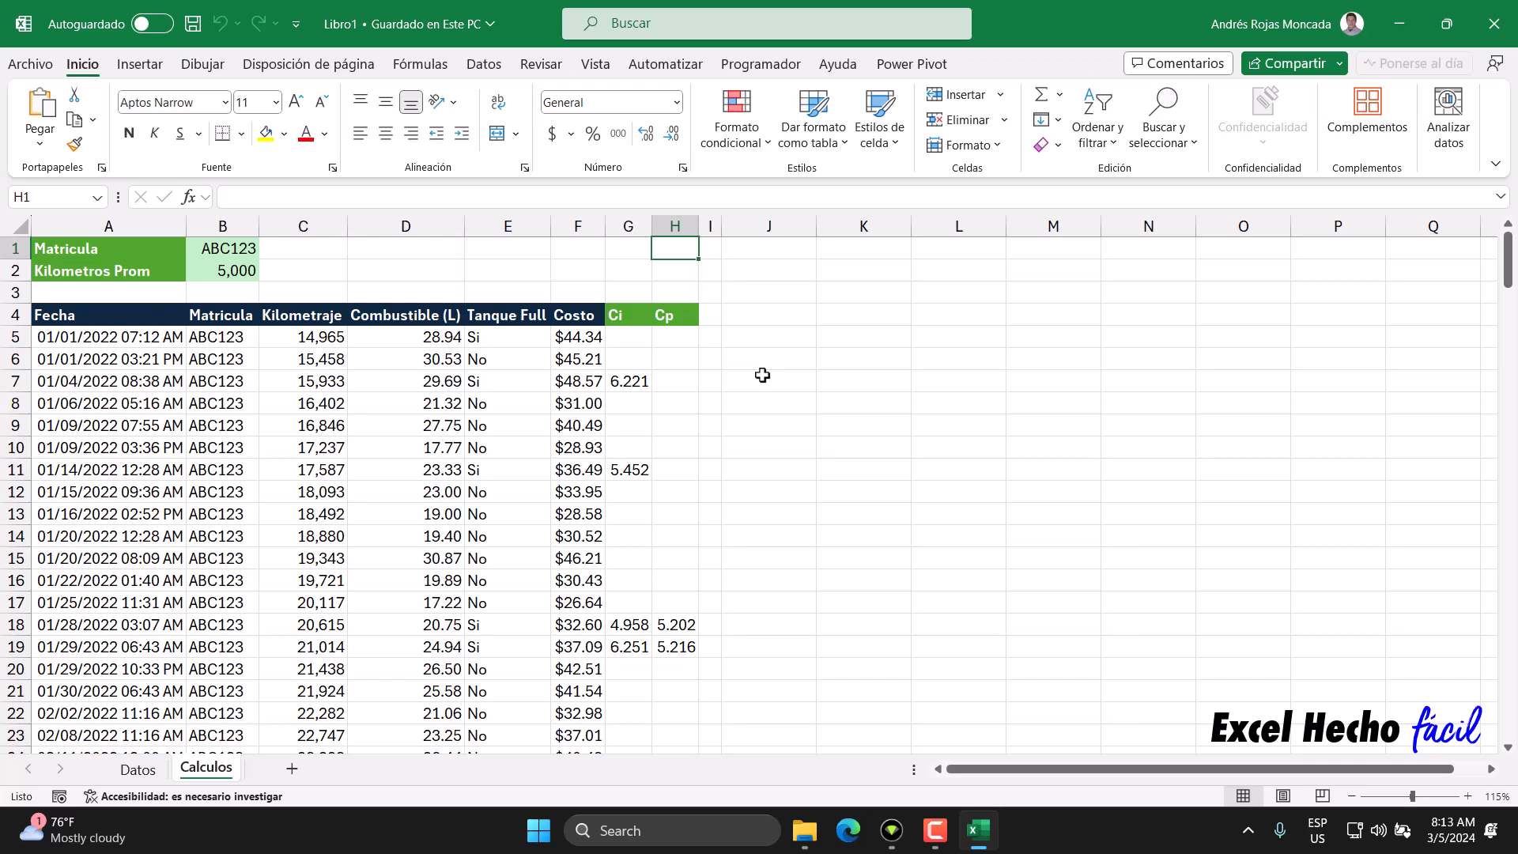
Enter the header Cp-Ult in cell J4 of the Calculos sheet.
{"action": "left_click", "coordinate": [764, 315]}
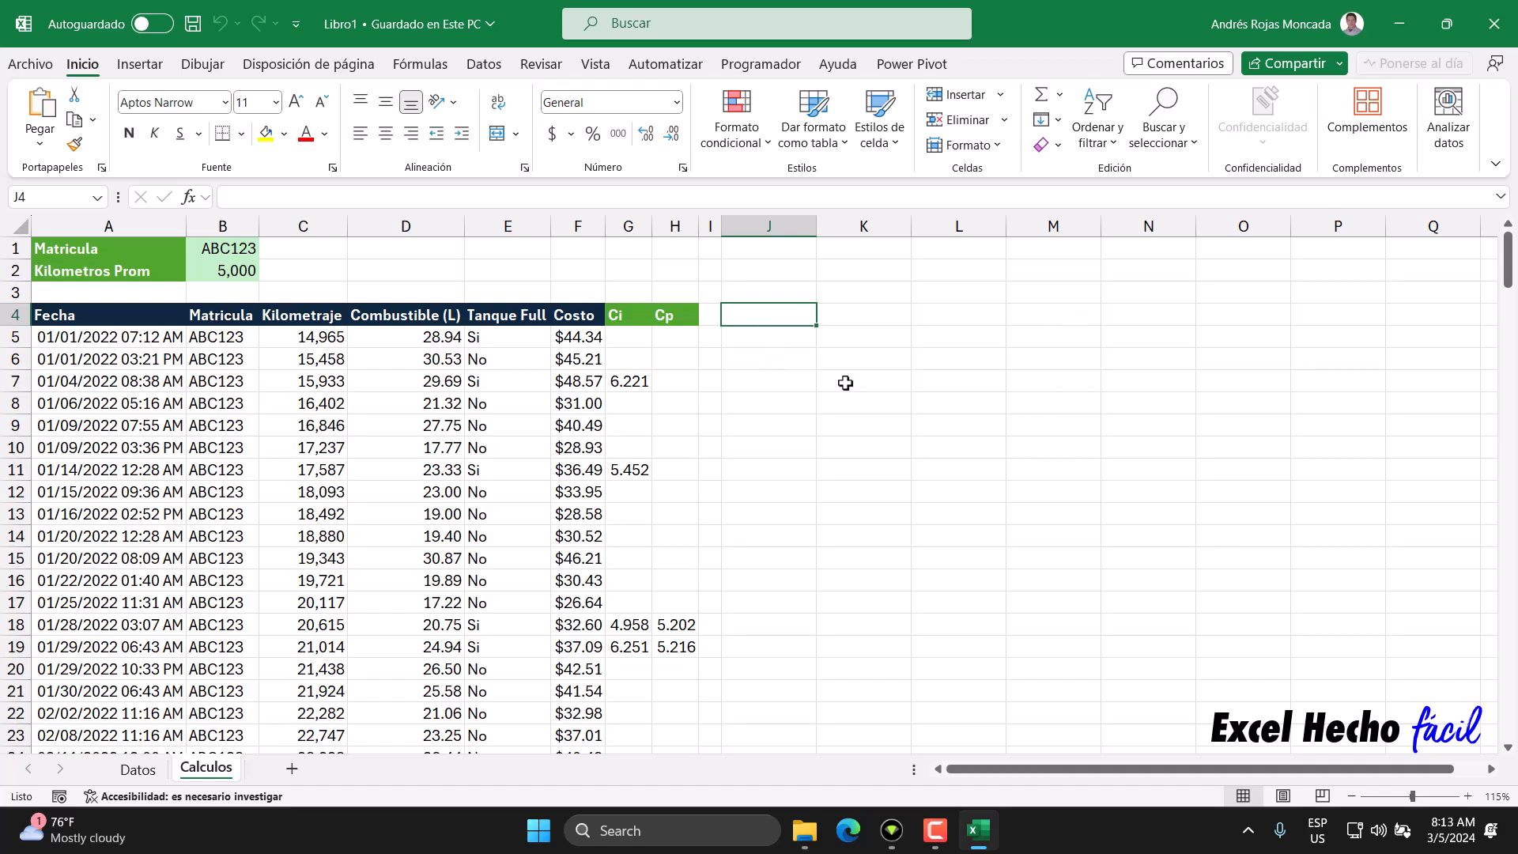
{"action": "type", "text": "Cp"}
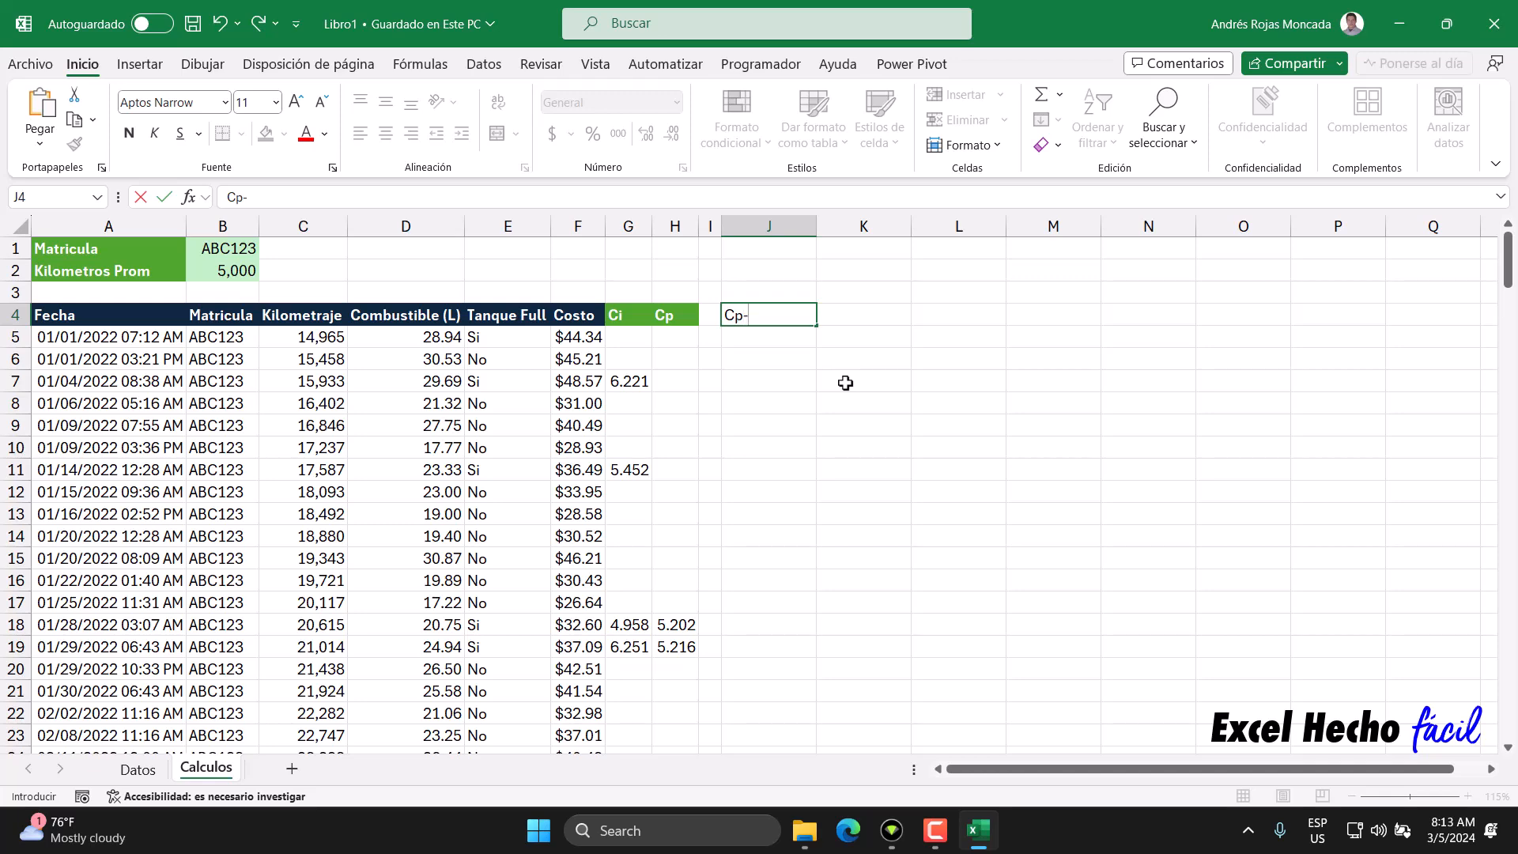
{"action": "type", "text": "-Ult"}
{"action": "key", "text": "BackSpace"}
{"action": "key", "text": "BackSpace"}
{"action": "key", "text": "BackSpace"}
{"action": "key", "text": "BackSpace"}
{"action": "key", "text": "BackSpace"}
{"action": "key", "text": "BackSpace"}
{"action": "type", "text": "Ult"}
{"action": "key", "text": "BackSpace"}
{"action": "key", "text": "BackSpace"}
{"action": "key", "text": "BackSpace"}
{"action": "type", "text": "Cp-Ult"}
{"action": "key", "text": "Return"}
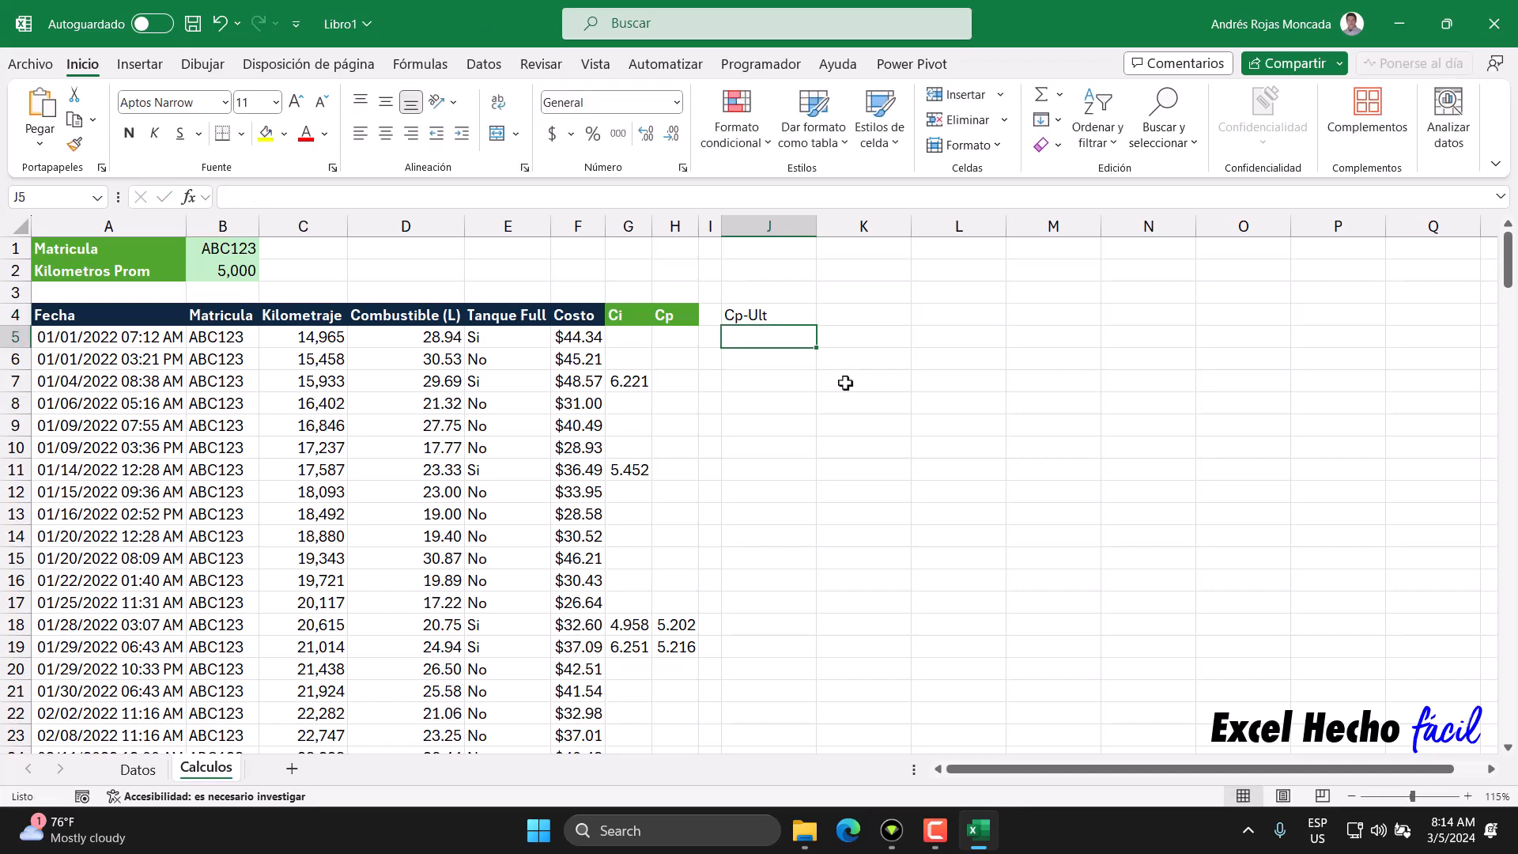
Examine the last Cp values in column H up to the column's start, and the Kilometros Prom cell B2.
{"action": "left_click", "coordinate": [692, 339]}
{"action": "key", "text": "ctrl+Down"}
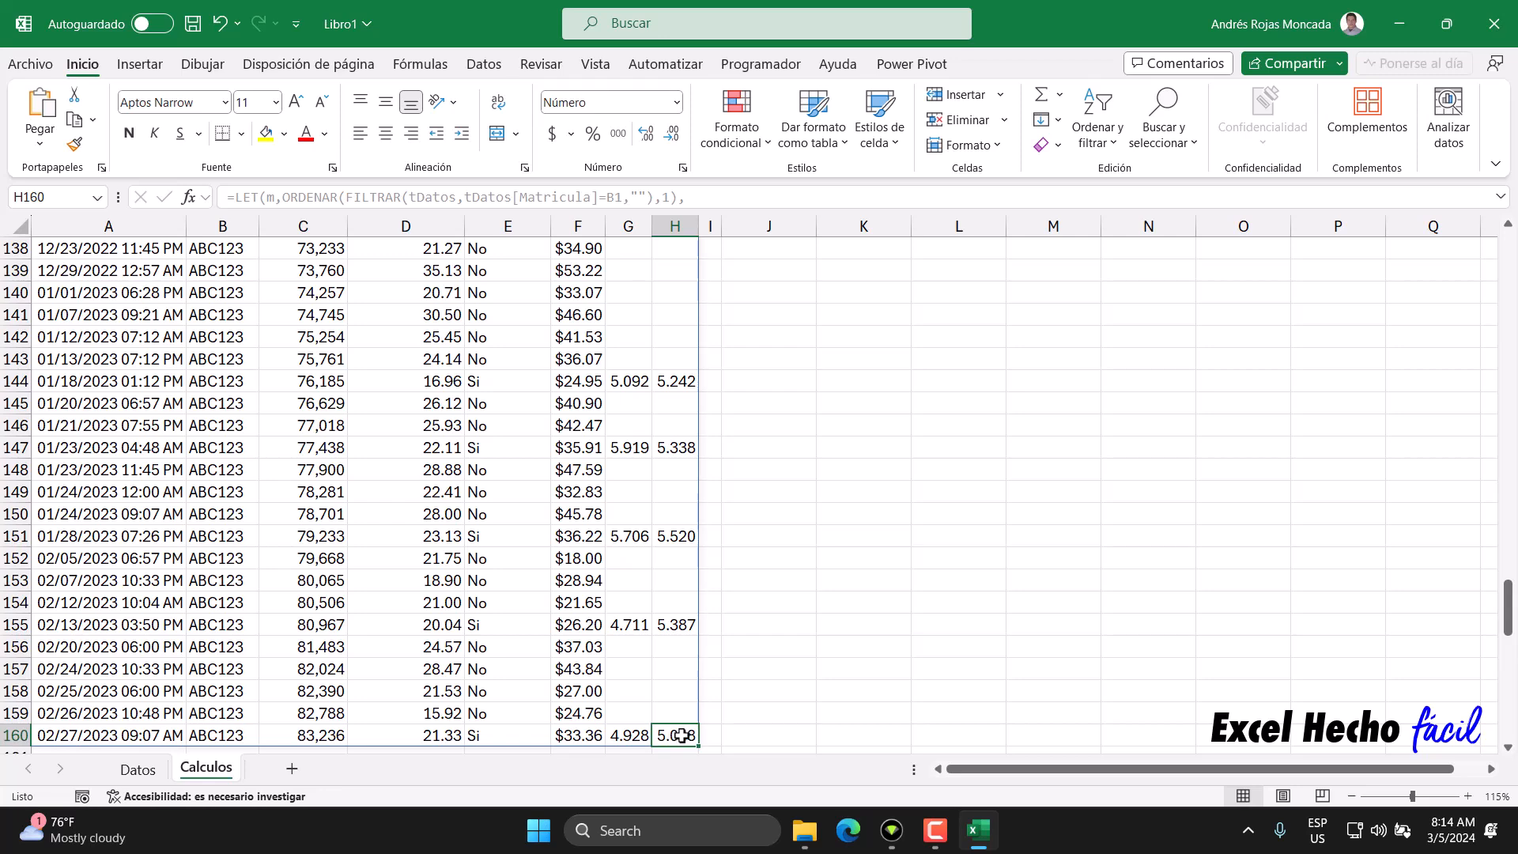
{"action": "left_click", "coordinate": [678, 621]}
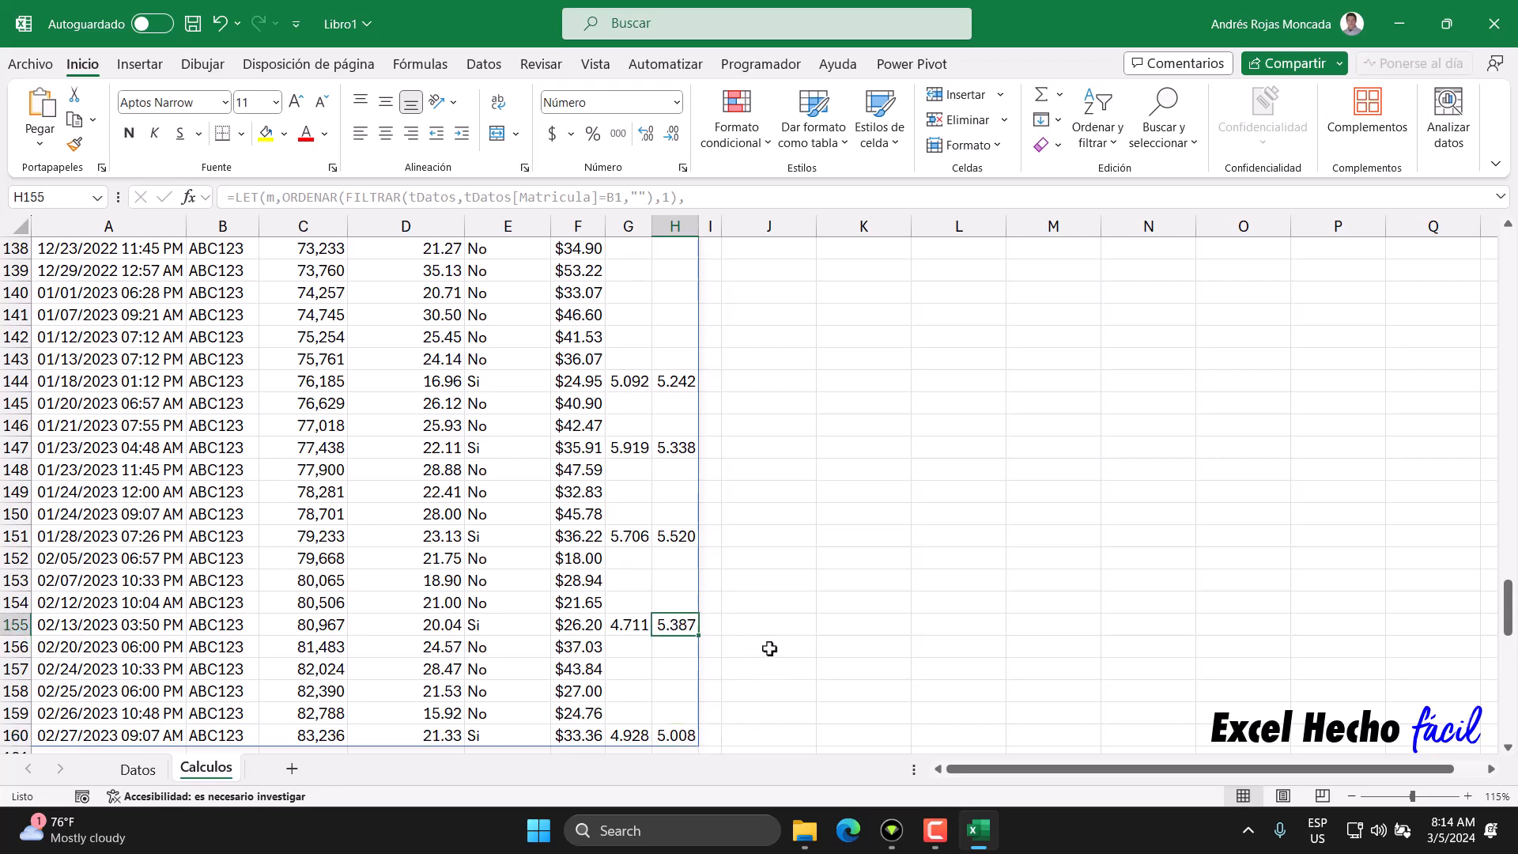
{"action": "key", "text": "ctrl+shift+Up"}
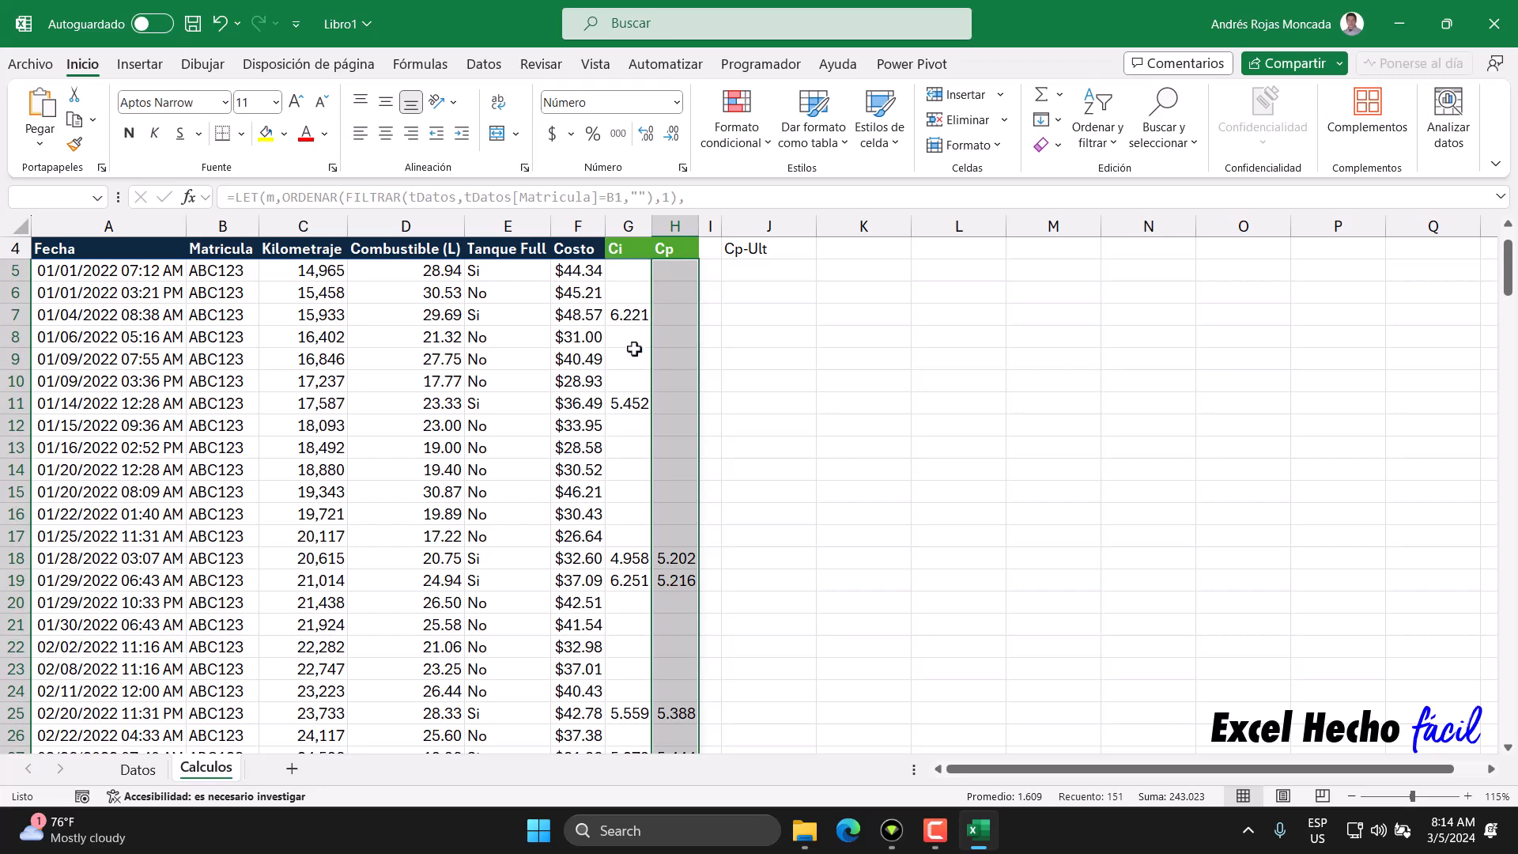
{"action": "scroll", "coordinate": [681, 531], "scroll_direction": "up", "scroll_amount": 1}
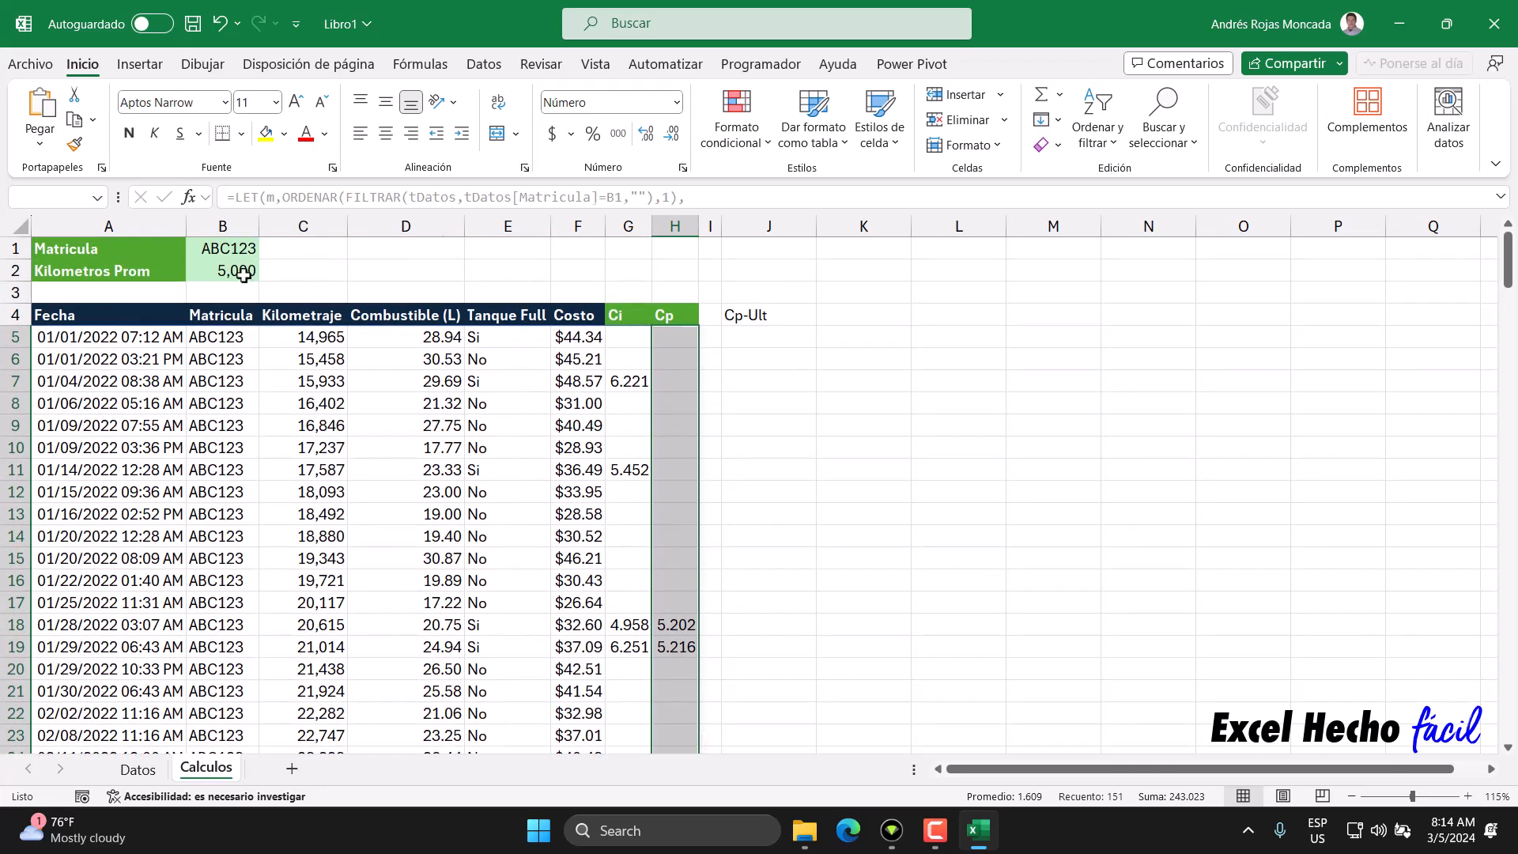
{"action": "left_click", "coordinate": [241, 273]}
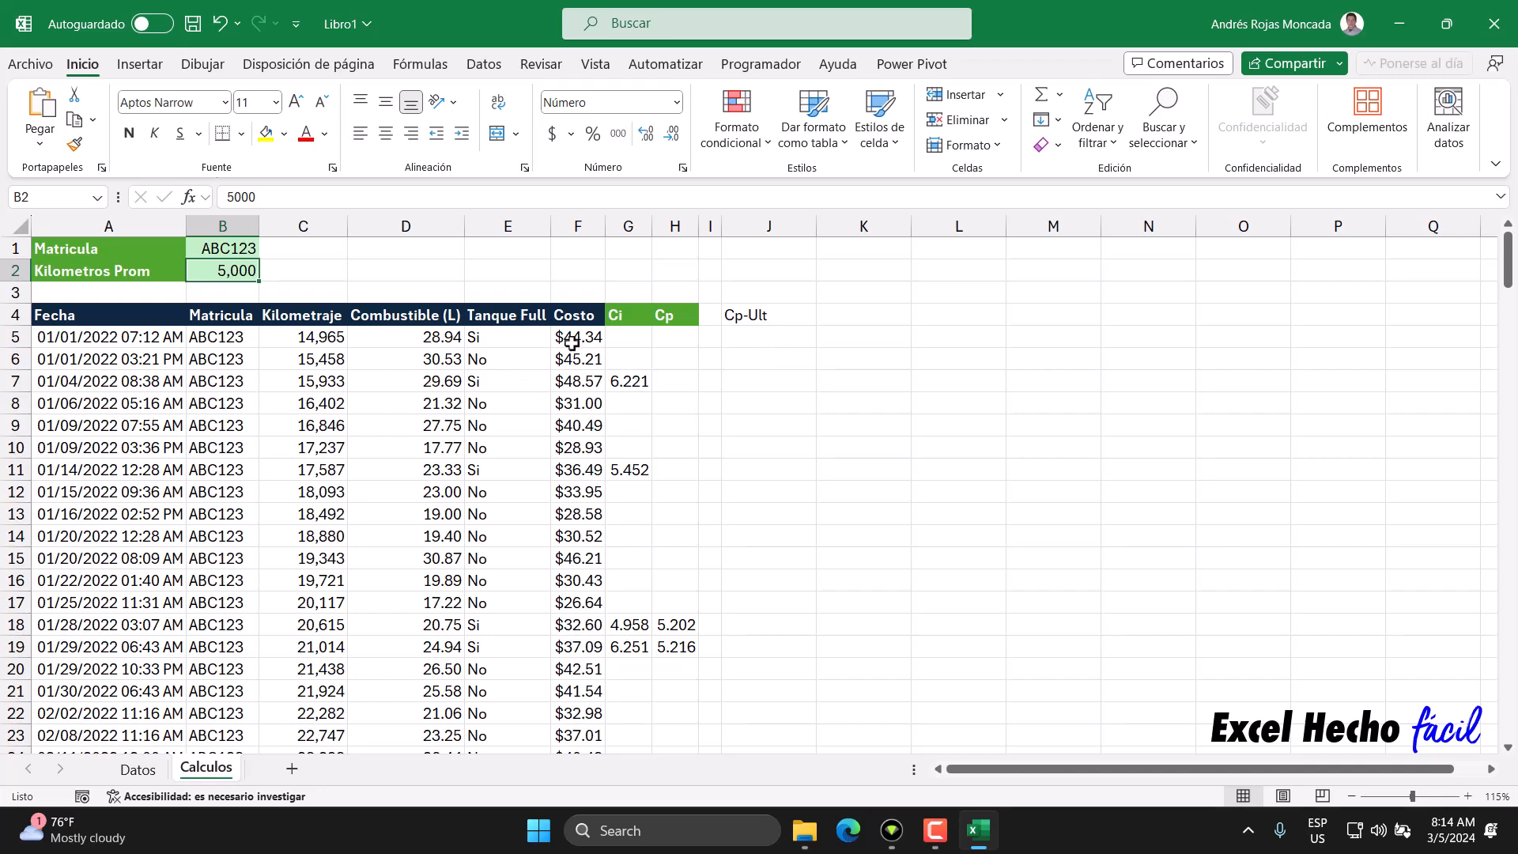
Add the header Lim Inf in cell K4, beside Cp-Ult.
{"action": "left_click", "coordinate": [751, 317]}
{"action": "left_click", "coordinate": [861, 316]}
{"action": "type", "text": "Lim"}
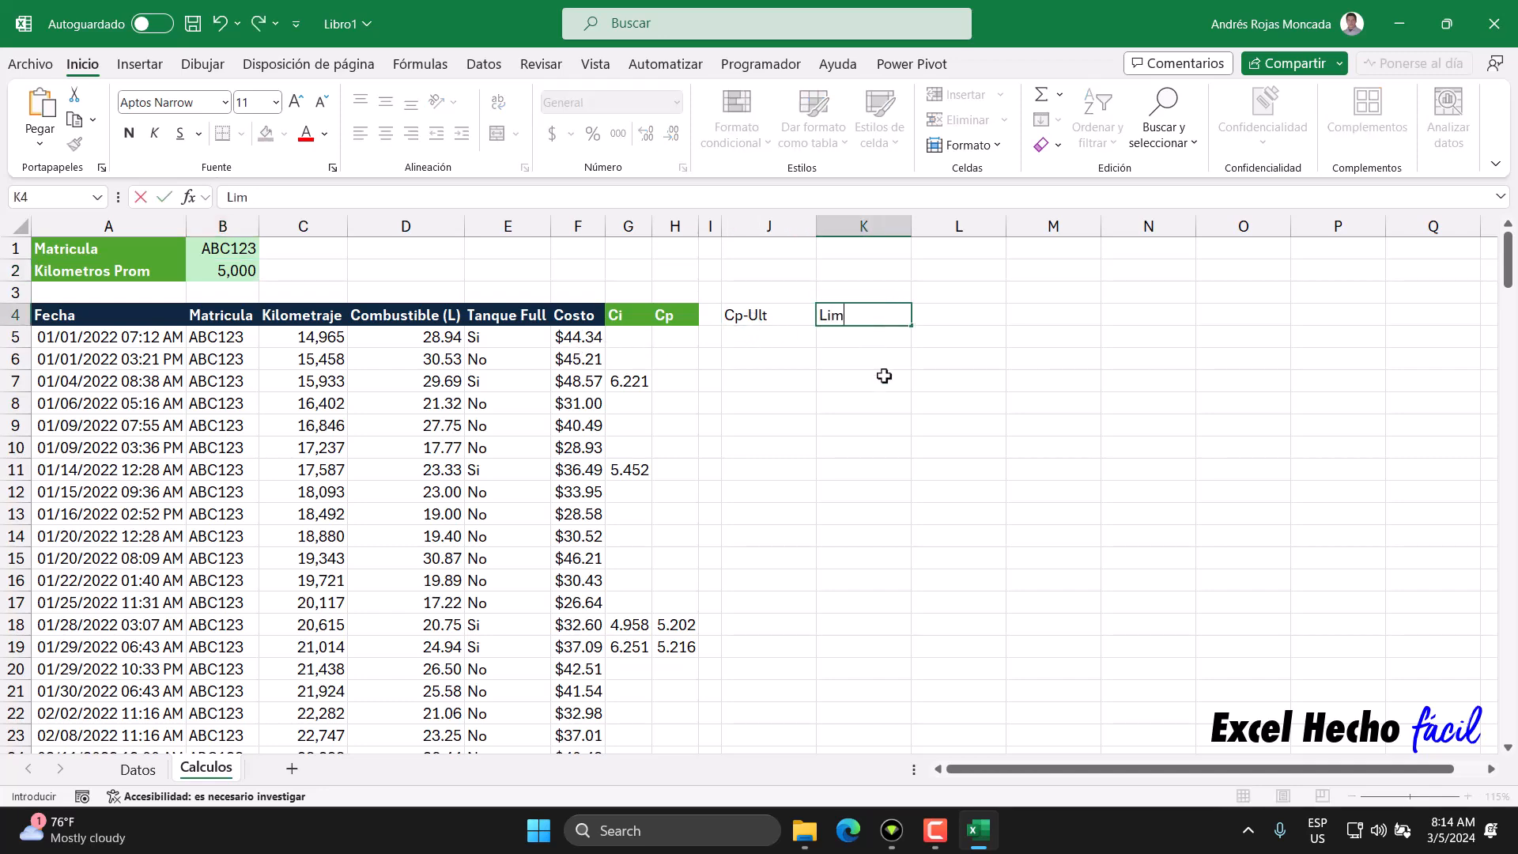
{"action": "type", "text": " Inf"}
{"action": "key", "text": "Tab"}
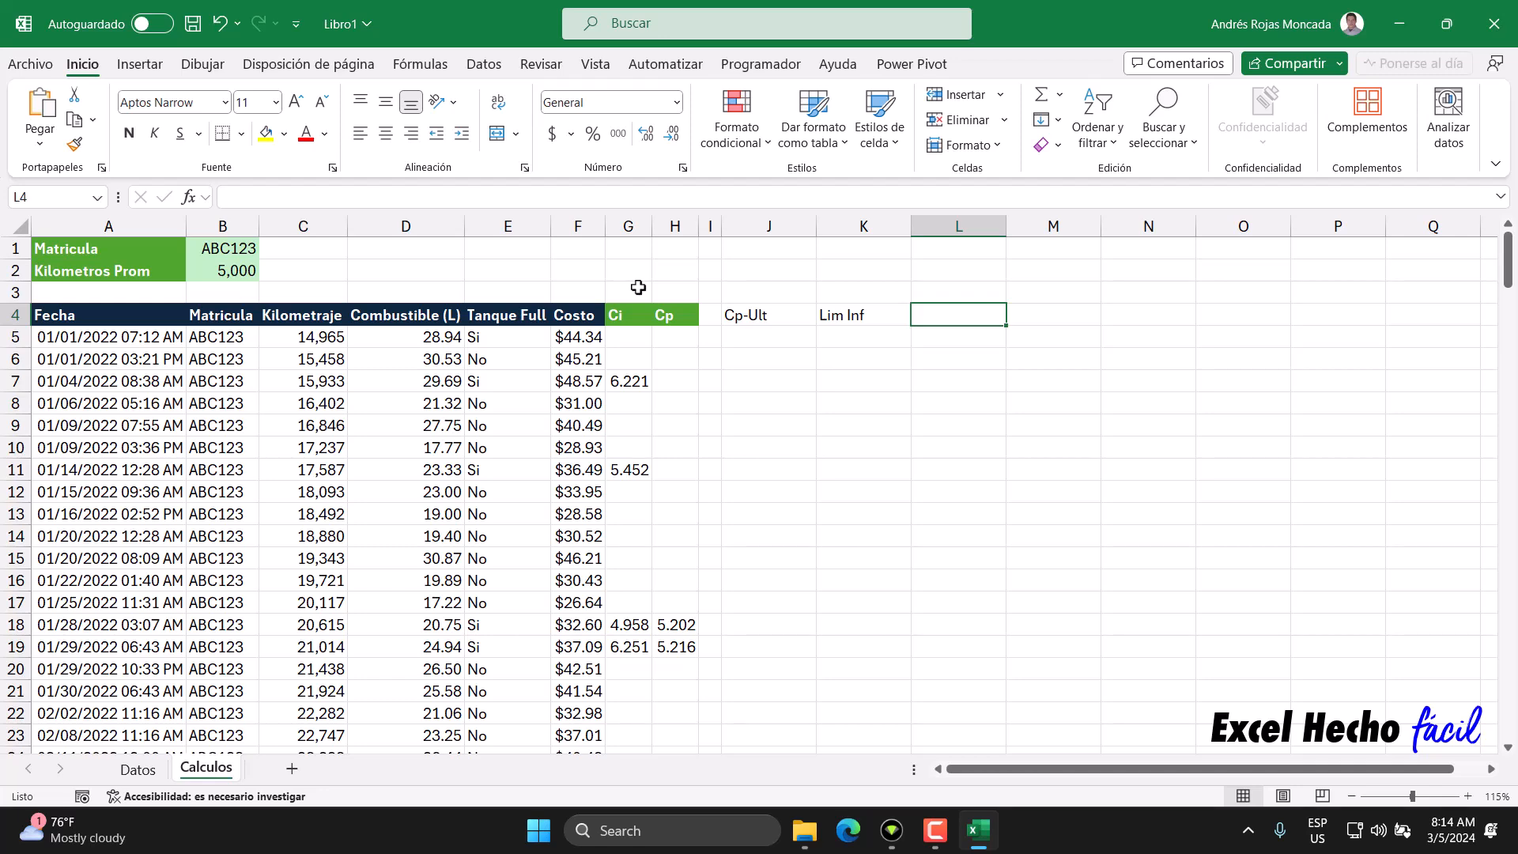
Add the header Lim Sup in cell L4, beside Lim Inf.
{"action": "left_click", "coordinate": [783, 310]}
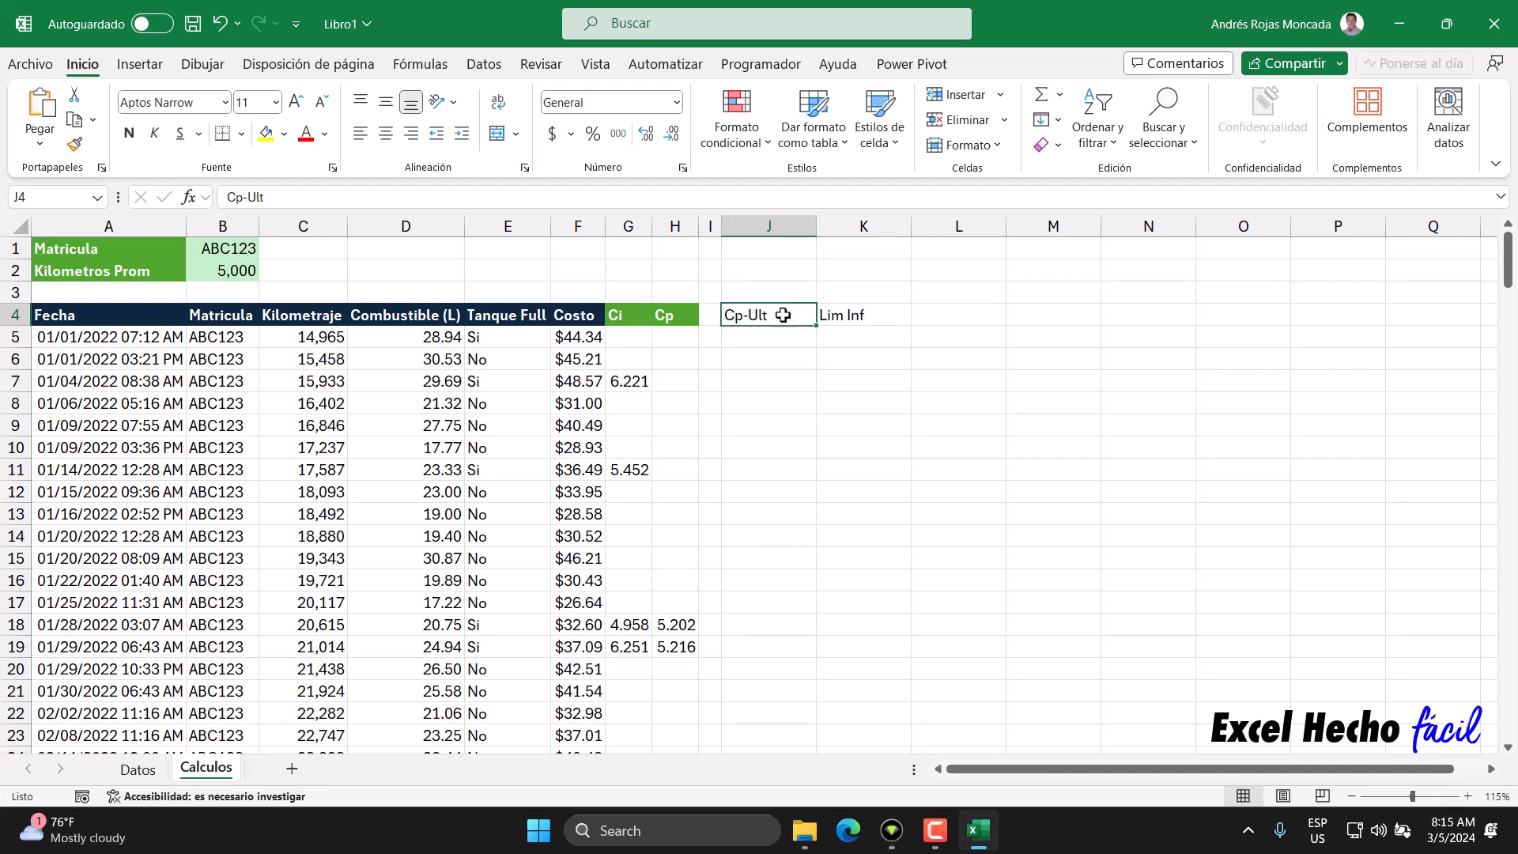
{"action": "left_click", "coordinate": [778, 333]}
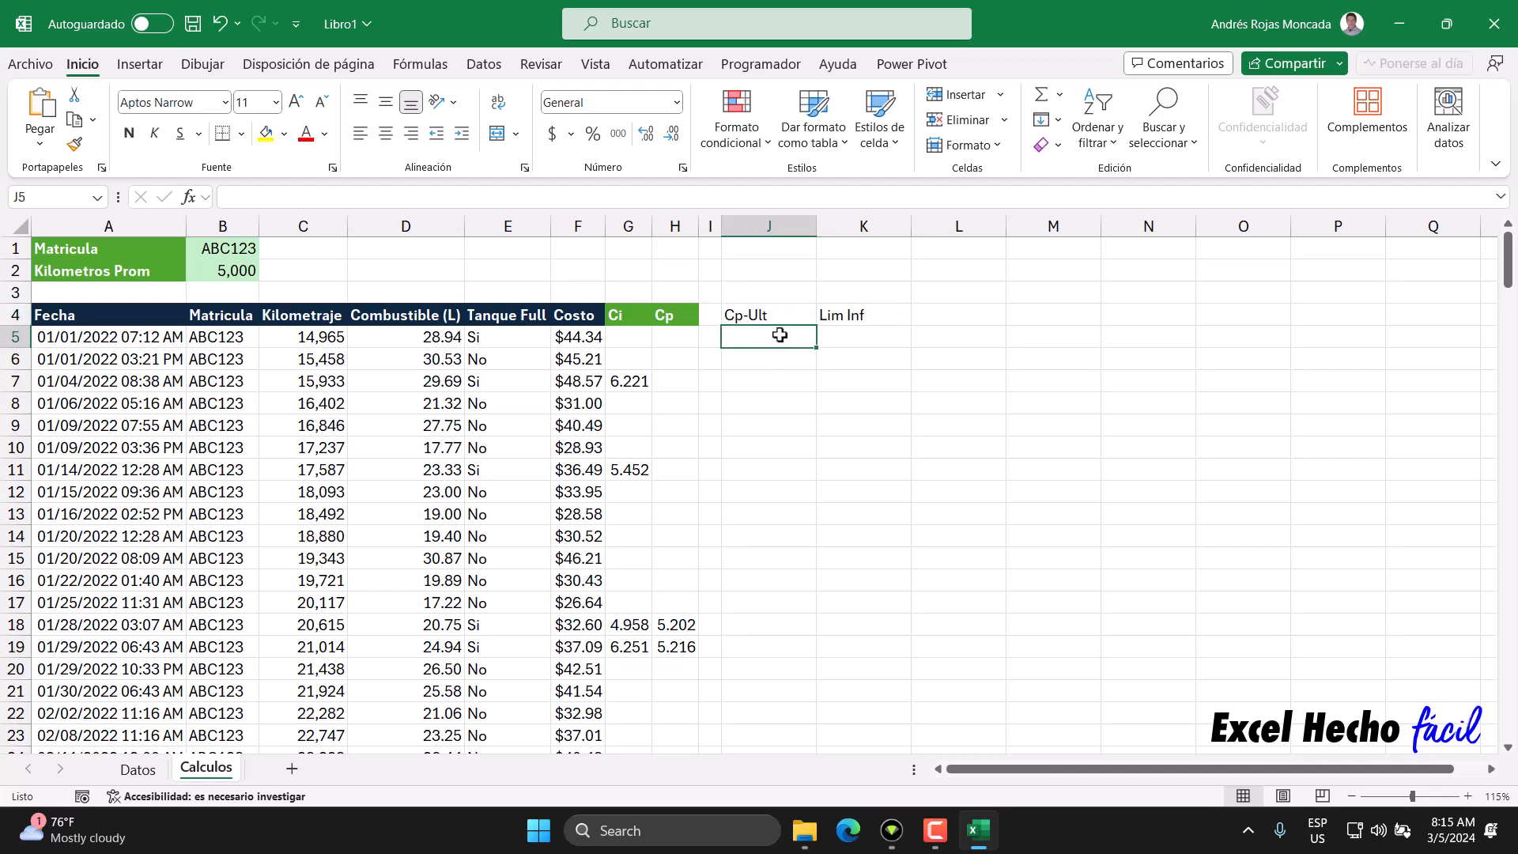
{"action": "left_click", "coordinate": [842, 327]}
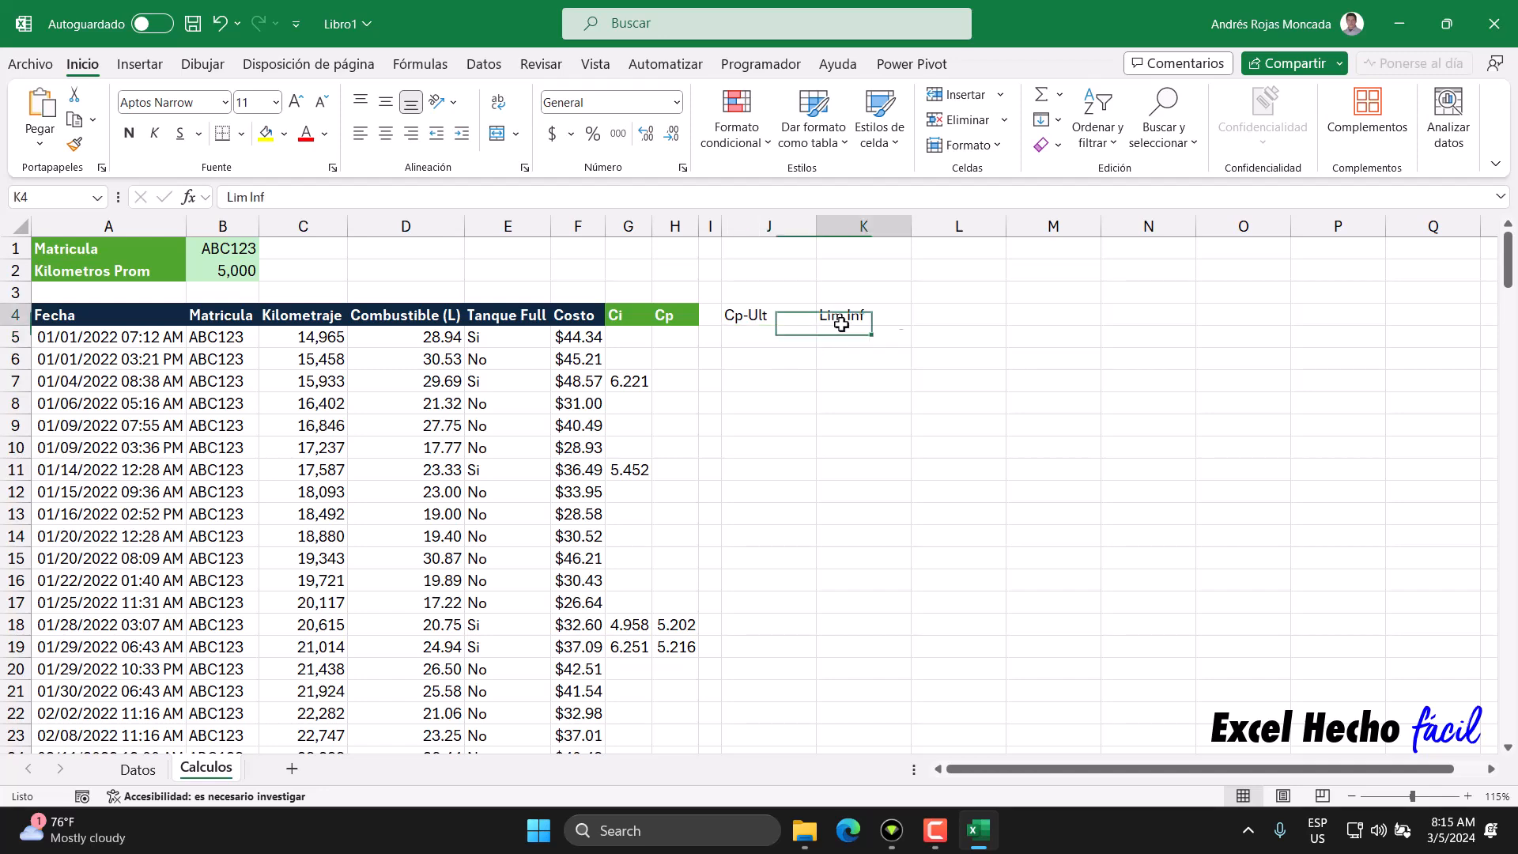
{"action": "left_click", "coordinate": [923, 314]}
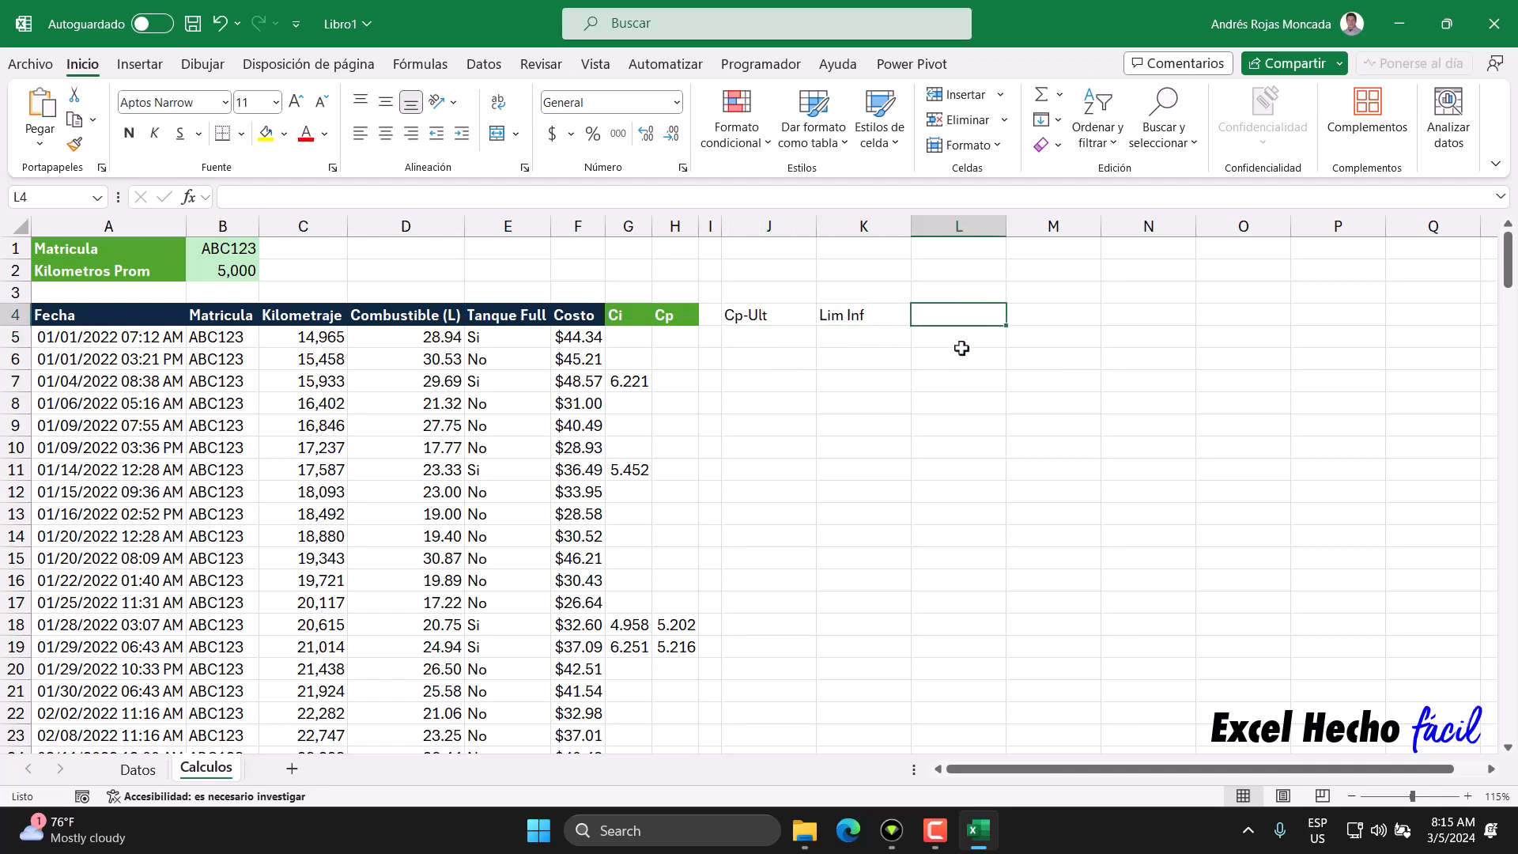
{"action": "type", "text": "Lim Sup"}
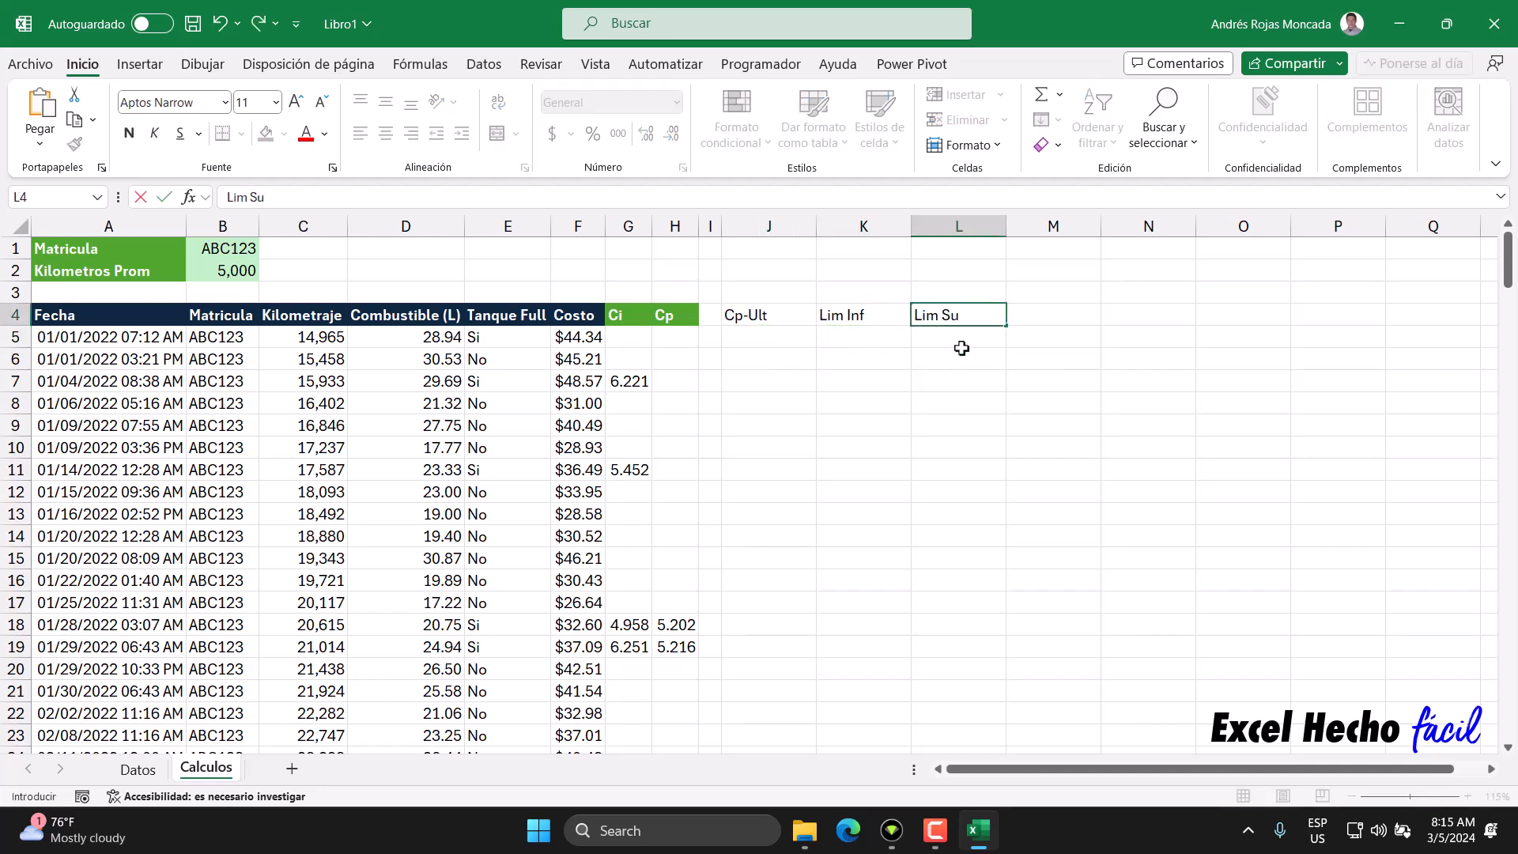
{"action": "key", "text": "Return"}
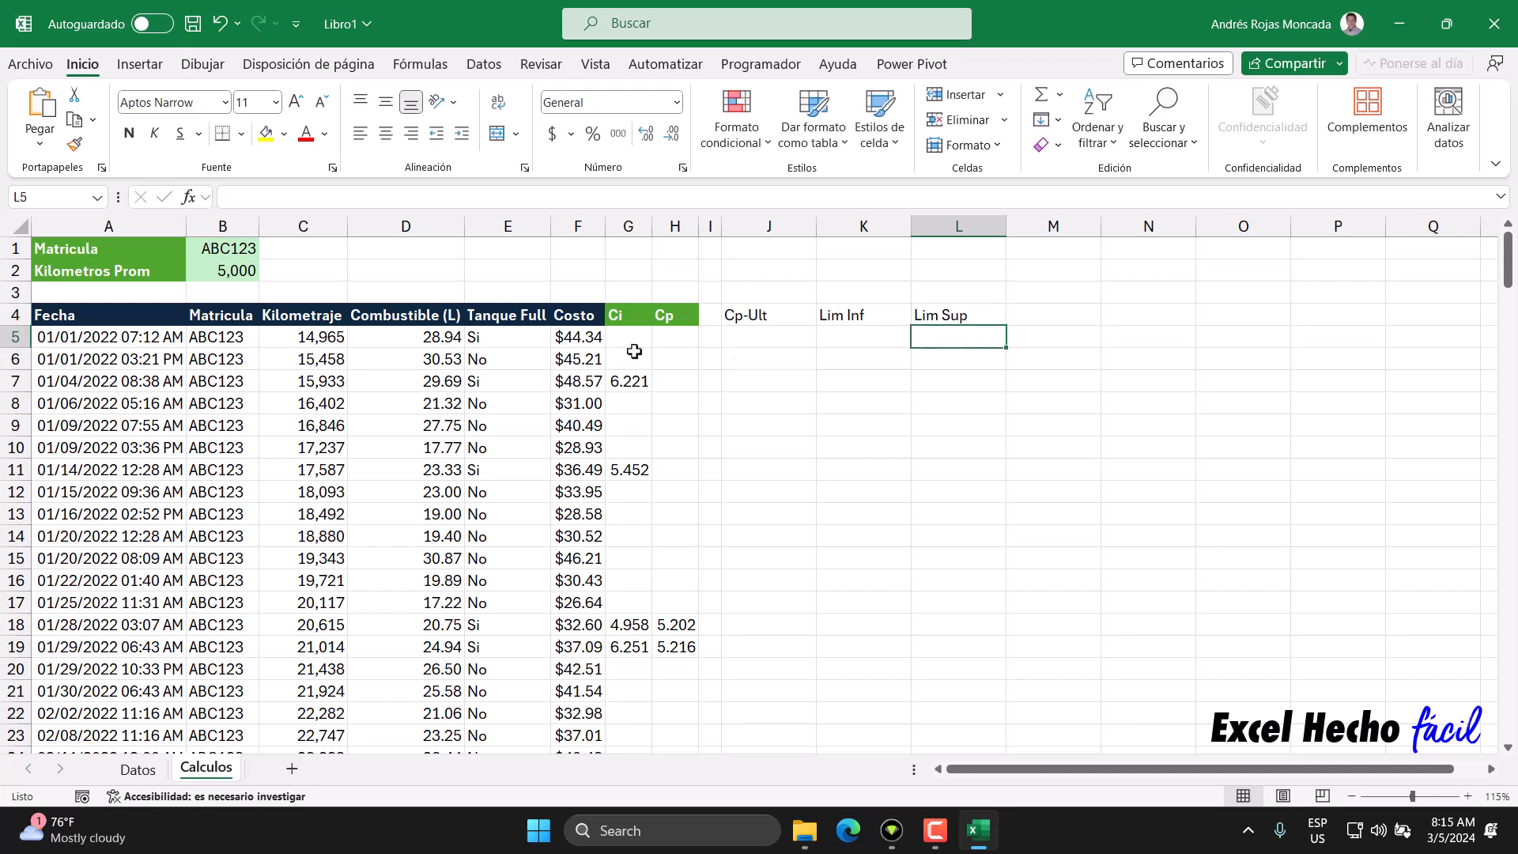
Copy the formatting of the Costo header onto the headers in J4:L4.
{"action": "left_click", "coordinate": [568, 318]}
{"action": "left_click", "coordinate": [75, 119]}
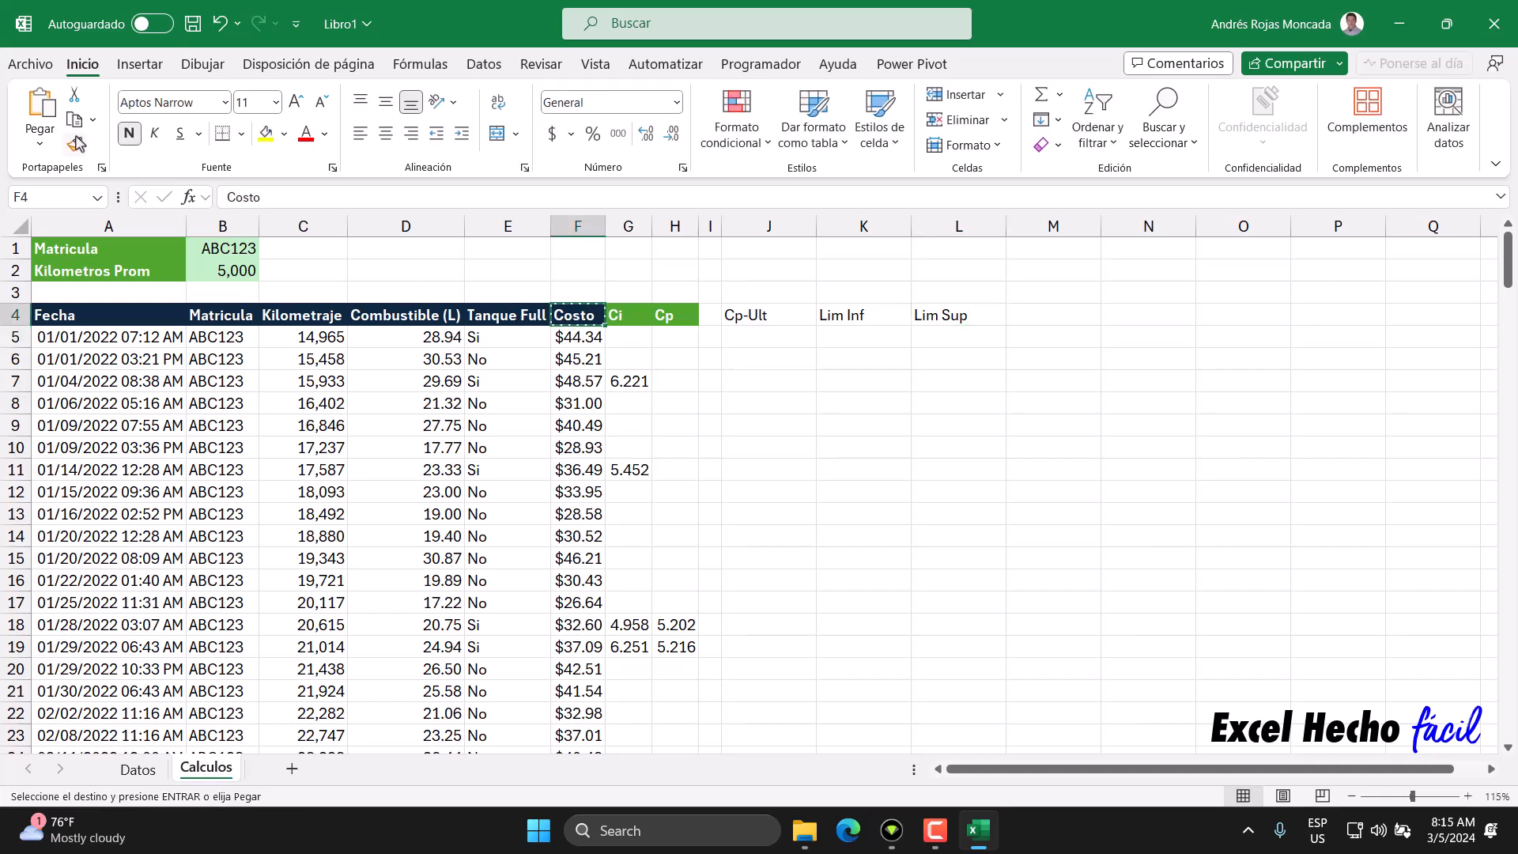
{"action": "key", "text": "Escape"}
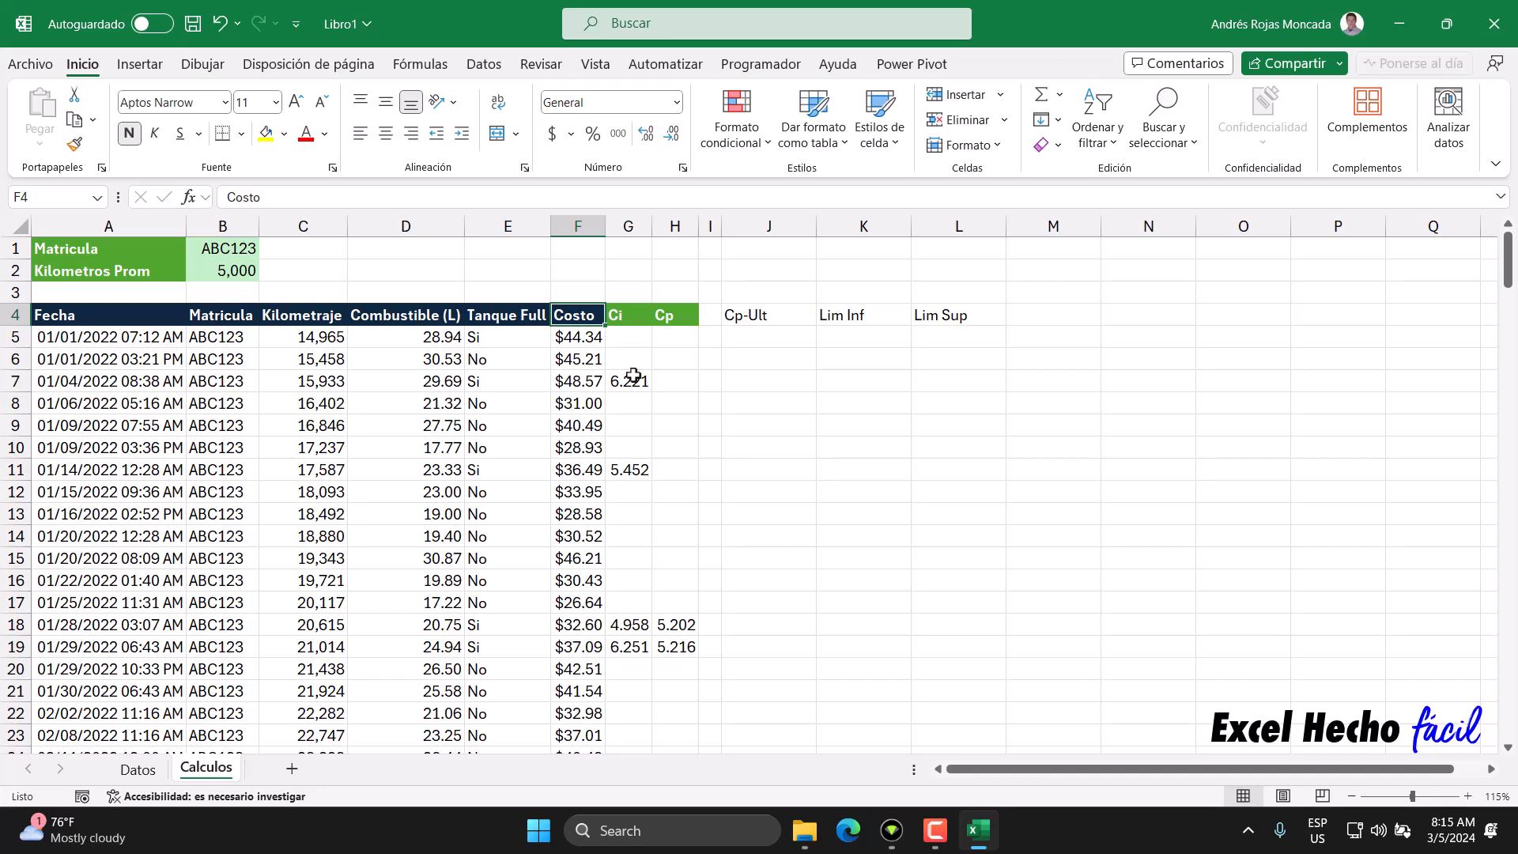
{"action": "left_click", "coordinate": [76, 144]}
{"action": "left_click_drag", "start_coordinate": [771, 314], "coordinate": [952, 318]}
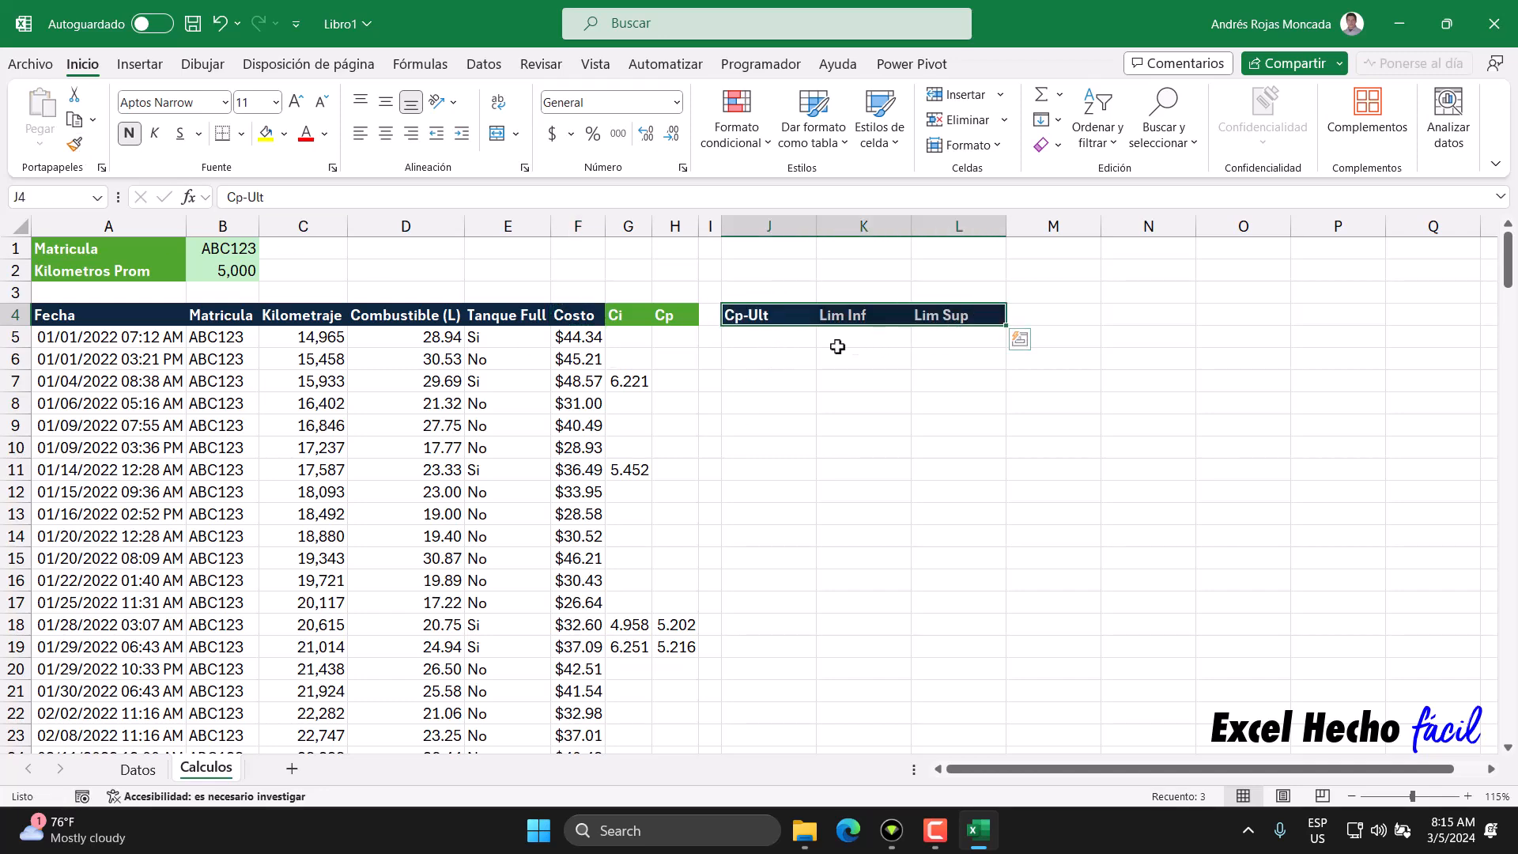
Enter the formula =LET(ultcol,TOMAR(A5#,,-1),ultcol) in J5 to extract the last column of the spilled table.
{"action": "left_click", "coordinate": [765, 337]}
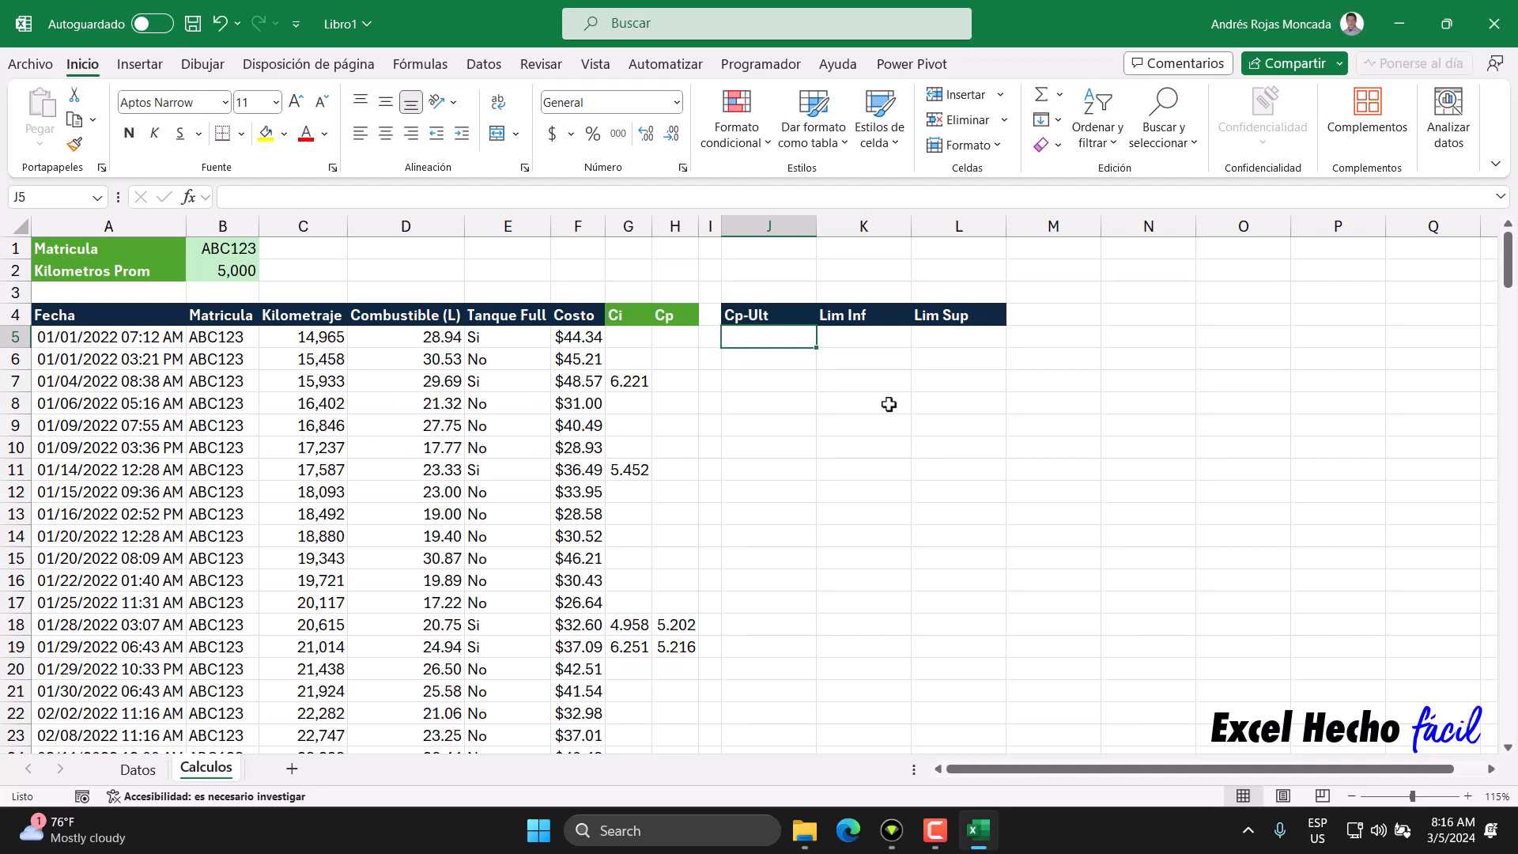
{"action": "type", "text": "=LET("}
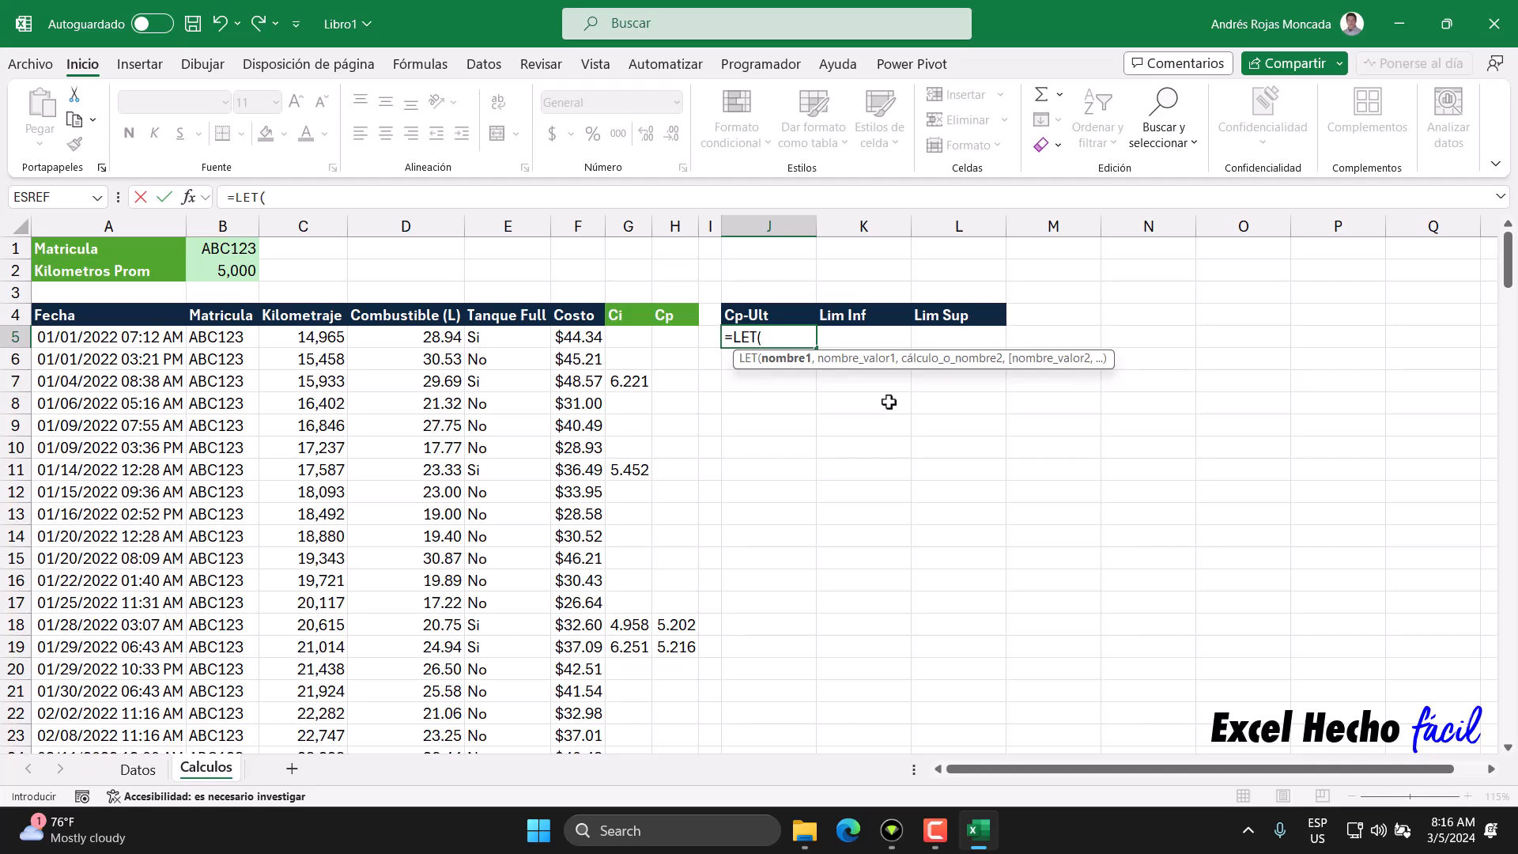
{"action": "left_click_drag", "start_coordinate": [891, 364], "coordinate": [884, 277]}
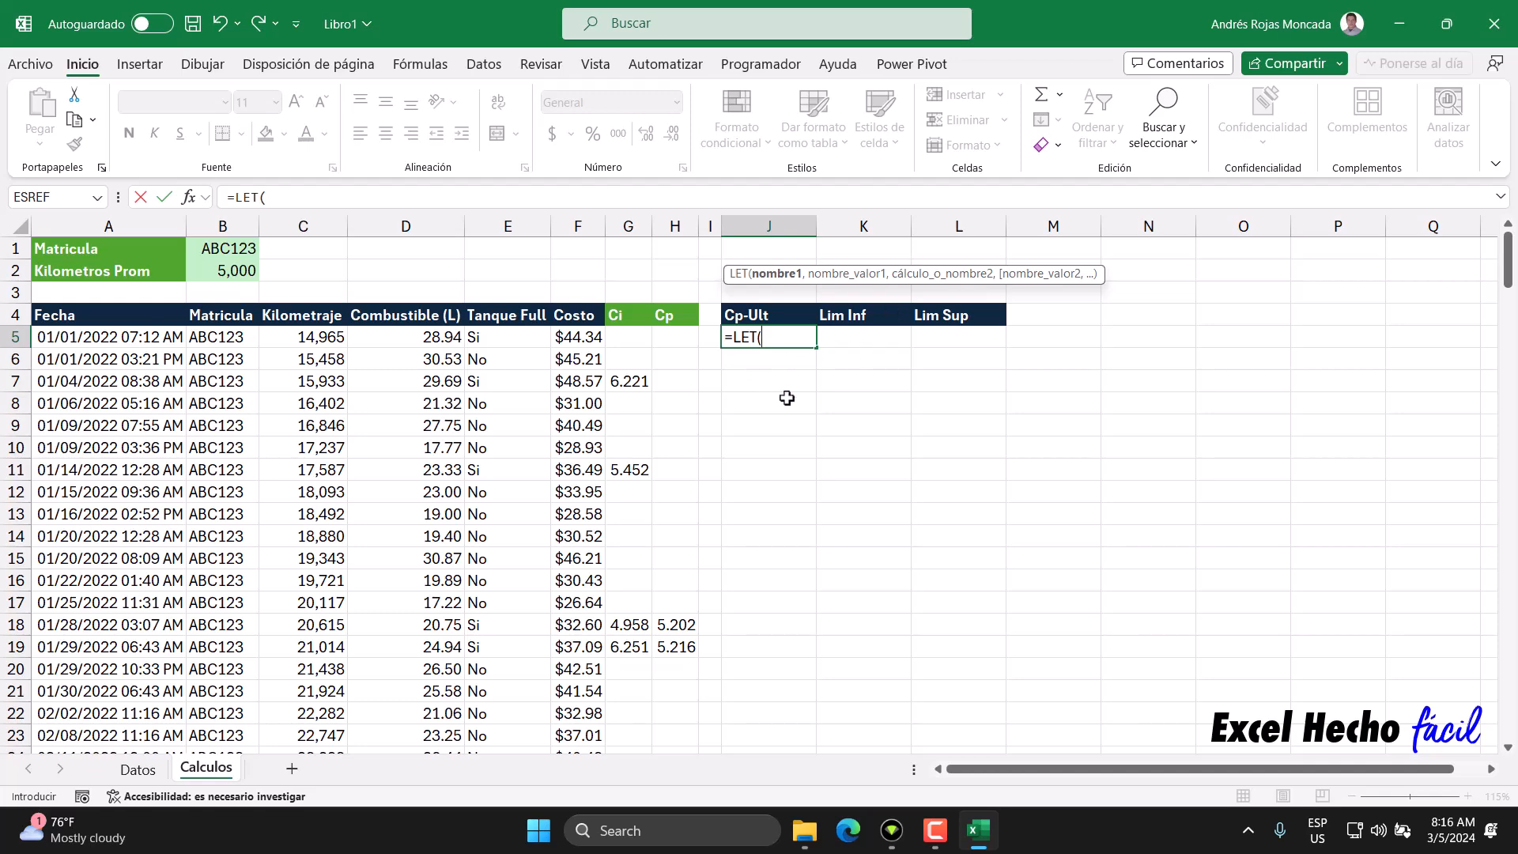
{"action": "type", "text": "ultcol,"}
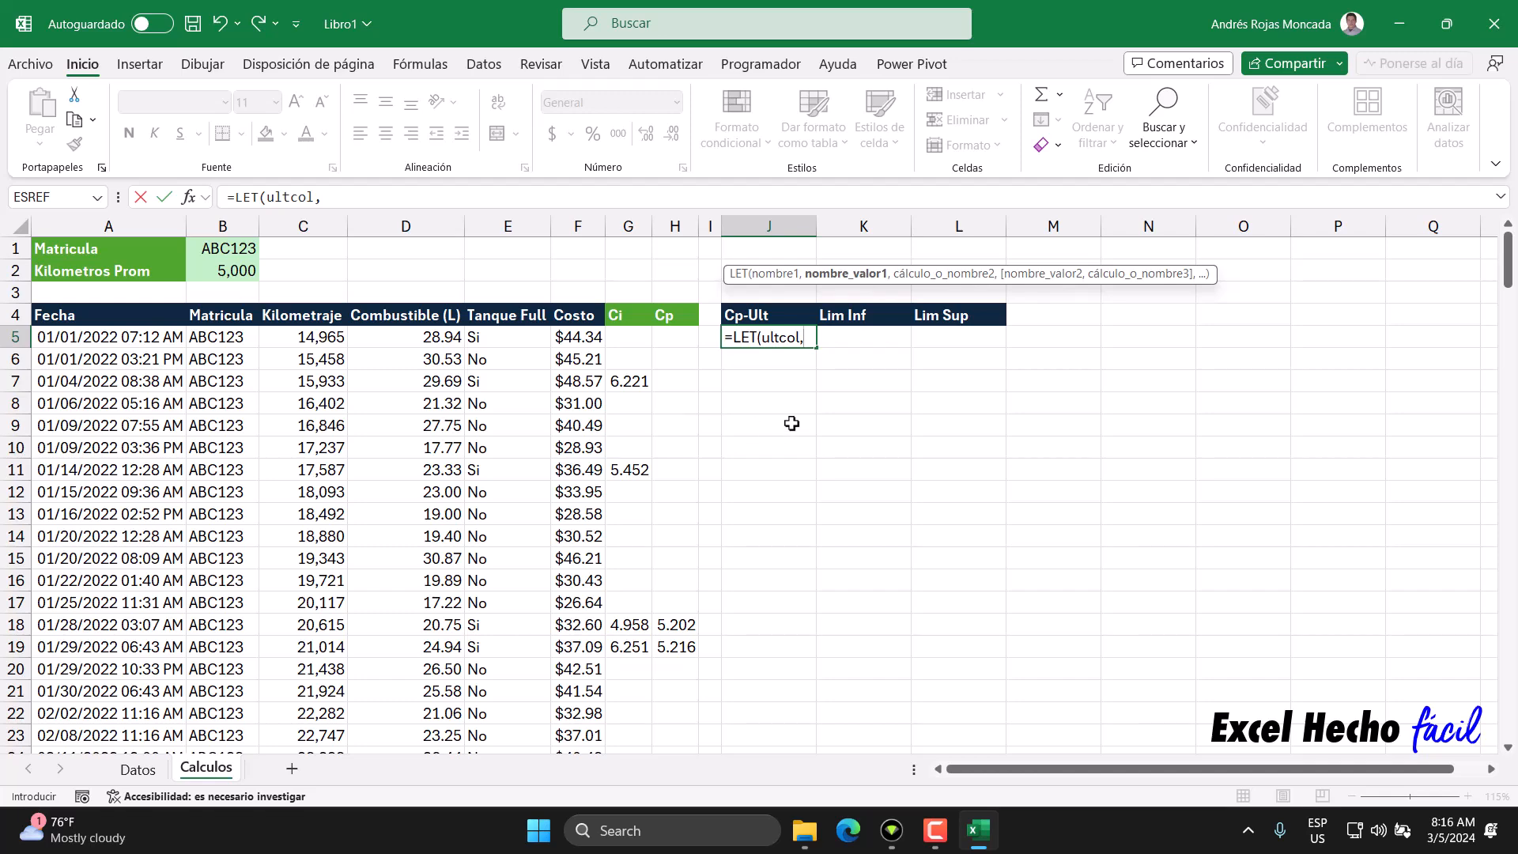
{"action": "type", "text": "to"}
{"action": "key", "text": "Tab"}
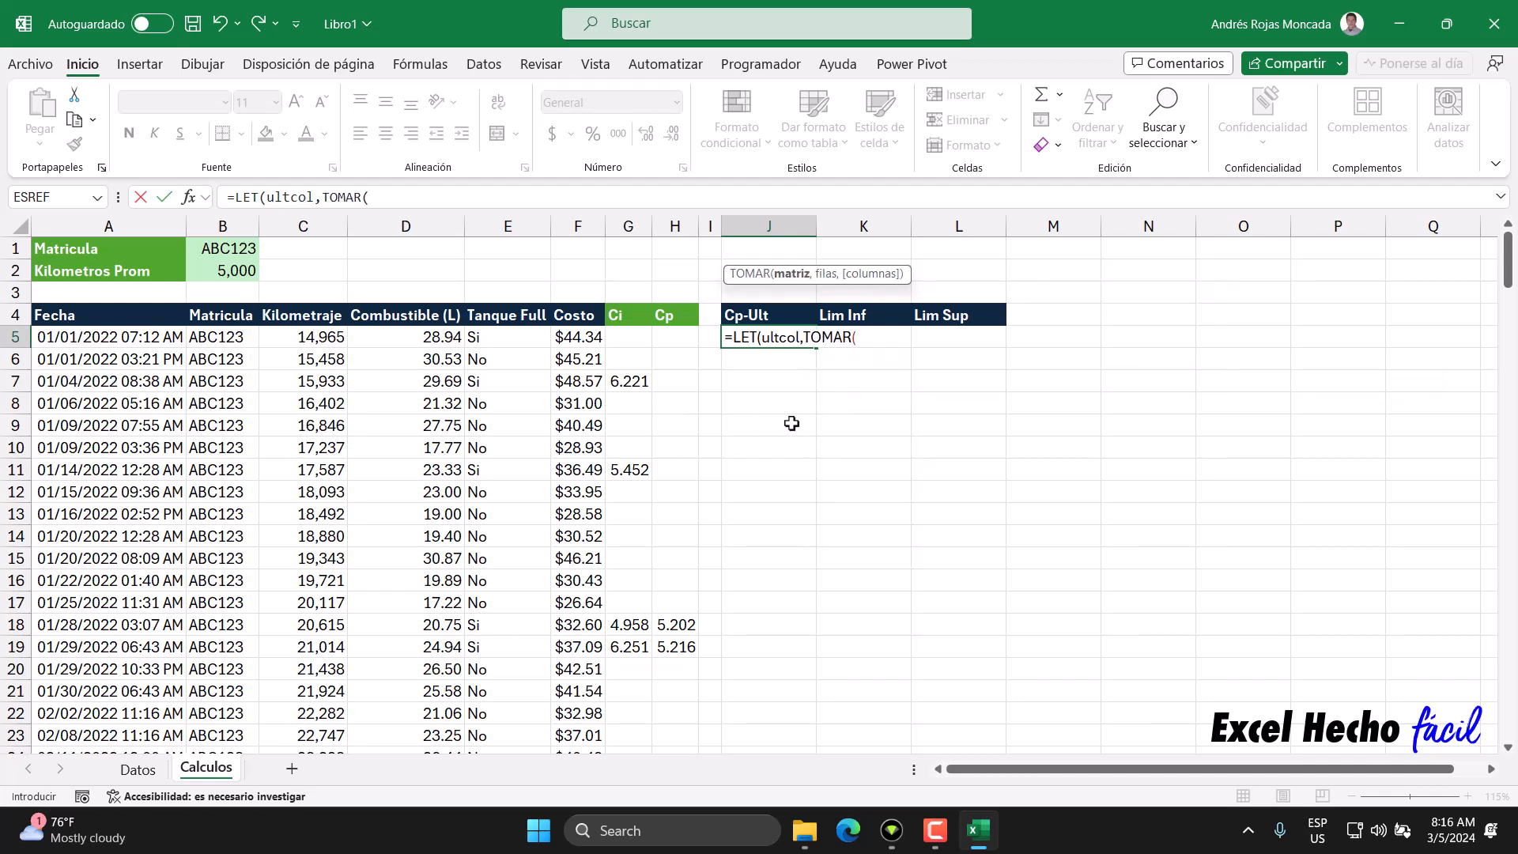
{"action": "left_click", "coordinate": [154, 336]}
{"action": "type", "text": "#"}
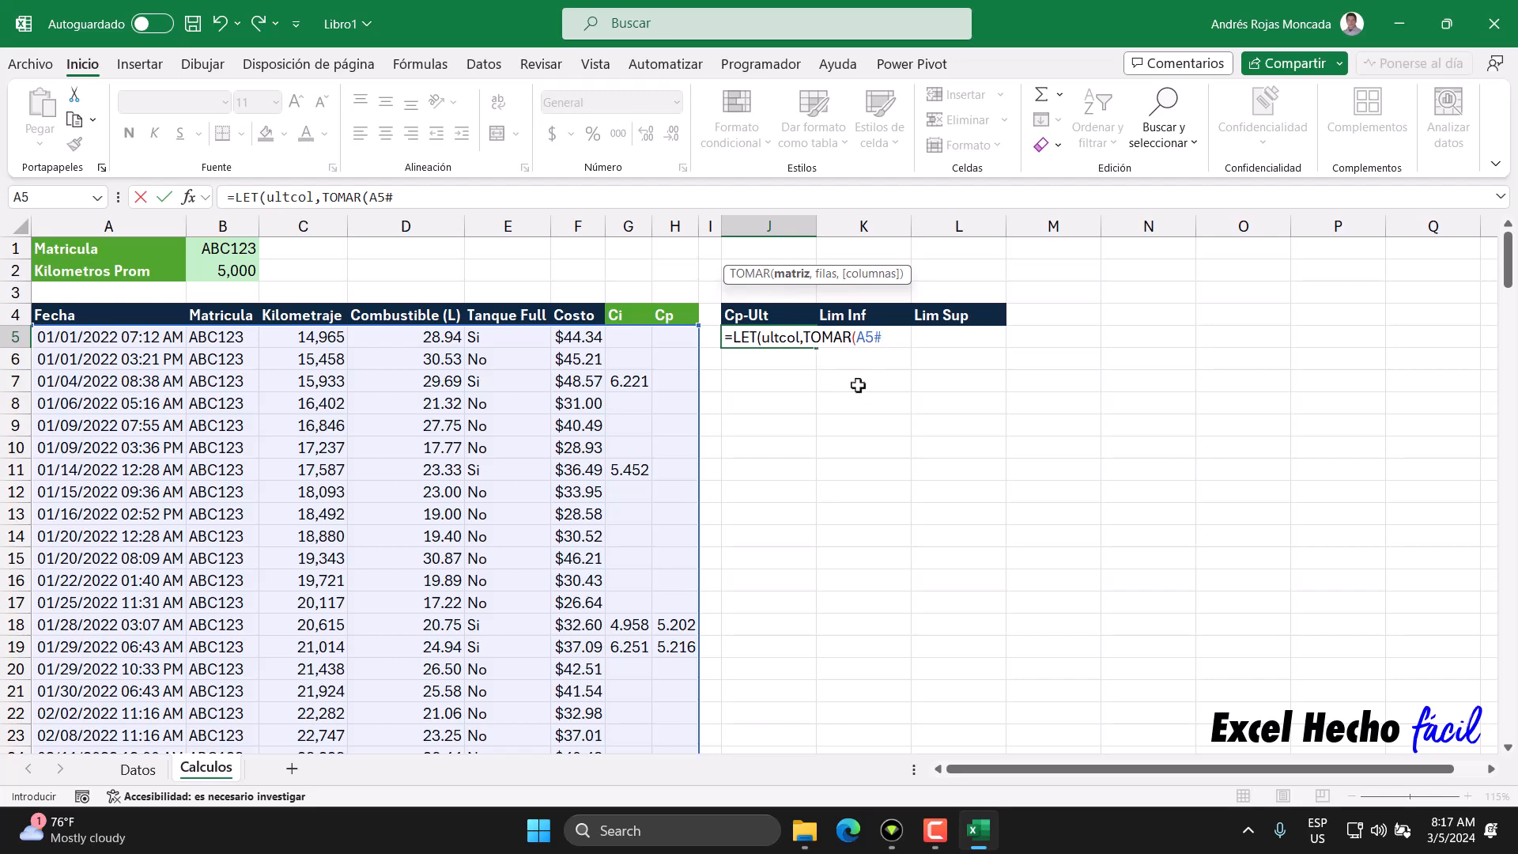
{"action": "type", "text": ",,-1"}
{"action": "left_click_drag", "start_coordinate": [889, 340], "coordinate": [908, 349]}
{"action": "left_click", "coordinate": [906, 344]}
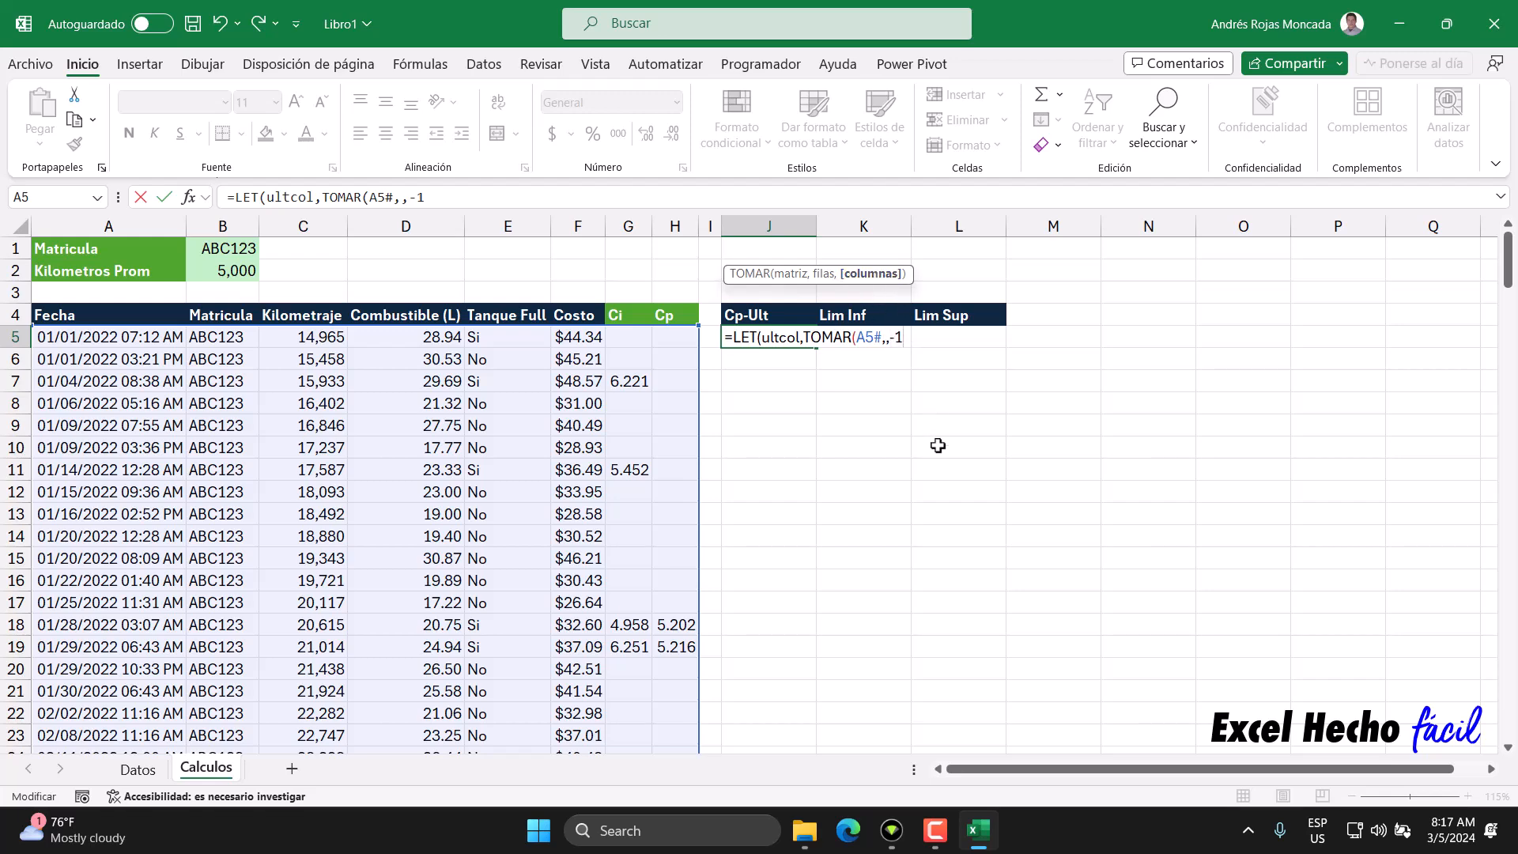
{"action": "type", "text": ")"}
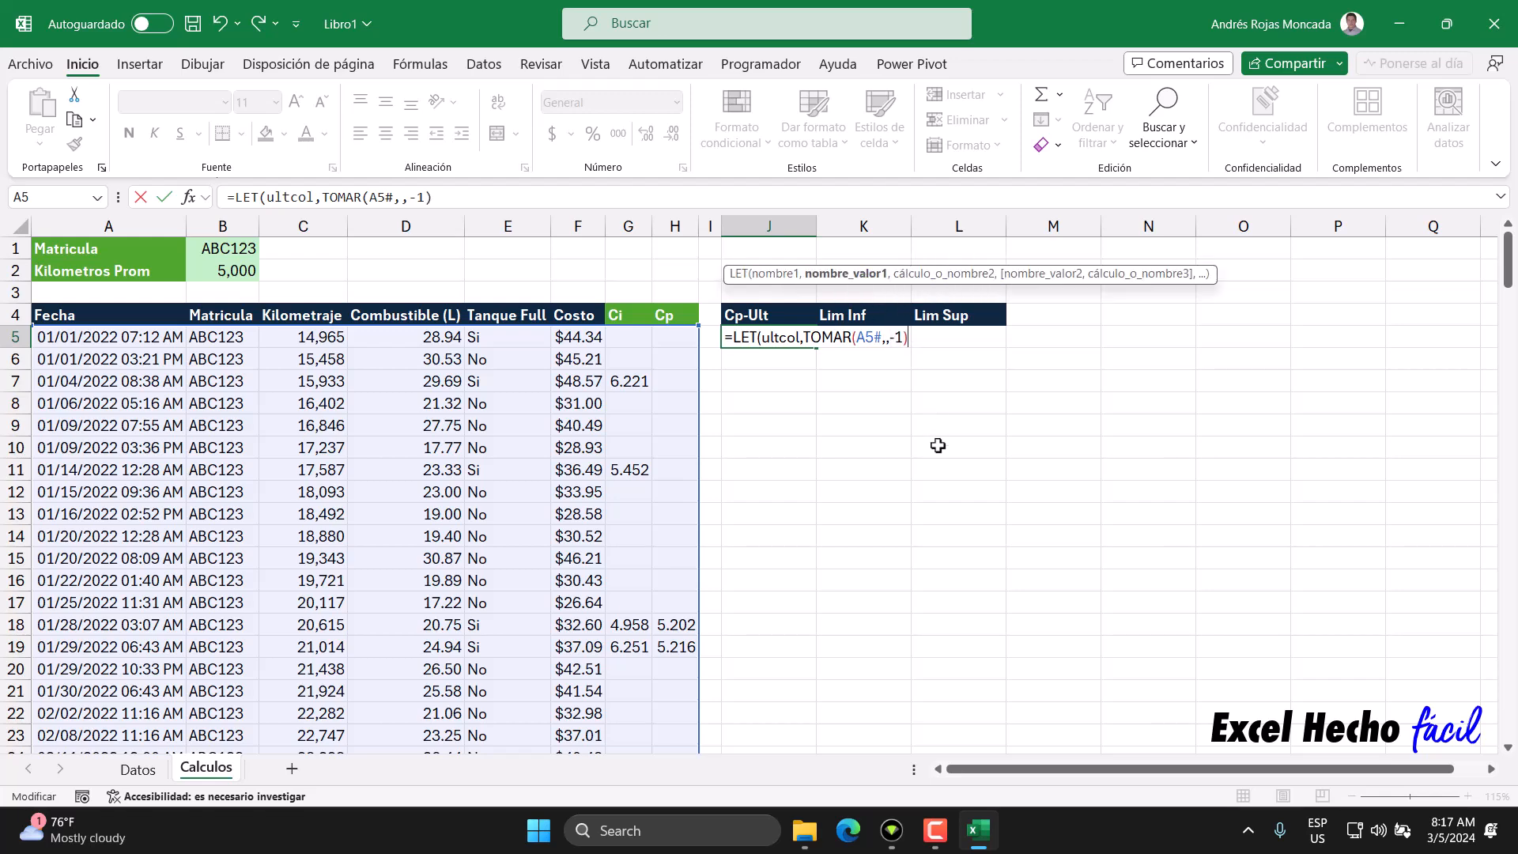
{"action": "type", "text": ",ultcol"}
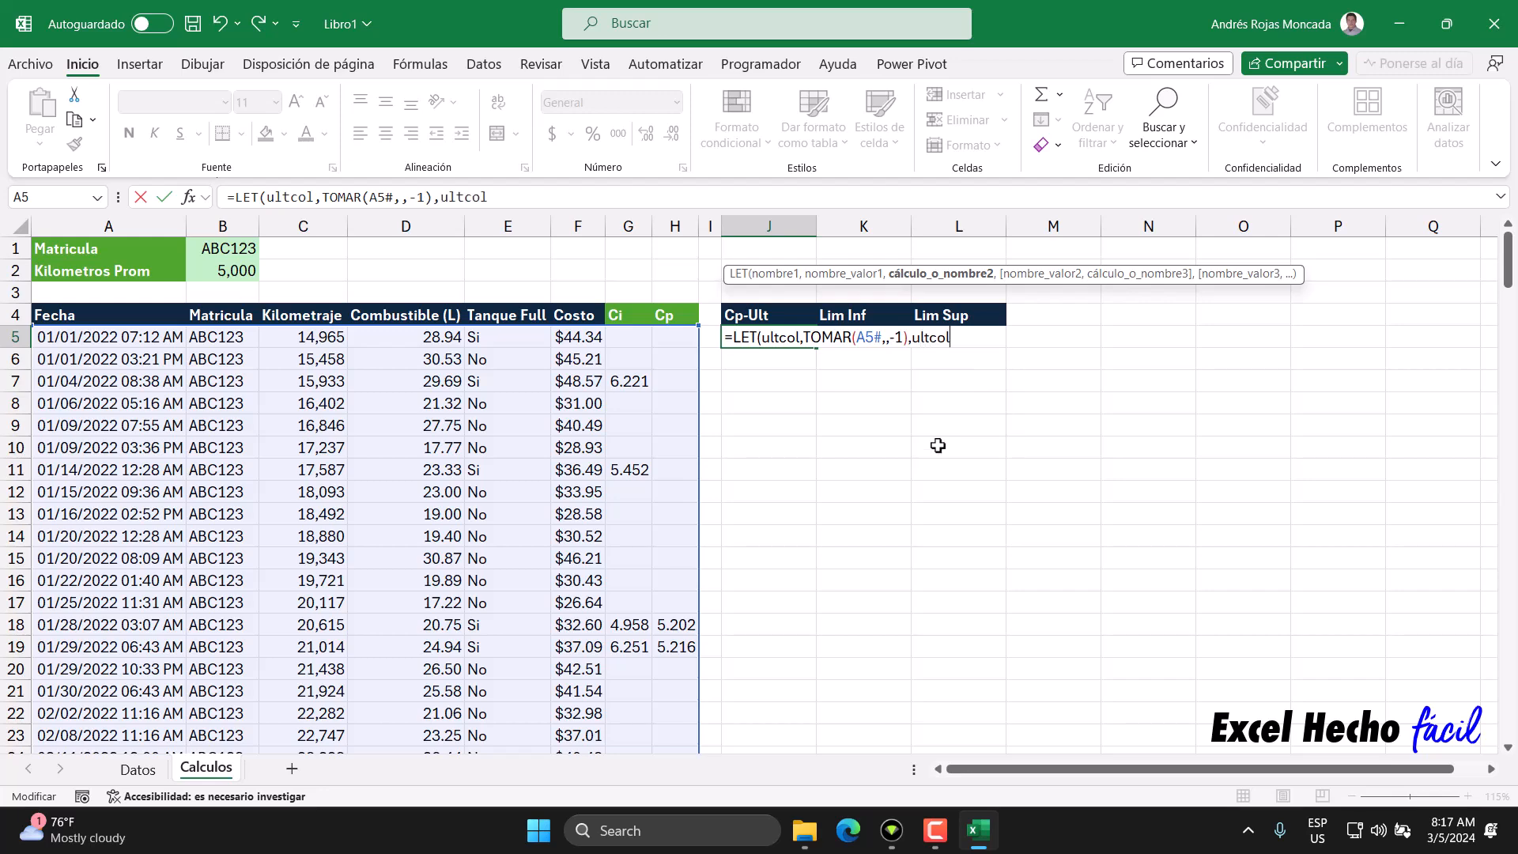
{"action": "key", "text": "Return"}
Compare the extracted values at the end of column J with the Cp values in column H.
{"action": "key", "text": "ctrl+Down"}
{"action": "key", "text": "Left"}
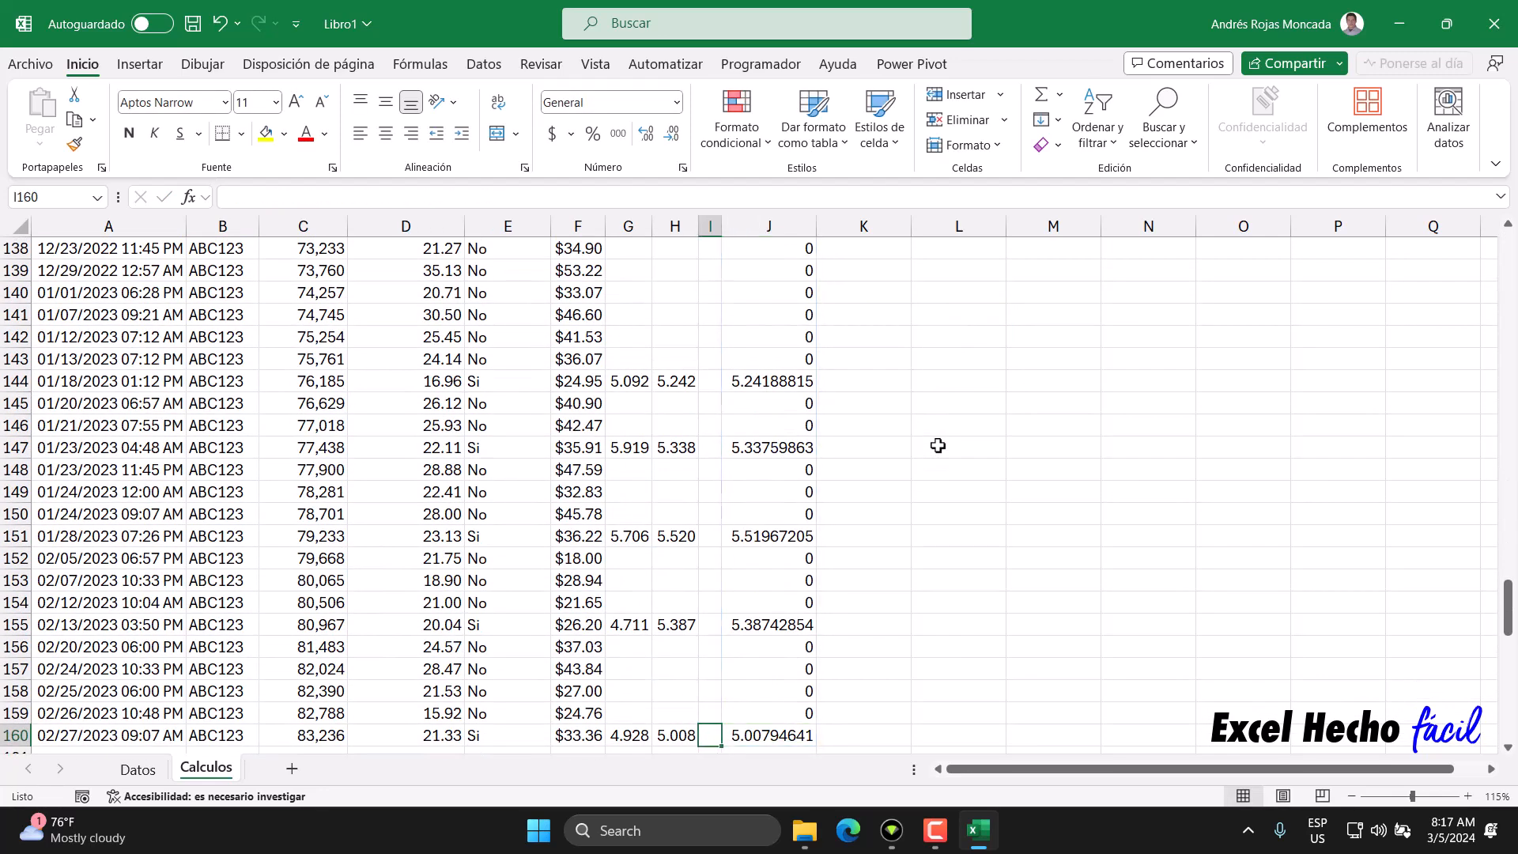
{"action": "key", "text": "Left"}
{"action": "key", "text": "Right"}
{"action": "key", "text": "Right"}
{"action": "key", "text": "Left"}
{"action": "key", "text": "Left"}
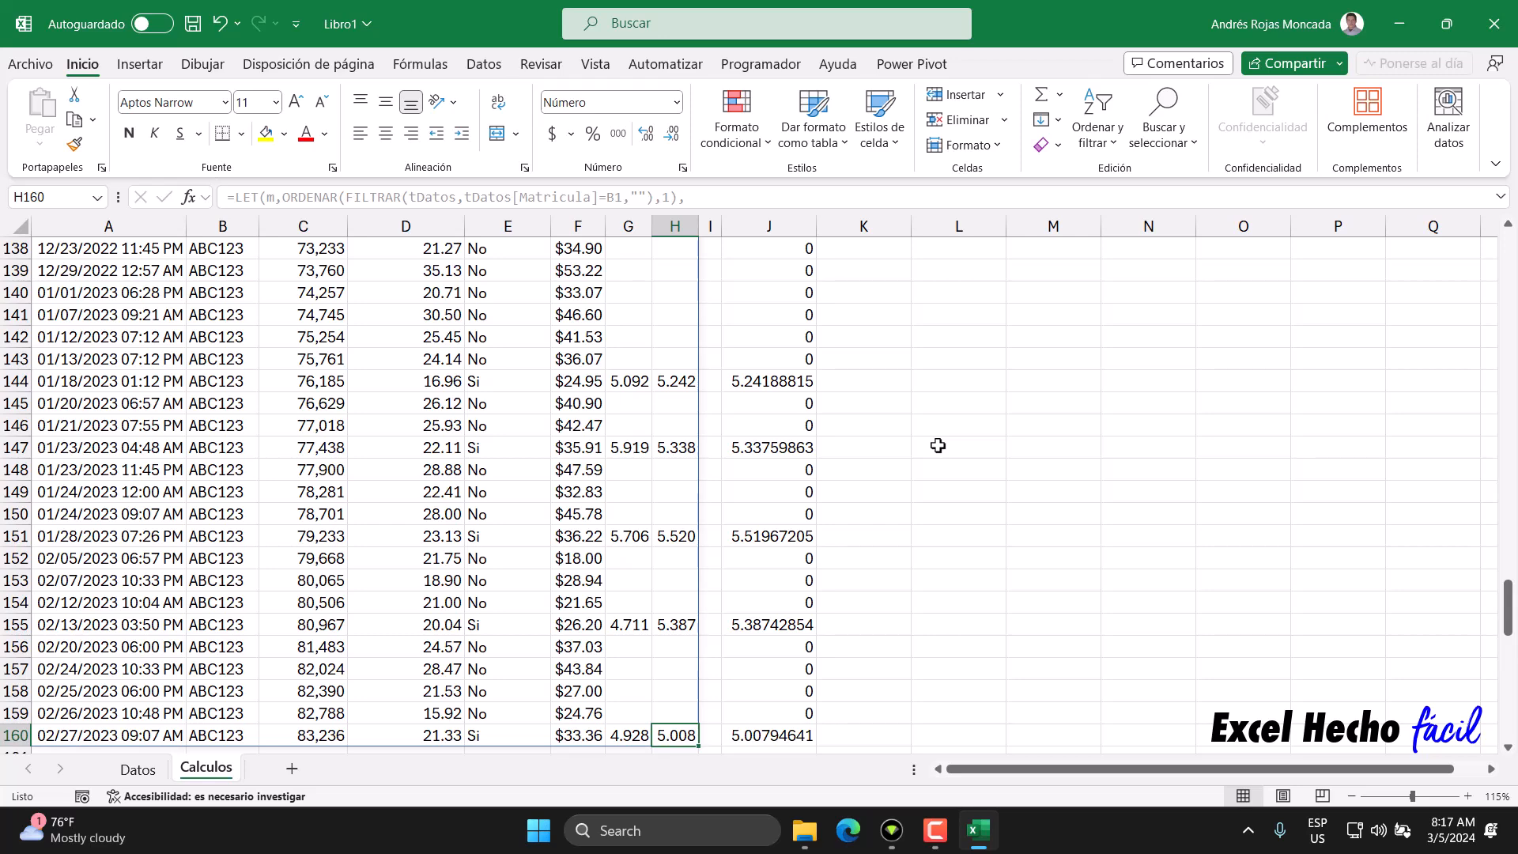
{"action": "key", "text": "Right"}
{"action": "key", "text": "Right"}
{"action": "key", "text": "ctrl+Up"}
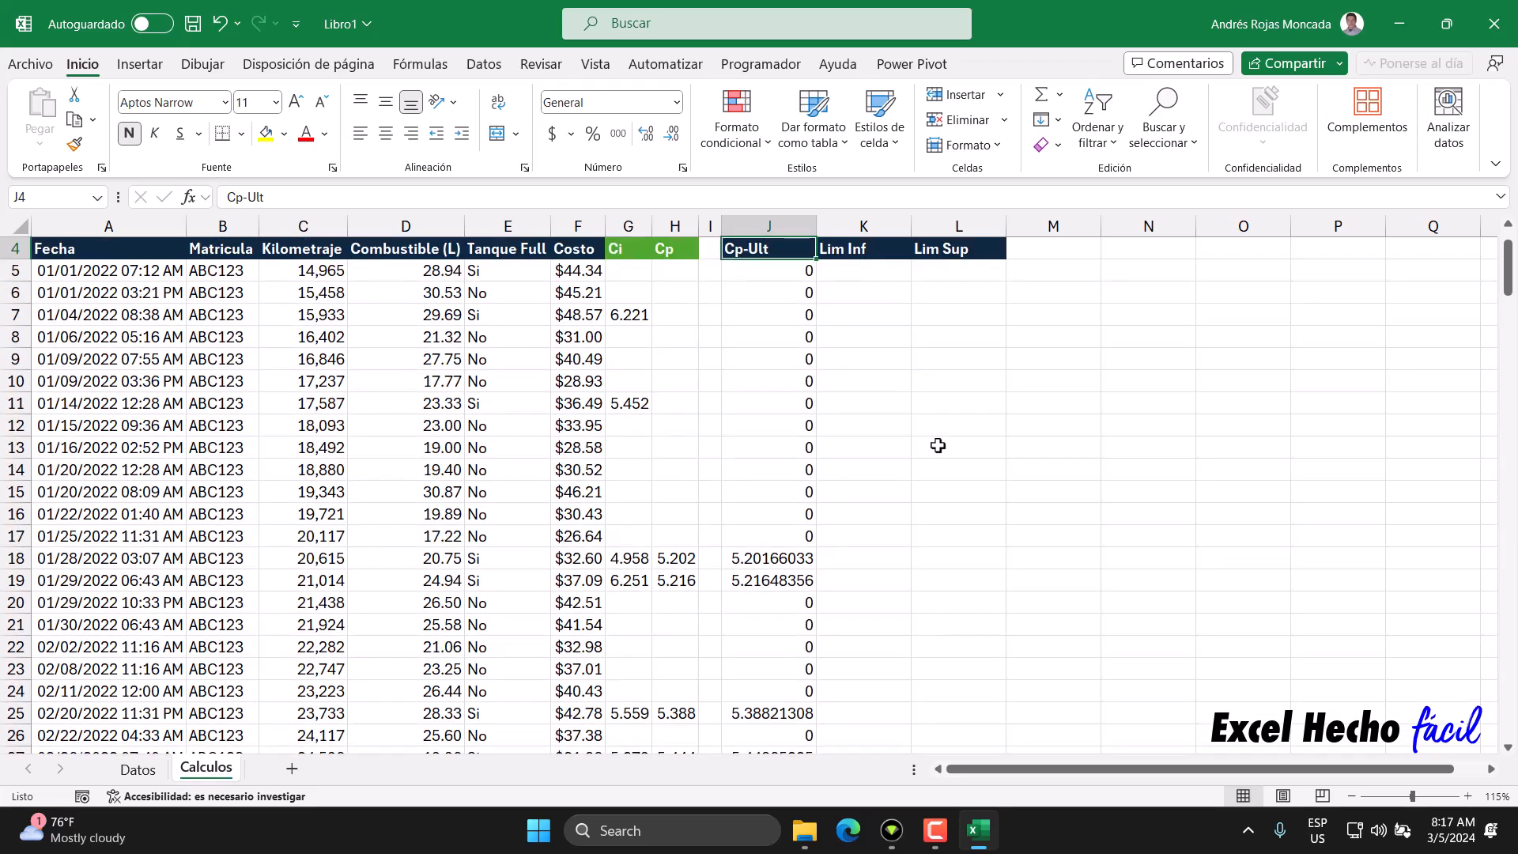
Extend the J5 LET formula with a new line cp,FILTRAR(ultcol,ultcol>0,"") and return cp instead of ultcol.
{"action": "left_click", "coordinate": [778, 345]}
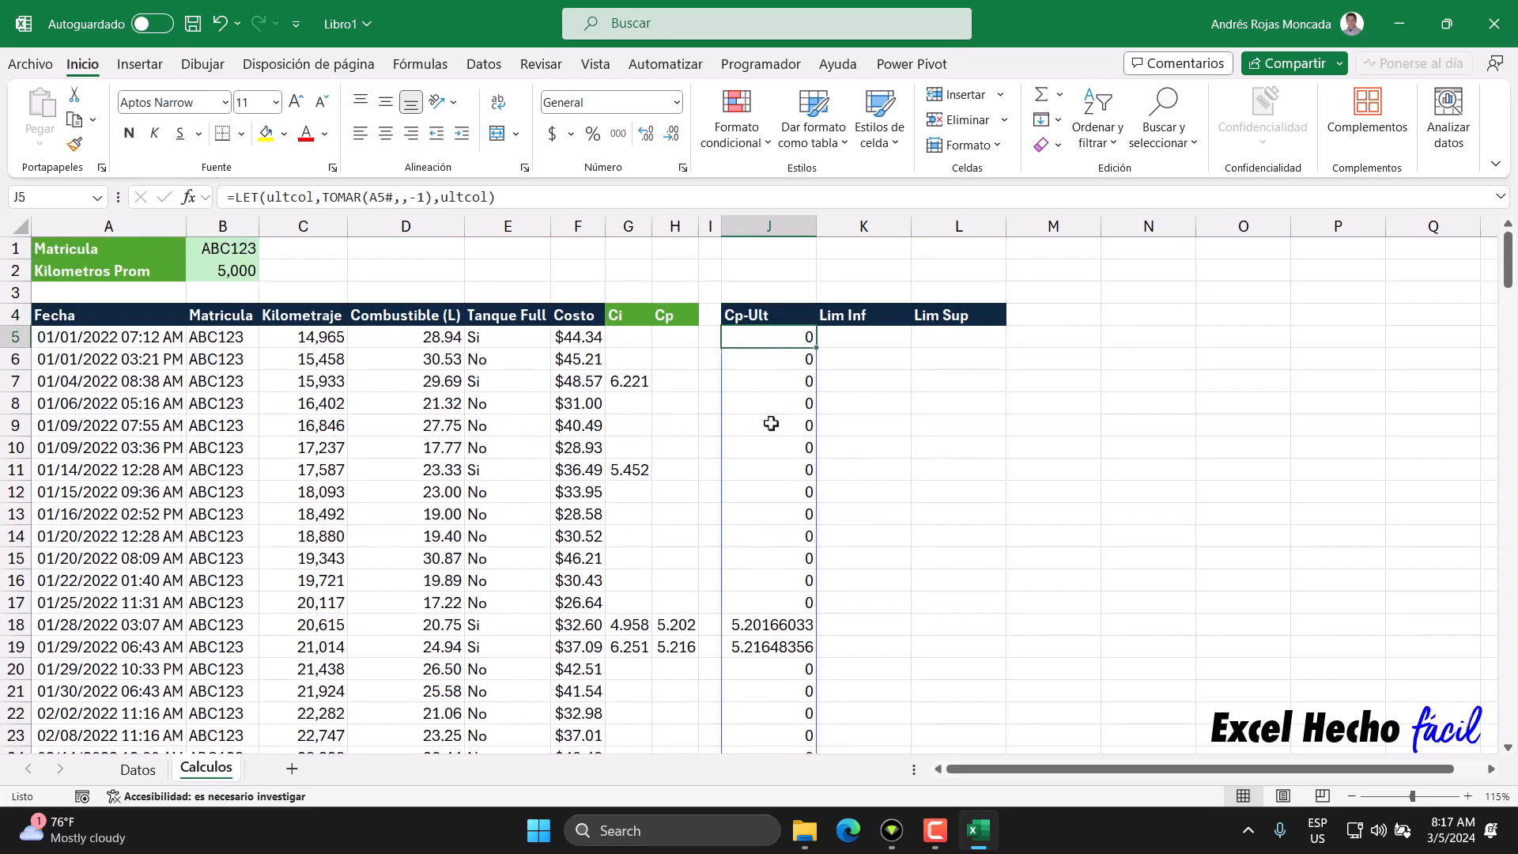
{"action": "key", "text": "F2"}
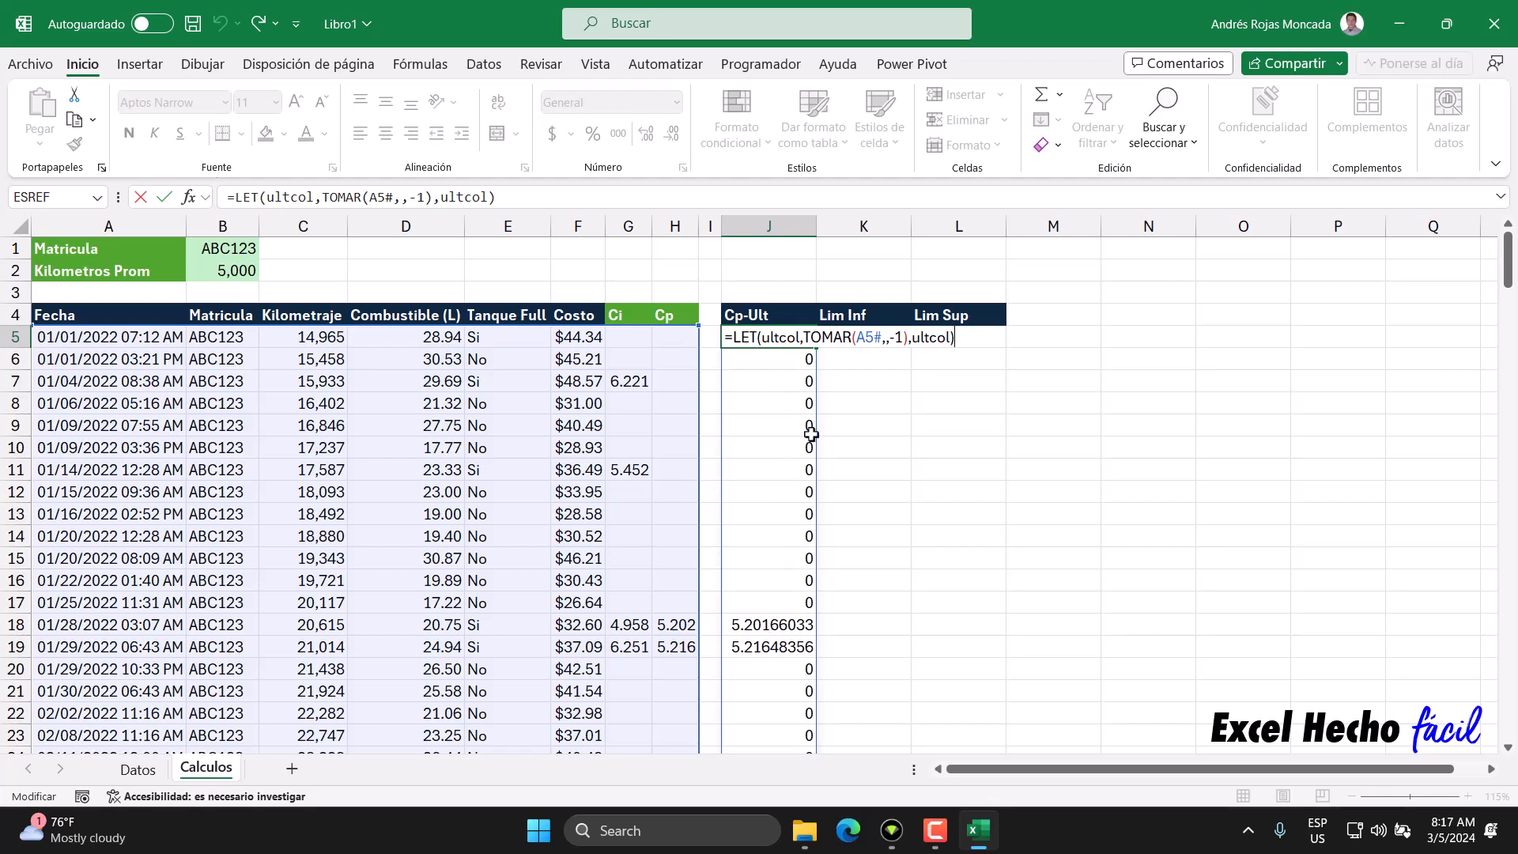
{"action": "key", "text": "BackSpace"}
{"action": "key", "text": "BackSpace"}
{"action": "key", "text": "BackSpace"}
{"action": "key", "text": "BackSpace"}
{"action": "key", "text": "BackSpace"}
{"action": "key", "text": "BackSpace"}
{"action": "key", "text": "BackSpace"}
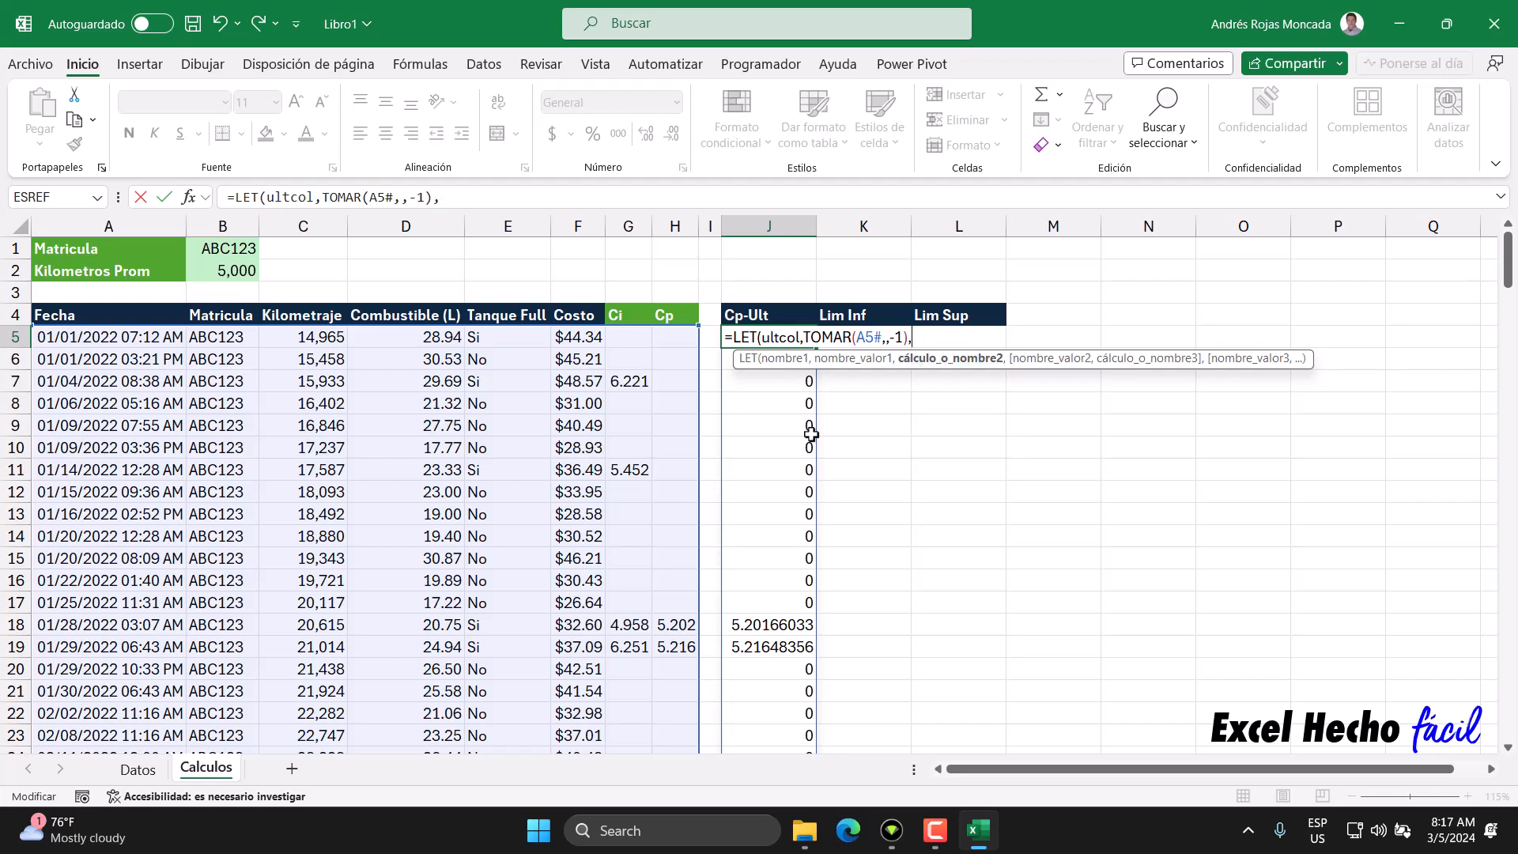
{"action": "key", "text": "alt+Return"}
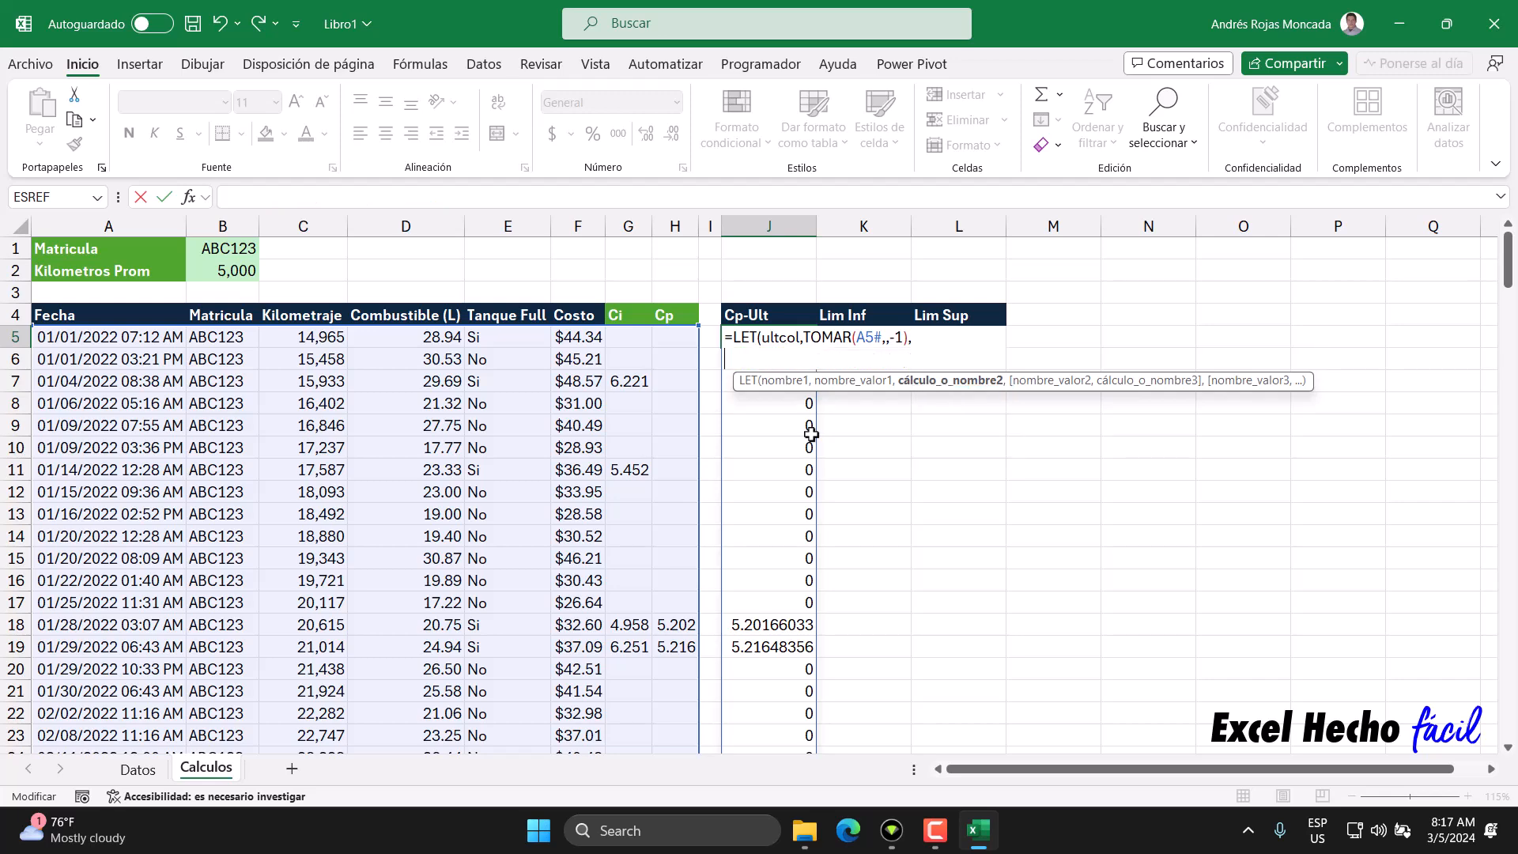
{"action": "type", "text": "cp,fil"}
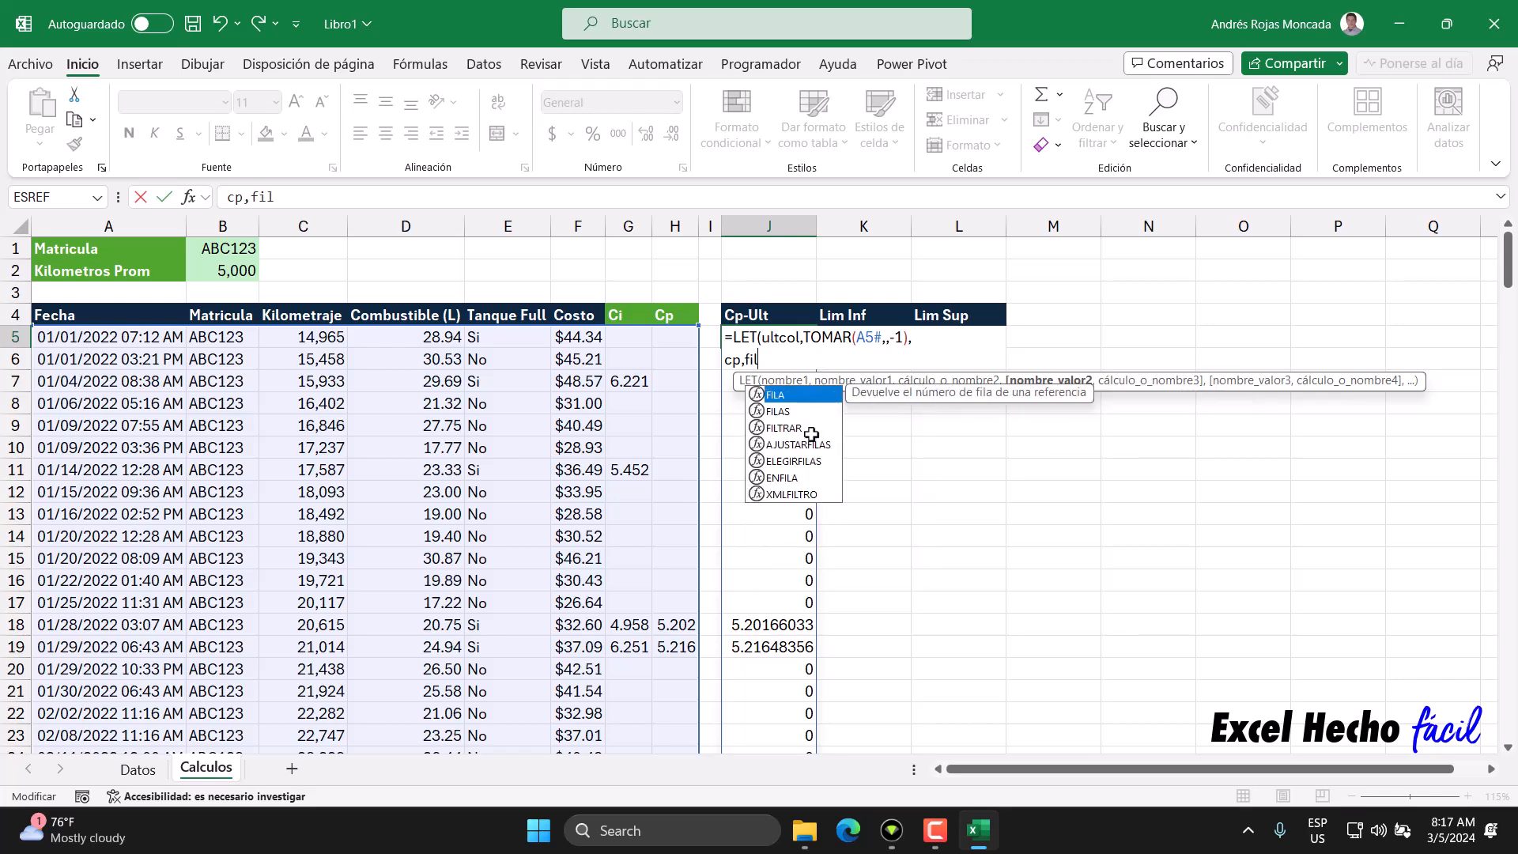
{"action": "double_click", "coordinate": [811, 434]}
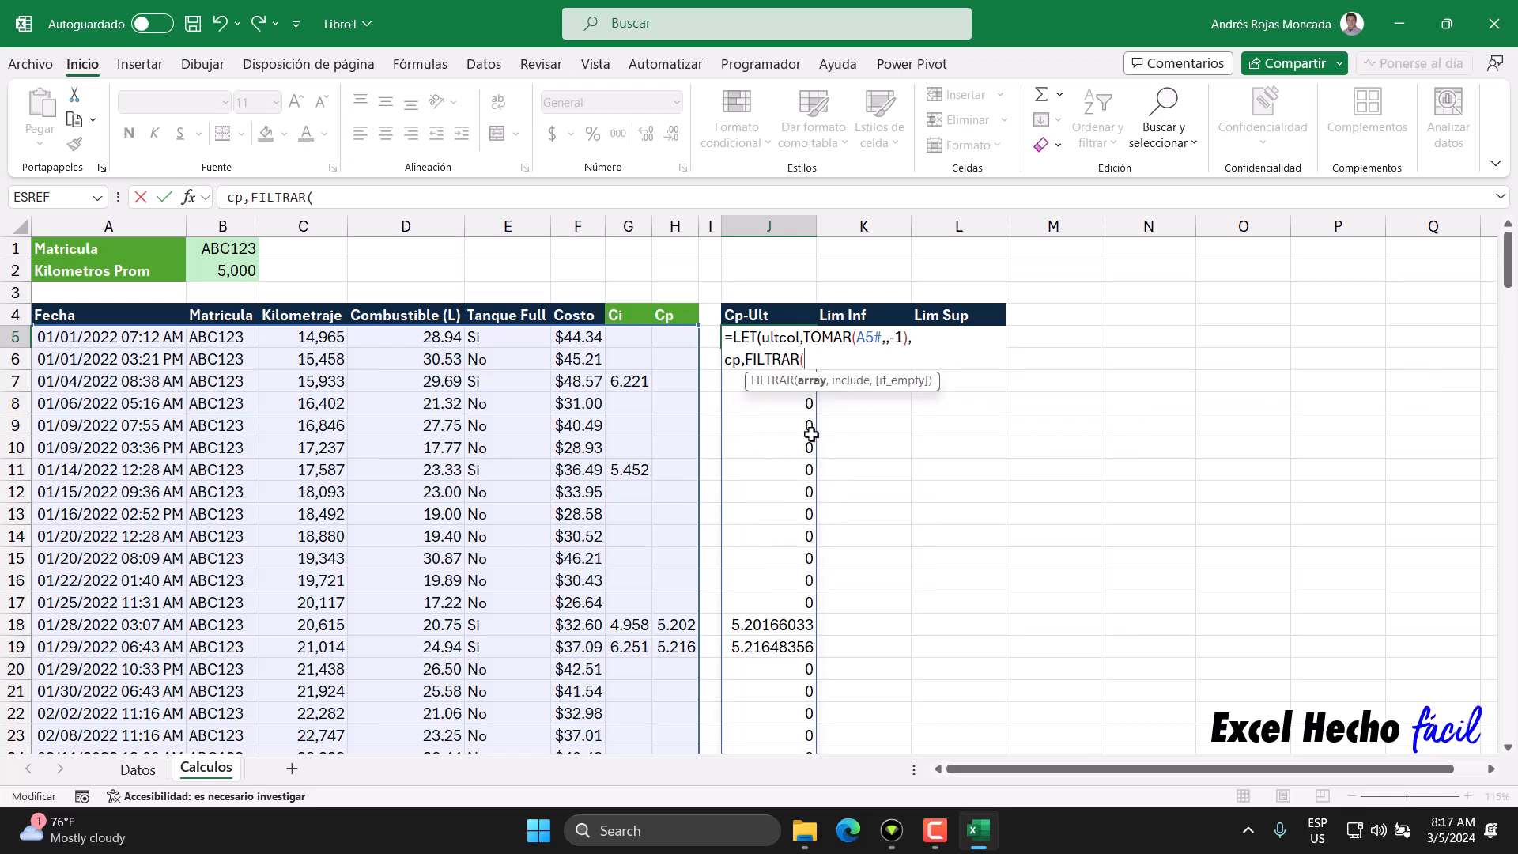
{"action": "type", "text": "ultcol,ultcol"}
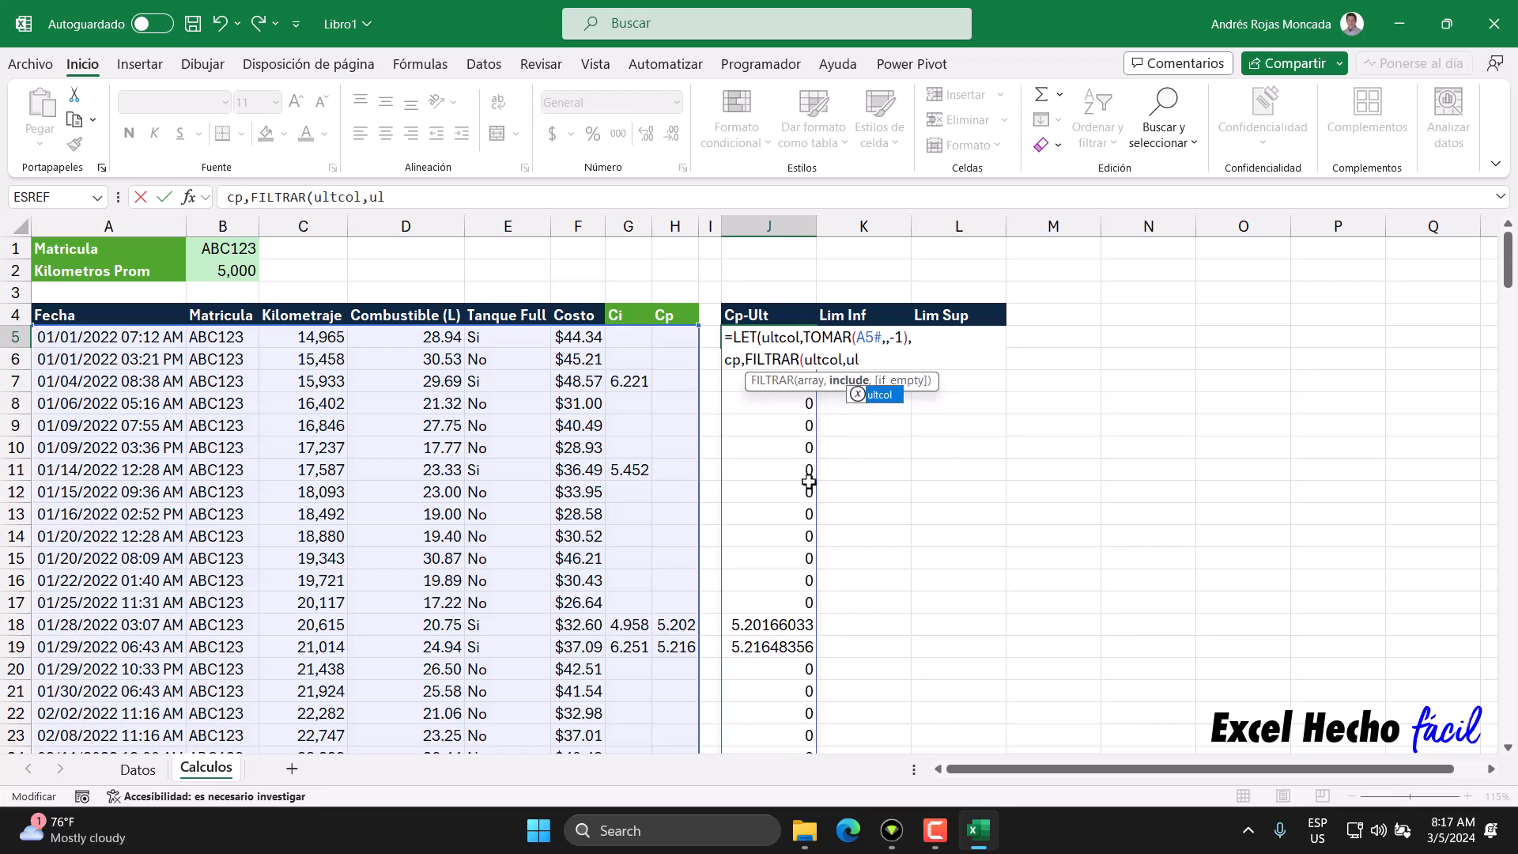
{"action": "type", "text": ">0"}
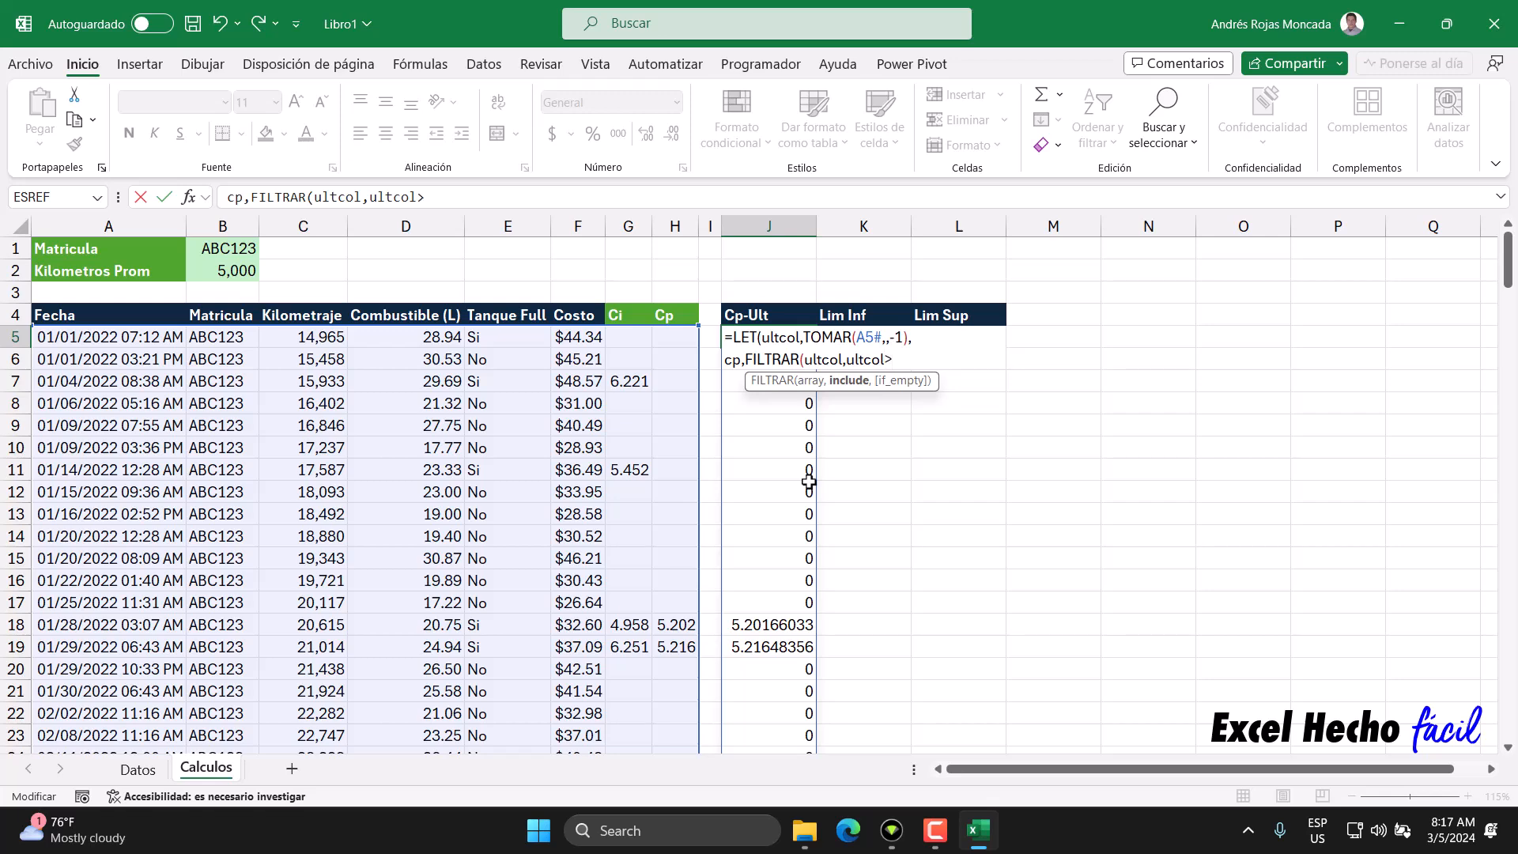
{"action": "type", "text": ",\"\"),"}
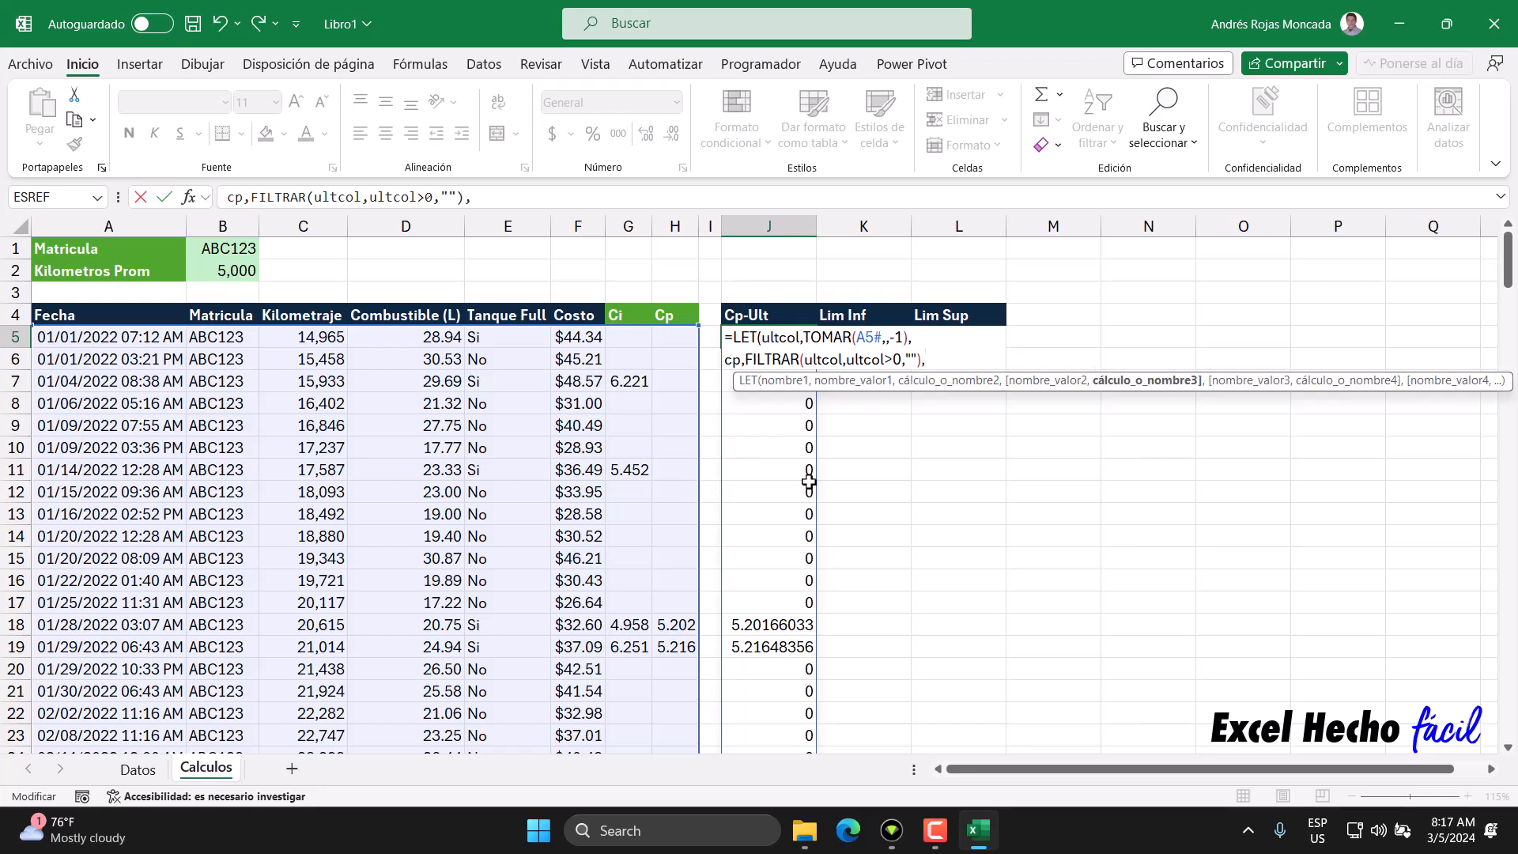
{"action": "type", "text": "cp)"}
{"action": "key", "text": "Return"}
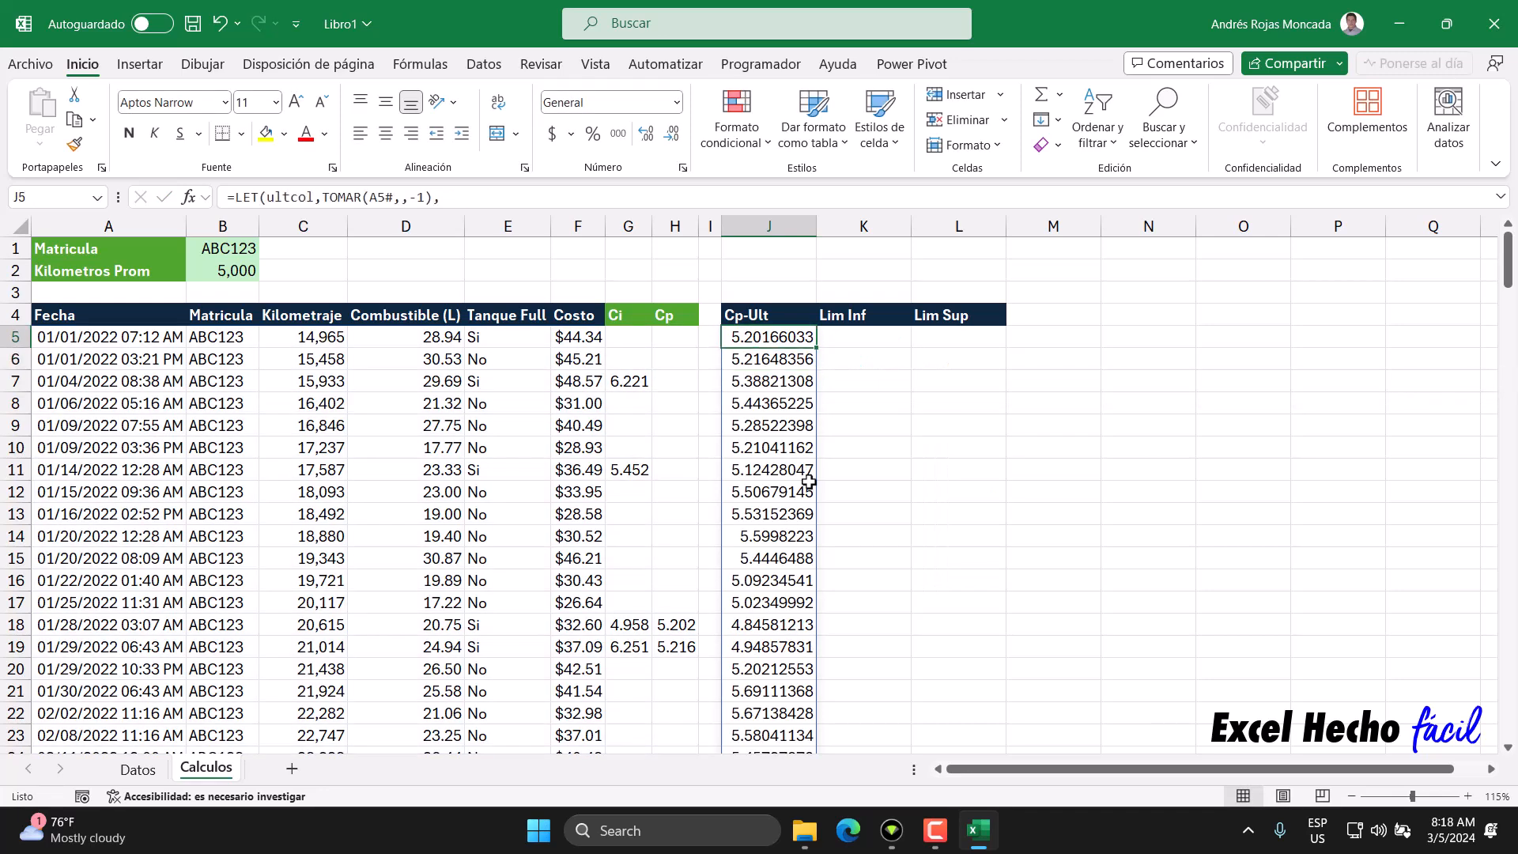
Examine the filtered Cp values spilled down column J, from the first one to the last.
{"action": "key", "text": "ctrl+Down"}
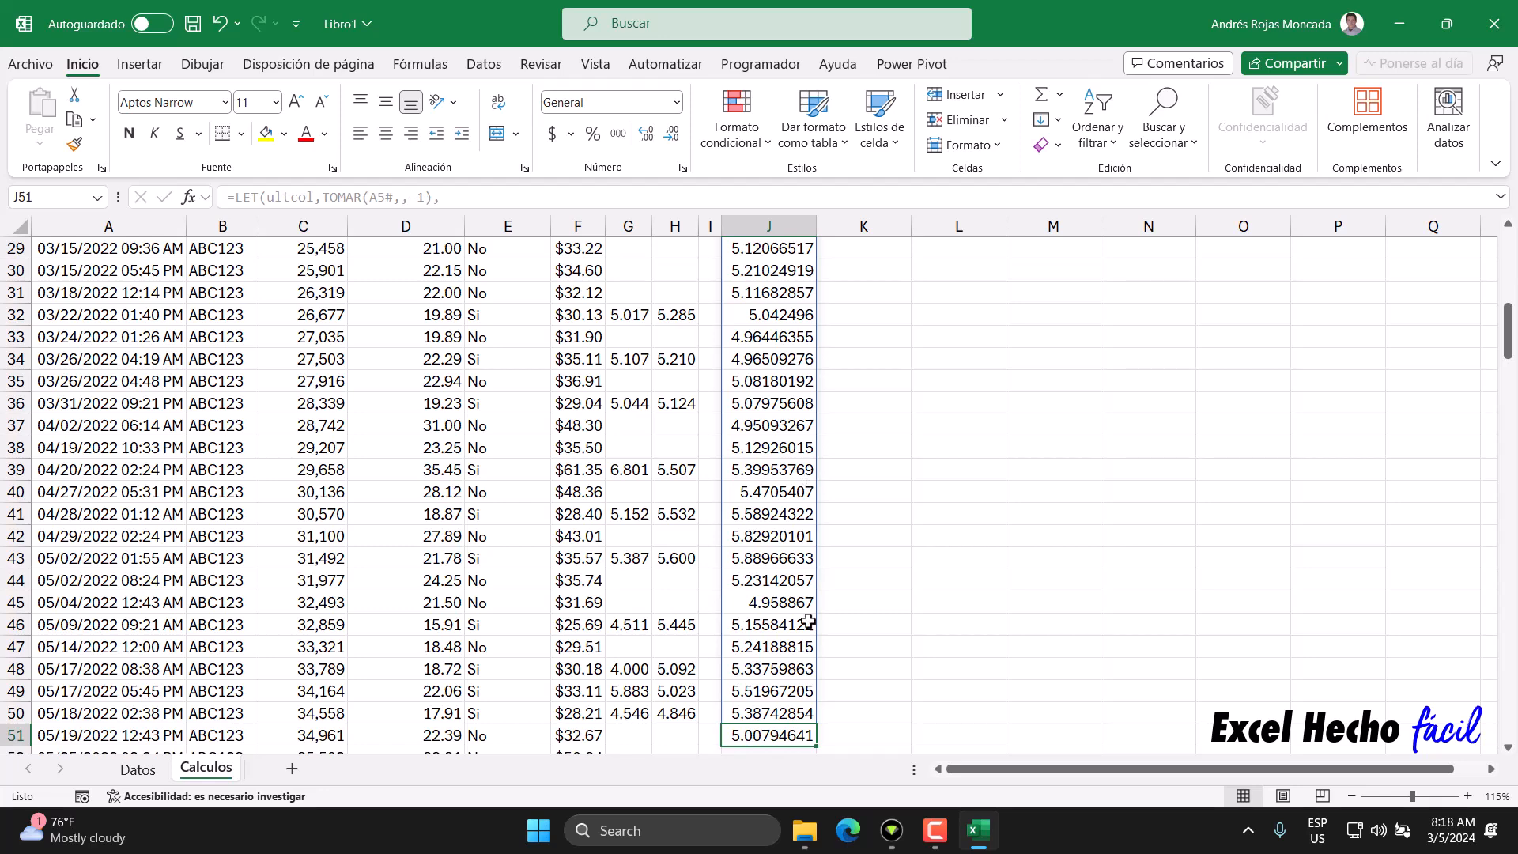
{"action": "scroll", "coordinate": [771, 735], "scroll_direction": "down", "scroll_amount": 2}
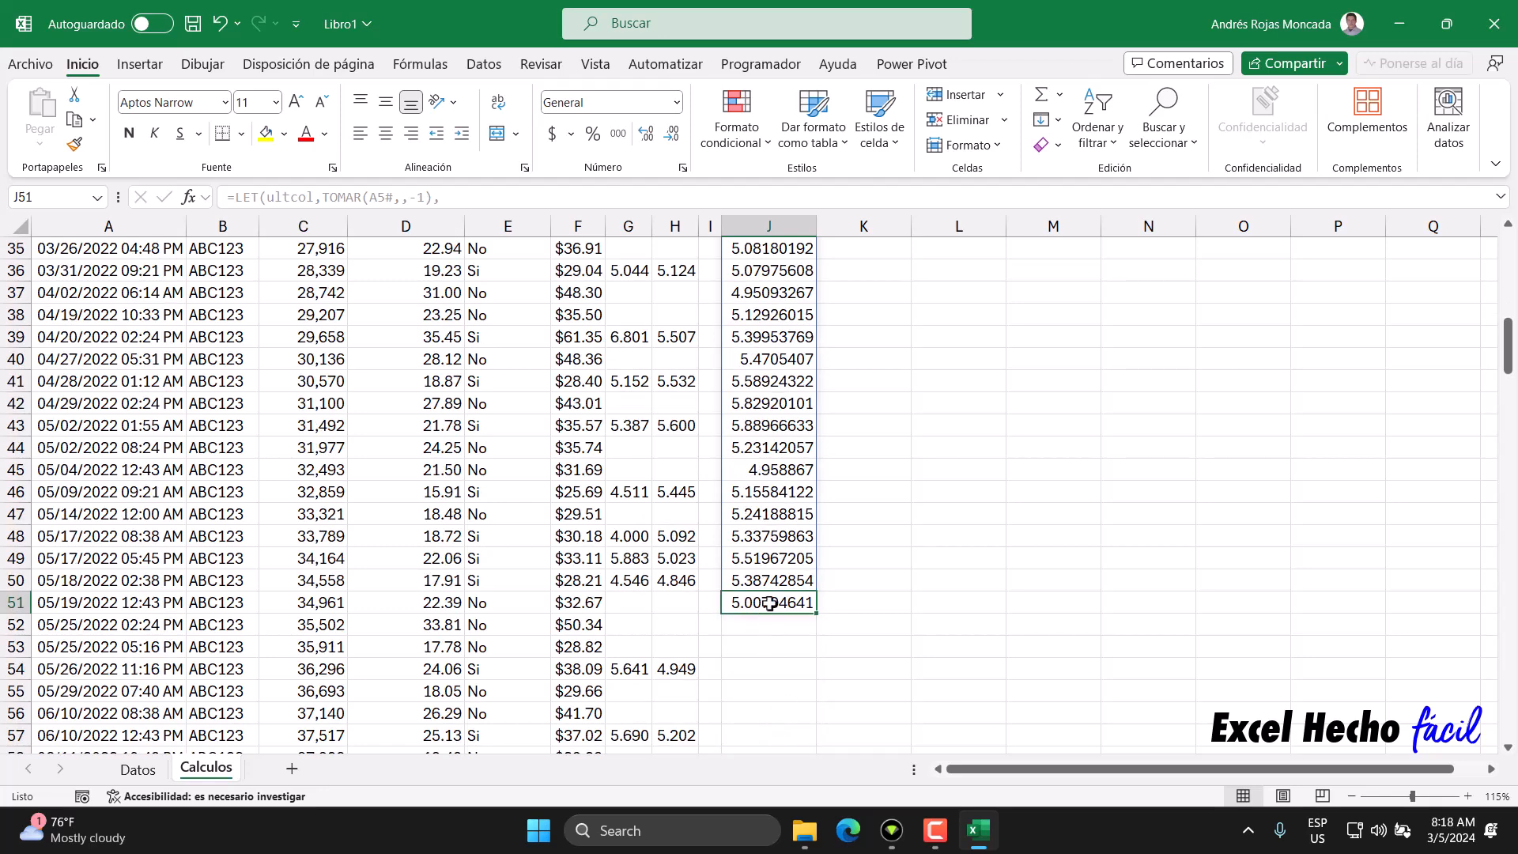
{"action": "key", "text": "shift+Up"}
{"action": "key", "text": "ctrl+shift+Up"}
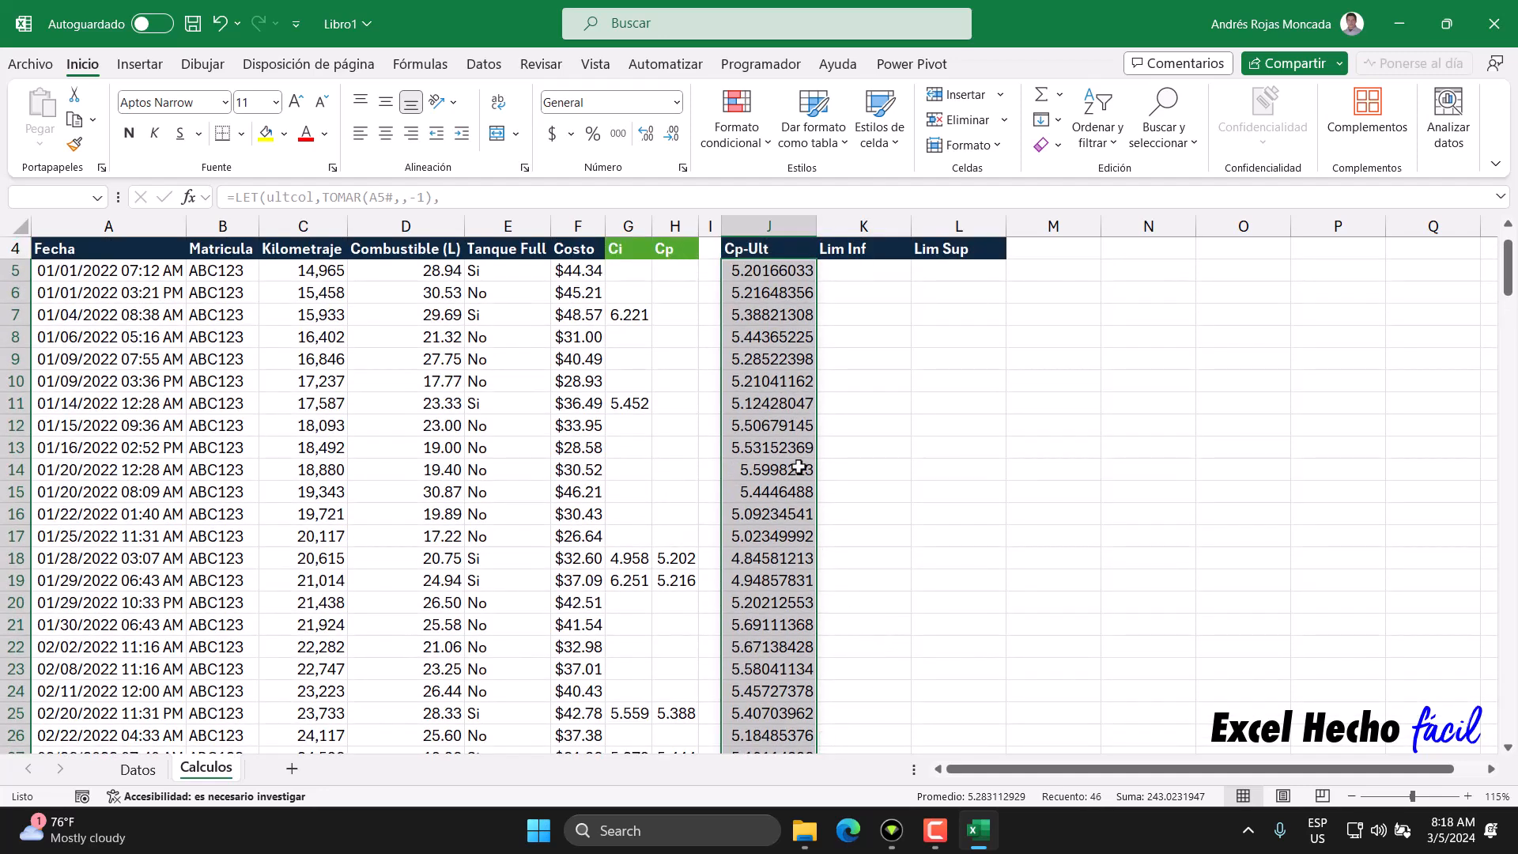
{"action": "scroll", "coordinate": [799, 468], "scroll_direction": "down", "scroll_amount": 5}
{"action": "scroll", "coordinate": [798, 468], "scroll_direction": "down", "scroll_amount": 5}
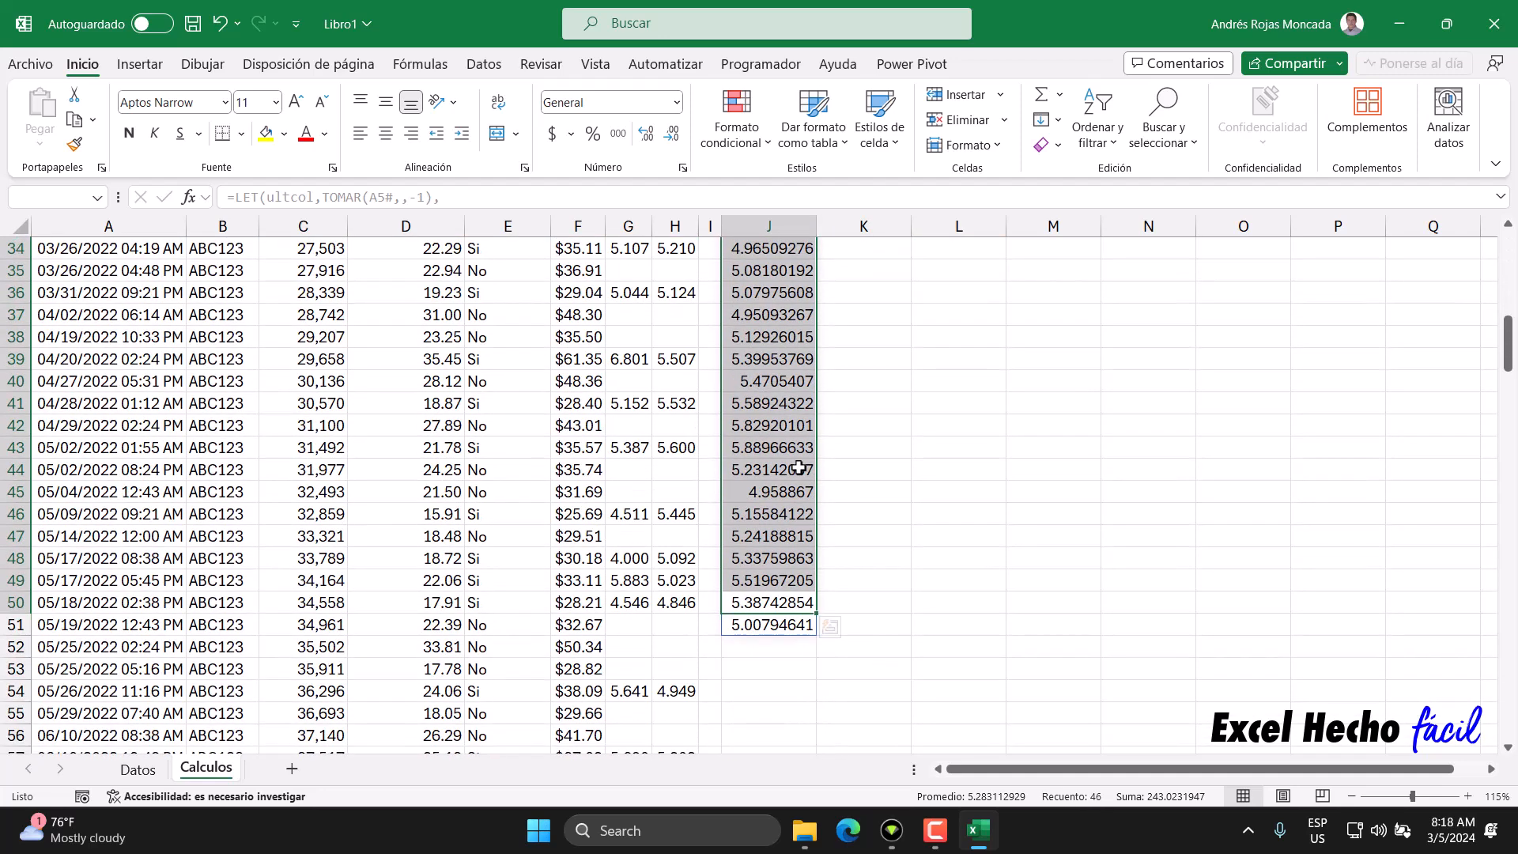
{"action": "left_click", "coordinate": [774, 626]}
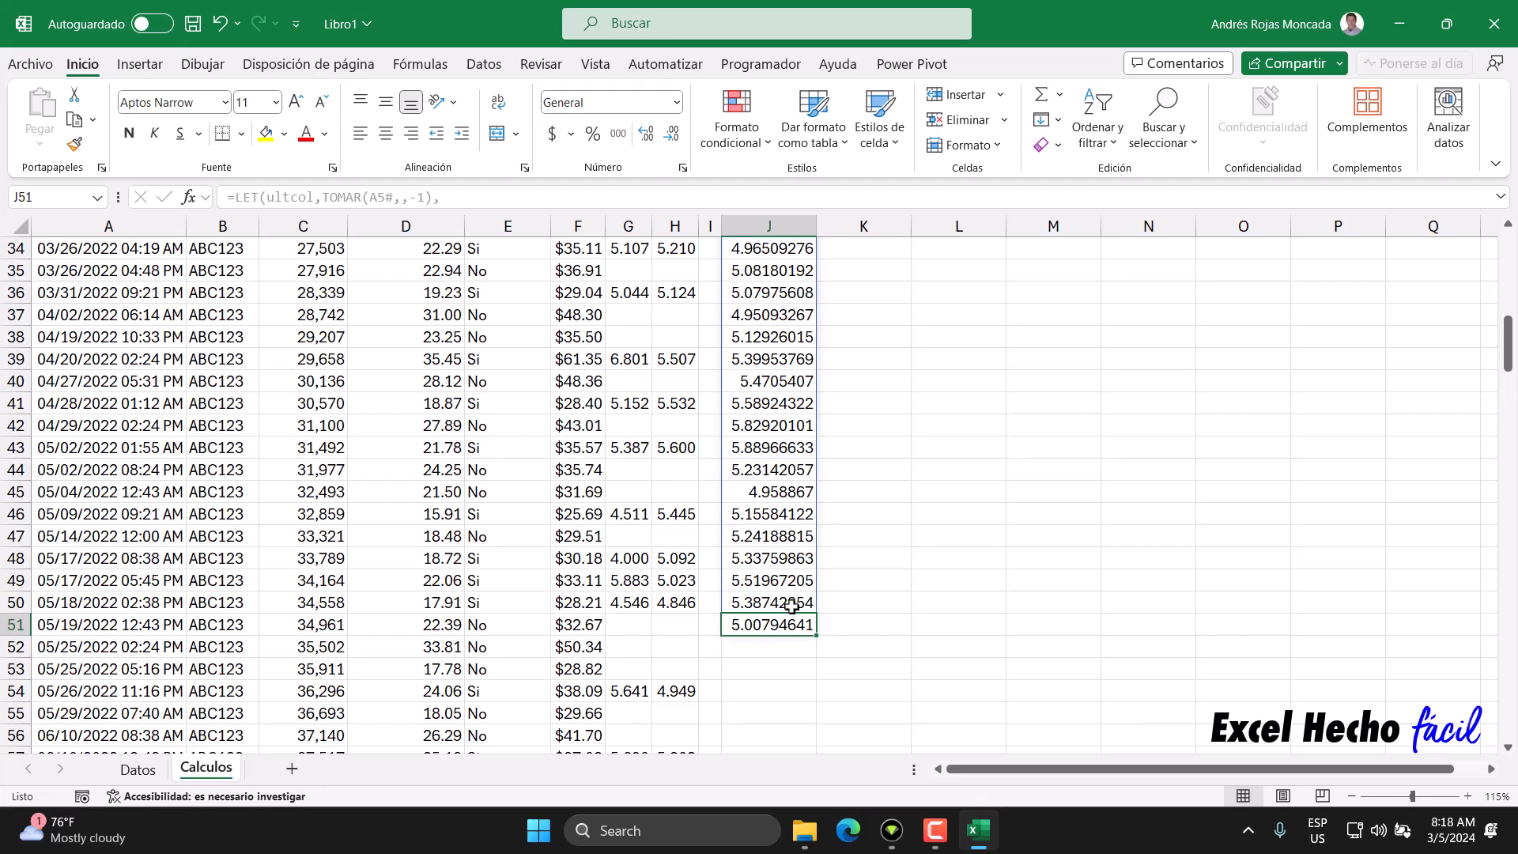
{"action": "key", "text": "ctrl+Up"}
{"action": "key", "text": "ctrl+Up"}
{"action": "key", "text": "ctrl+Up"}
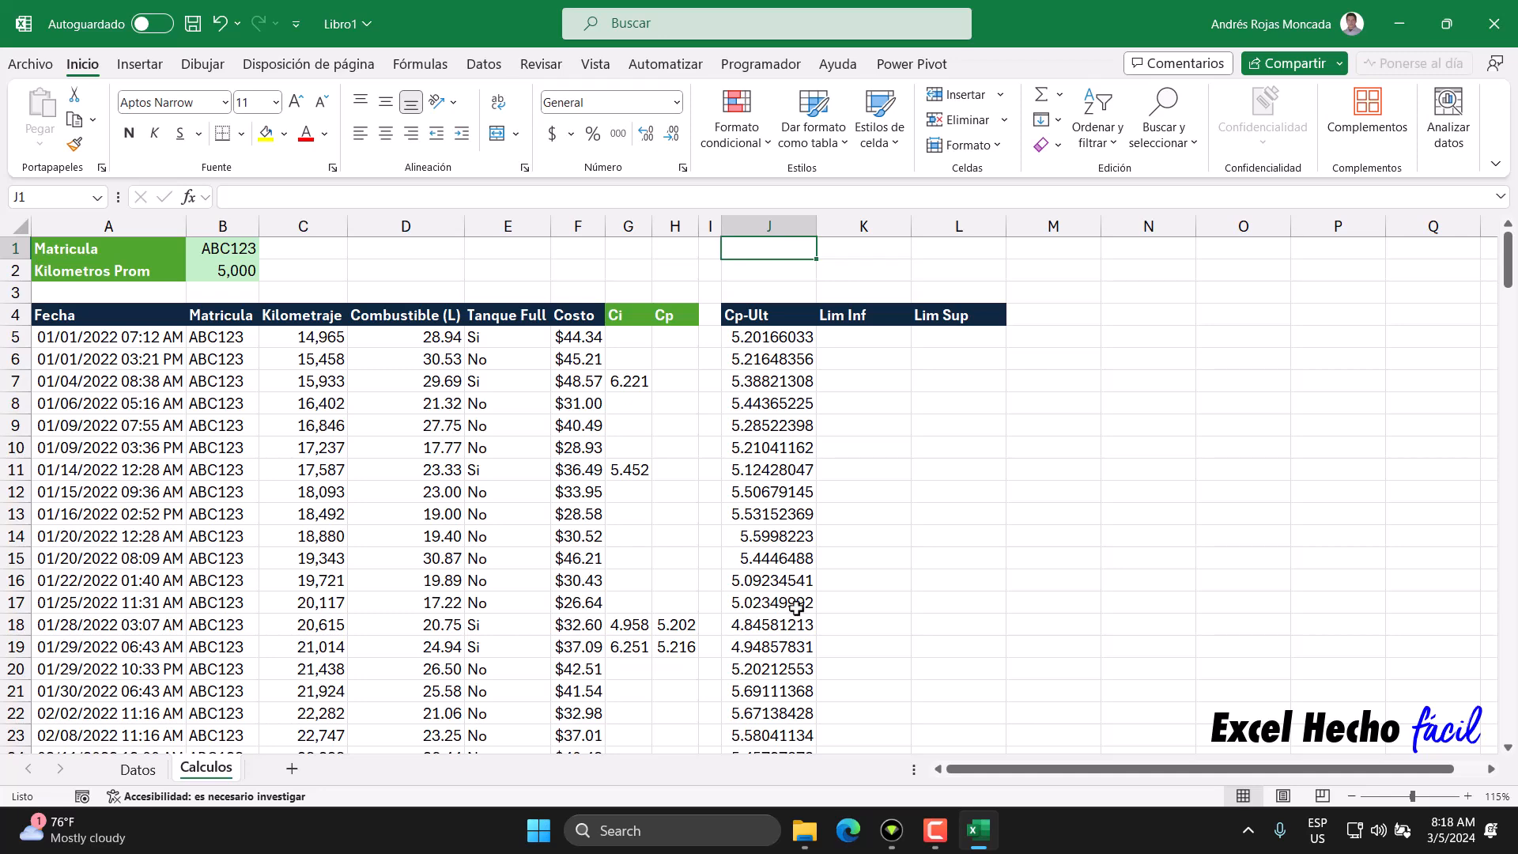
Add the line cpult,TOMAR(cp,-1) to the J5 LET formula and return cpult instead of cp.
{"action": "left_click", "coordinate": [774, 341]}
{"action": "key", "text": "F2"}
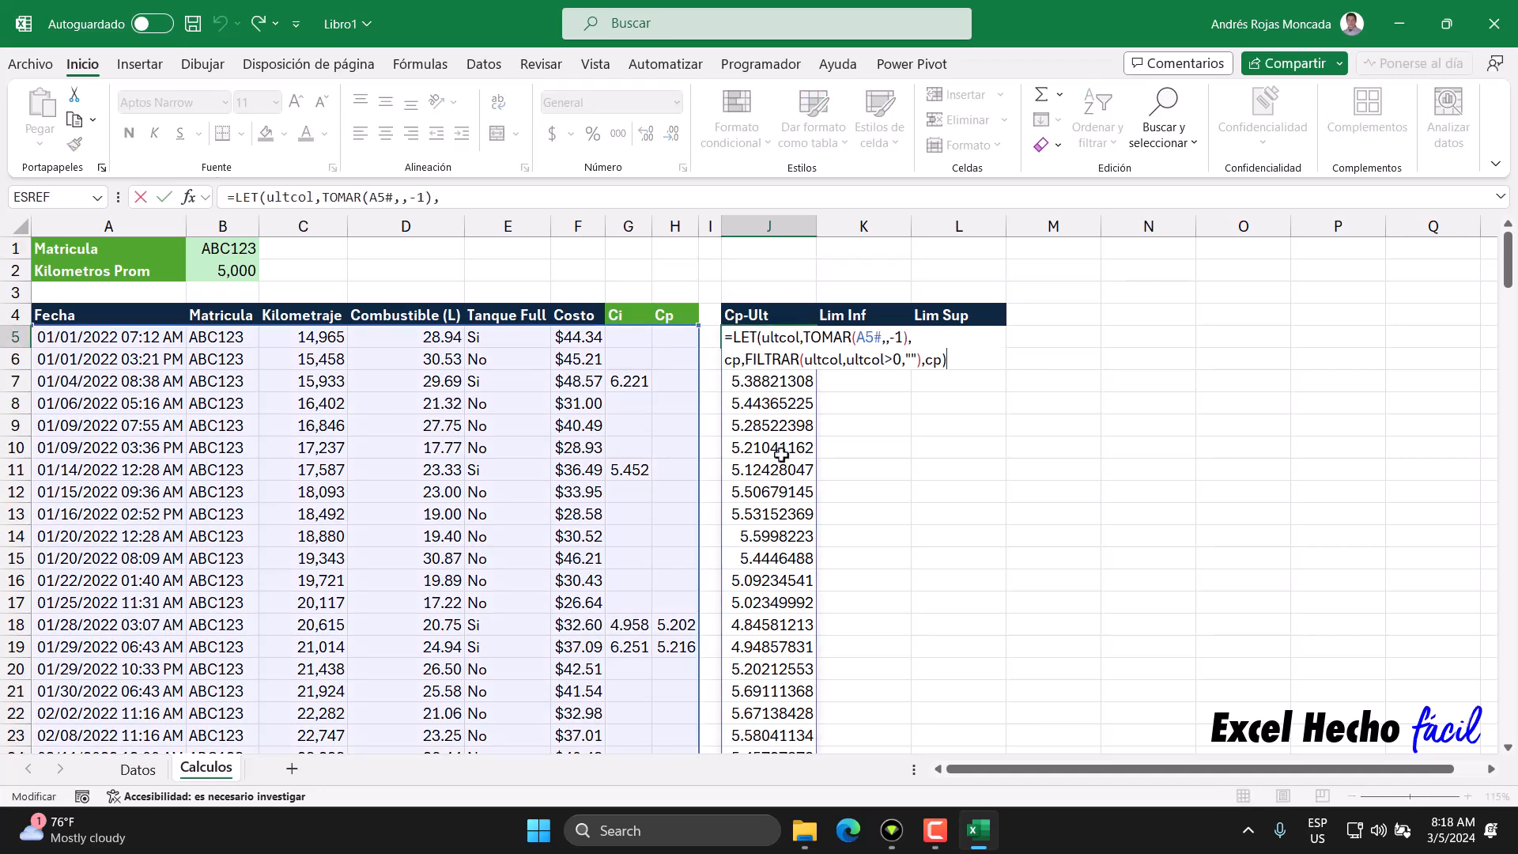
{"action": "key", "text": "BackSpace"}
{"action": "key", "text": "BackSpace"}
{"action": "key", "text": "BackSpace"}
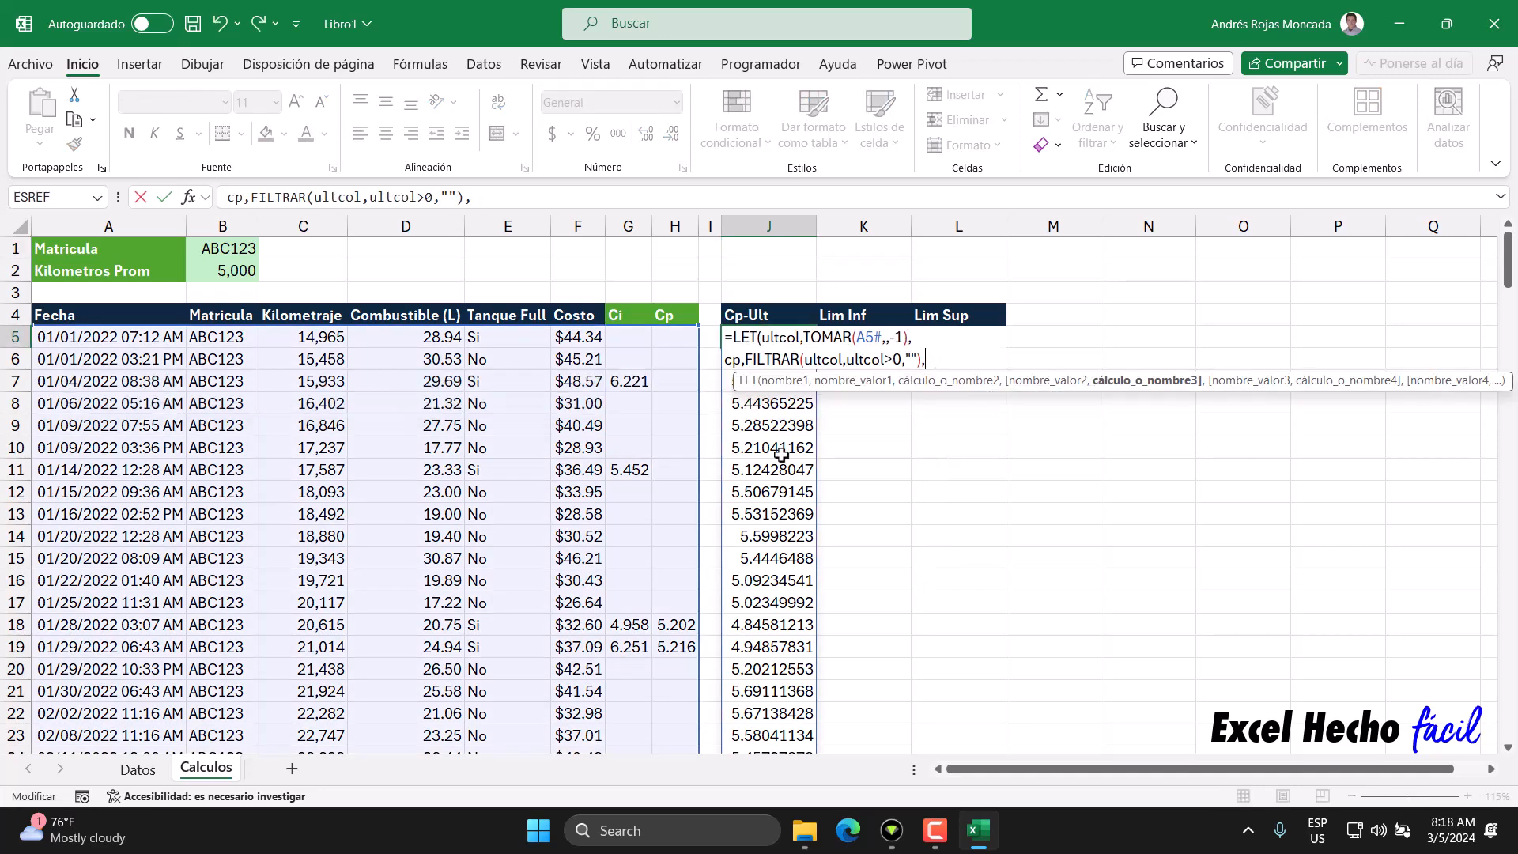
{"action": "key", "text": "alt+Return"}
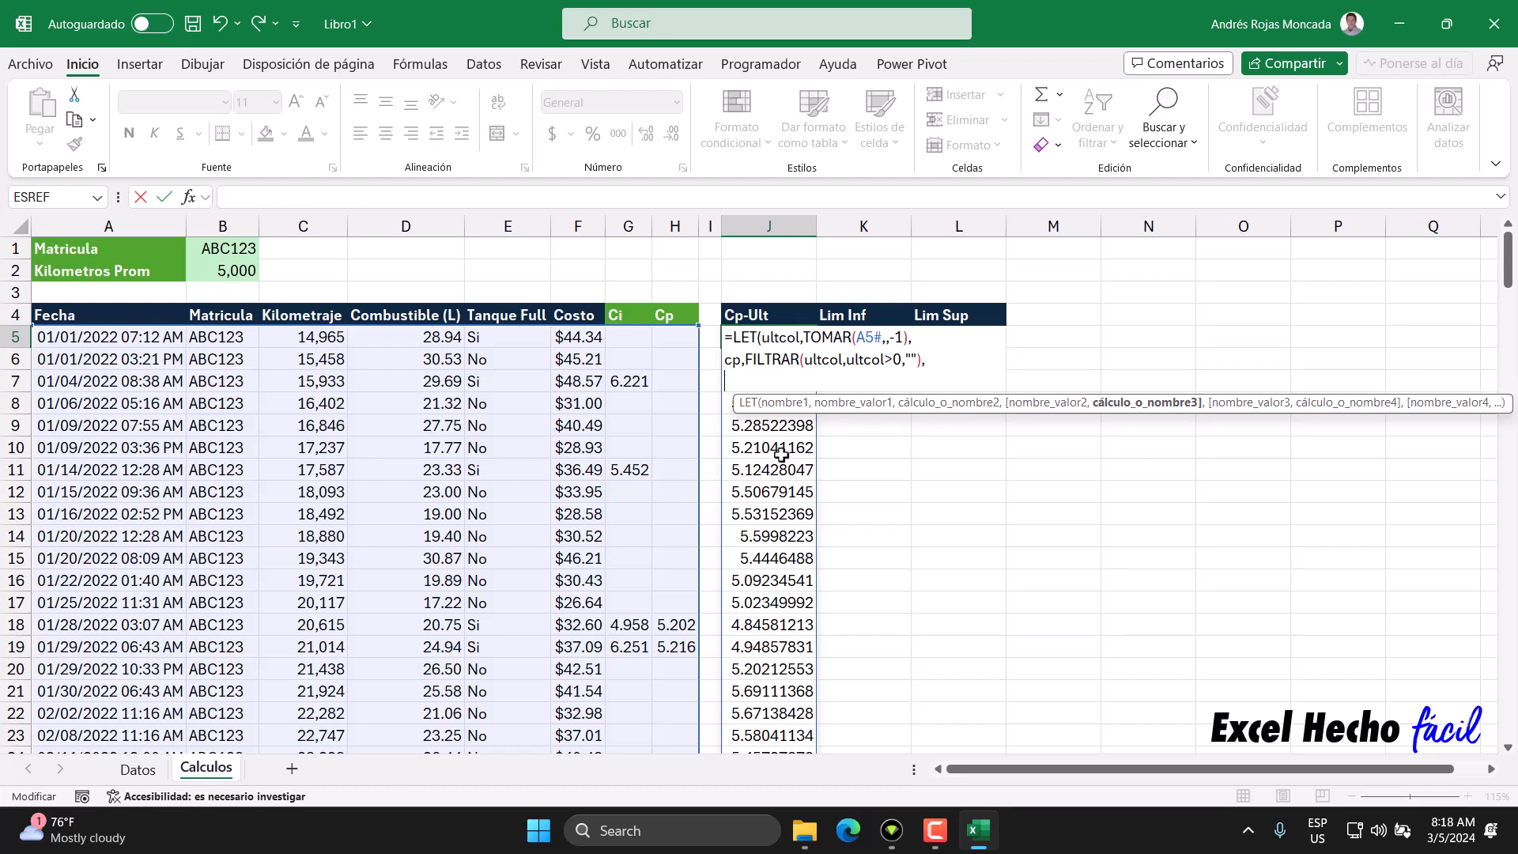
{"action": "left_click_drag", "start_coordinate": [1107, 414], "coordinate": [1110, 583]}
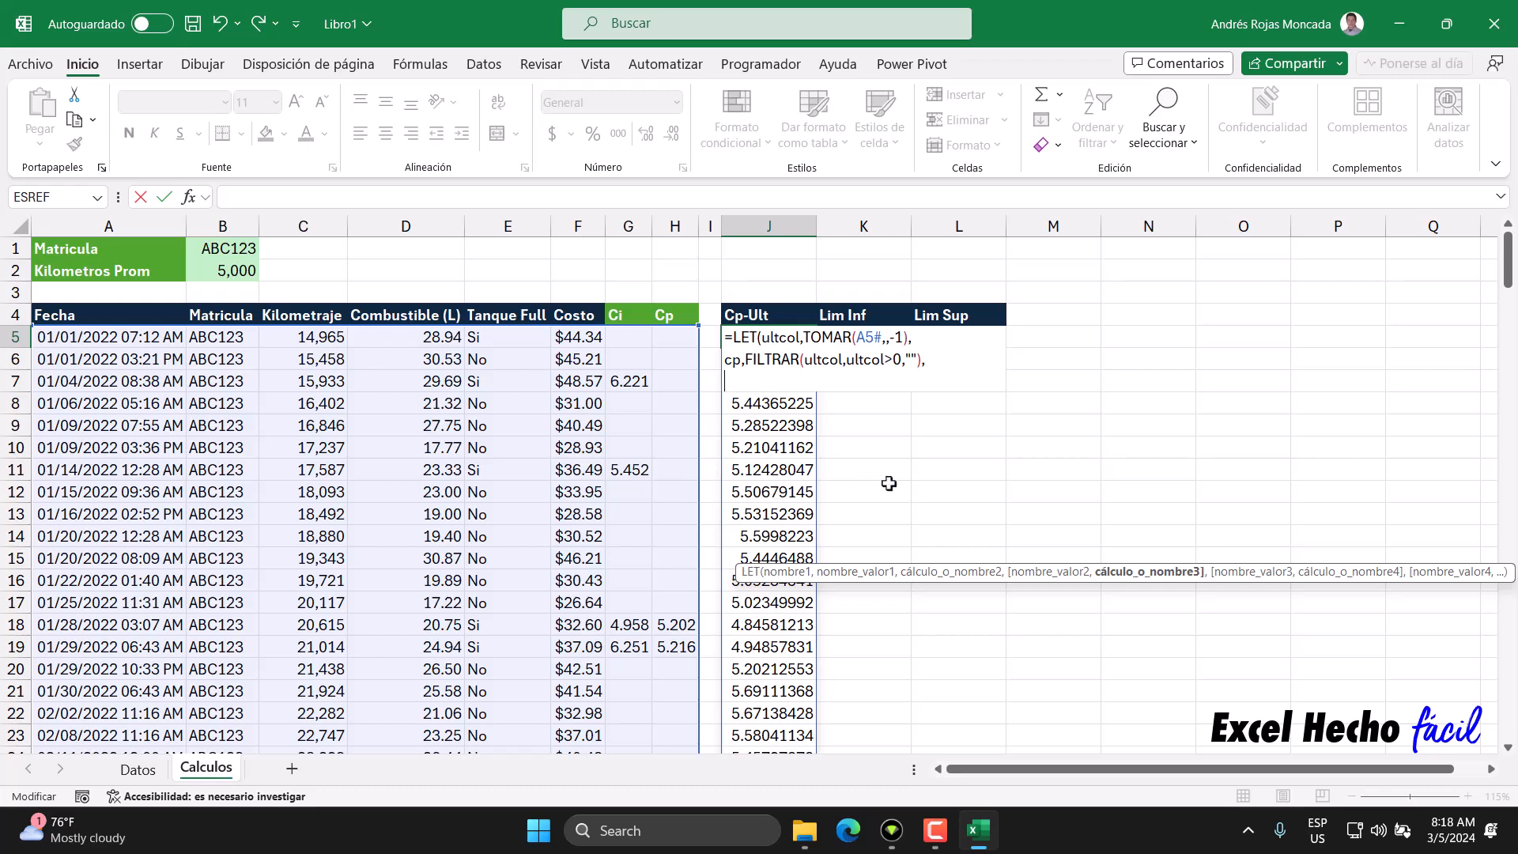
{"action": "type", "text": "cpult,"}
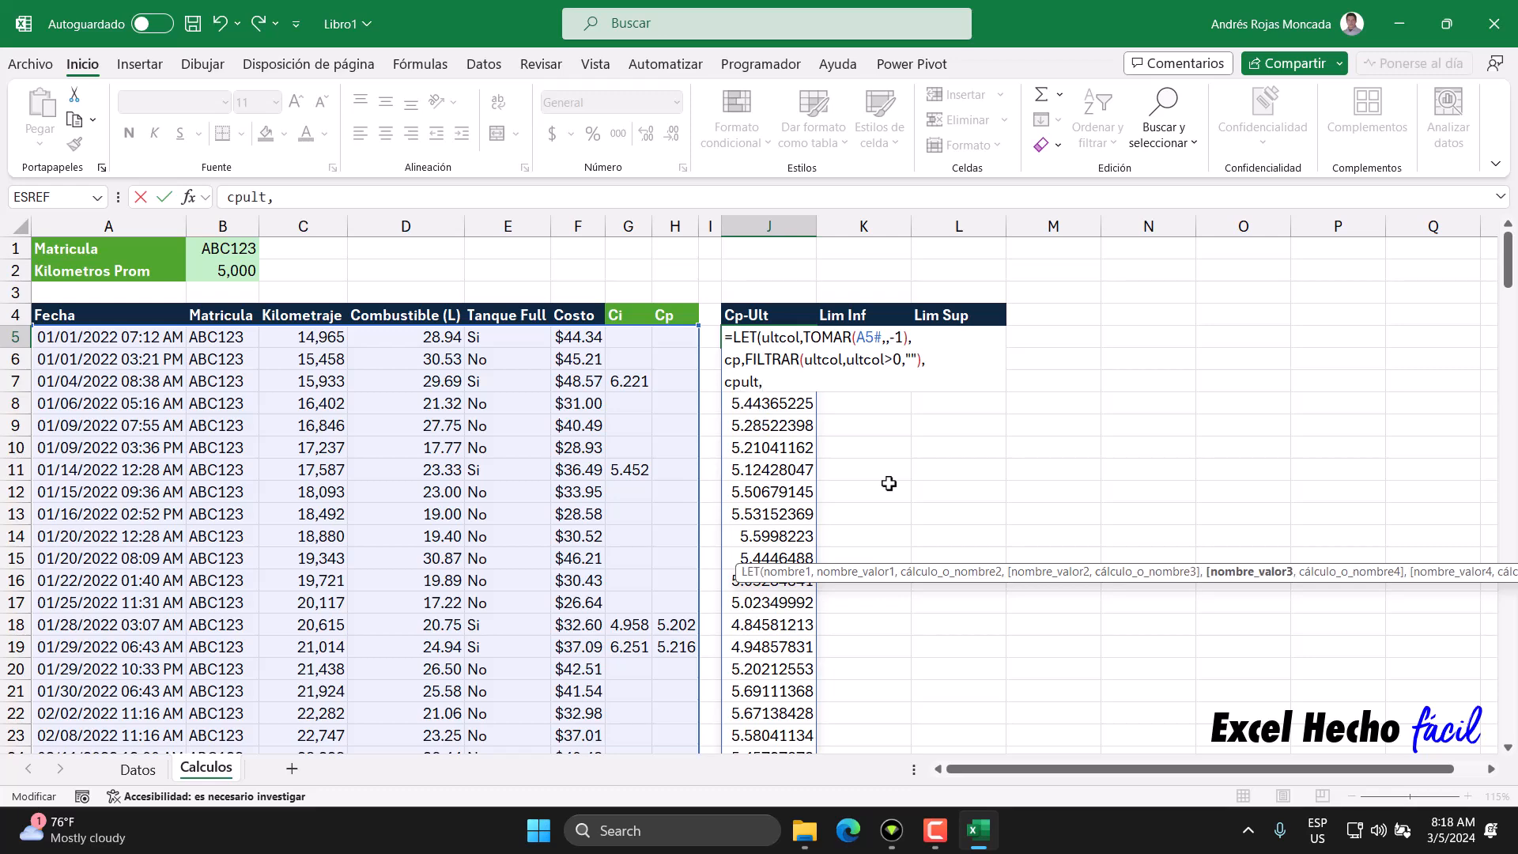
{"action": "type", "text": "tom"}
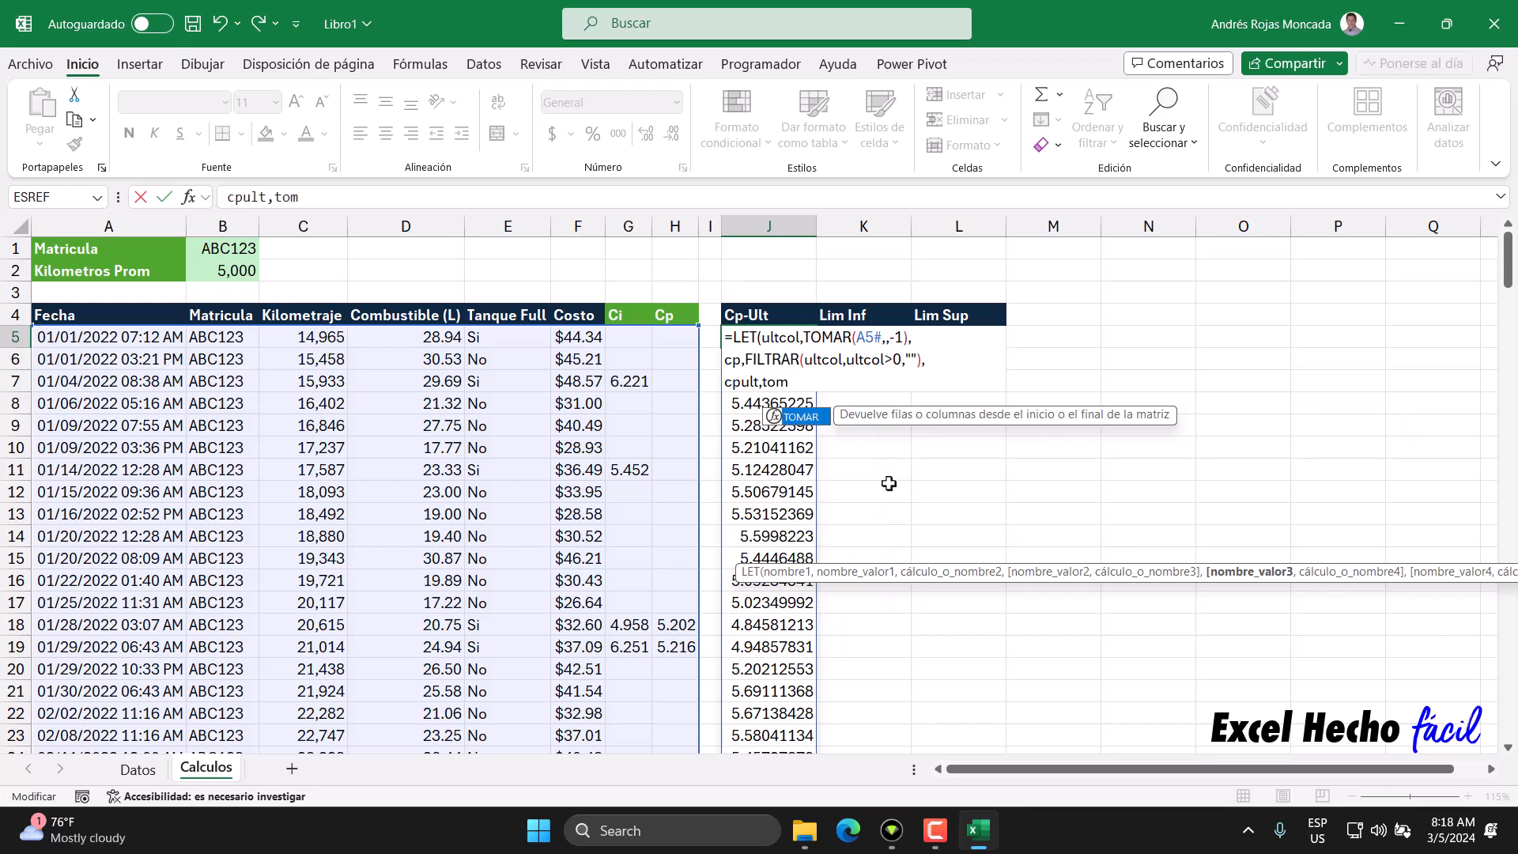
{"action": "key", "text": "Tab"}
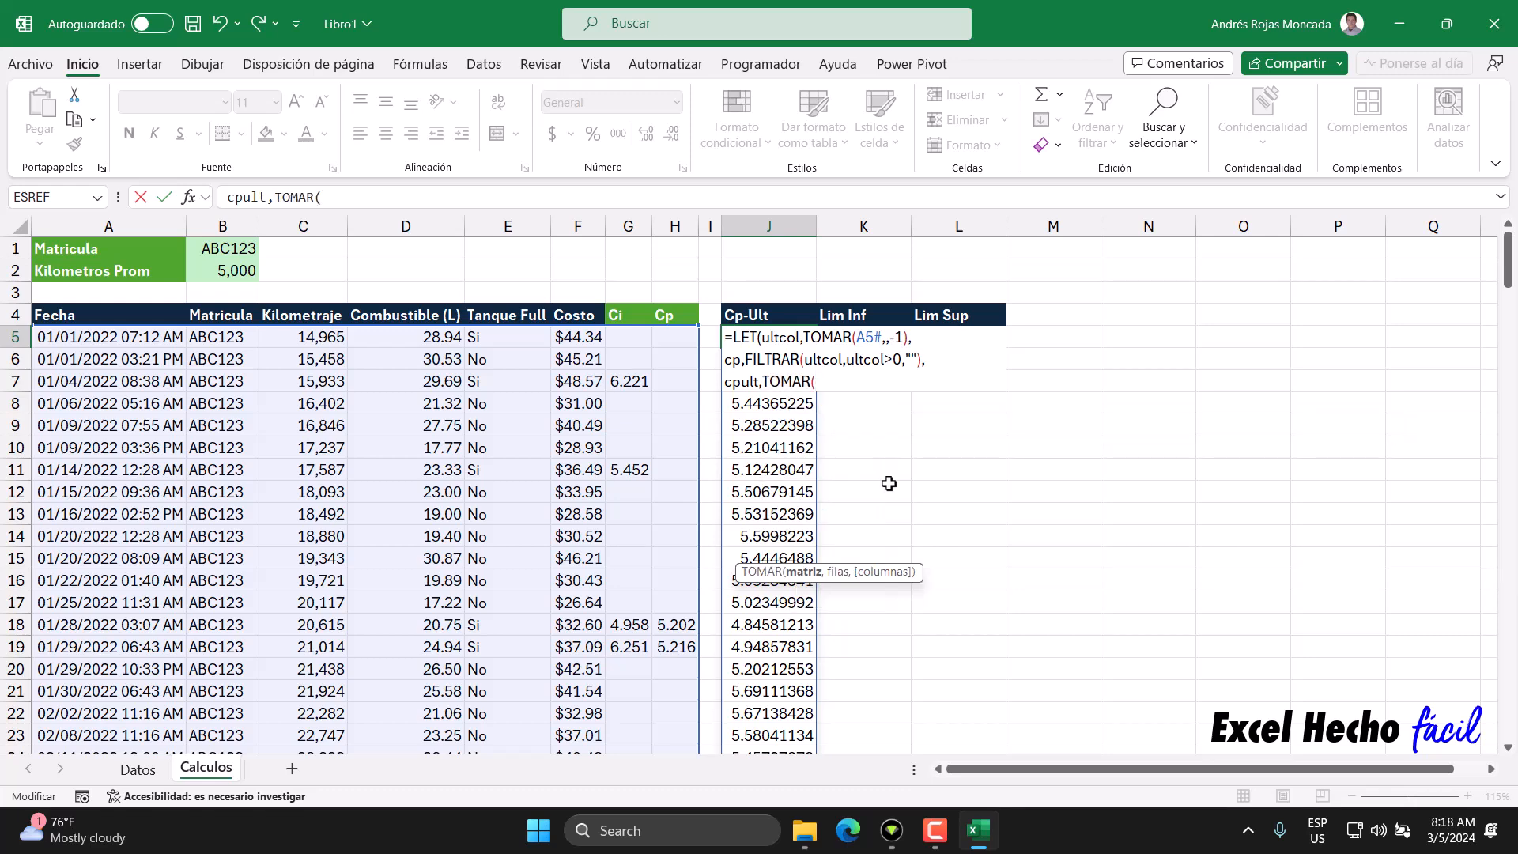
{"action": "type", "text": "cp,-1),"}
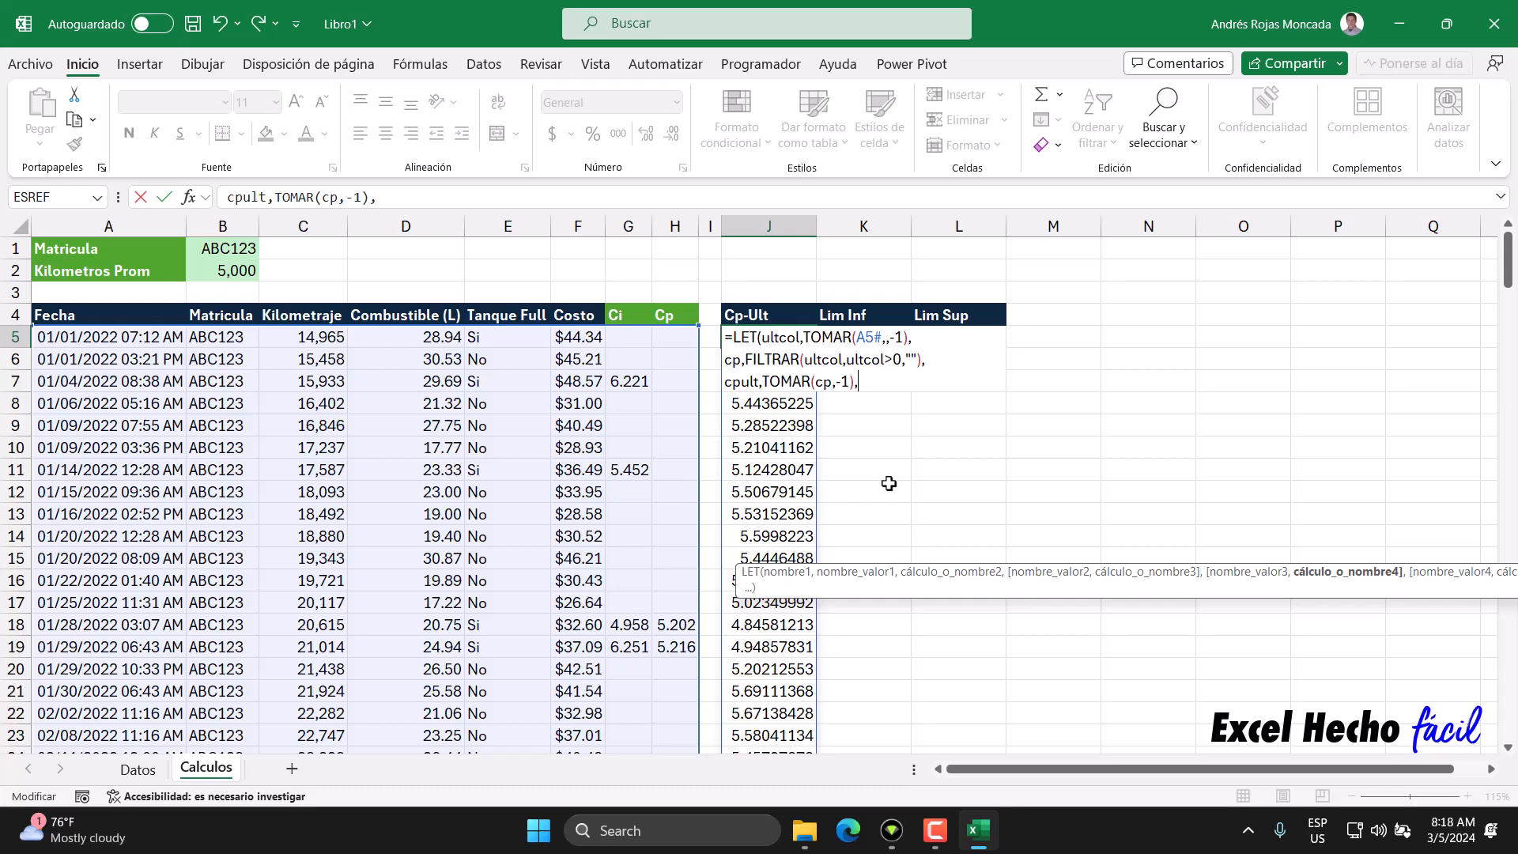
{"action": "type", "text": "cpult)"}
{"action": "key", "text": "Return"}
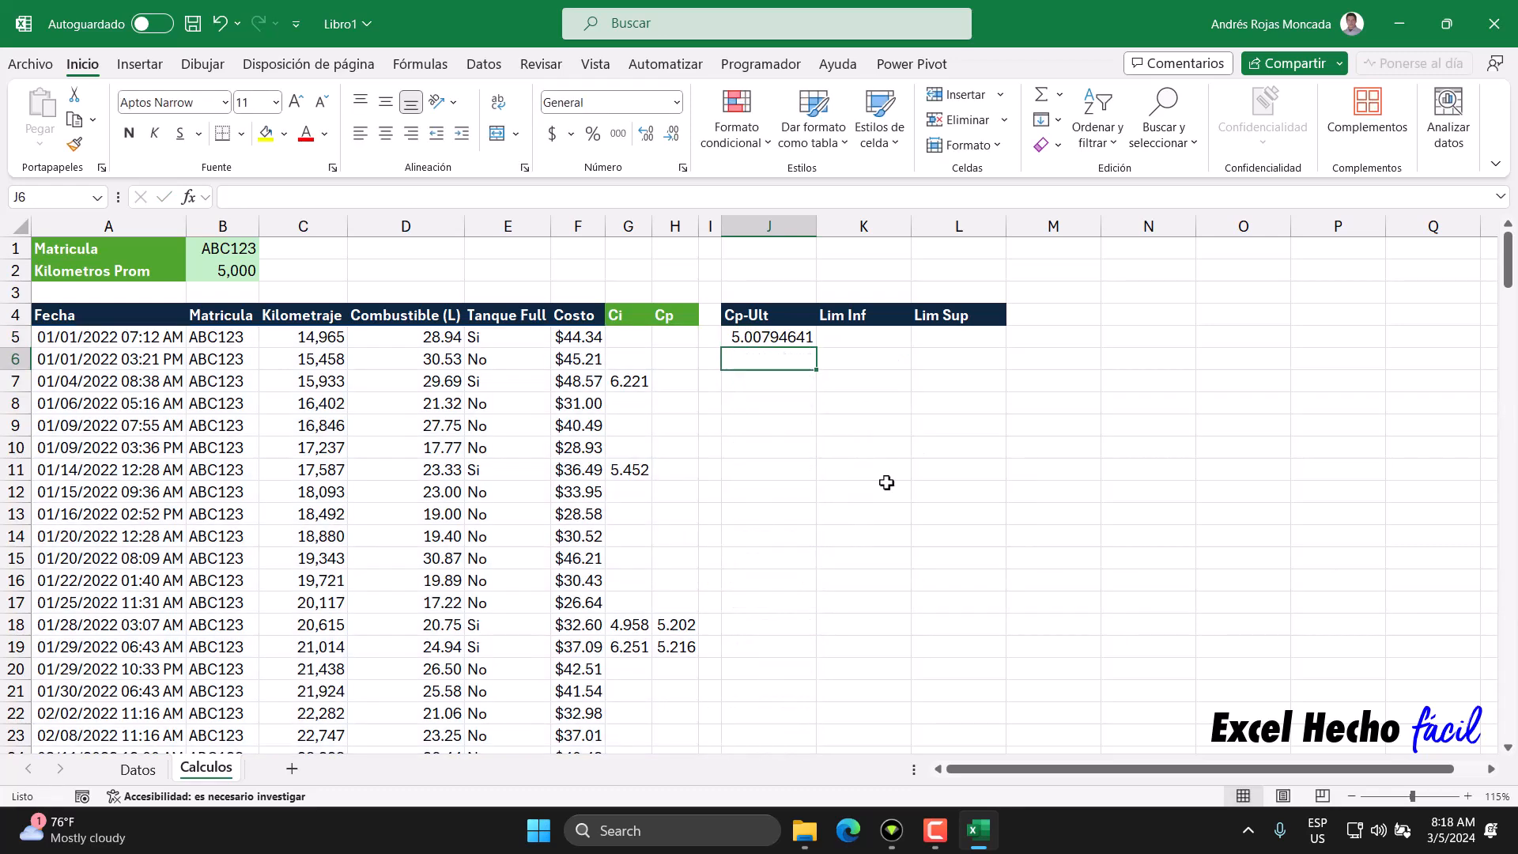
Format cells J5:L5 with the Número category and three decimal places.
{"action": "left_click_drag", "start_coordinate": [747, 339], "coordinate": [924, 340]}
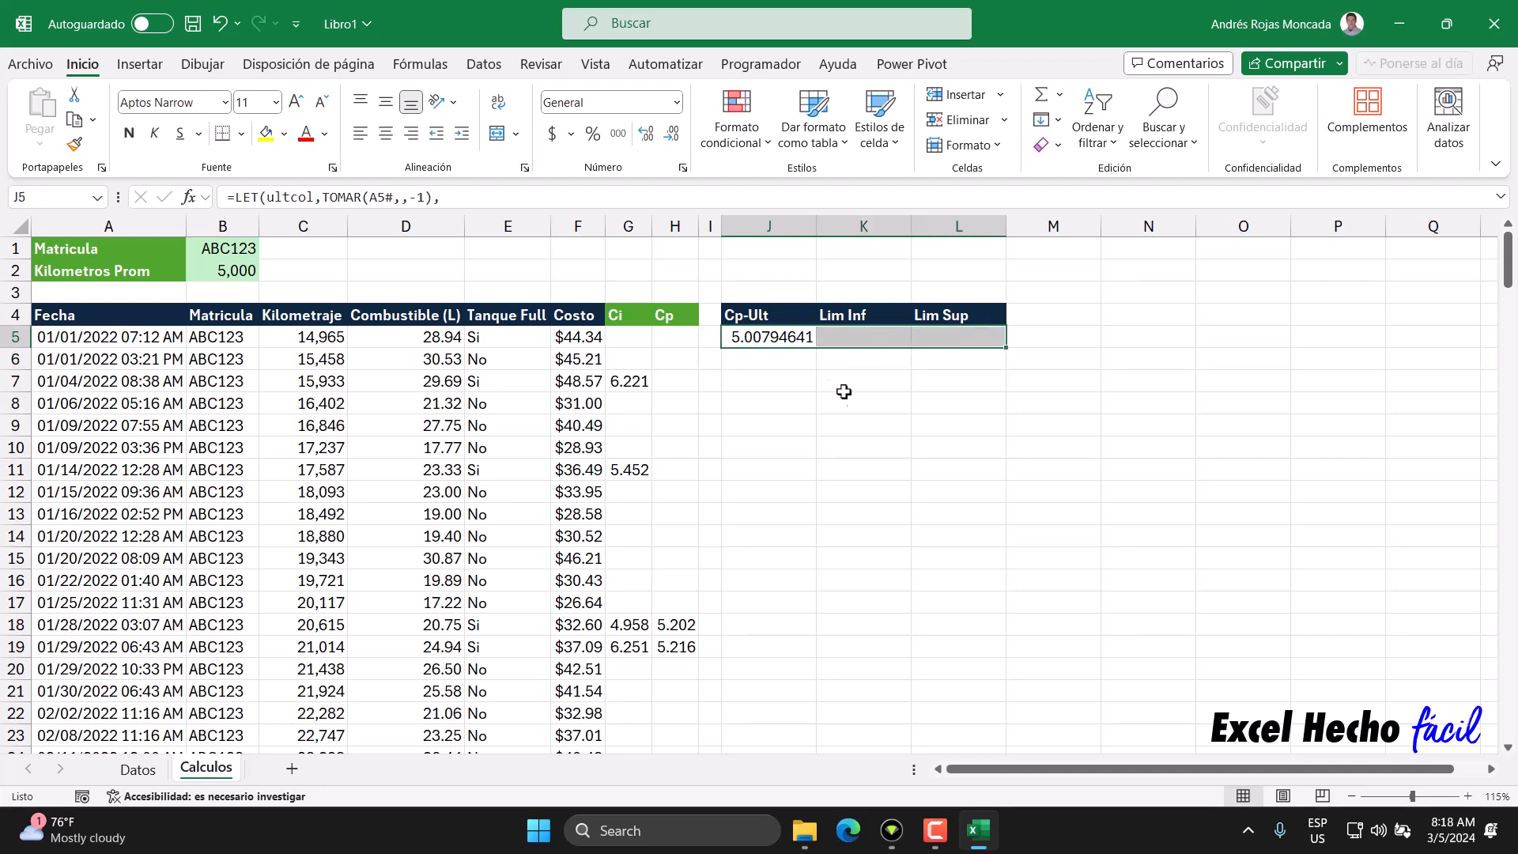
{"action": "key", "text": "ctrl+1"}
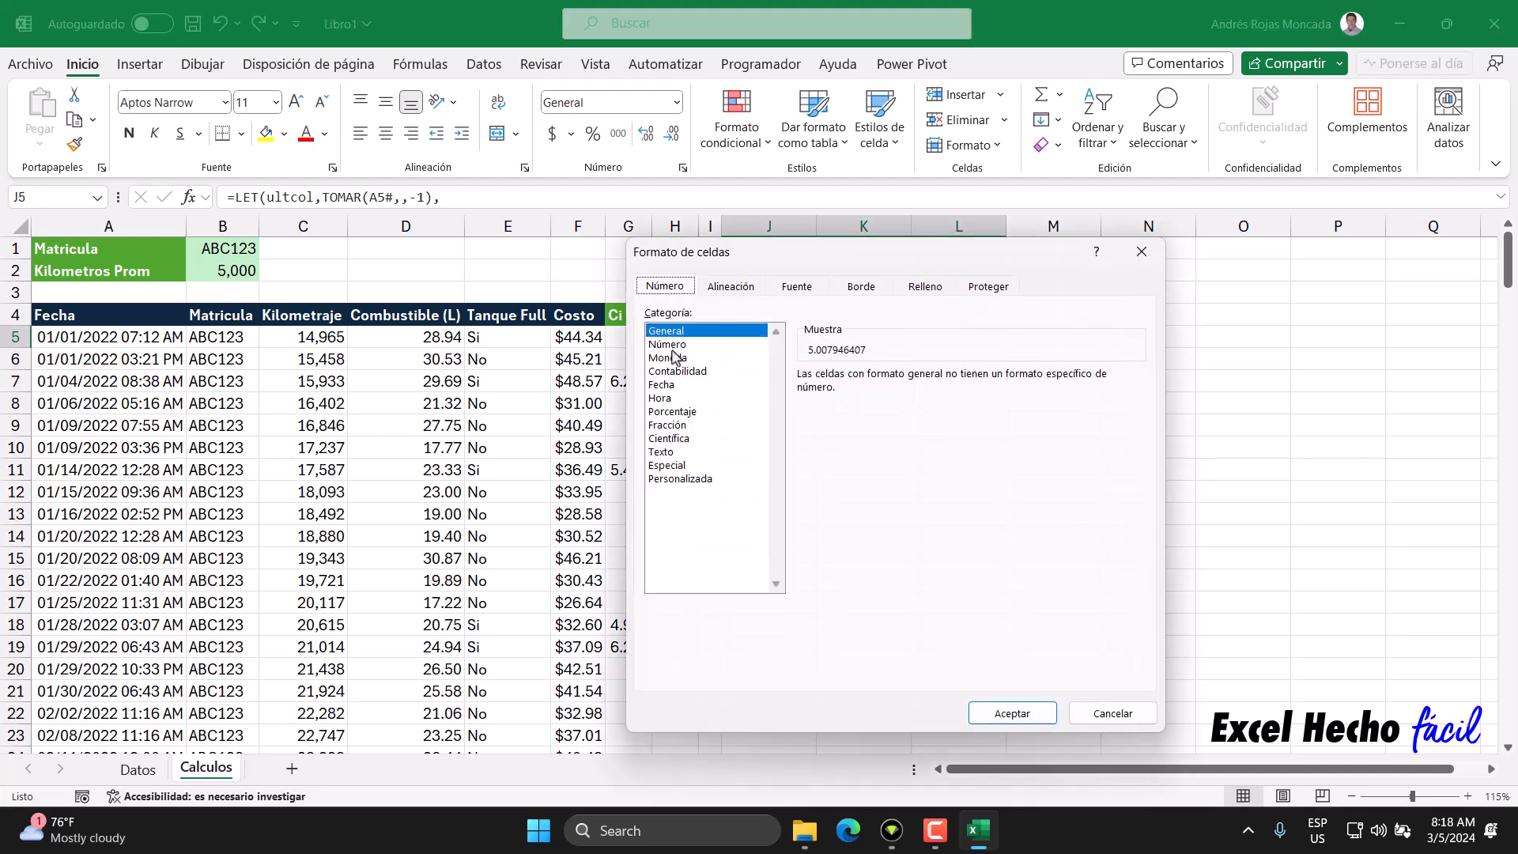
{"action": "left_click", "coordinate": [670, 345]}
{"action": "left_click", "coordinate": [965, 372]}
{"action": "left_click", "coordinate": [998, 711]}
Compare the Cp-Ult result in J5 with the last Cp value at the end of column H.
{"action": "left_click", "coordinate": [779, 338]}
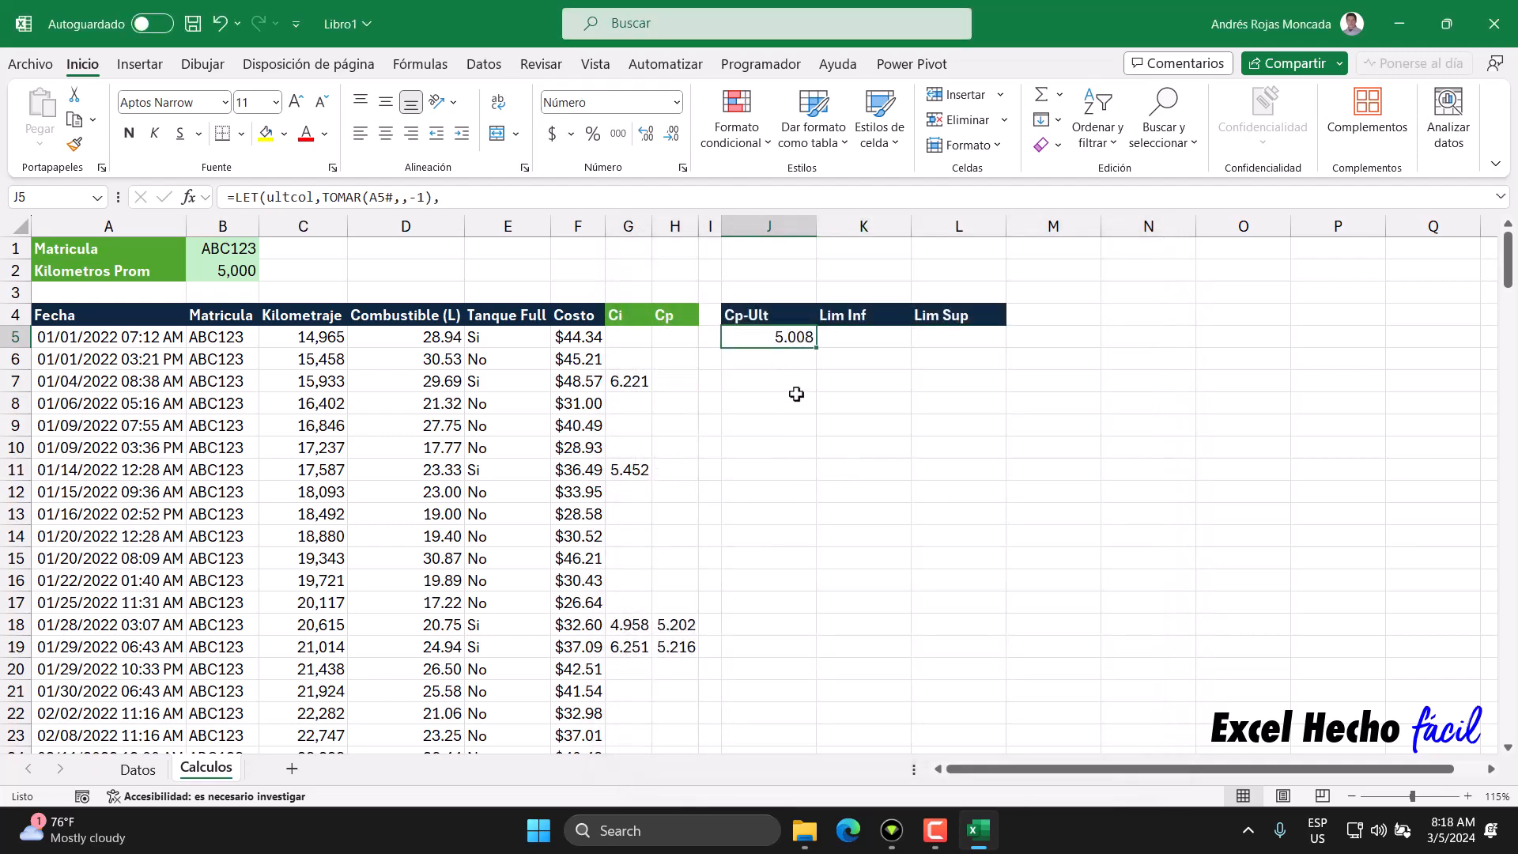
{"action": "key", "text": "Left"}
{"action": "key", "text": "Left"}
{"action": "key", "text": "ctrl+Down"}
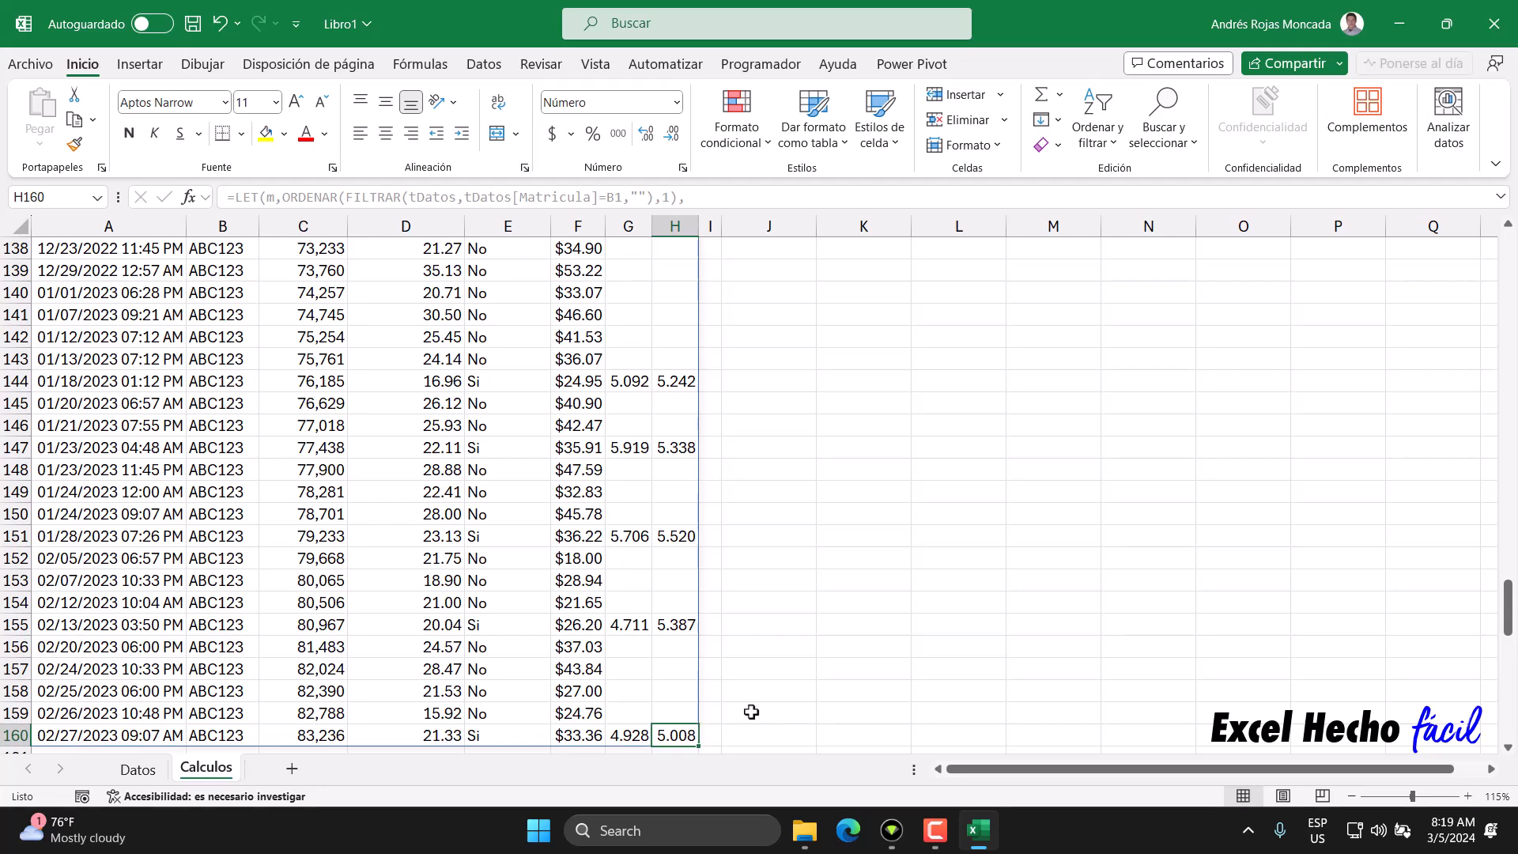
{"action": "key", "text": "ctrl+Up"}
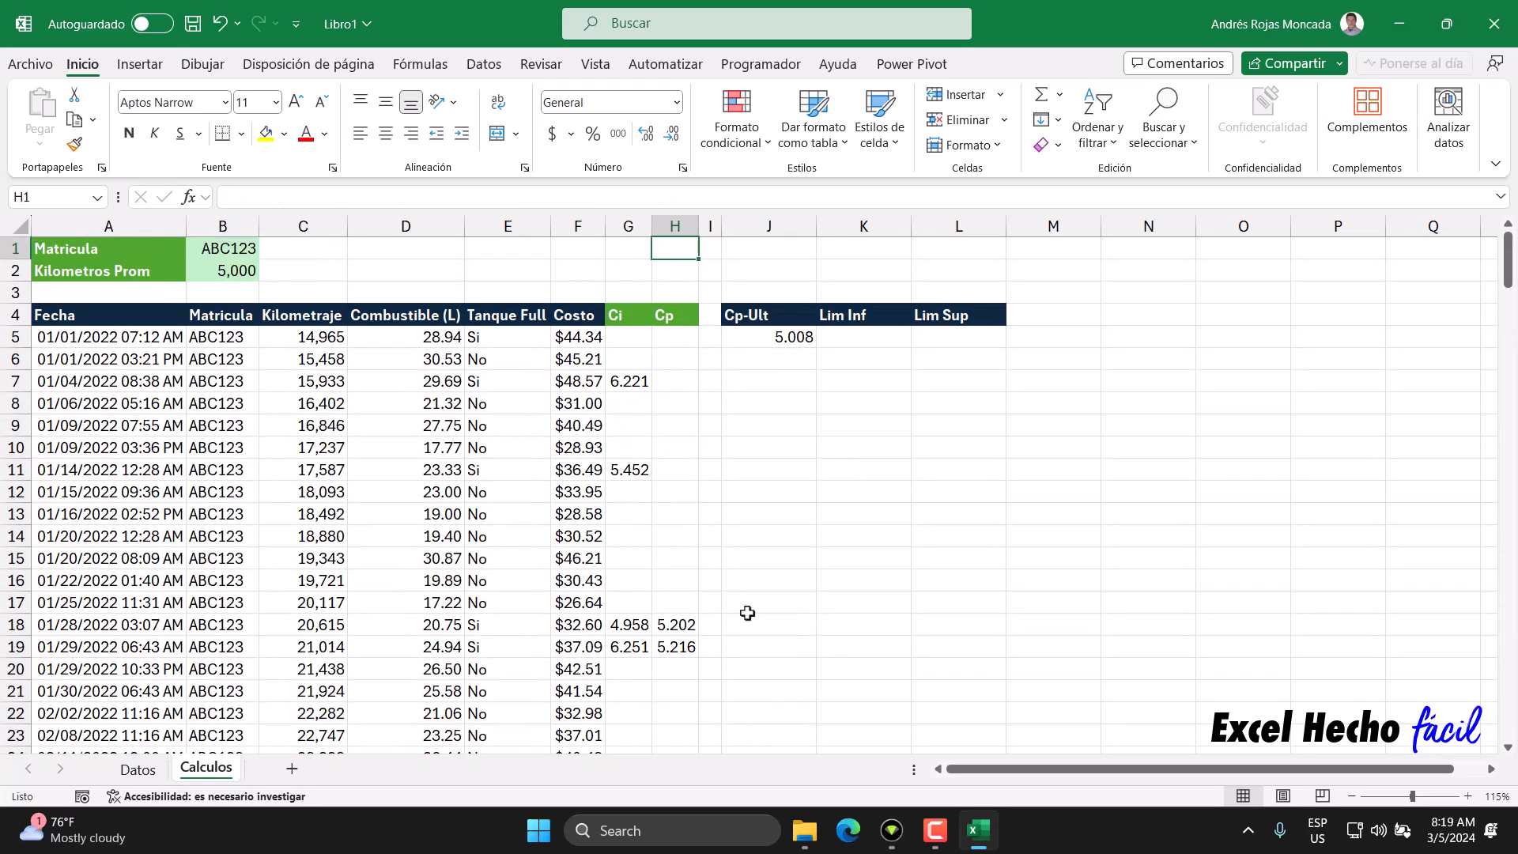
Add cp_1,EXCLUIR(cp,-1) to the J5 LET formula and return cp_1 instead of cpult.
{"action": "left_click", "coordinate": [736, 336]}
{"action": "key", "text": "F2"}
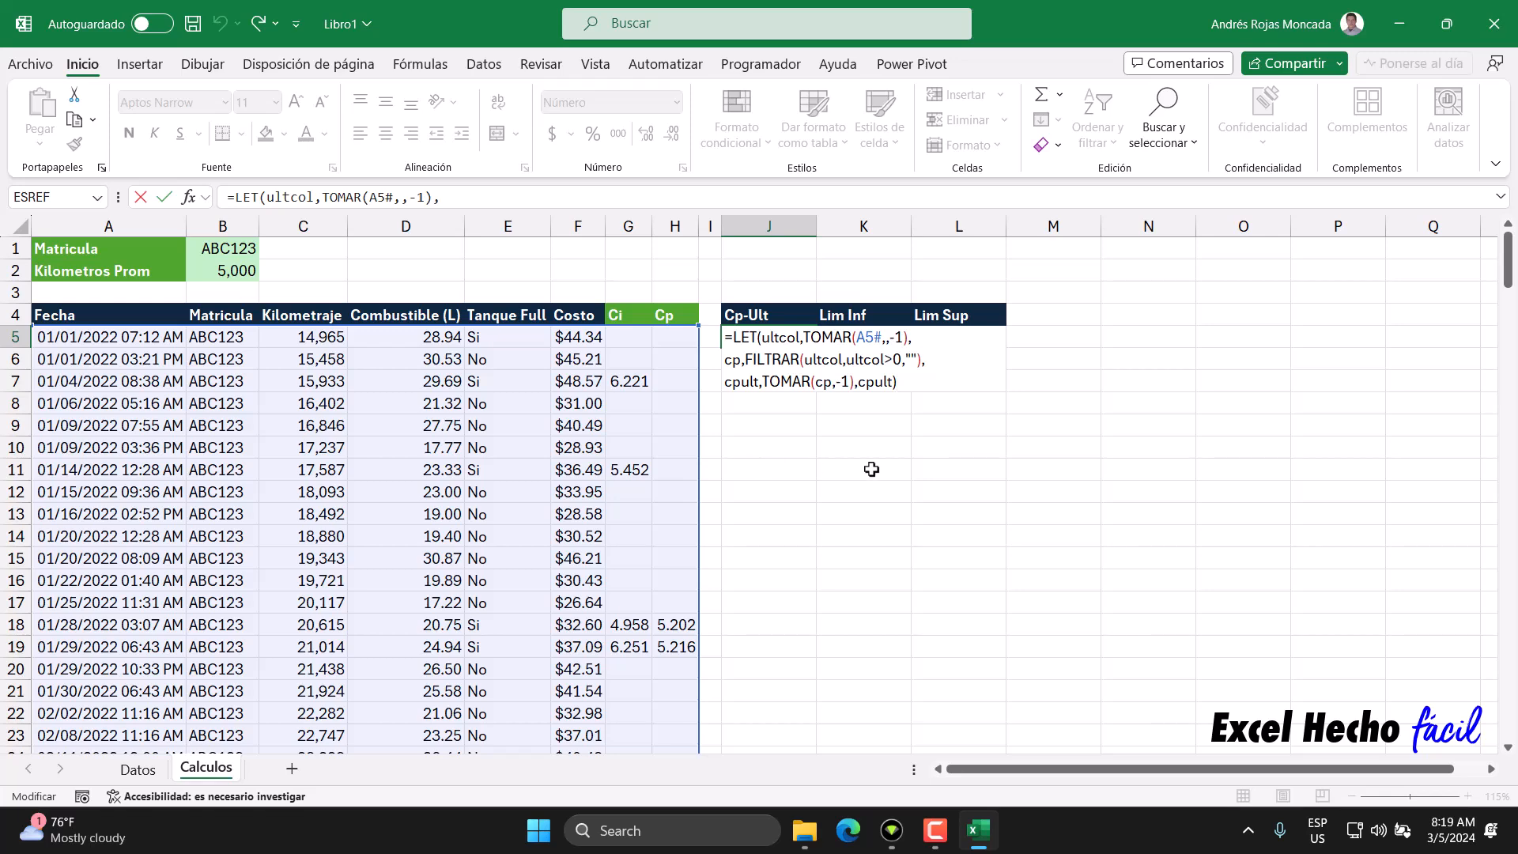
{"action": "key", "text": "BackSpace"}
{"action": "key", "text": "BackSpace"}
{"action": "key", "text": "BackSpace"}
{"action": "key", "text": "BackSpace"}
{"action": "key", "text": "BackSpace"}
{"action": "key", "text": "BackSpace"}
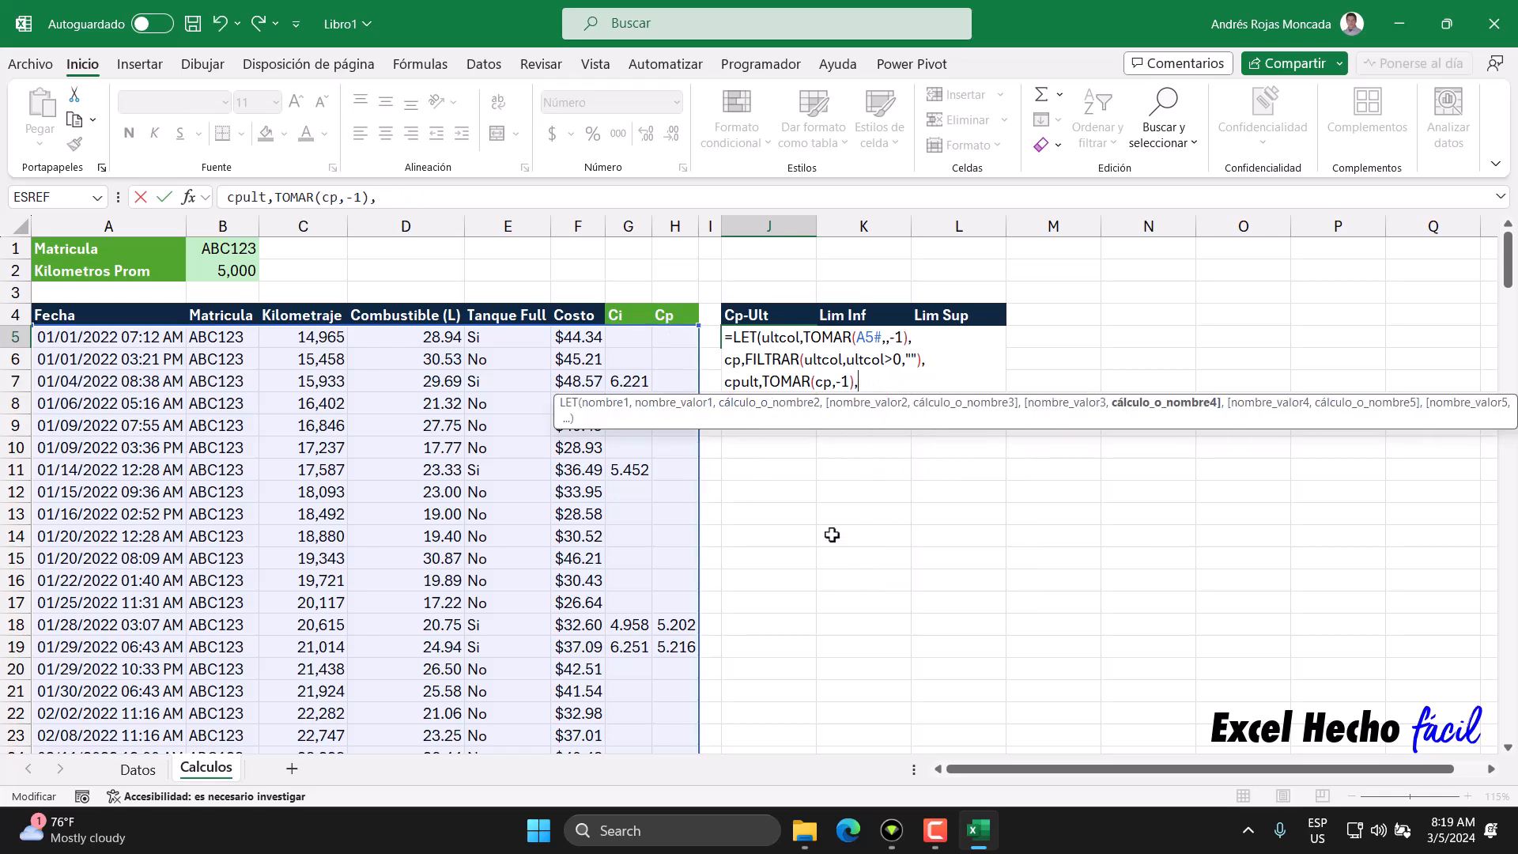
{"action": "type", "text": "cp"}
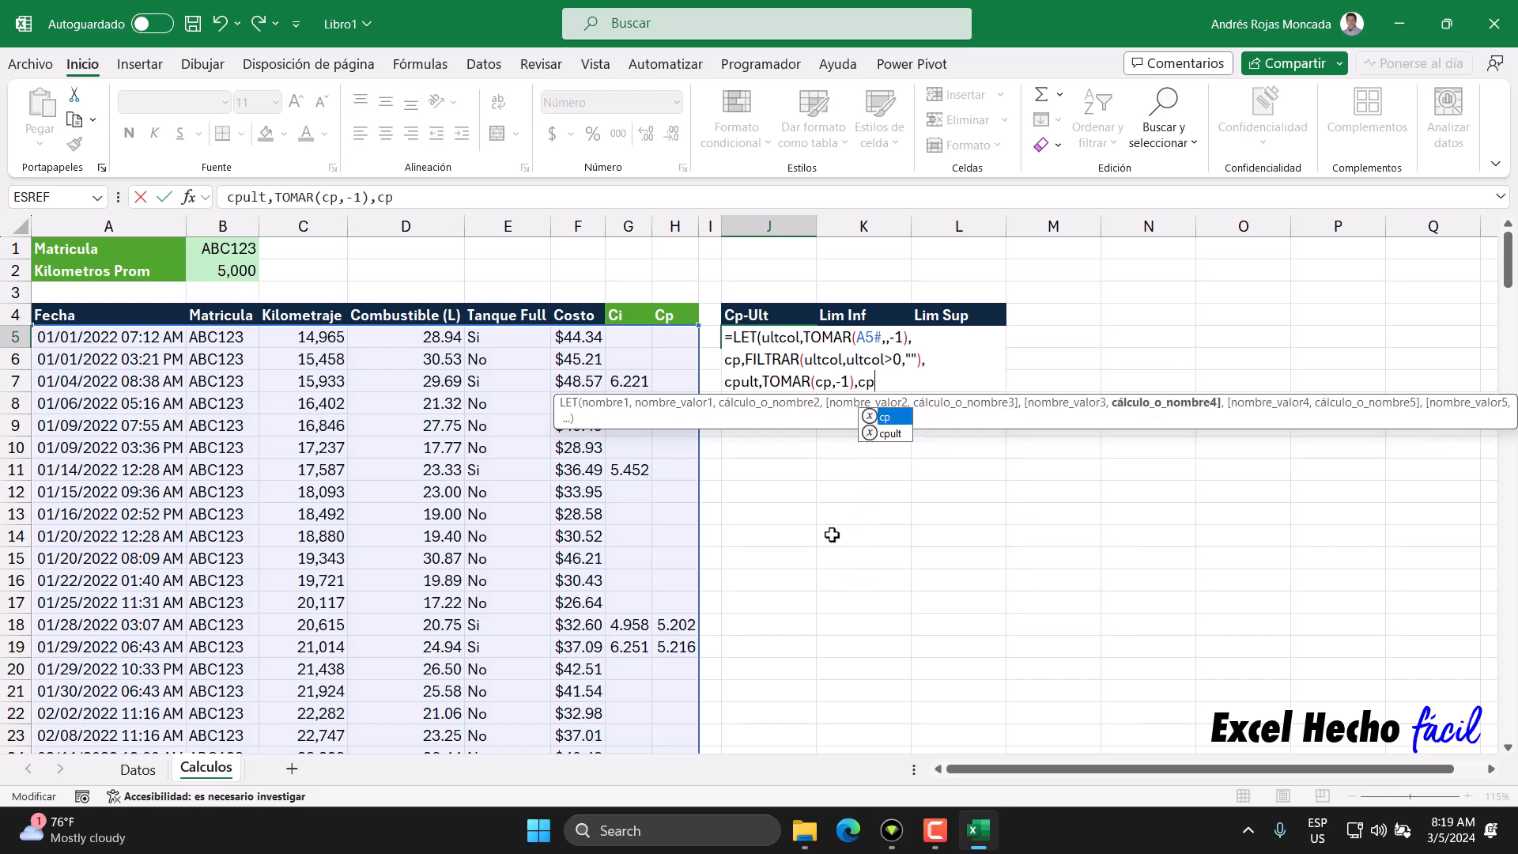
{"action": "type", "text": "-1"}
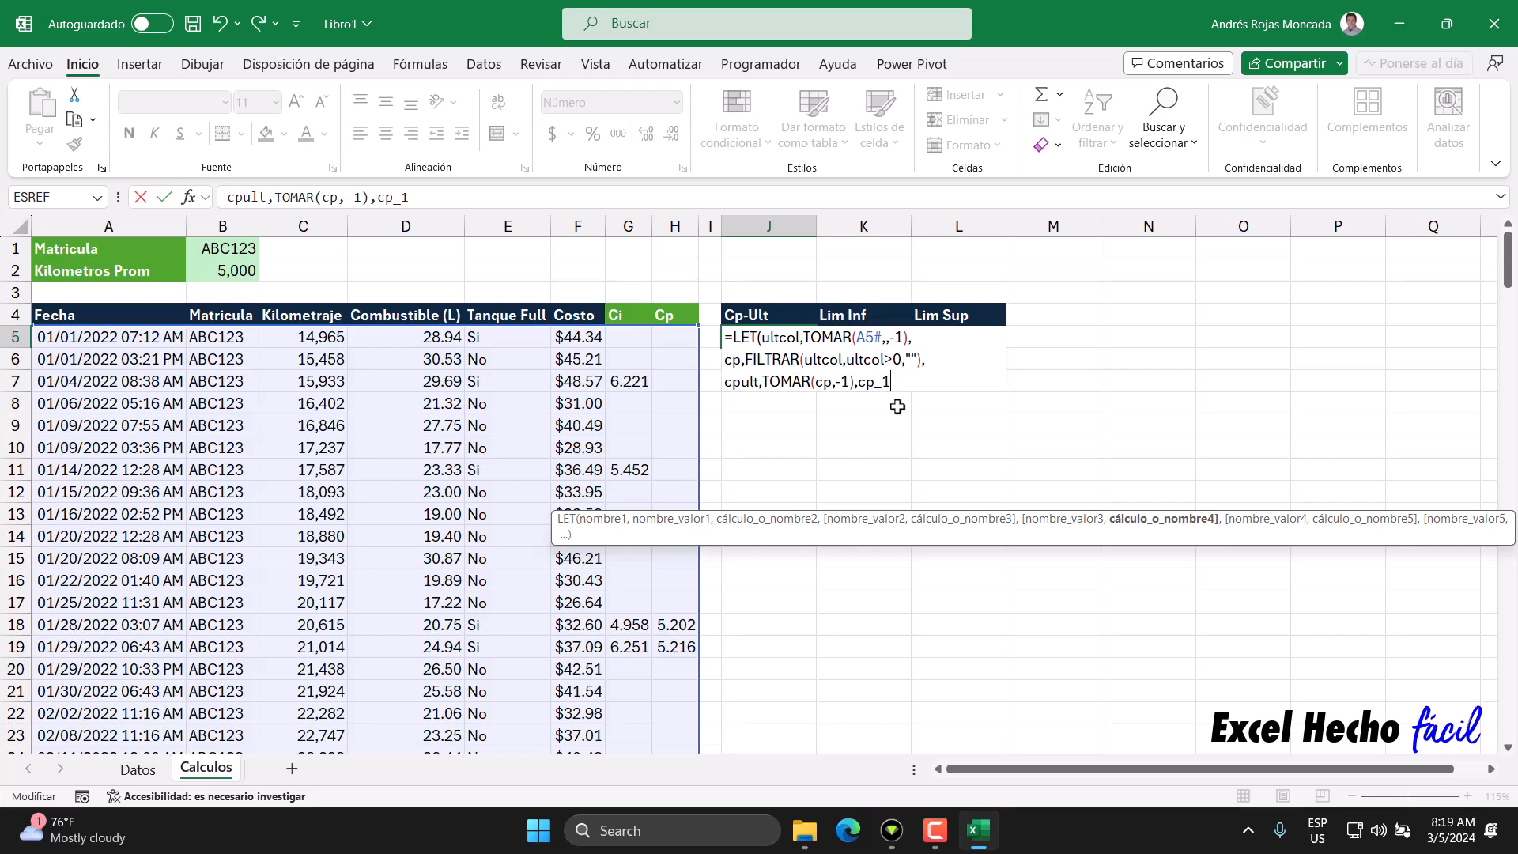
{"action": "type", "text": ","}
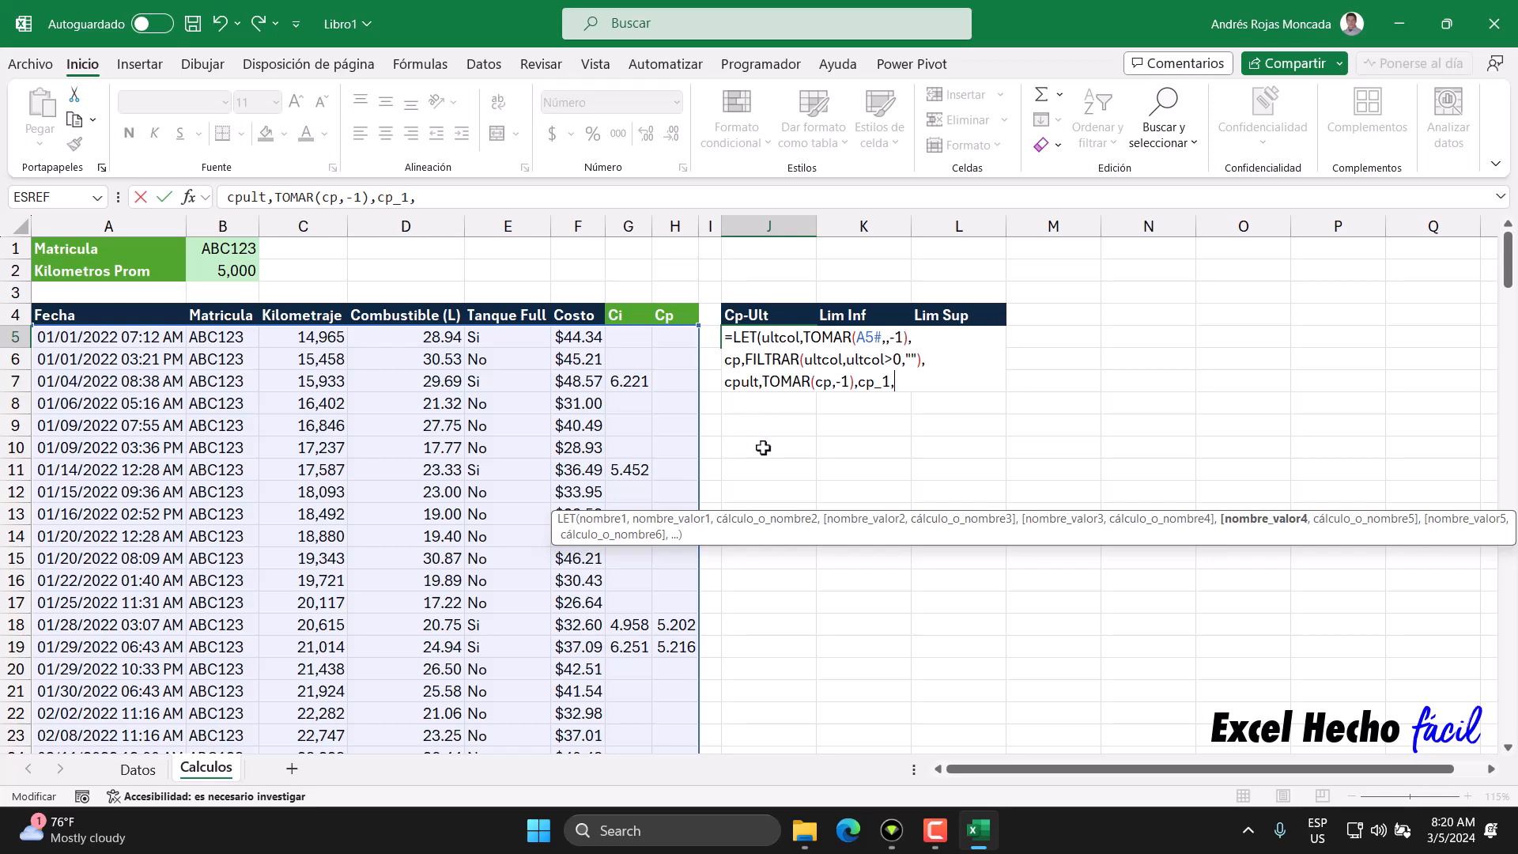
{"action": "type", "text": "ex"}
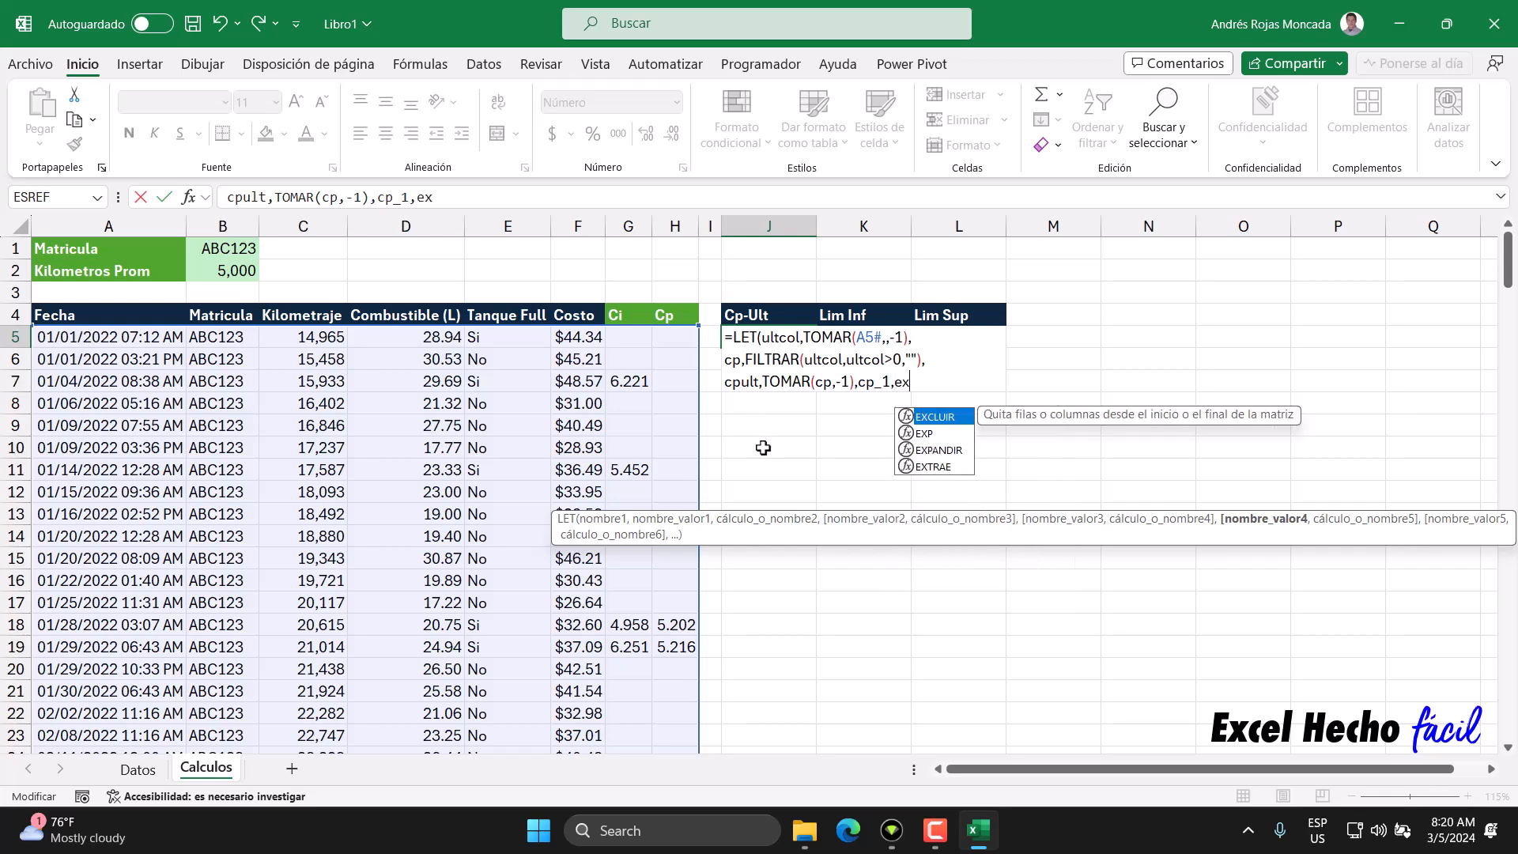
{"action": "key", "text": "Tab"}
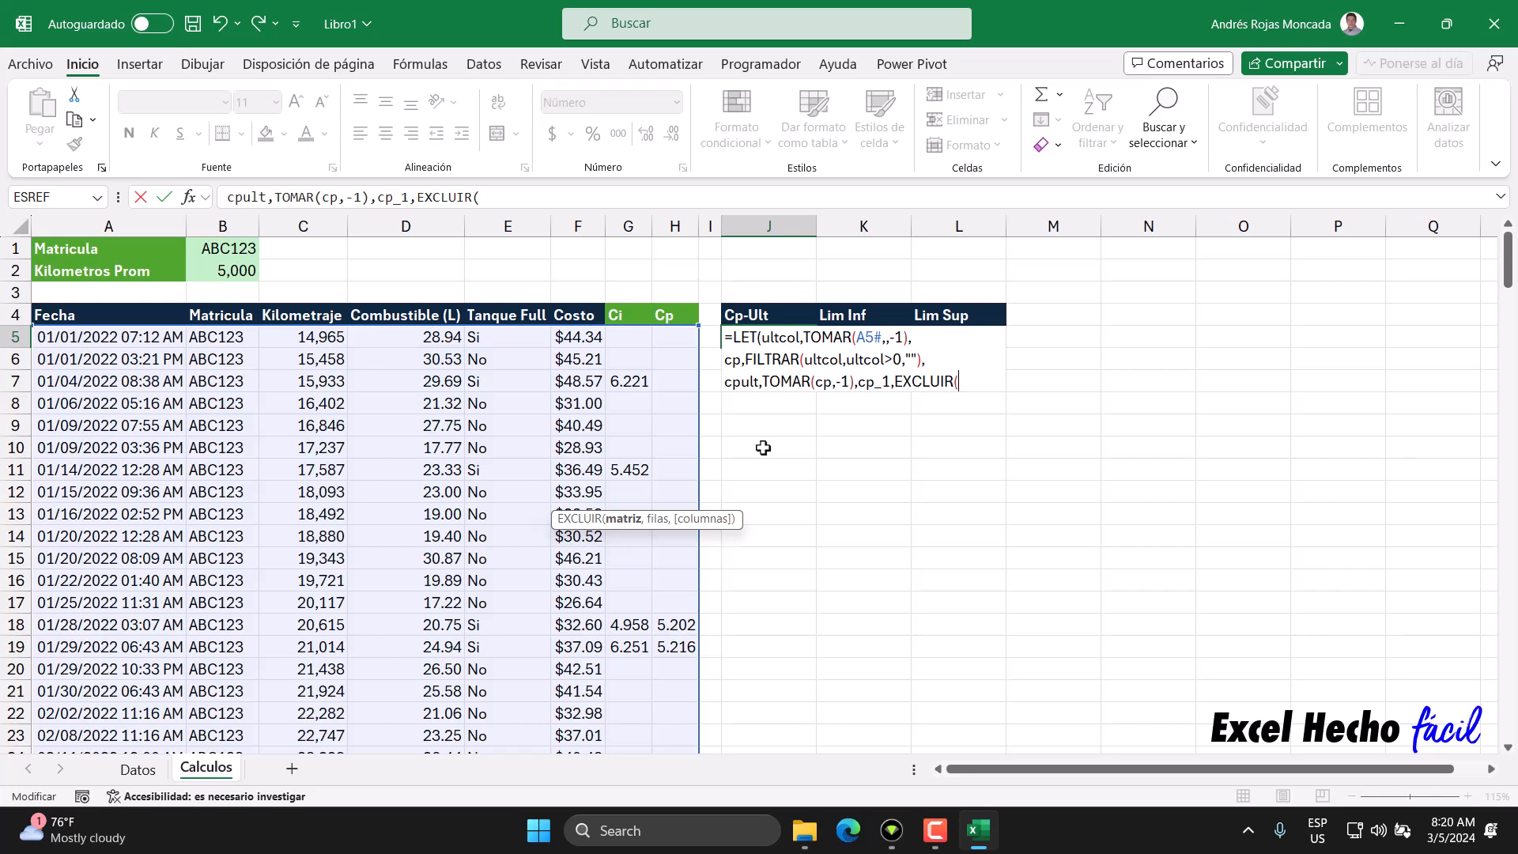
{"action": "type", "text": "cp,-1),"}
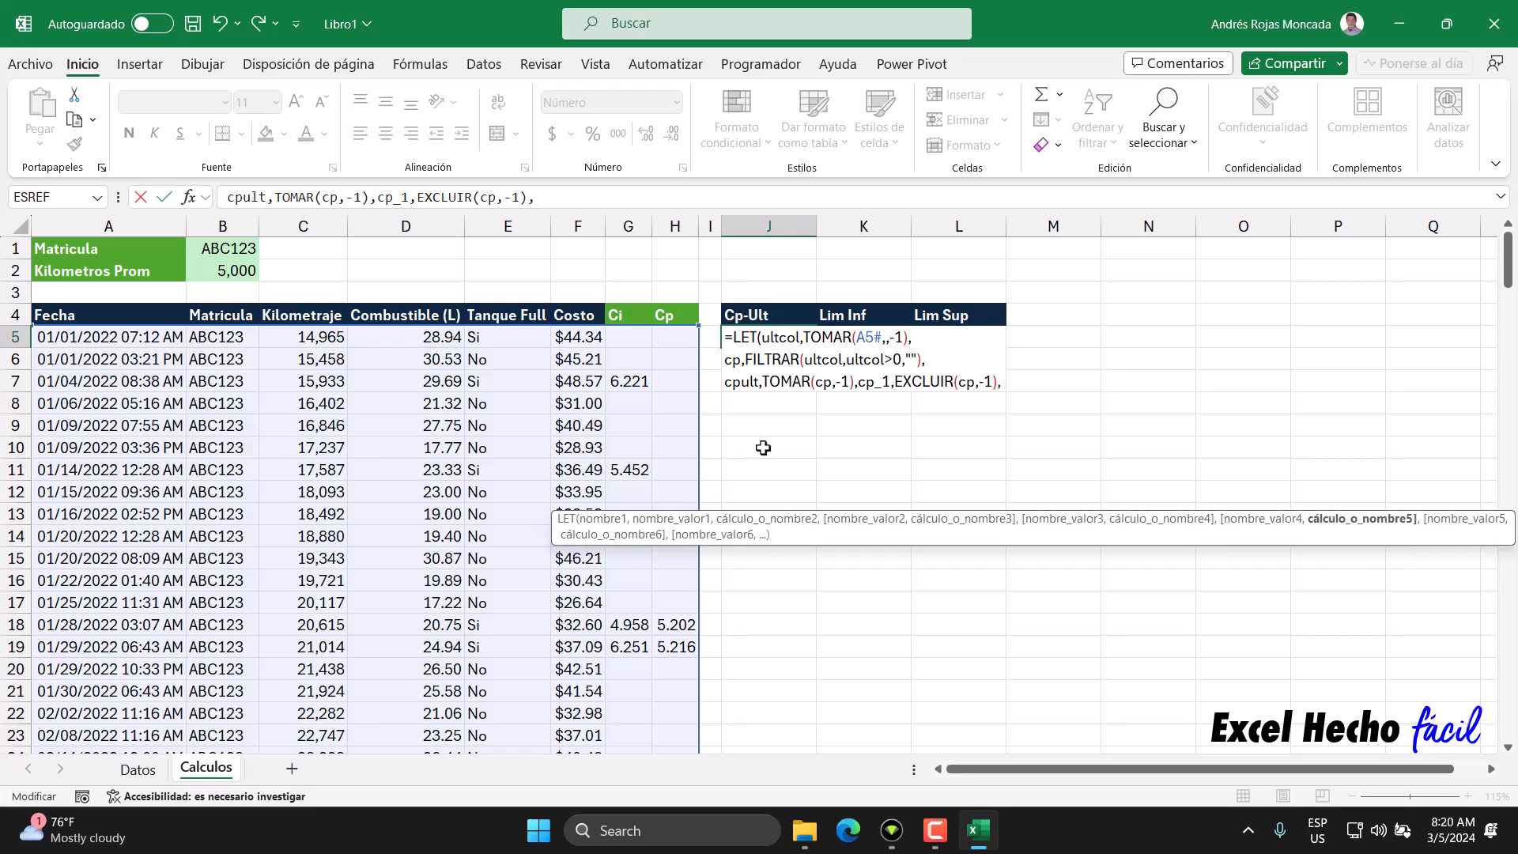
{"action": "type", "text": "cp_1)"}
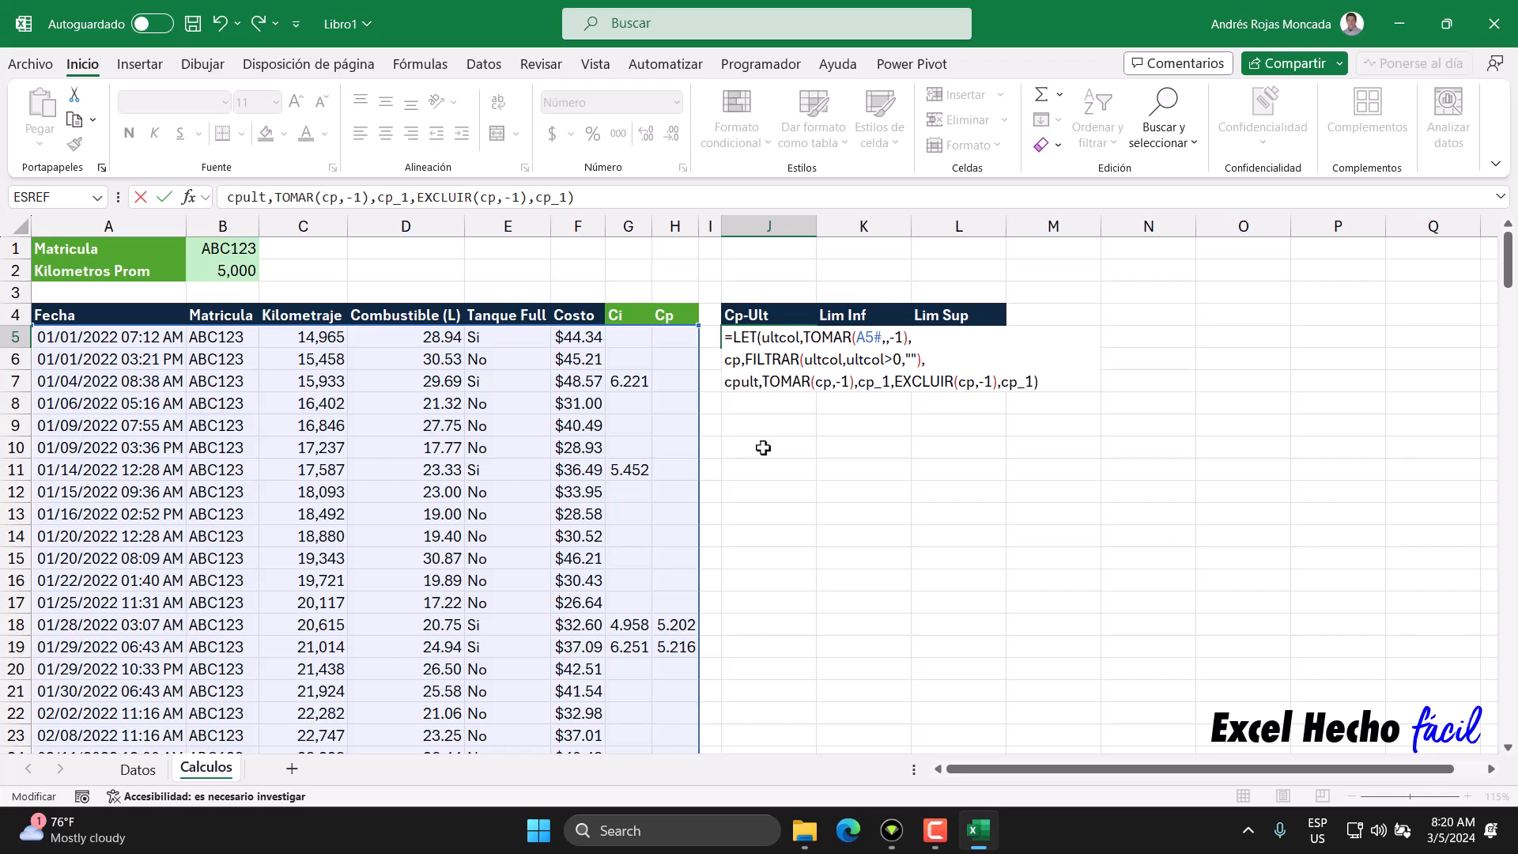
{"action": "key", "text": "ctrl+Return"}
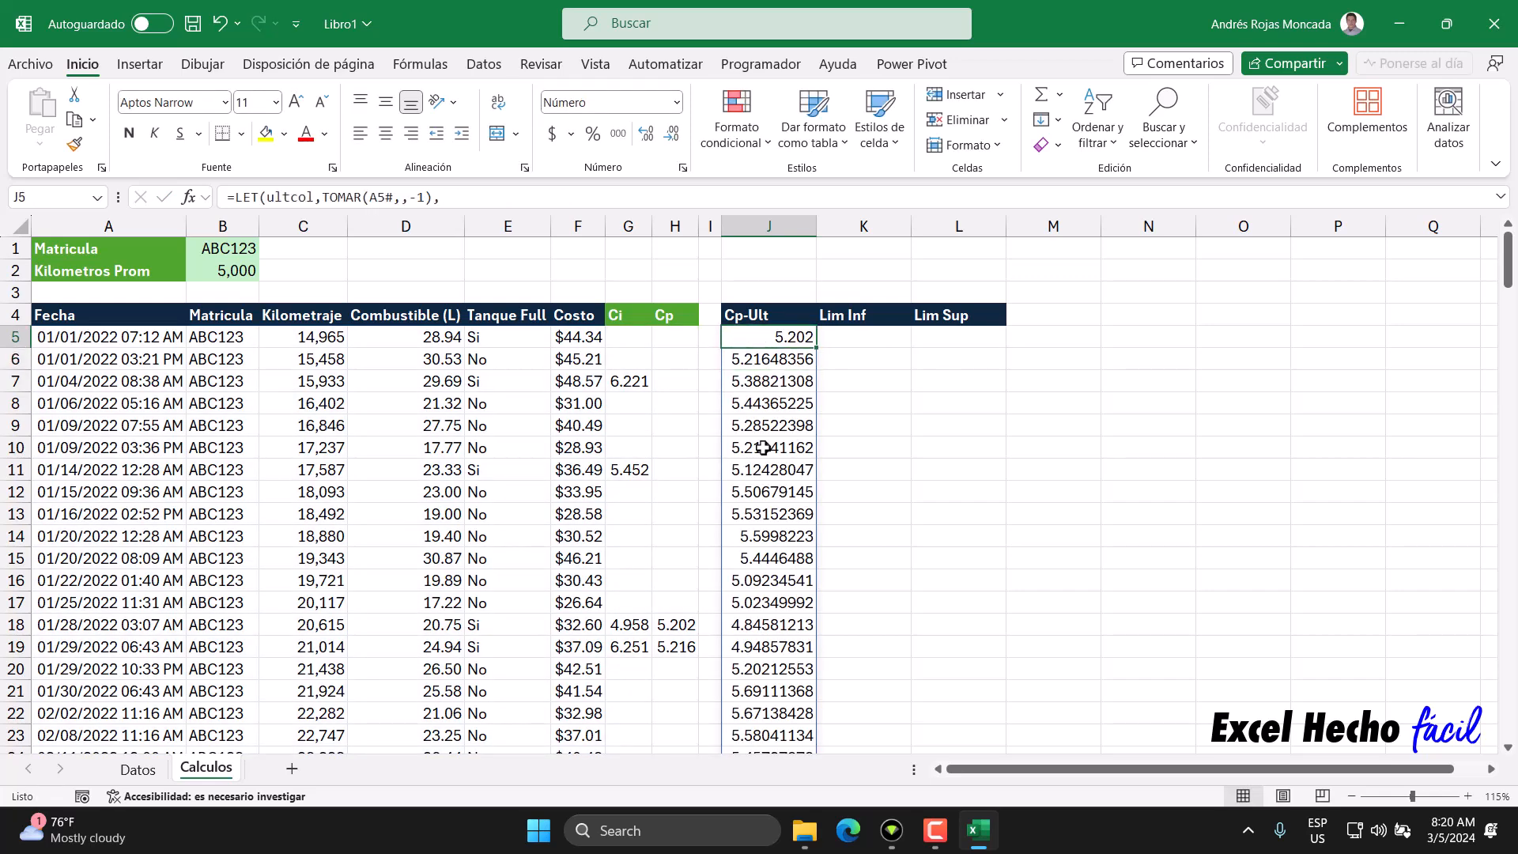
Compare the last value spilled down column J with the last two Cp values at the end of column H.
{"action": "key", "text": "ctrl+Down"}
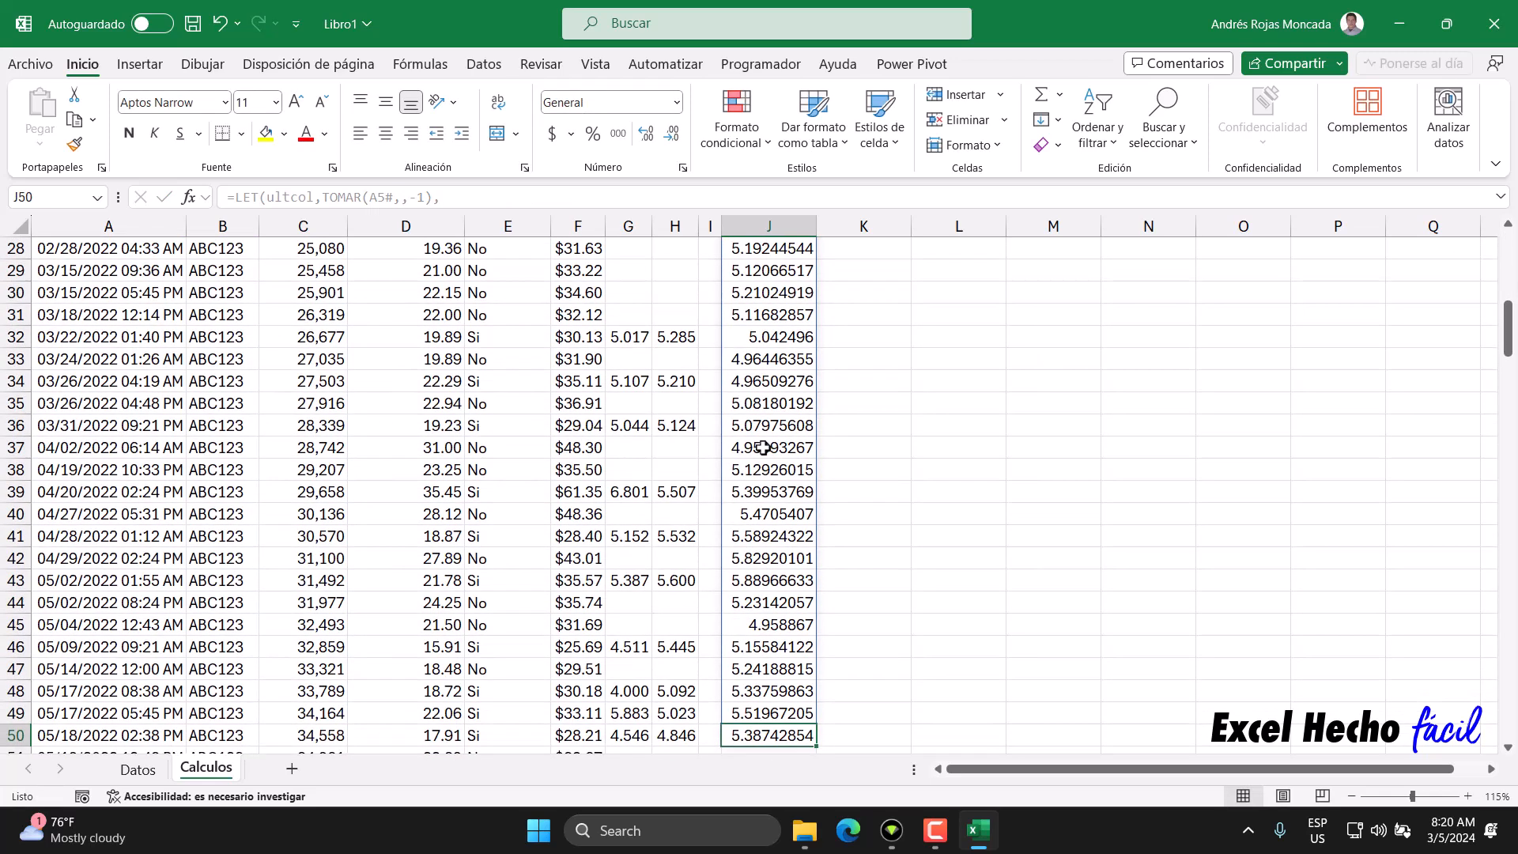
{"action": "key", "text": "ctrl+Left"}
{"action": "key", "text": "ctrl+Down"}
{"action": "key", "text": "ctrl+Up"}
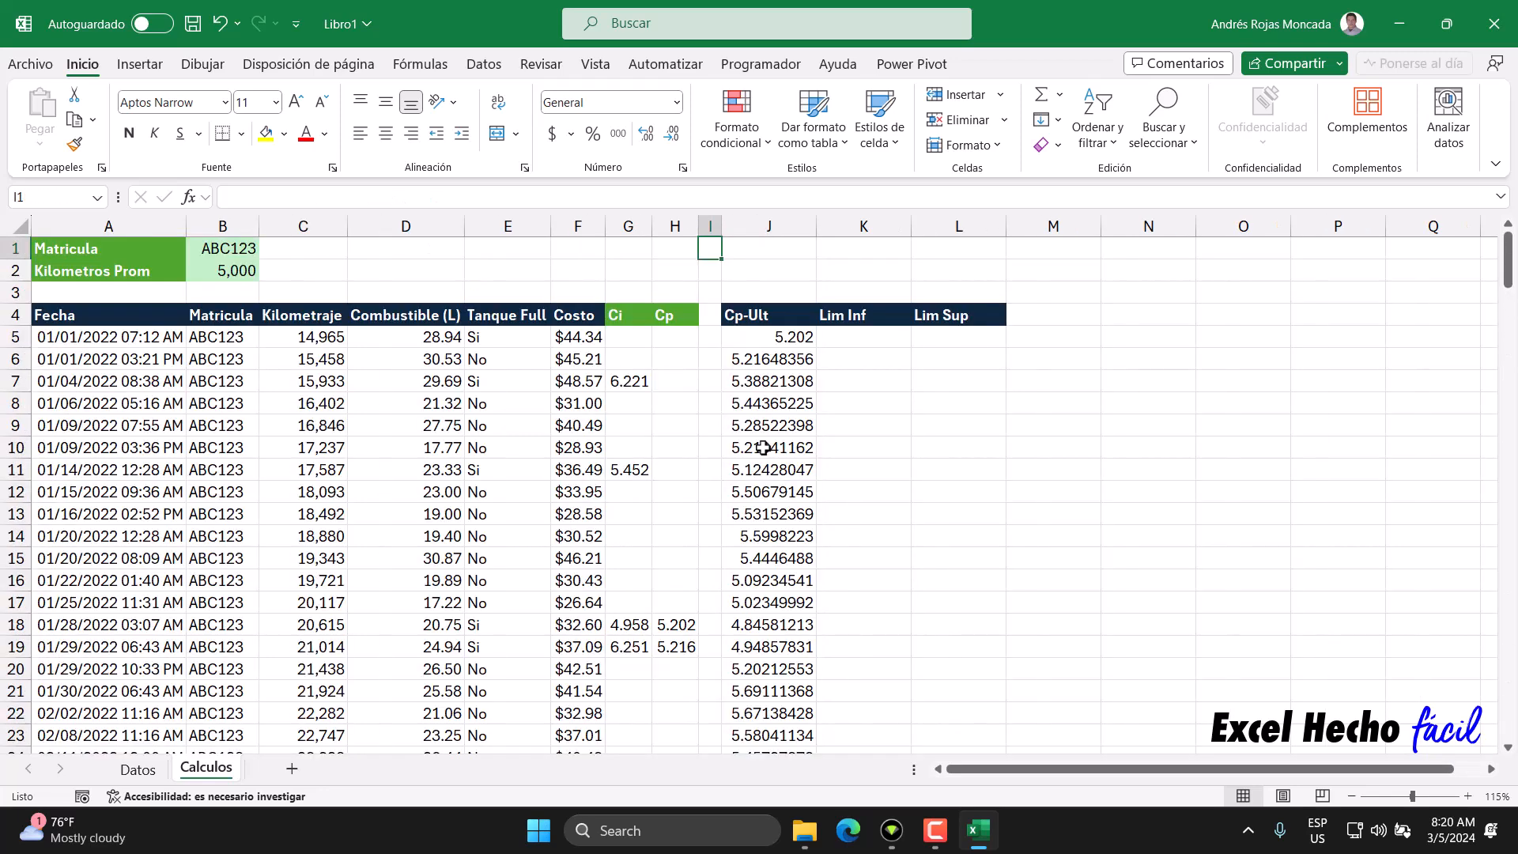
{"action": "key", "text": "Left"}
{"action": "key", "text": "Down"}
{"action": "key", "text": "Down"}
{"action": "key", "text": "Down"}
{"action": "key", "text": "Down"}
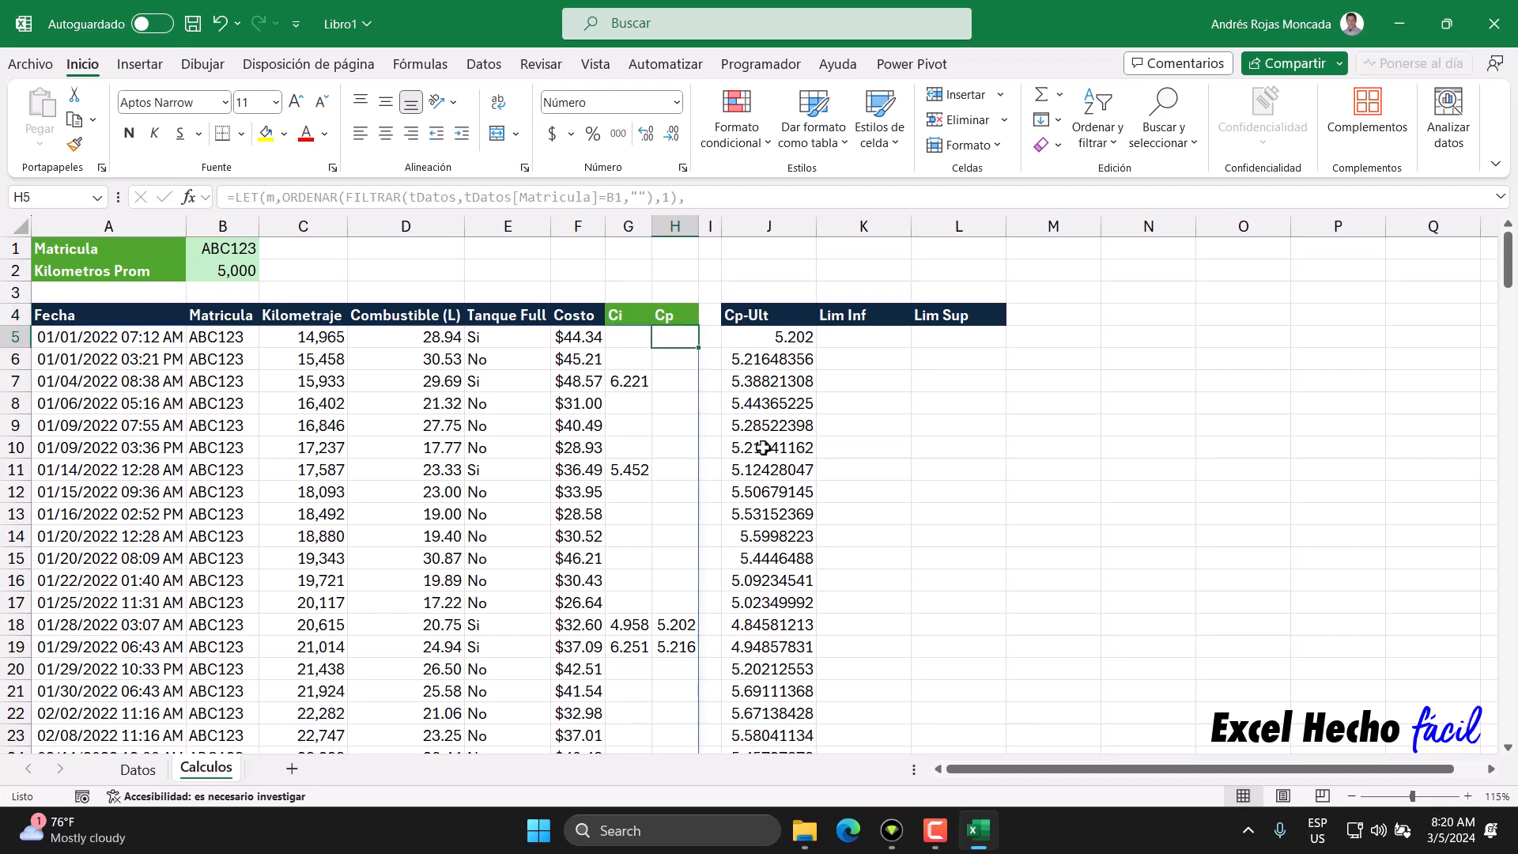
{"action": "key", "text": "ctrl+Down"}
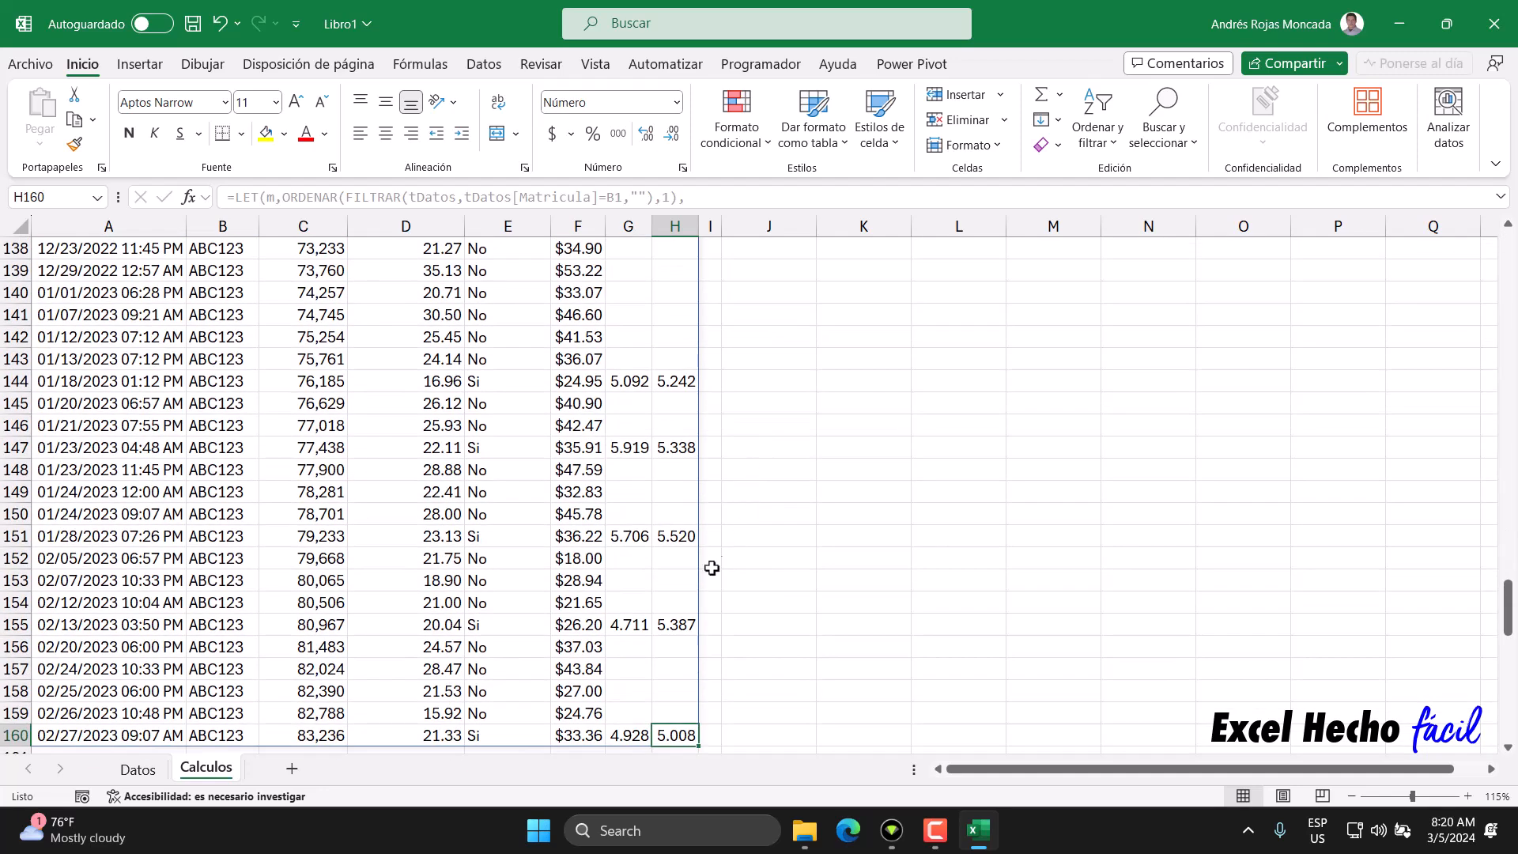
{"action": "left_click", "coordinate": [681, 623]}
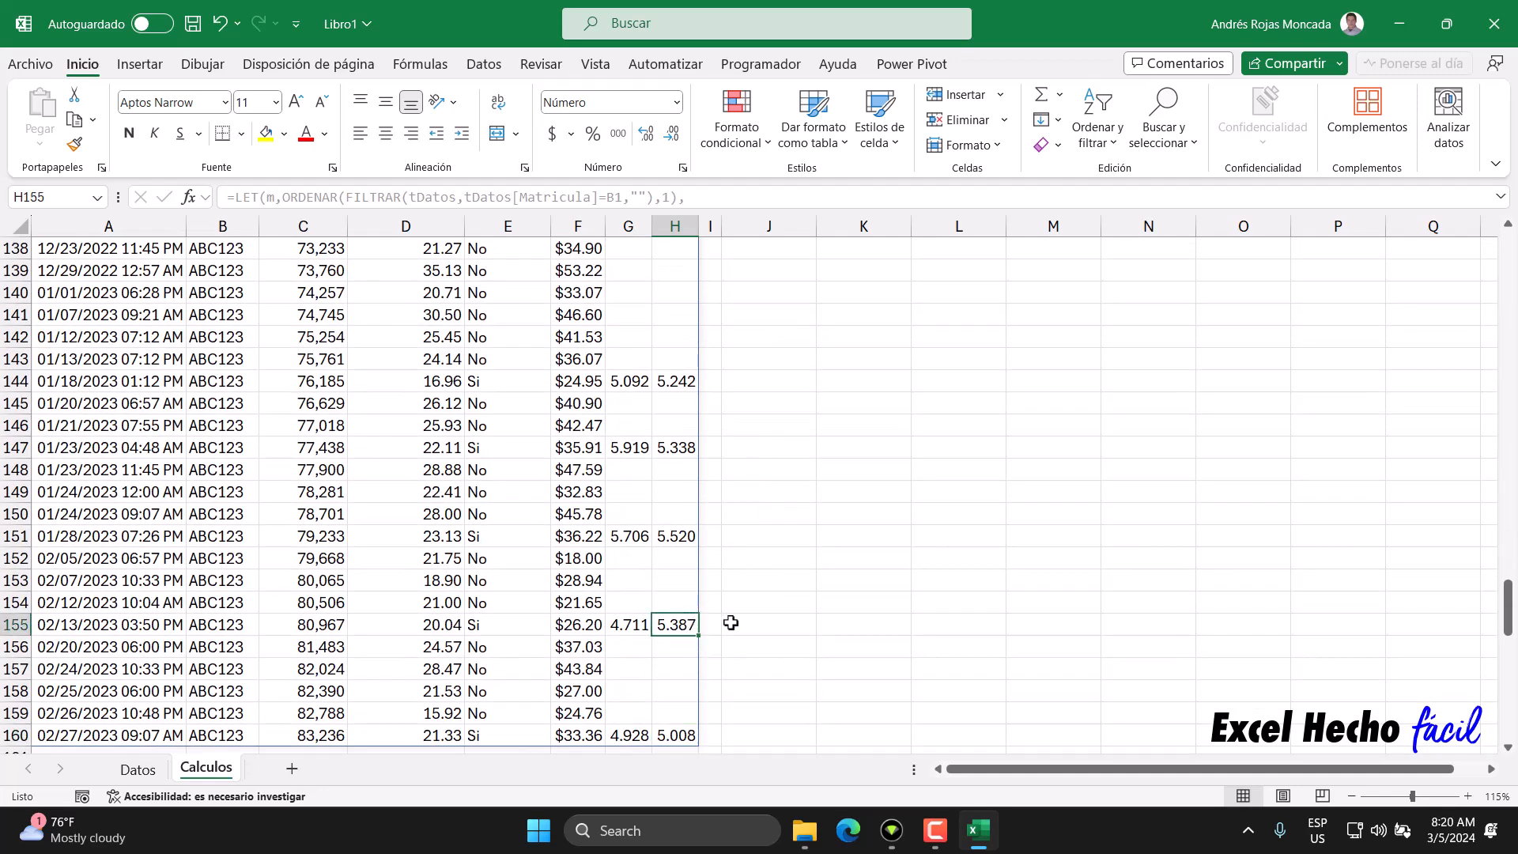
{"action": "key", "text": "ctrl+Up"}
{"action": "key", "text": "ctrl+Up"}
{"action": "key", "text": "ctrl+Up"}
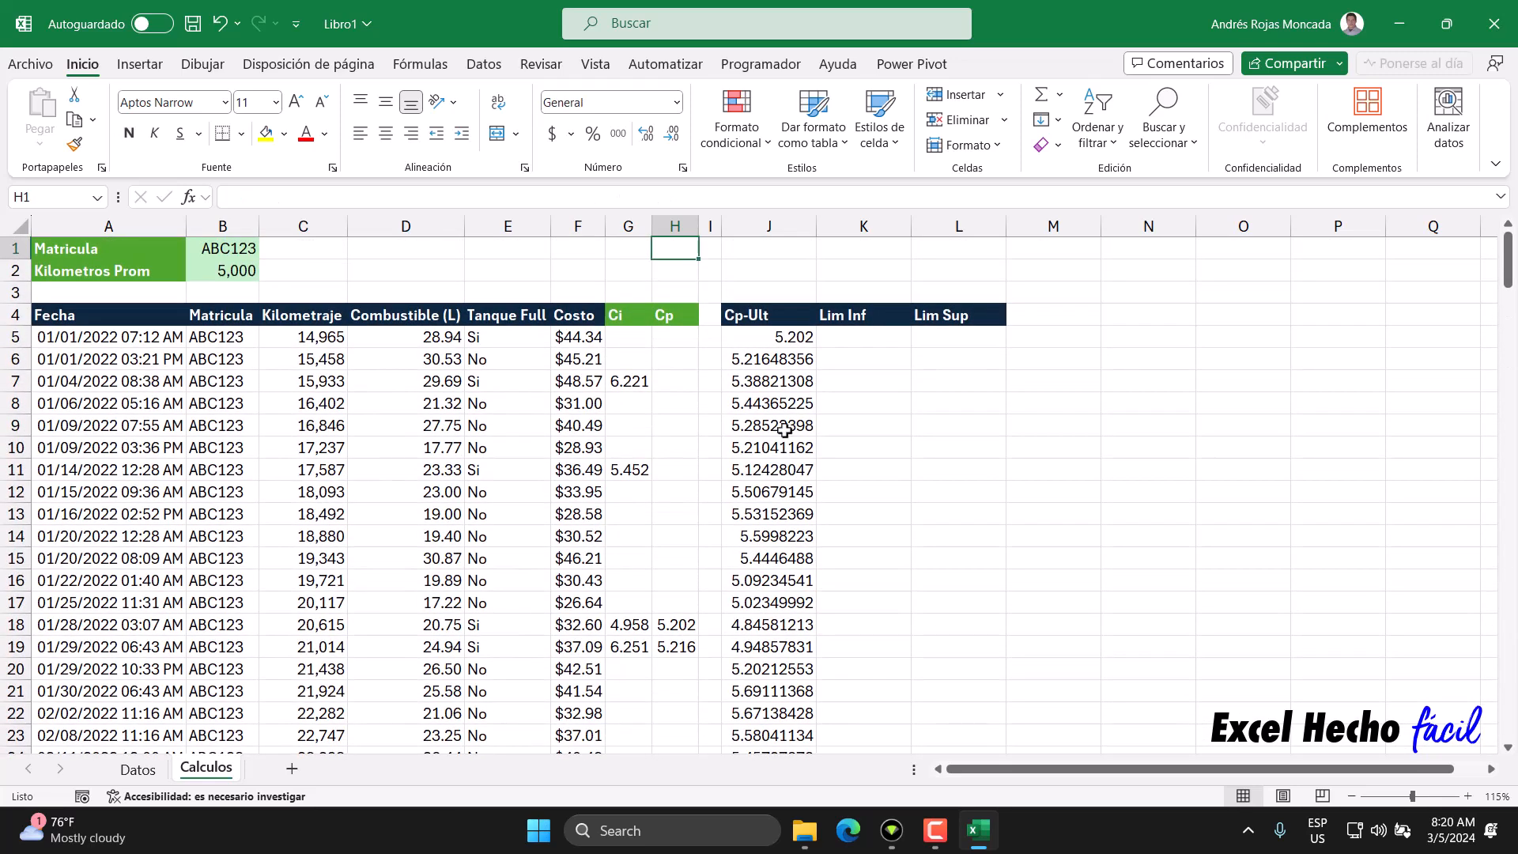
Replace the returned cp_1 in the J5 LET formula with a new line defining prom,PROMEDIO(cp_1).
{"action": "left_click", "coordinate": [789, 335]}
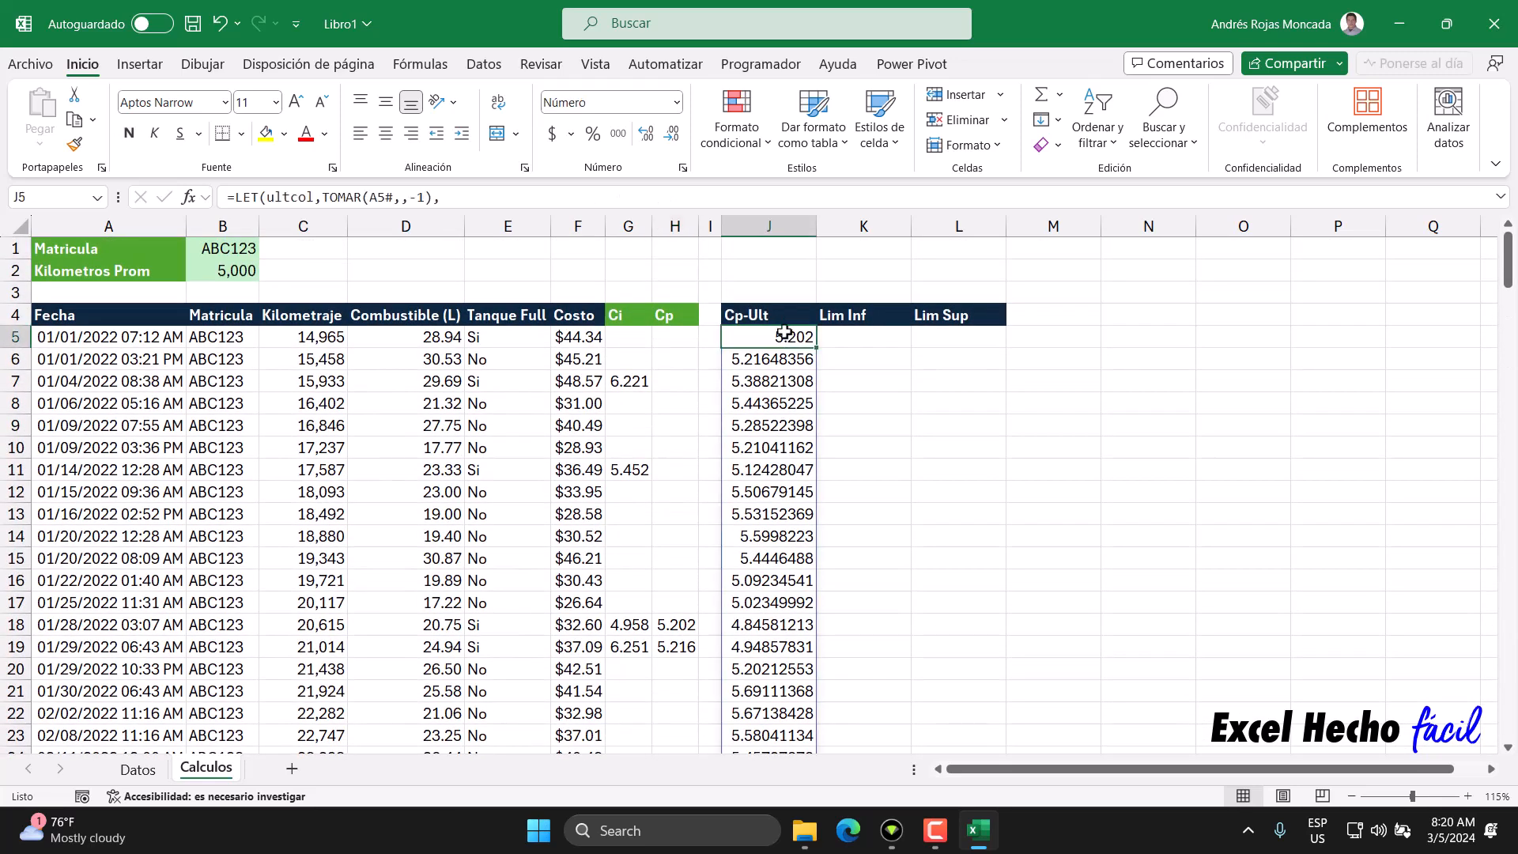
{"action": "key", "text": "F2"}
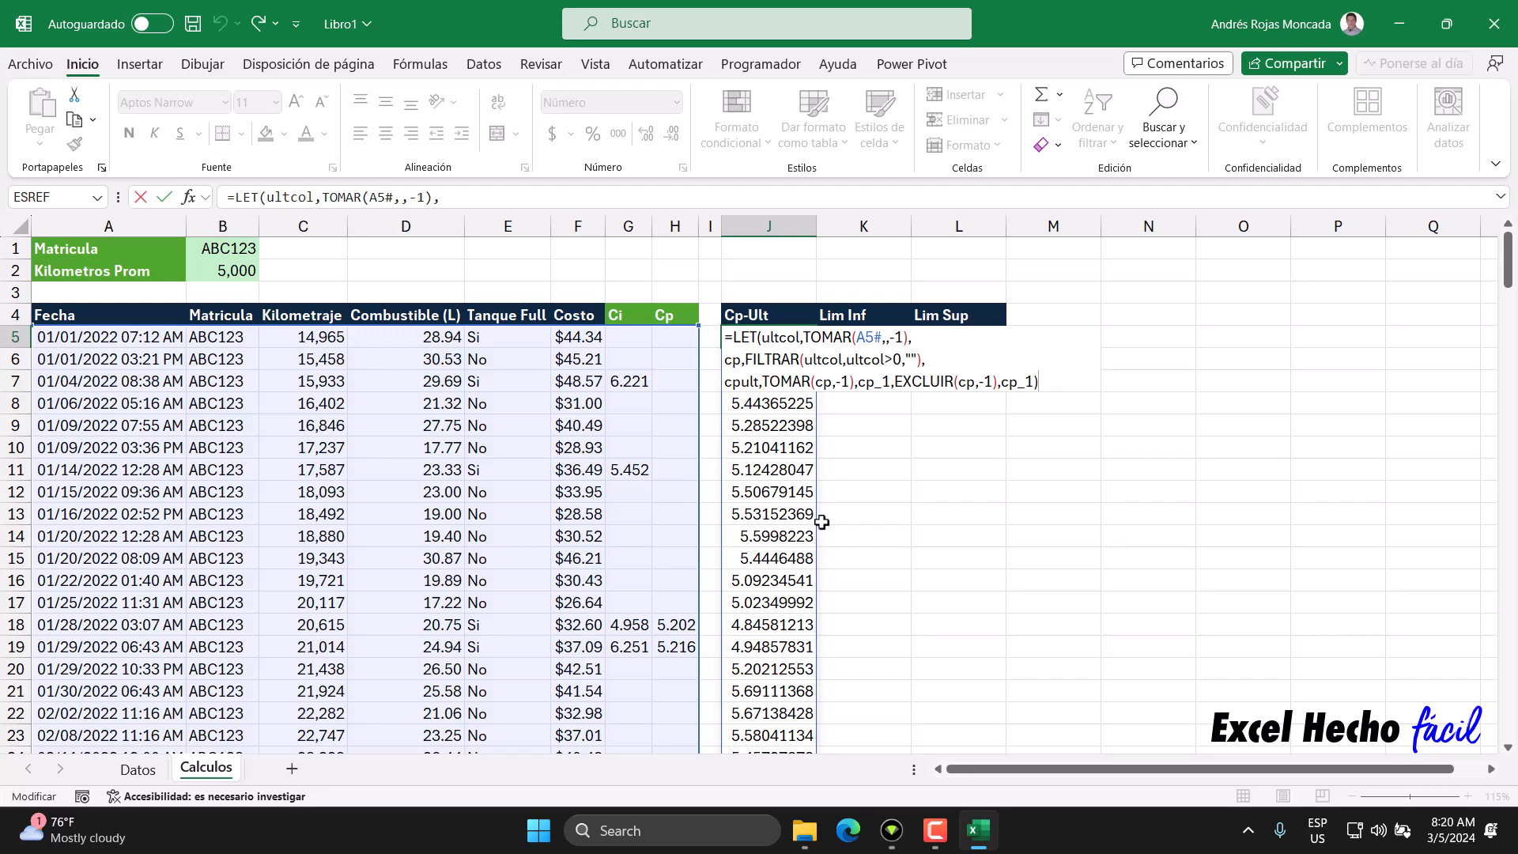
{"action": "key", "text": "BackSpace"}
{"action": "key", "text": "BackSpace"}
{"action": "key", "text": "BackSpace"}
{"action": "key", "text": "BackSpace"}
{"action": "key", "text": "BackSpace"}
{"action": "key", "text": "alt+Return"}
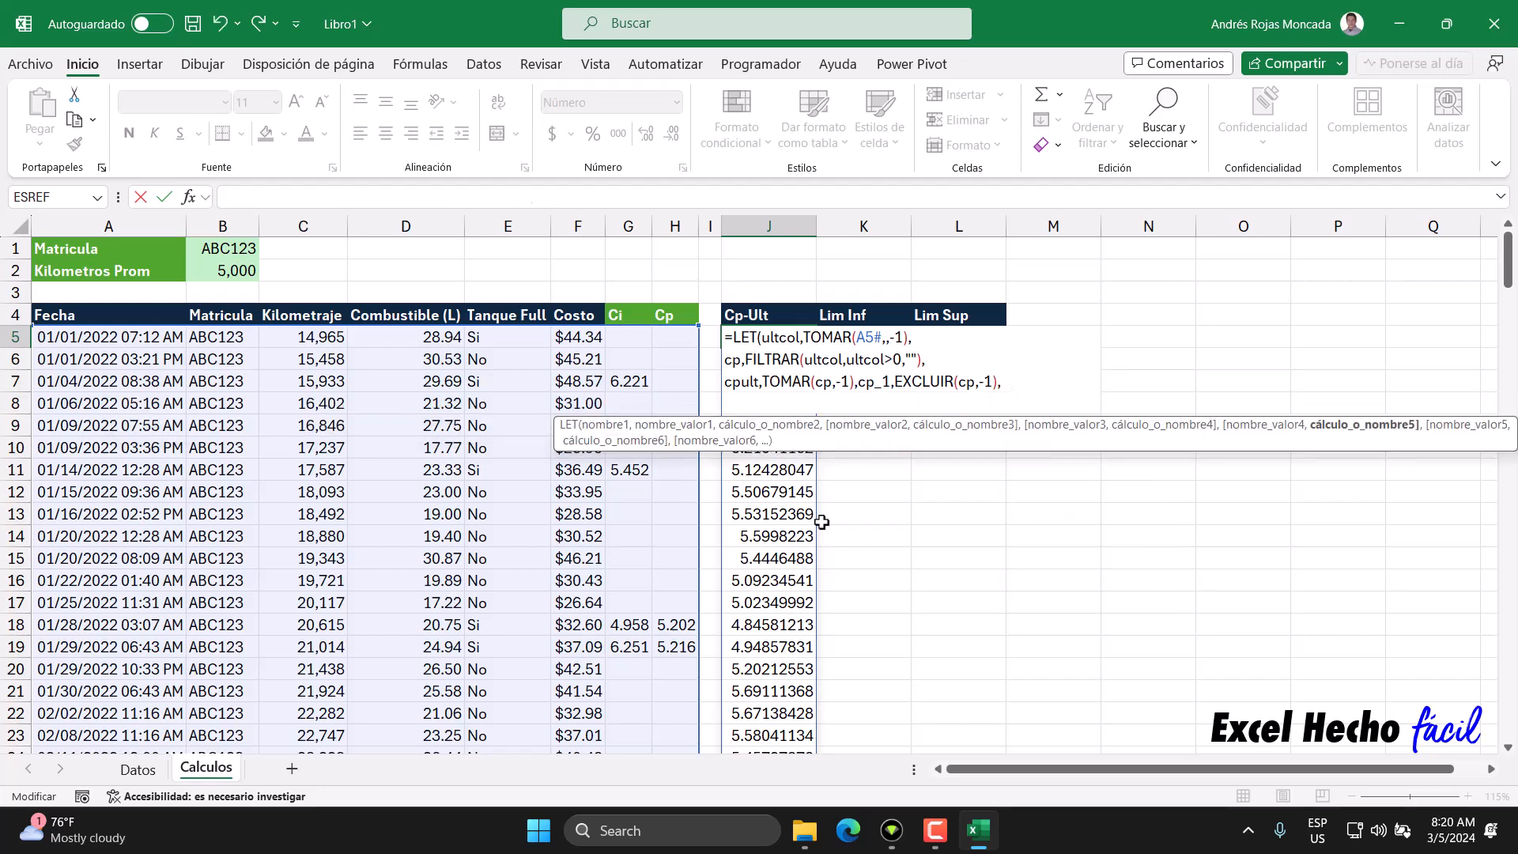
{"action": "type", "text": "prom"}
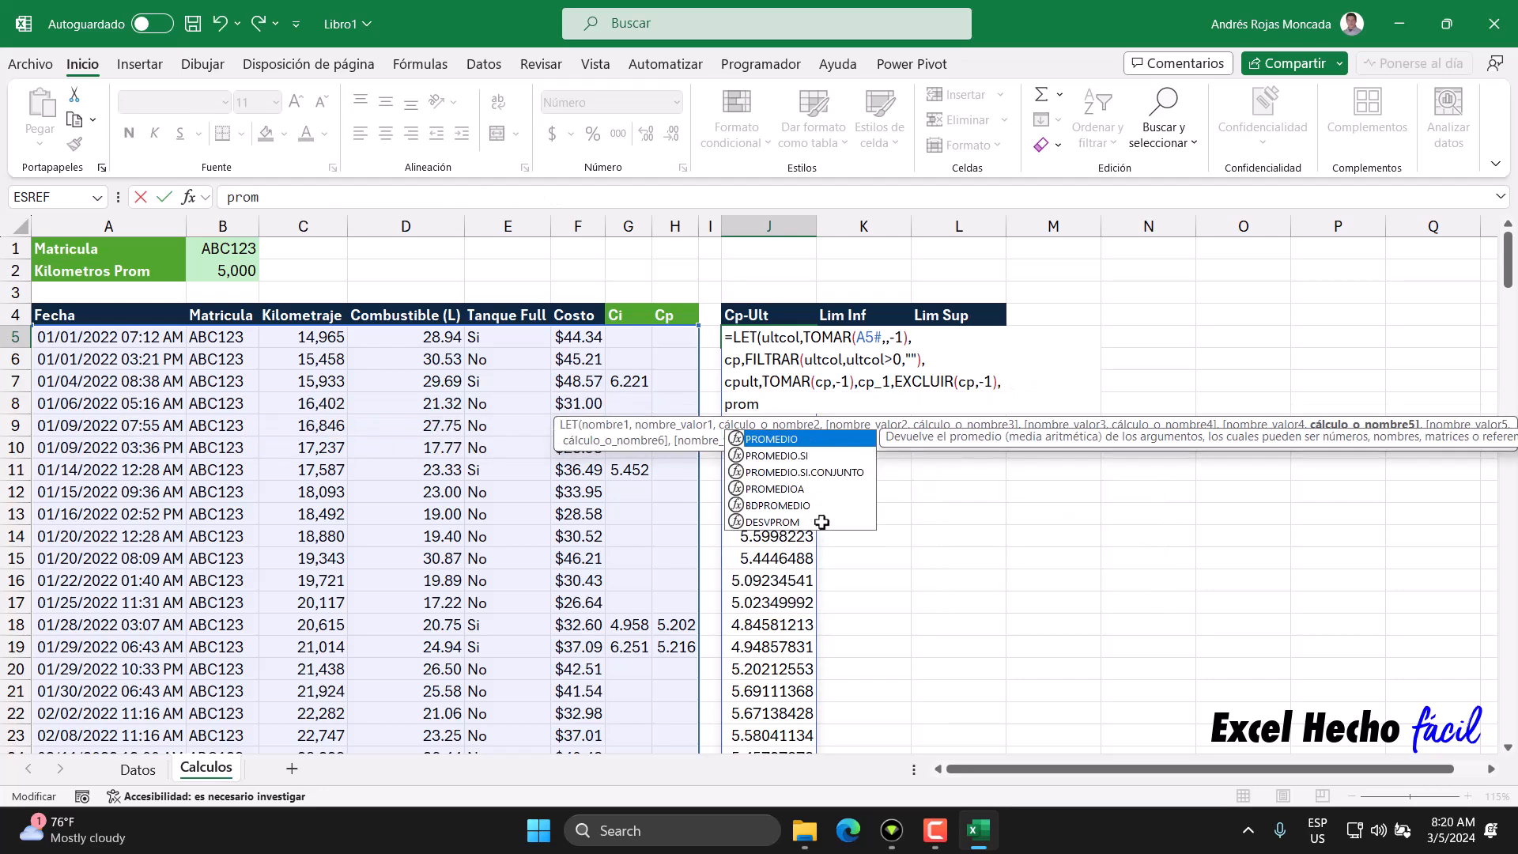
{"action": "type", "text": ","}
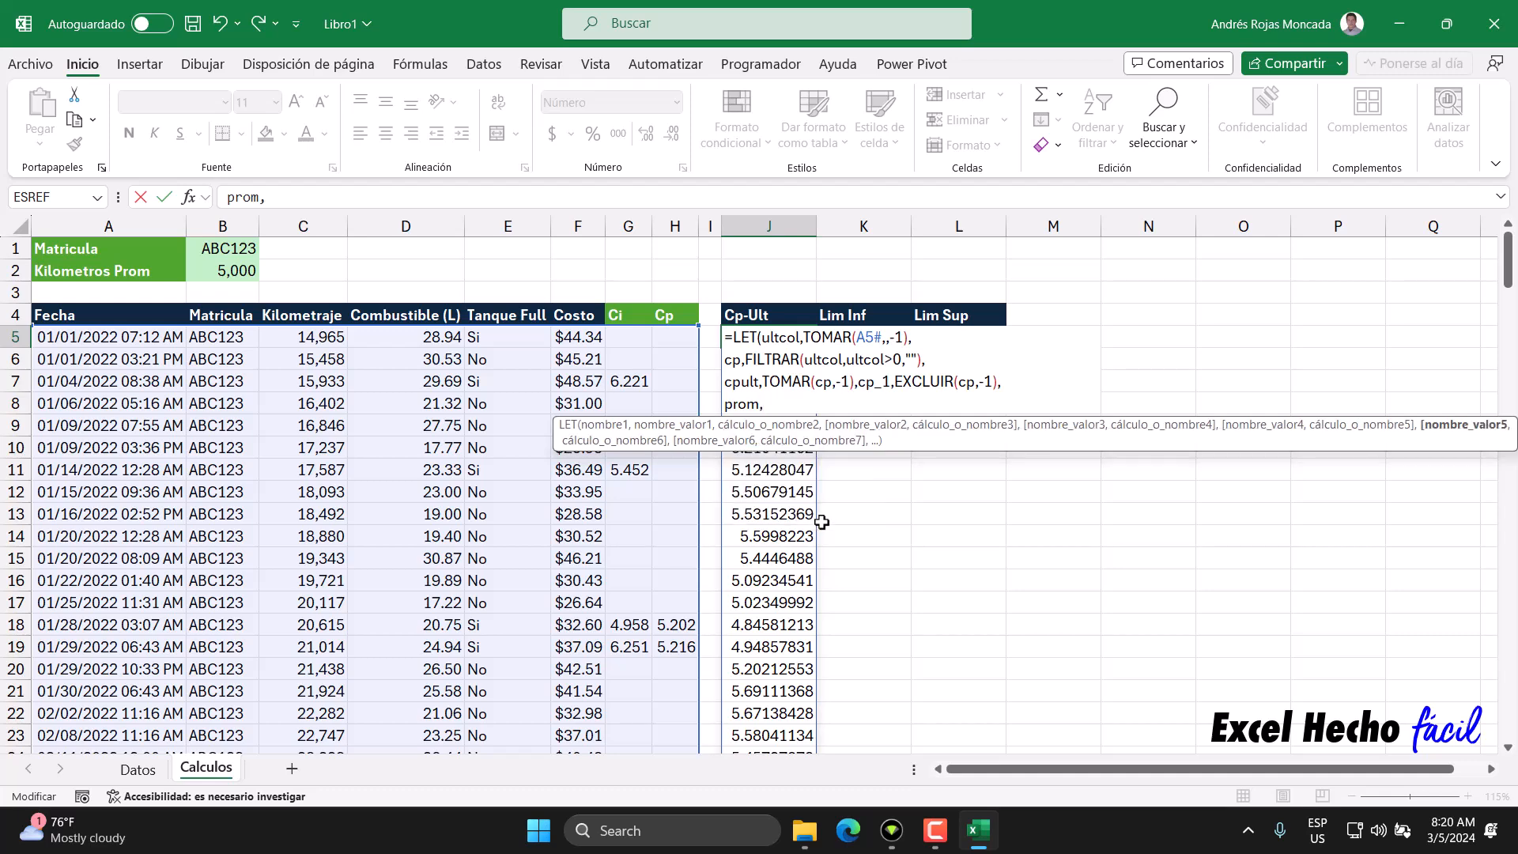
{"action": "type", "text": "prome"}
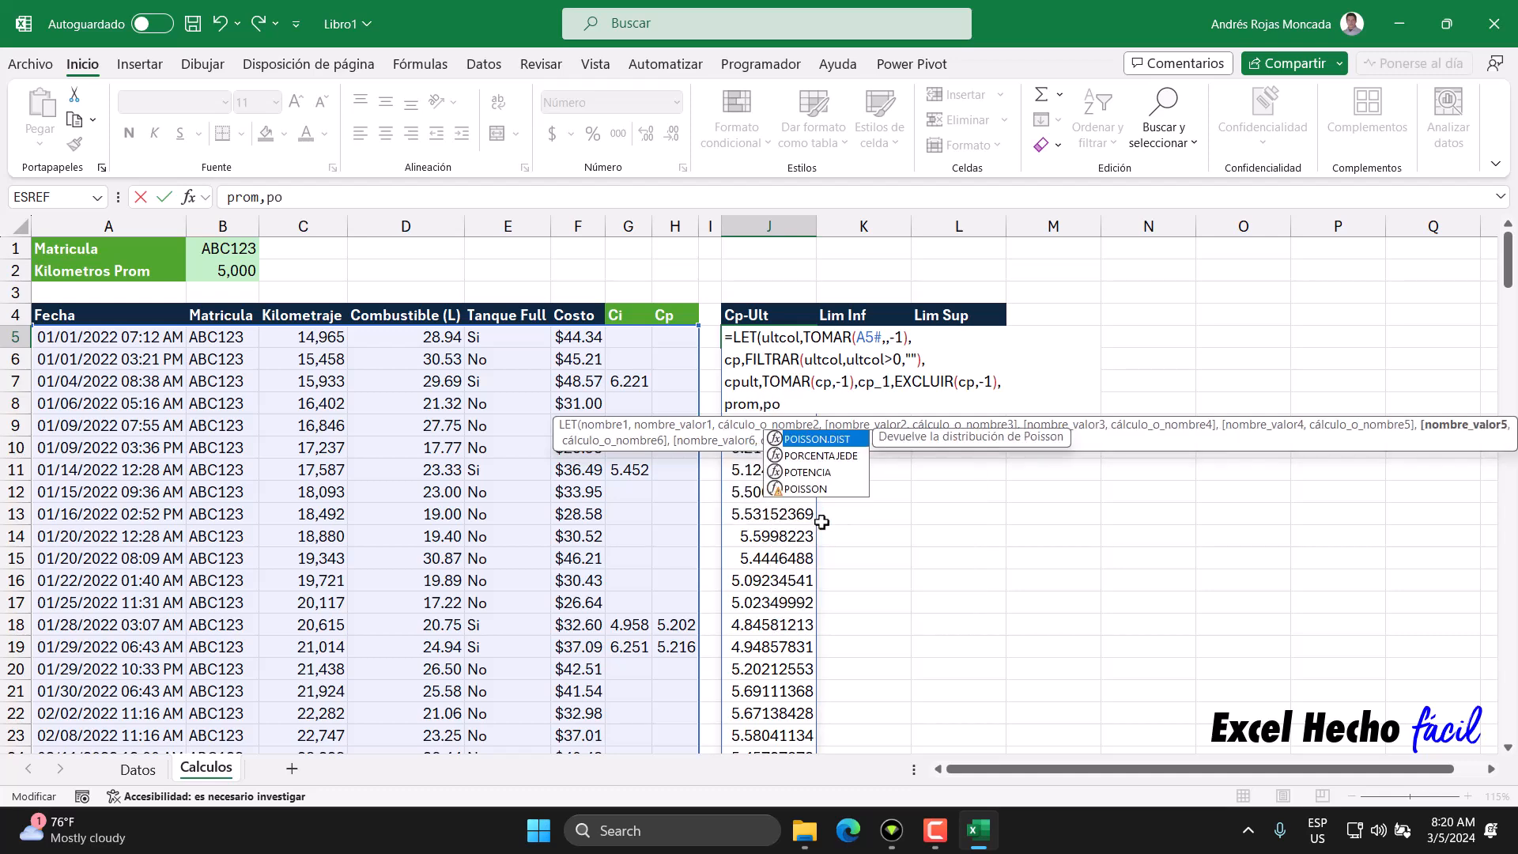
{"action": "key", "text": "Tab"}
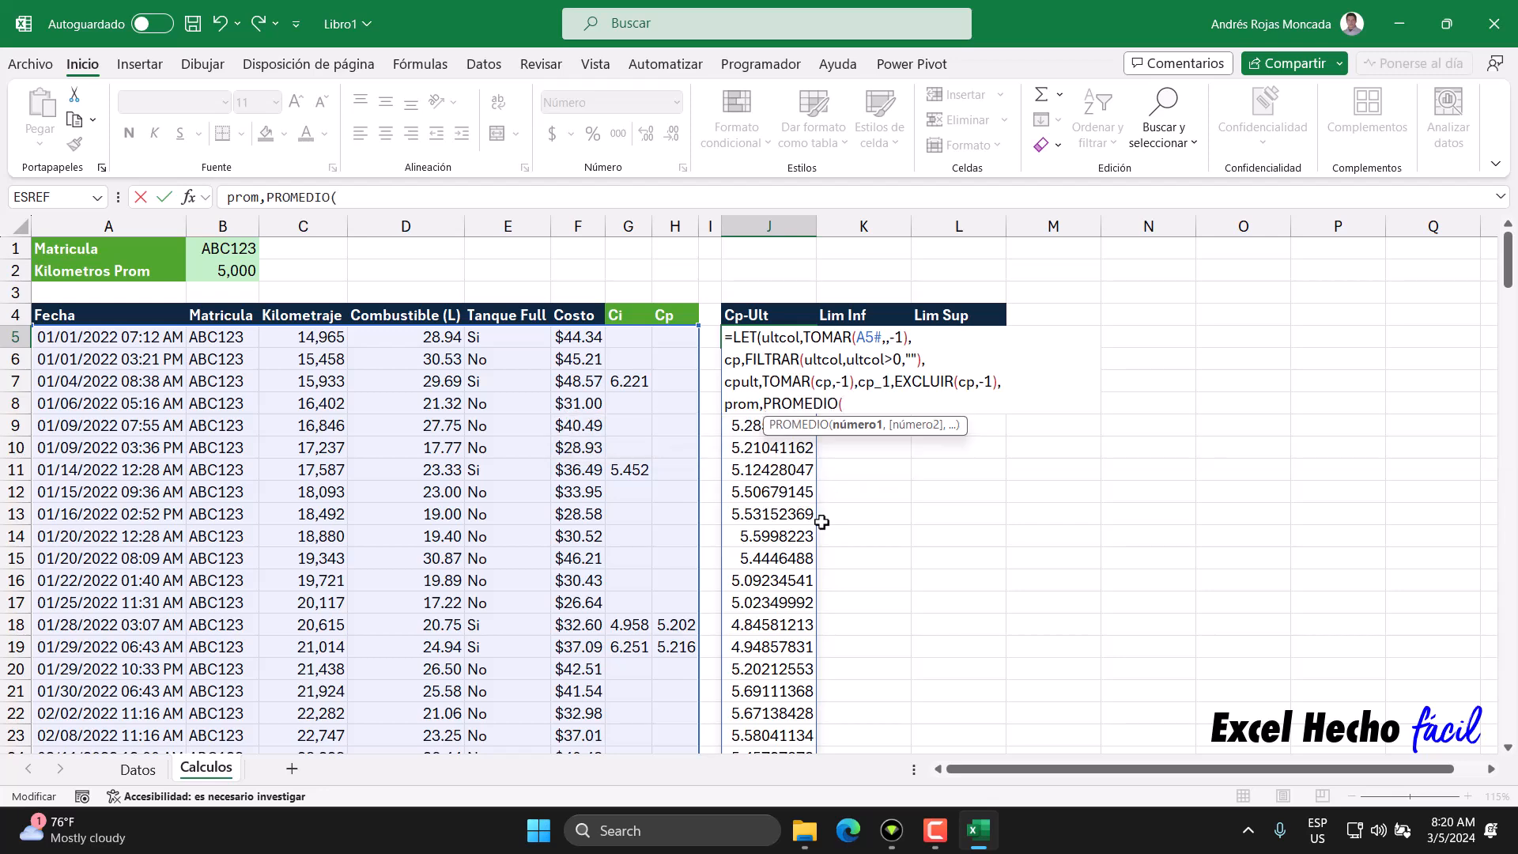
{"action": "type", "text": "CP"}
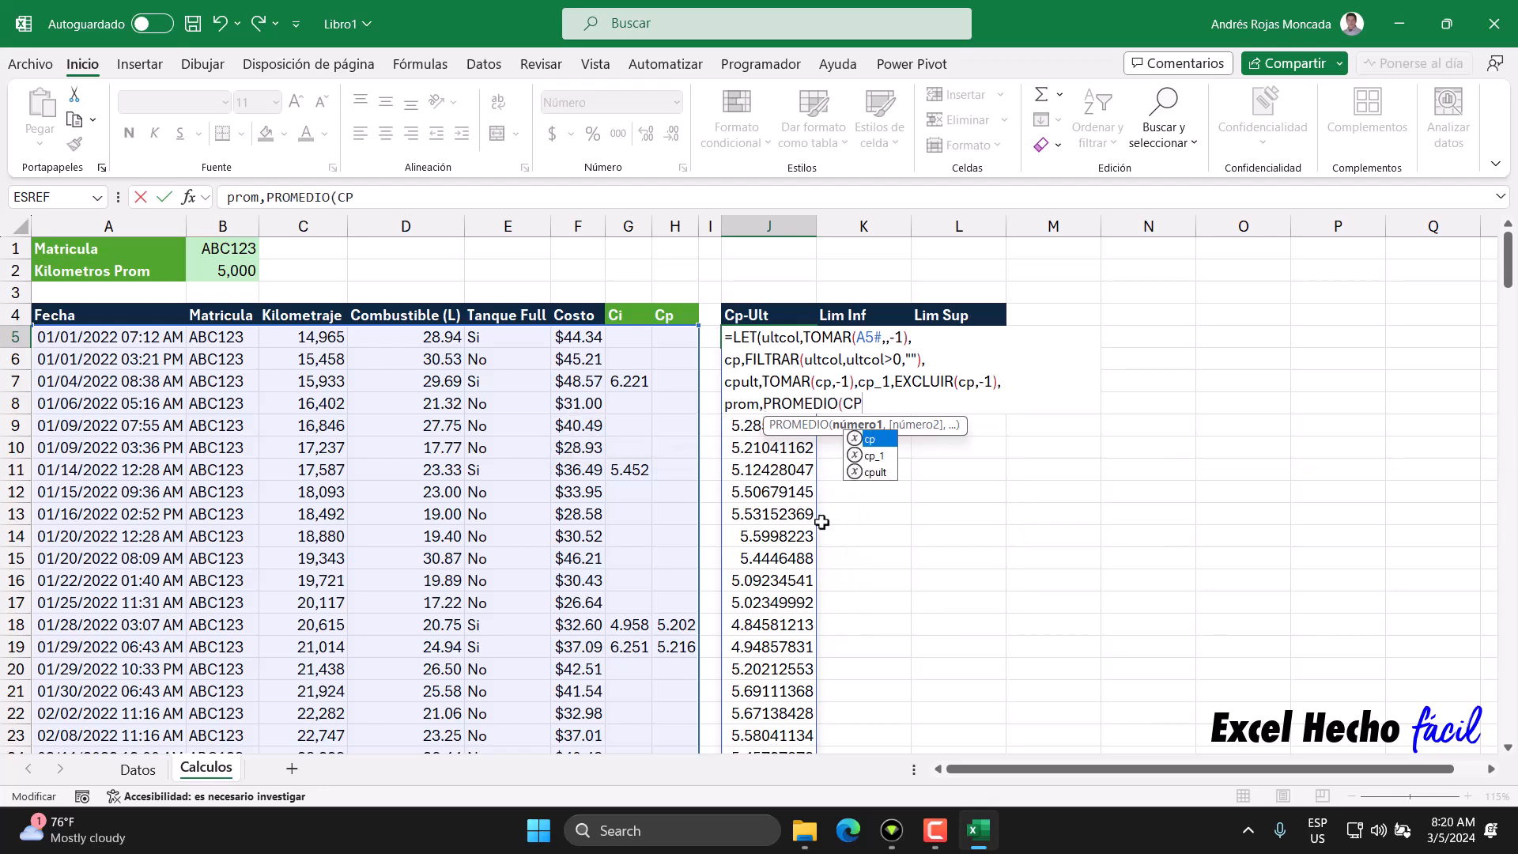
{"action": "key", "text": "Down"}
{"action": "key", "text": "Tab"}
{"action": "type", "text": ")"}
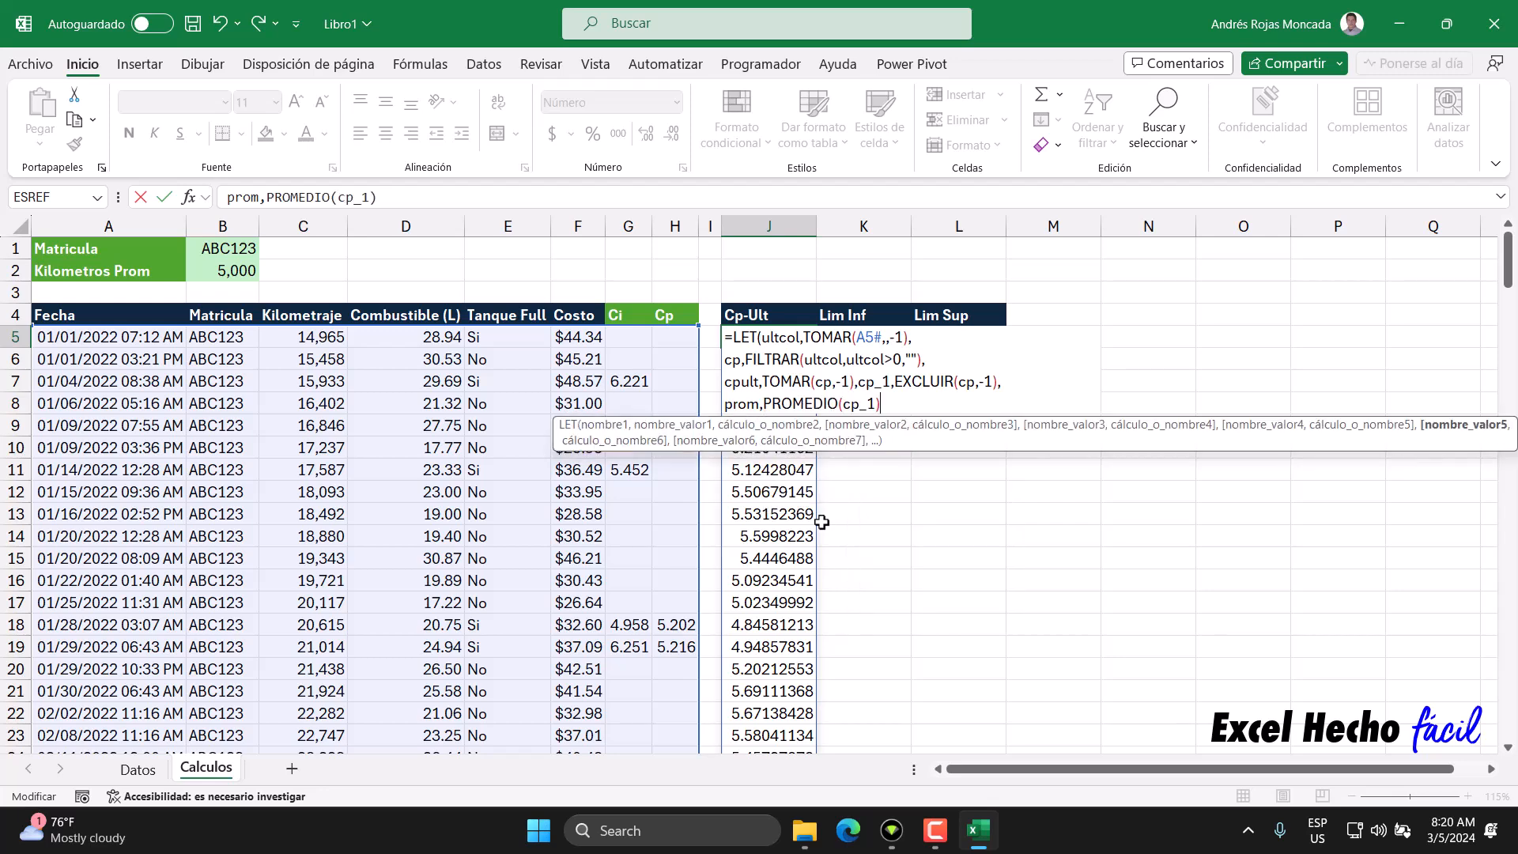
{"action": "key", "text": "BackSpace"}
Define desstdm,DESVEST.M(cp_1) after the prom definition in the J5 LET formula.
{"action": "type", "text": ",DES"}
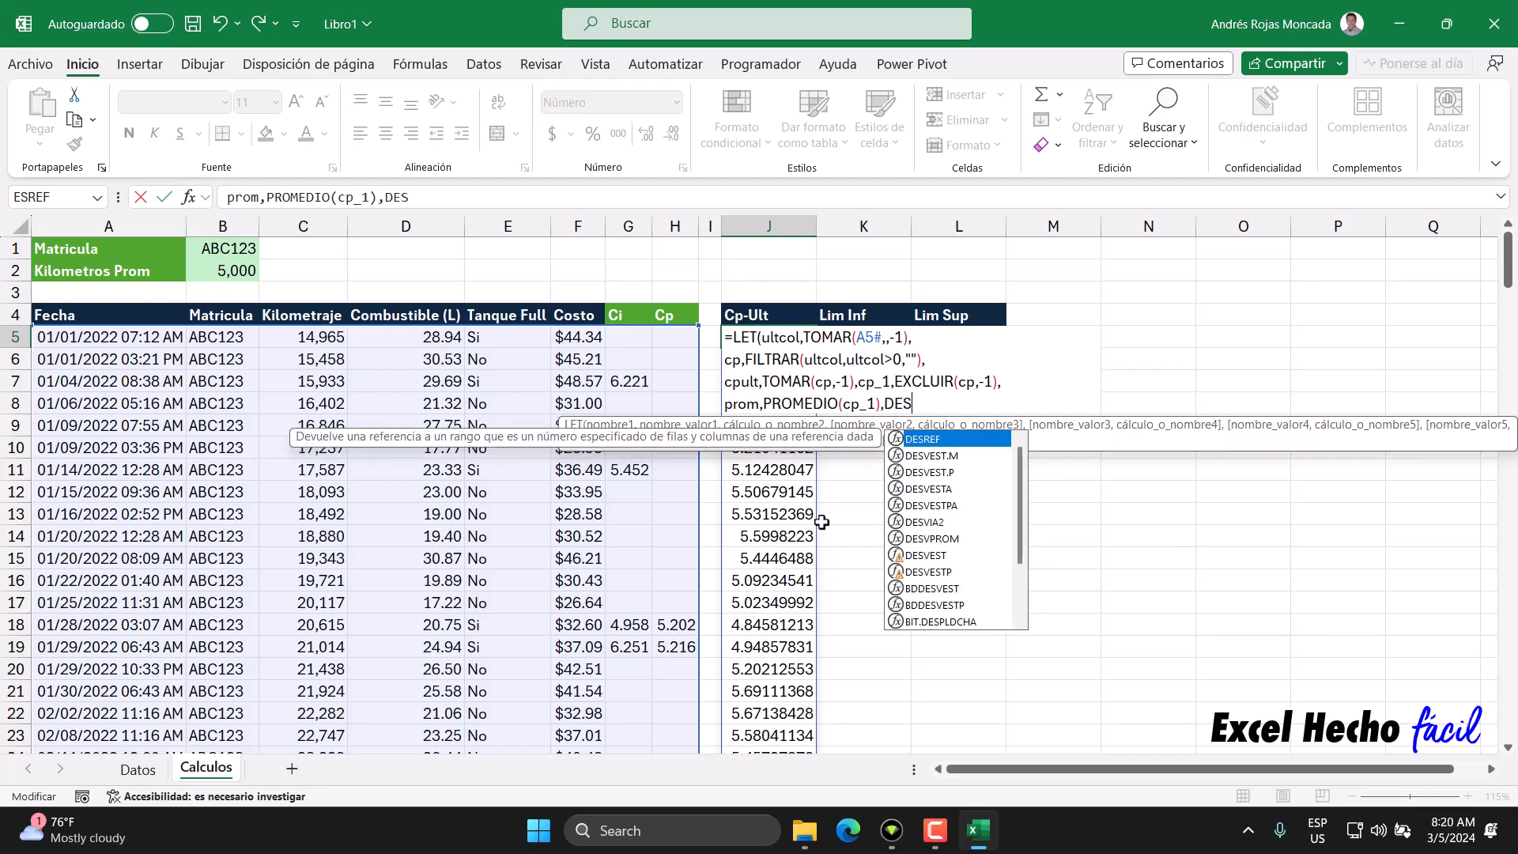
{"action": "type", "text": "STD"}
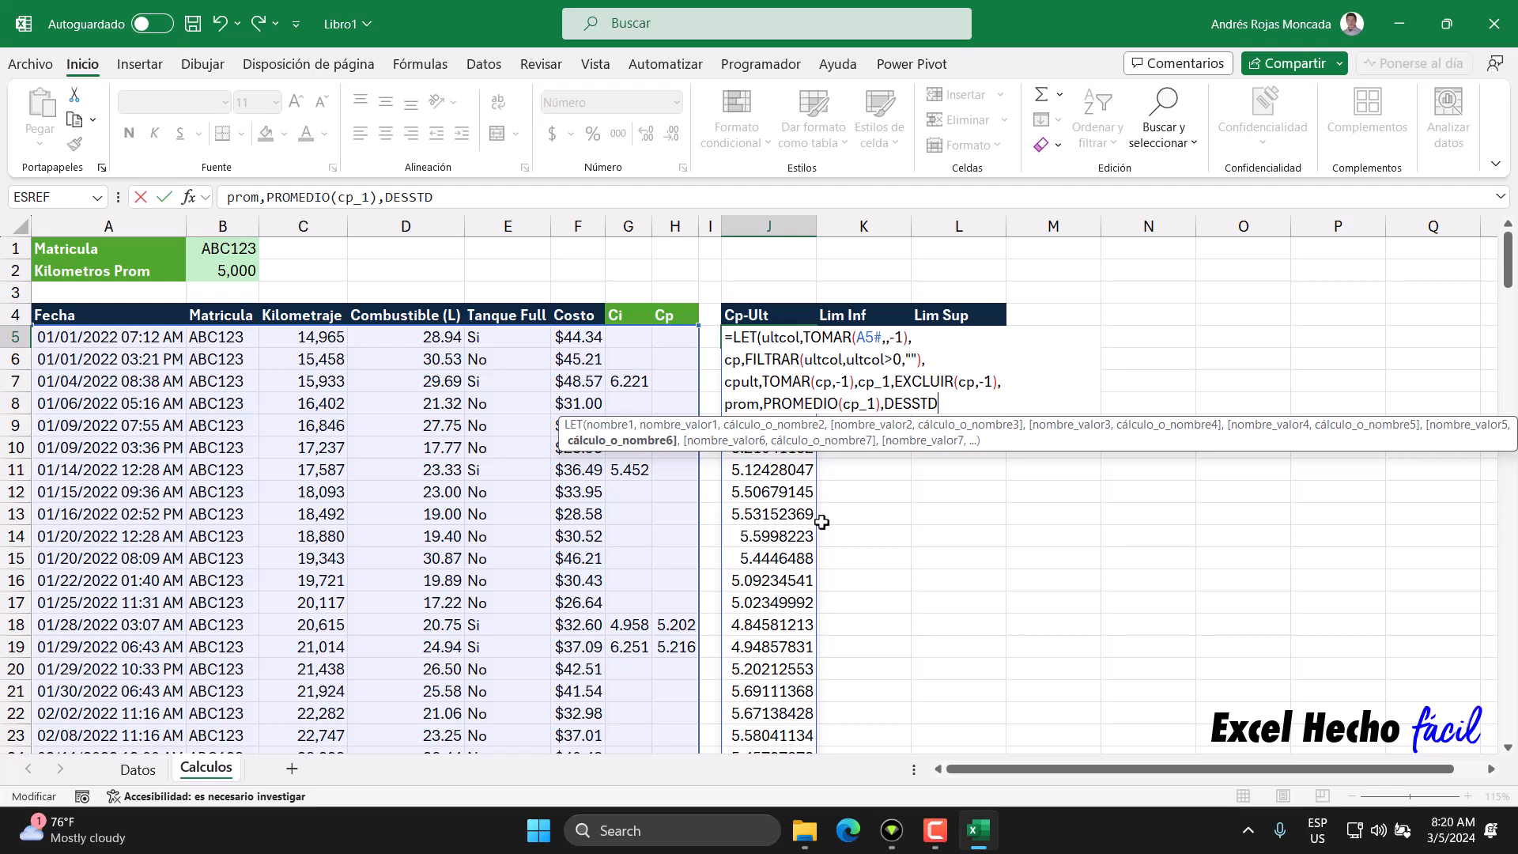
{"action": "key", "text": "BackSpace"}
{"action": "key", "text": "BackSpace"}
{"action": "key", "text": "BackSpace"}
{"action": "key", "text": "BackSpace"}
{"action": "key", "text": "BackSpace"}
{"action": "key", "text": "BackSpace"}
{"action": "type", "text": "desstdm,"}
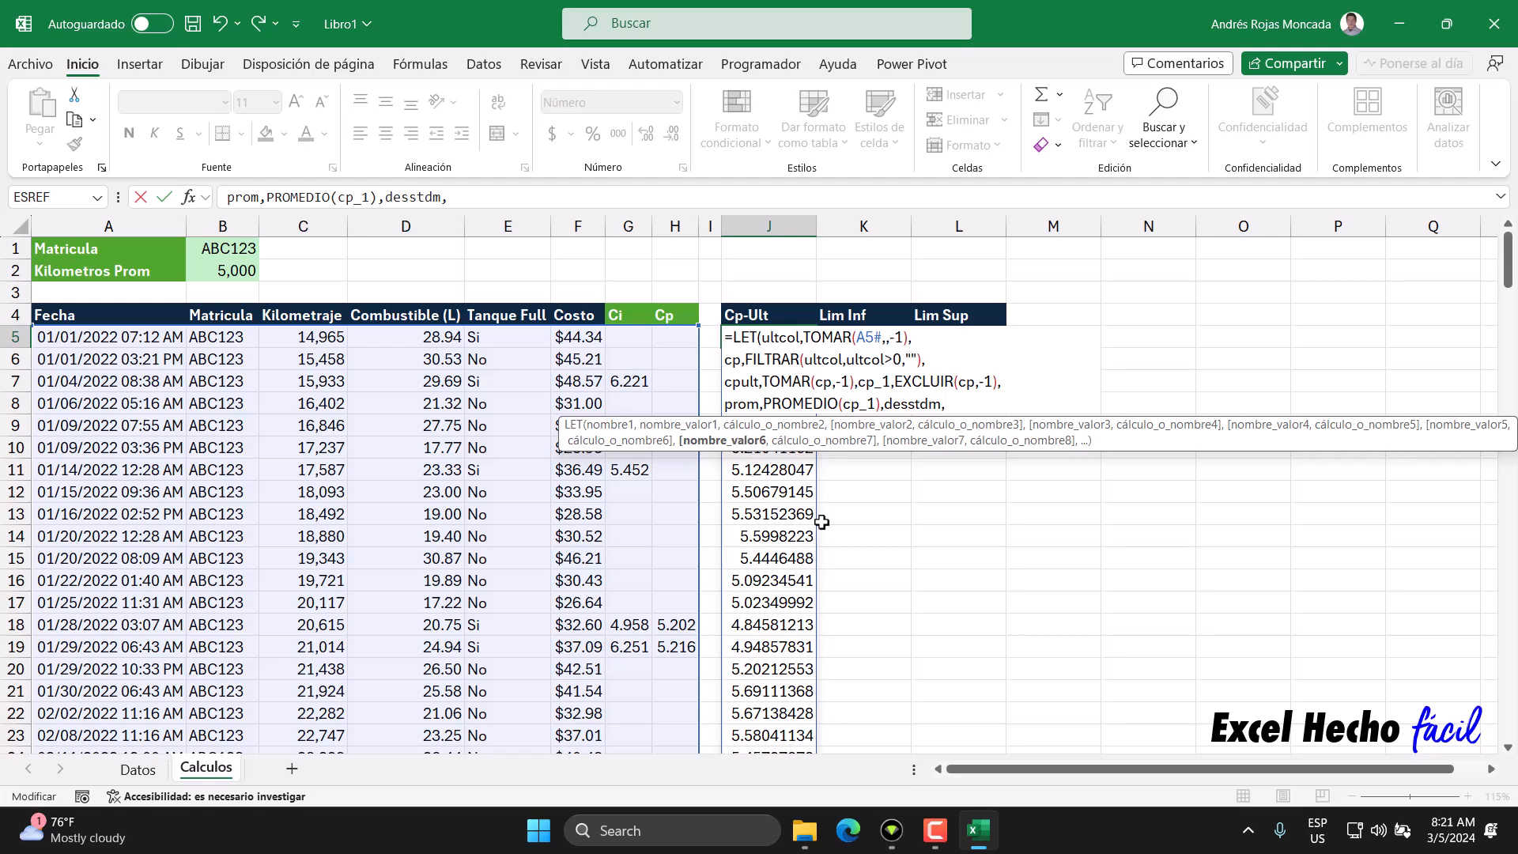
{"action": "type", "text": "des"}
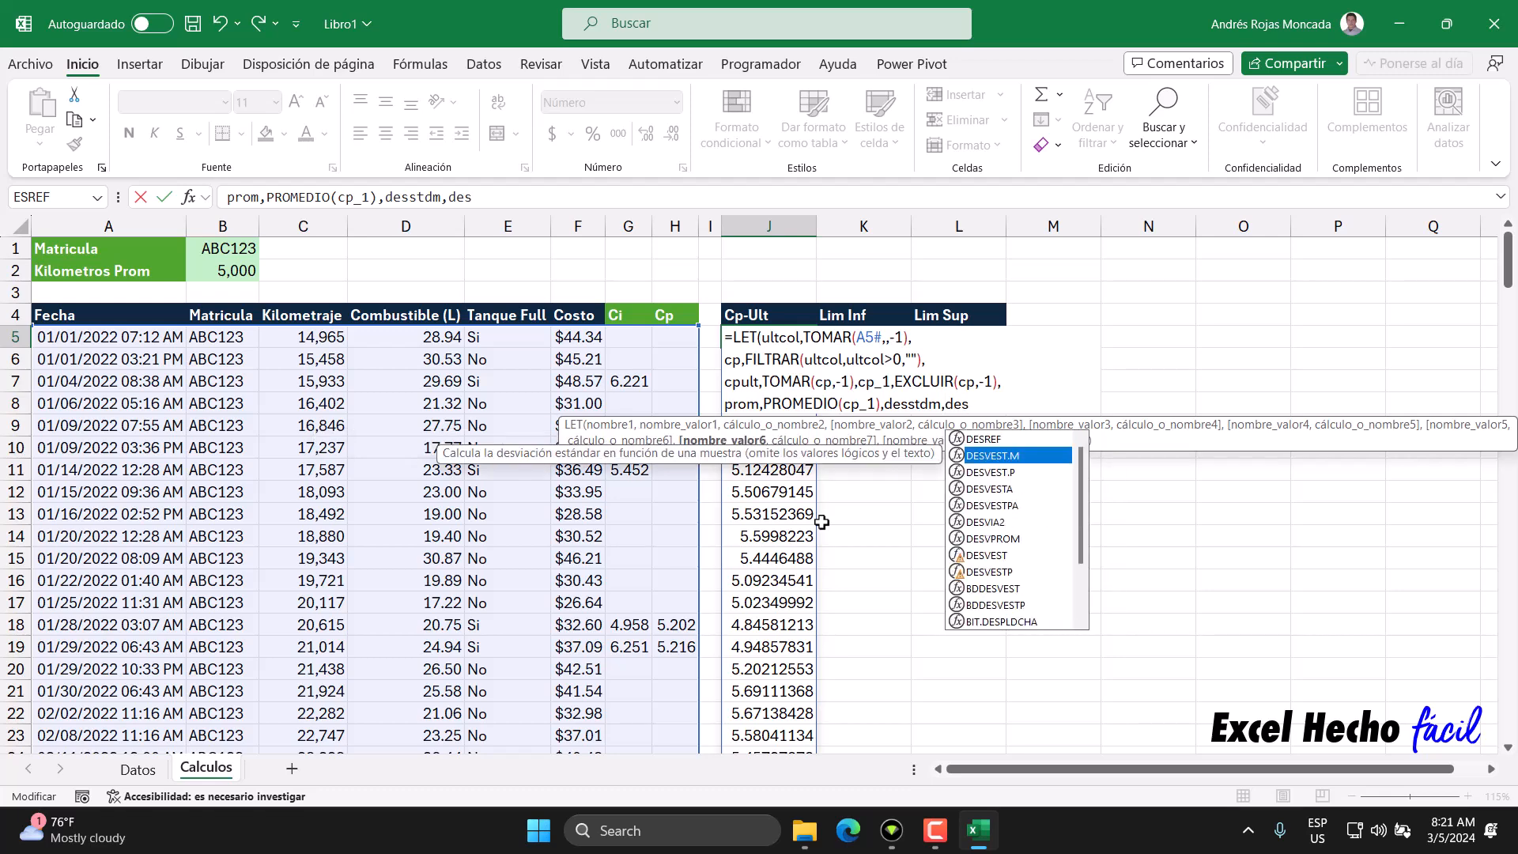
{"action": "key", "text": "Tab"}
{"action": "key", "text": "BackSpace"}
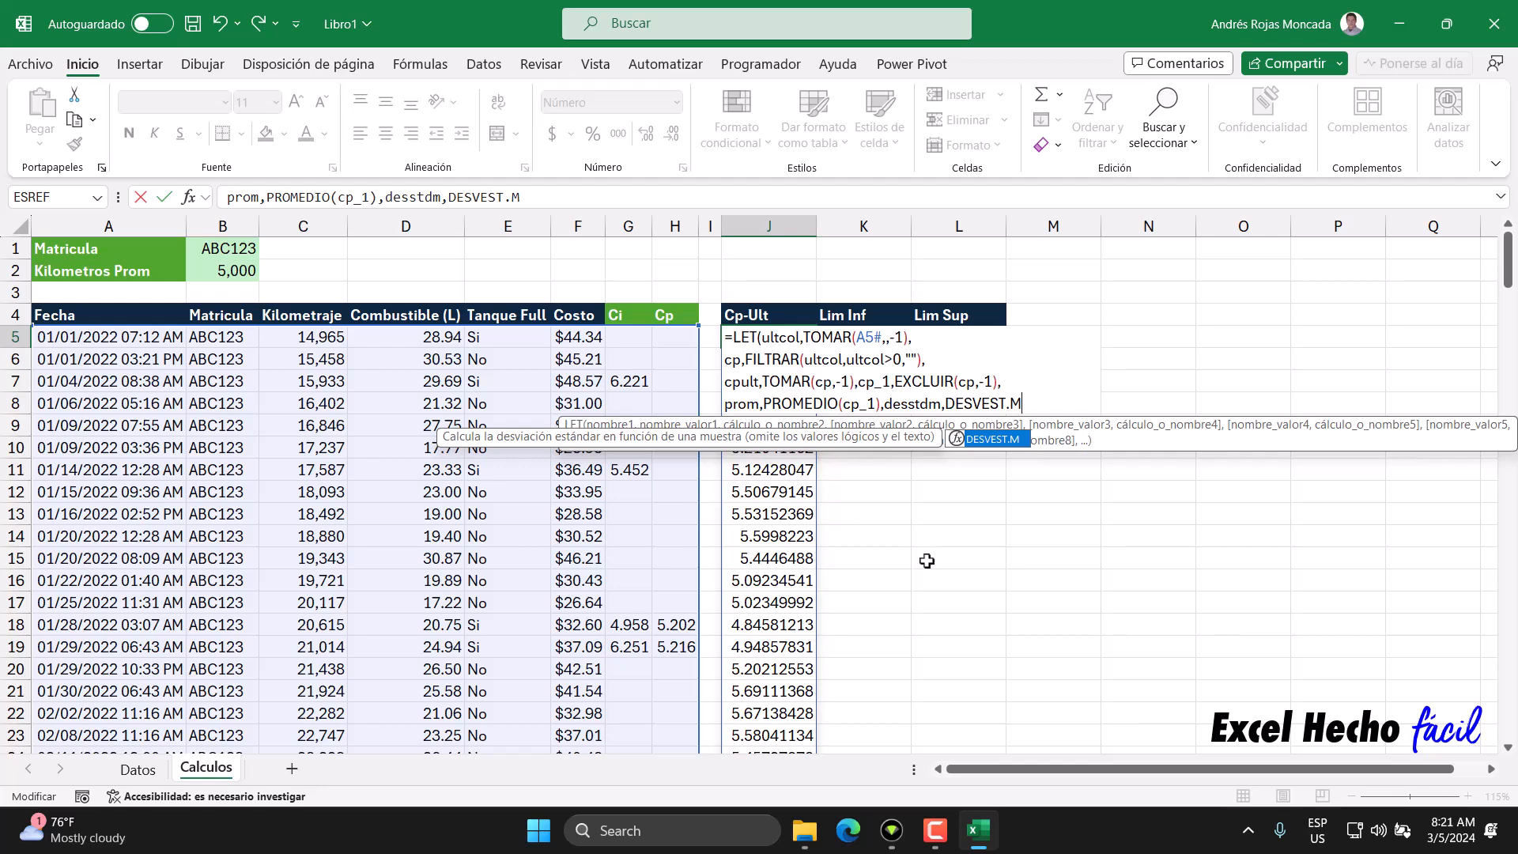
{"action": "type", "text": "("}
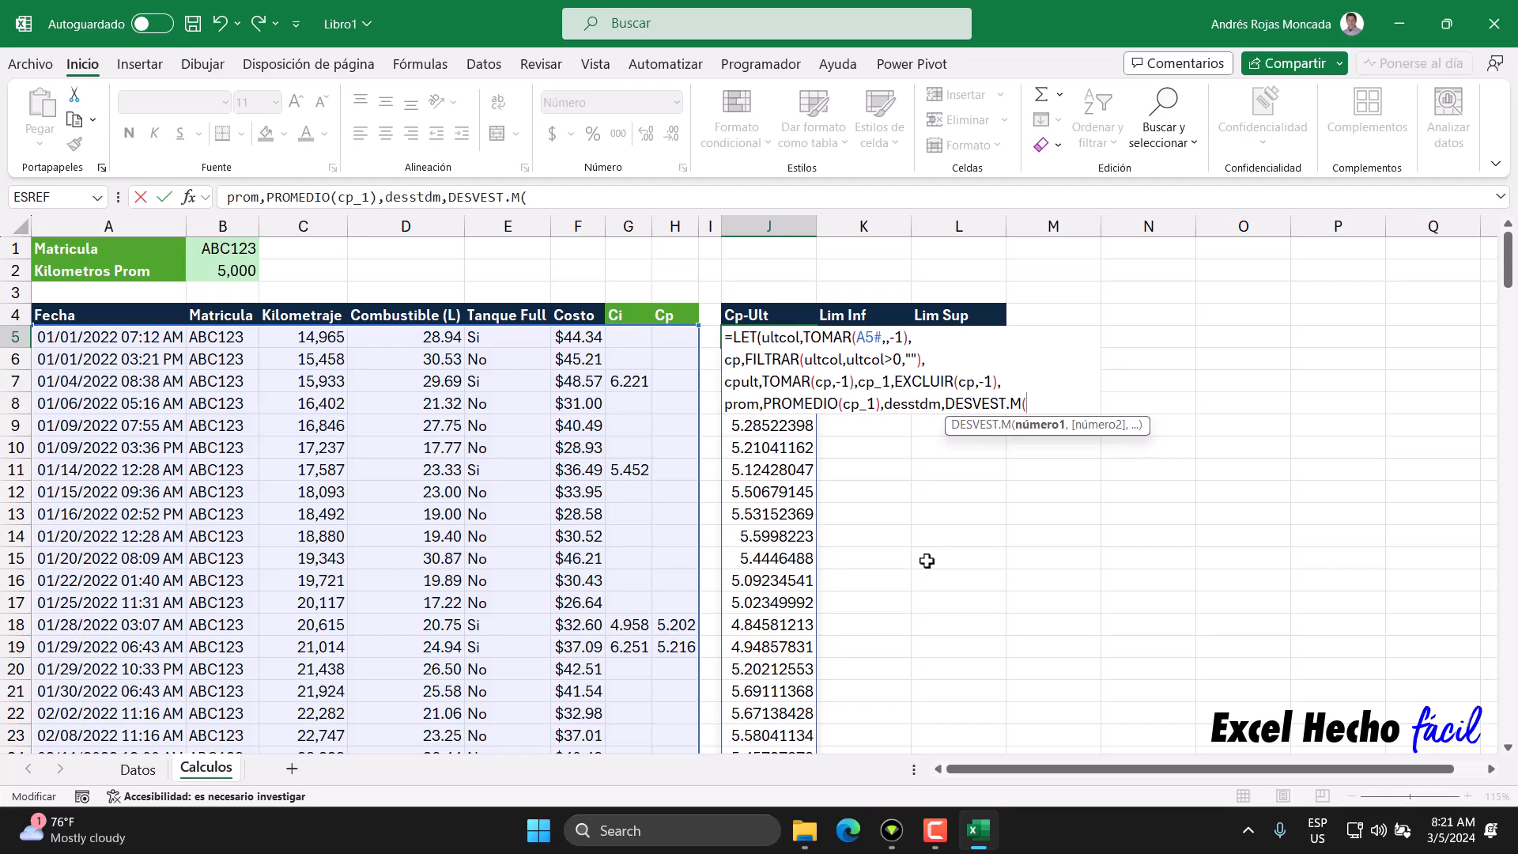
{"action": "type", "text": "cp_1)"}
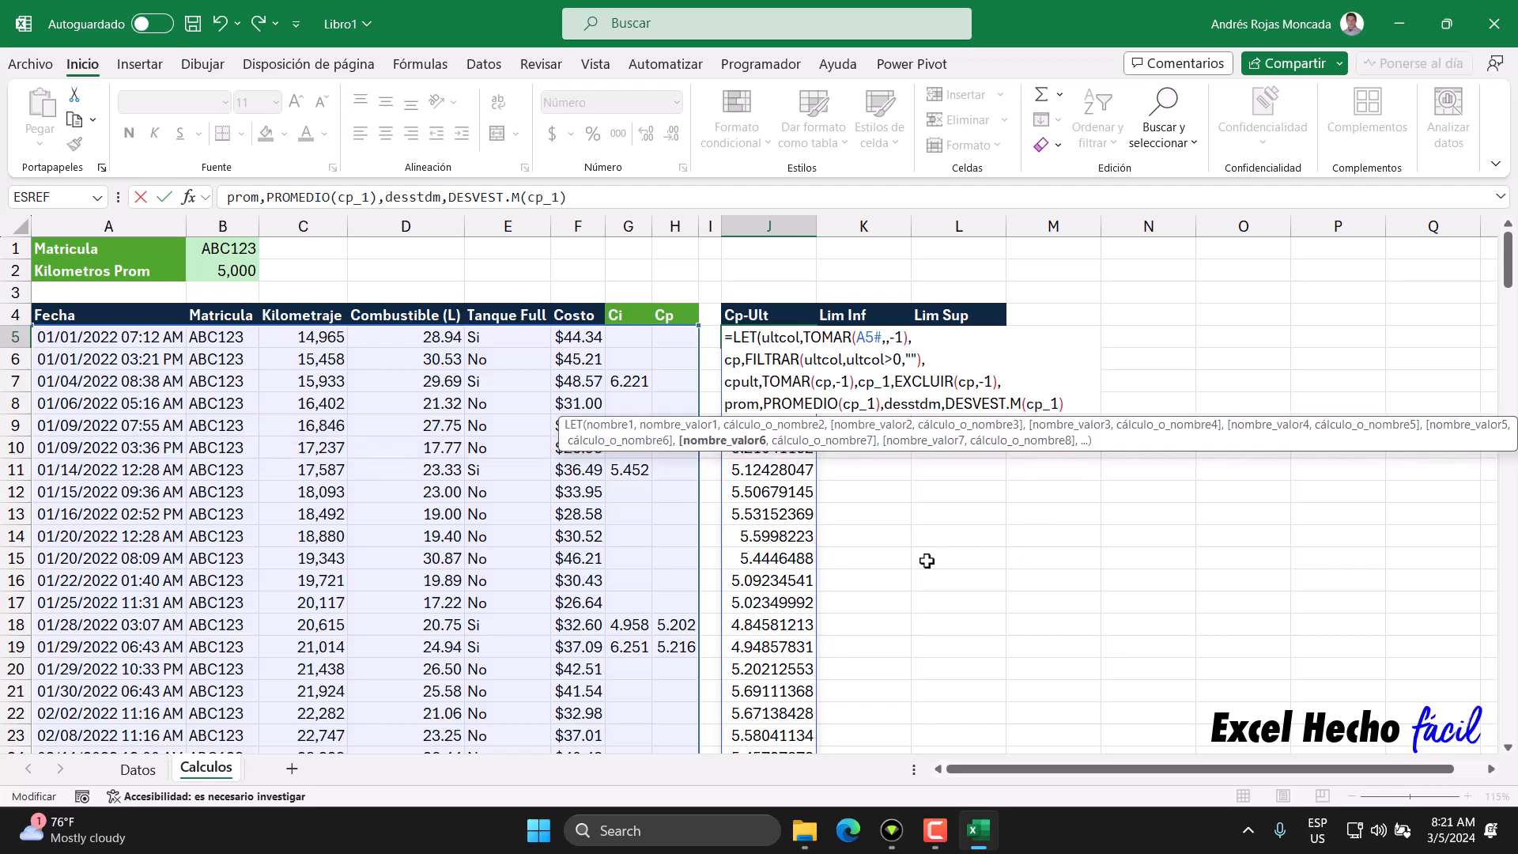
Return desstdm as the final result of the J5 LET formula and enter it.
{"action": "type", "text": ","}
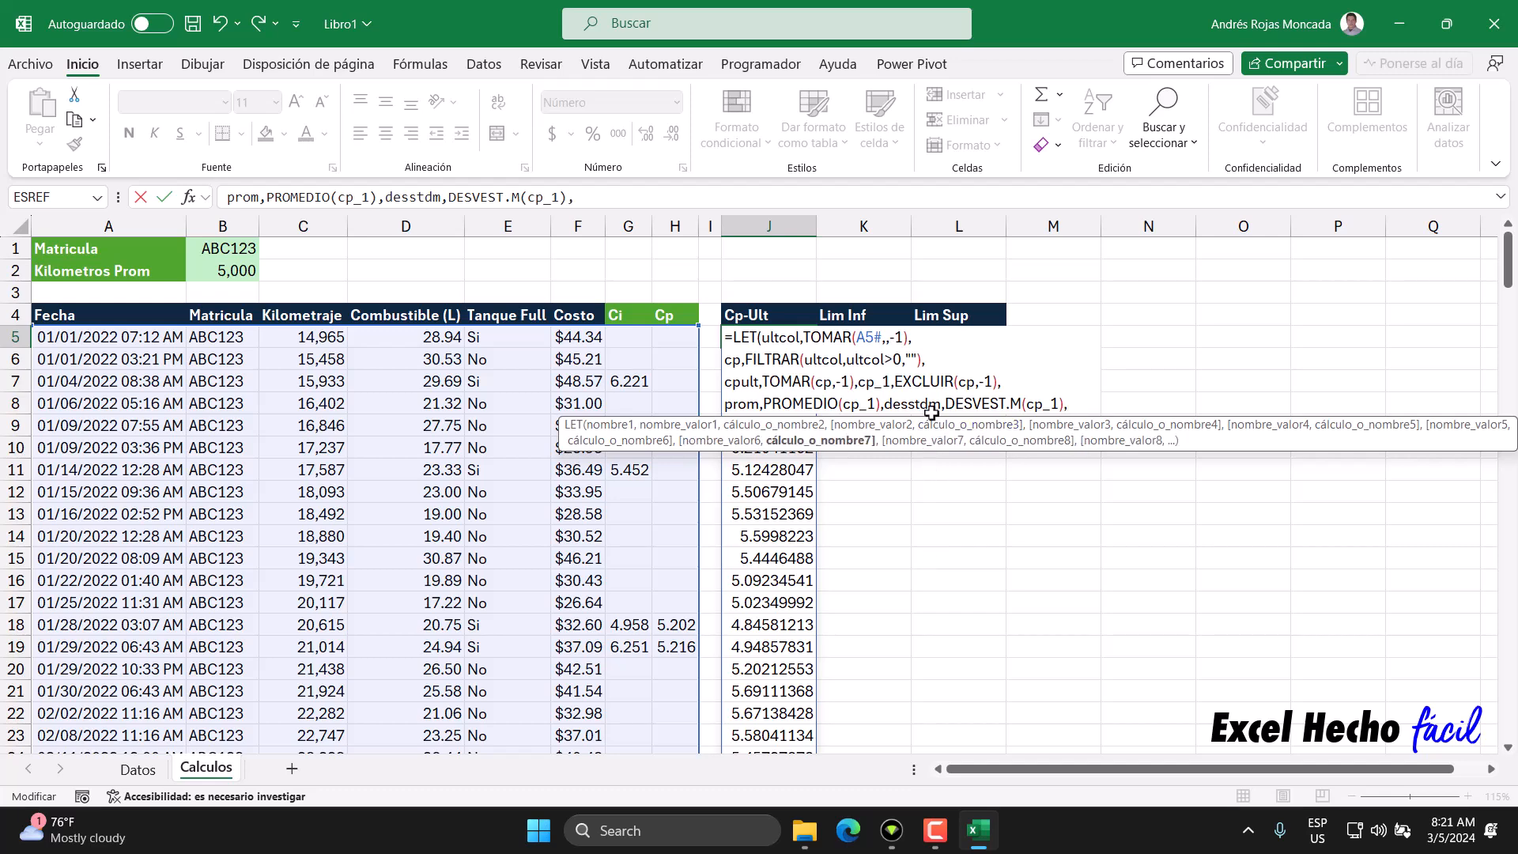
{"action": "type", "text": "desstdm"}
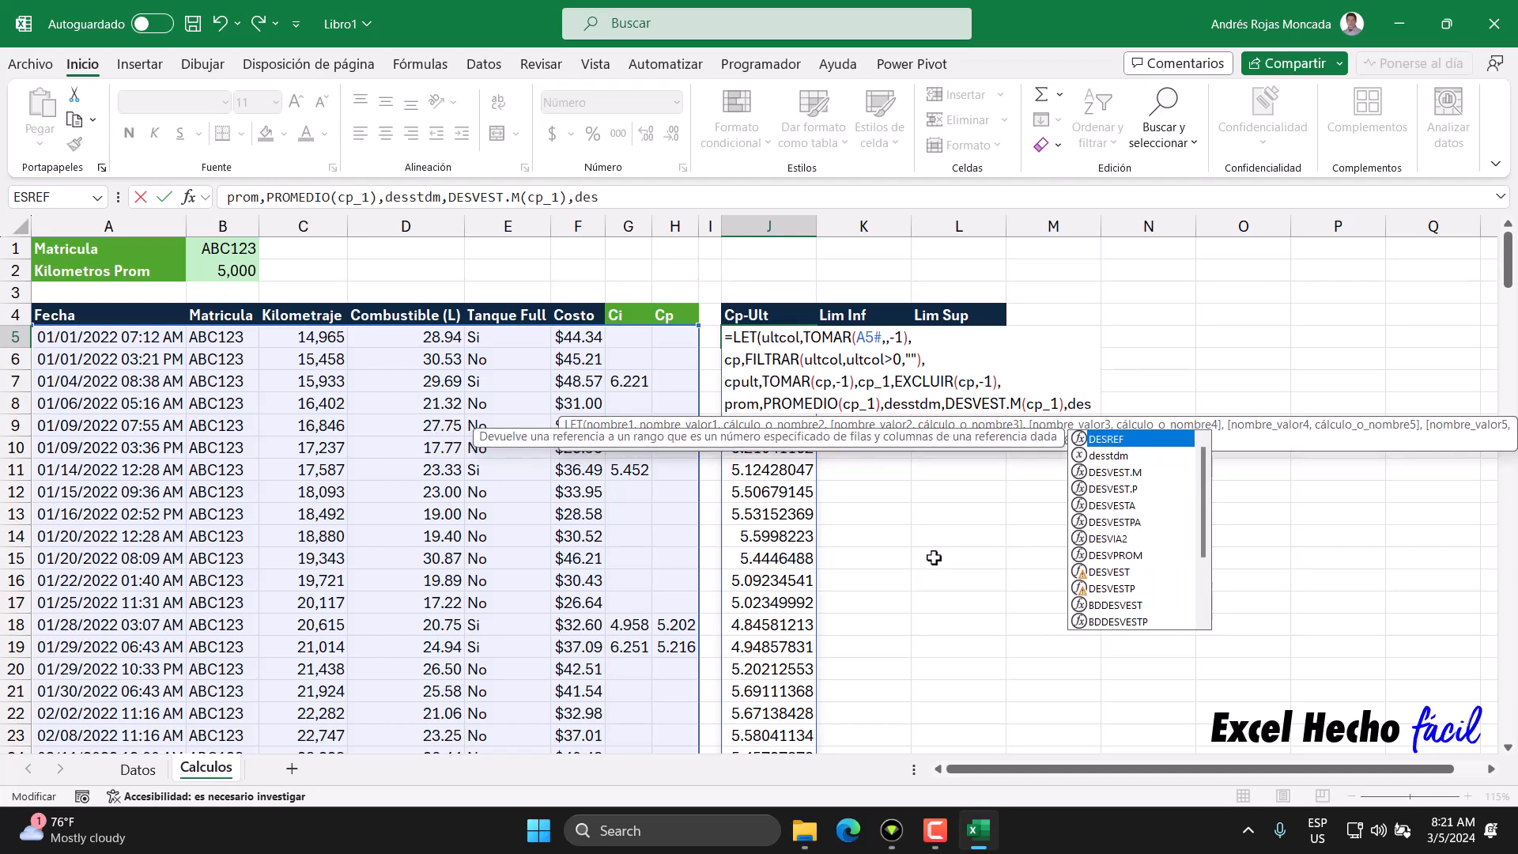
{"action": "type", "text": ")"}
{"action": "key", "text": "Return"}
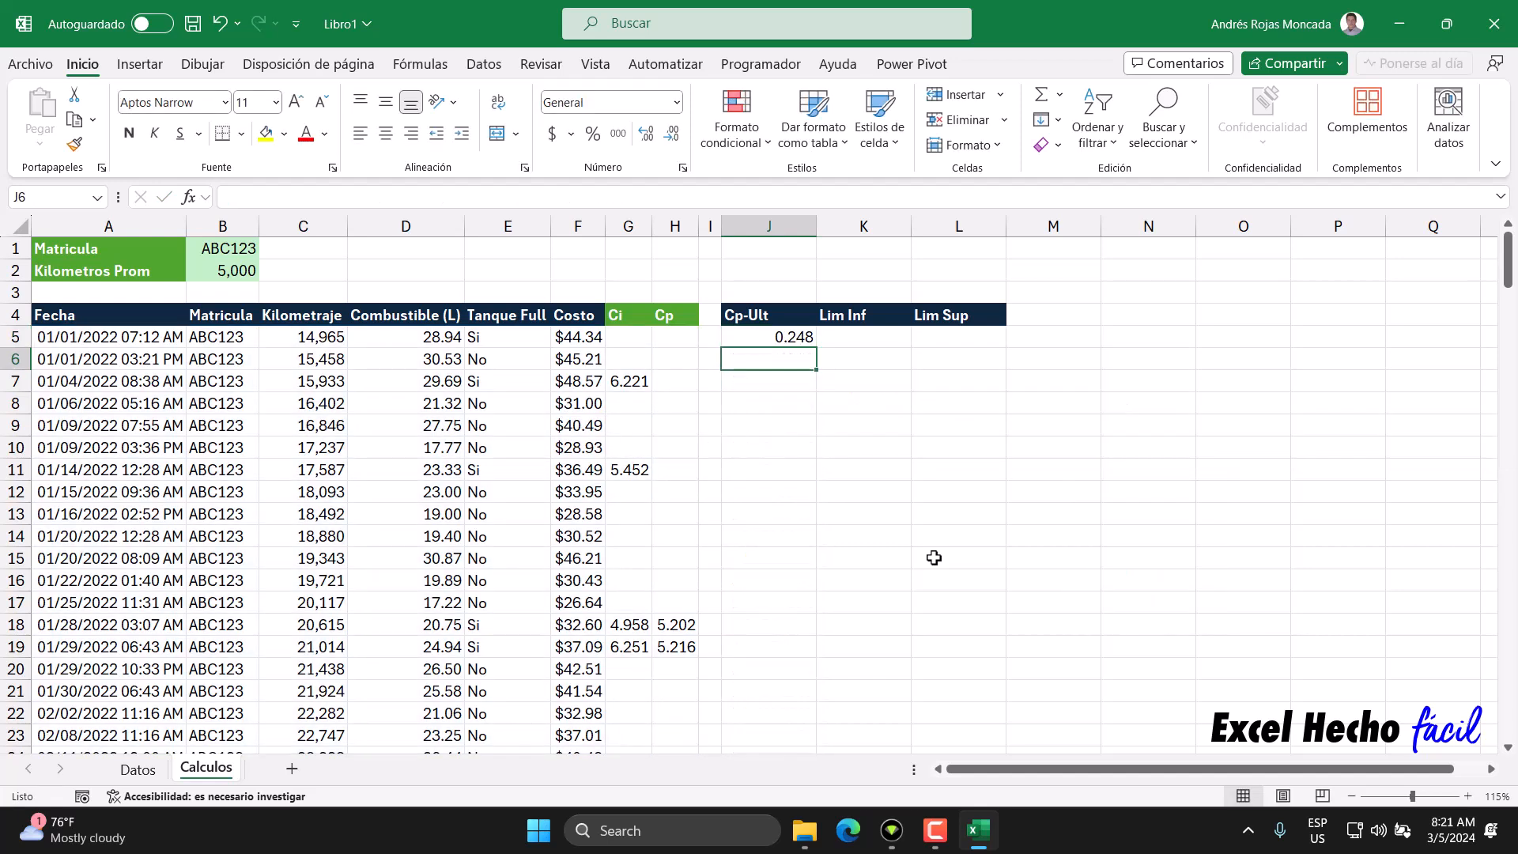
Remove the returned desstdm and closing parenthesis from the J5 LET formula and start a new formula line.
{"action": "left_click", "coordinate": [791, 338]}
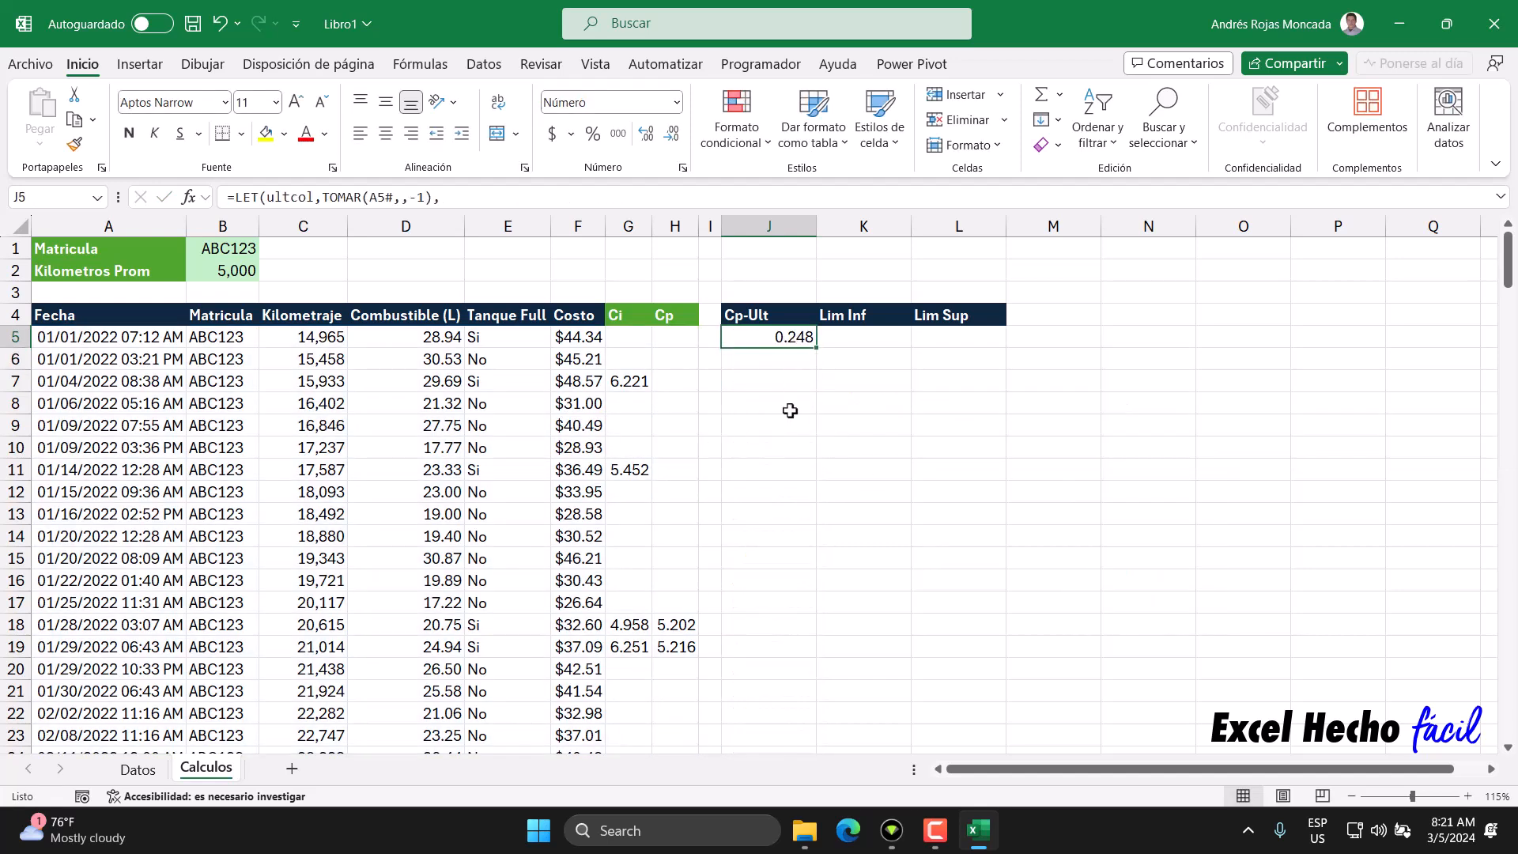
{"action": "key", "text": "F2"}
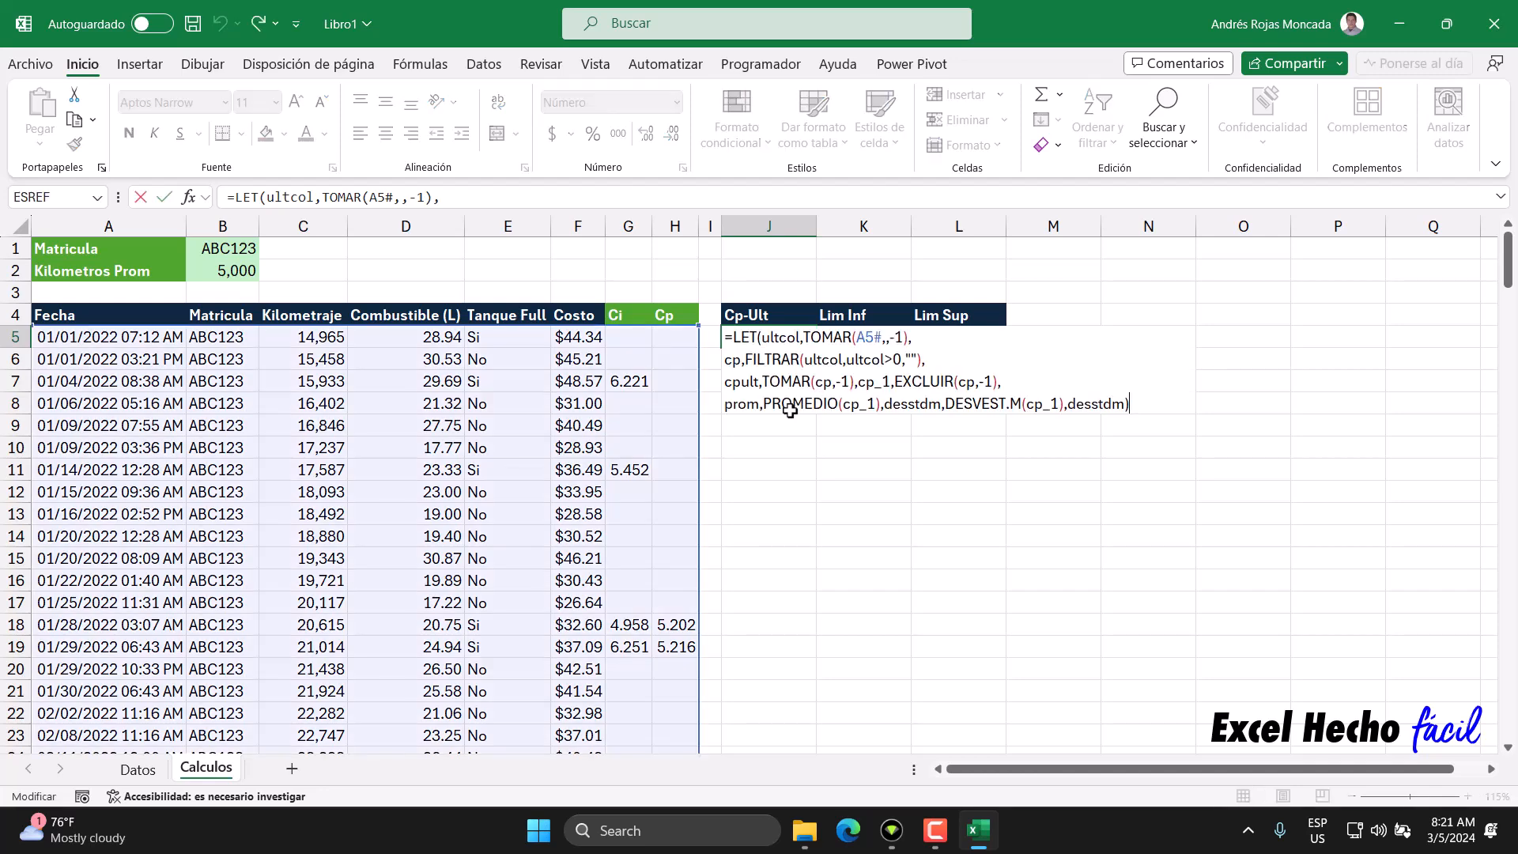
{"action": "key", "text": "BackSpace"}
{"action": "key", "text": "BackSpace"}
{"action": "key", "text": "BackSpace"}
{"action": "key", "text": "BackSpace"}
{"action": "key", "text": "BackSpace"}
{"action": "key", "text": "BackSpace"}
{"action": "key", "text": "BackSpace"}
{"action": "key", "text": "BackSpace"}
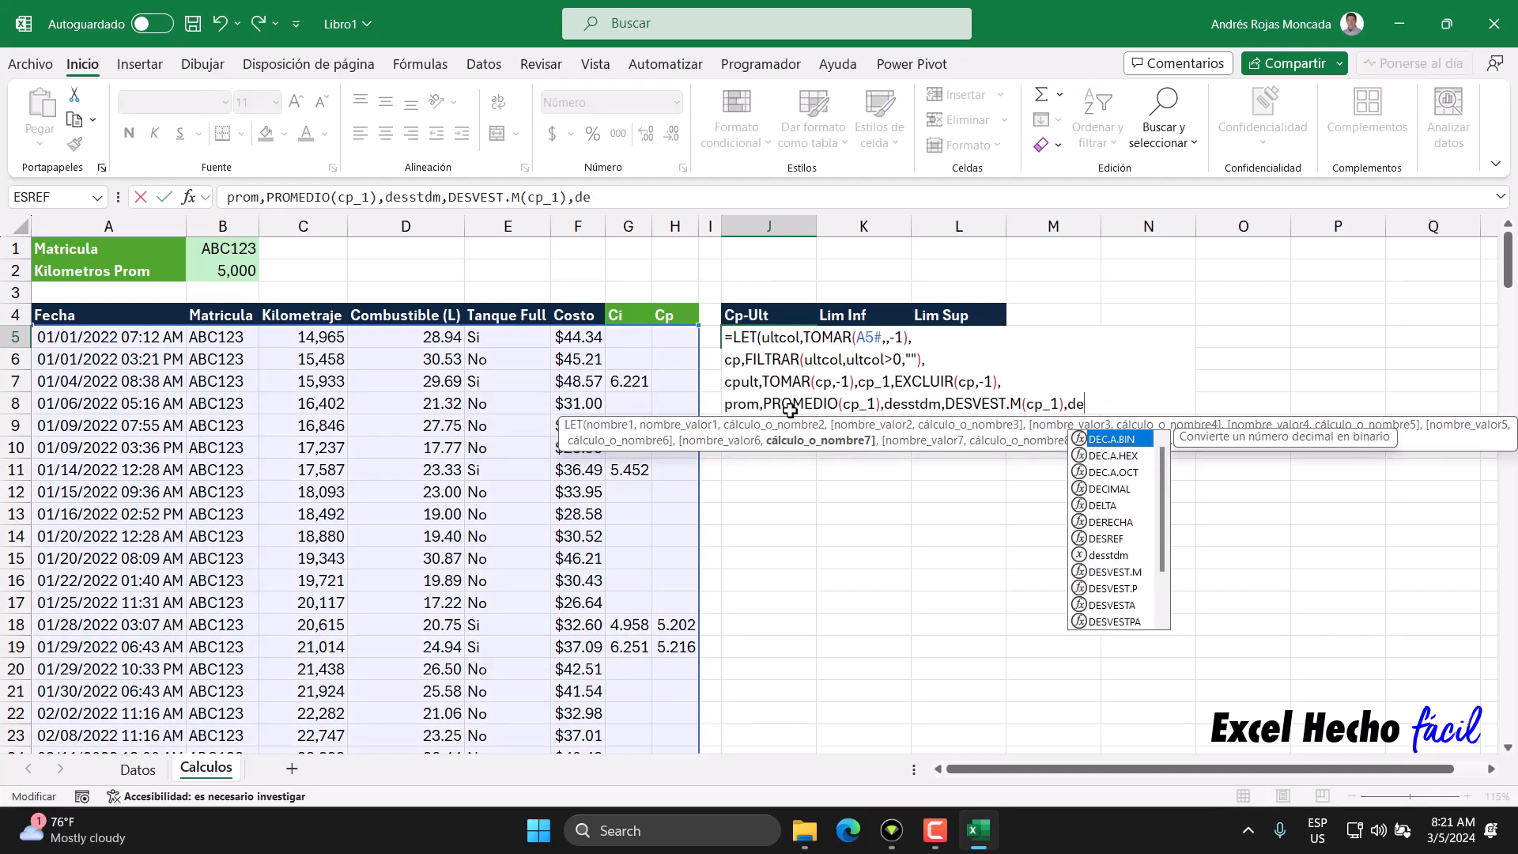
{"action": "key", "text": "alt+Return"}
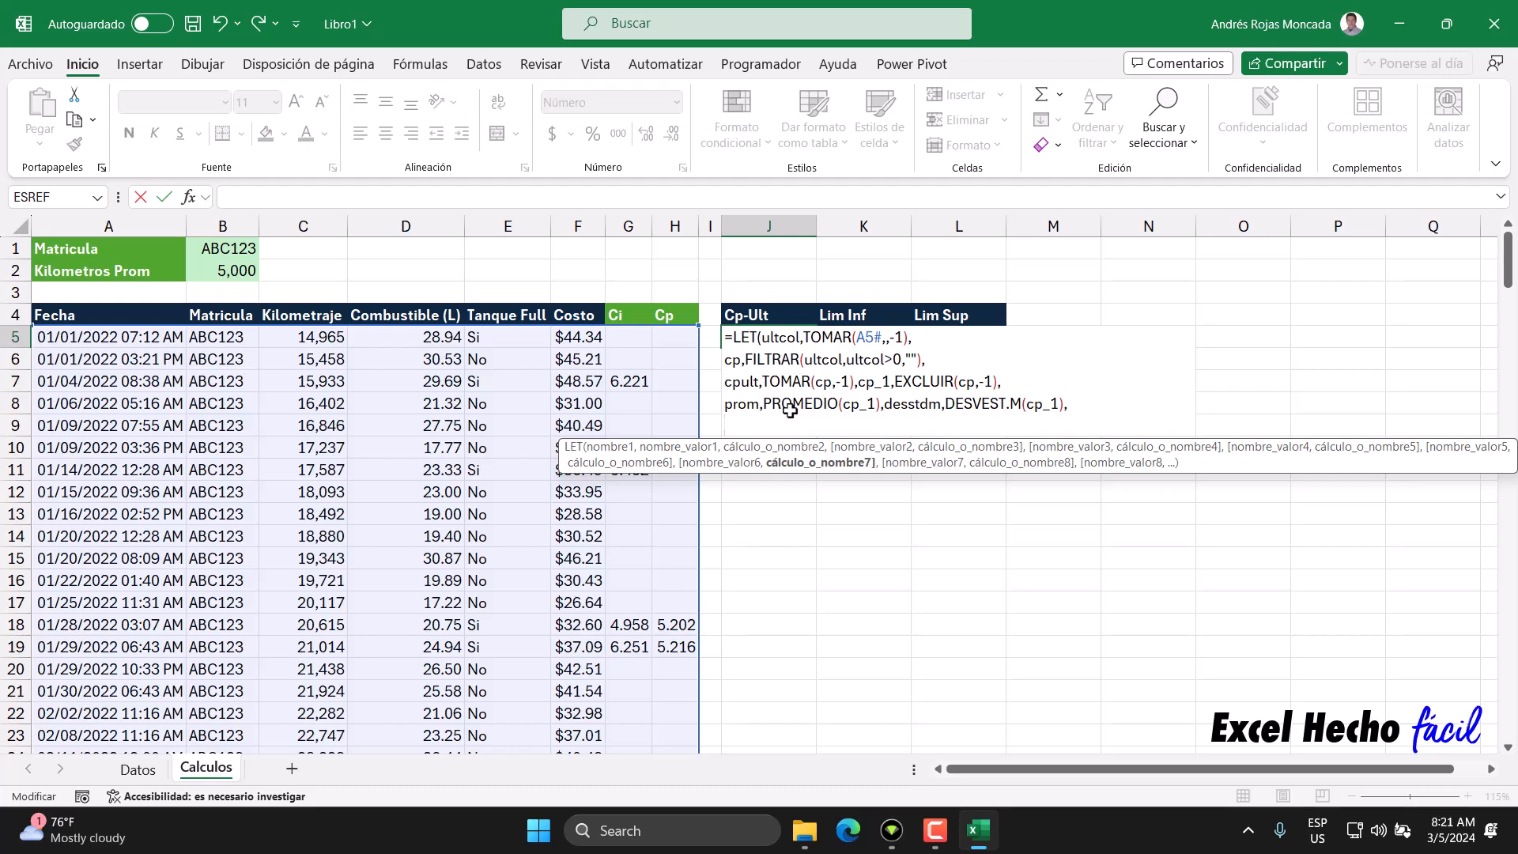
Begin an APILARH result on the new formula line with cpult and the lower limit prom-(2*desstdm).
{"action": "type", "text": "apil"}
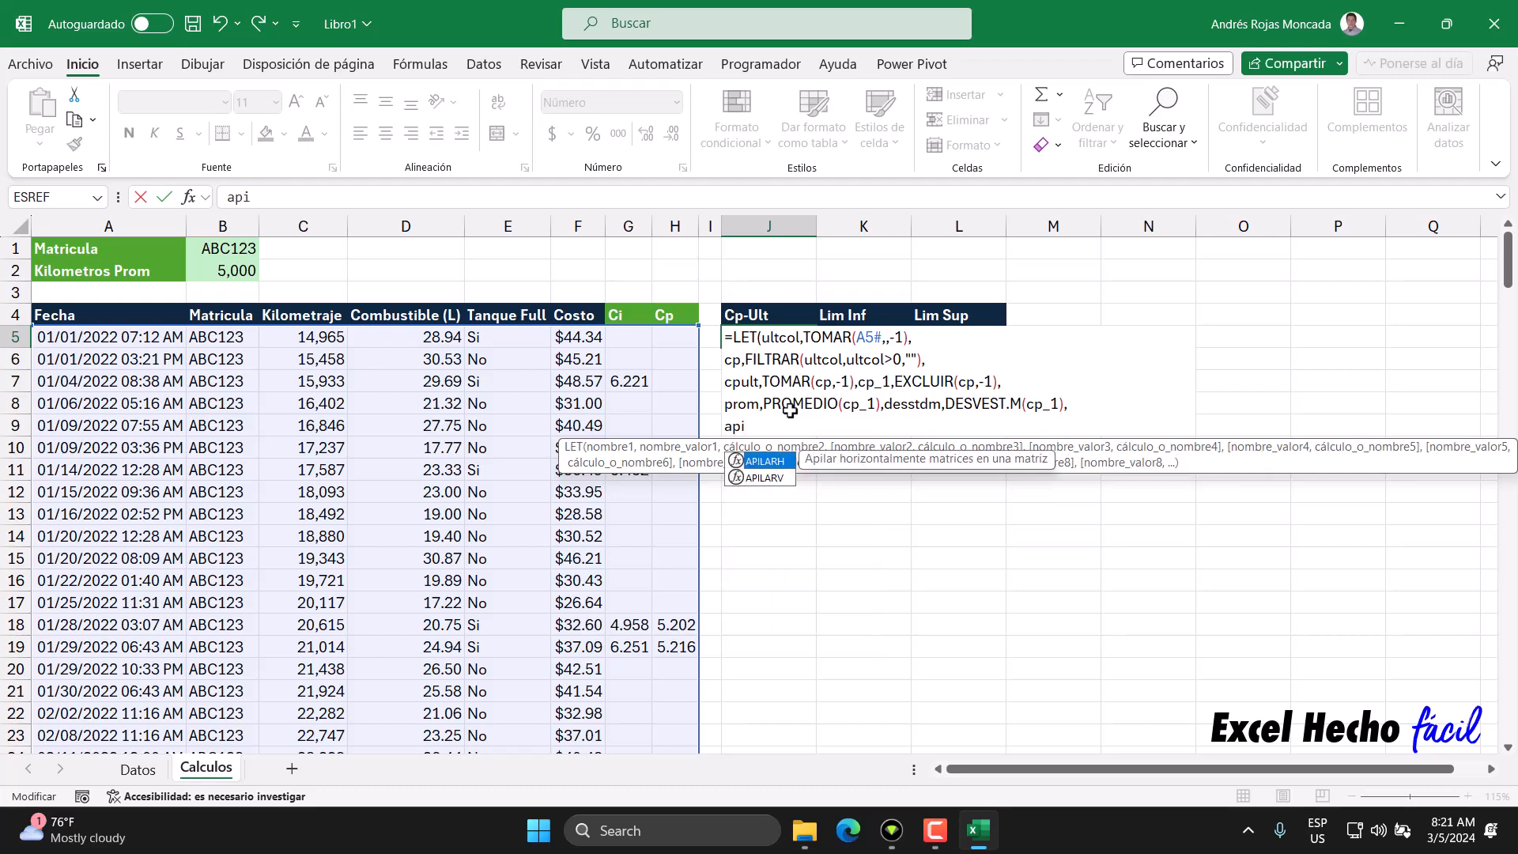
{"action": "key", "text": "Tab"}
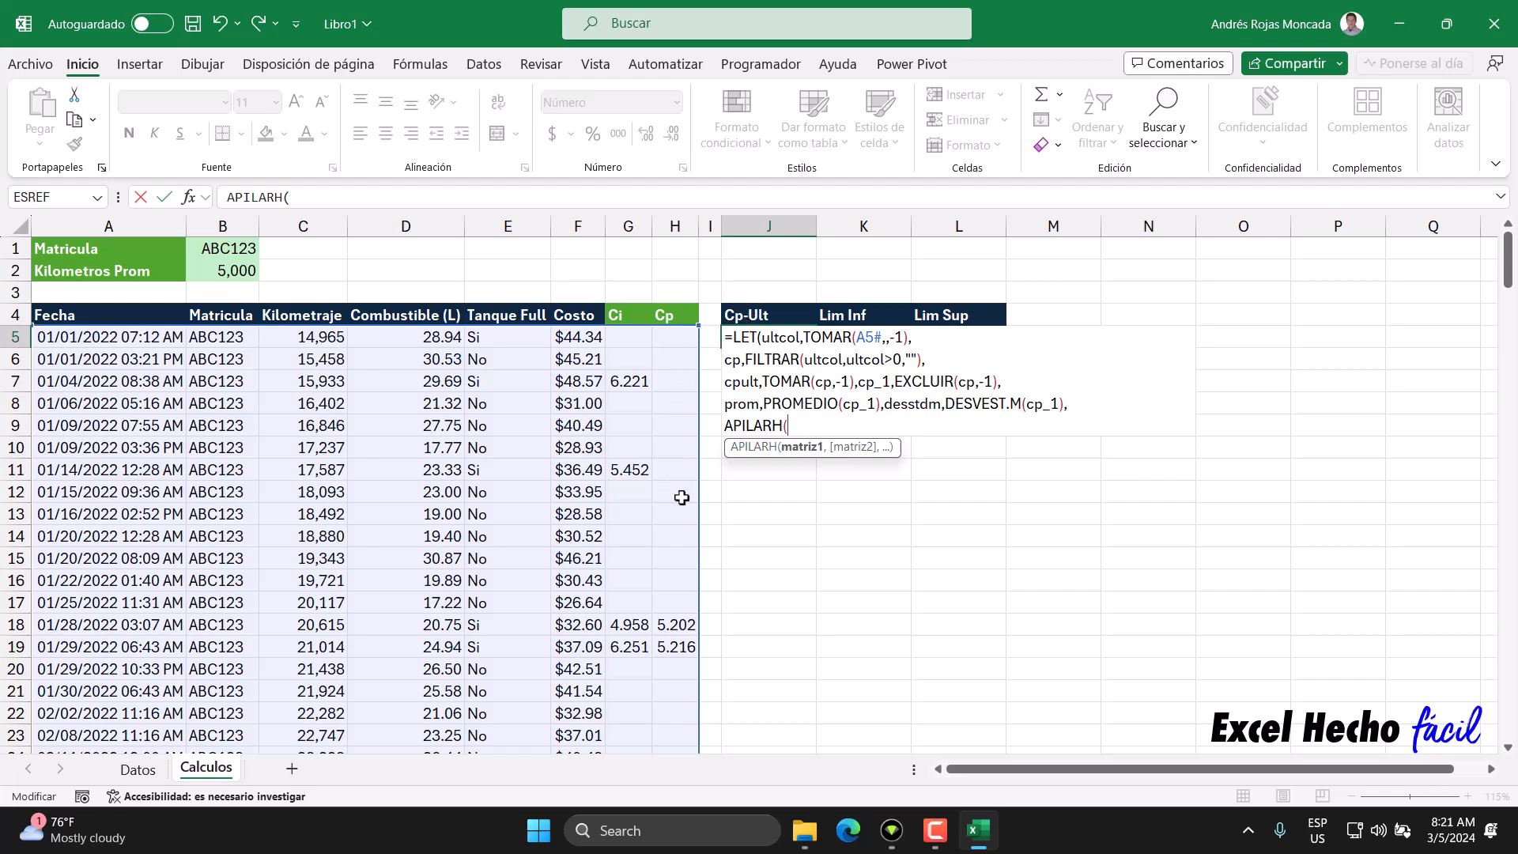
{"action": "type", "text": "cpult,"}
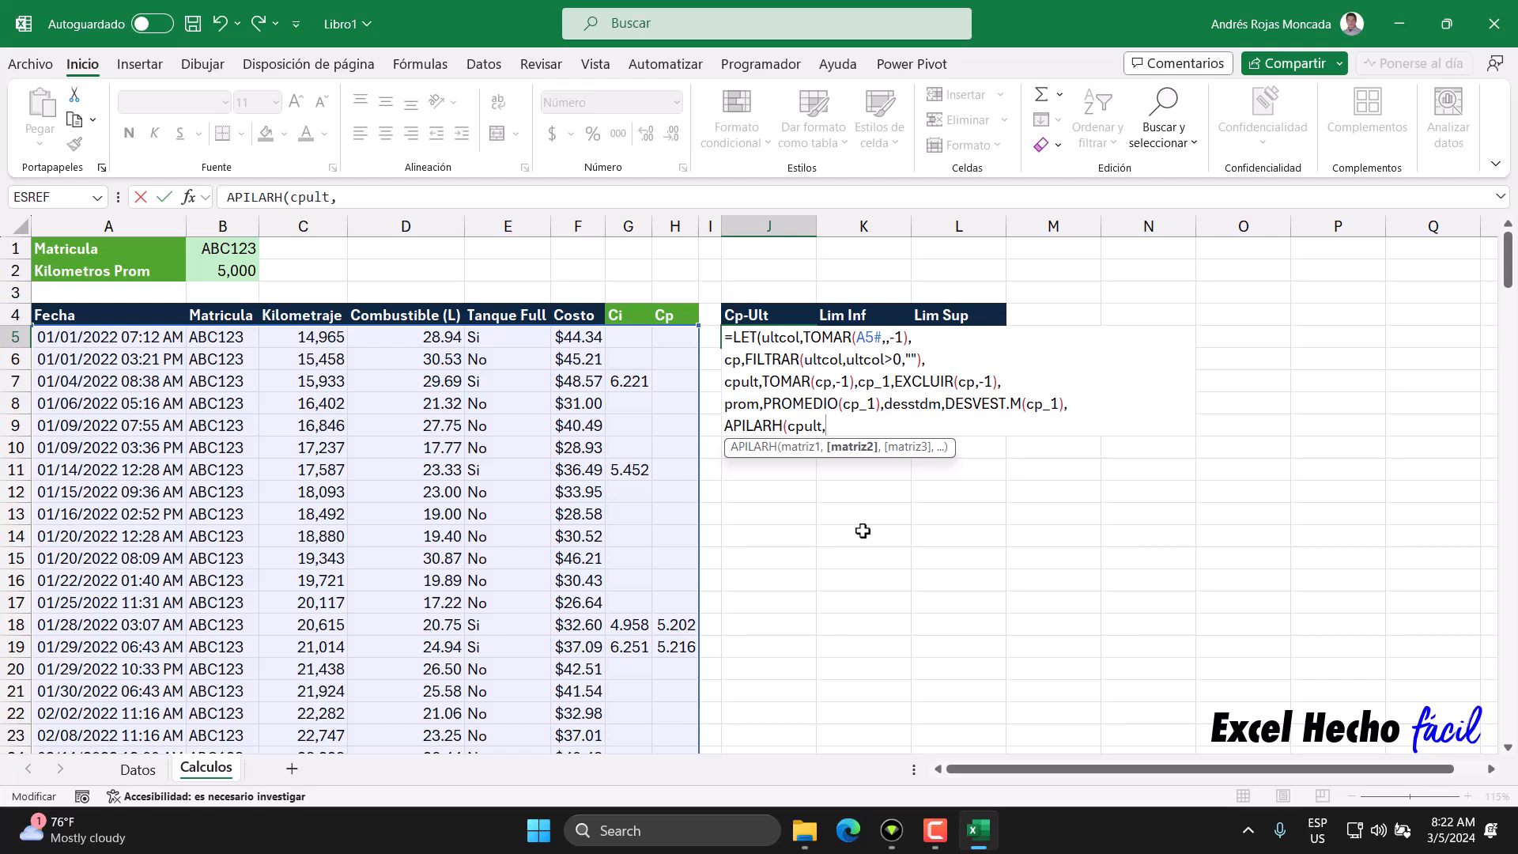
{"action": "type", "text": "pro"}
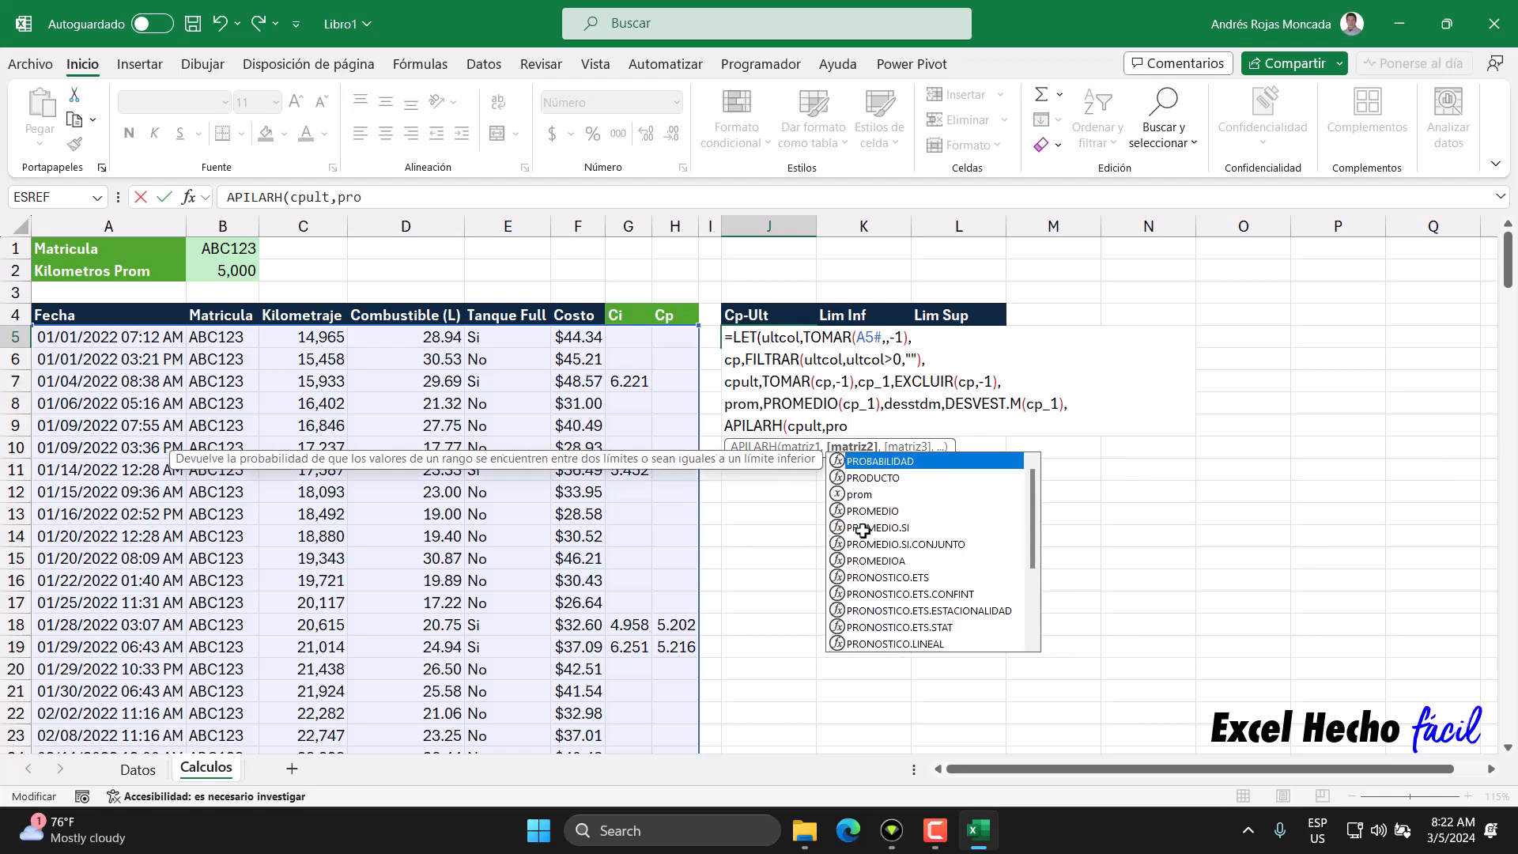
{"action": "type", "text": "m"}
{"action": "key", "text": "Escape"}
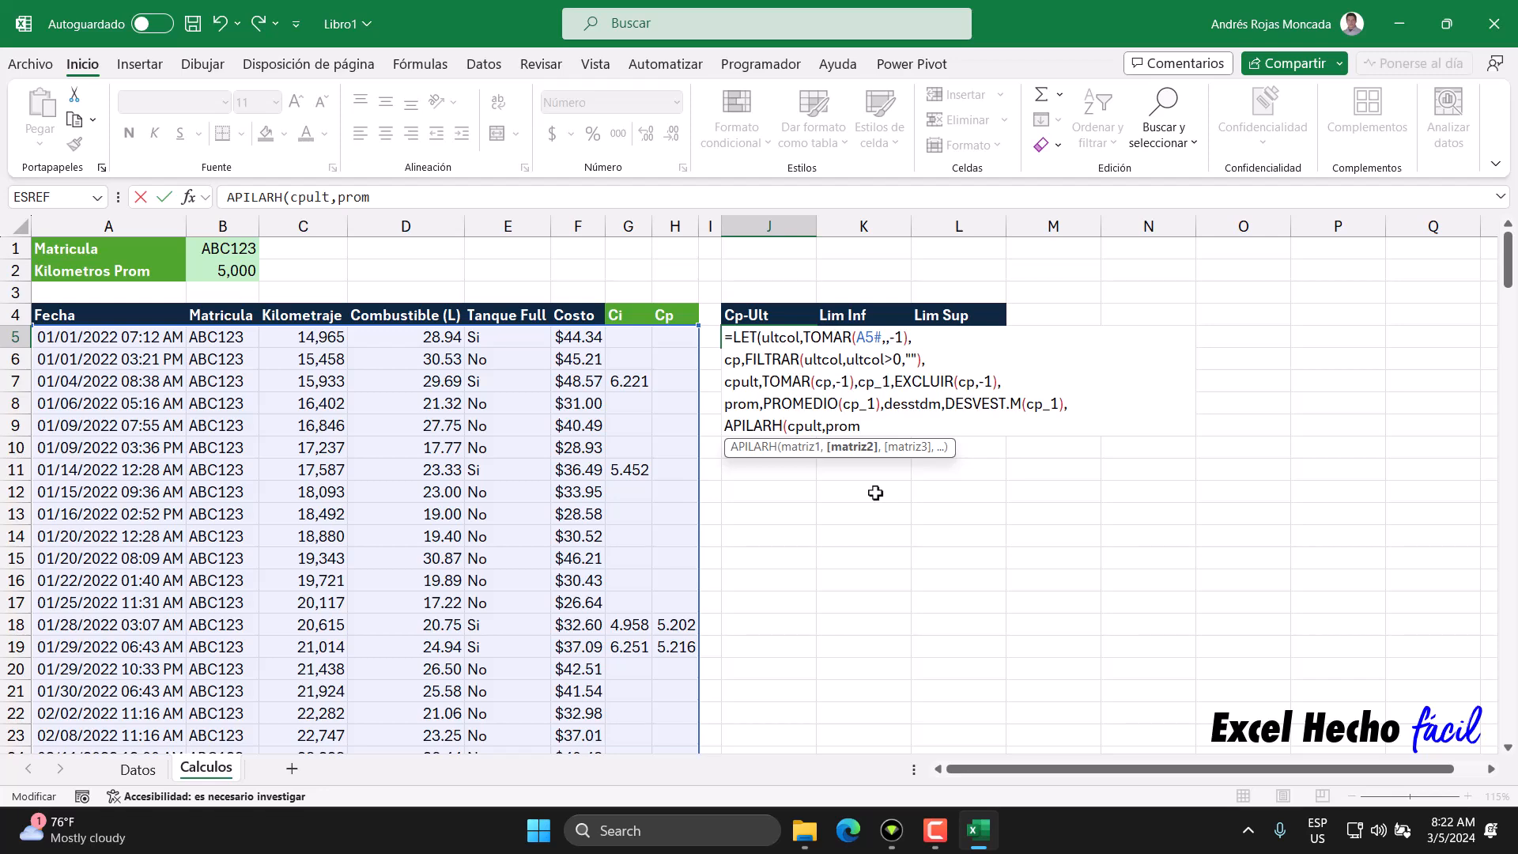
{"action": "type", "text": "-(2*desstdm"}
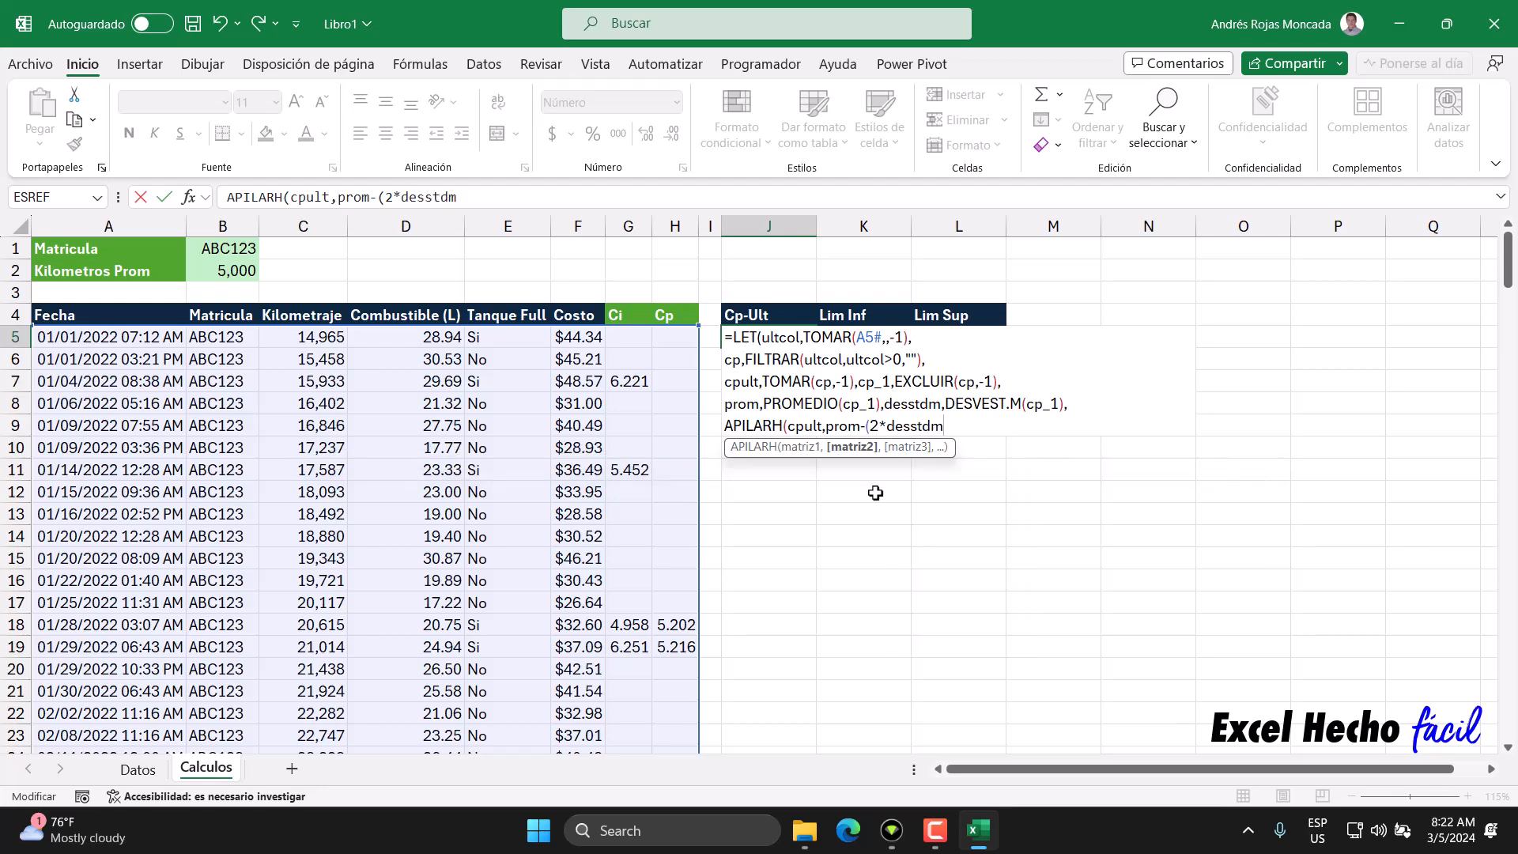
{"action": "type", "text": ")"}
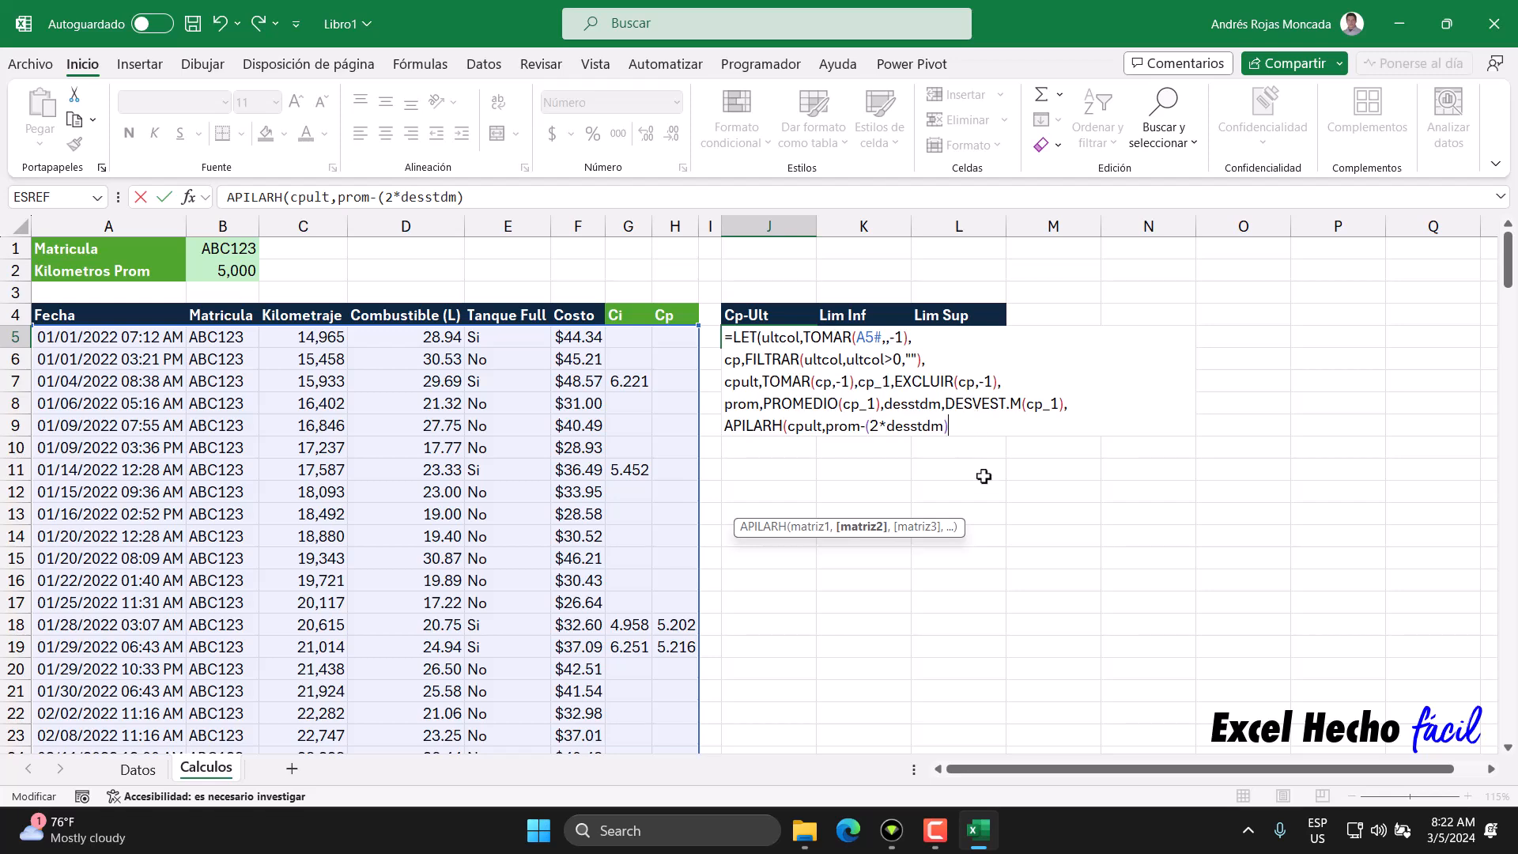
Add the upper limit prom+(2*desstdm) as the third APILARH argument, close the LET formula and enter it.
{"action": "type", "text": ","}
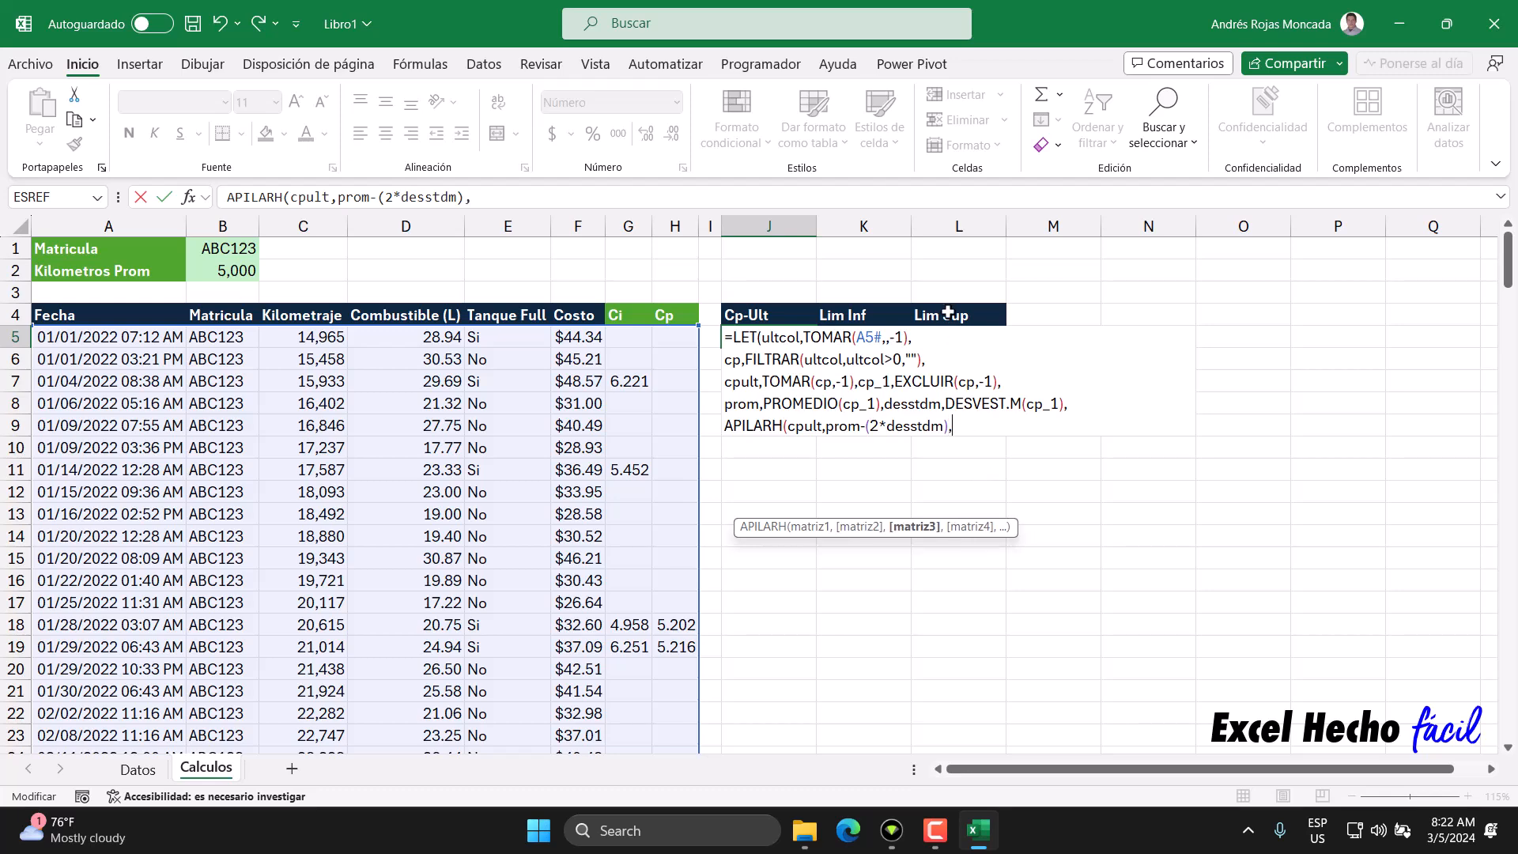
{"action": "type", "text": "prom+(2*desstdm"}
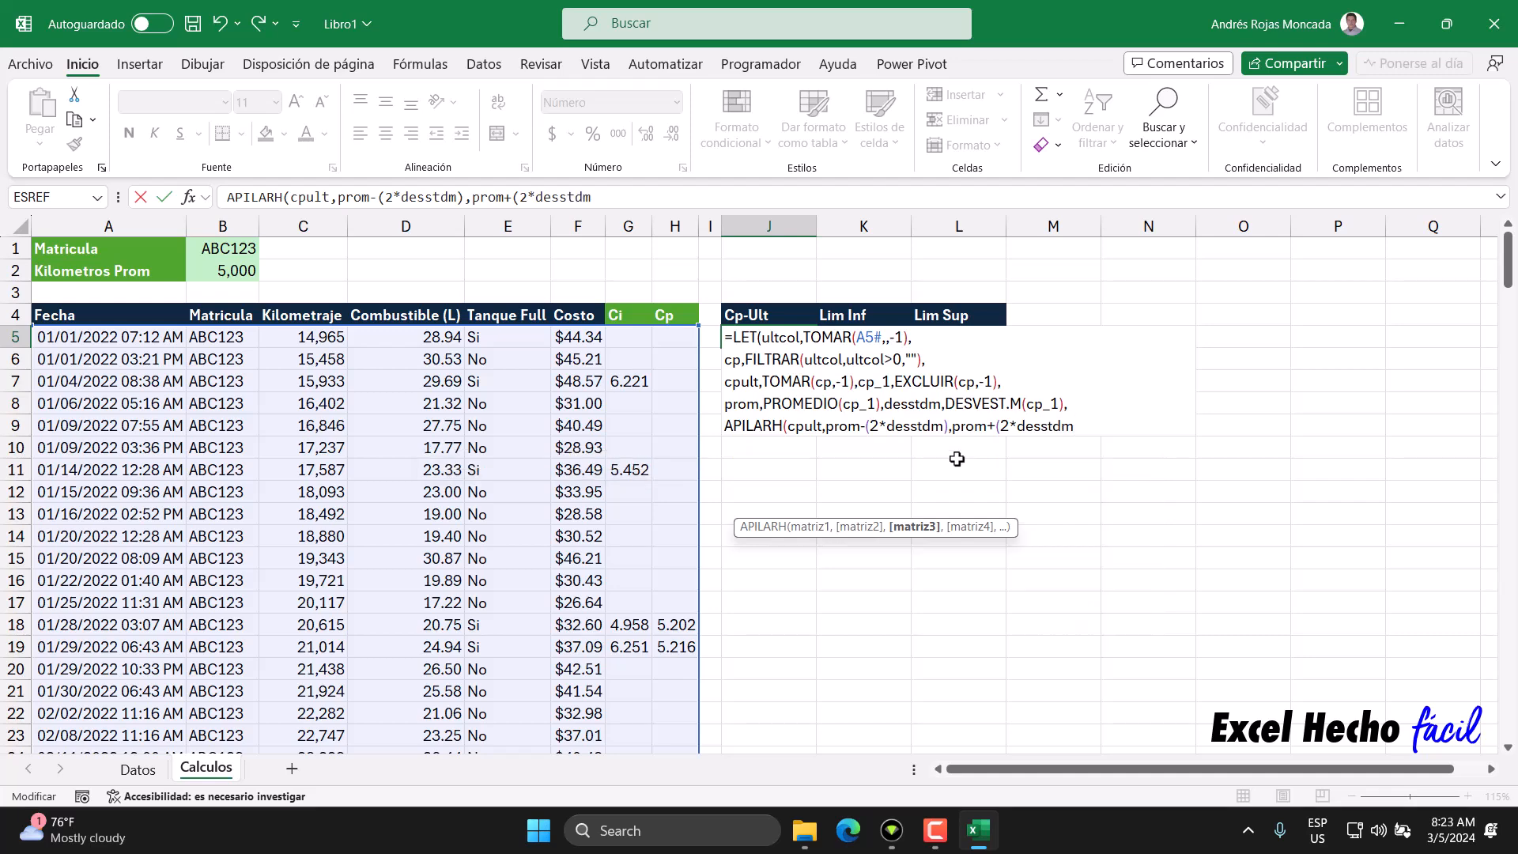
{"action": "type", "text": ")))"}
{"action": "key", "text": "Return"}
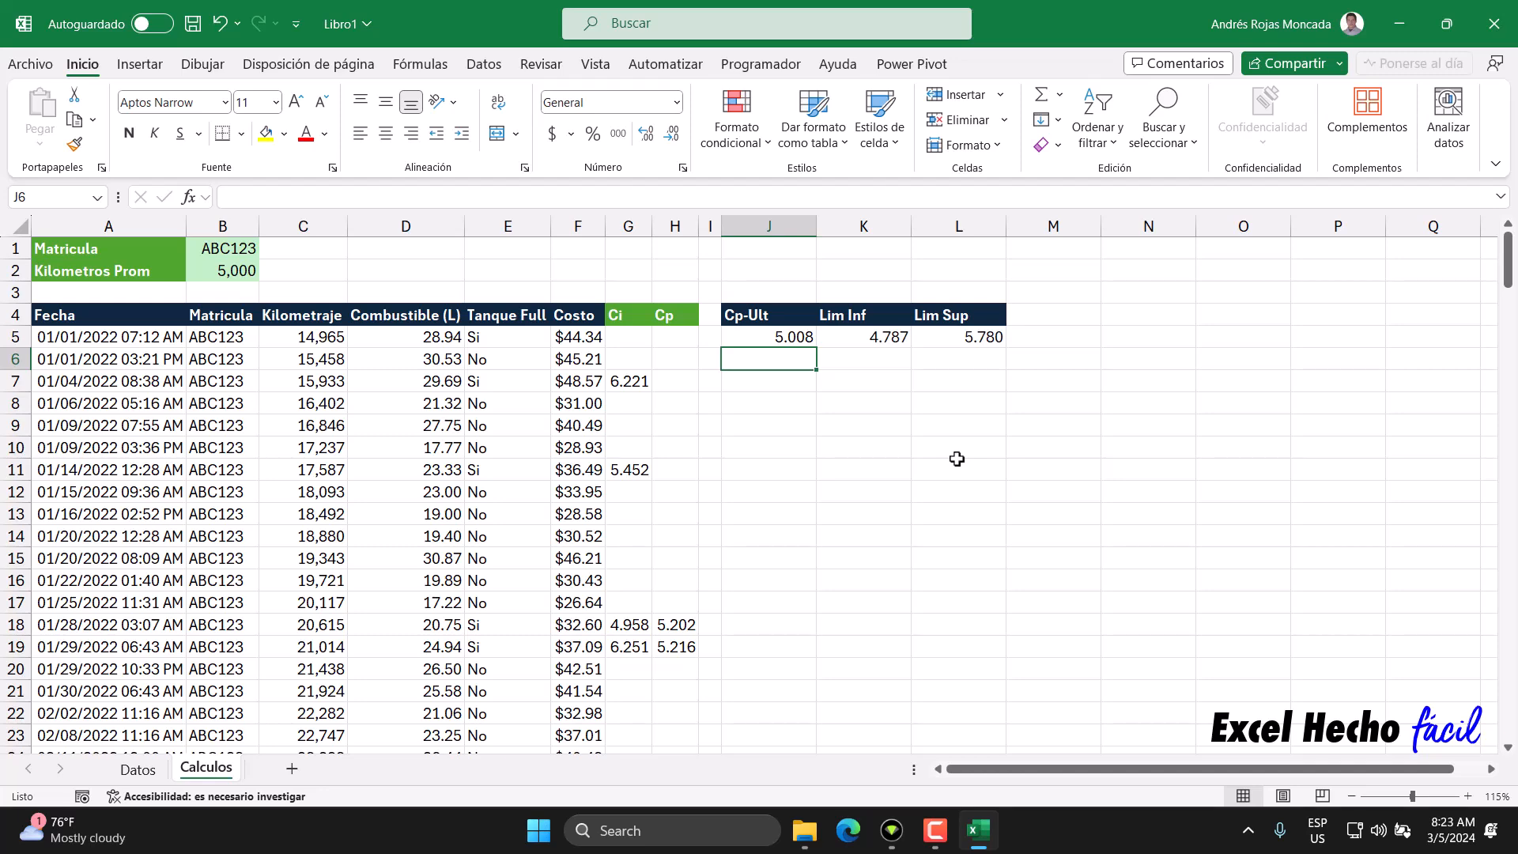
Compare the Cp-Ult value in J5 with the last Cp value at the end of column H.
{"action": "left_click", "coordinate": [790, 335]}
{"action": "left_click_drag", "start_coordinate": [750, 327], "coordinate": [662, 344]}
{"action": "key", "text": "ctrl+Down"}
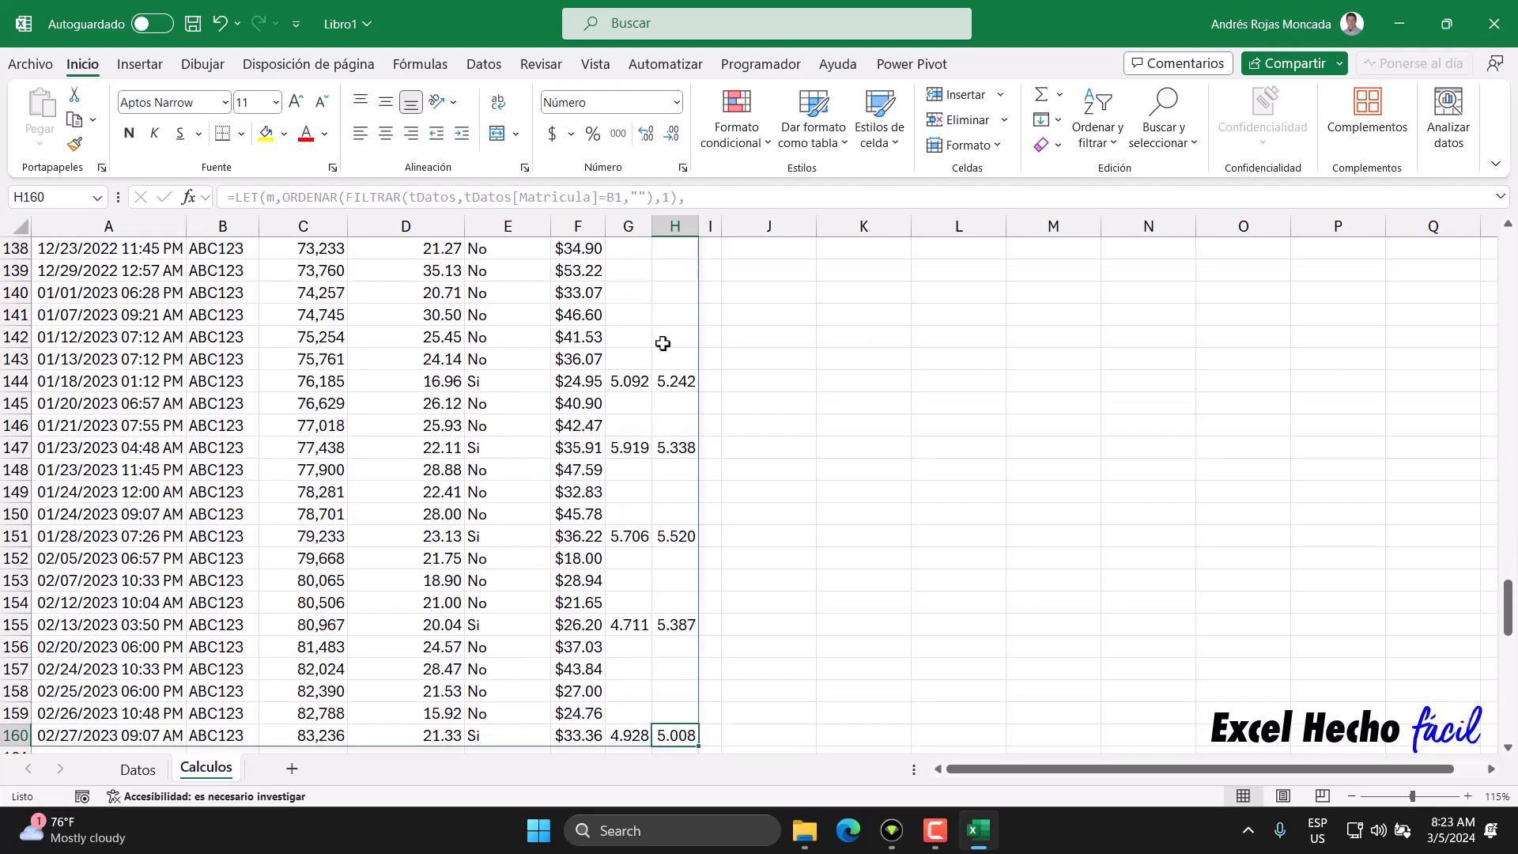
{"action": "key", "text": "ctrl+Up"}
{"action": "scroll", "coordinate": [663, 344], "scroll_direction": "up", "scroll_amount": 1}
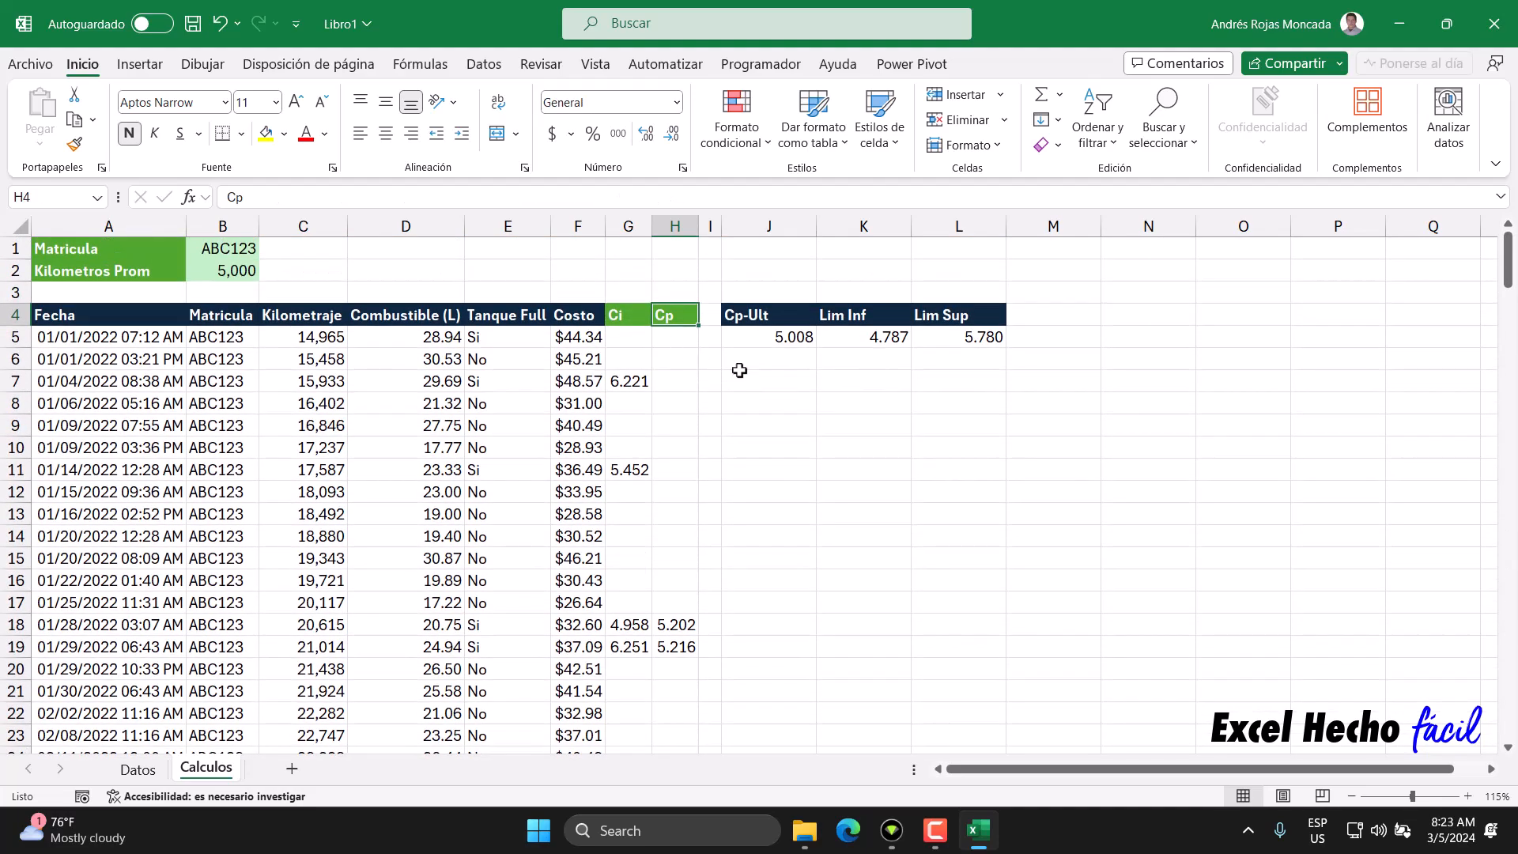
Format the Lim Inf and Lim Sup results in K5:L5 with a blue fill and bold white text.
{"action": "left_click", "coordinate": [880, 340]}
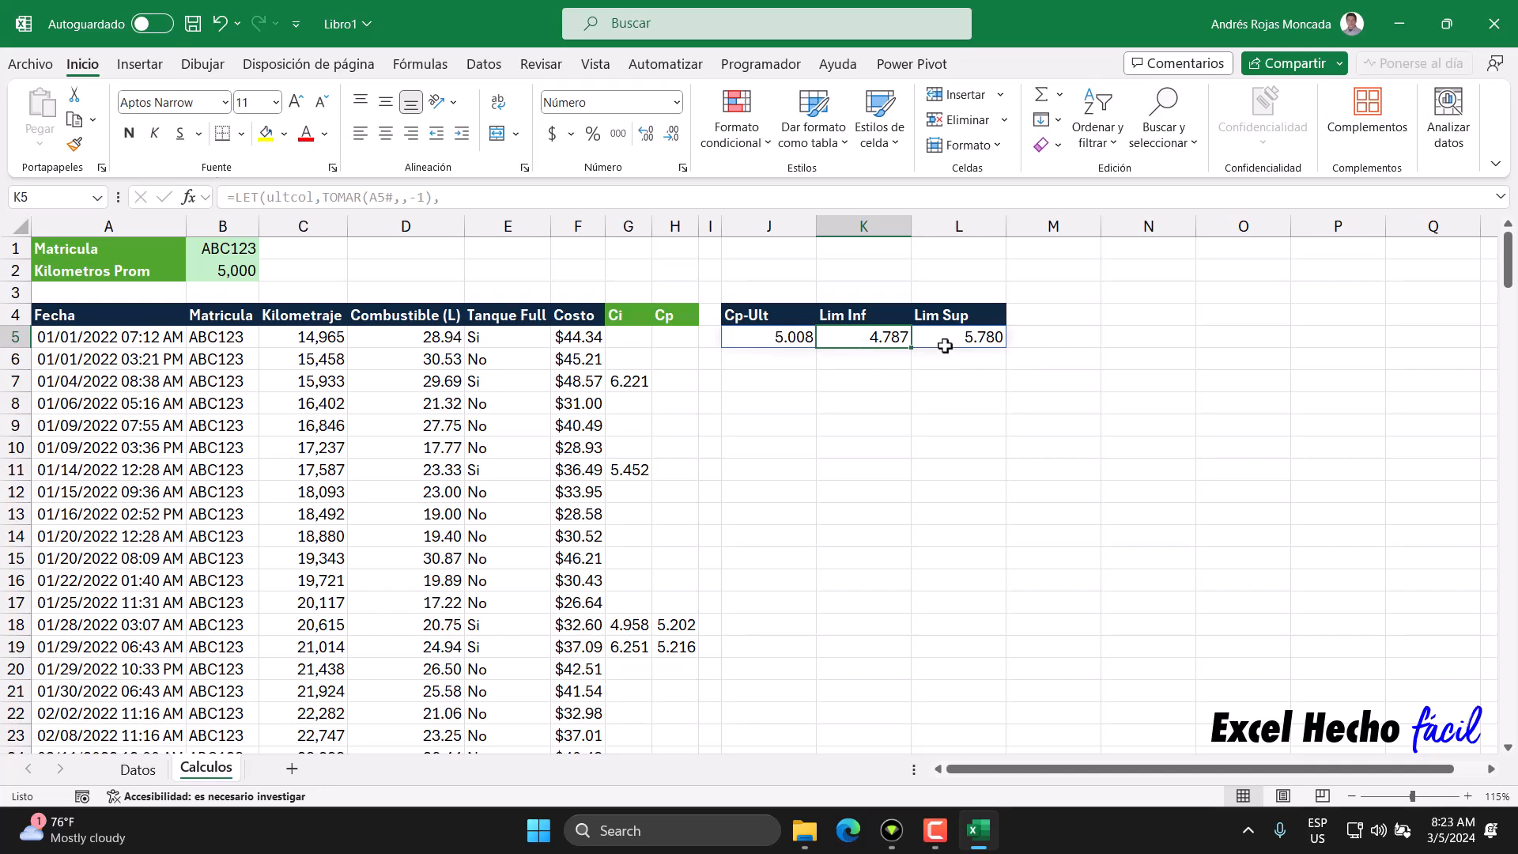
{"action": "left_click_drag", "start_coordinate": [861, 338], "coordinate": [957, 339]}
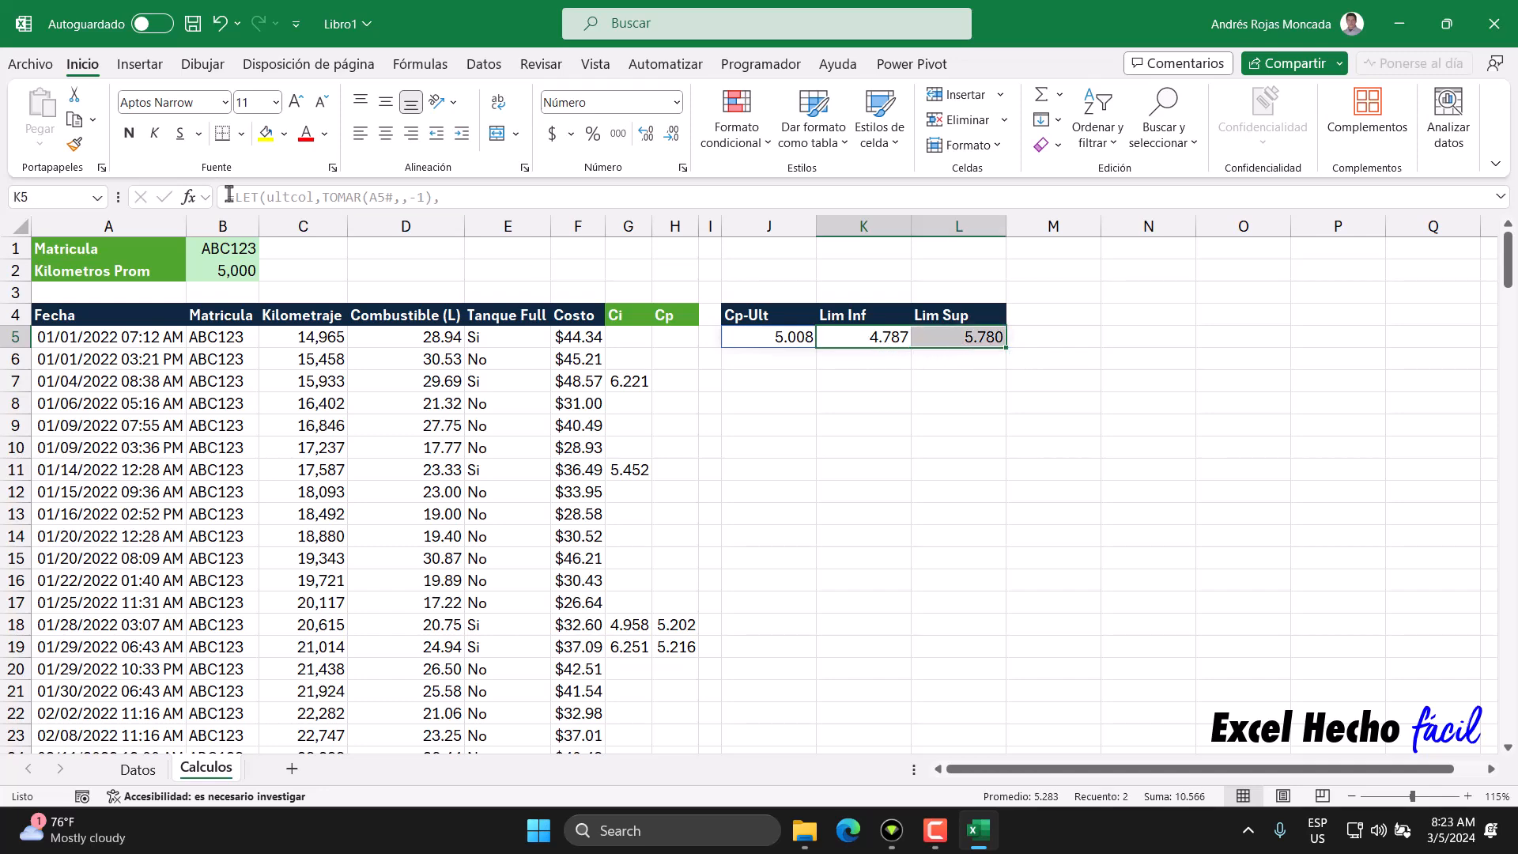
{"action": "left_click", "coordinate": [283, 134]}
{"action": "left_click", "coordinate": [374, 361]}
{"action": "left_click", "coordinate": [324, 133]}
{"action": "left_click", "coordinate": [304, 282]}
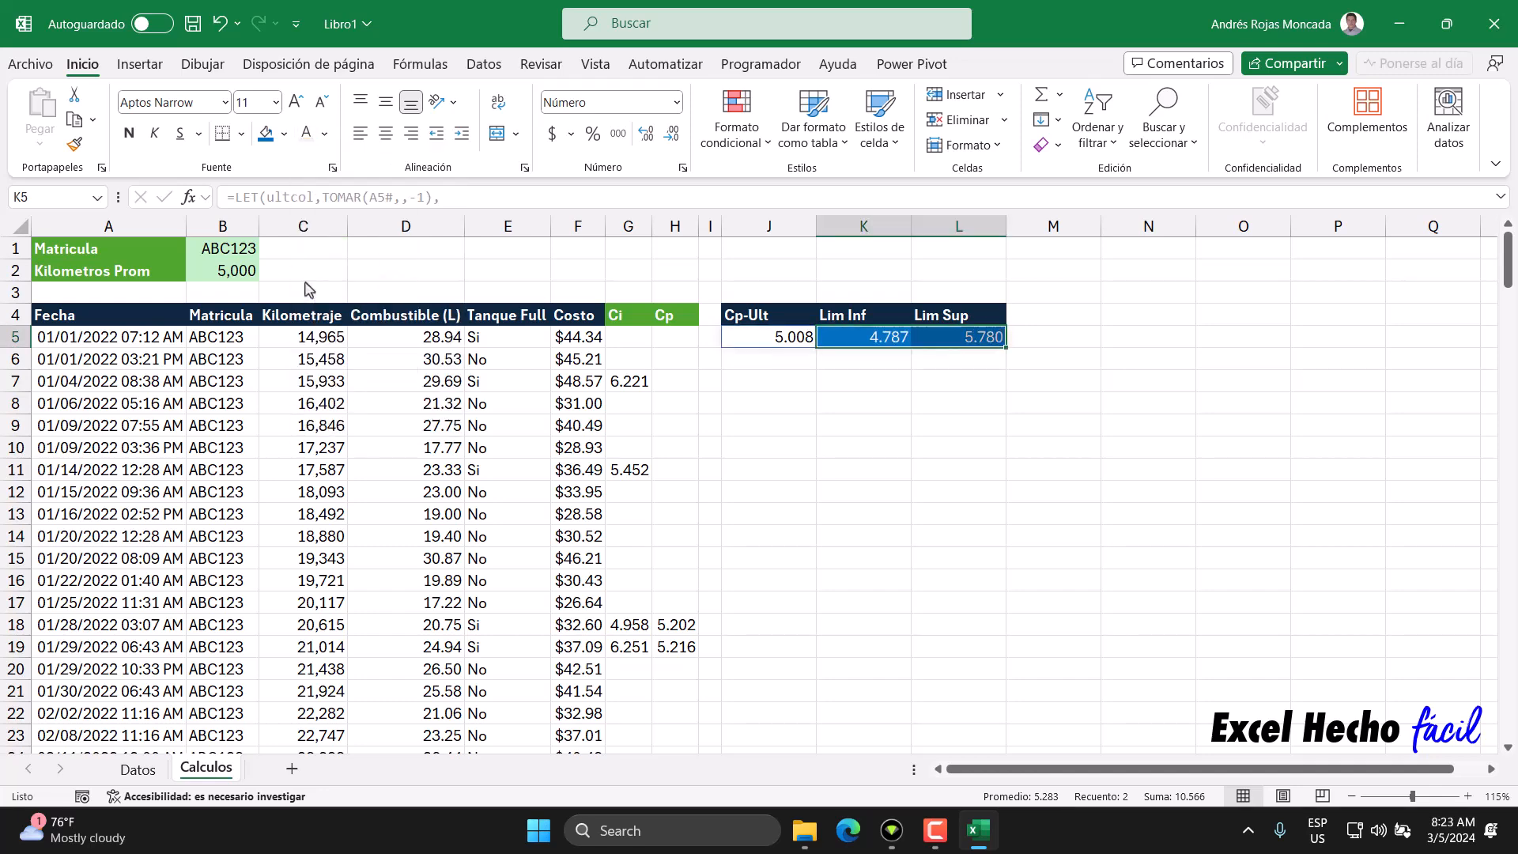
{"action": "left_click", "coordinate": [129, 132]}
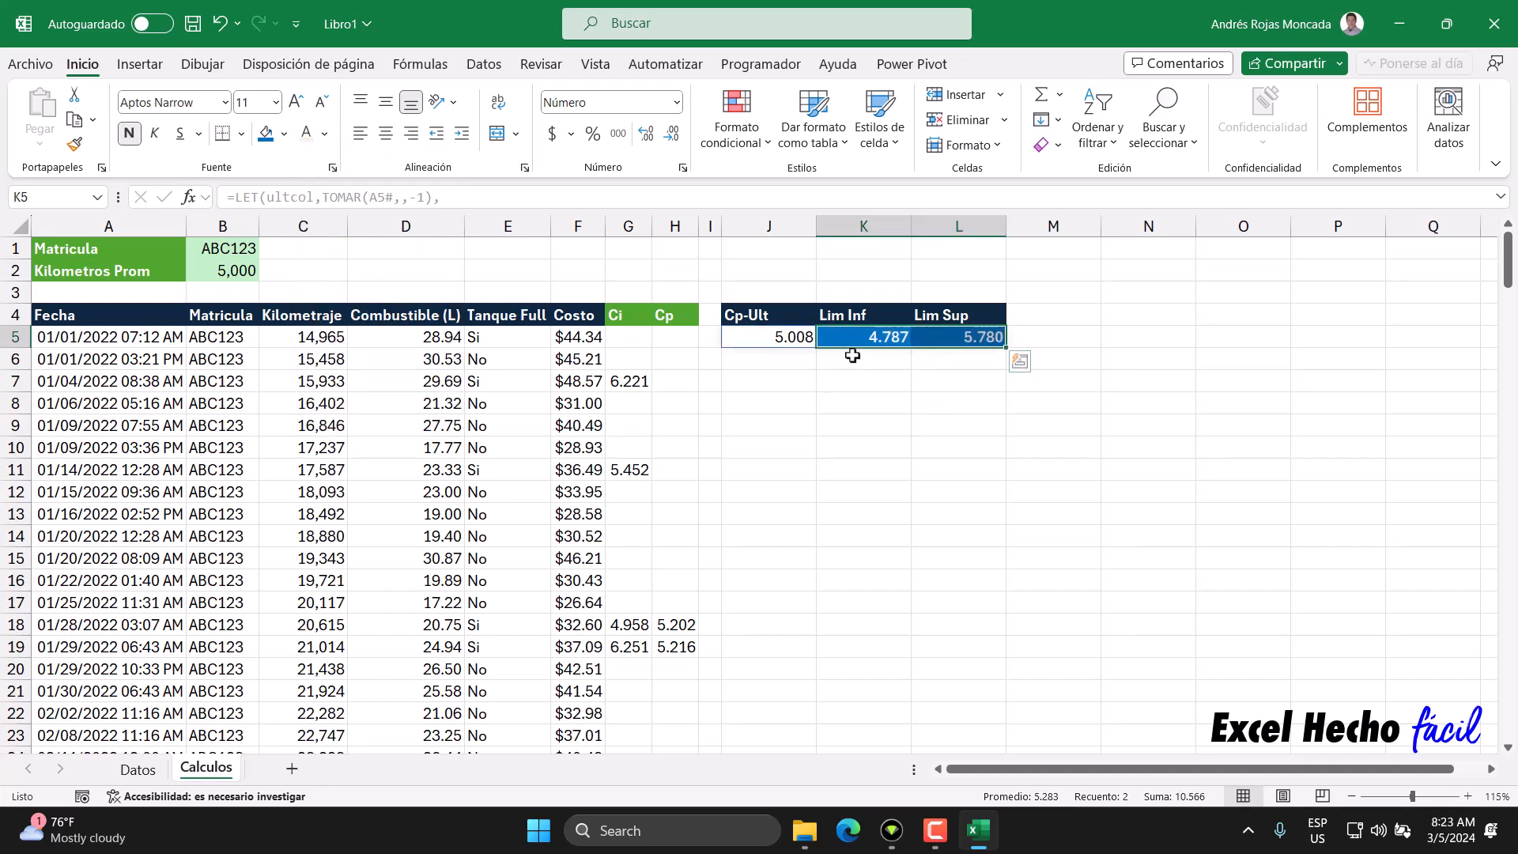
{"action": "left_click", "coordinate": [786, 347]}
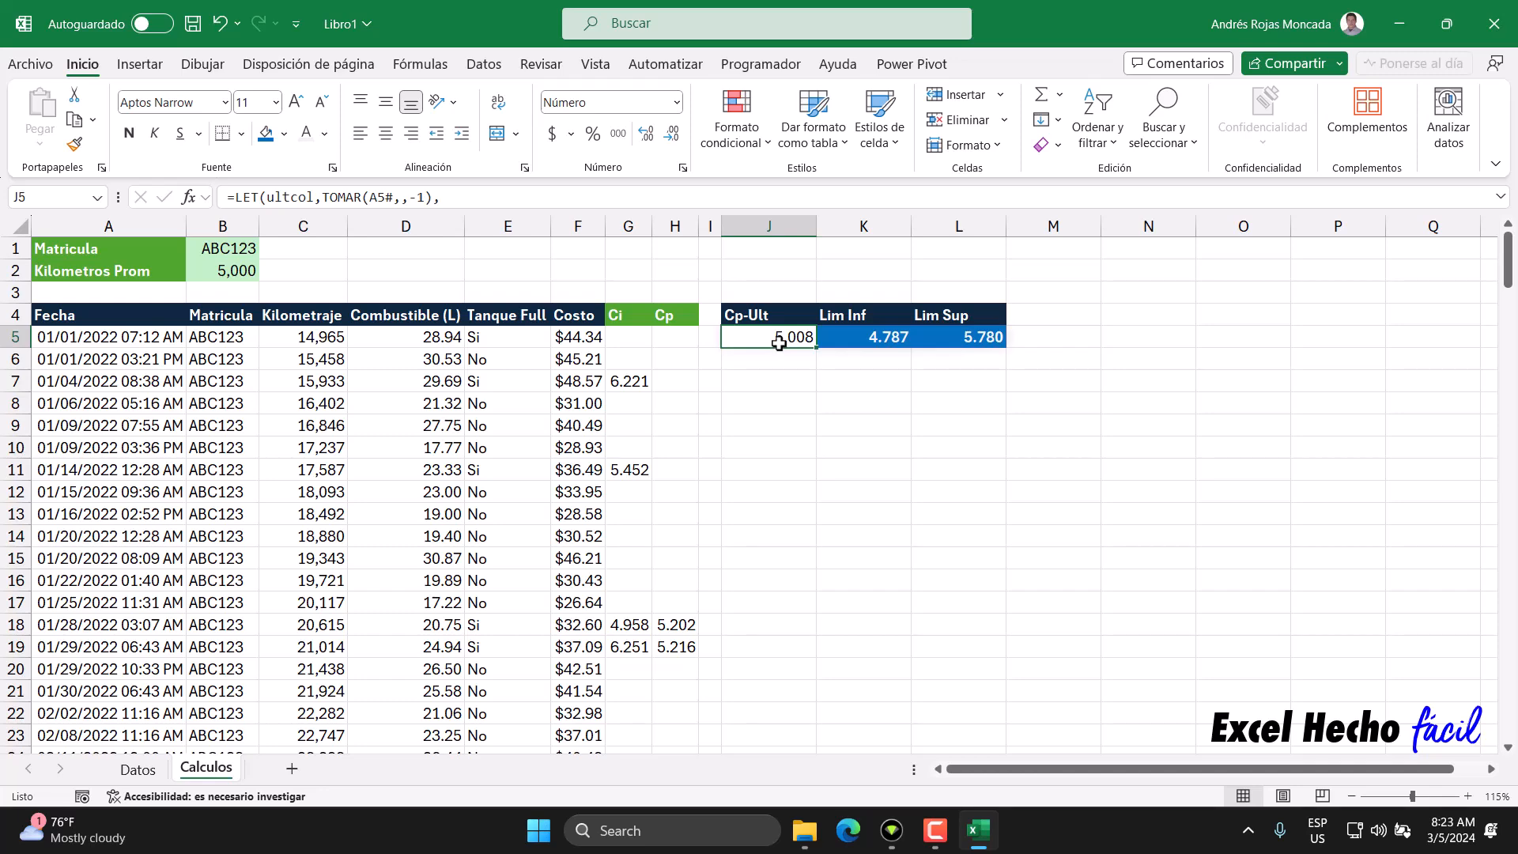
{"action": "left_click", "coordinate": [862, 341]}
{"action": "left_click", "coordinate": [950, 345]}
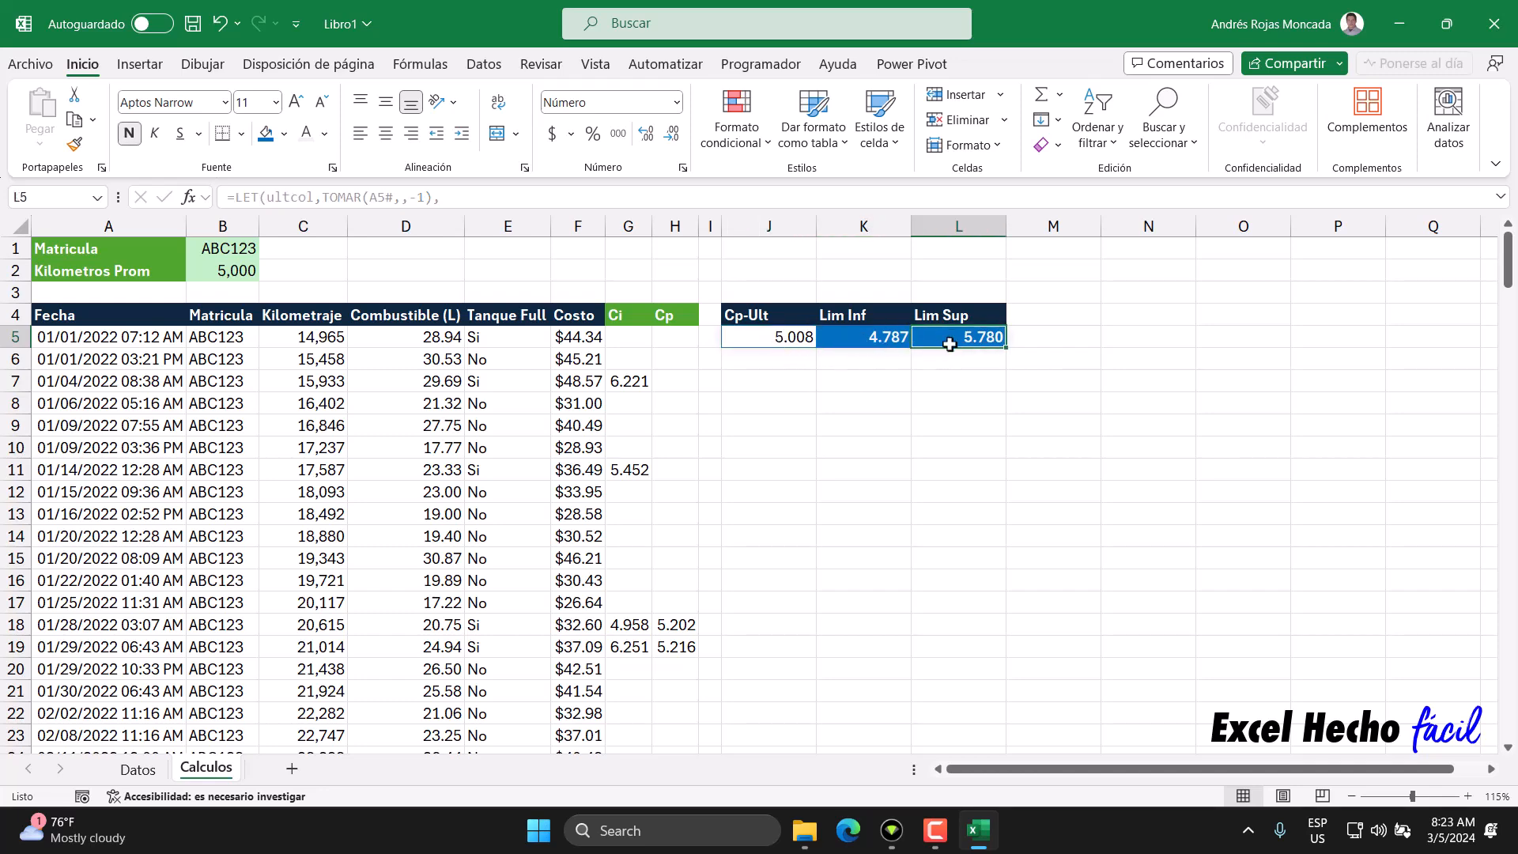
{"action": "left_click", "coordinate": [785, 346]}
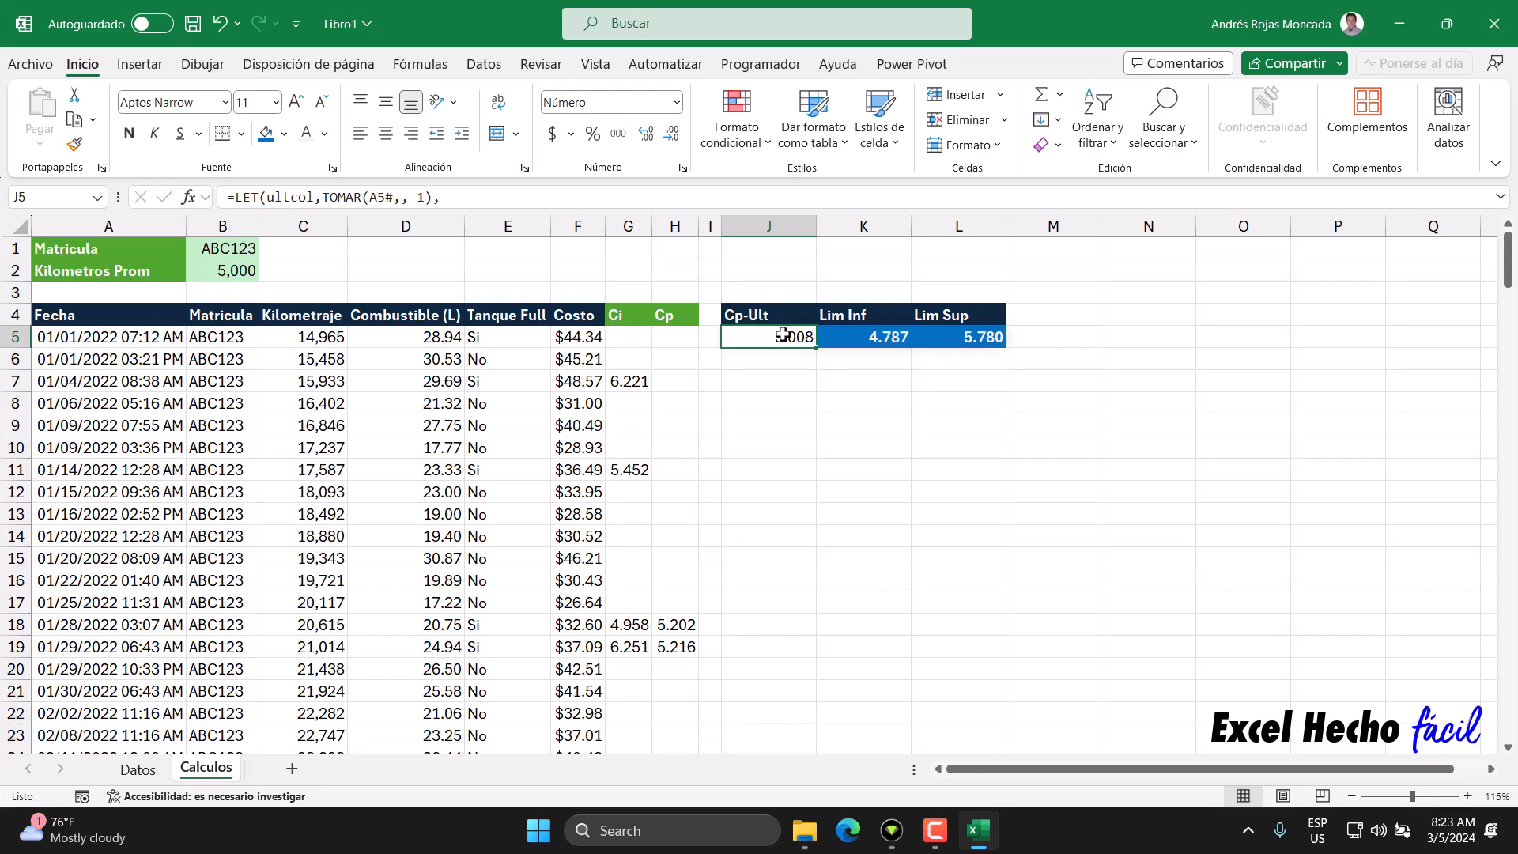
Enter the label "Formula compilada" in L7 and right-align it.
{"action": "left_click", "coordinate": [974, 378]}
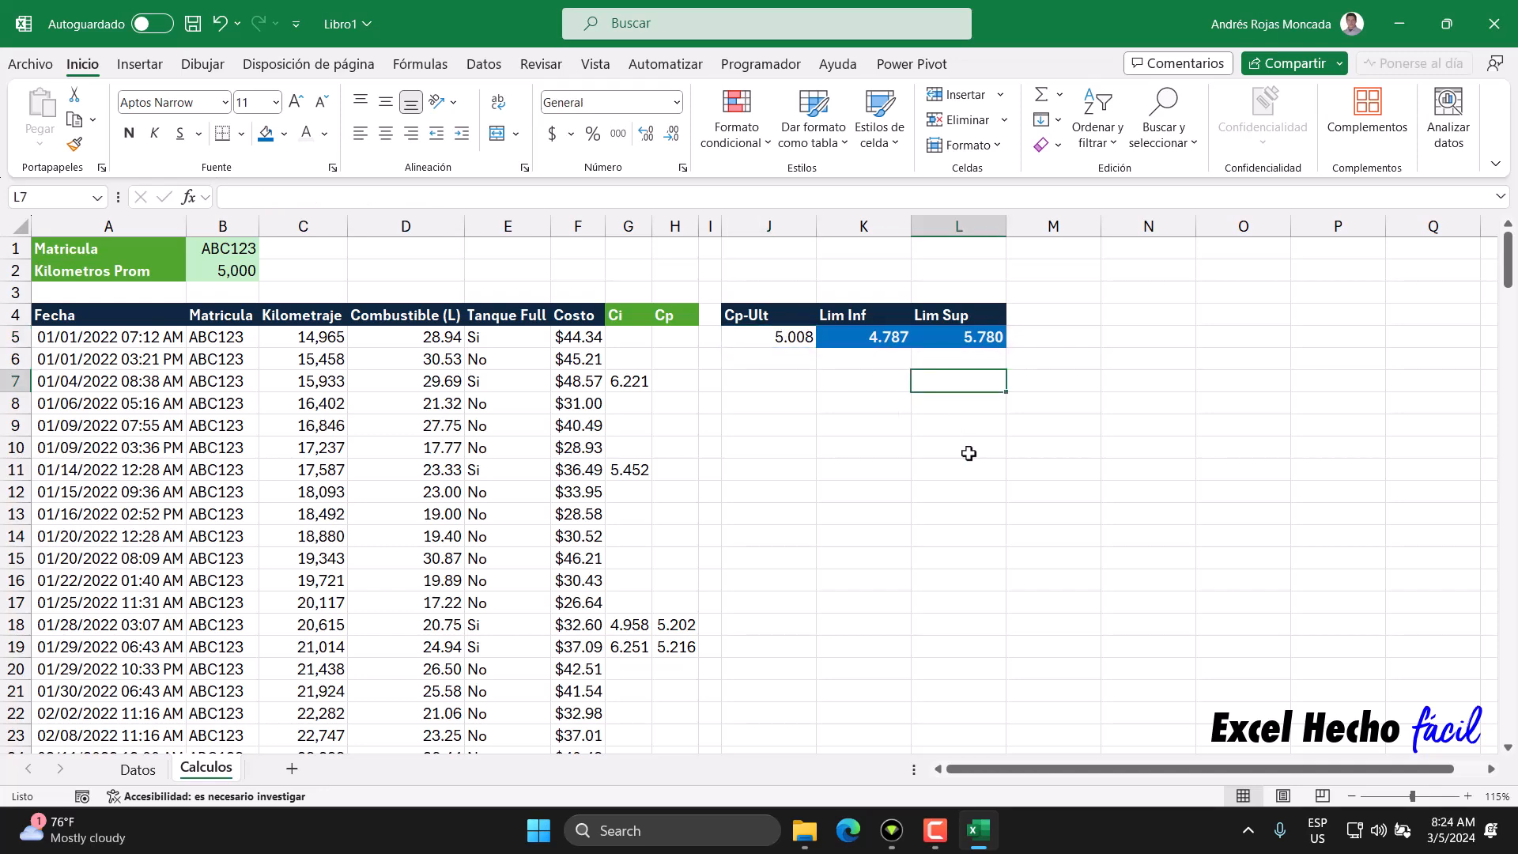
{"action": "type", "text": "Formula"}
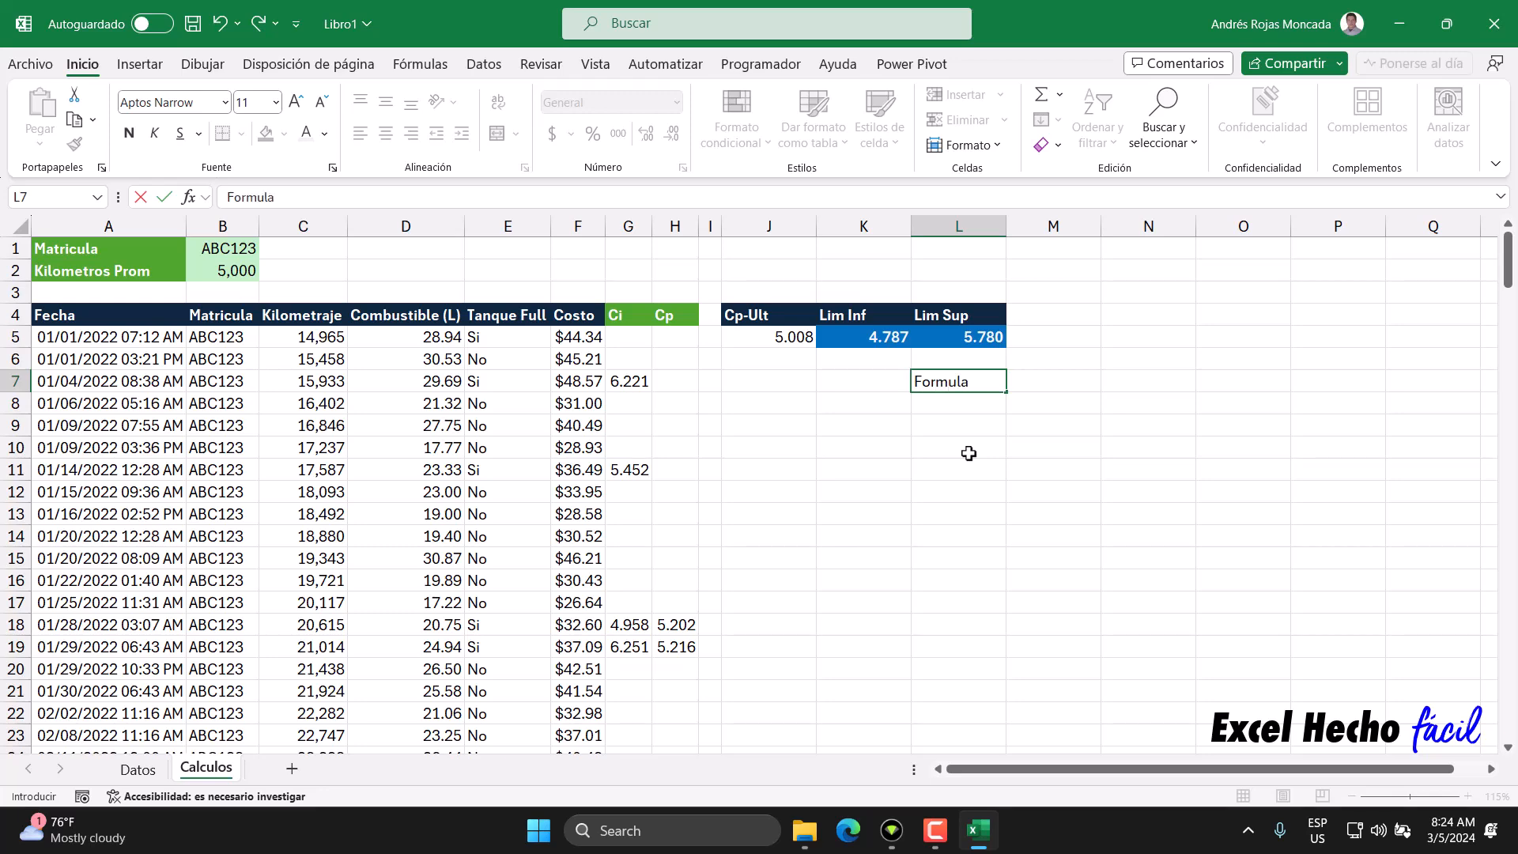
{"action": "type", "text": " compilada"}
{"action": "key", "text": "Return"}
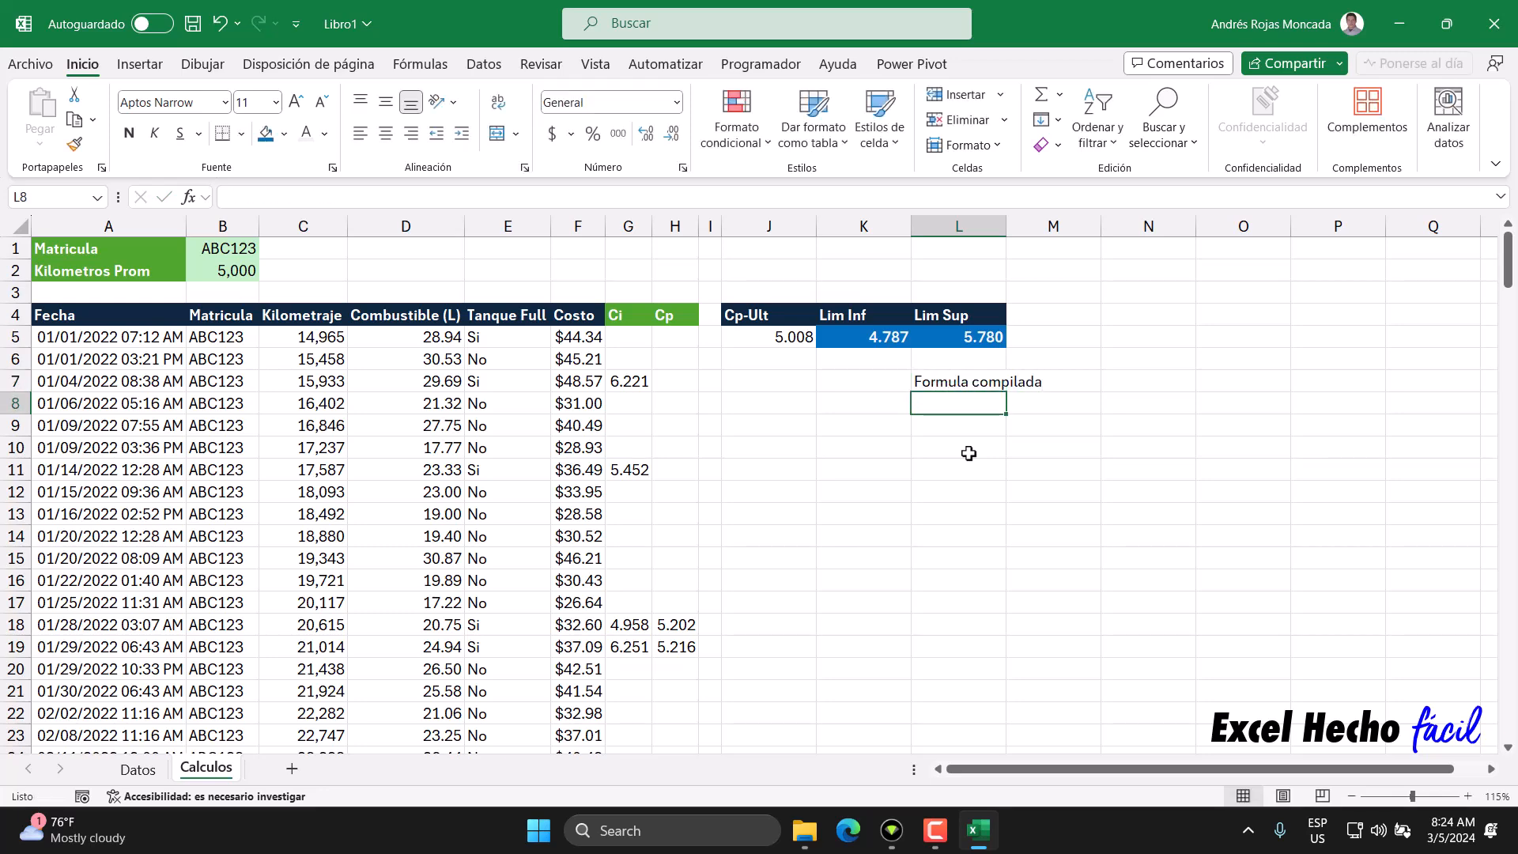
{"action": "left_click", "coordinate": [968, 384]}
{"action": "left_click", "coordinate": [411, 133]}
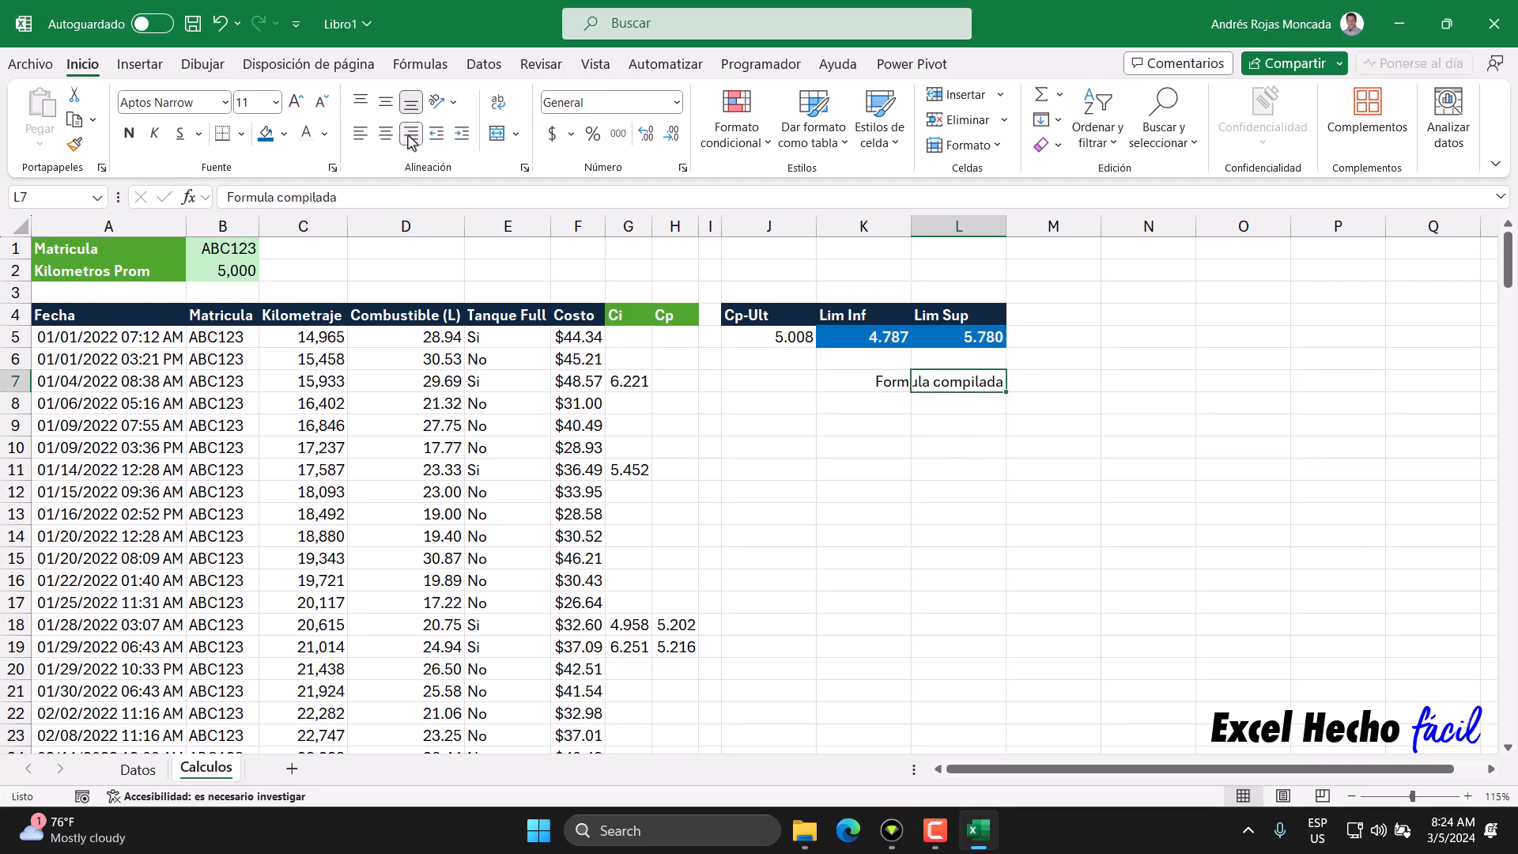
Show the text of the J5 formula in J9 with =FORMULATEXTO(J5).
{"action": "left_click", "coordinate": [784, 427]}
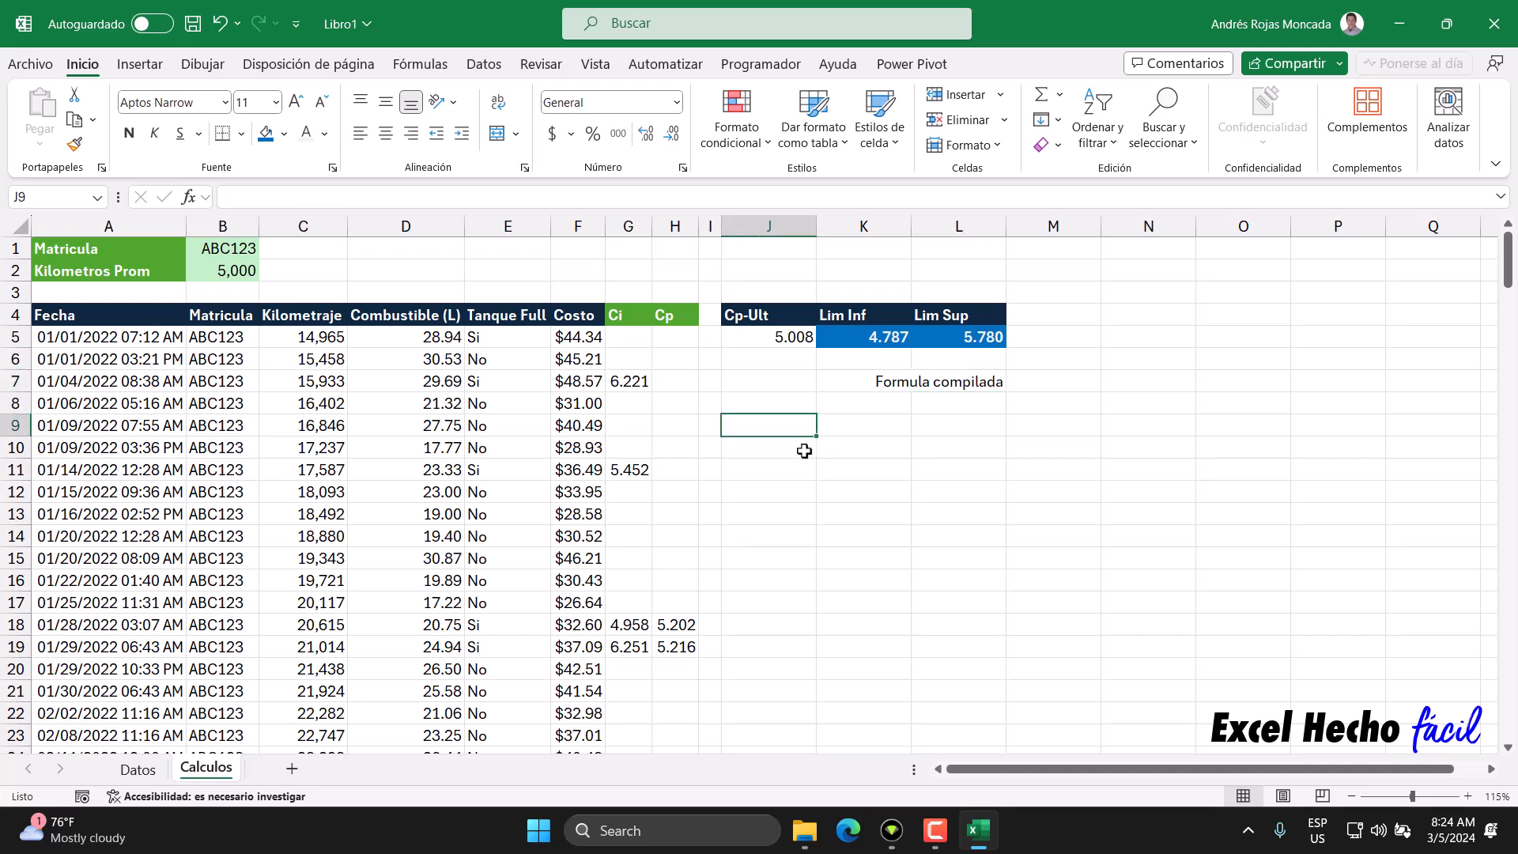
{"action": "type", "text": "=for"}
{"action": "key", "text": "Tab"}
{"action": "key", "text": "Up"}
{"action": "key", "text": "Up"}
{"action": "key", "text": "Up"}
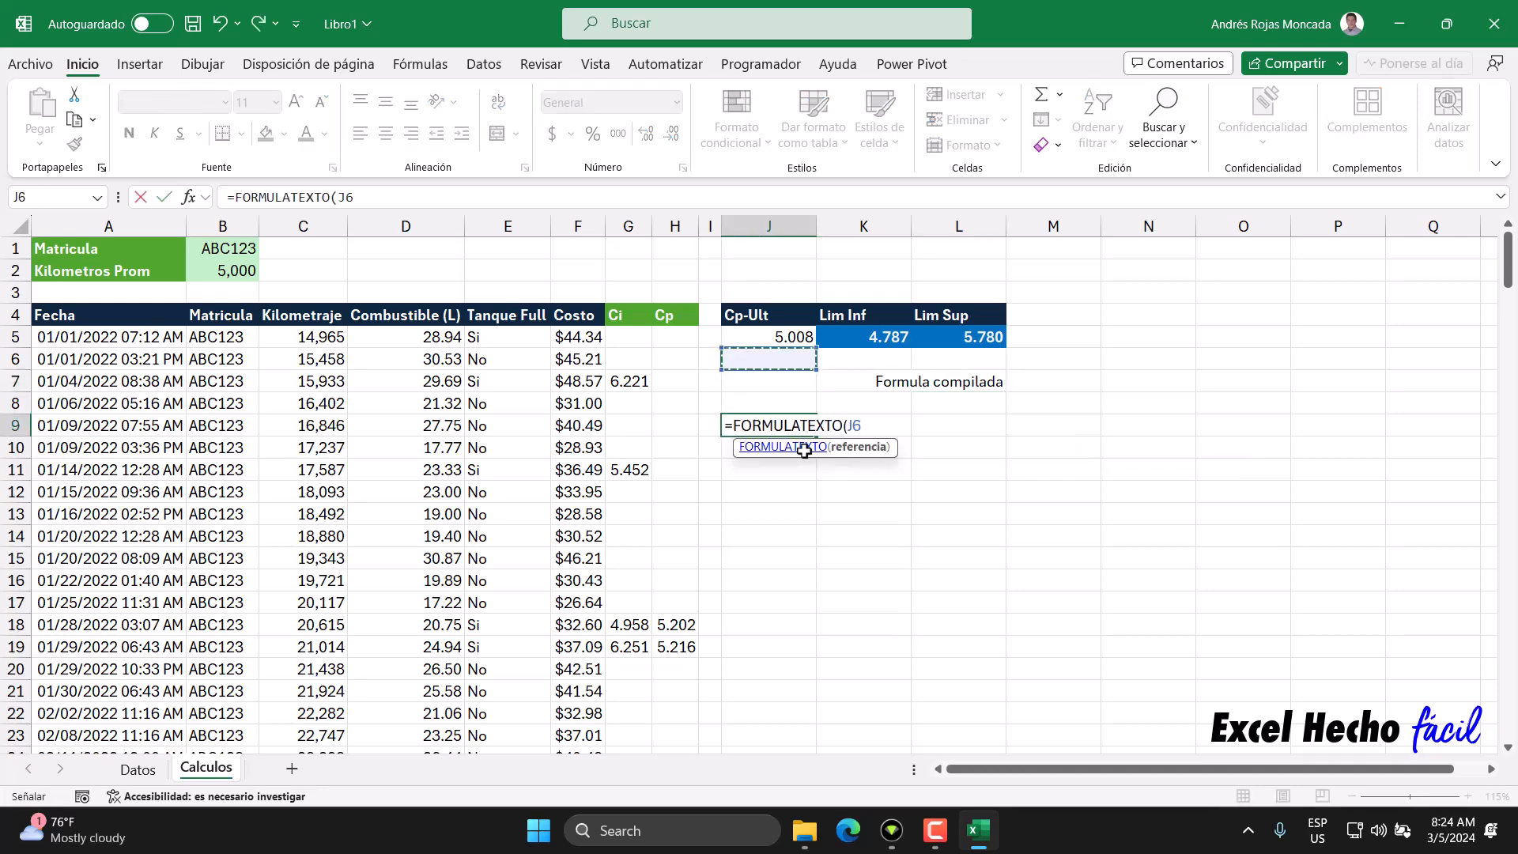
{"action": "key", "text": "Return"}
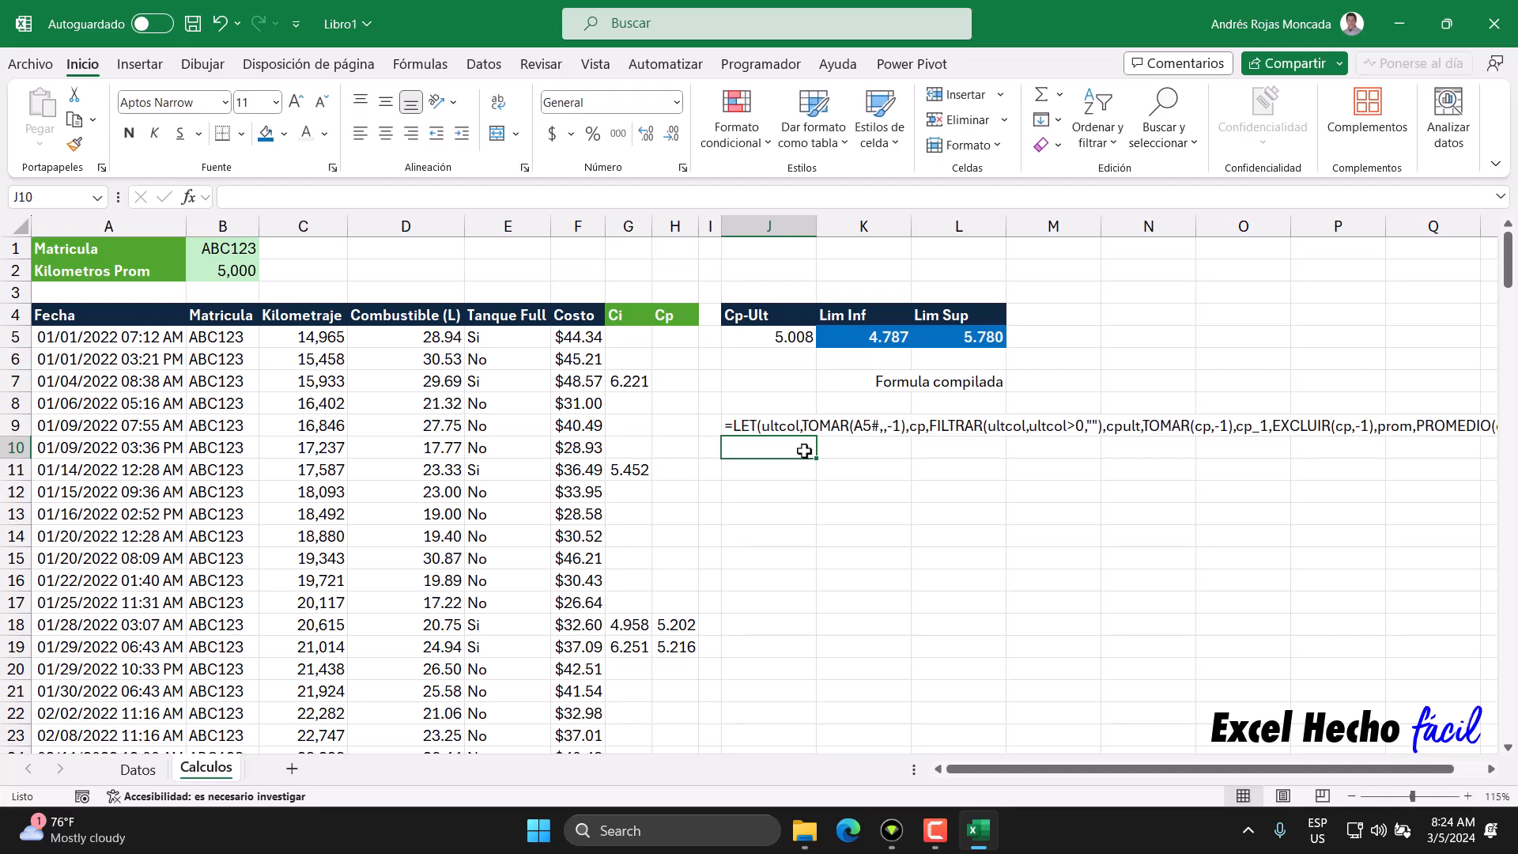
Merge J9:M13 around the formula text, wrap it and remove its centred alignment.
{"action": "left_click_drag", "start_coordinate": [789, 431], "coordinate": [1041, 514]}
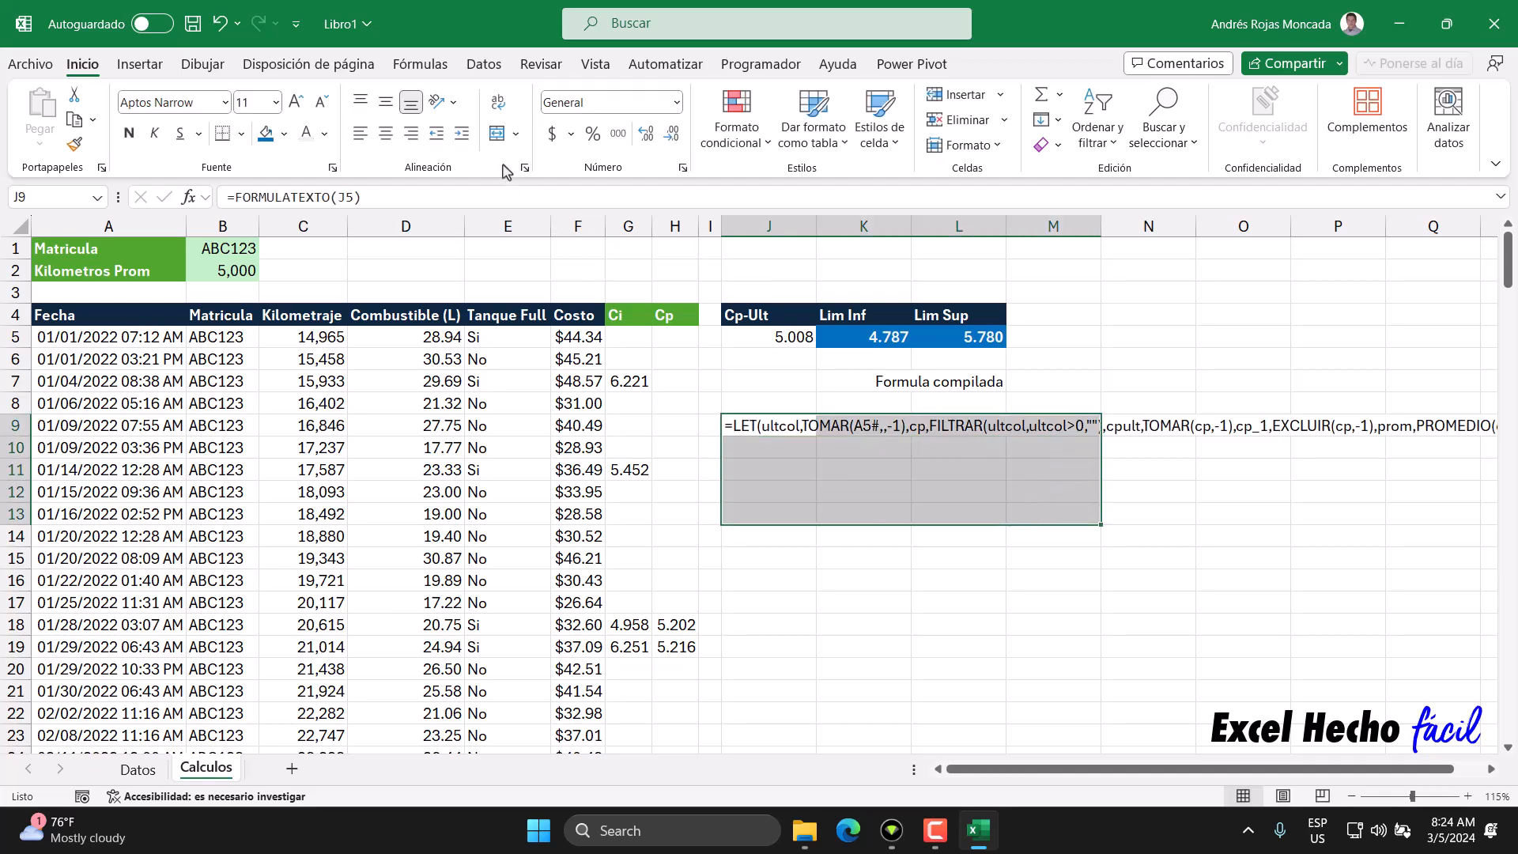
{"action": "left_click", "coordinate": [497, 133]}
{"action": "left_click", "coordinate": [497, 101]}
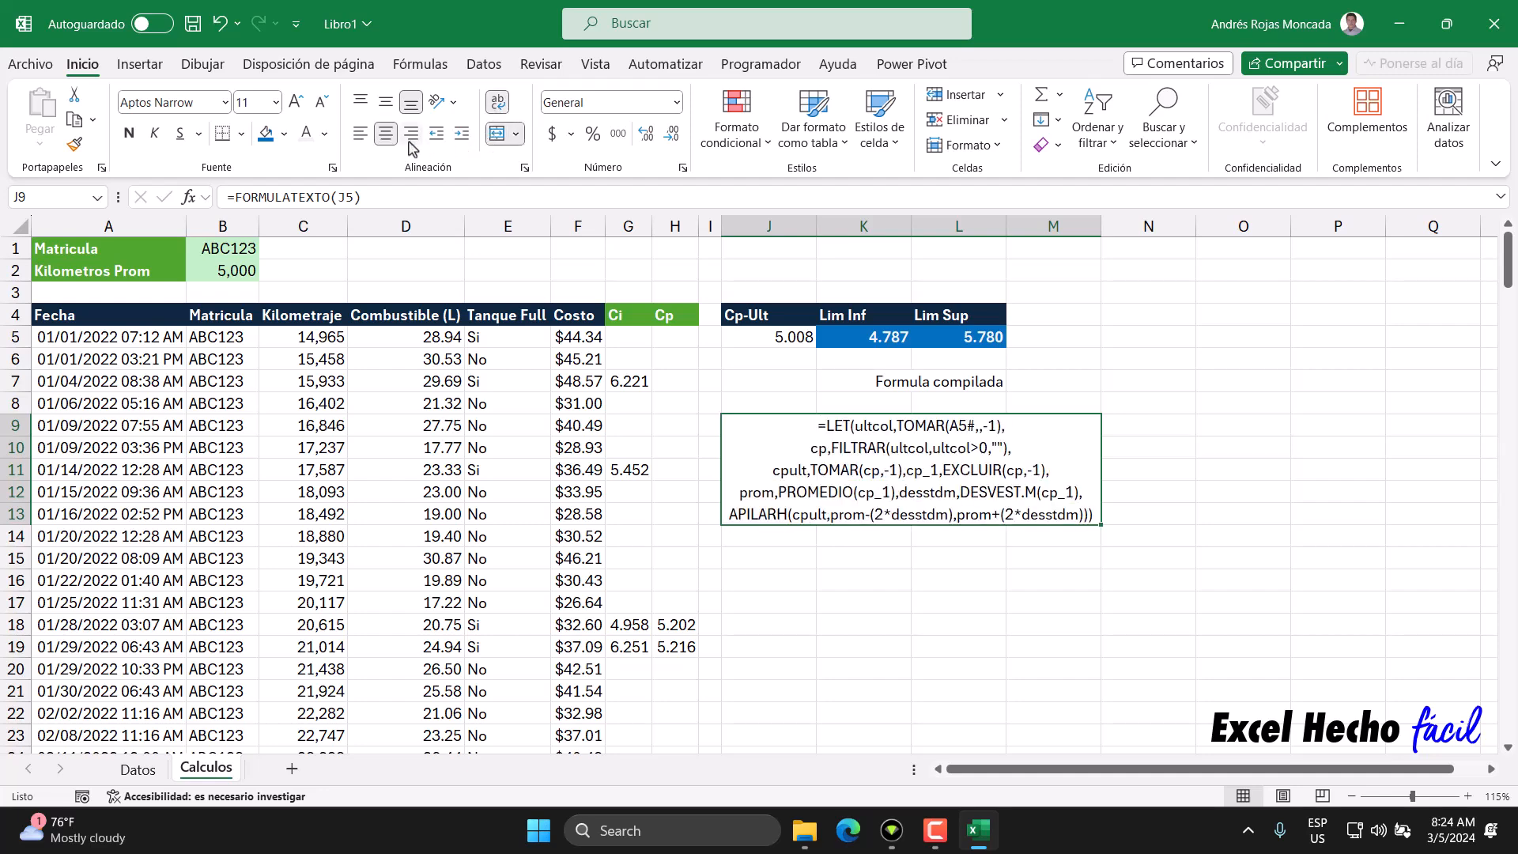
{"action": "left_click", "coordinate": [386, 133]}
Set the font colour of the formula text in the merged J9:M13 block to standard blue.
{"action": "left_click", "coordinate": [324, 132]}
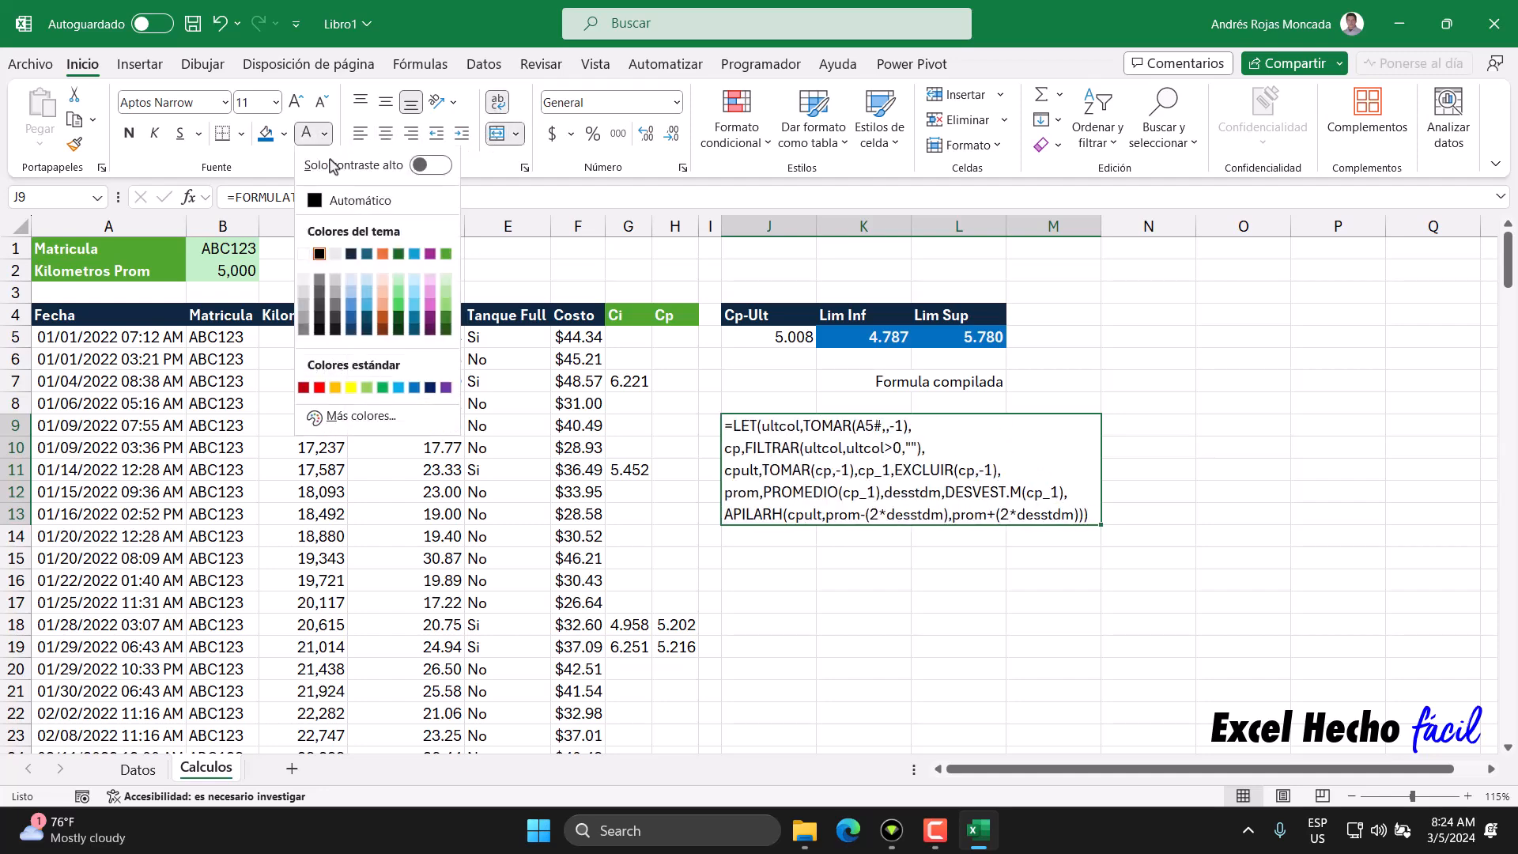
{"action": "left_click", "coordinate": [414, 388]}
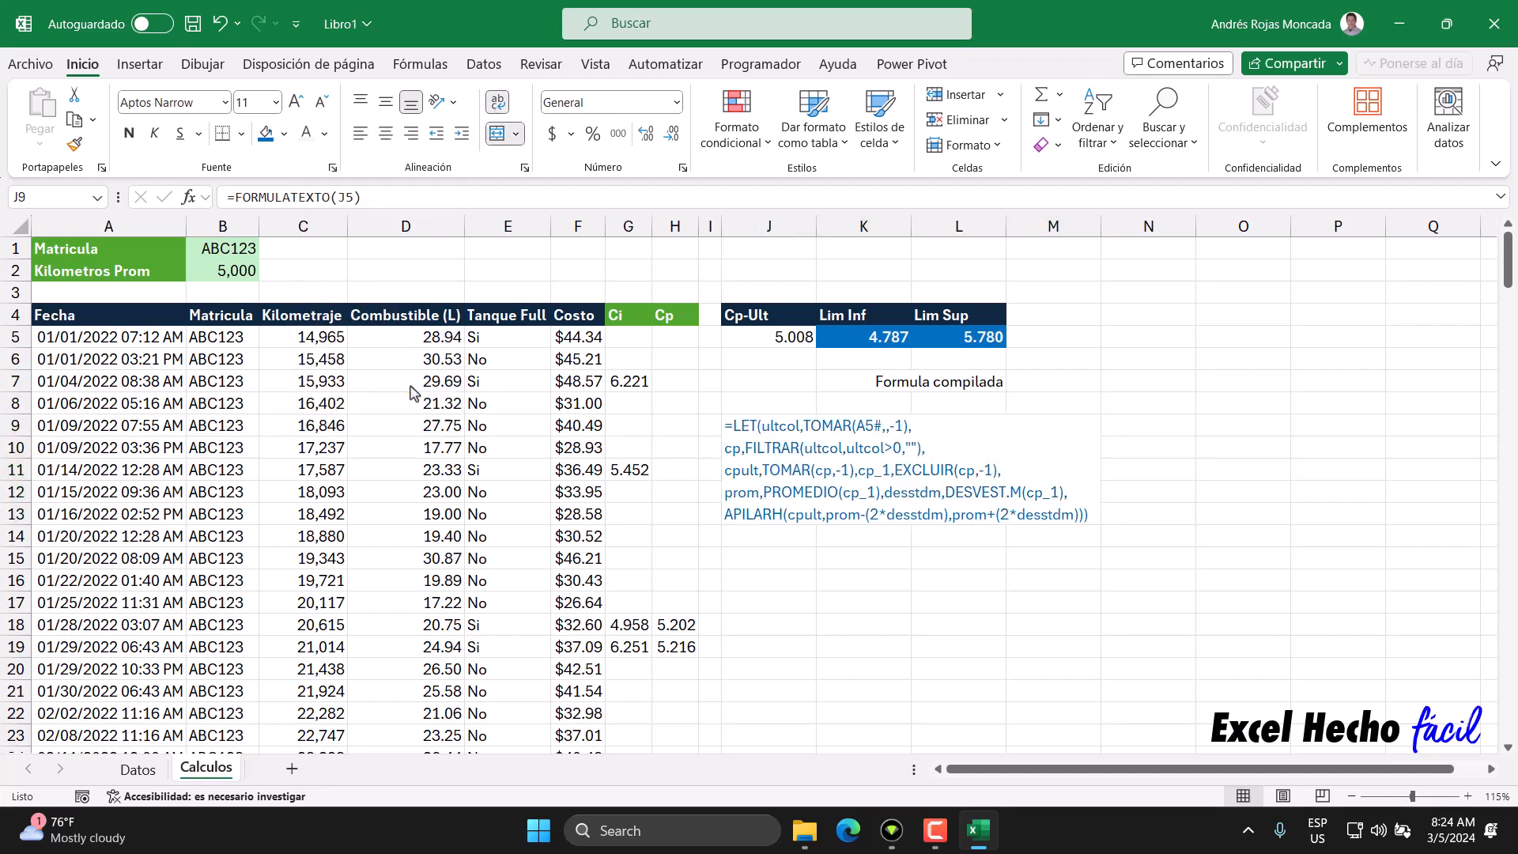
{"action": "left_click", "coordinate": [898, 378]}
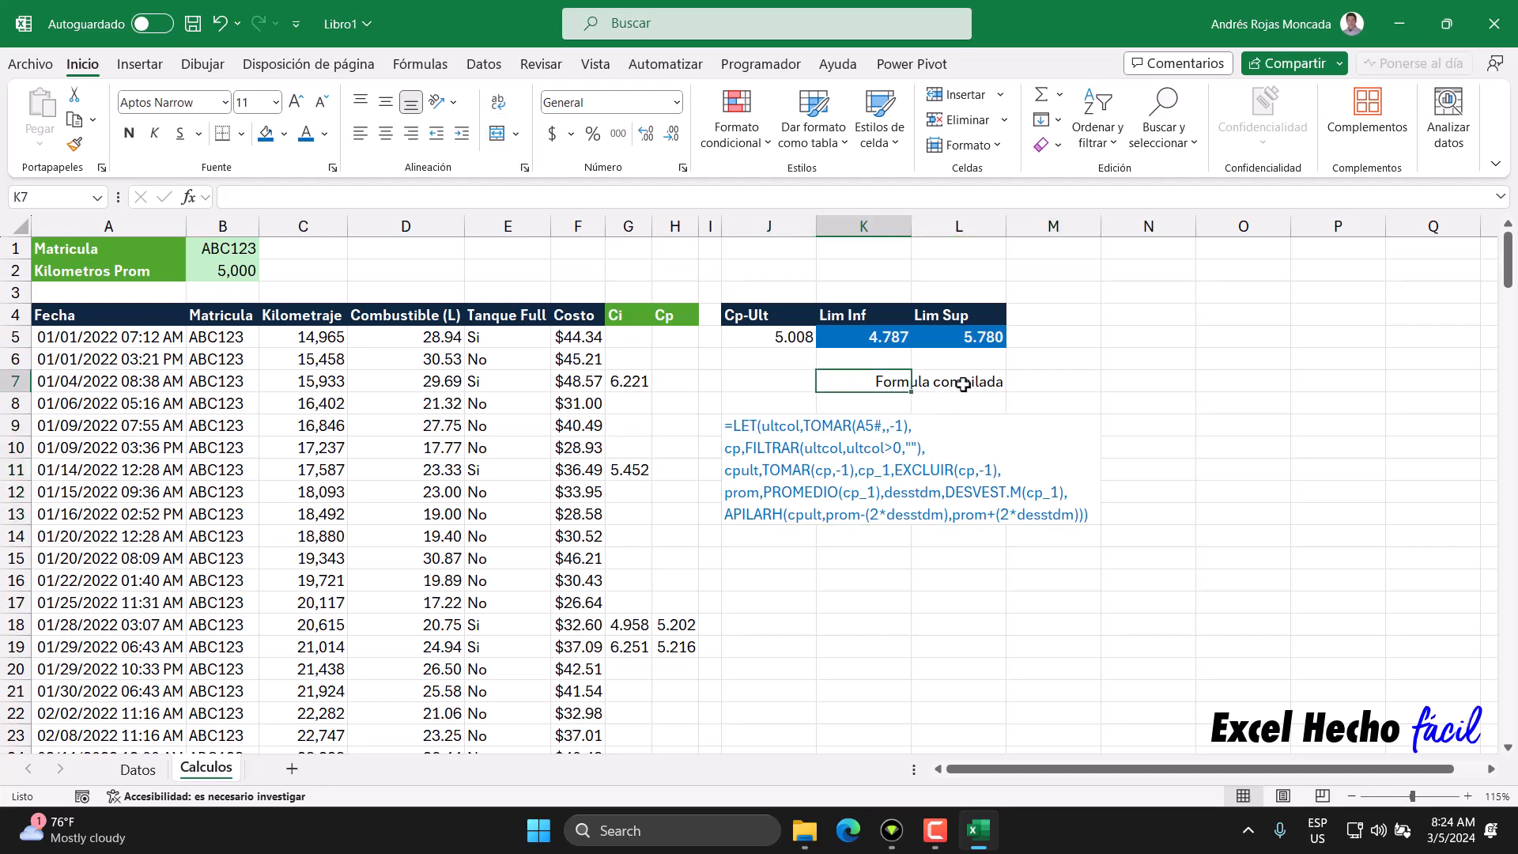
Draw a curve about 0.7" wide and 0.26" high from the "Formula compilada" label up to cell J5.
{"action": "left_click", "coordinate": [911, 420]}
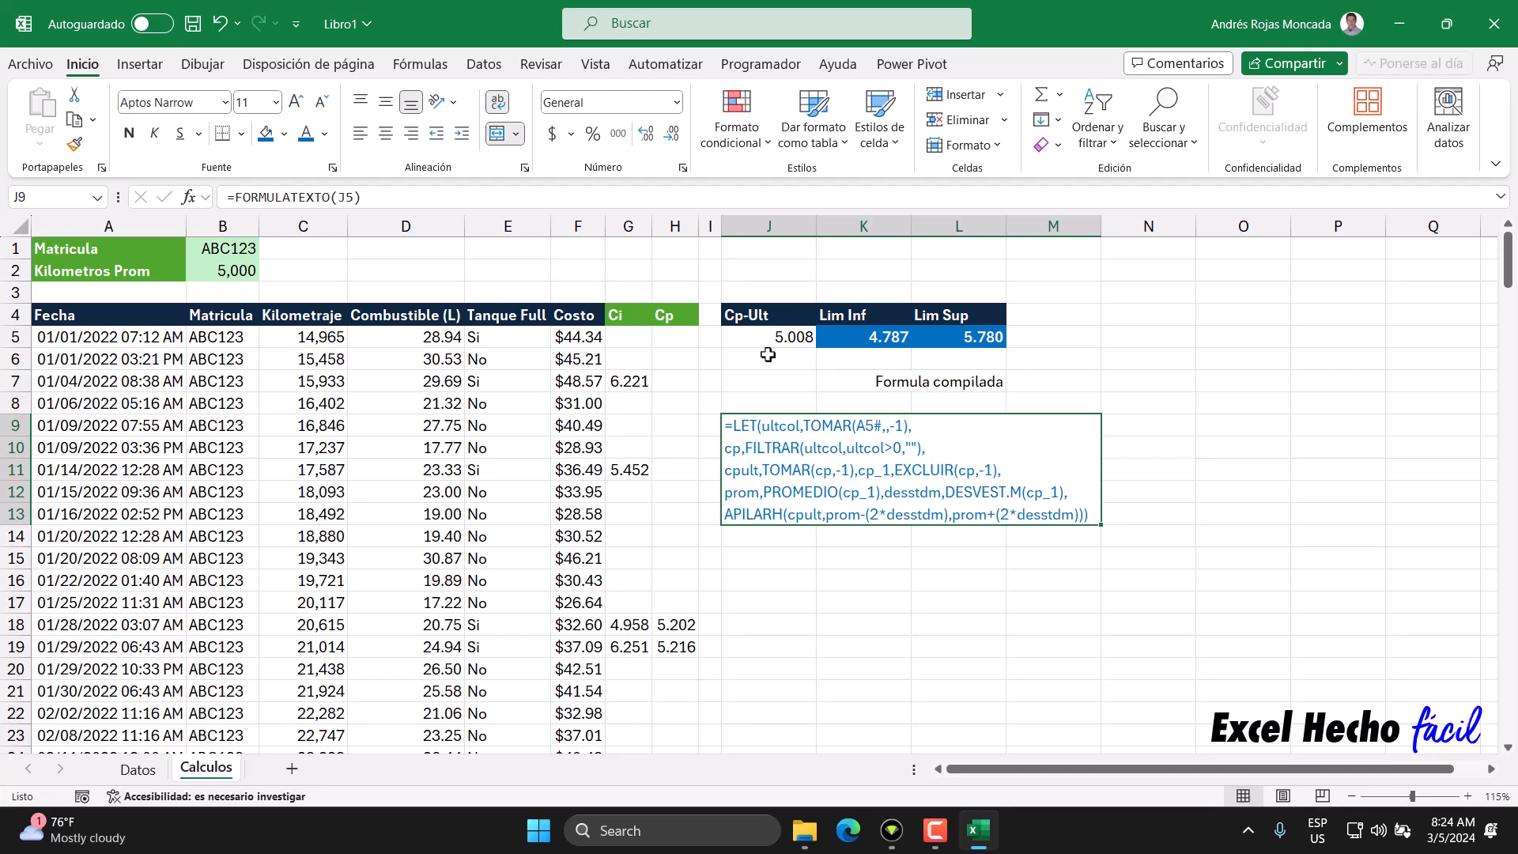
{"action": "left_click", "coordinate": [144, 68]}
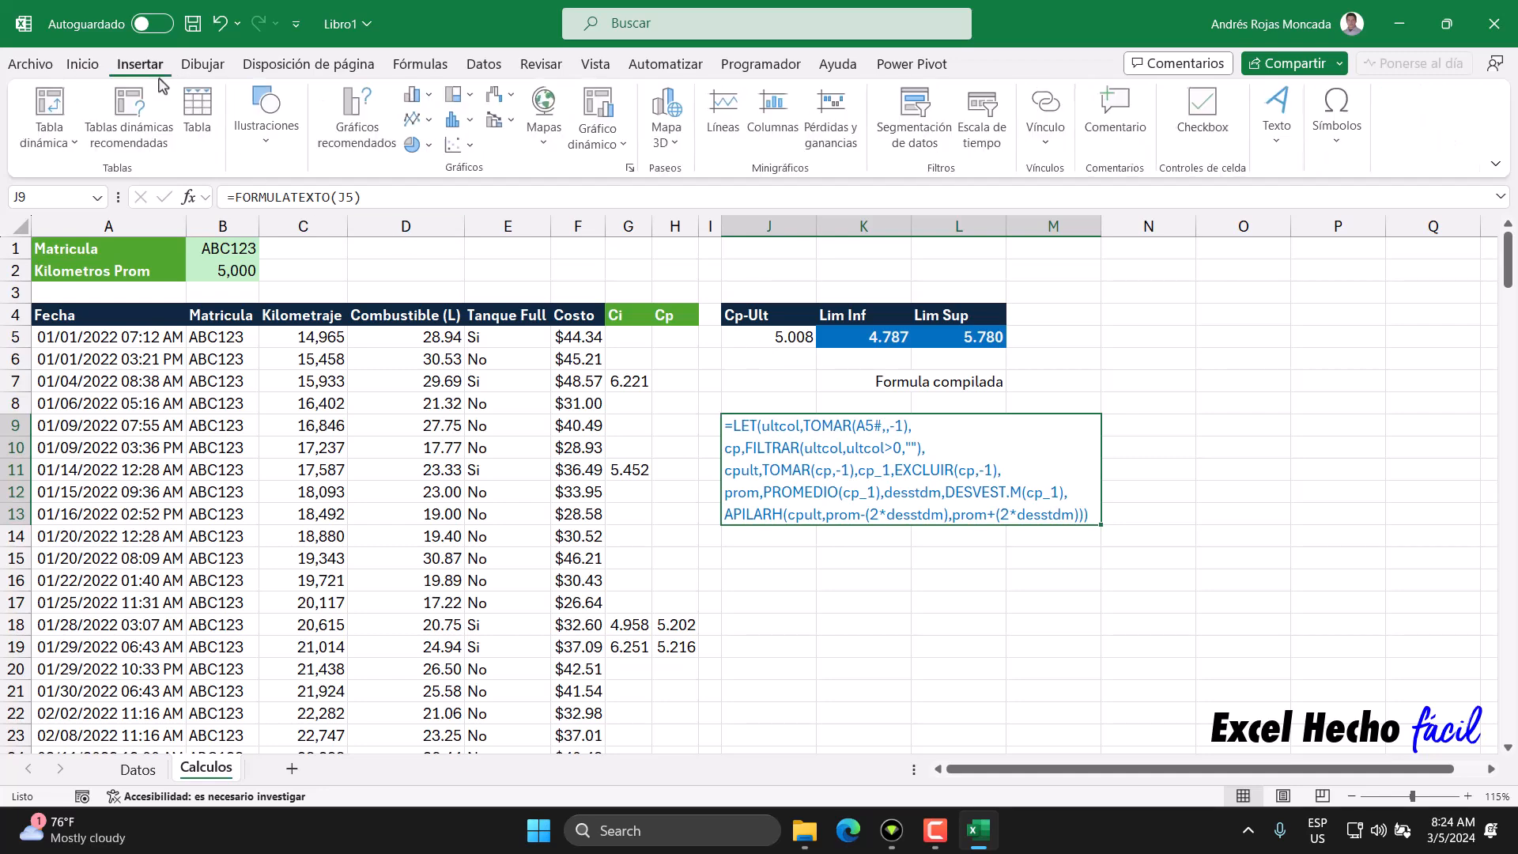
{"action": "left_click", "coordinate": [290, 146]}
{"action": "left_click", "coordinate": [311, 207]}
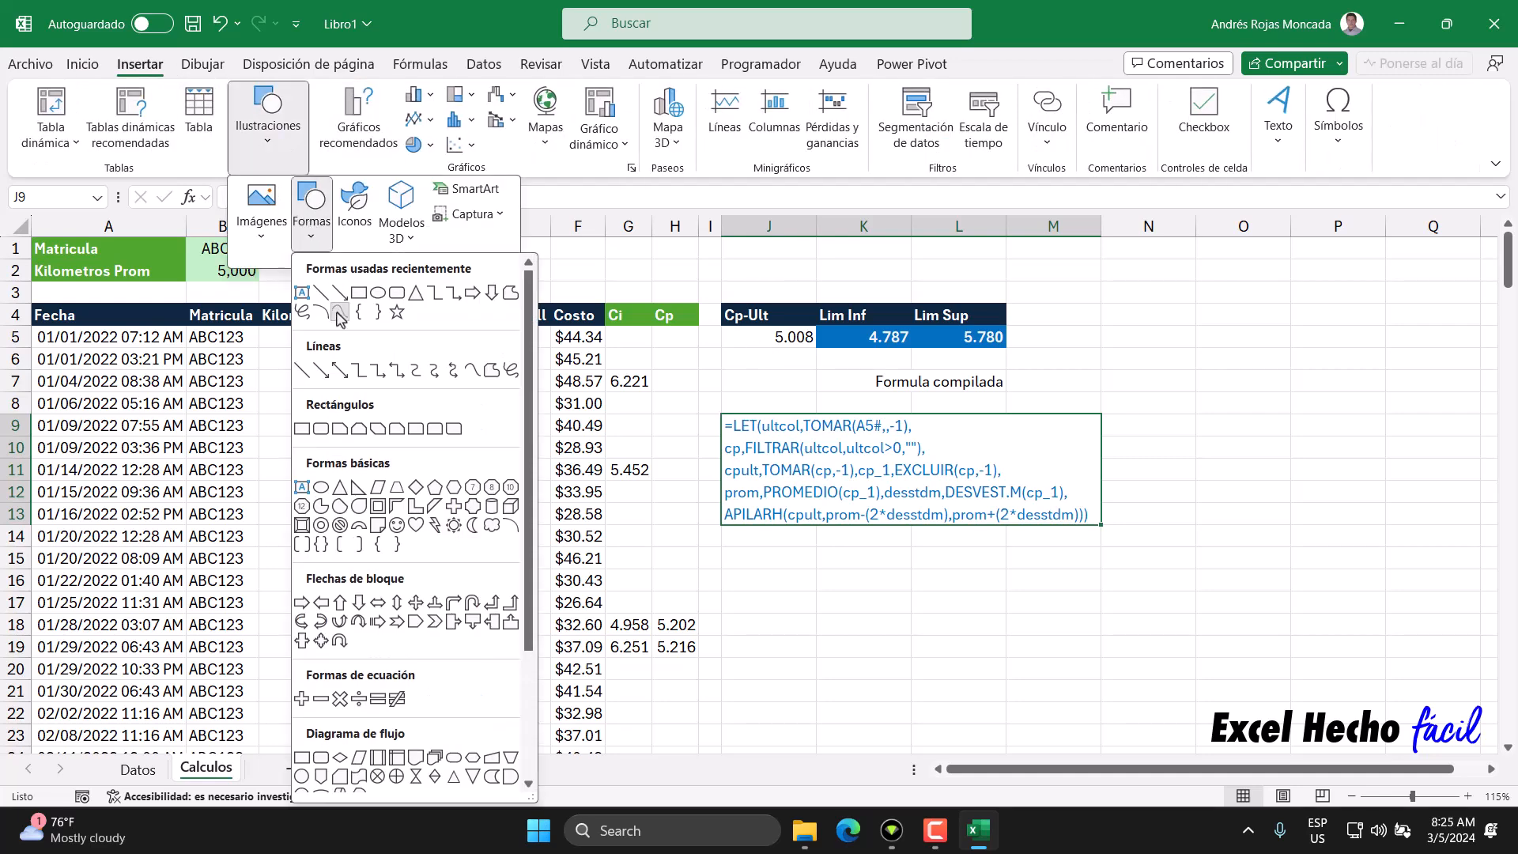
{"action": "left_click", "coordinate": [339, 312]}
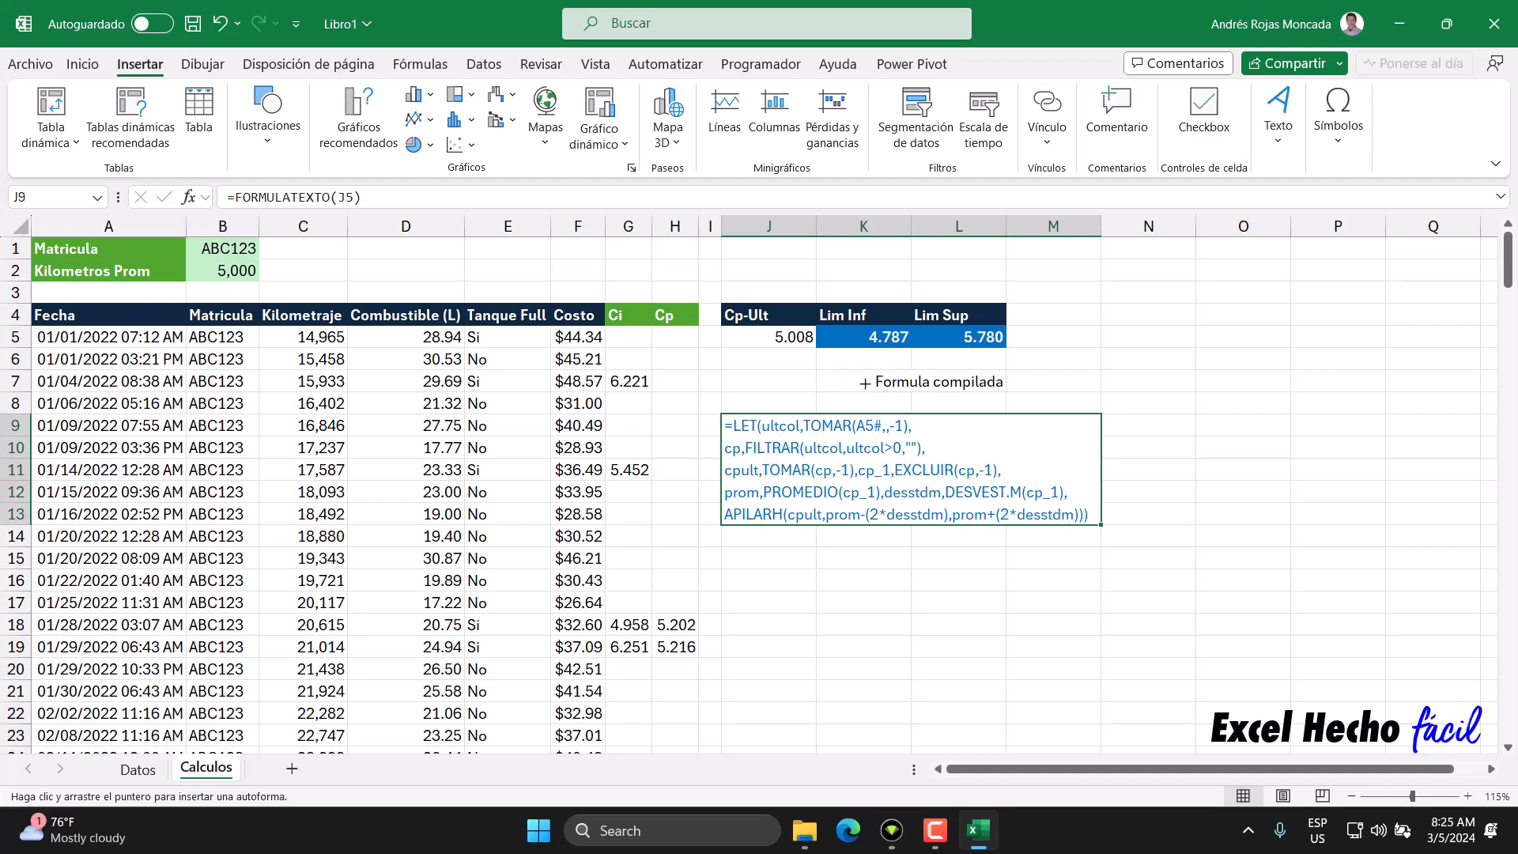
{"action": "mouse_move", "coordinate": [867, 381]}
{"action": "left_mouse_down"}
{"action": "mouse_move", "coordinate": [798, 380]}
{"action": "mouse_move", "coordinate": [789, 355]}
{"action": "left_mouse_up"}
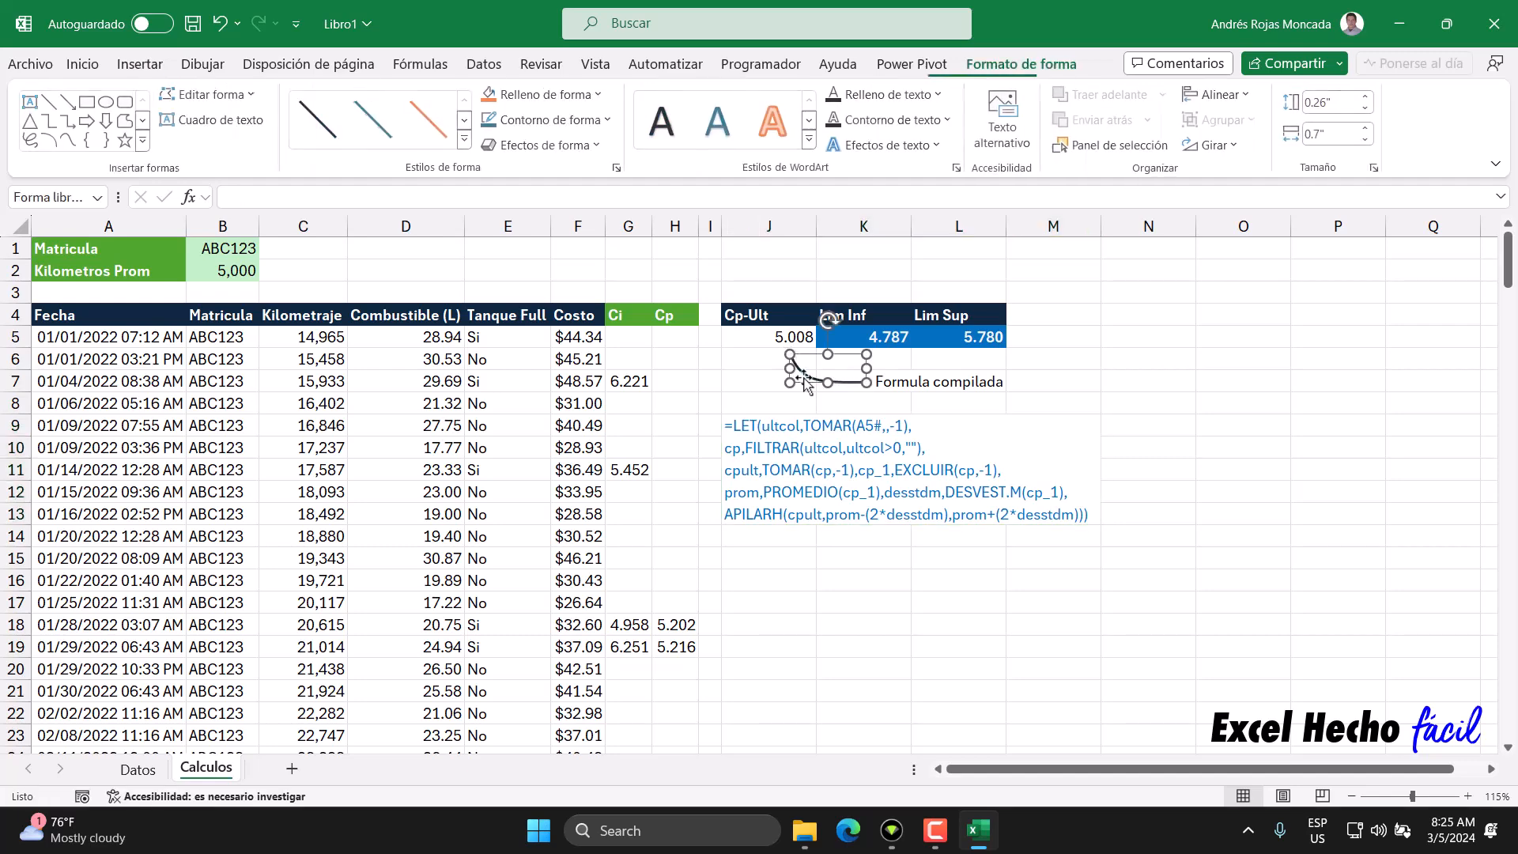
Set the curve's line colour to standard red and add an end arrowhead pointing at J5.
{"action": "right_click", "coordinate": [806, 380]}
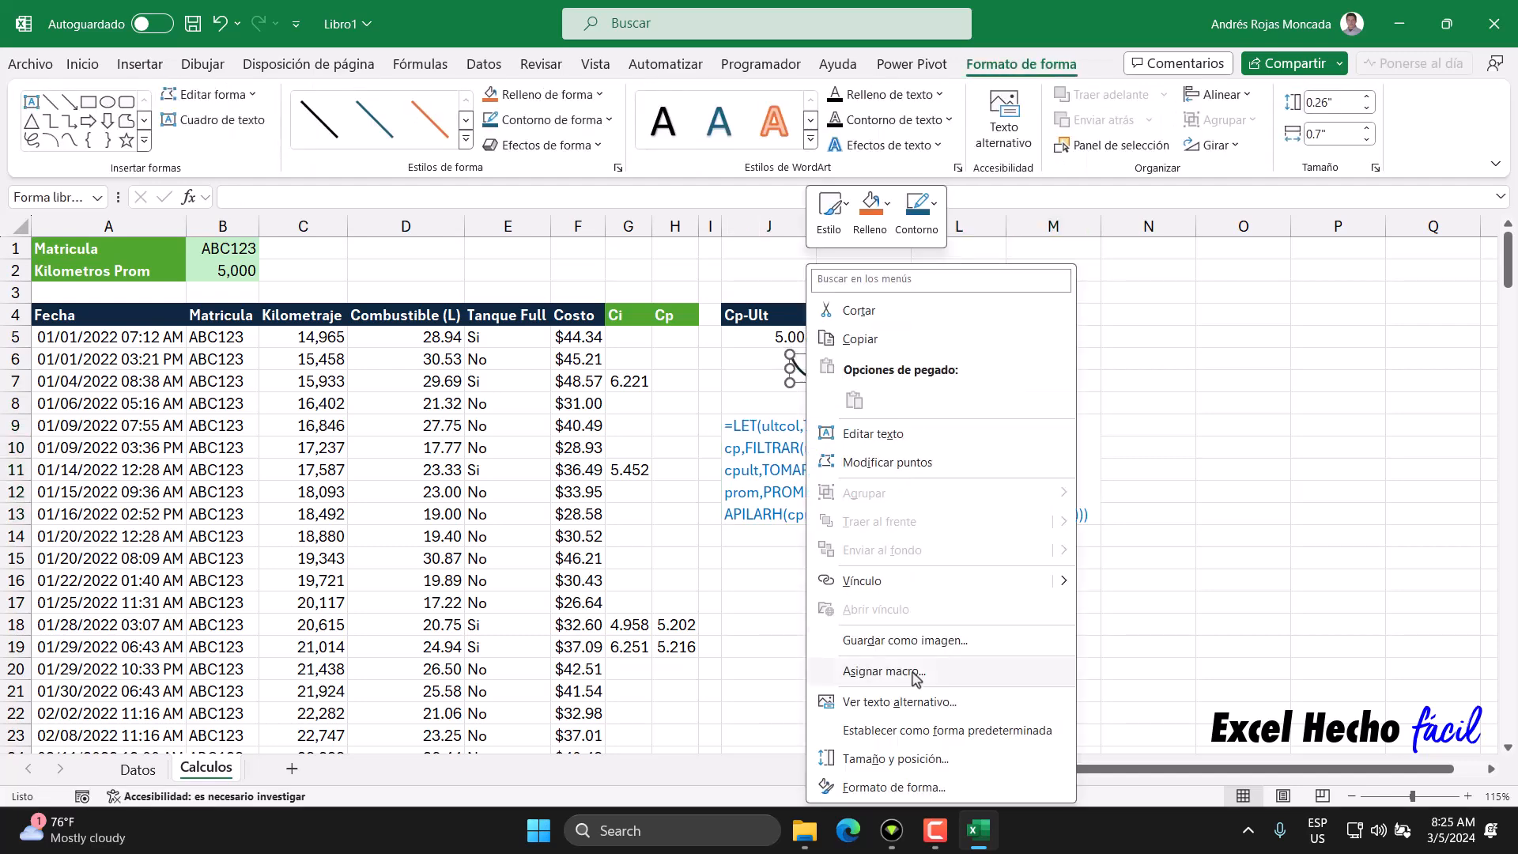
{"action": "left_click", "coordinate": [917, 785]}
{"action": "left_click", "coordinate": [1476, 465]}
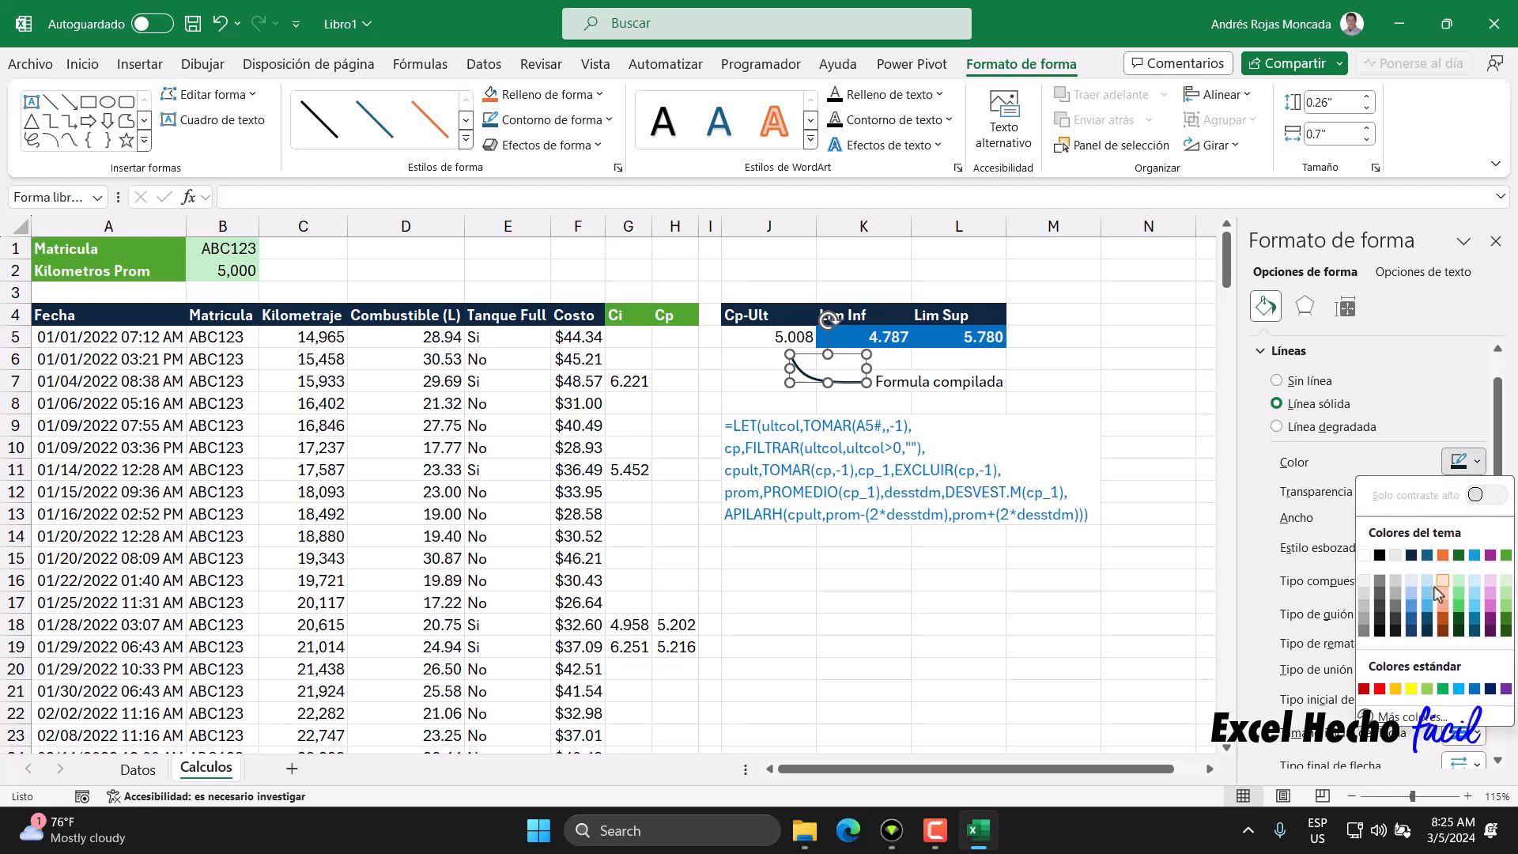
{"action": "left_click", "coordinate": [1381, 686]}
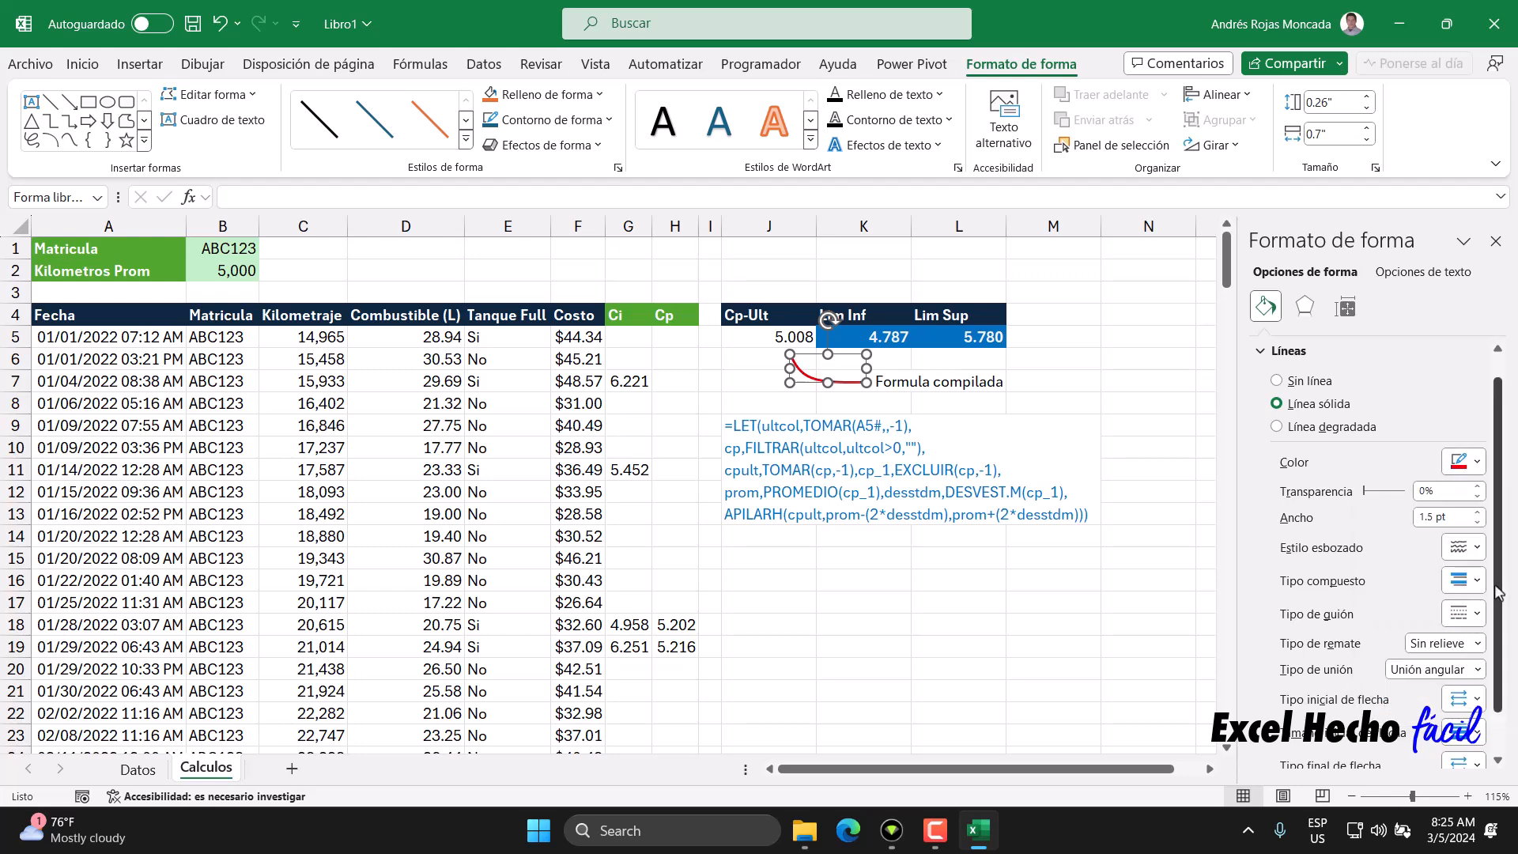
{"action": "scroll", "coordinate": [1490, 608], "scroll_direction": "down", "scroll_amount": 1}
{"action": "left_click", "coordinate": [1475, 721]}
{"action": "left_click", "coordinate": [1500, 645]}
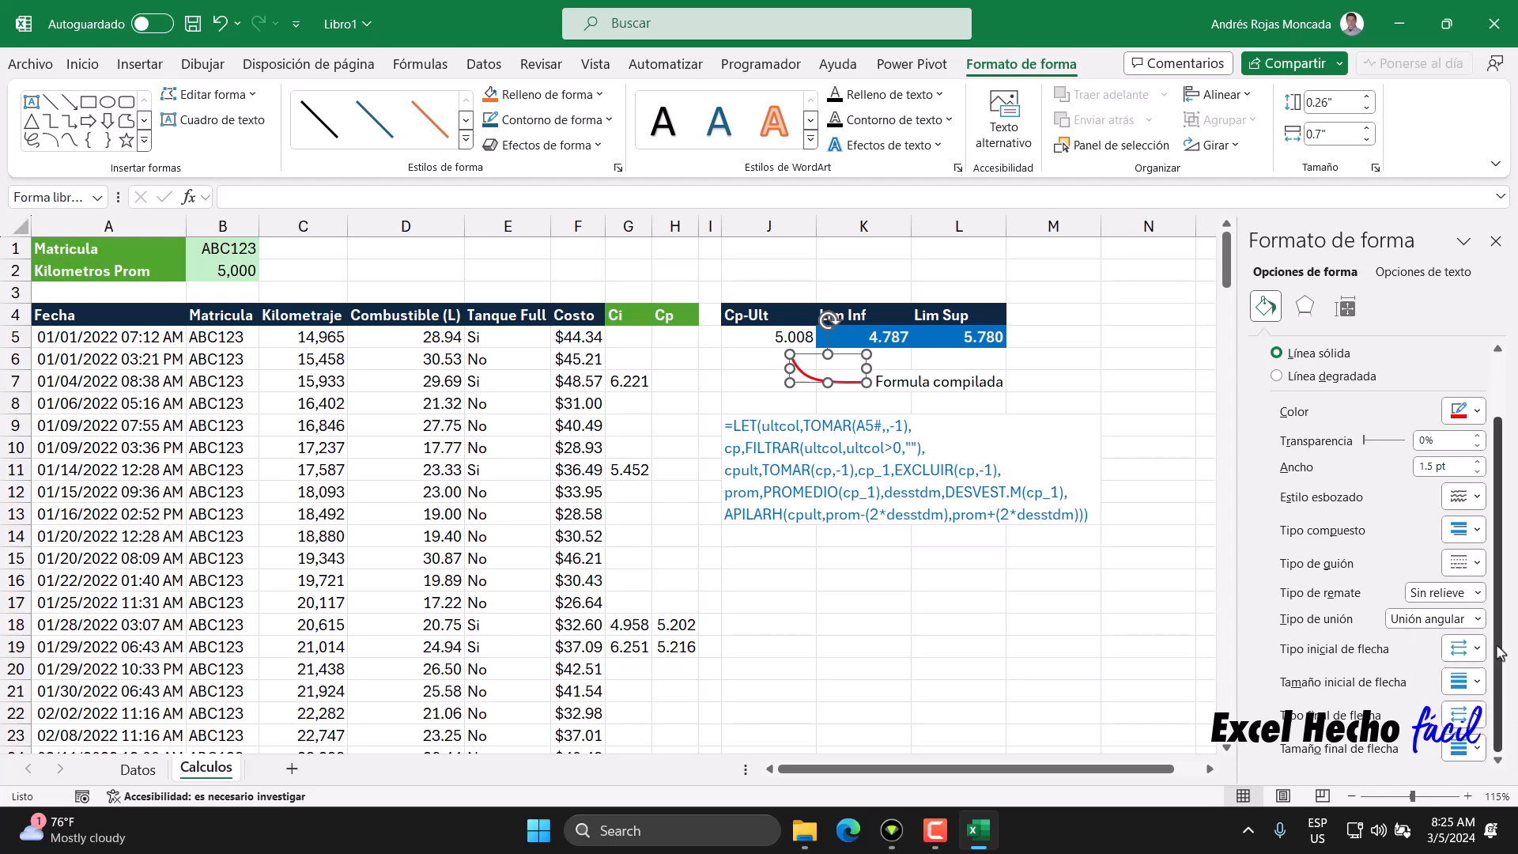
{"action": "left_click", "coordinate": [1495, 241]}
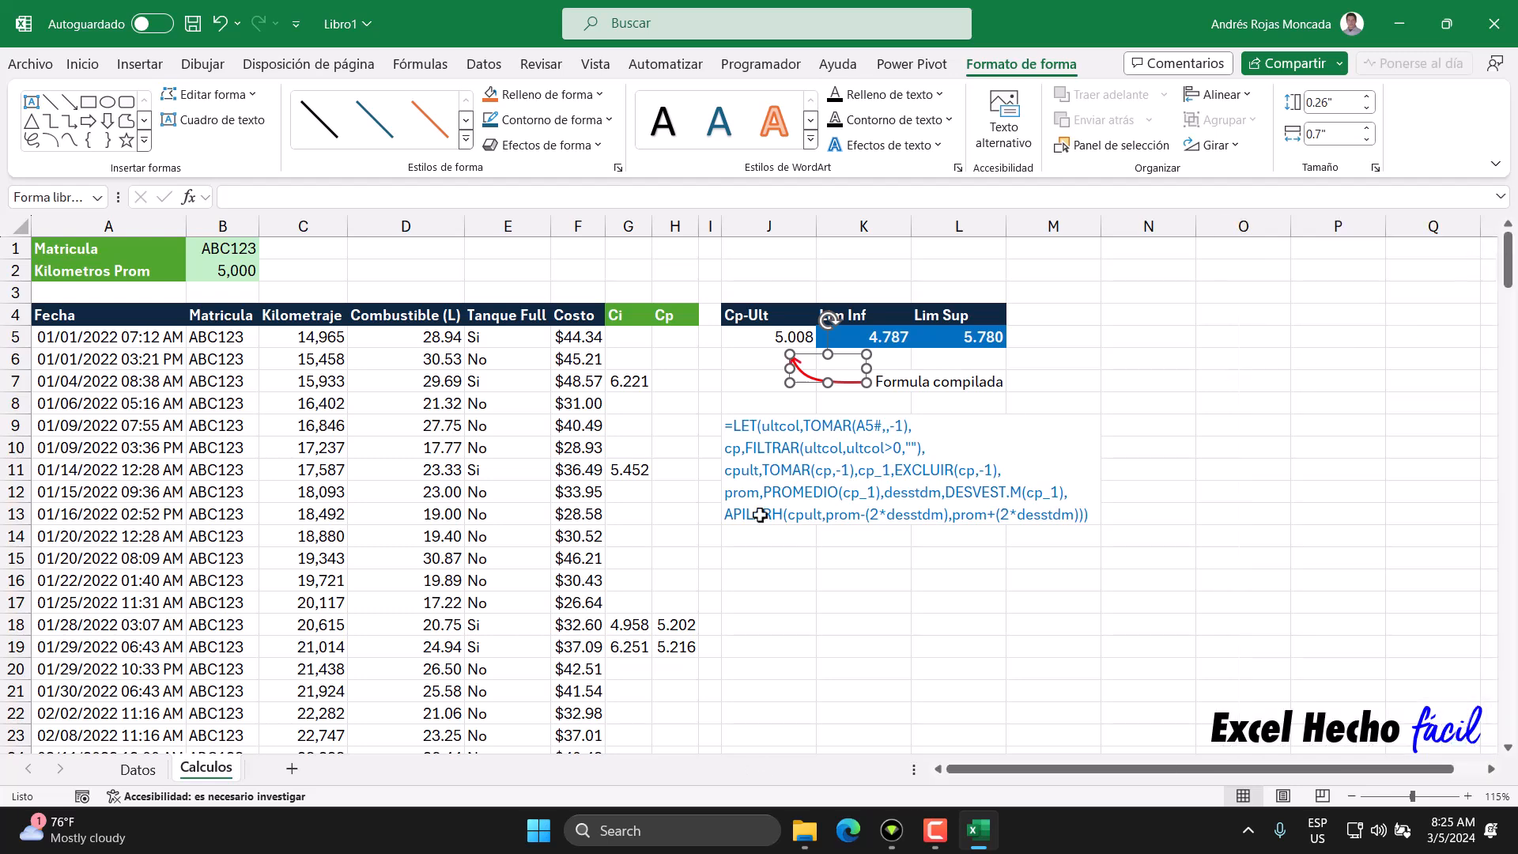
{"action": "left_click", "coordinate": [755, 557]}
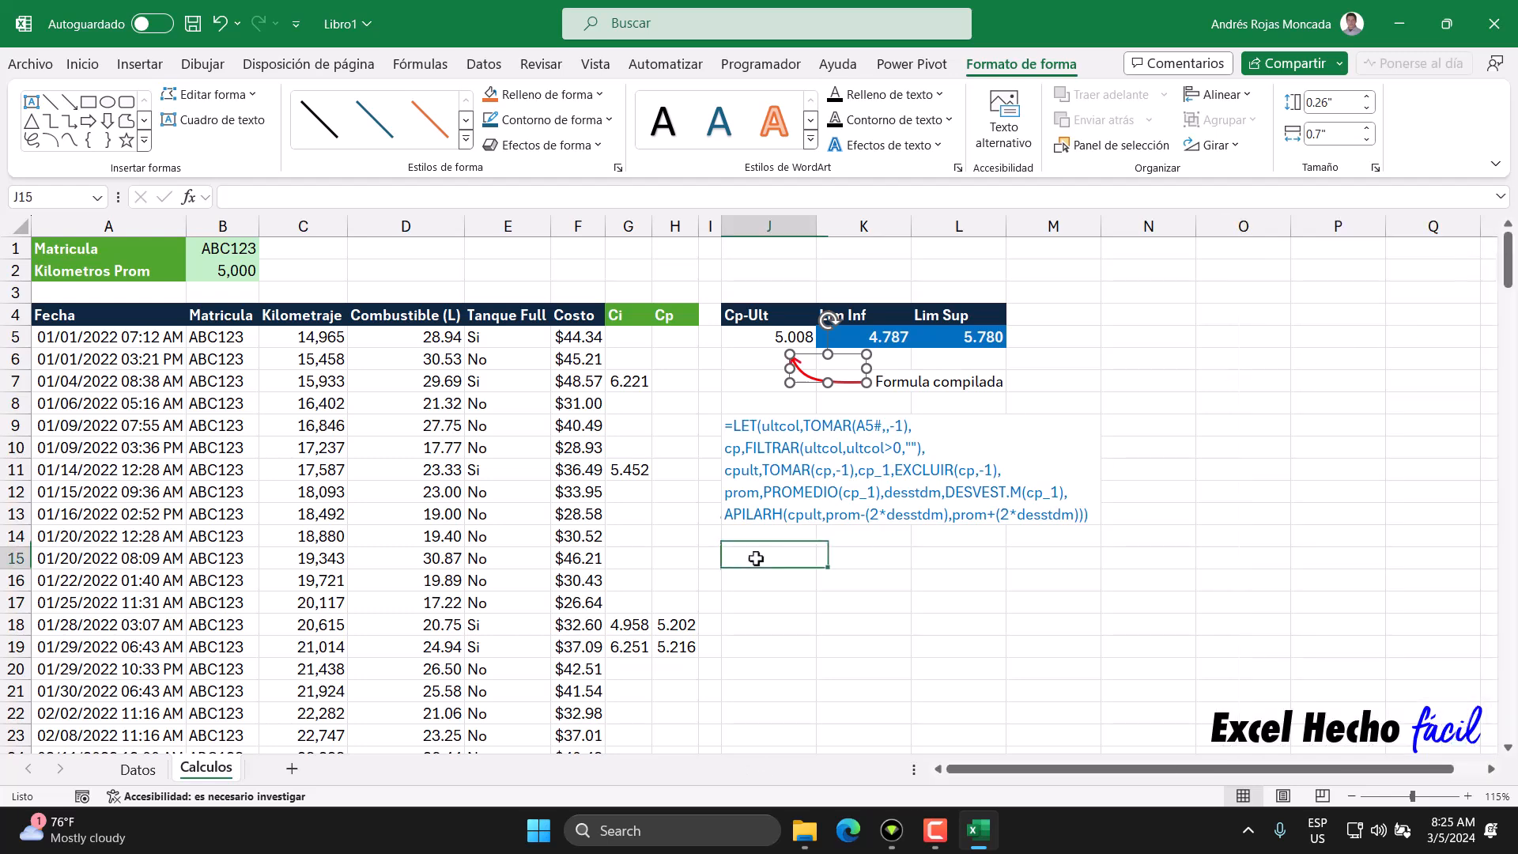
Review the compiled LET formula in J5 without changing it.
{"action": "left_click", "coordinate": [793, 340]}
{"action": "key", "text": "F2"}
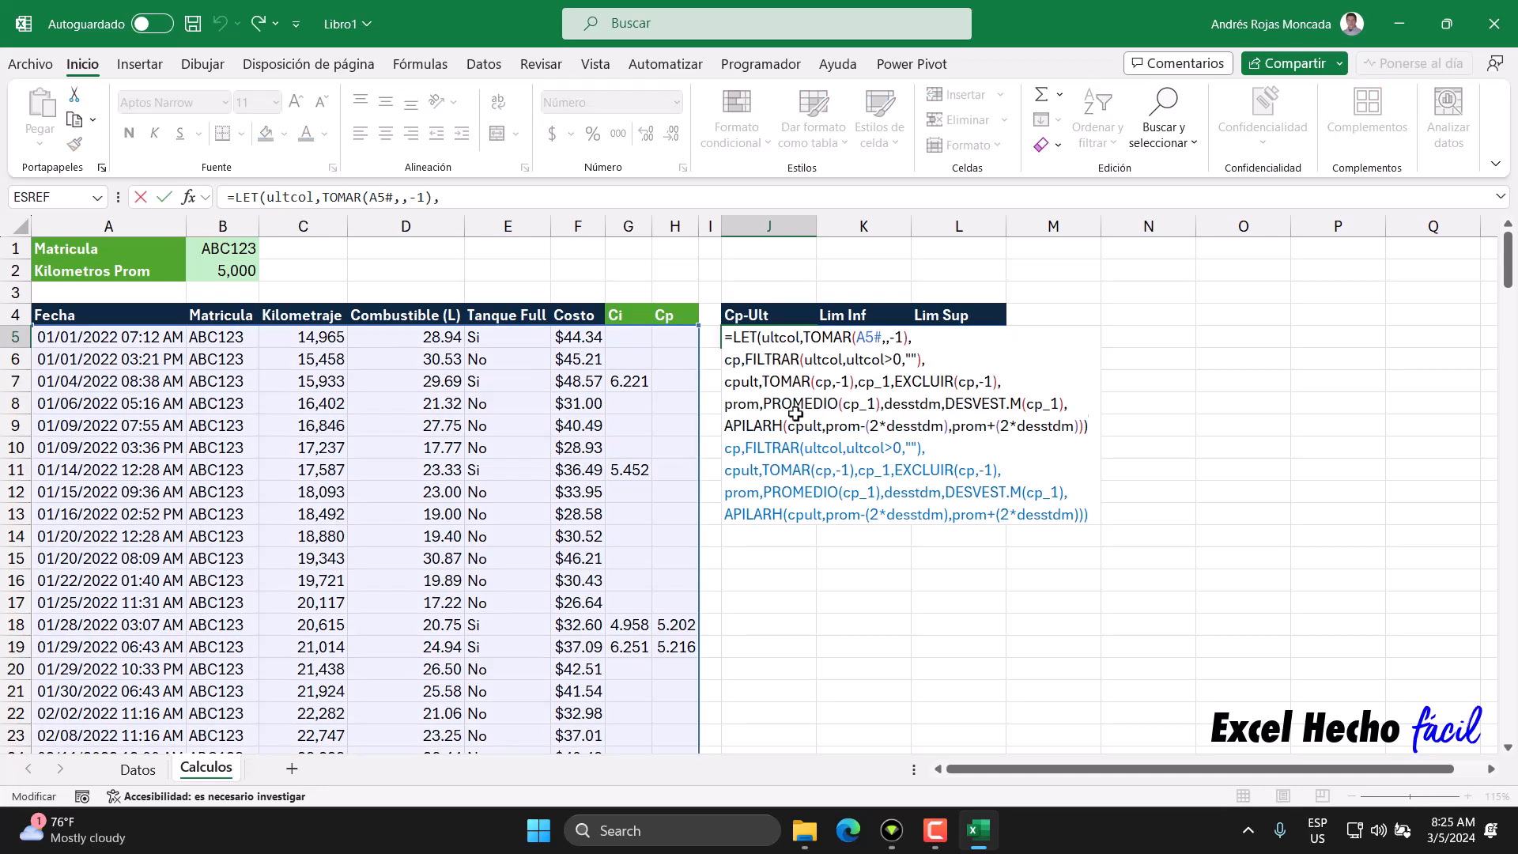
{"action": "key", "text": "ctrl+Return"}
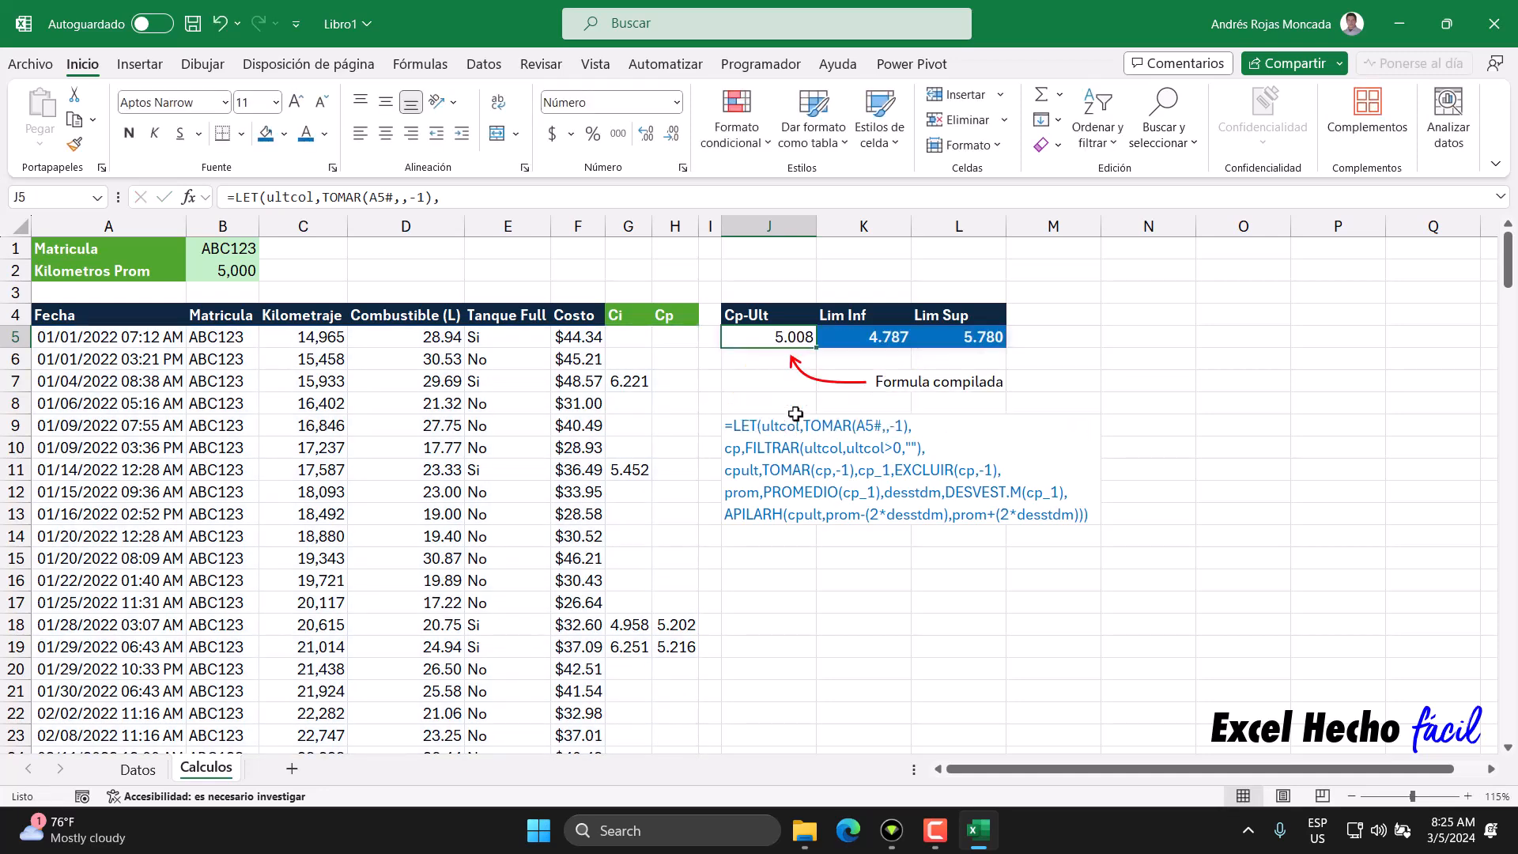
{"action": "left_click", "coordinate": [798, 559]}
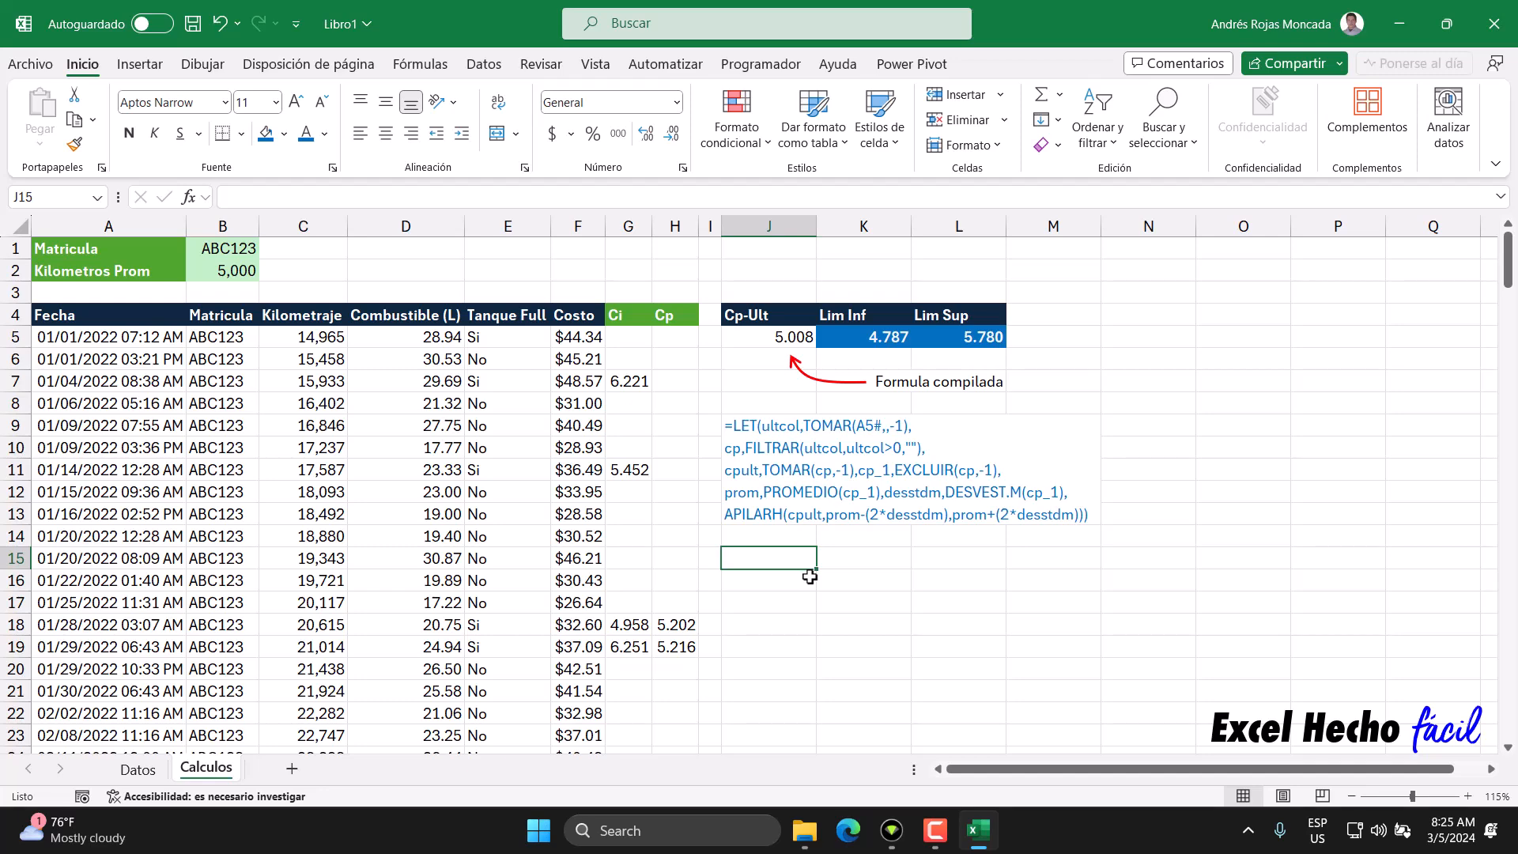
{"action": "left_click", "coordinate": [793, 337]}
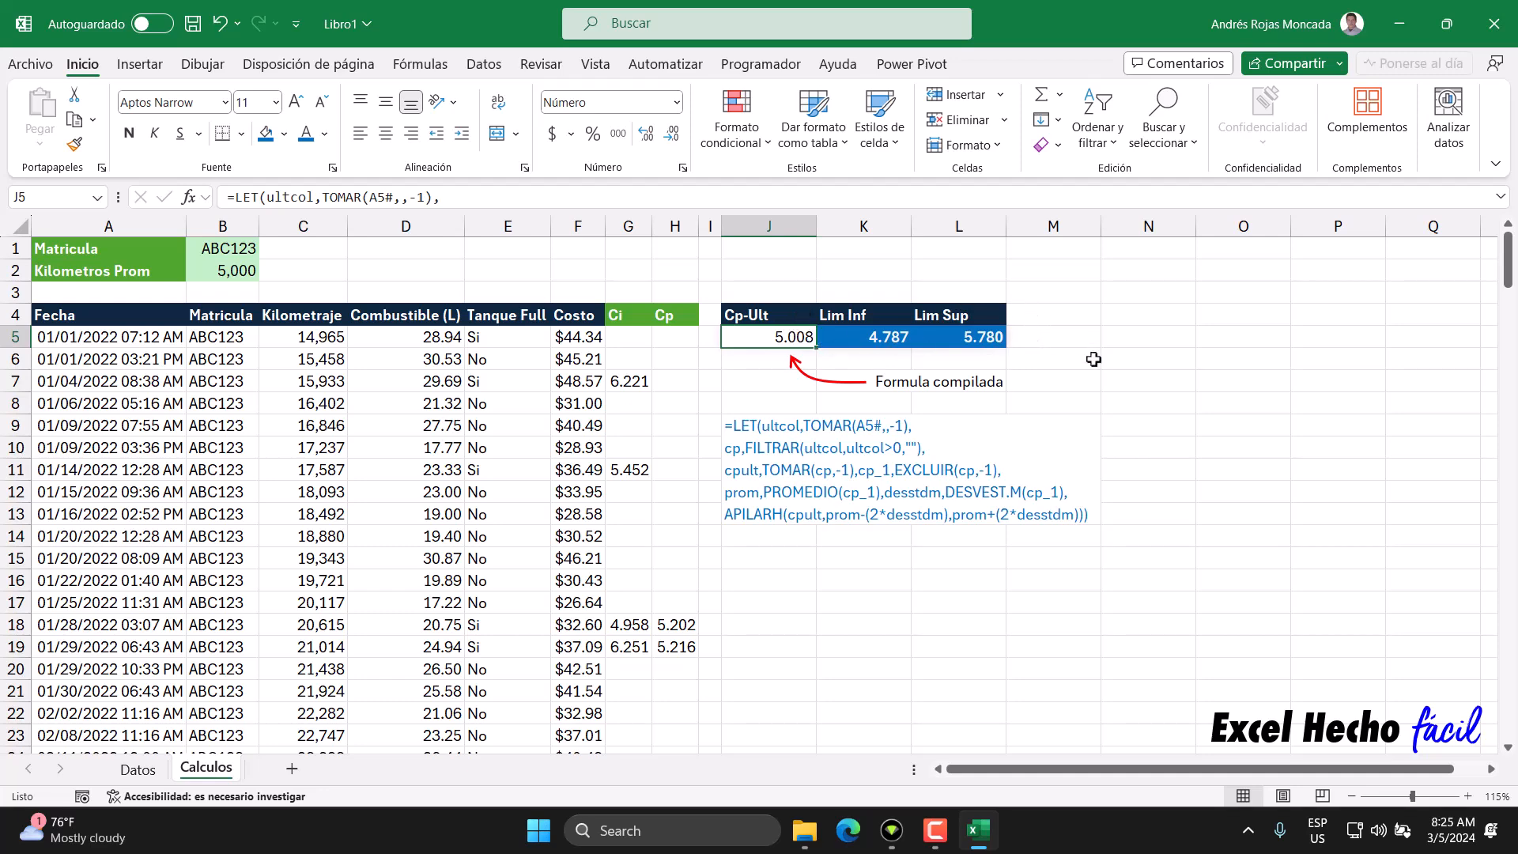
{"action": "left_click", "coordinate": [783, 560]}
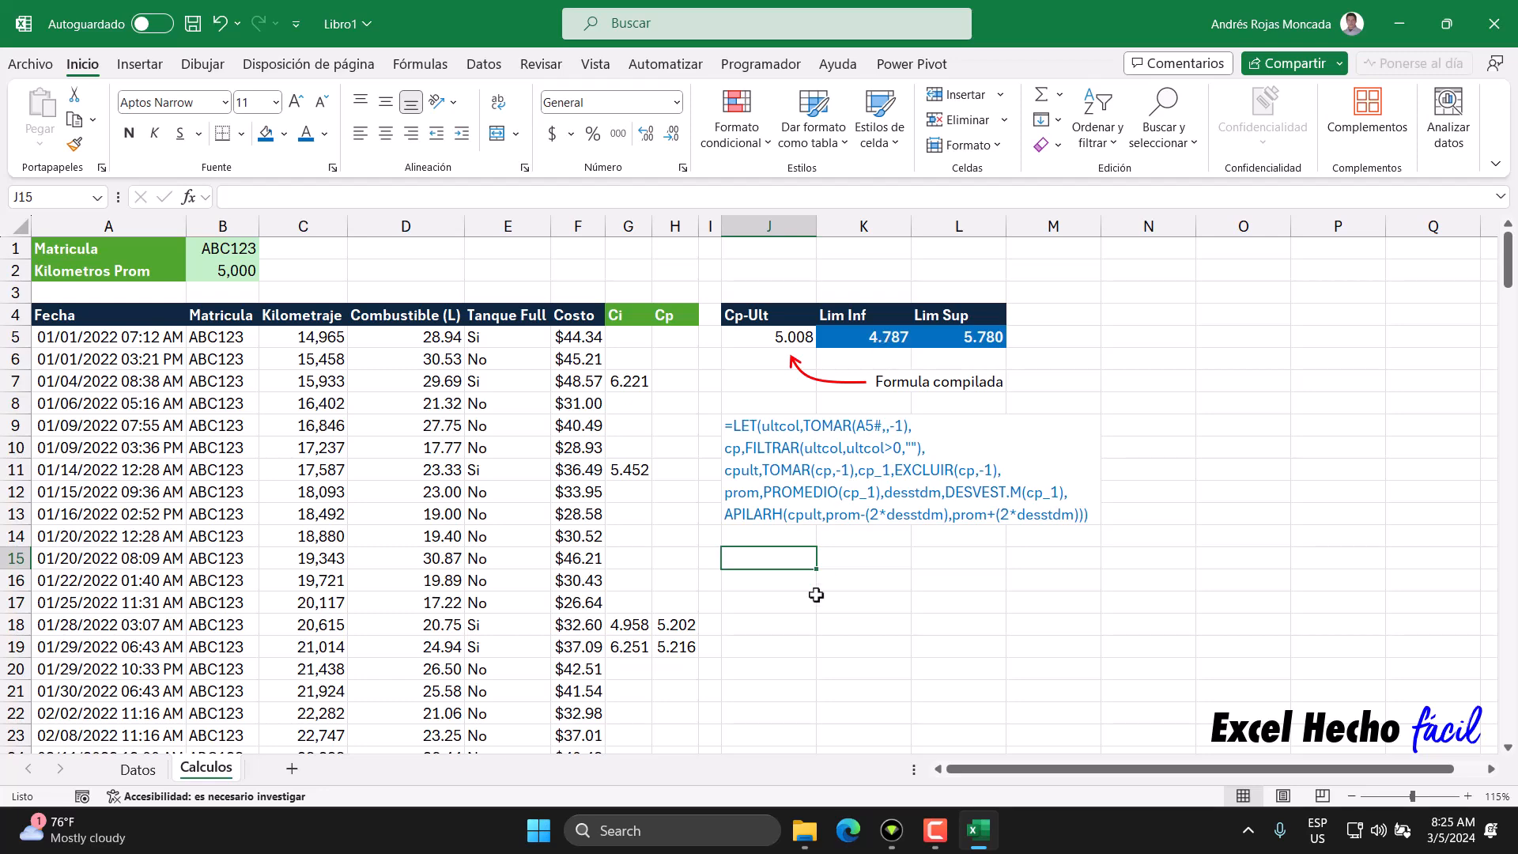
{"action": "type", "text": "="}
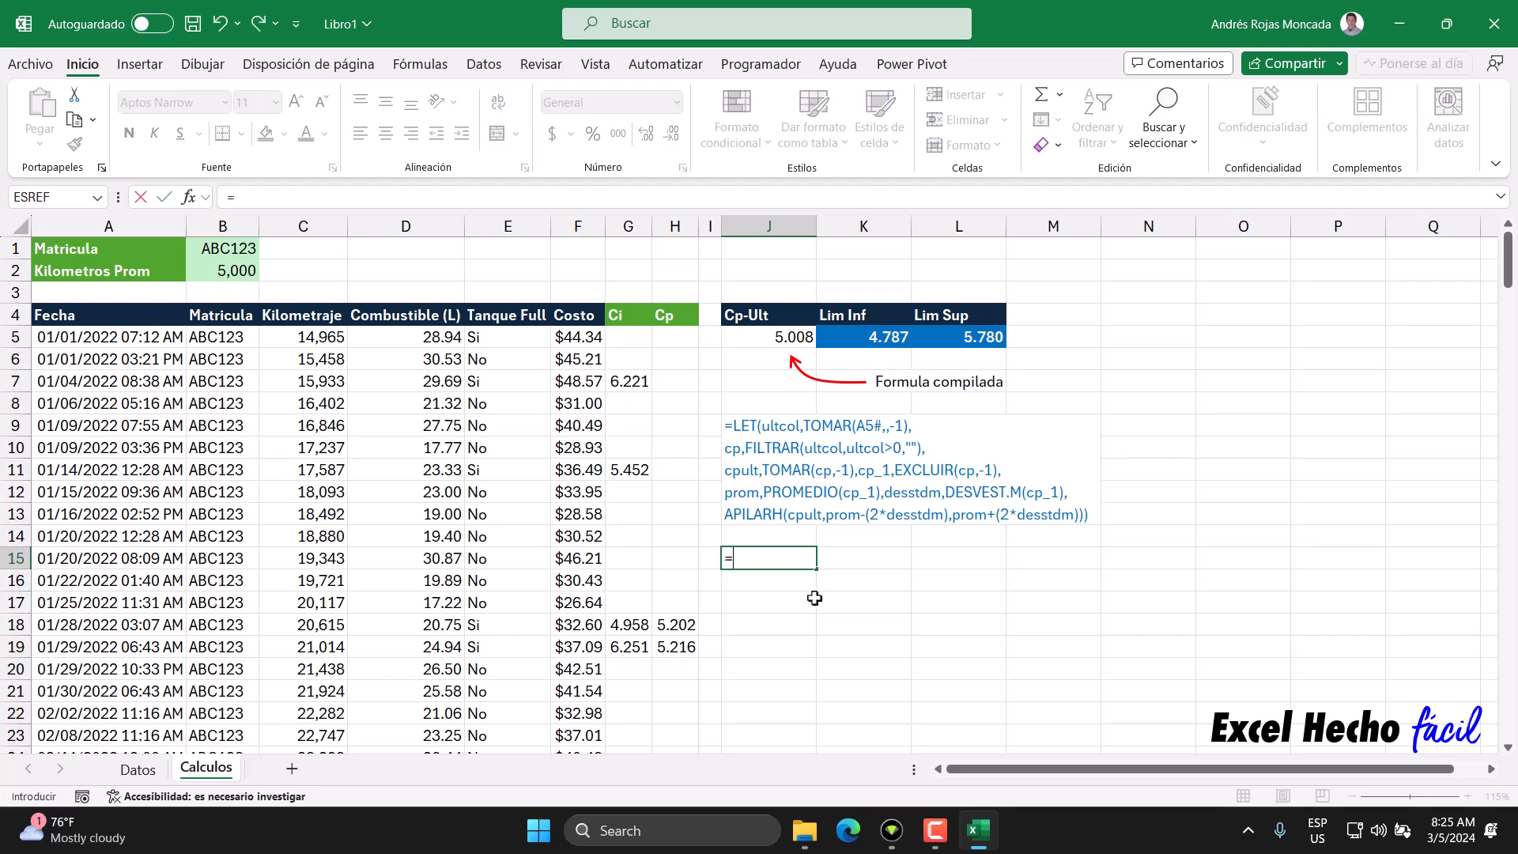
{"action": "type", "text": "tra"}
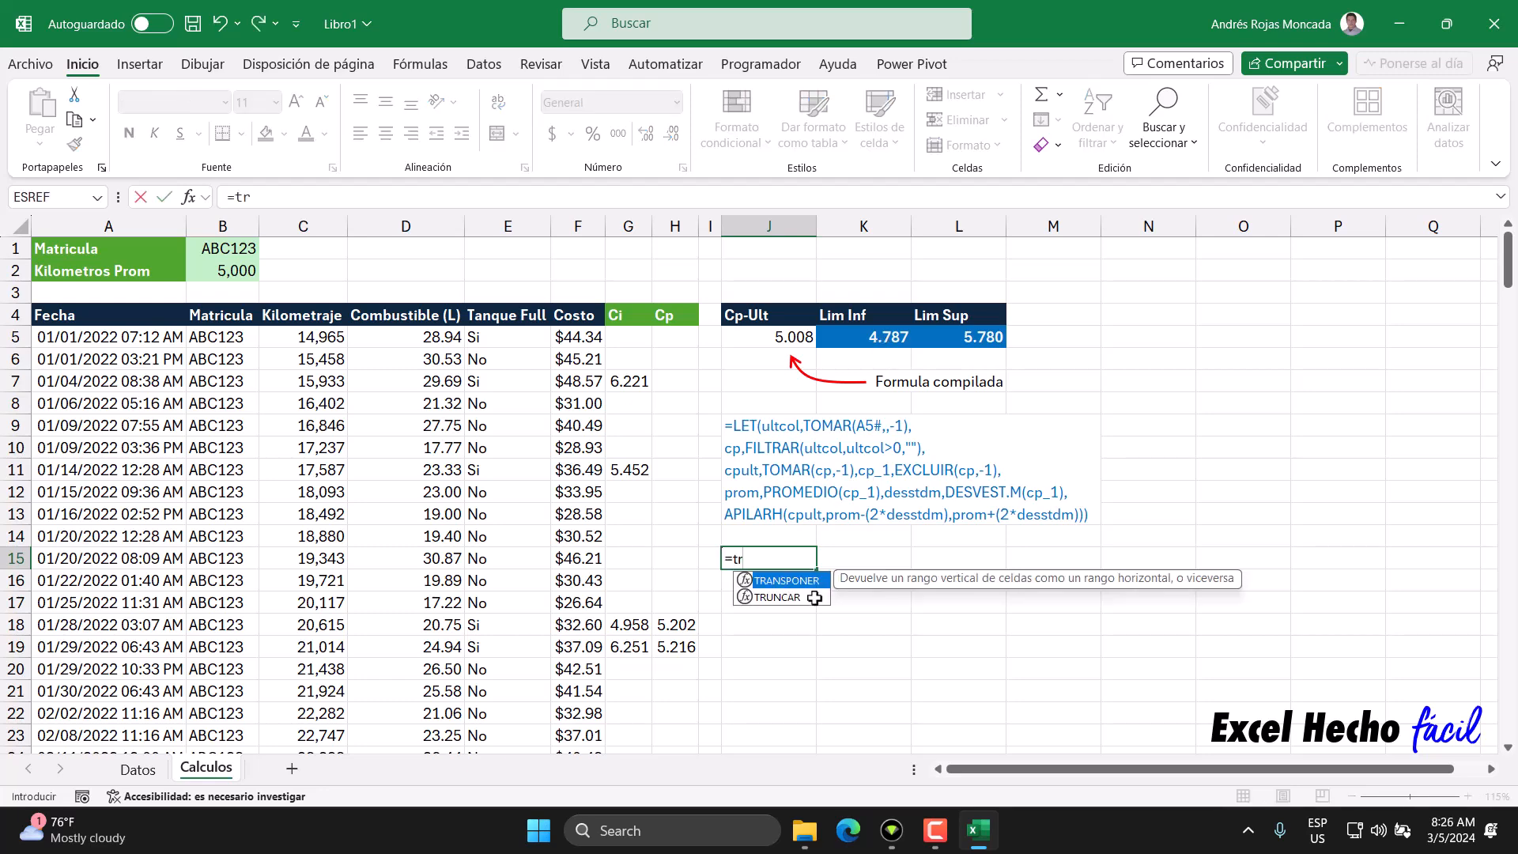
{"action": "key", "text": "Tab"}
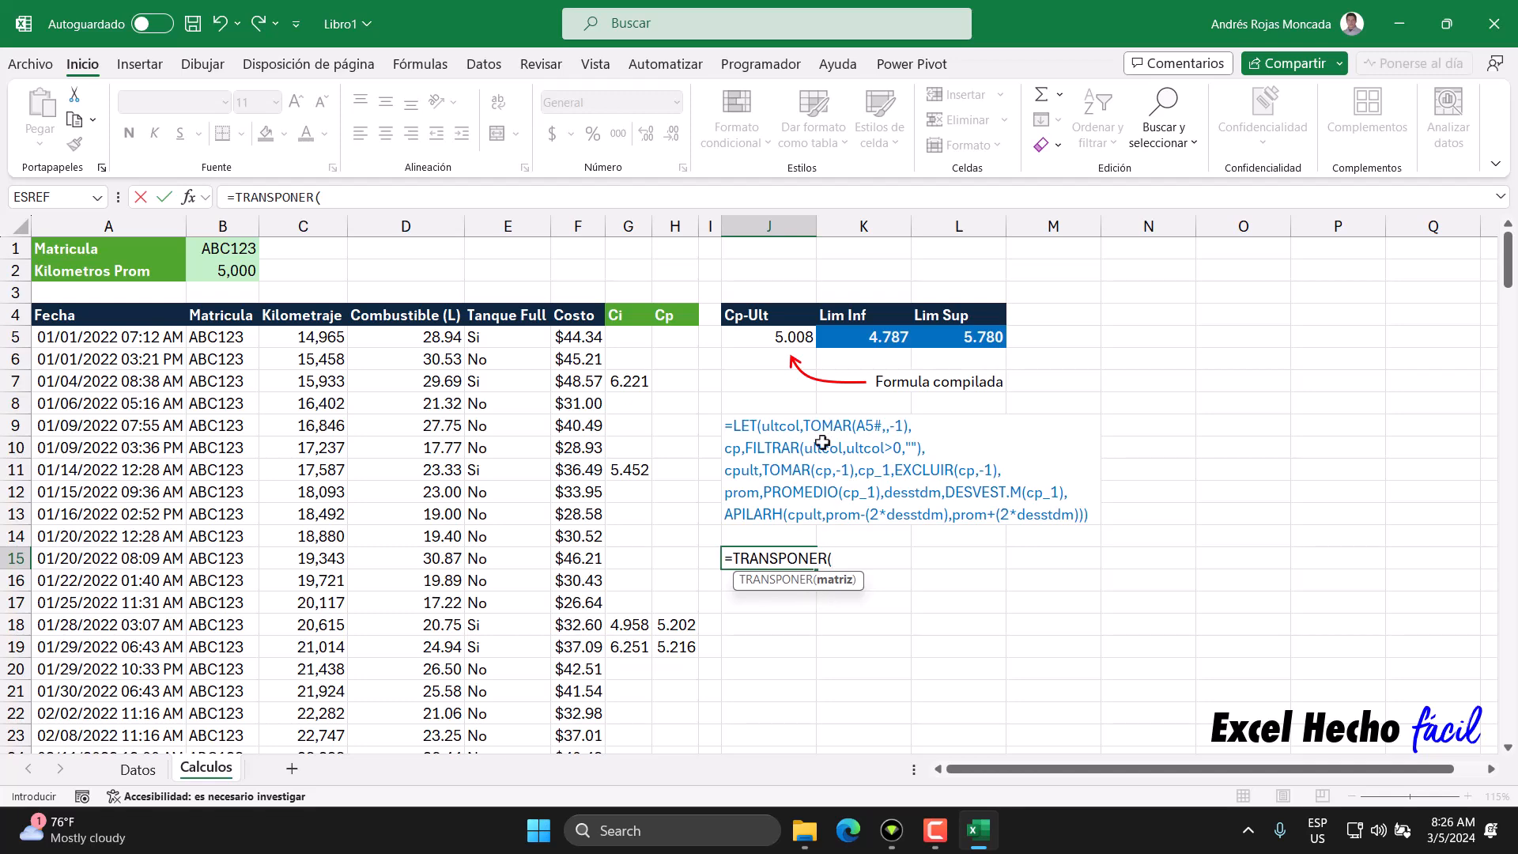
{"action": "key", "text": "Escape"}
Spill the J5 results into row 15 by entering =J5# in J15.
{"action": "type", "text": "="}
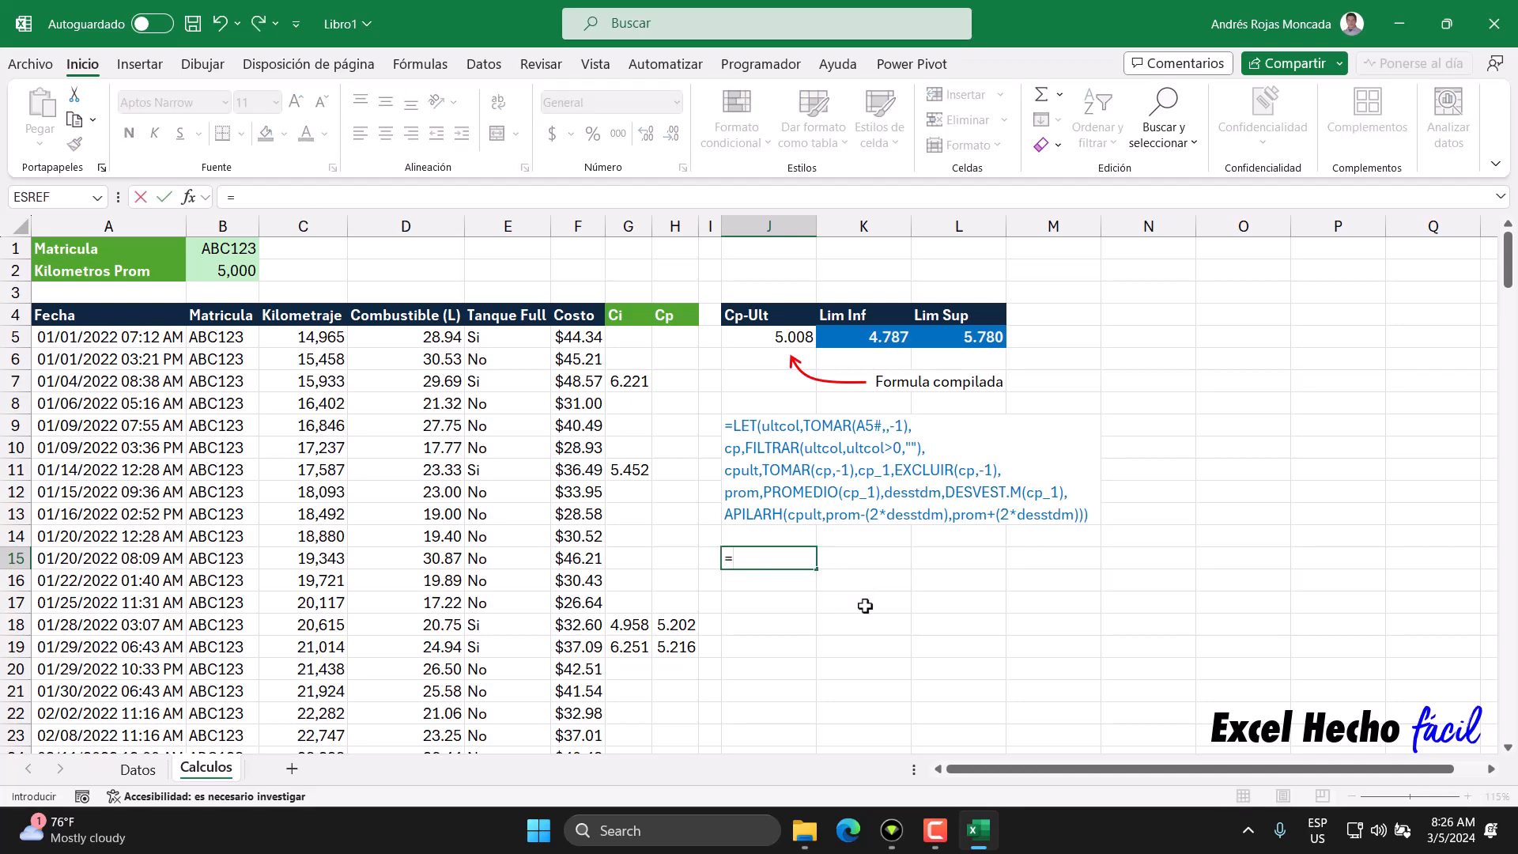
{"action": "type", "text": "#"}
{"action": "key", "text": "Return"}
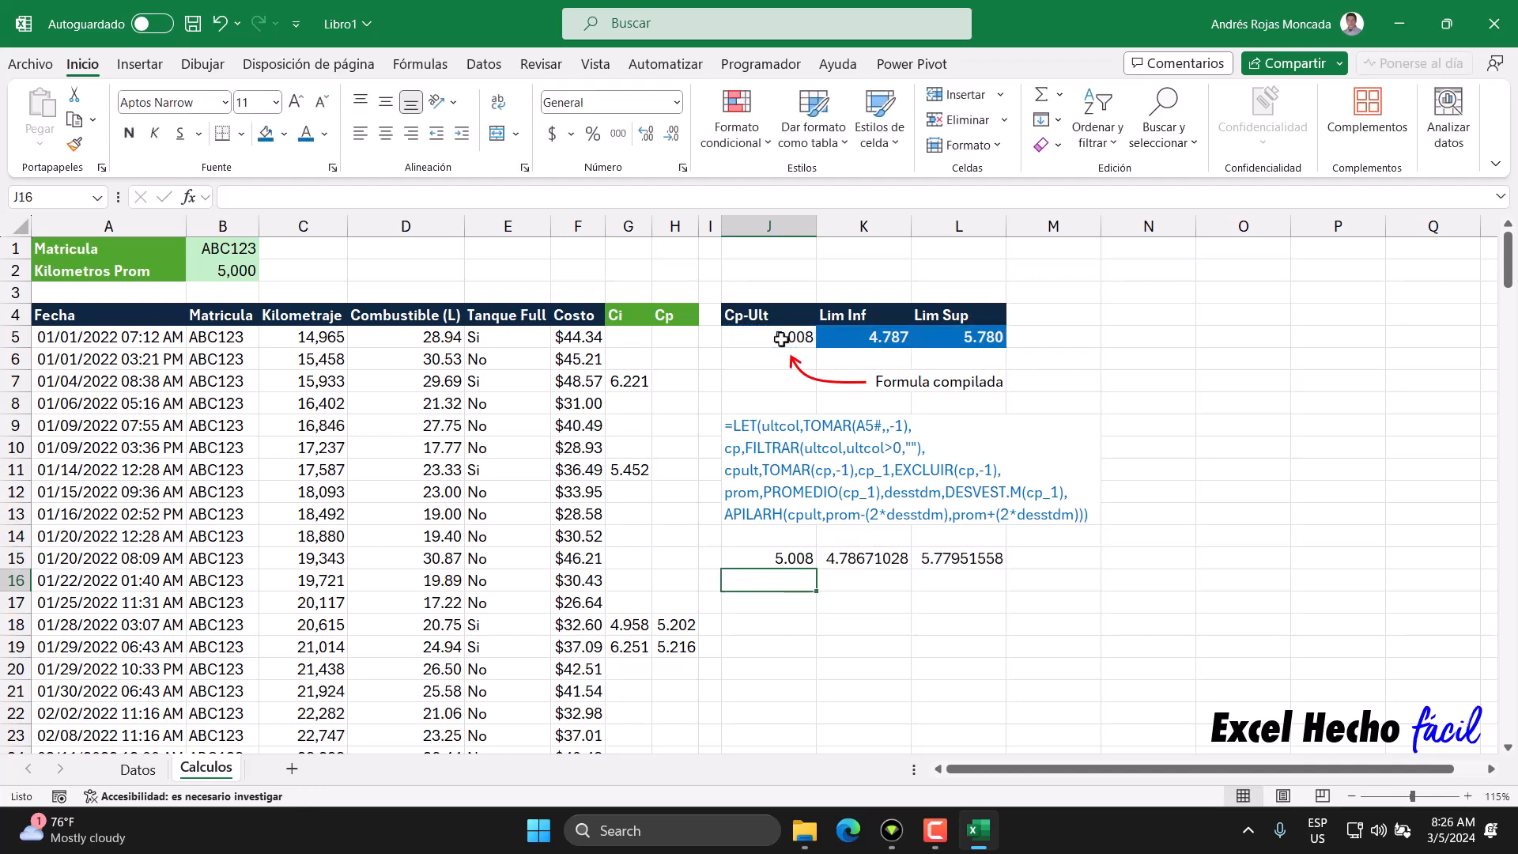
Format J15:L15 as numbers with three decimals.
{"action": "left_click_drag", "start_coordinate": [774, 561], "coordinate": [969, 559]}
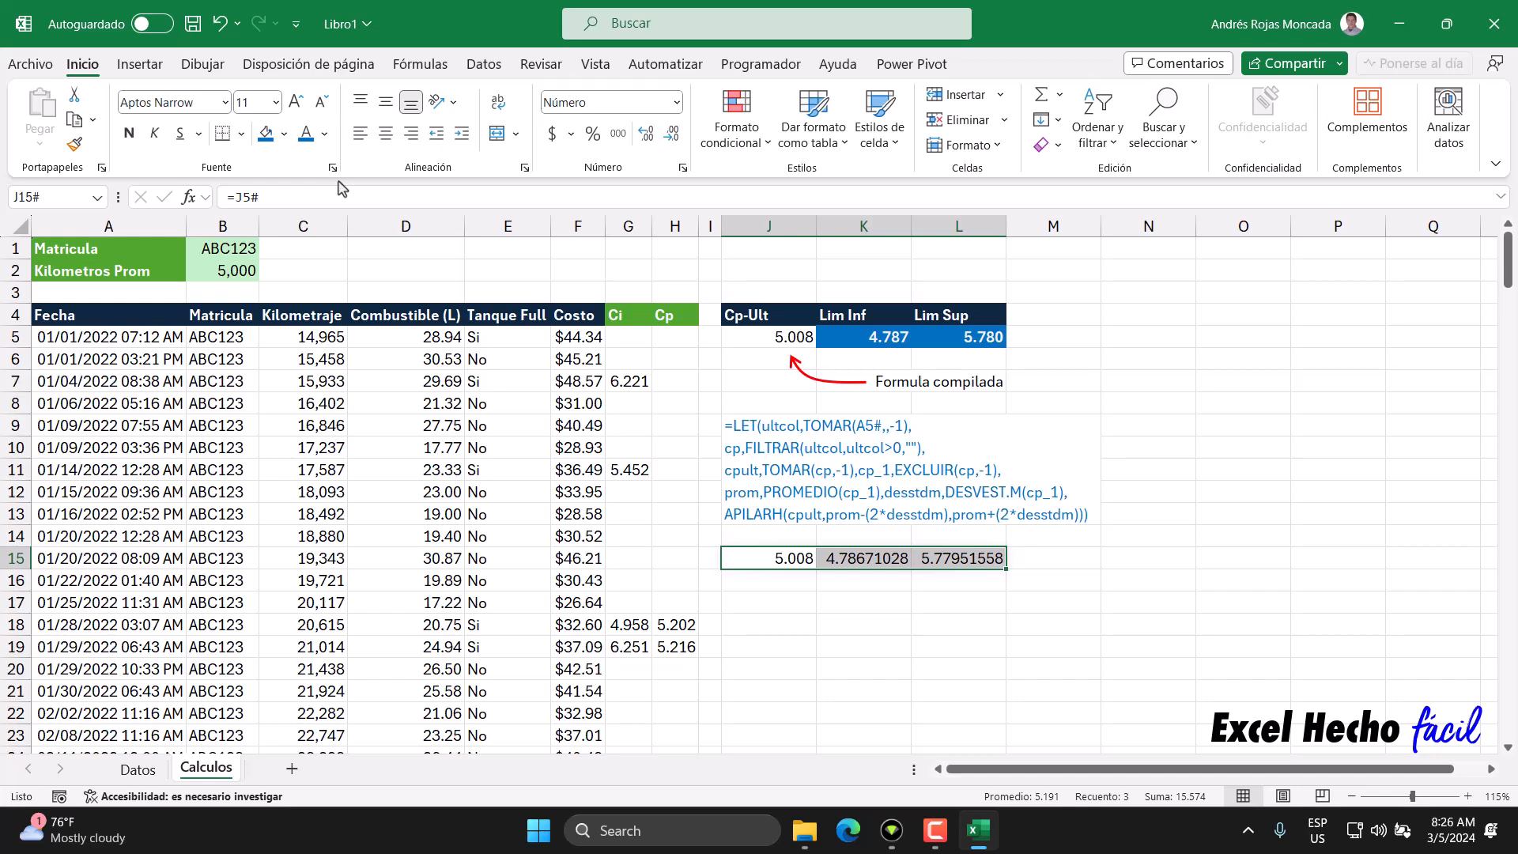
{"action": "key", "text": "ctrl+1"}
{"action": "left_click", "coordinate": [678, 346]}
{"action": "left_click", "coordinate": [964, 371]}
{"action": "left_click", "coordinate": [1012, 713]}
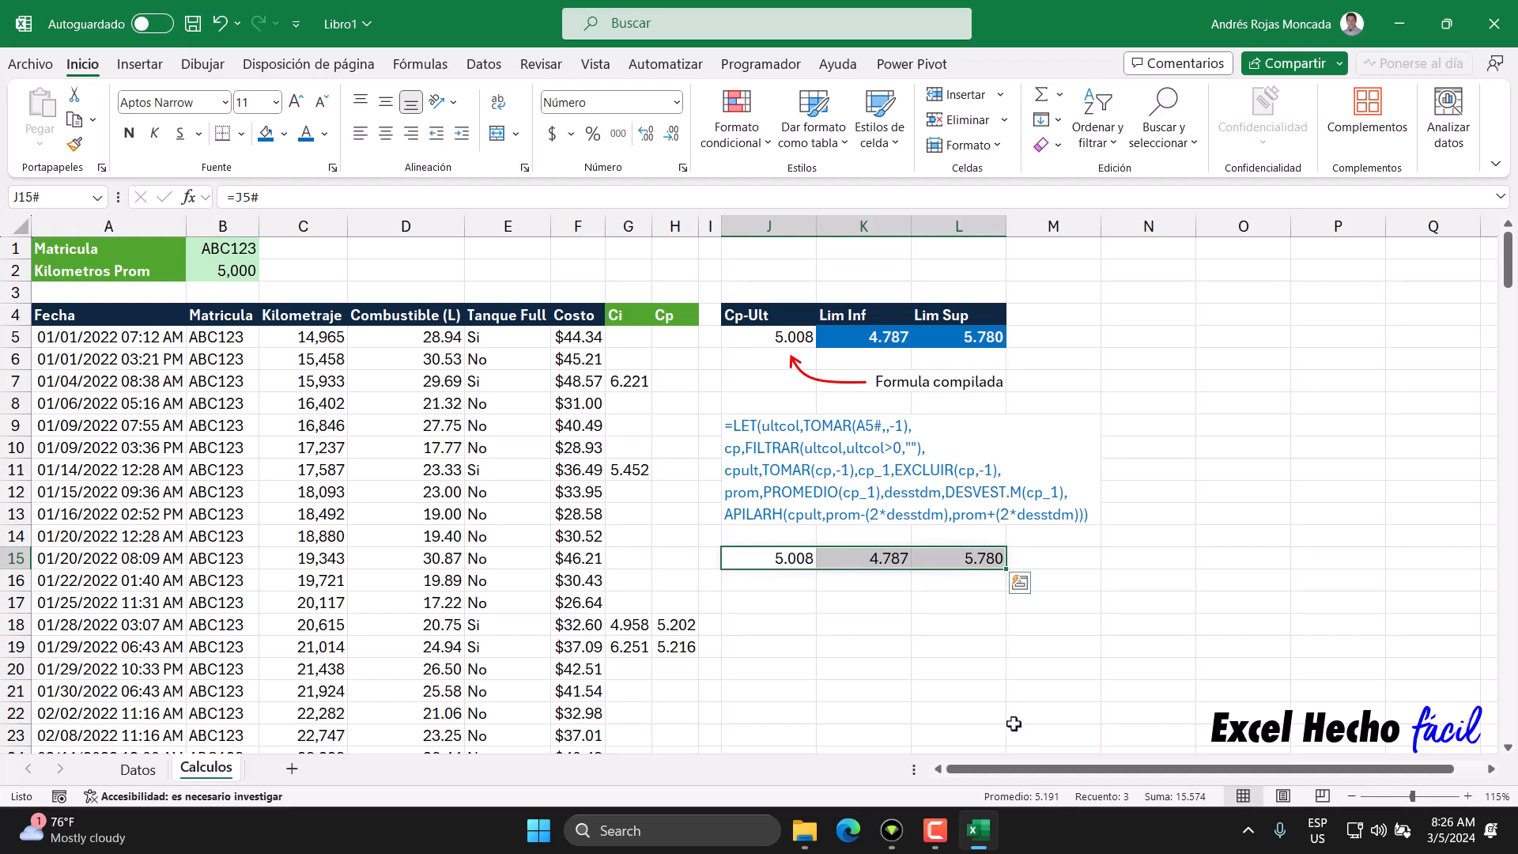
Replace the spilled reference in J15:L15 with its static values by copying and pasting values only.
{"action": "key", "text": "ctrl+c"}
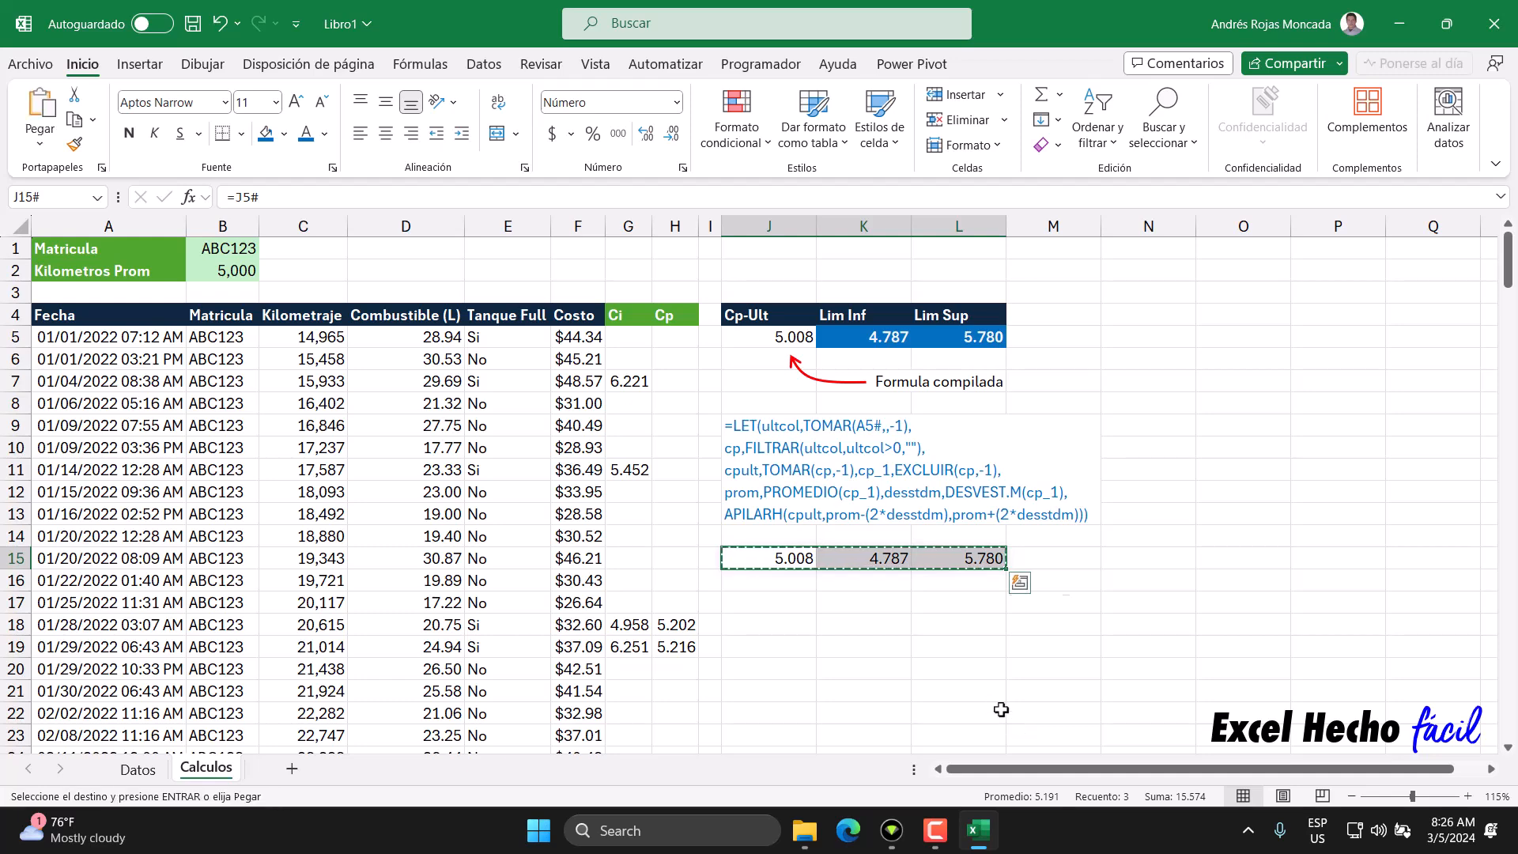
{"action": "key", "text": "ctrl+shift+v"}
{"action": "key", "text": "Escape"}
Examine the pasted values in J15, K15 and L15 against the Cp-Ult, Lim Inf and Lim Sup results above.
{"action": "left_click", "coordinate": [803, 562]}
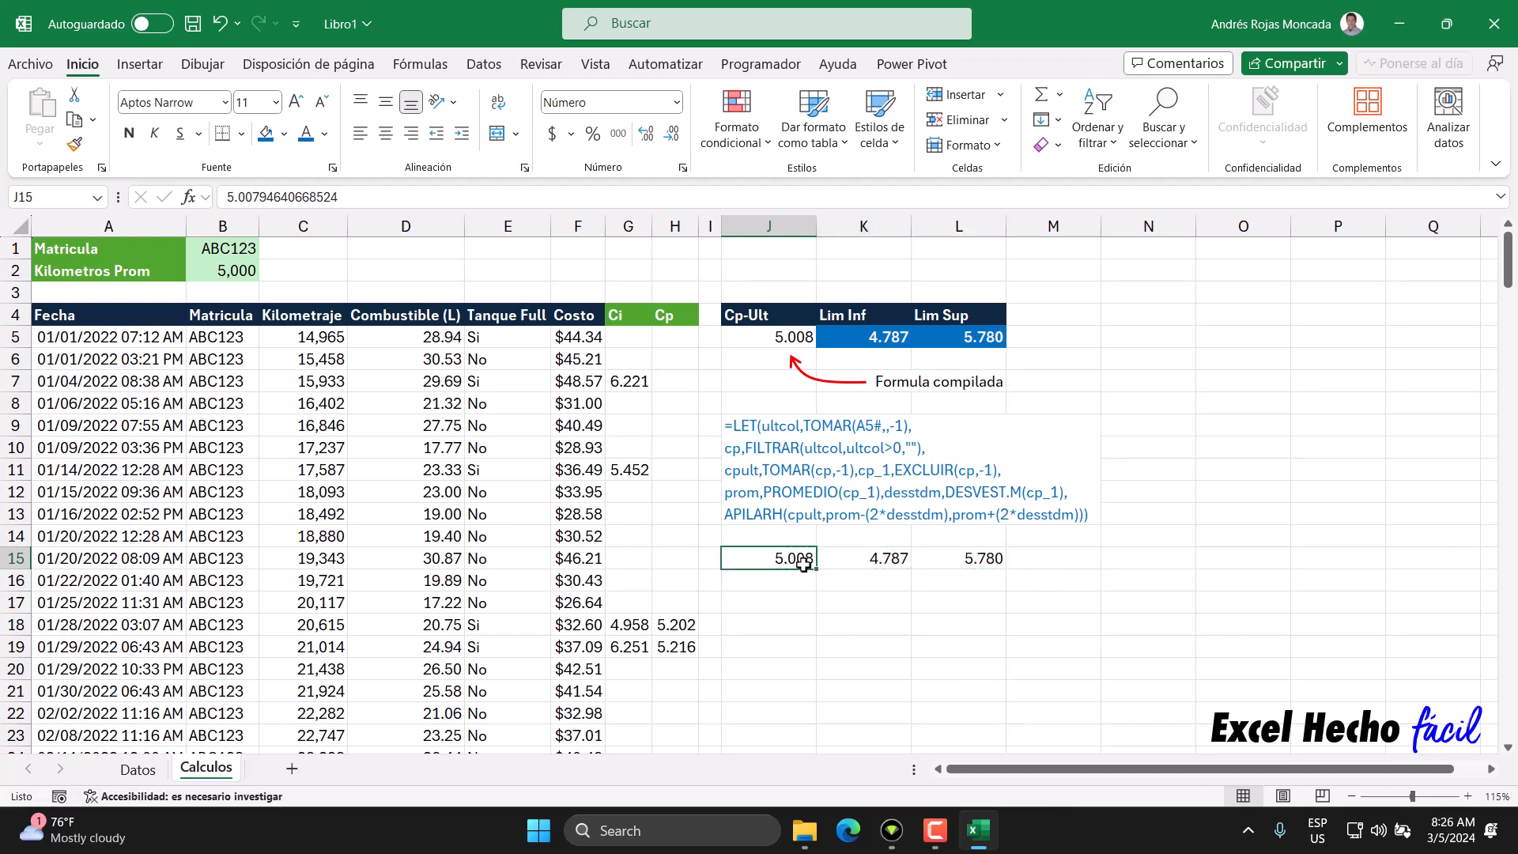
{"action": "left_click", "coordinate": [855, 566]}
{"action": "left_click", "coordinate": [956, 563]}
{"action": "left_click", "coordinate": [854, 564]}
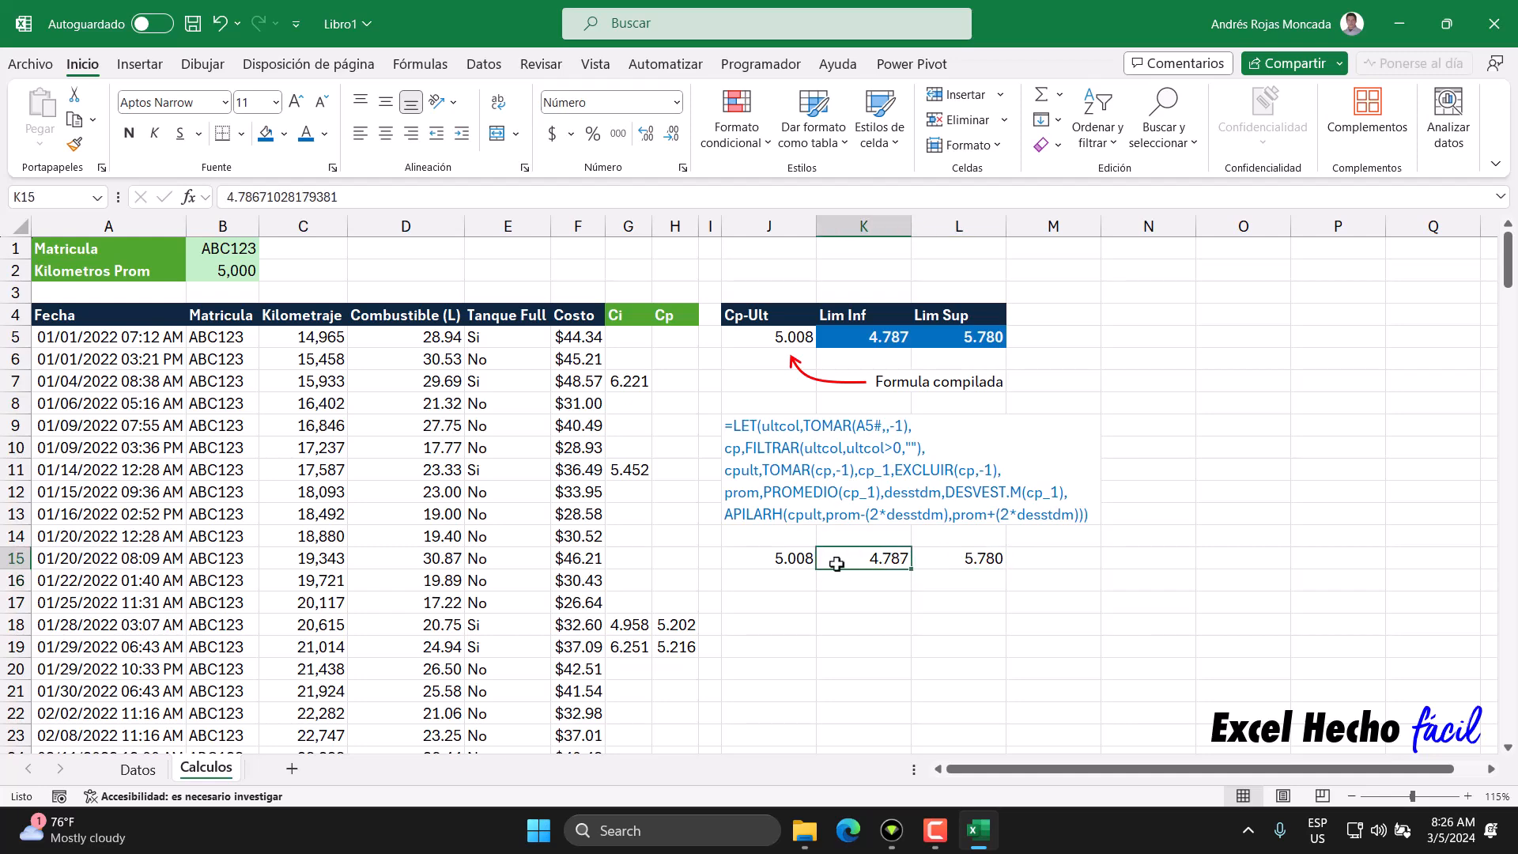
{"action": "left_click", "coordinate": [804, 562]}
{"action": "left_click", "coordinate": [921, 563]}
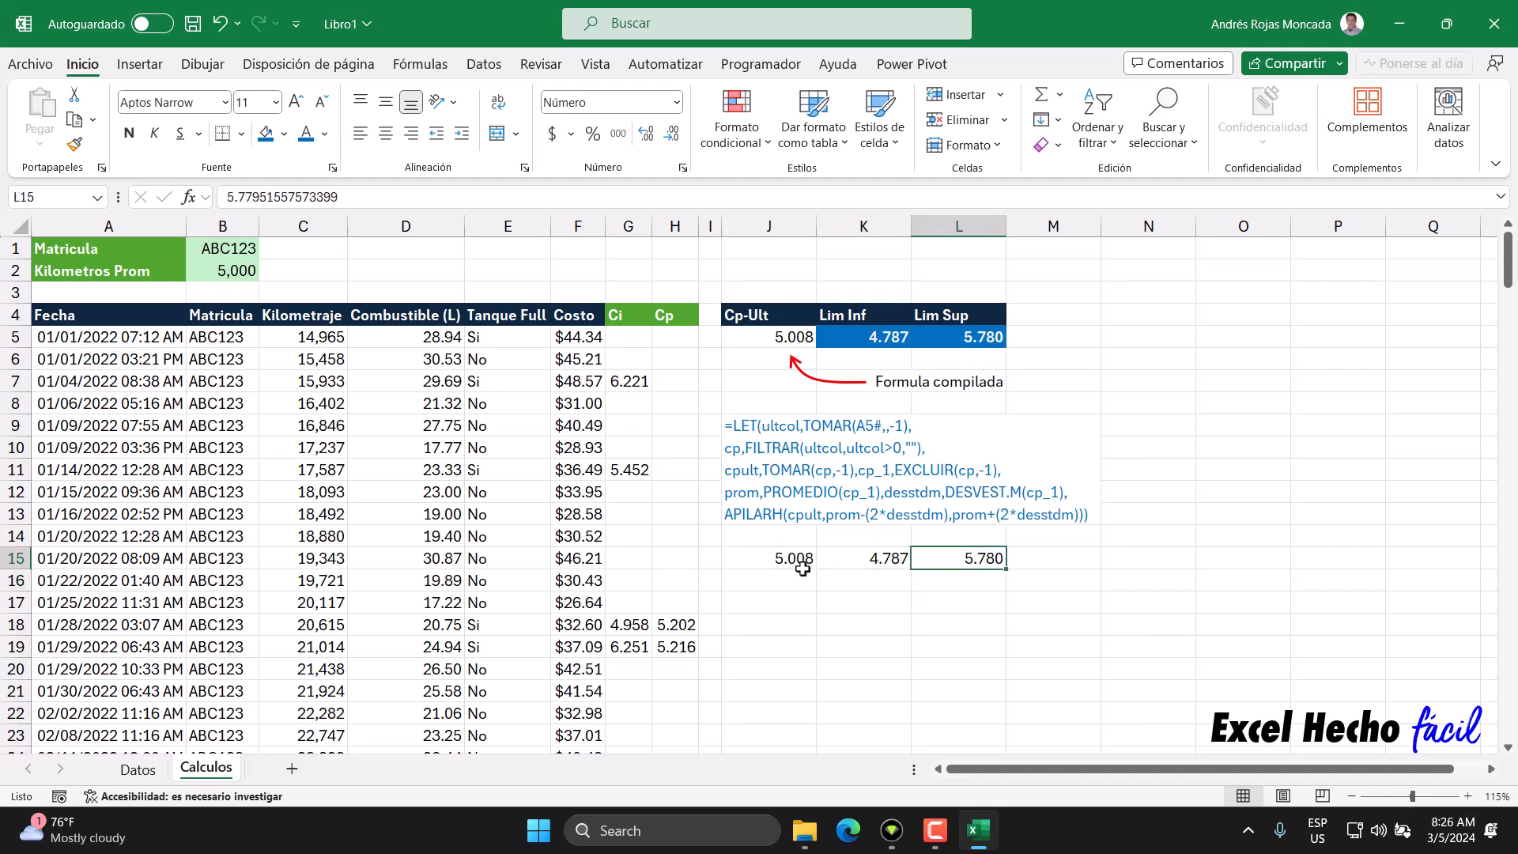
{"action": "left_click", "coordinate": [797, 599]}
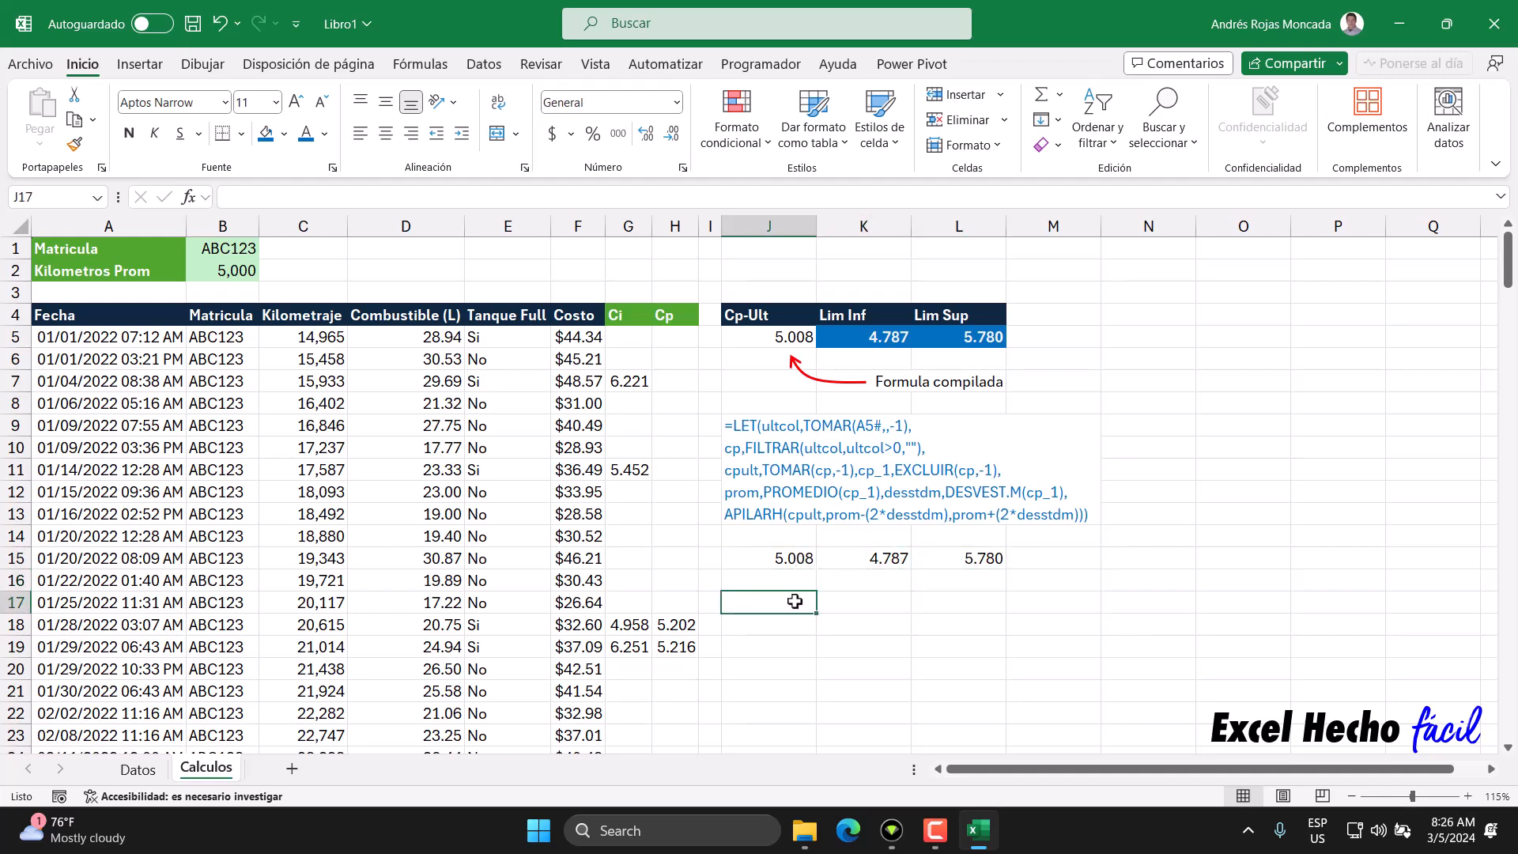
{"action": "left_click", "coordinate": [875, 563]}
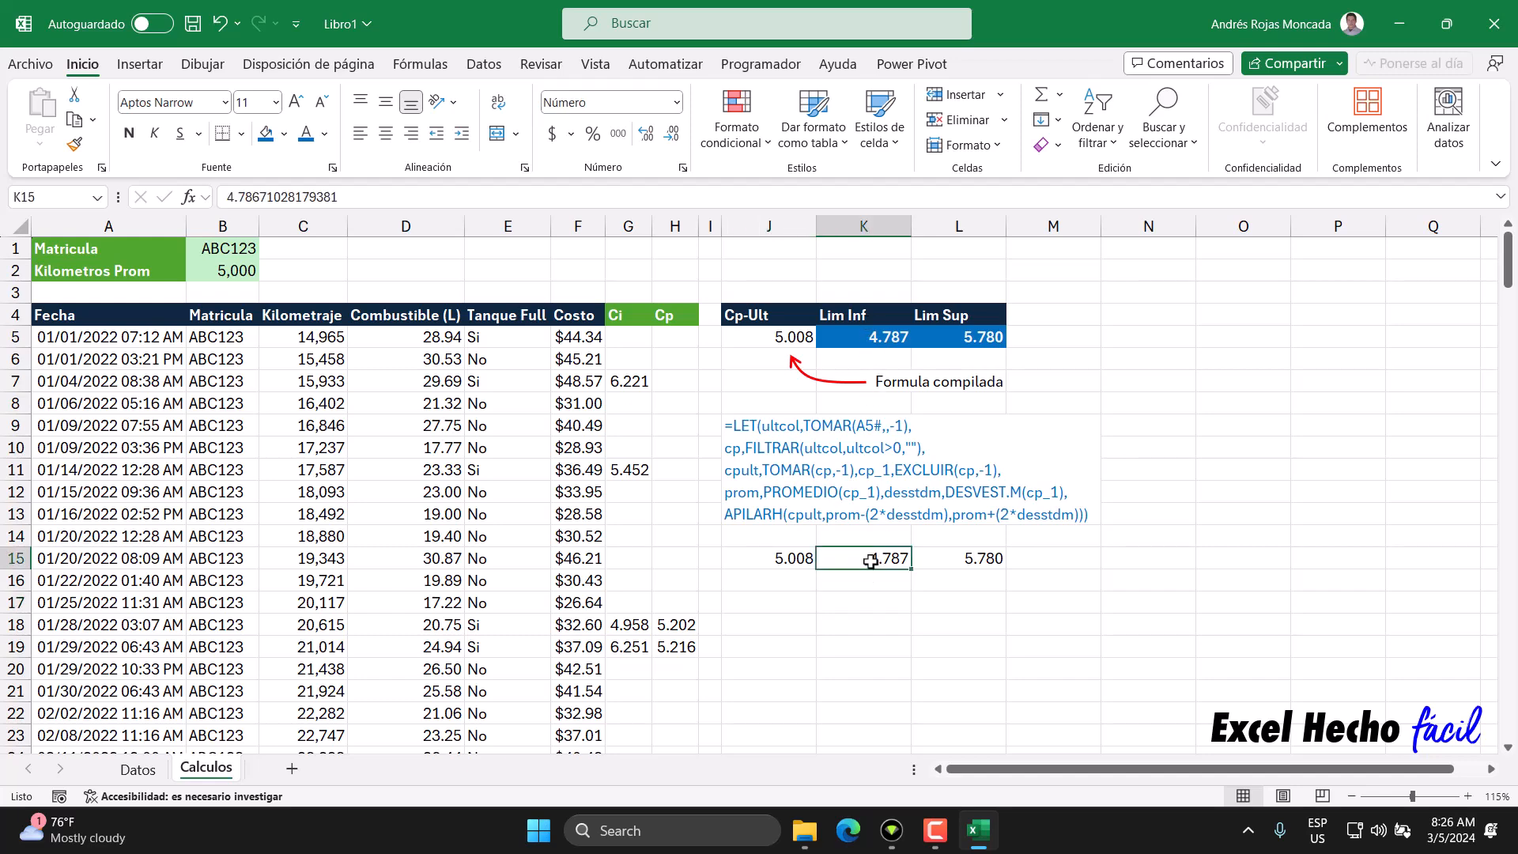
{"action": "left_click", "coordinate": [968, 556]}
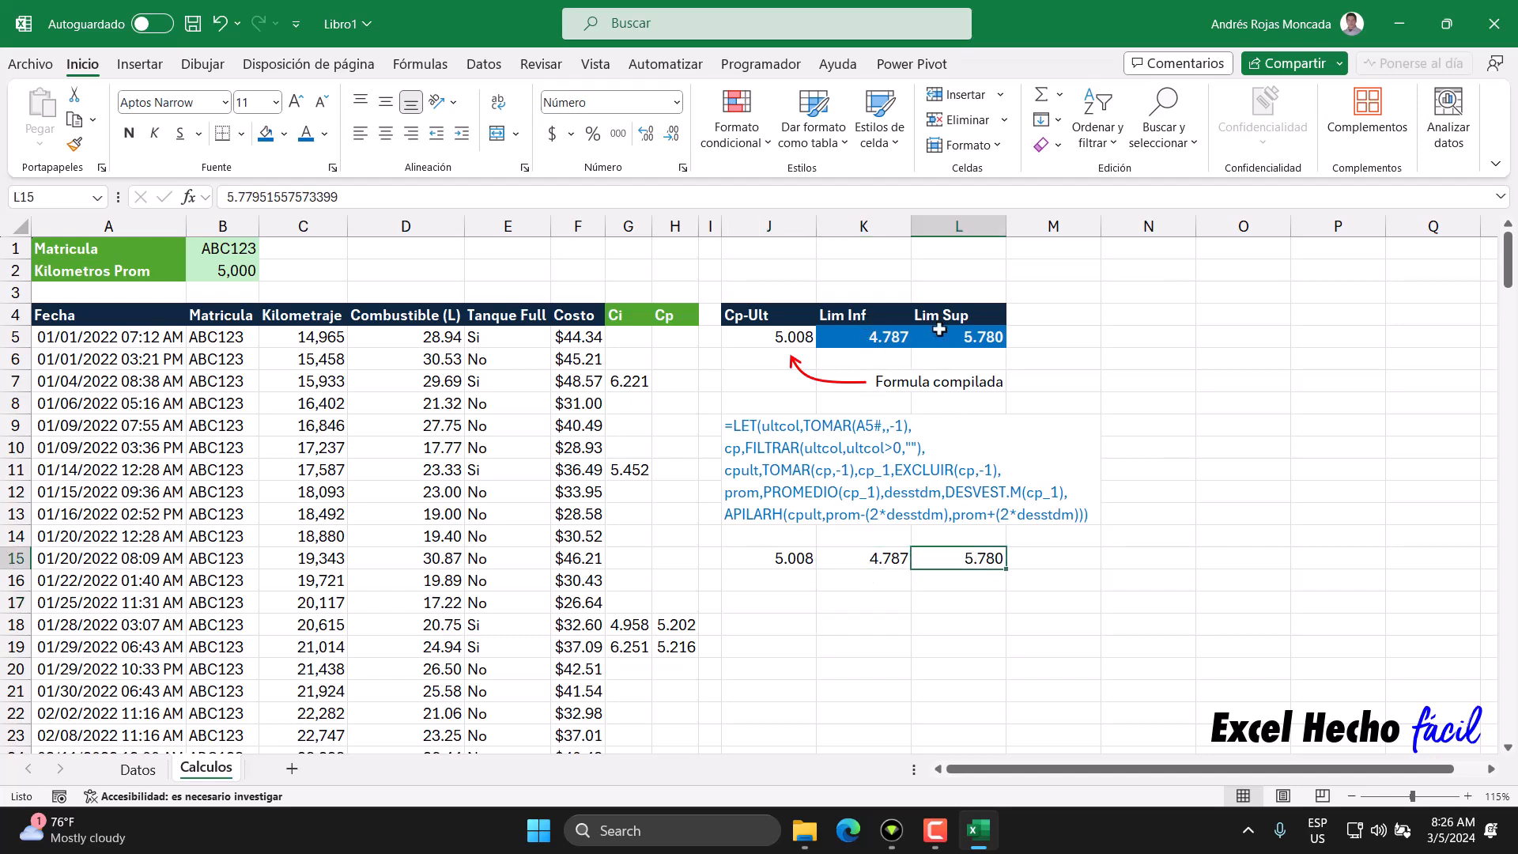
{"action": "left_click", "coordinate": [795, 558]}
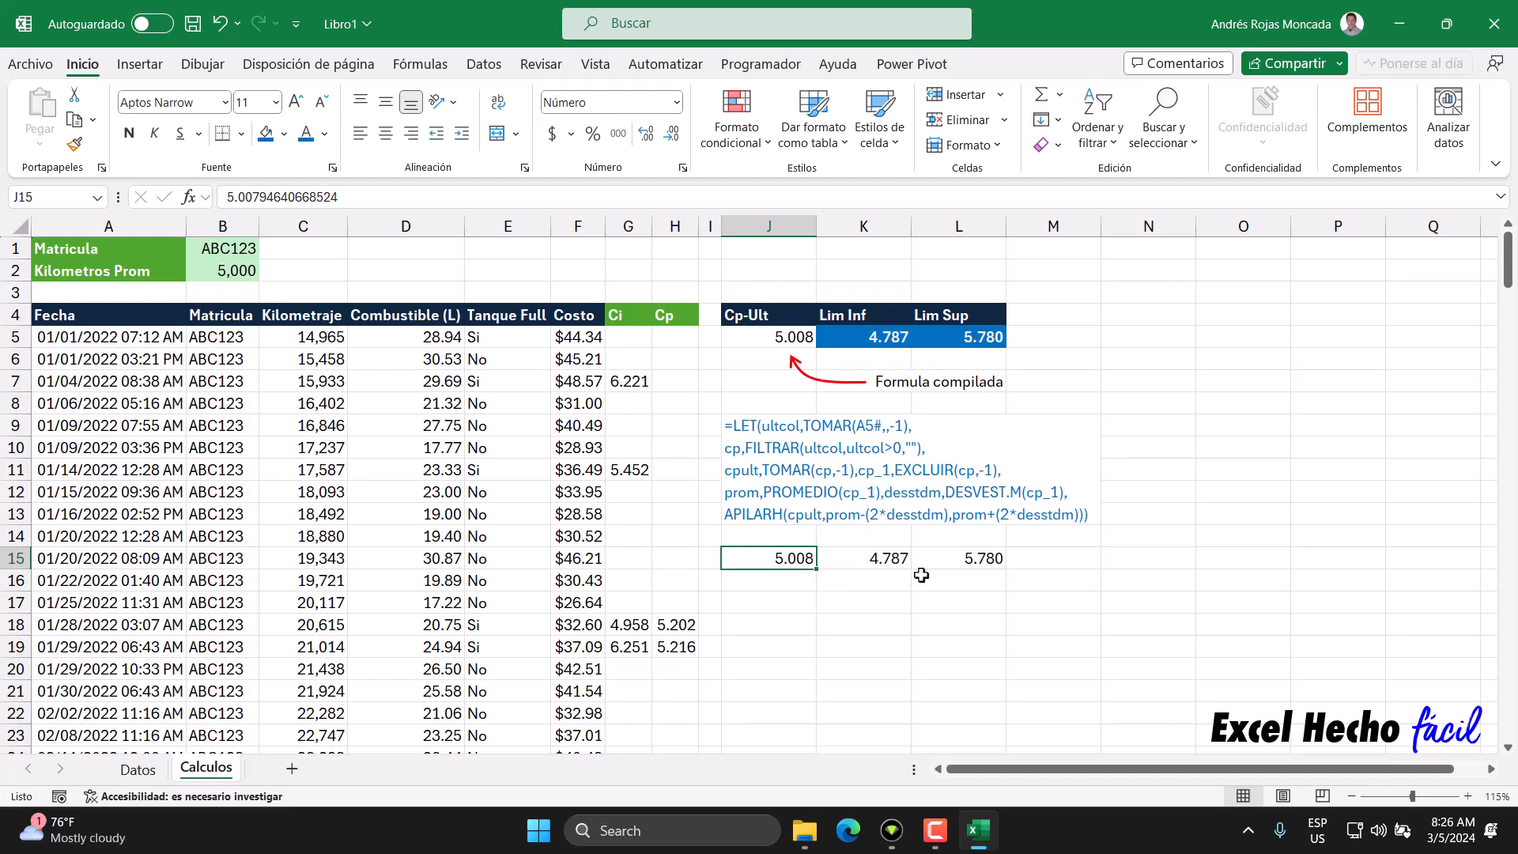
Enter =MEDIANA(J15:L15) in J17 to get the median of the three static values.
{"action": "left_click", "coordinate": [783, 596]}
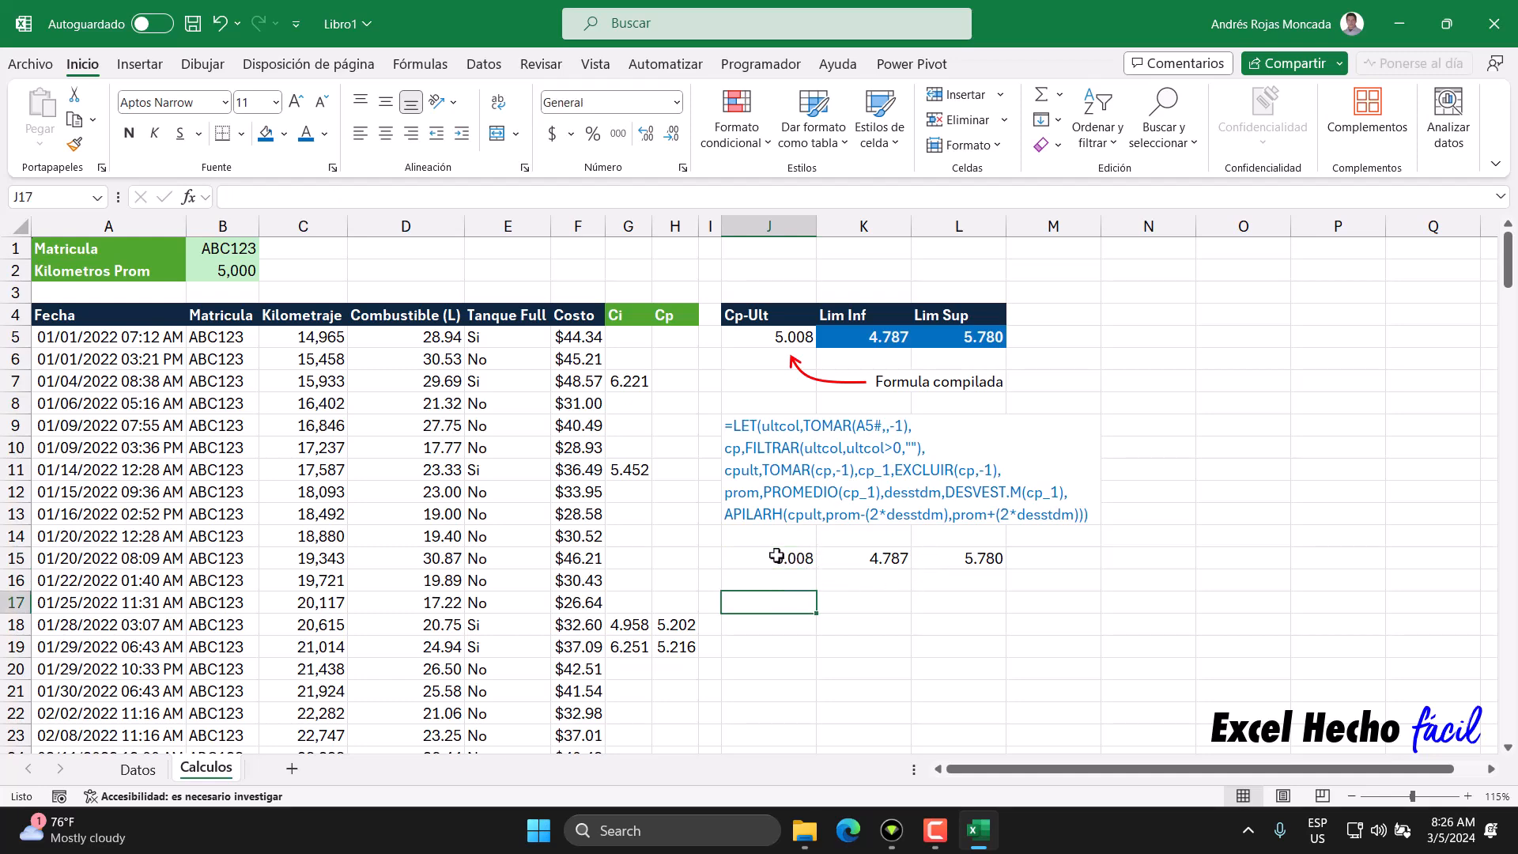
{"action": "type", "text": "=medi"}
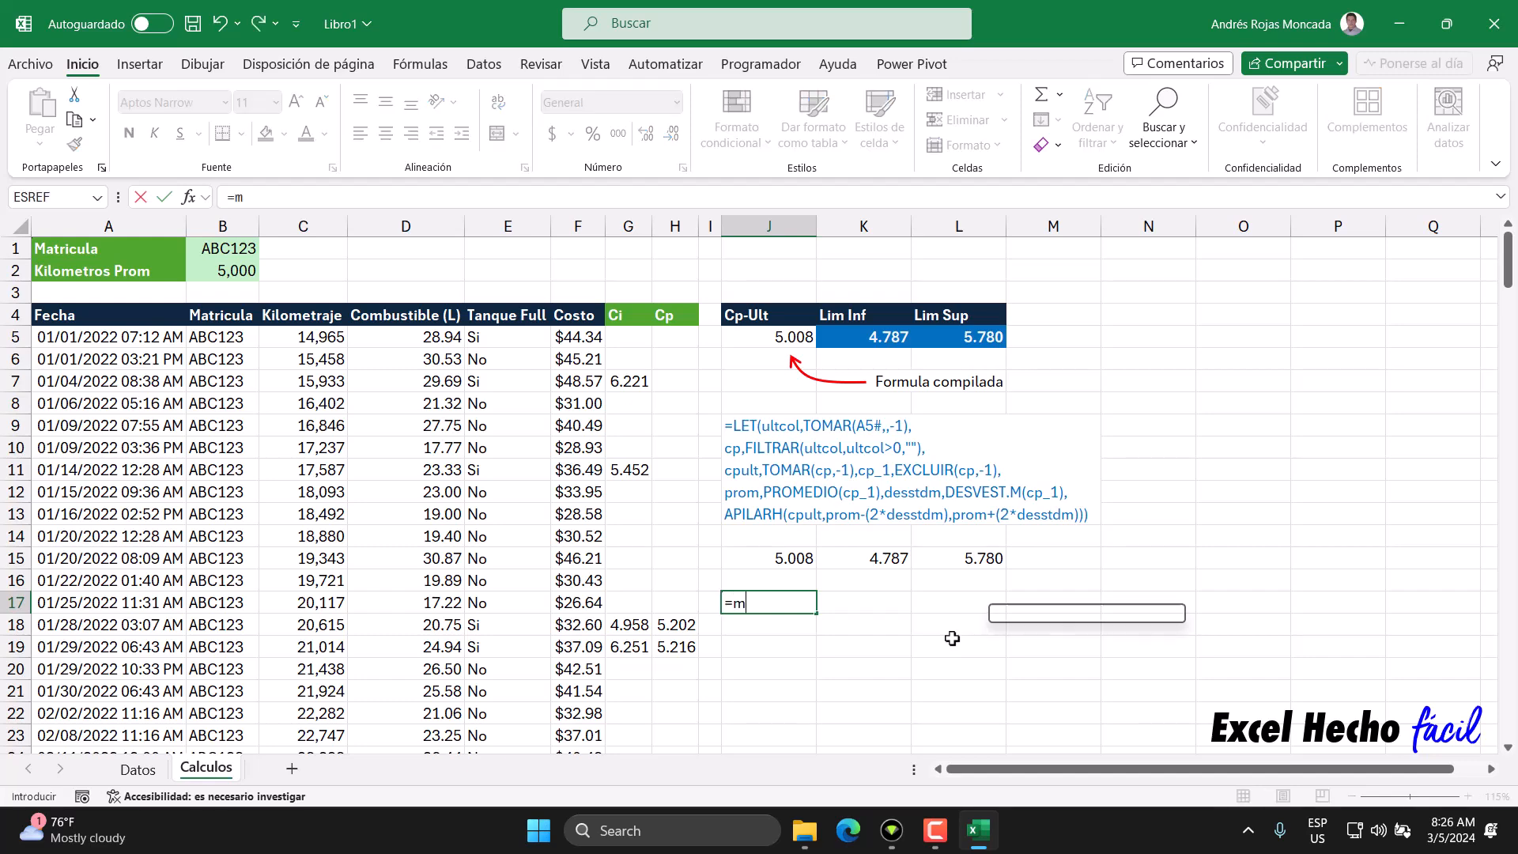
{"action": "key", "text": "Down"}
{"action": "key", "text": "Down"}
{"action": "key", "text": "Down"}
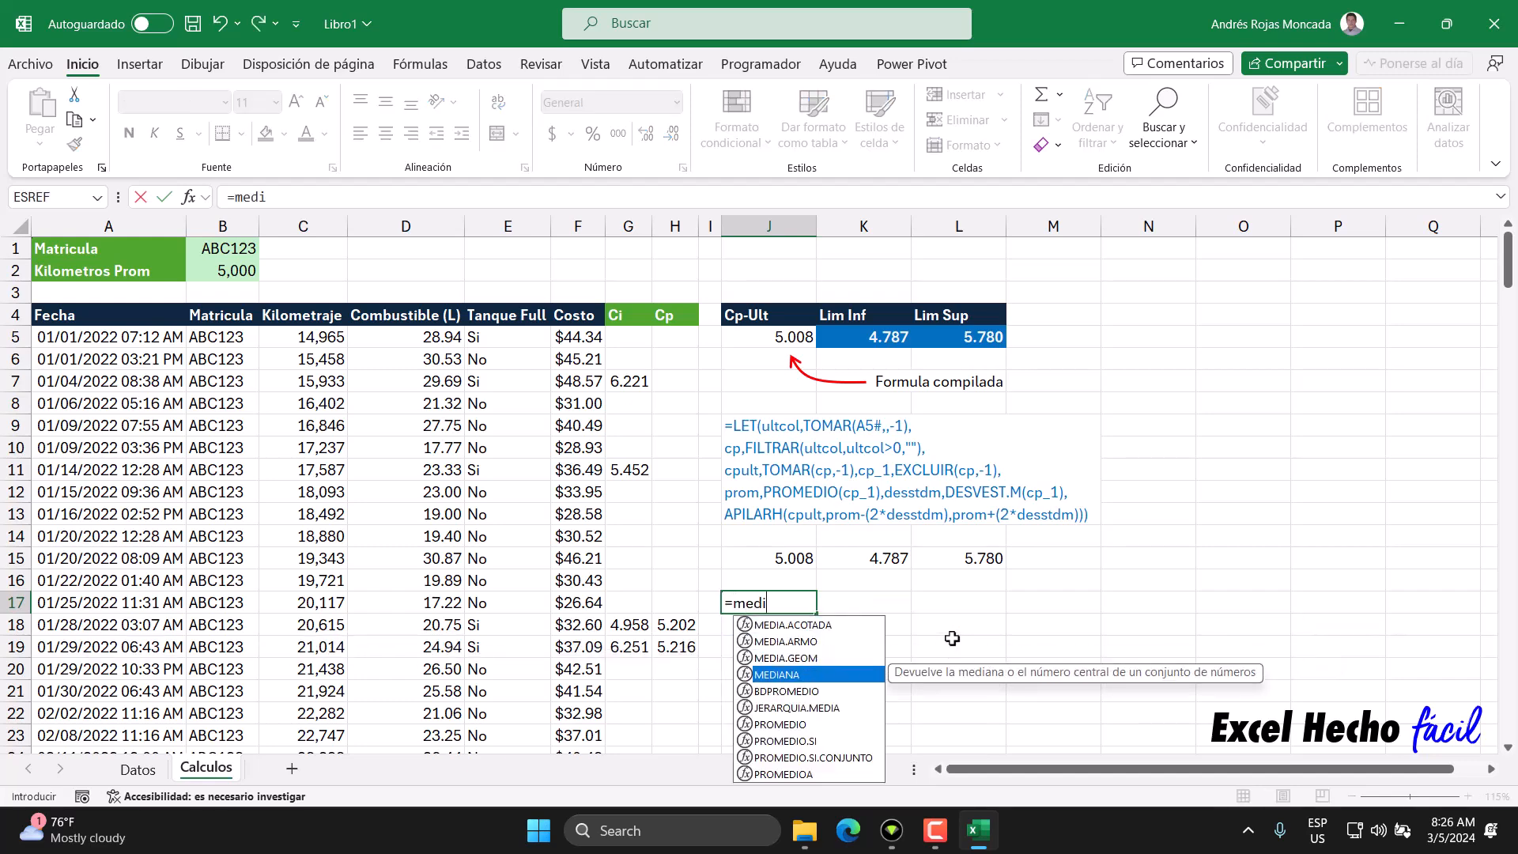
{"action": "key", "text": "Tab"}
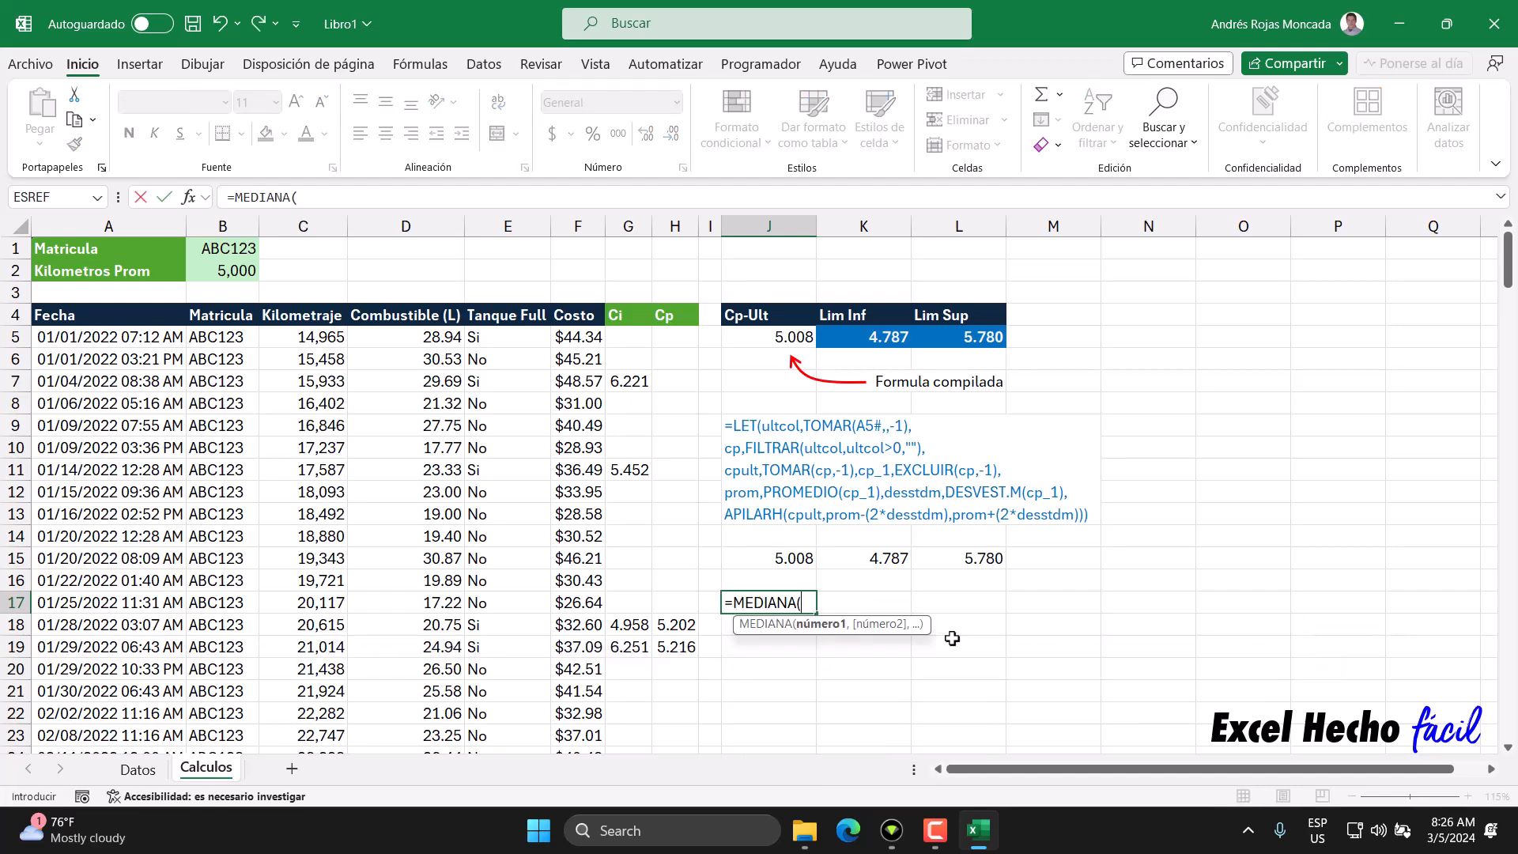
{"action": "key", "text": "BackSpace"}
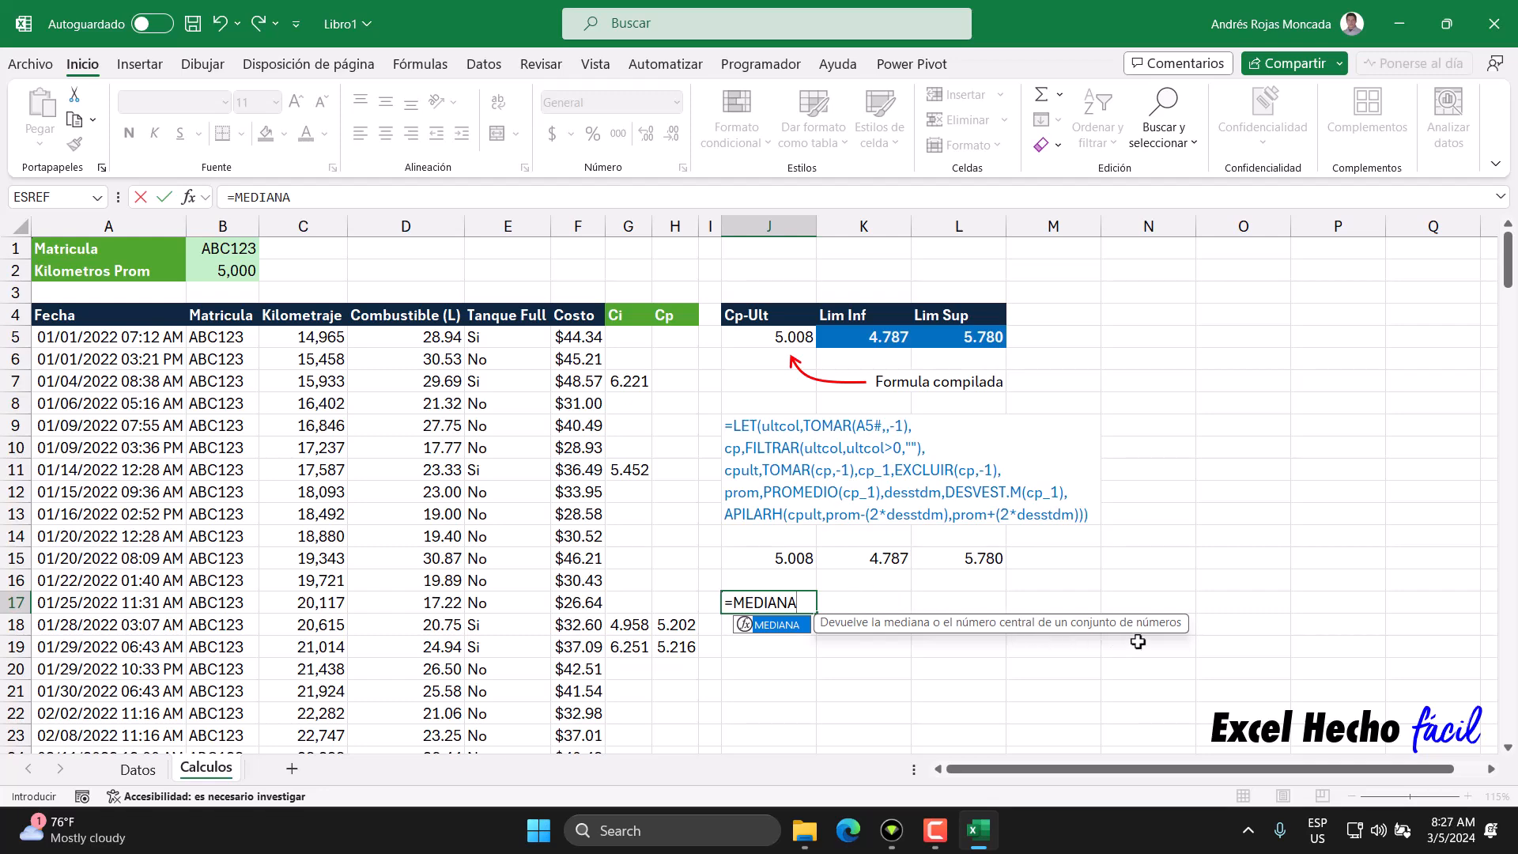
{"action": "type", "text": "("}
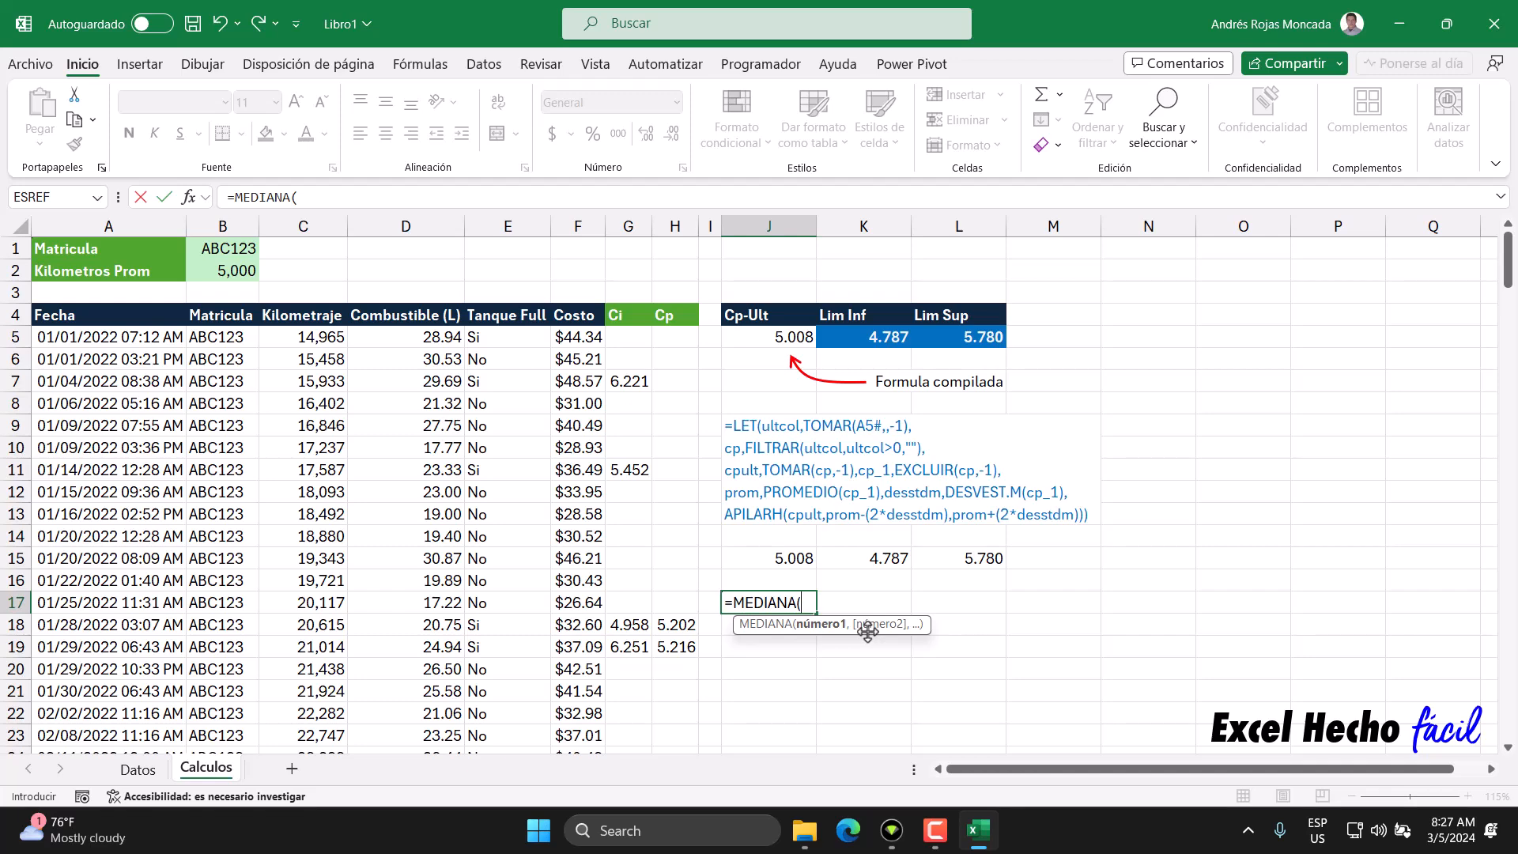
{"action": "left_click_drag", "start_coordinate": [773, 558], "coordinate": [998, 560]}
{"action": "type", "text": ")"}
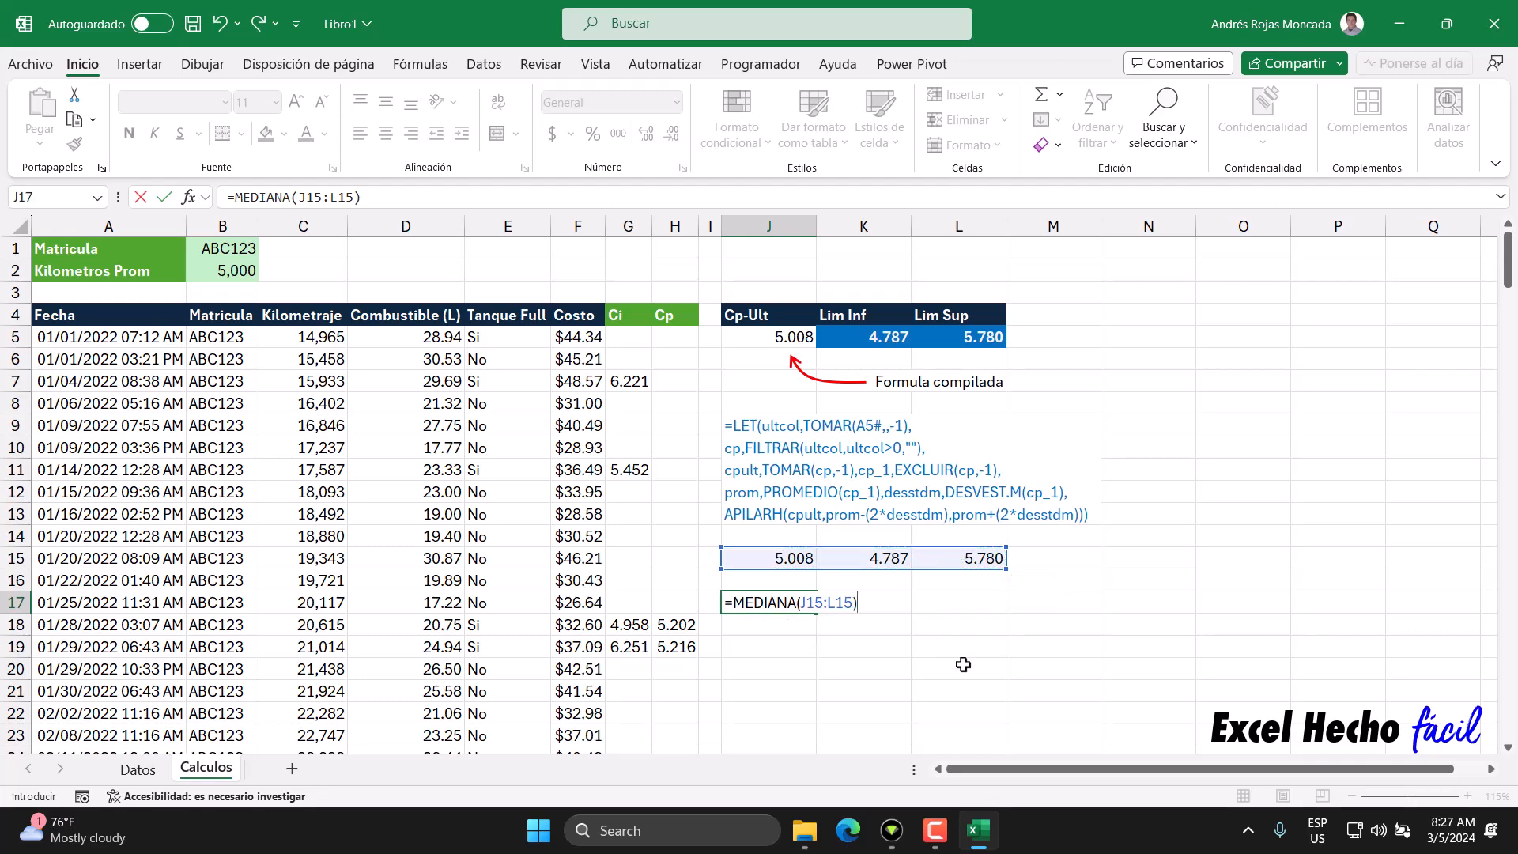
{"action": "key", "text": "Return"}
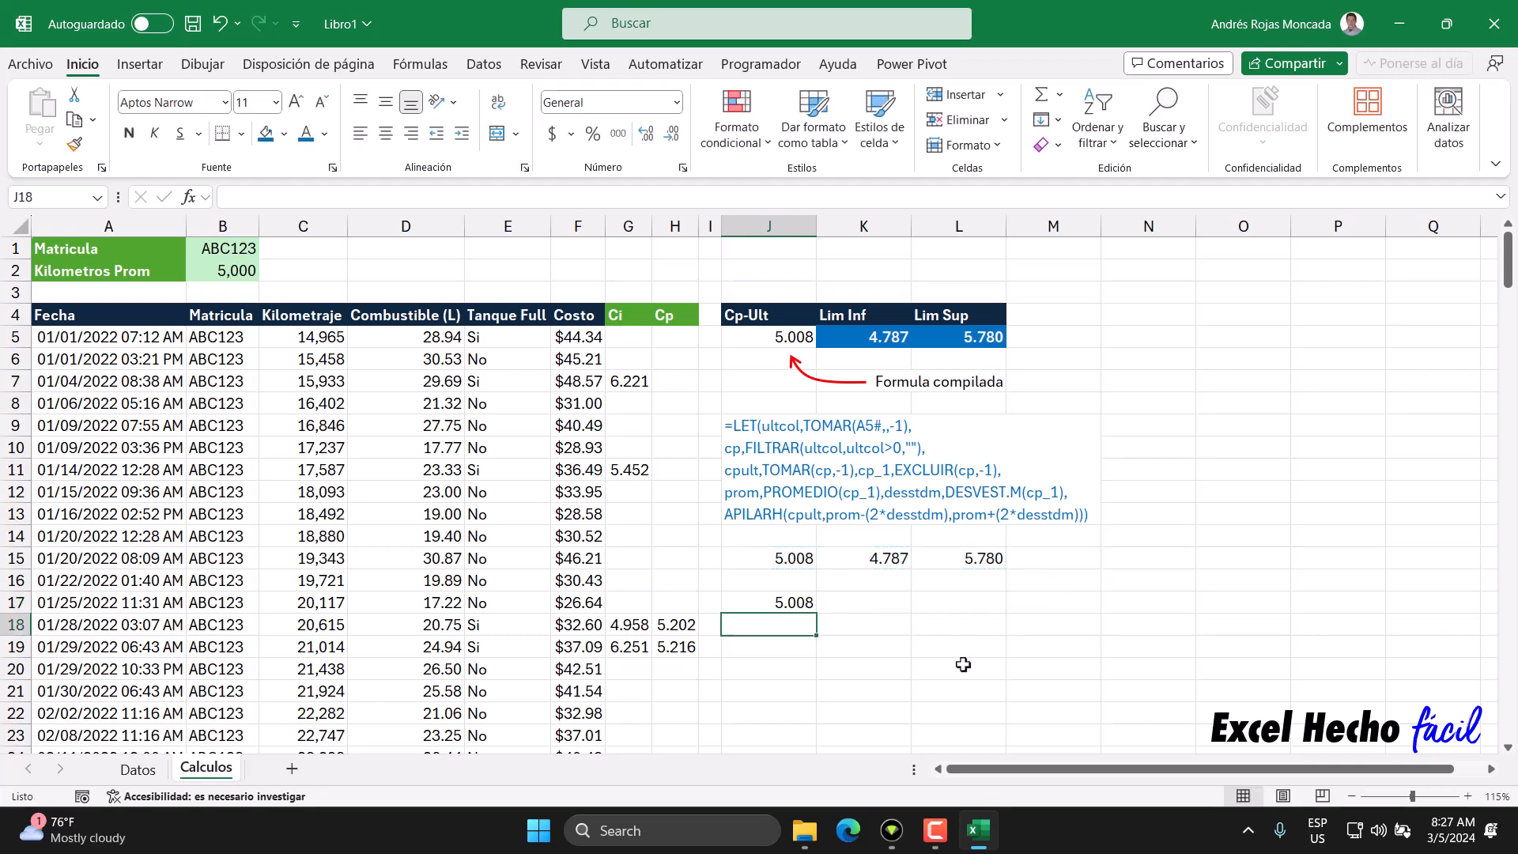
Compare the MEDIANA result in J17 with the Cp value in J15 and the limits beside it.
{"action": "left_click", "coordinate": [778, 601]}
{"action": "left_click", "coordinate": [790, 563]}
{"action": "left_click", "coordinate": [797, 604]}
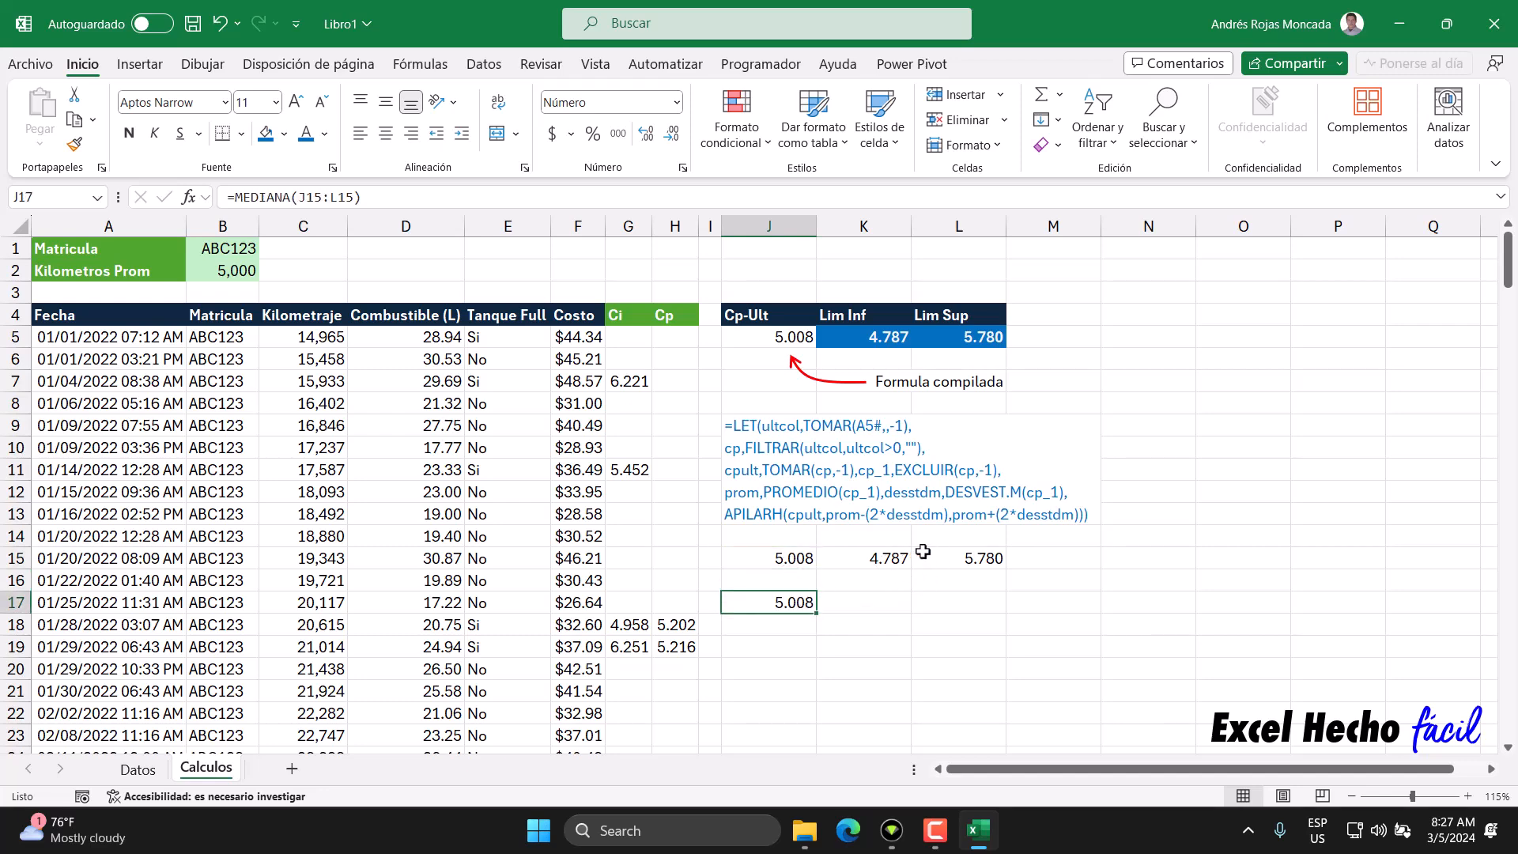
{"action": "left_click", "coordinate": [795, 559]}
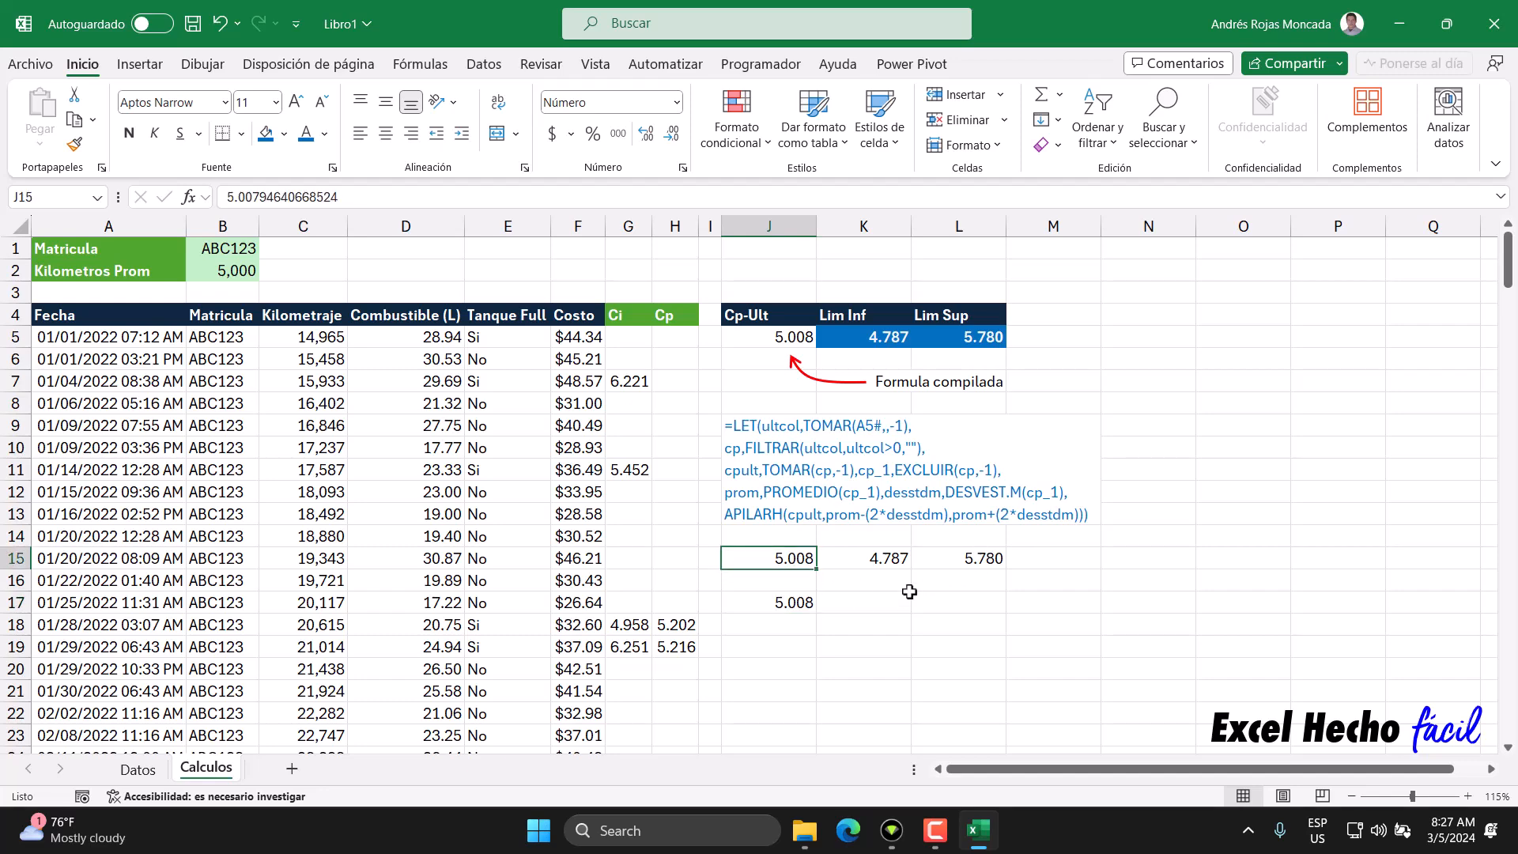
{"action": "left_click", "coordinate": [784, 600]}
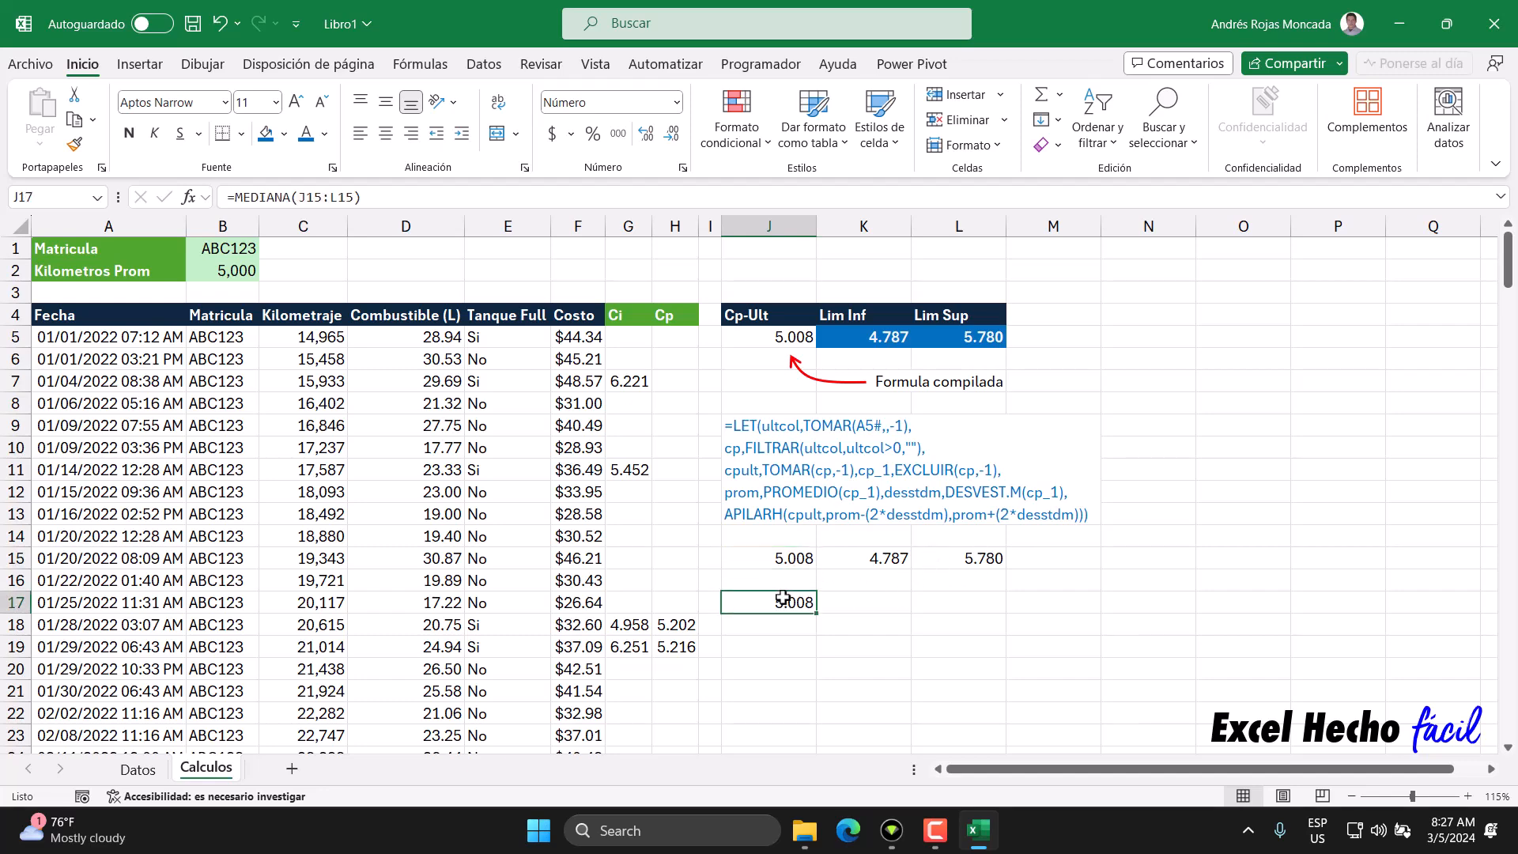
{"action": "left_click", "coordinate": [782, 560]}
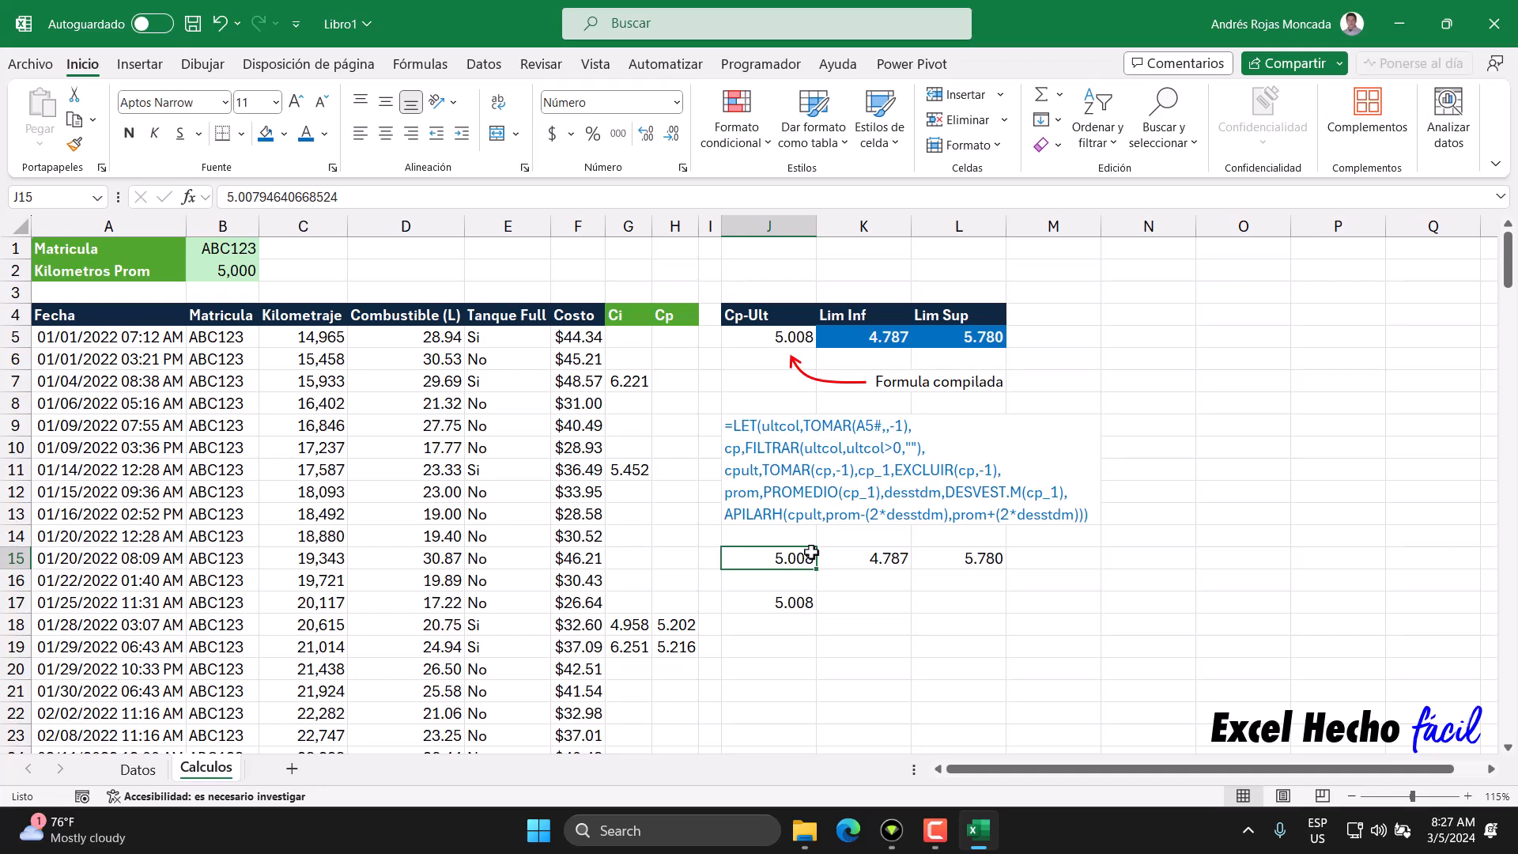
{"action": "left_click", "coordinate": [798, 603]}
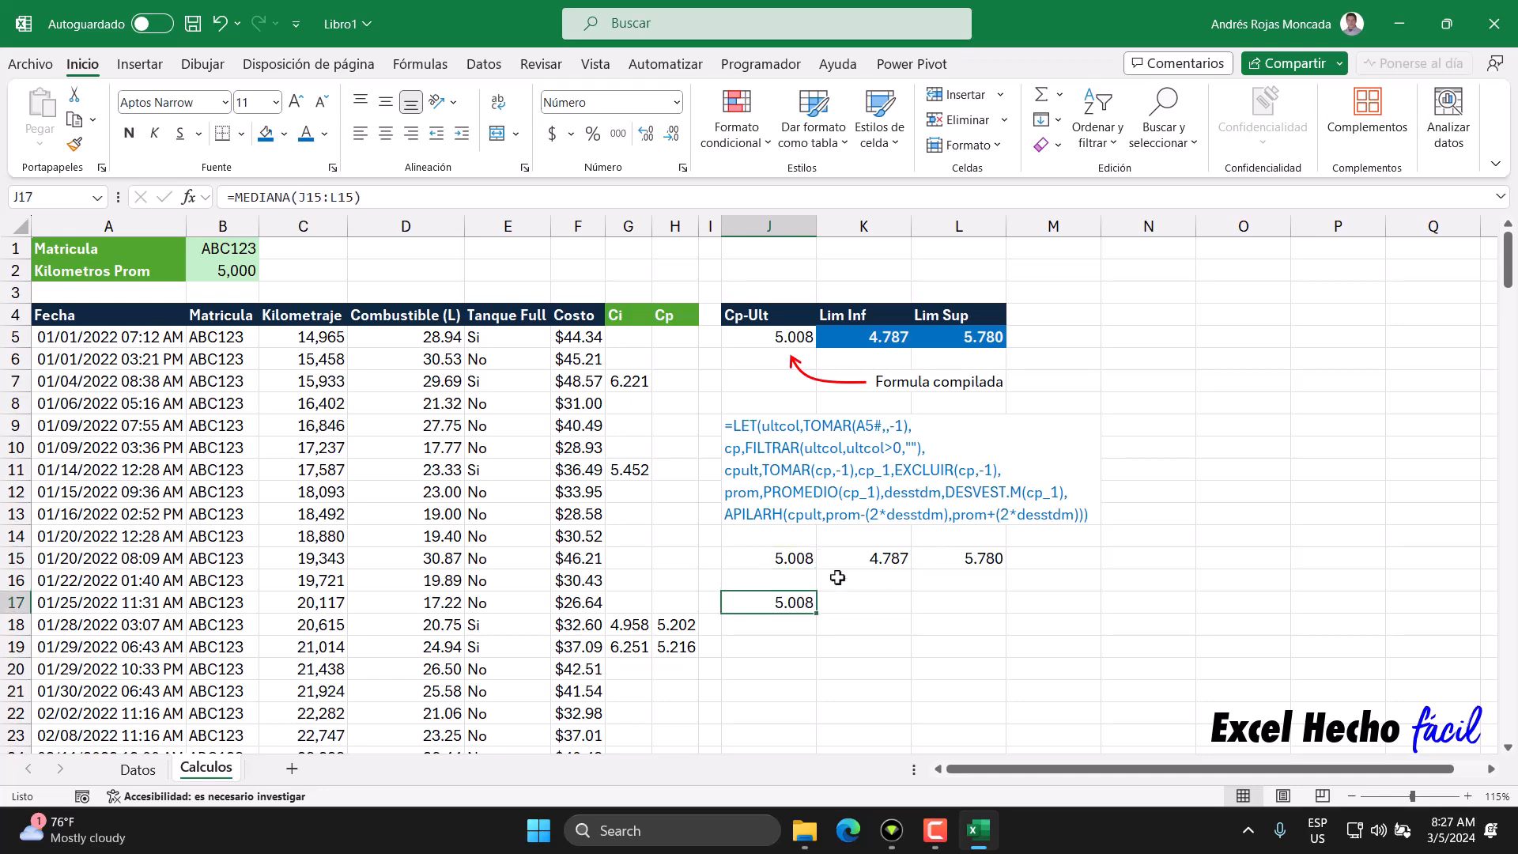
{"action": "left_click", "coordinate": [789, 559]}
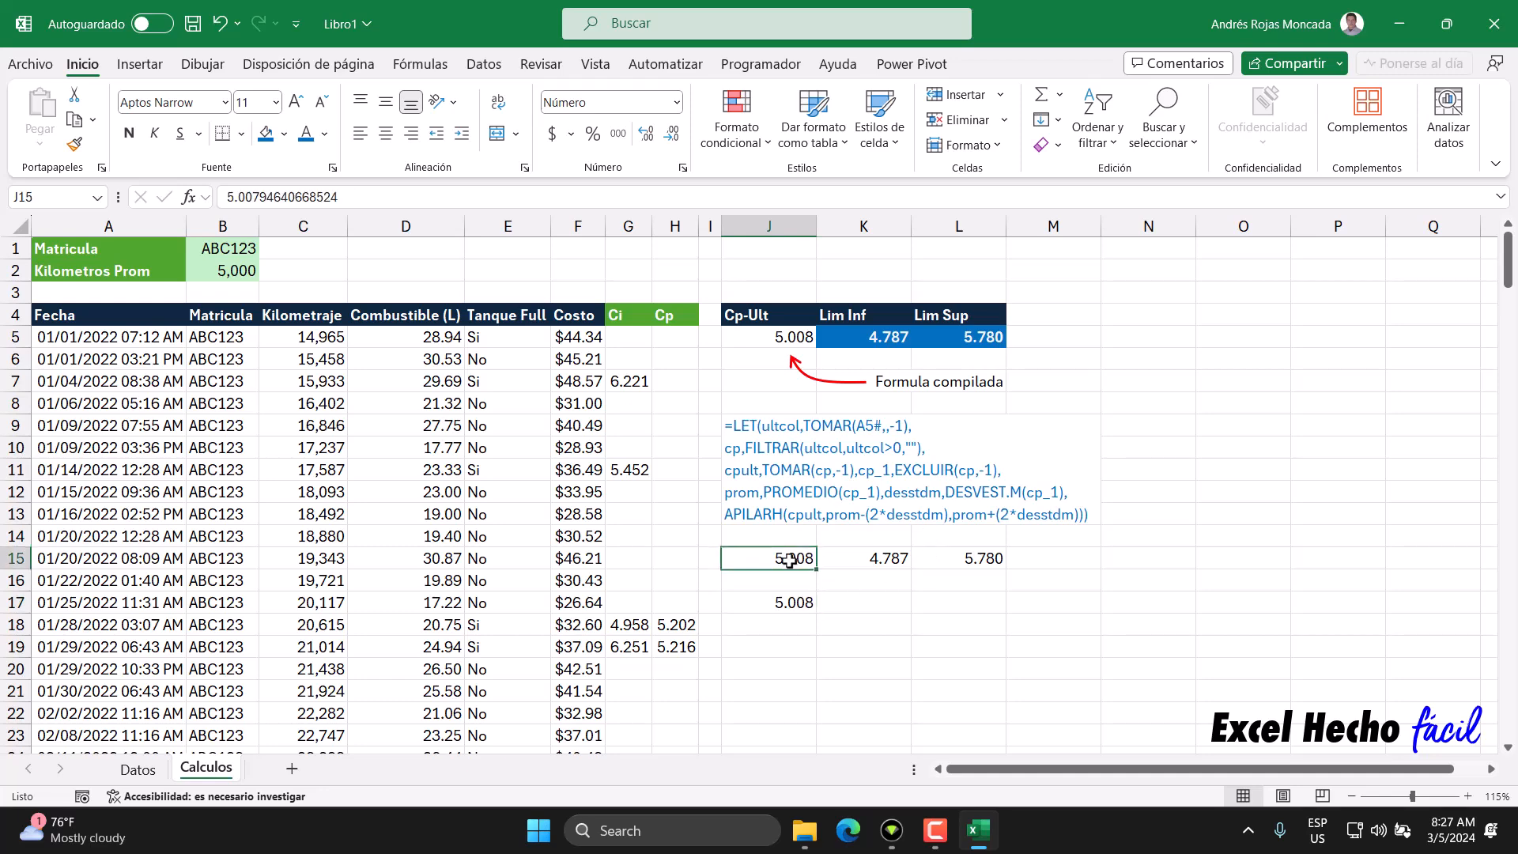
{"action": "left_click", "coordinate": [793, 603]}
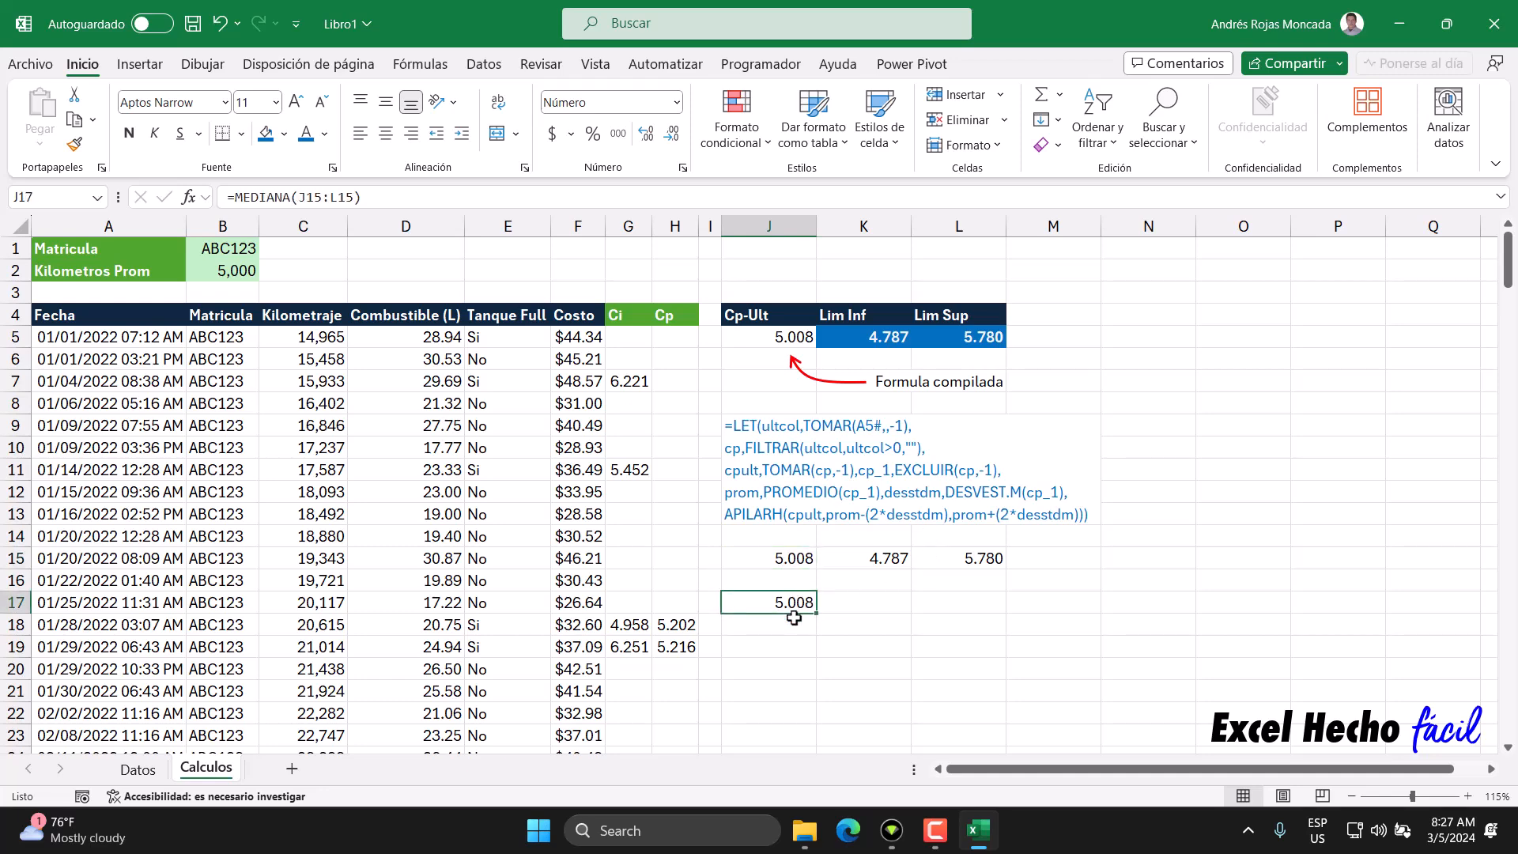
Set J15 to 6.999 and compare the median in J17 with the upper limit in L15.
{"action": "left_click", "coordinate": [794, 558]}
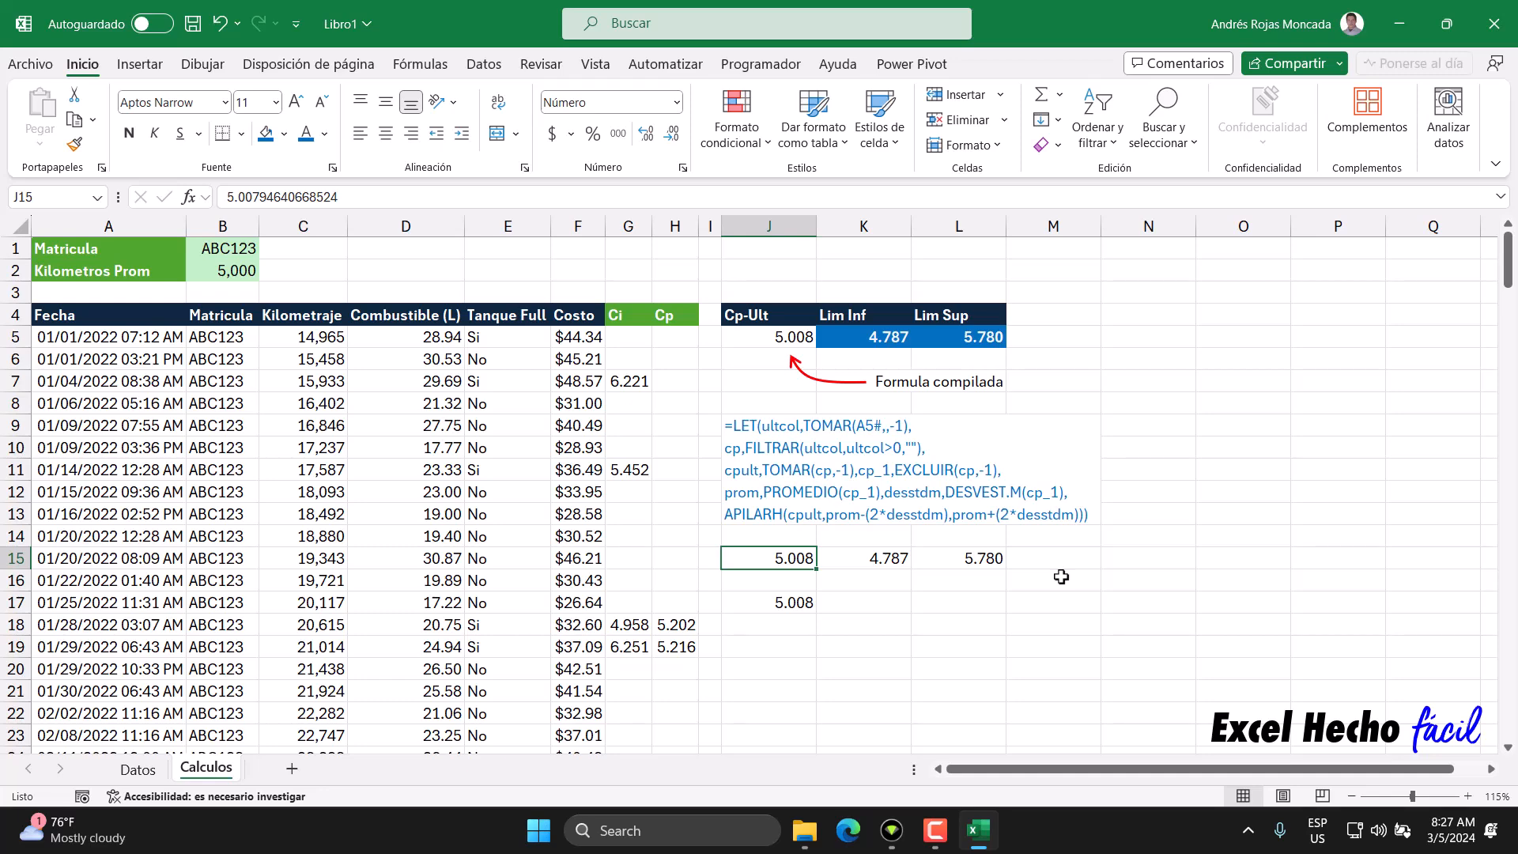
{"action": "type", "text": "6.999"}
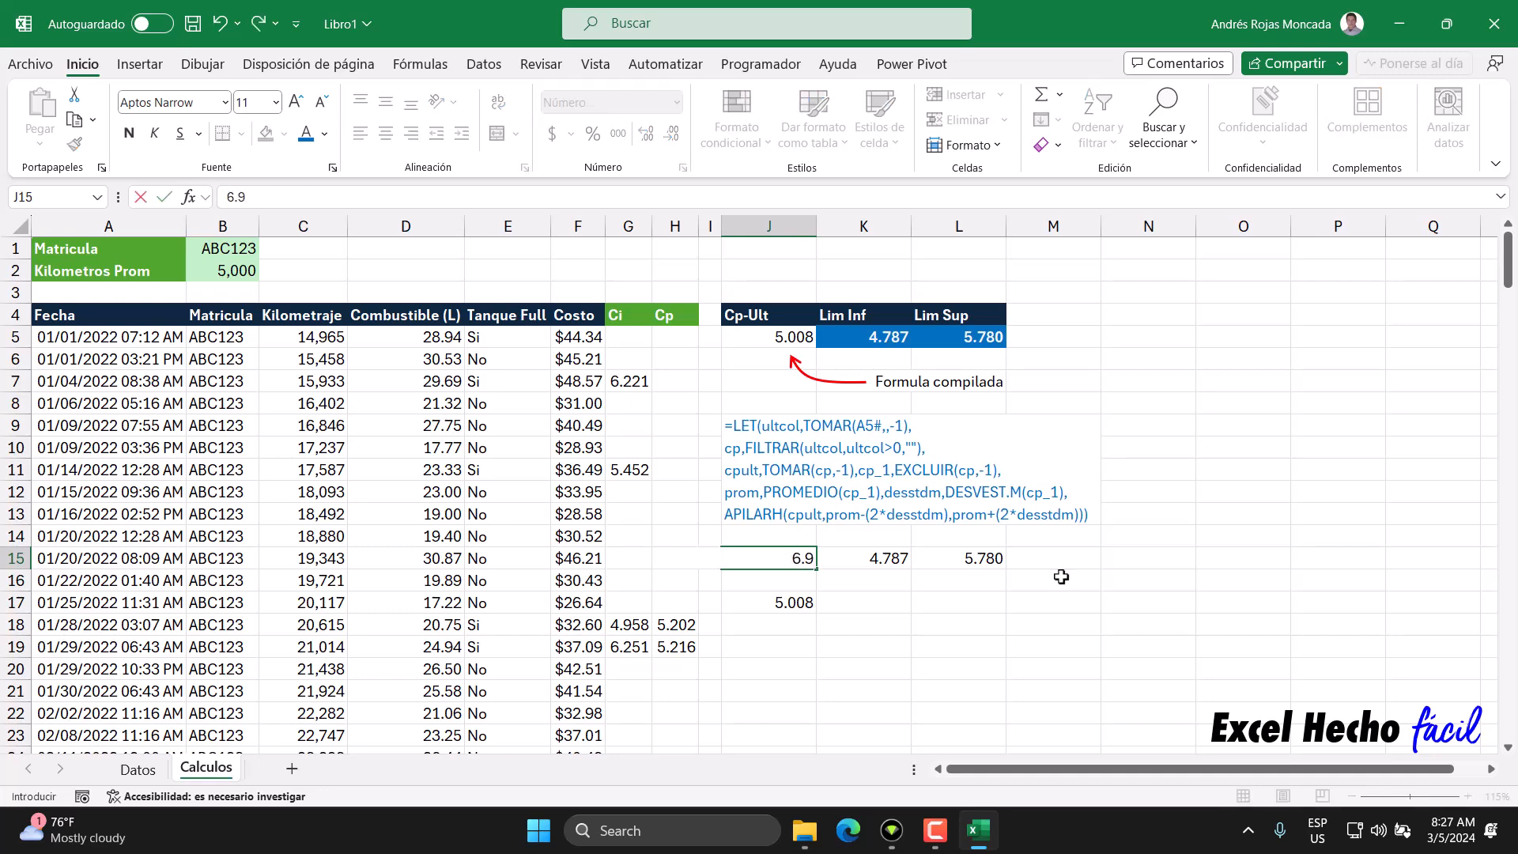
{"action": "key", "text": "Return"}
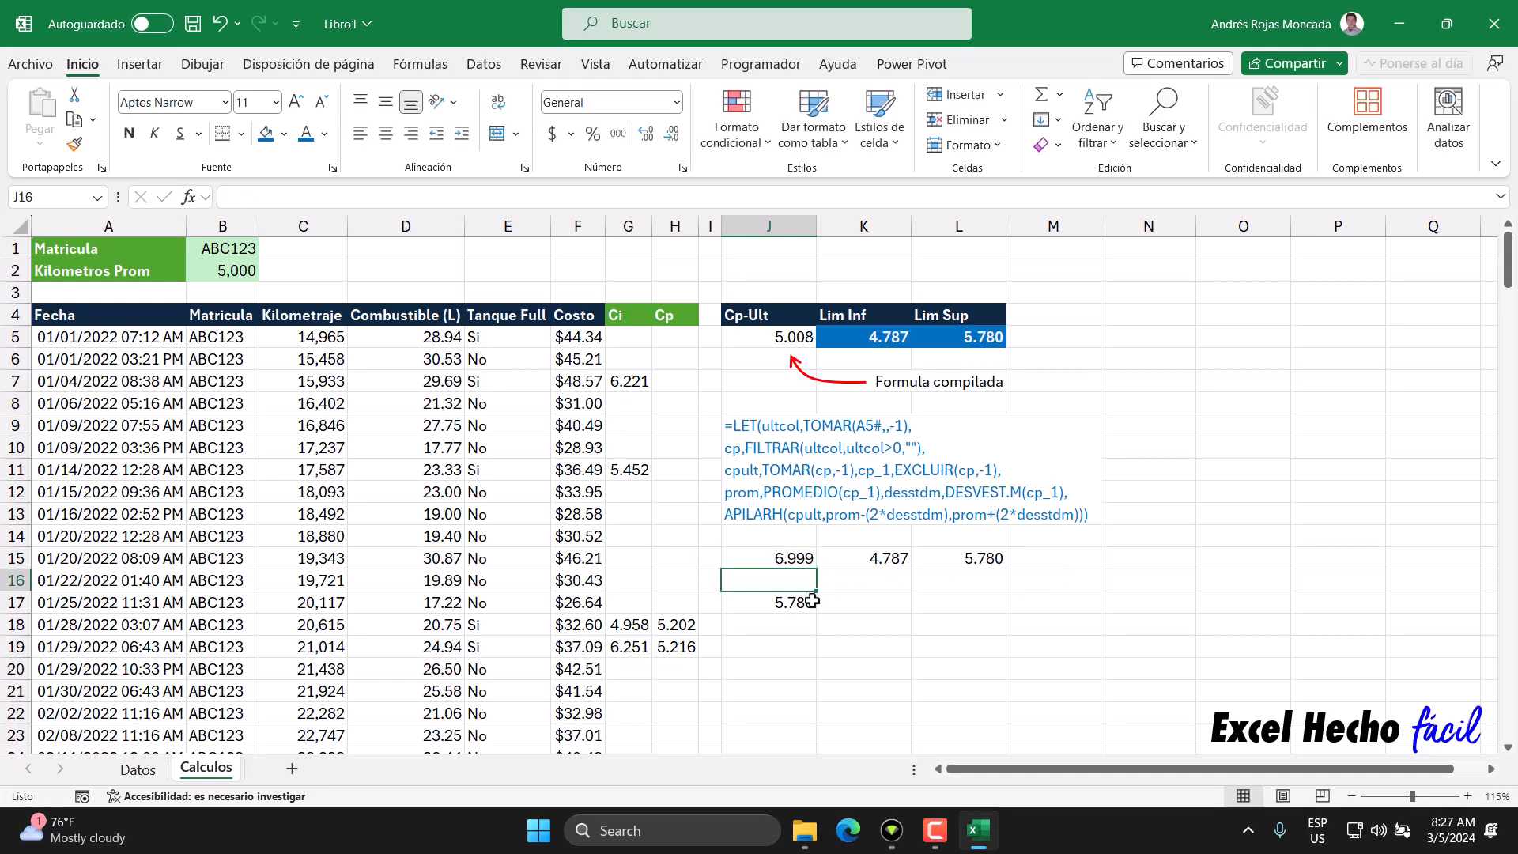
{"action": "key", "text": "Down"}
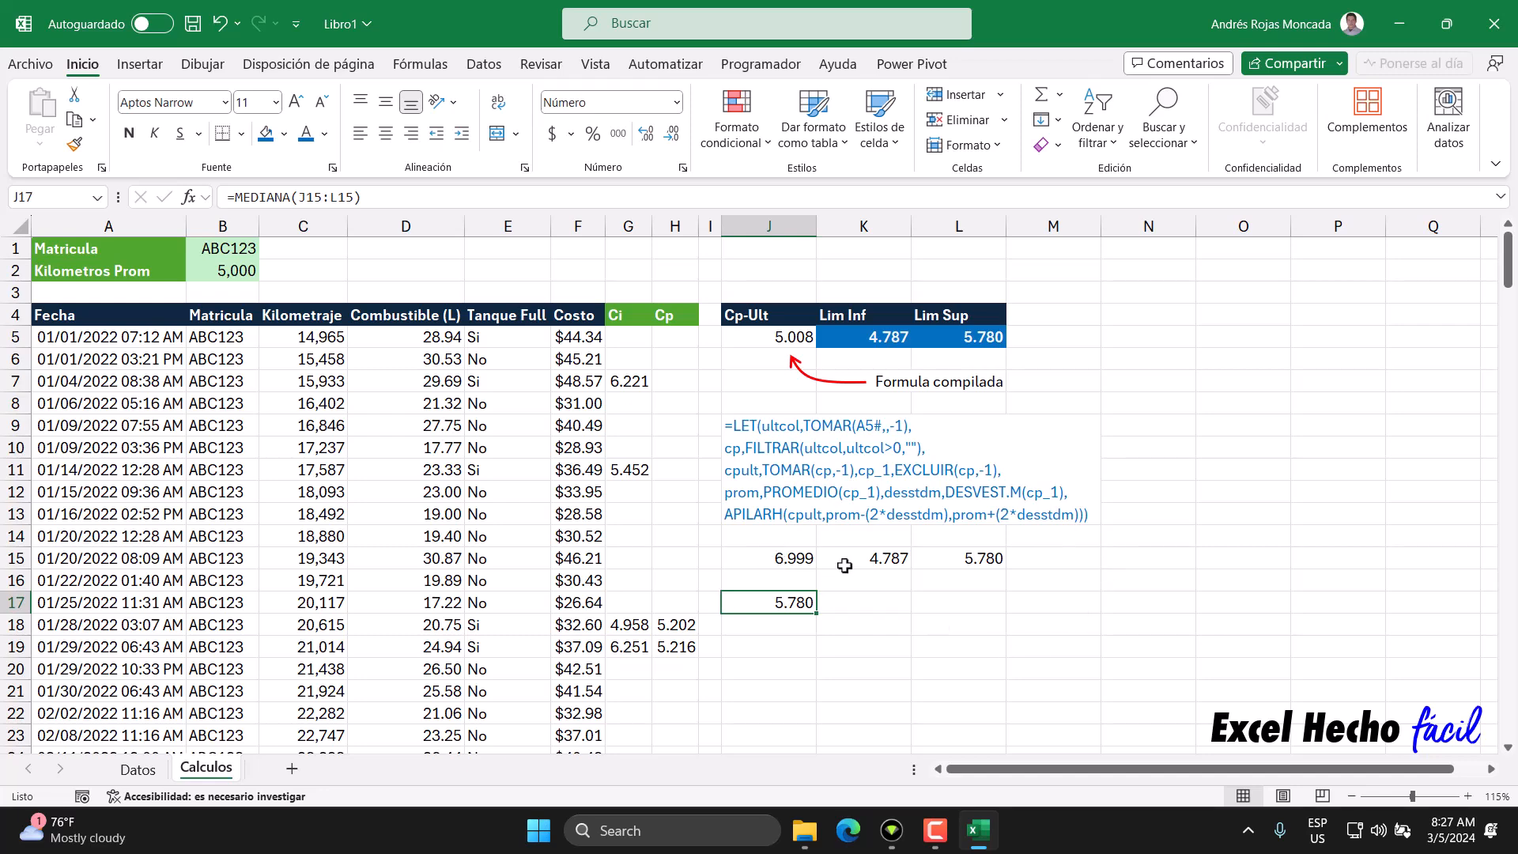
{"action": "left_click", "coordinate": [974, 561]}
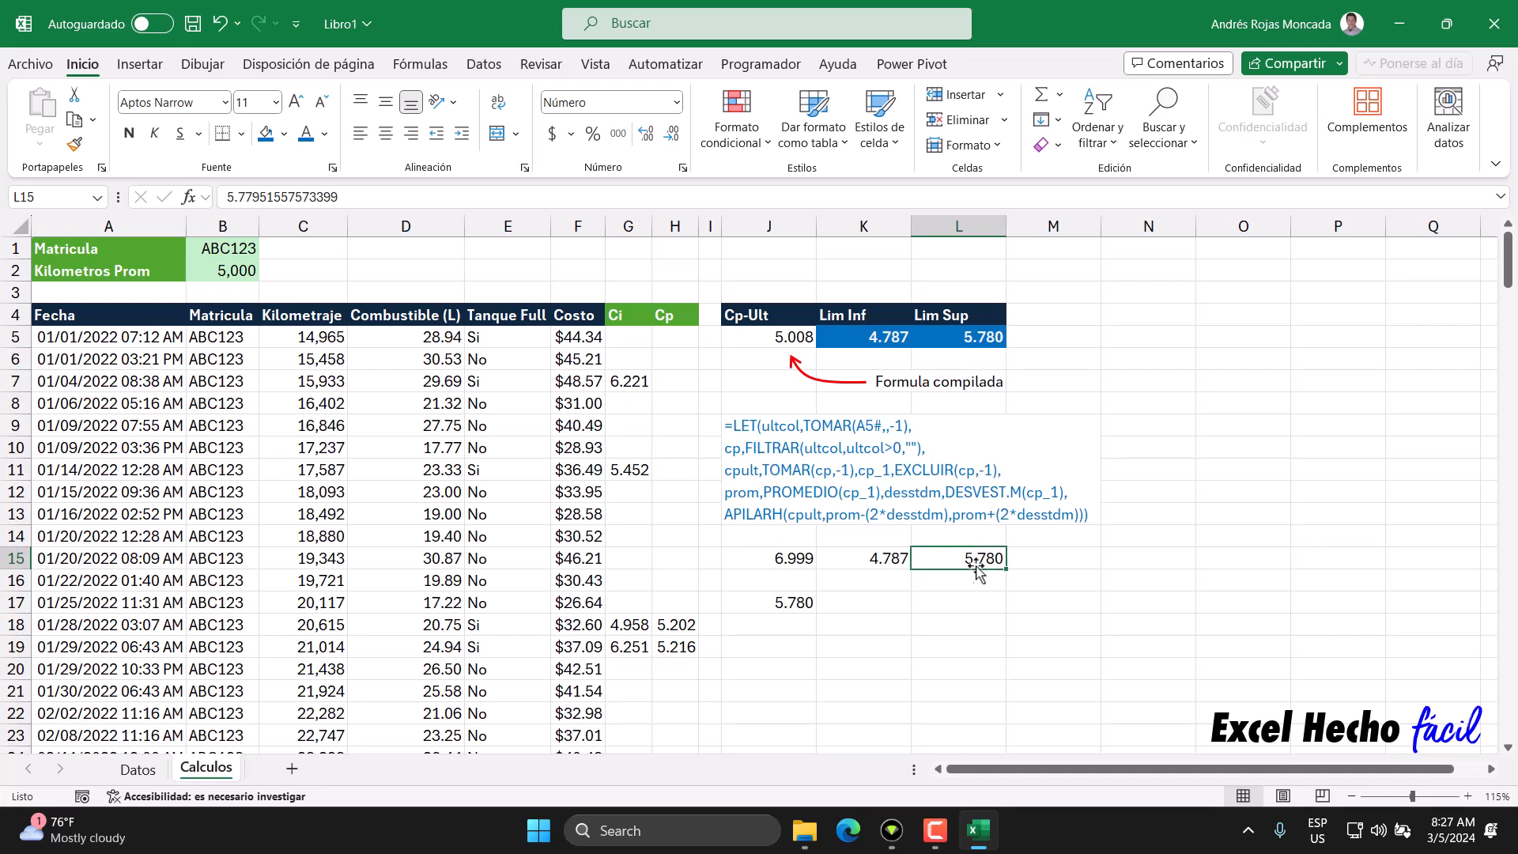
{"action": "left_click", "coordinate": [806, 603]}
Set J15 to 3.999 and compare it with the lower limit in K15.
{"action": "left_click", "coordinate": [800, 567]}
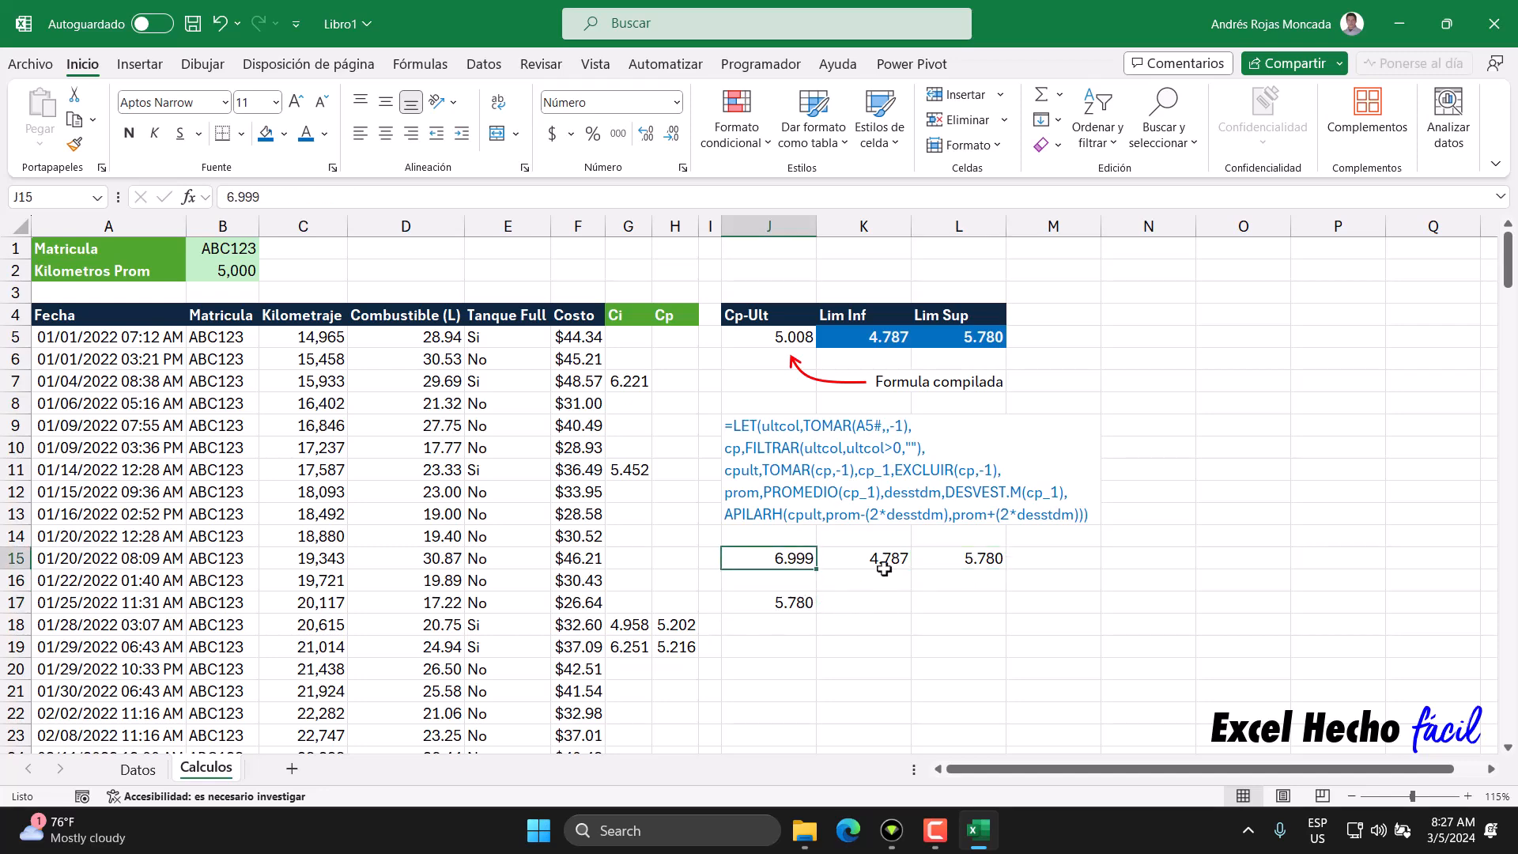
{"action": "type", "text": "3.999"}
{"action": "key", "text": "Return"}
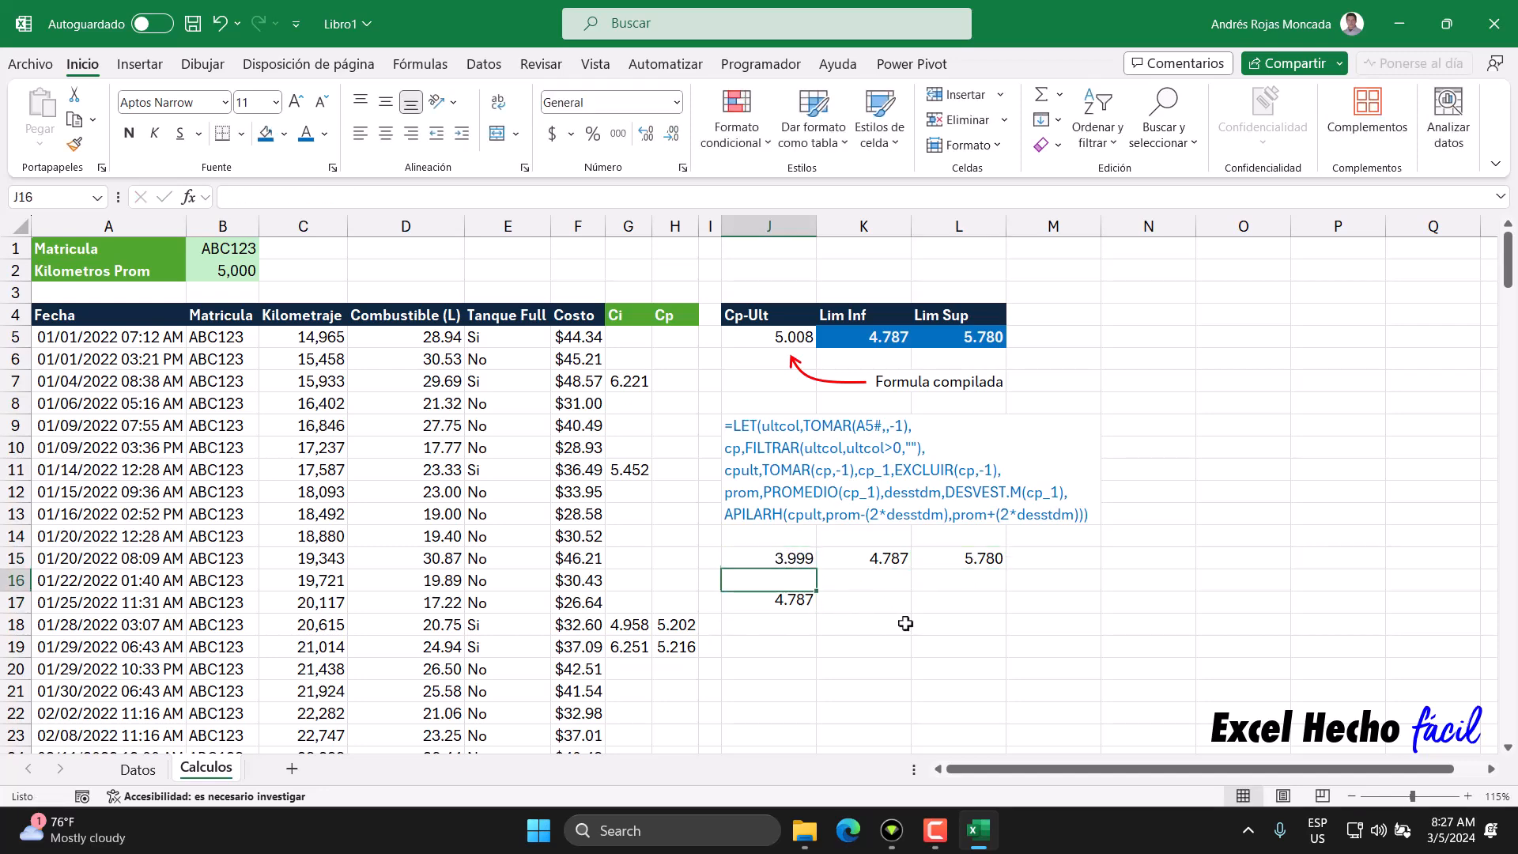
{"action": "left_click", "coordinate": [784, 558]}
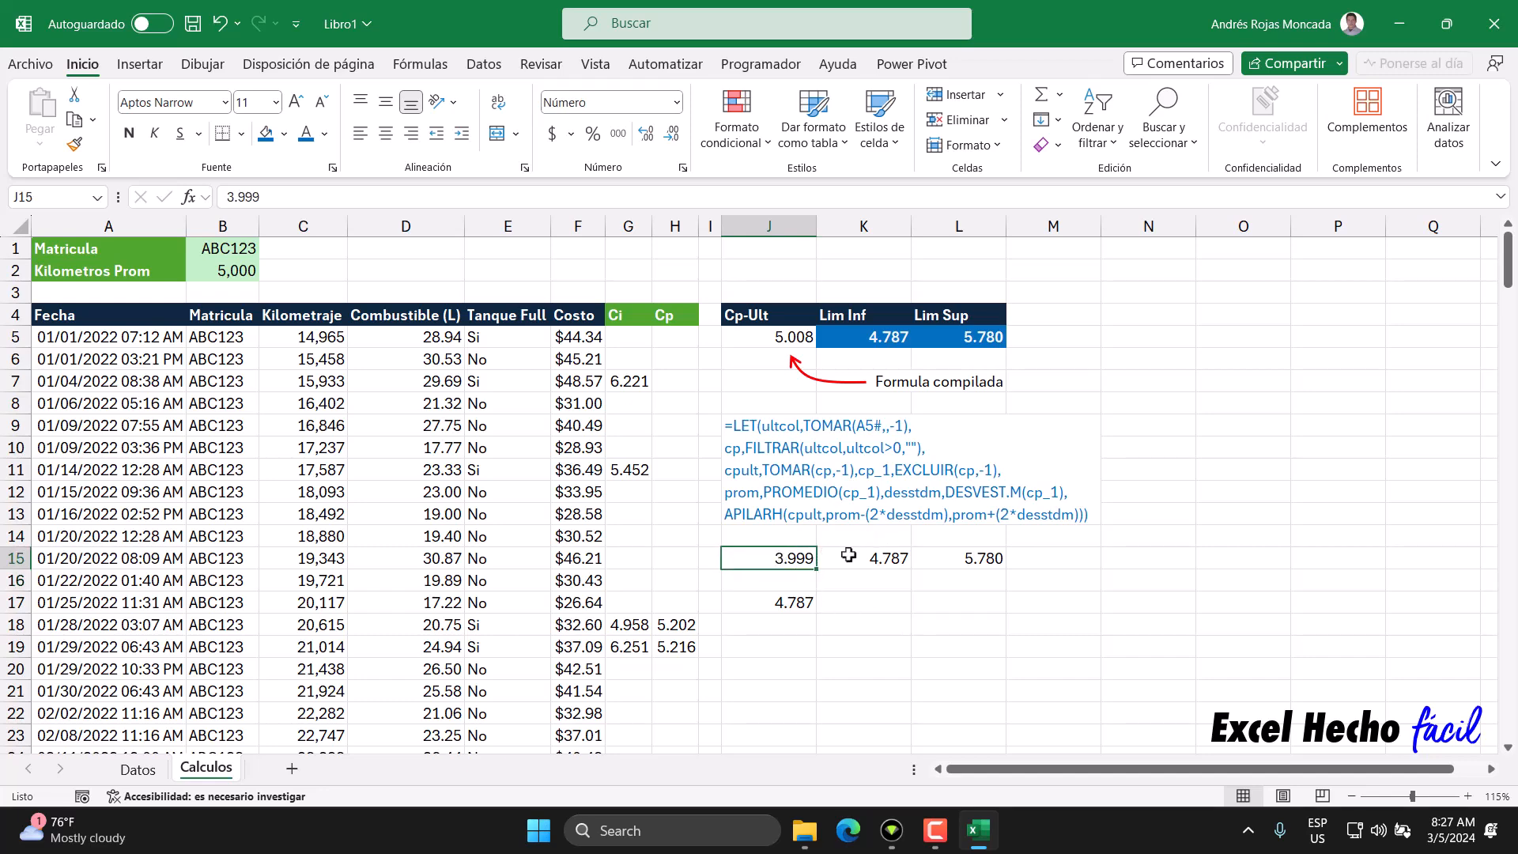
{"action": "left_click", "coordinate": [883, 558]}
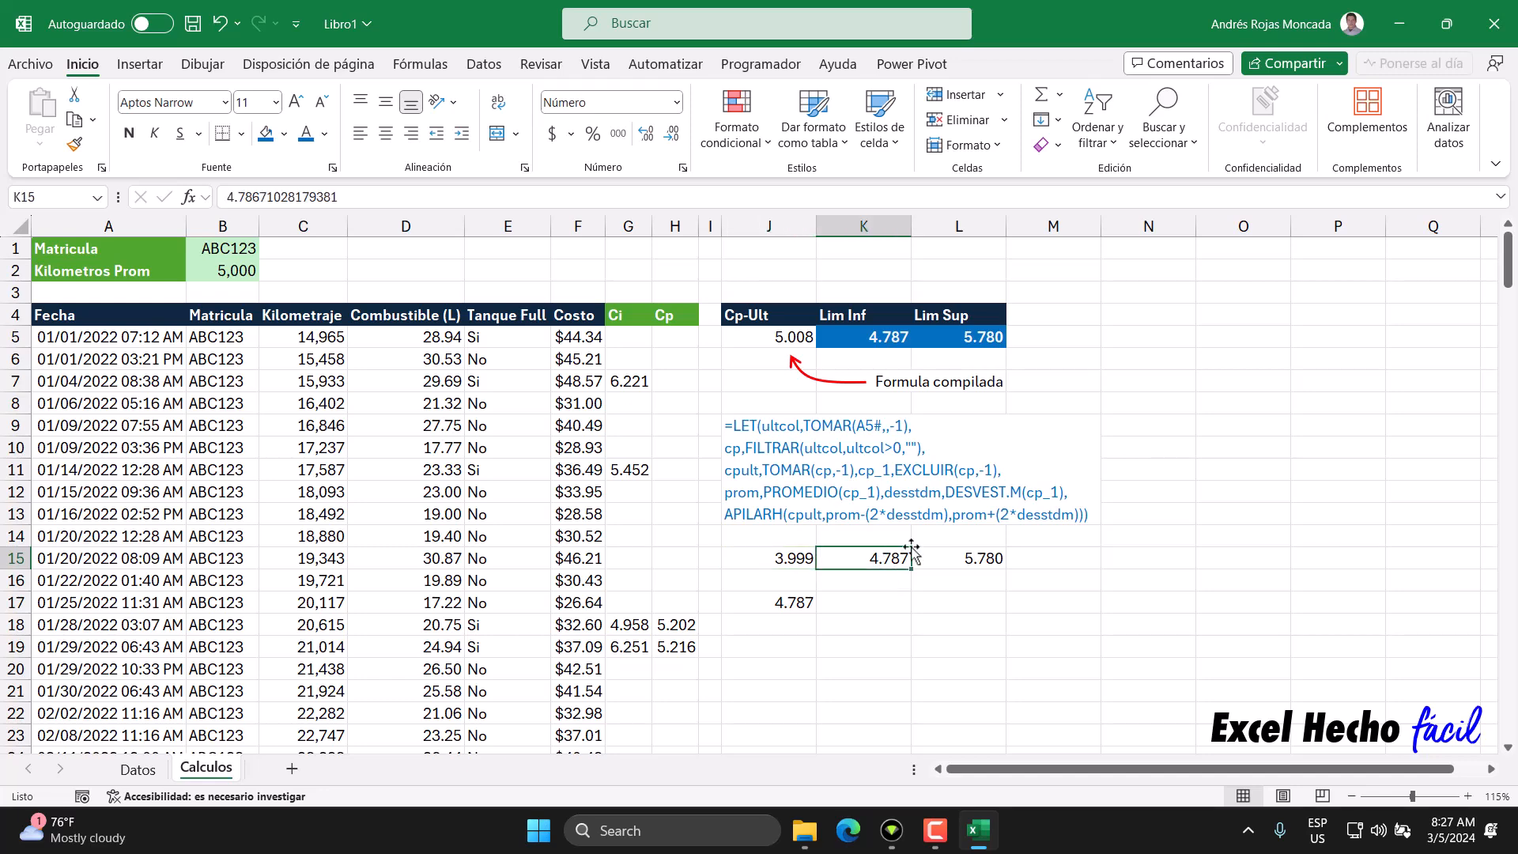
Set J15 to 5.008 and check the median formula in J17 against it.
{"action": "left_click", "coordinate": [802, 565]}
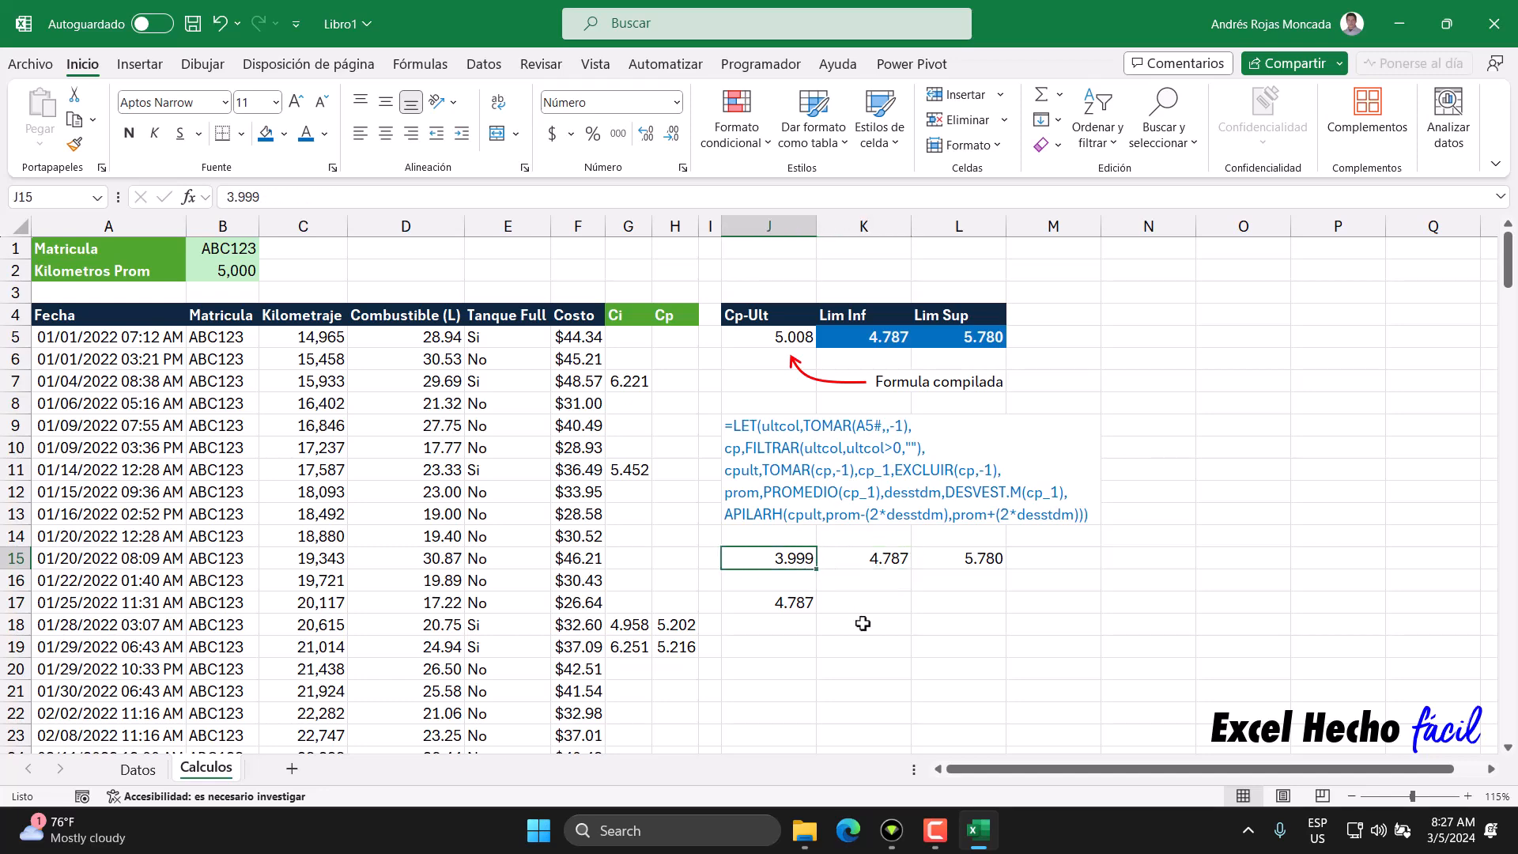
{"action": "type", "text": "5.008"}
{"action": "key", "text": "Return"}
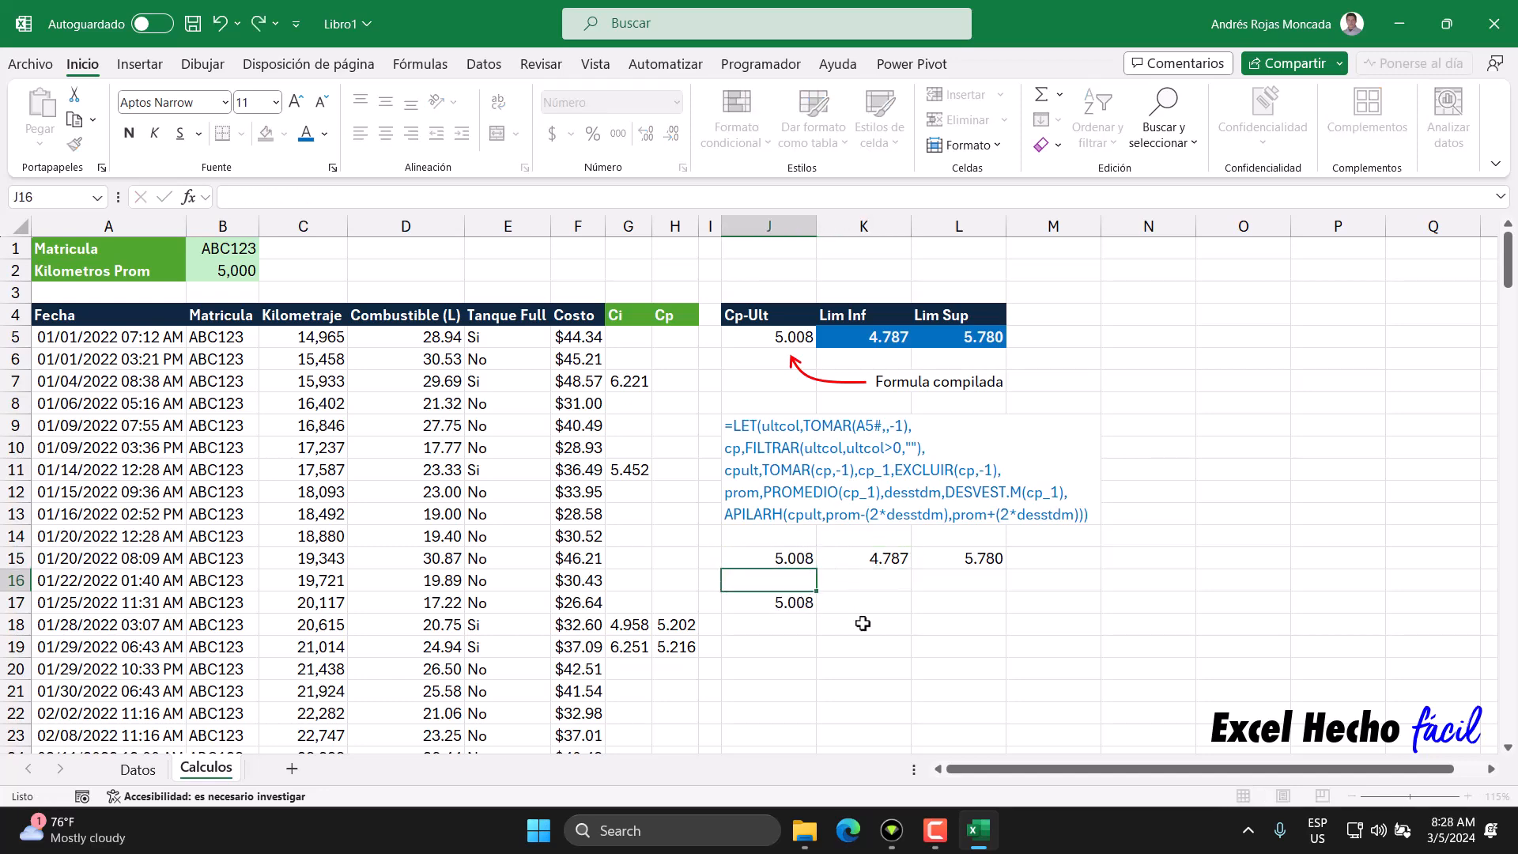
{"action": "left_click", "coordinate": [792, 605]}
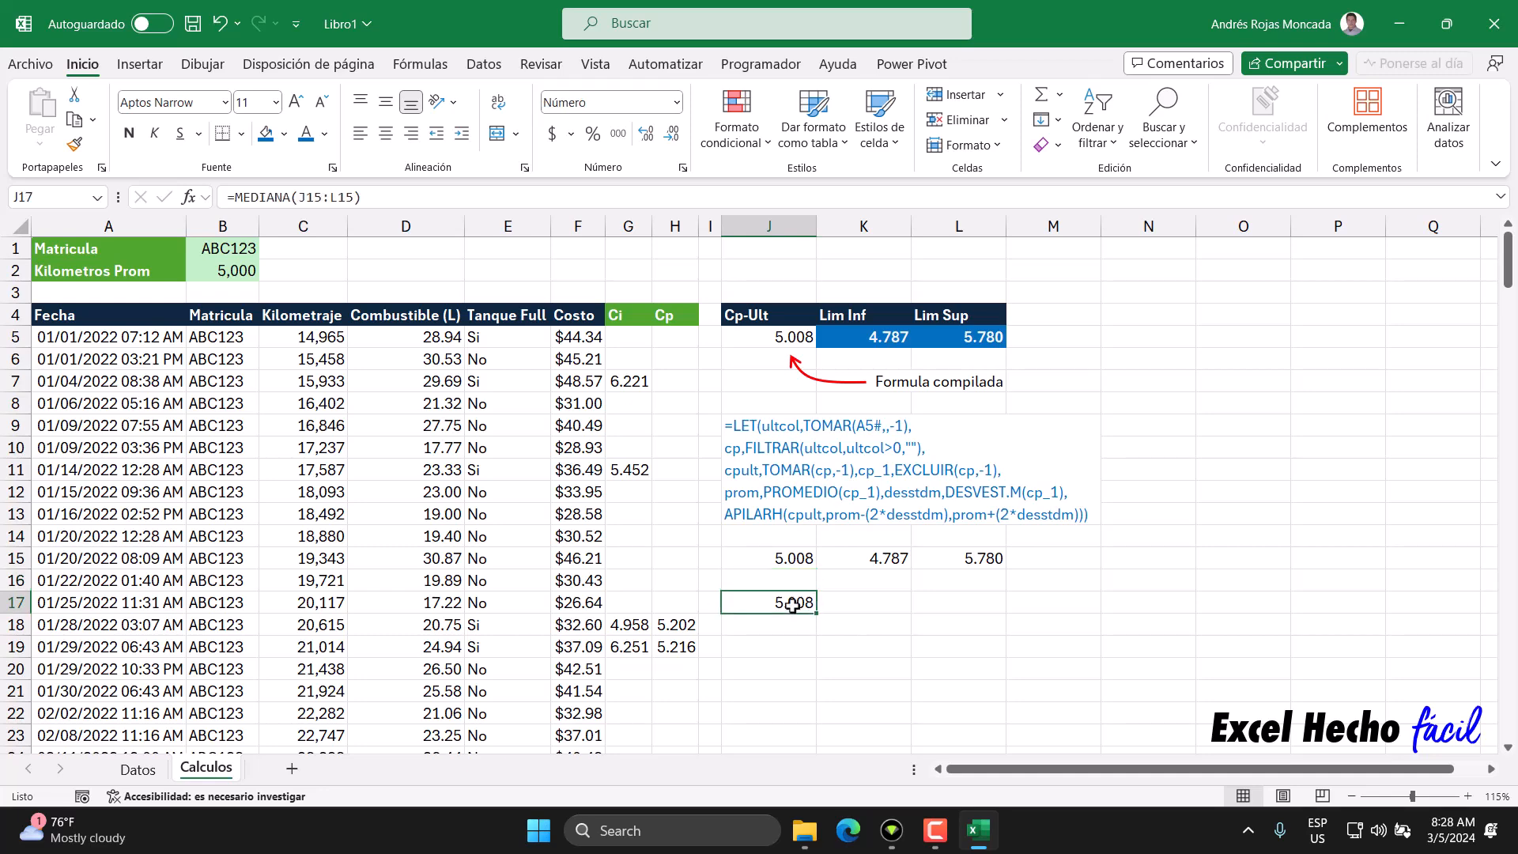
{"action": "left_click", "coordinate": [791, 555]}
Extend the J17 formula to =MEDIANA(J15:L15)=J15 so it tests whether the median equals the Cp value.
{"action": "left_click", "coordinate": [800, 607]}
{"action": "key", "text": "F2"}
{"action": "type", "text": "="}
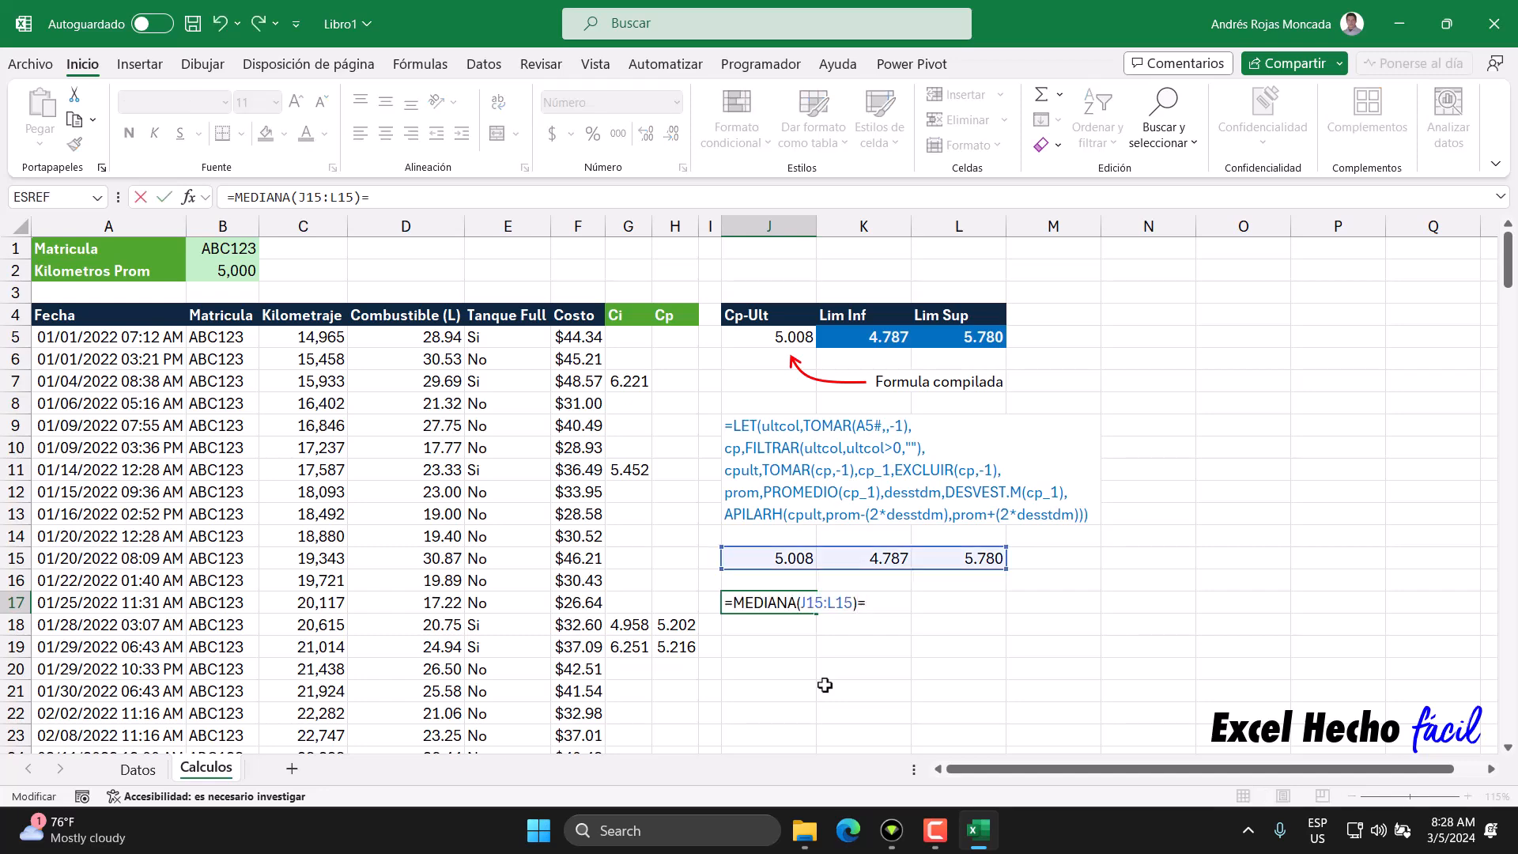
{"action": "left_click", "coordinate": [791, 559]}
{"action": "key", "text": "Return"}
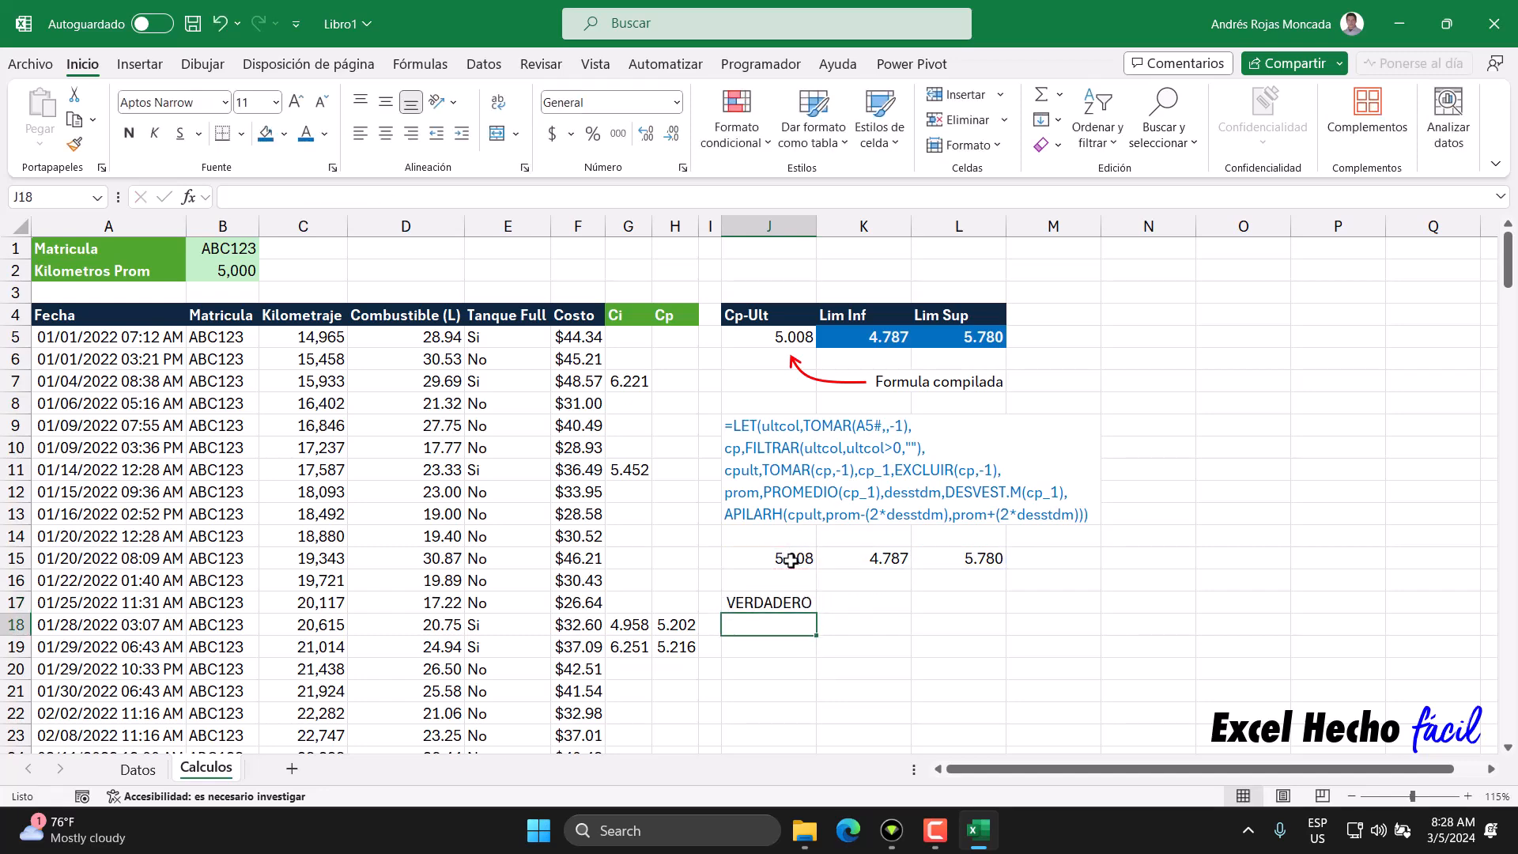
{"action": "left_click", "coordinate": [796, 602]}
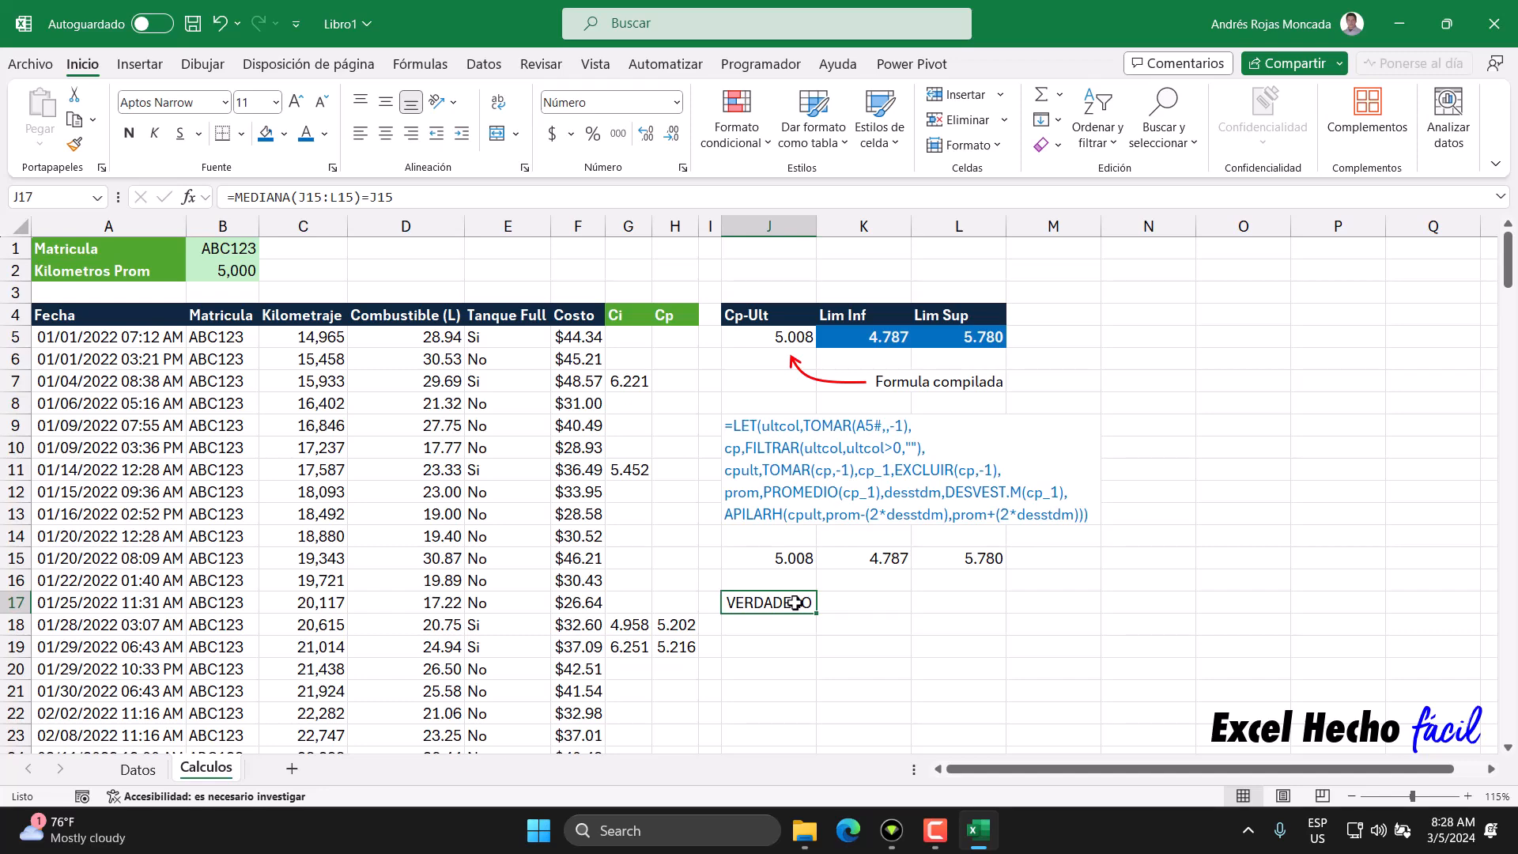
Clear all contents and formatting from the test range J15:M17.
{"action": "left_click_drag", "start_coordinate": [778, 559], "coordinate": [1017, 609]}
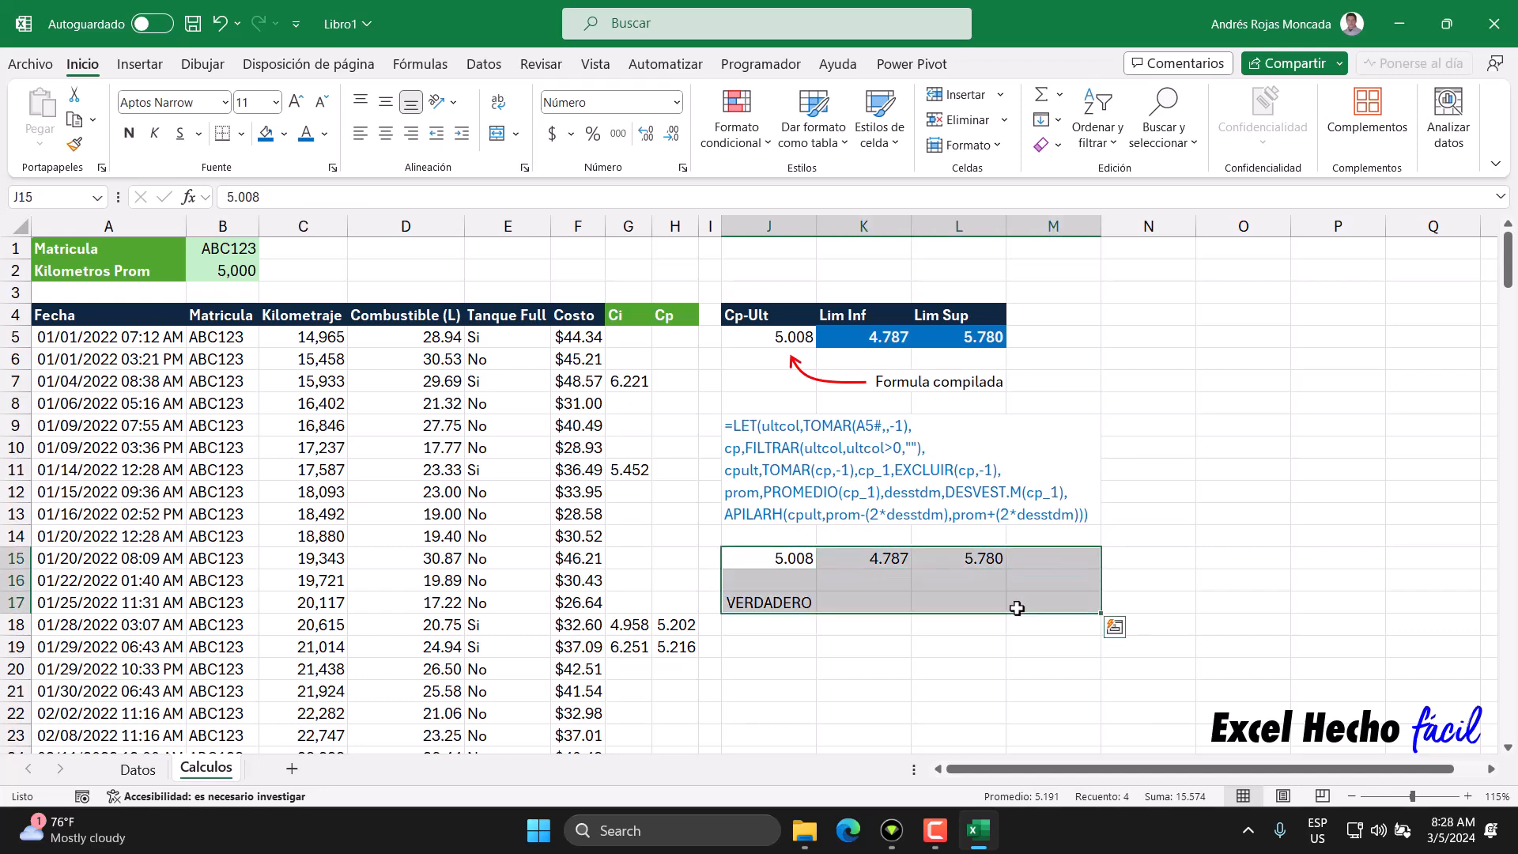
{"action": "left_click", "coordinate": [1051, 145]}
{"action": "left_click", "coordinate": [1154, 169]}
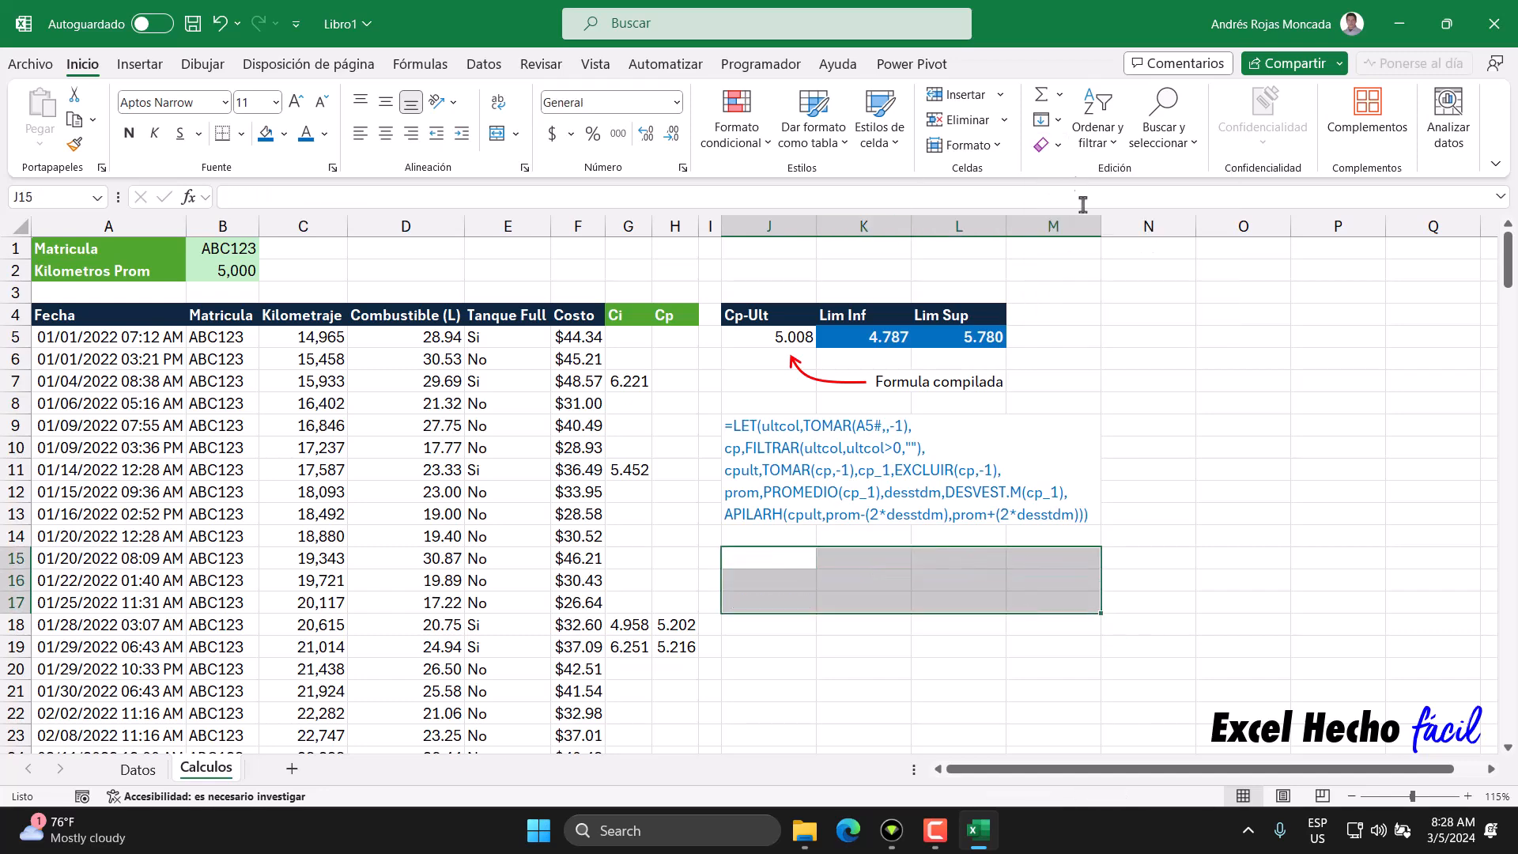
Enter the heading "Formato condicional (Consumo Tipico y Atipico)" in cell J15.
{"action": "left_click", "coordinate": [761, 566]}
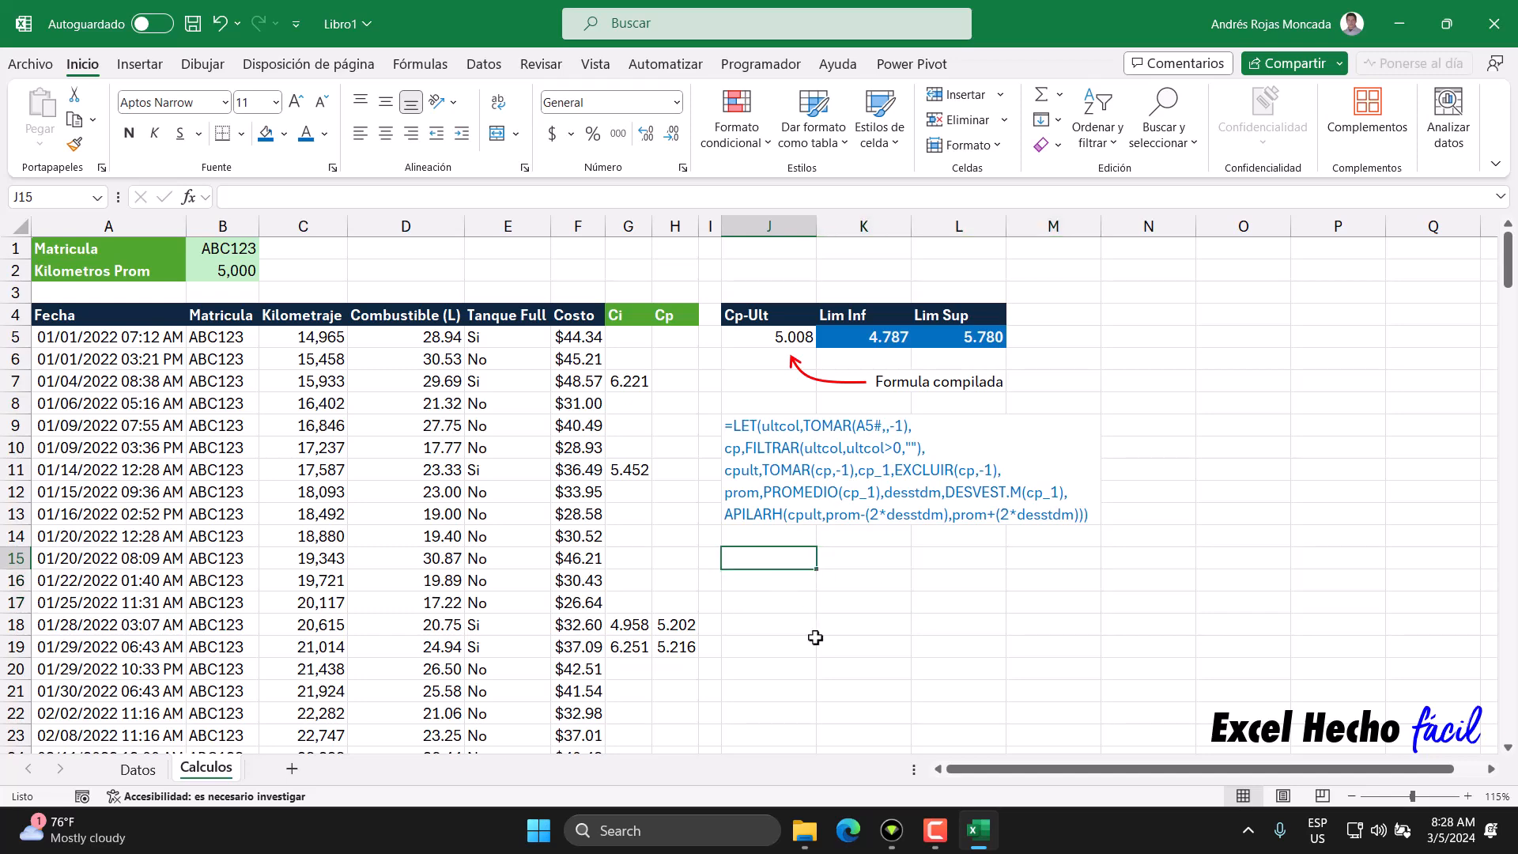
{"action": "type", "text": "Fo"}
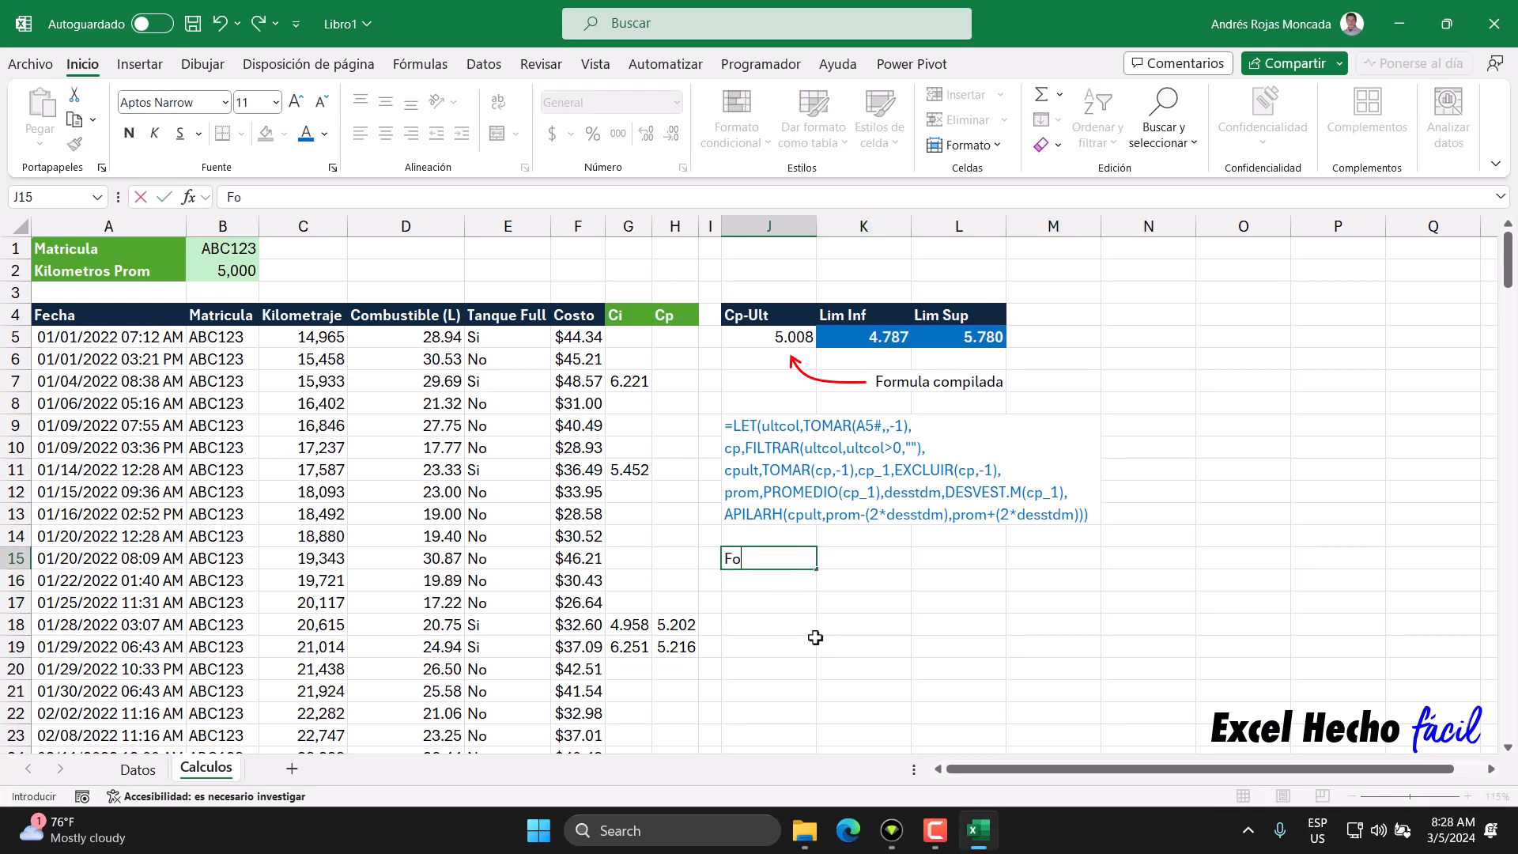
{"action": "type", "text": "rmato condicional"}
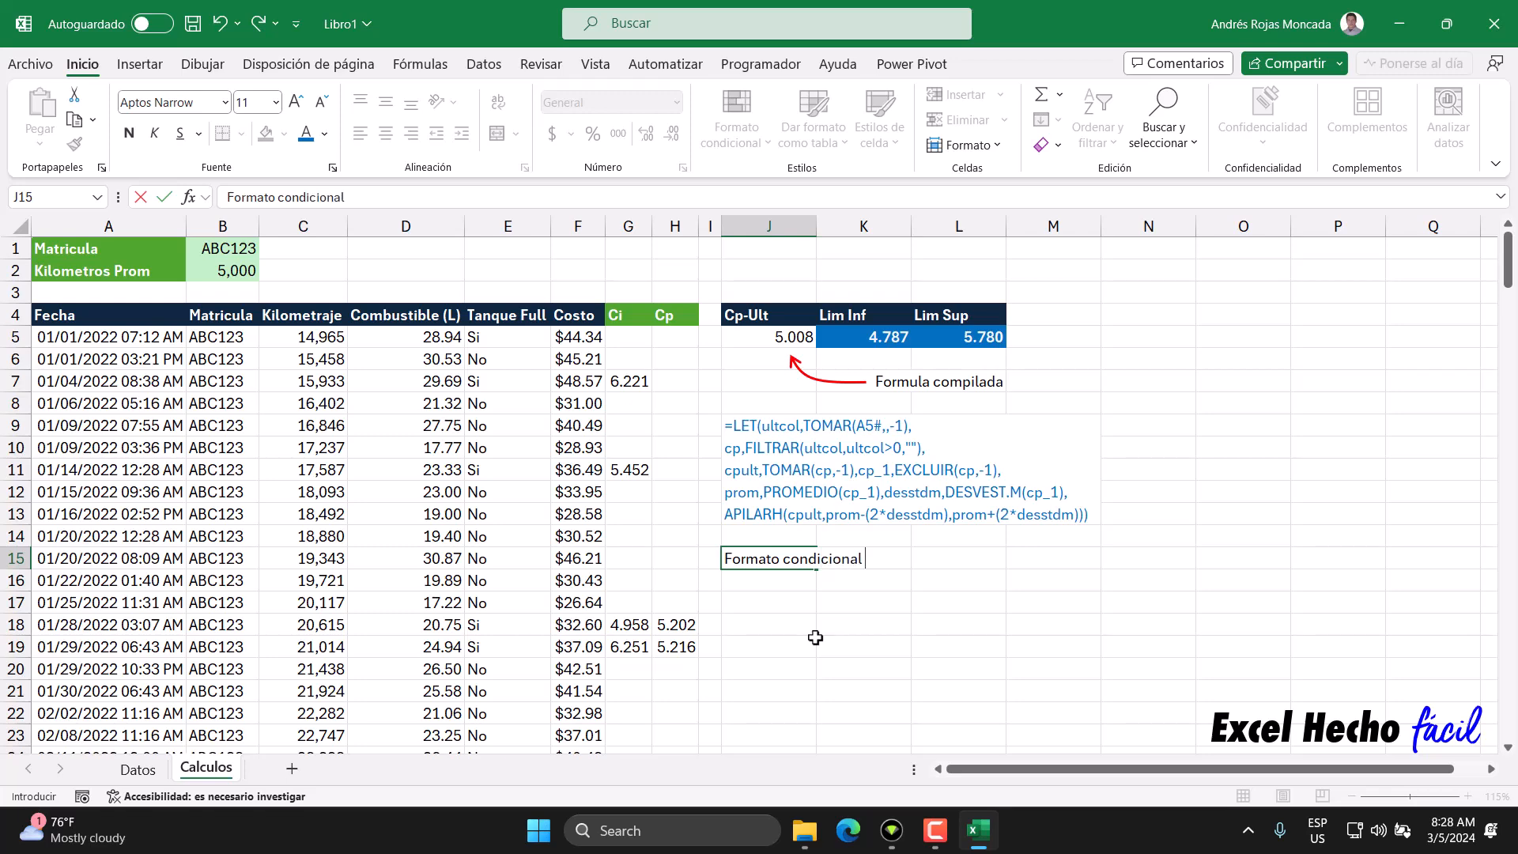
{"action": "type", "text": " (Consumo Tipico y Atipico"}
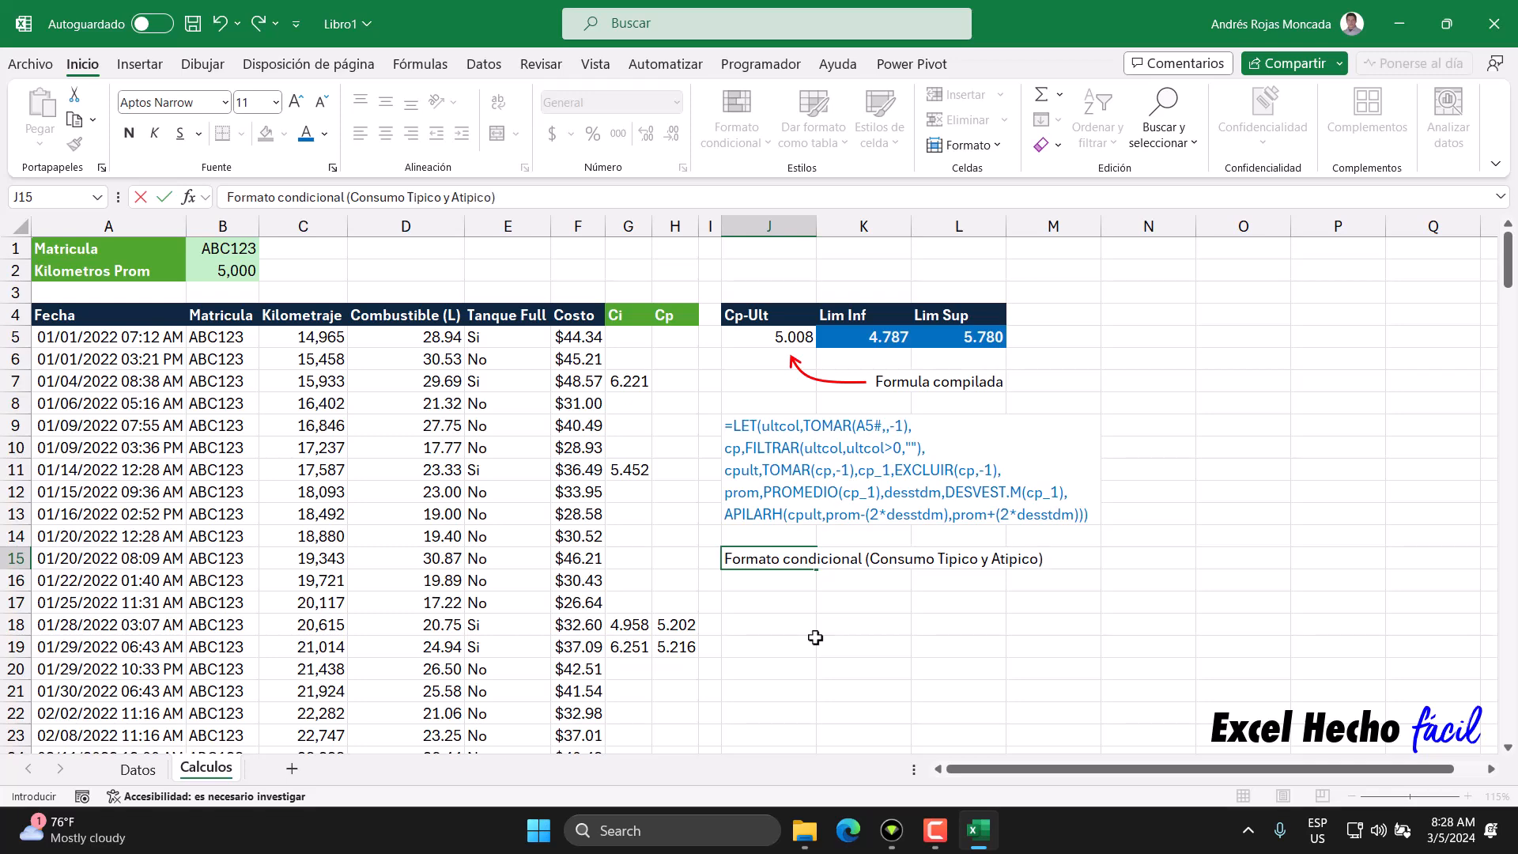
{"action": "key", "text": "Return"}
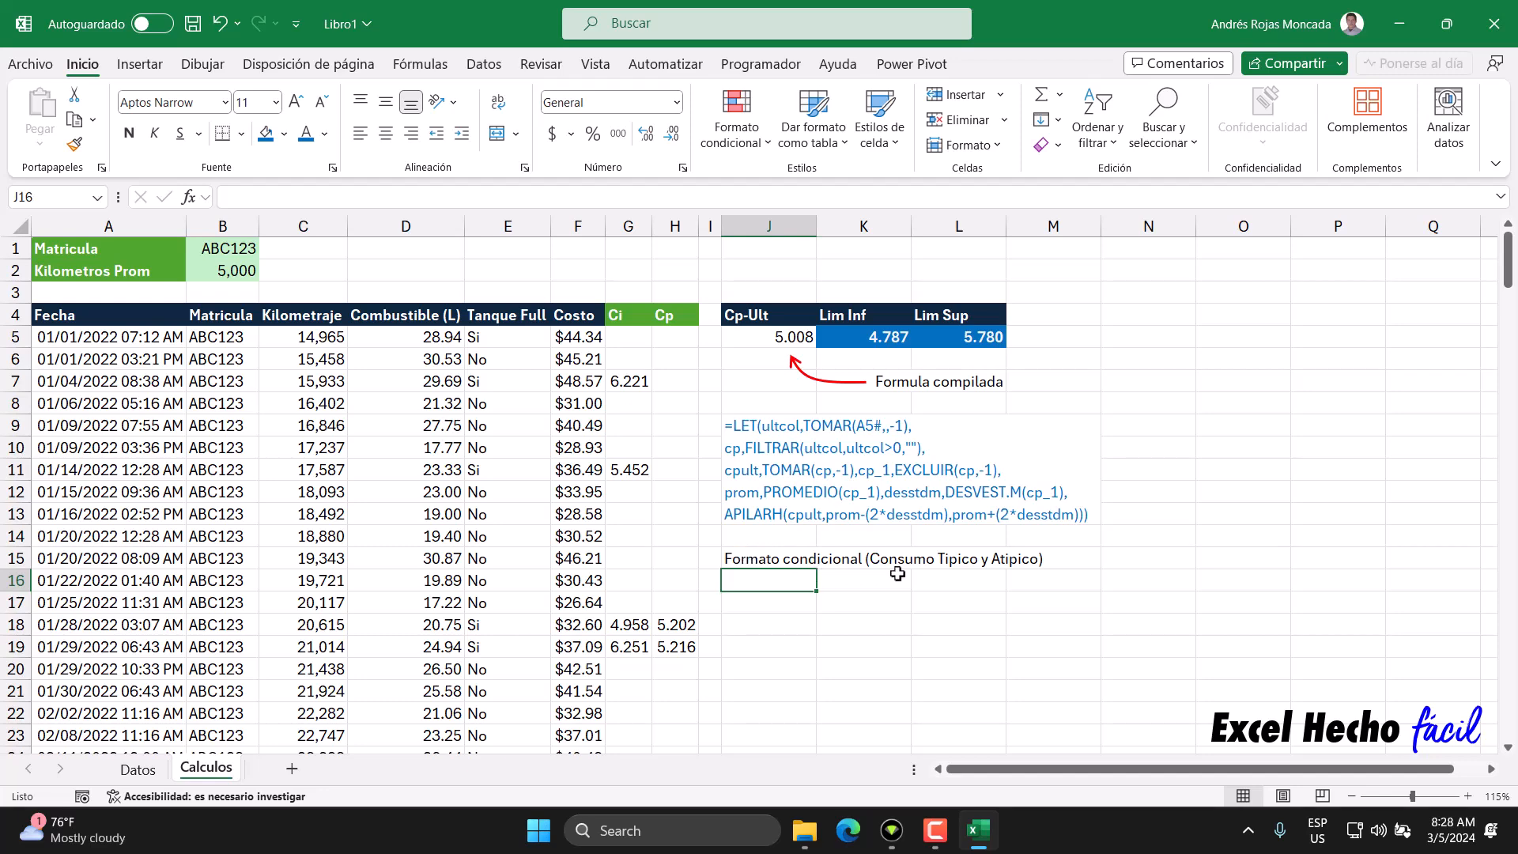
Begin a formula in J17 with the MEDIANA function applied to the spilled range J5#.
{"action": "left_click", "coordinate": [785, 598]}
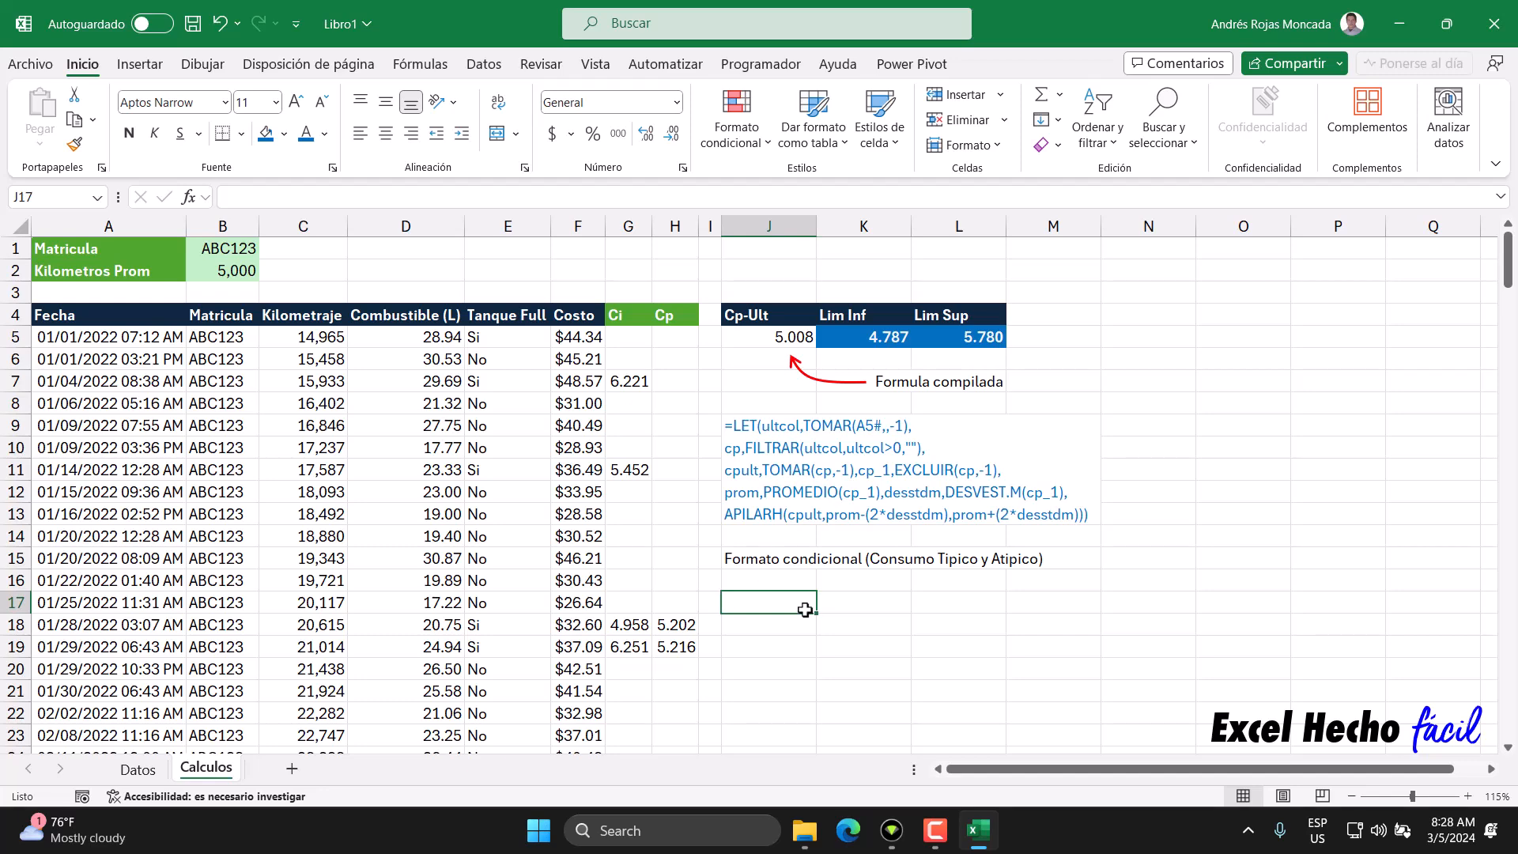
{"action": "left_click", "coordinate": [773, 338]}
{"action": "left_click", "coordinate": [786, 603]}
{"action": "type", "text": "=me"}
{"action": "key", "text": "Tab"}
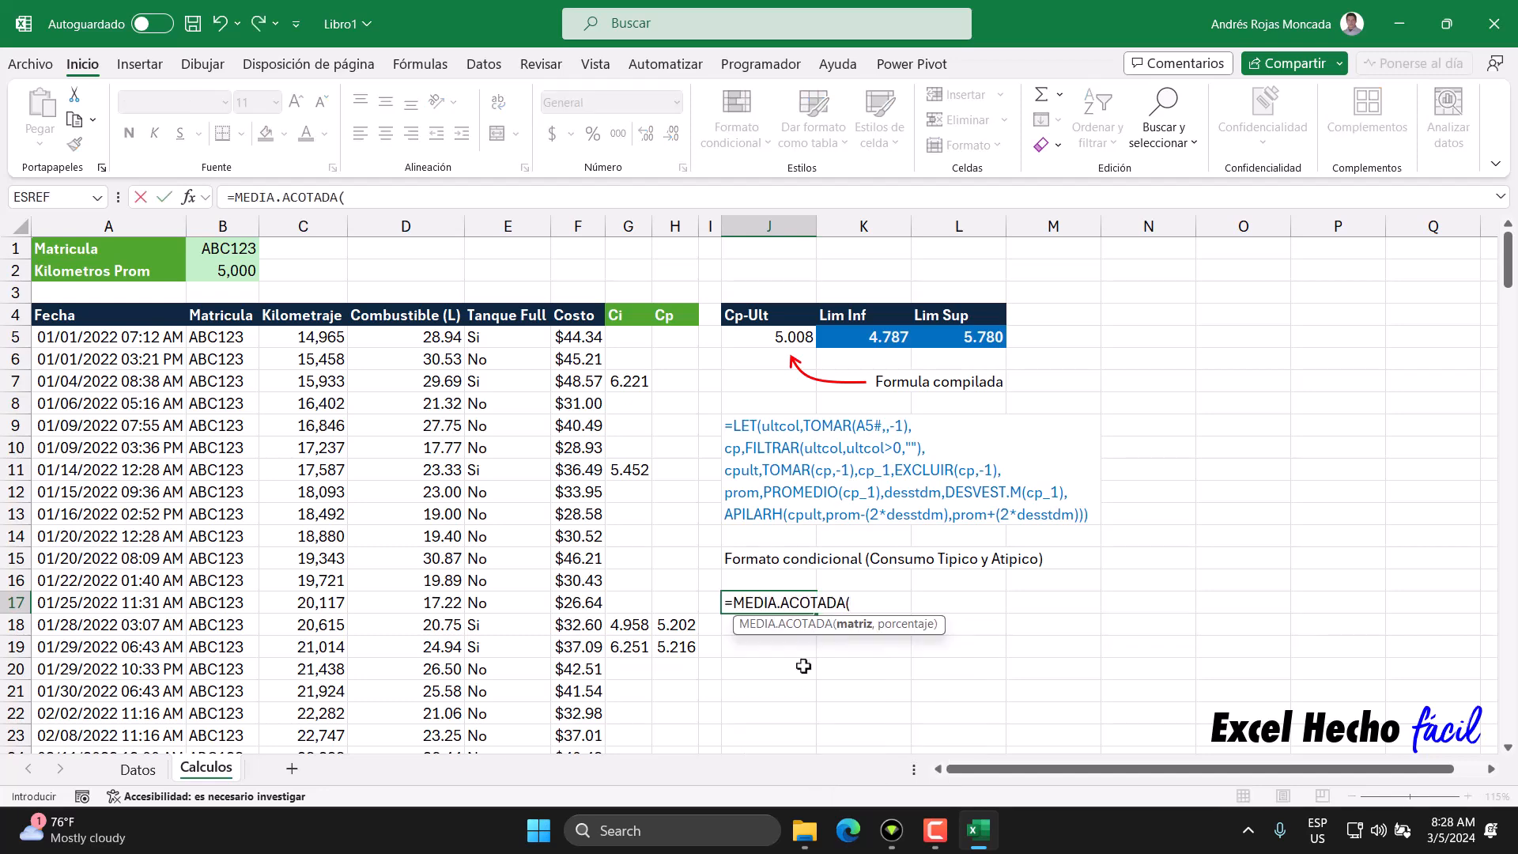
{"action": "key", "text": "BackSpace"}
{"action": "key", "text": "BackSpace"}
{"action": "key", "text": "BackSpace"}
{"action": "key", "text": "BackSpace"}
{"action": "key", "text": "BackSpace"}
{"action": "key", "text": "BackSpace"}
{"action": "key", "text": "BackSpace"}
{"action": "key", "text": "BackSpace"}
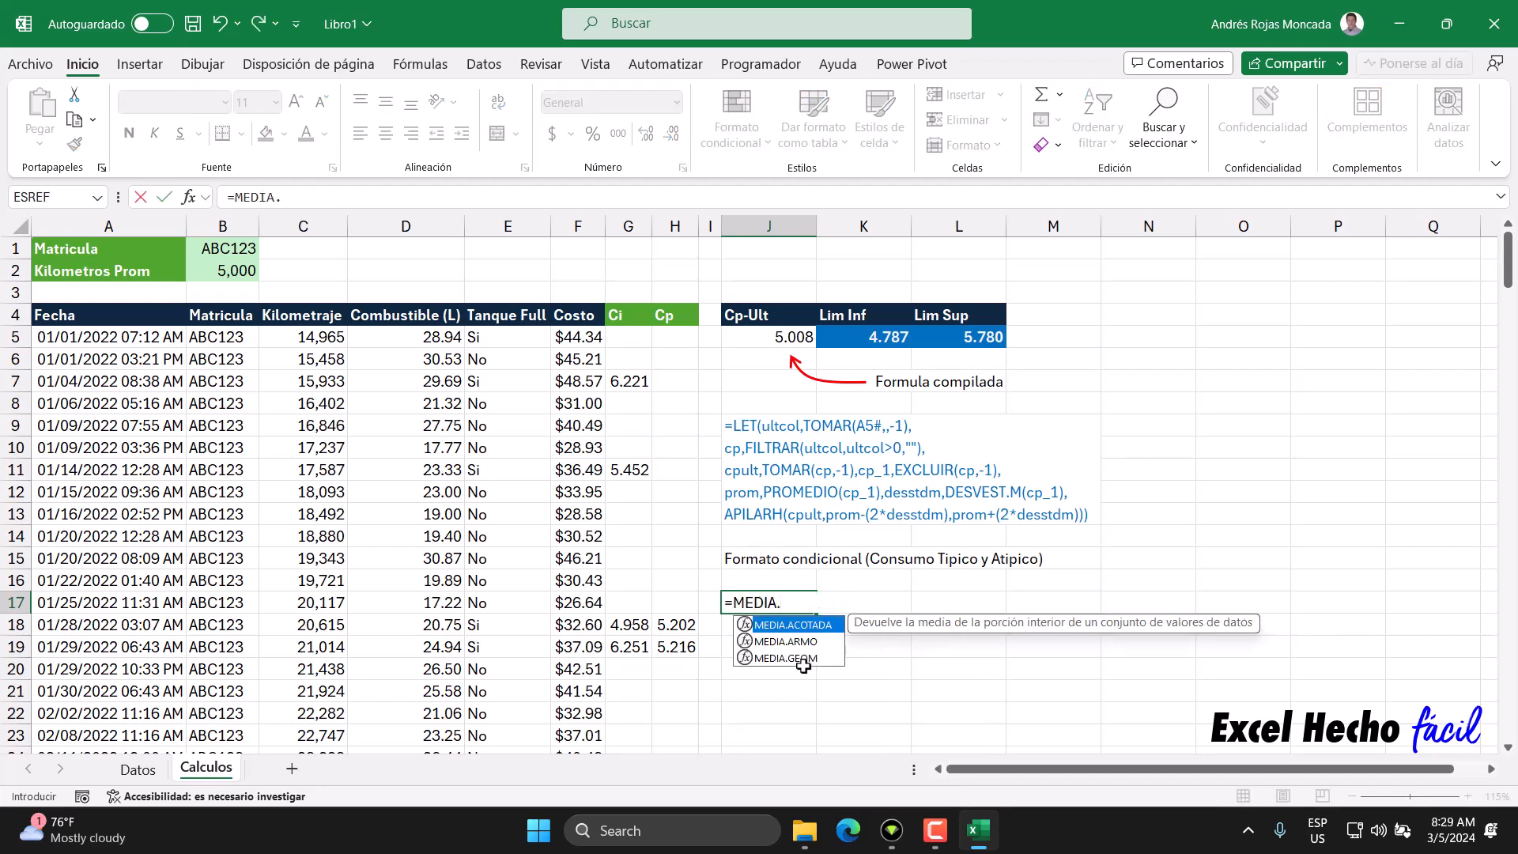
{"action": "double_click", "coordinate": [803, 672]}
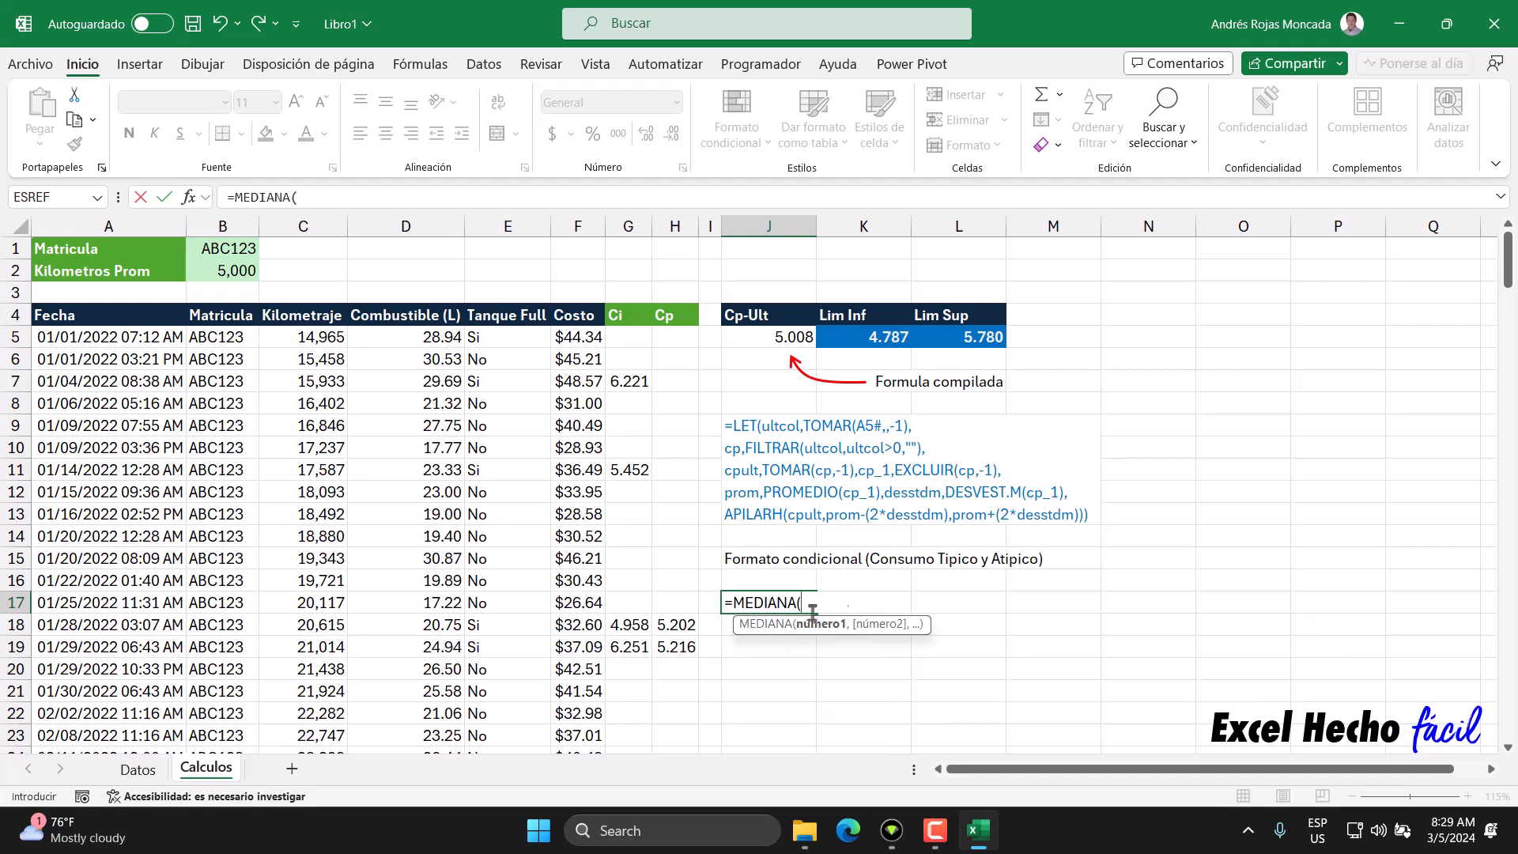
{"action": "left_click_drag", "start_coordinate": [923, 627], "coordinate": [921, 693]}
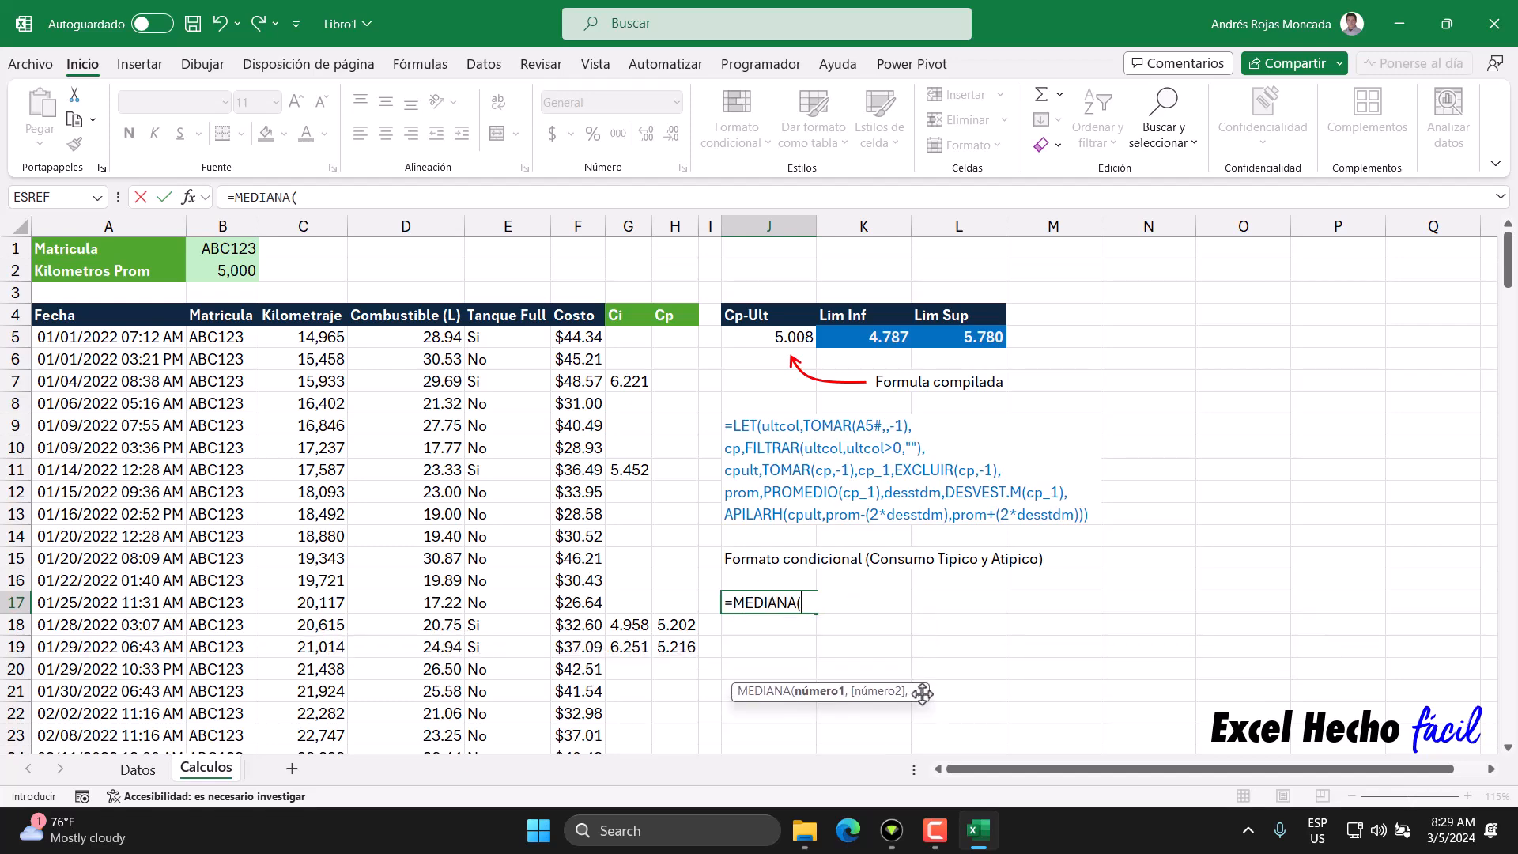
{"action": "left_click", "coordinate": [759, 340]}
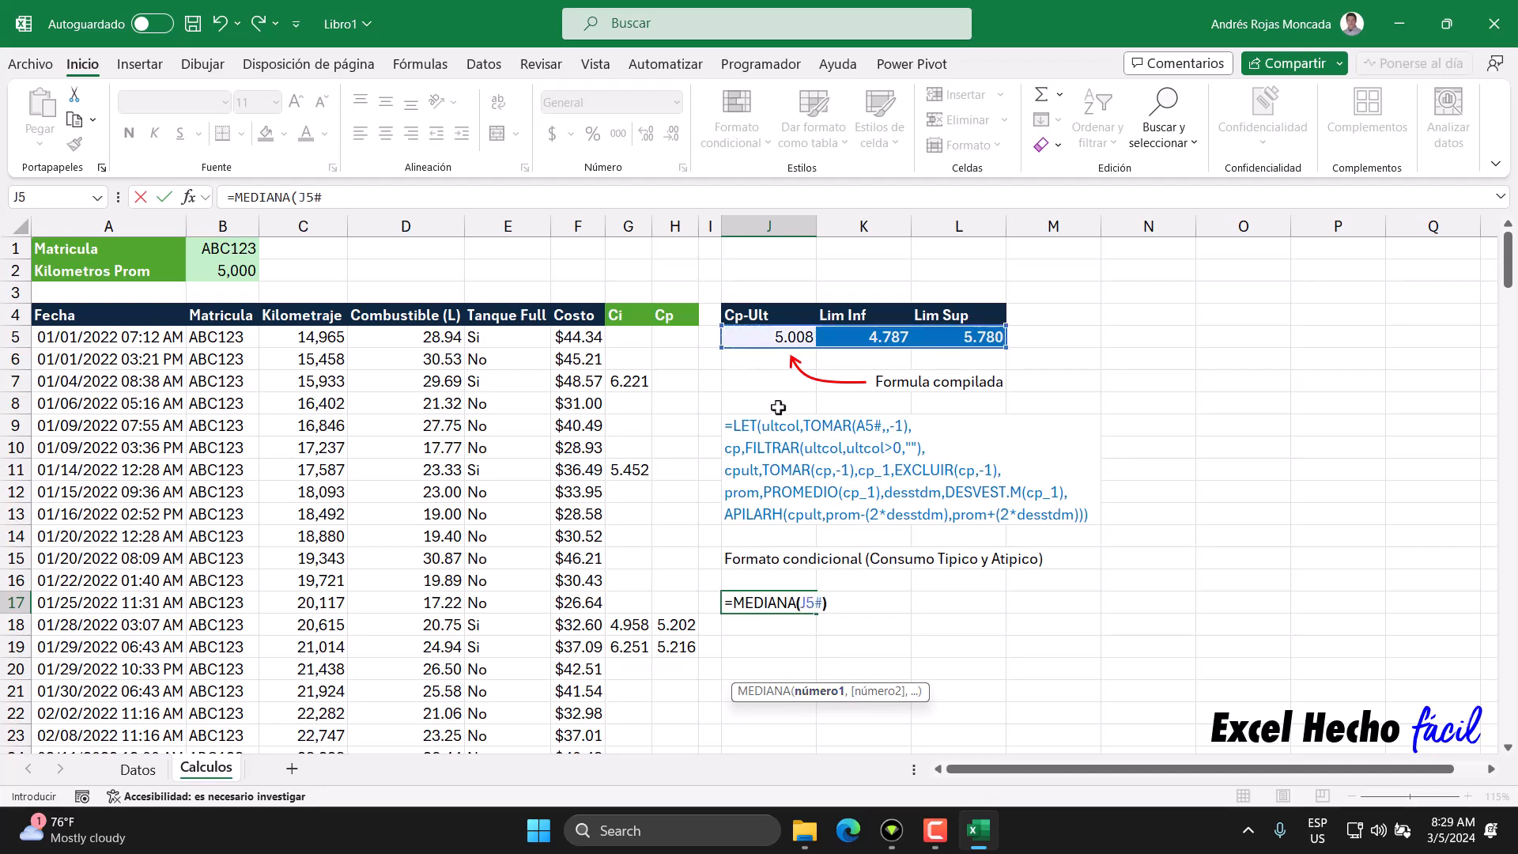
Complete the J17 formula as =MEDIANA(J5#)=TOMAR(J5#,,1), checking both sides of the comparison before entering it.
{"action": "type", "text": ")=TOMAR("}
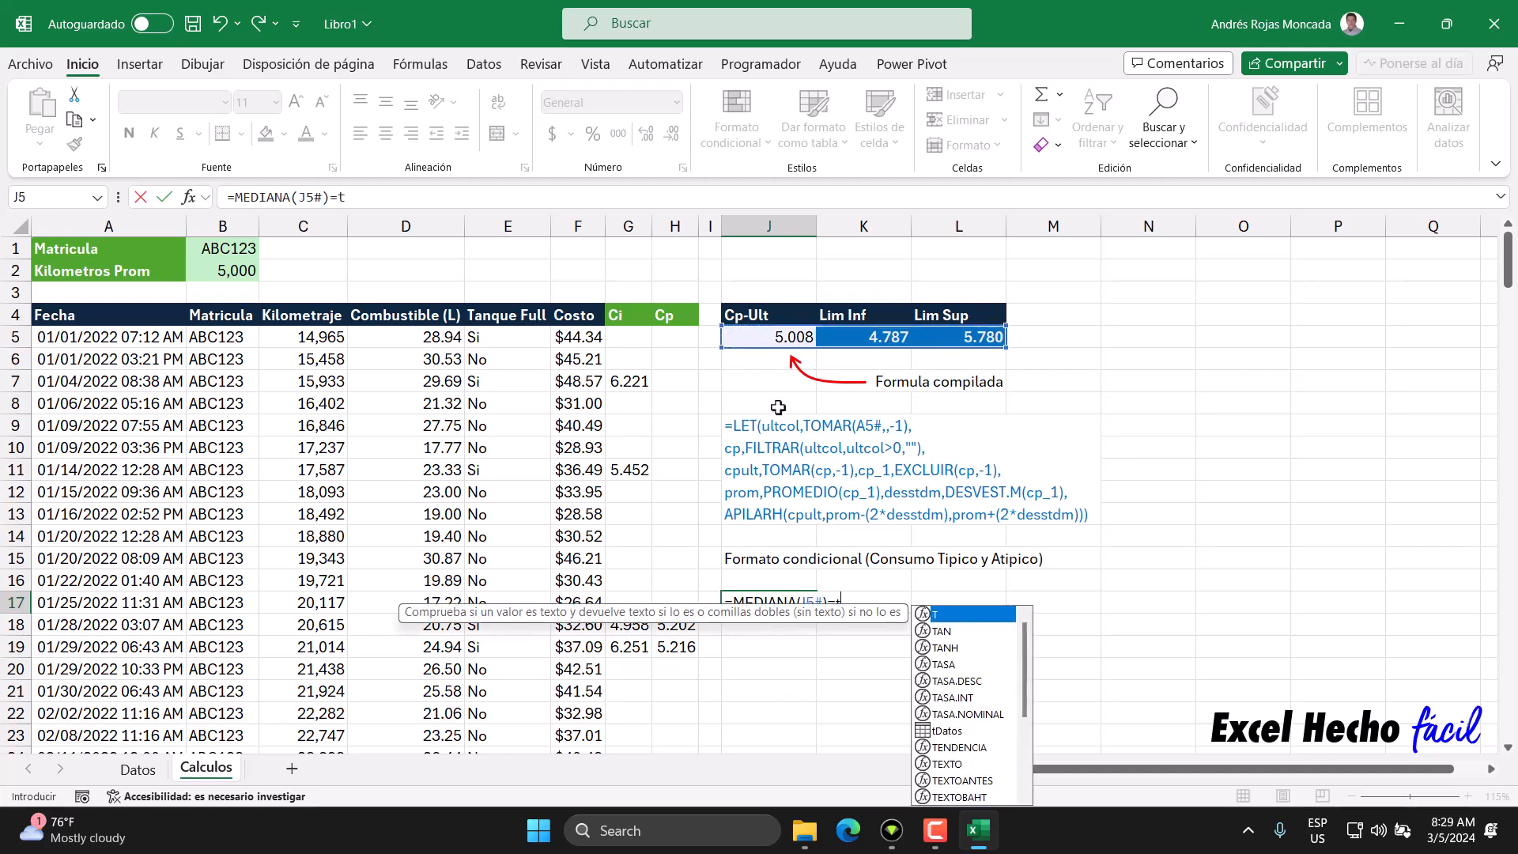
{"action": "left_click", "coordinate": [768, 336]}
{"action": "type", "text": ",,1)"}
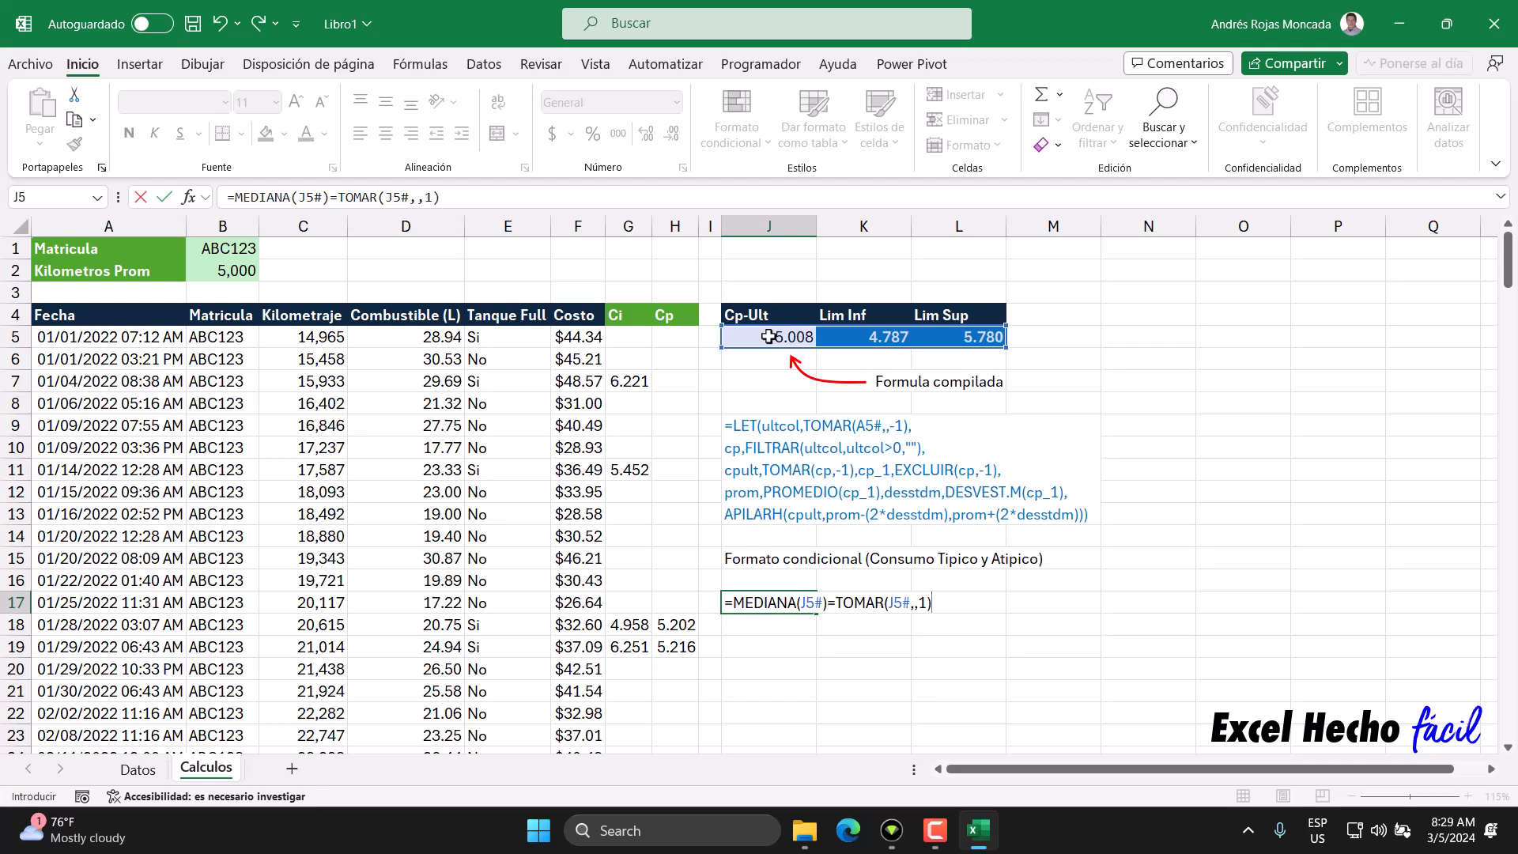
{"action": "left_click_drag", "start_coordinate": [850, 606], "coordinate": [934, 606]}
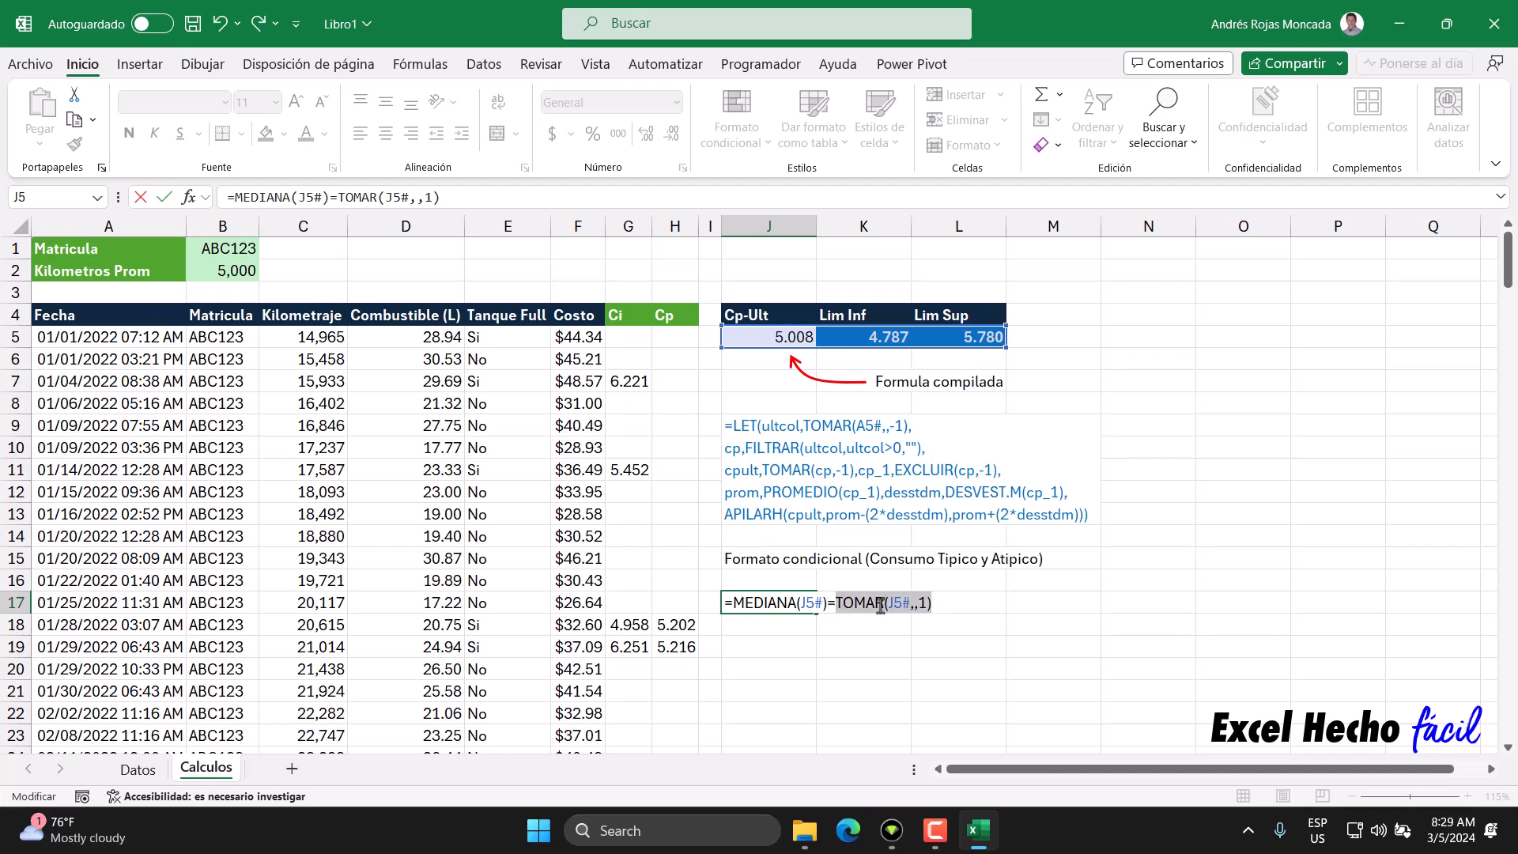
{"action": "mouse_move", "coordinate": [880, 607]}
{"action": "left_click_drag", "start_coordinate": [831, 605], "coordinate": [733, 612]}
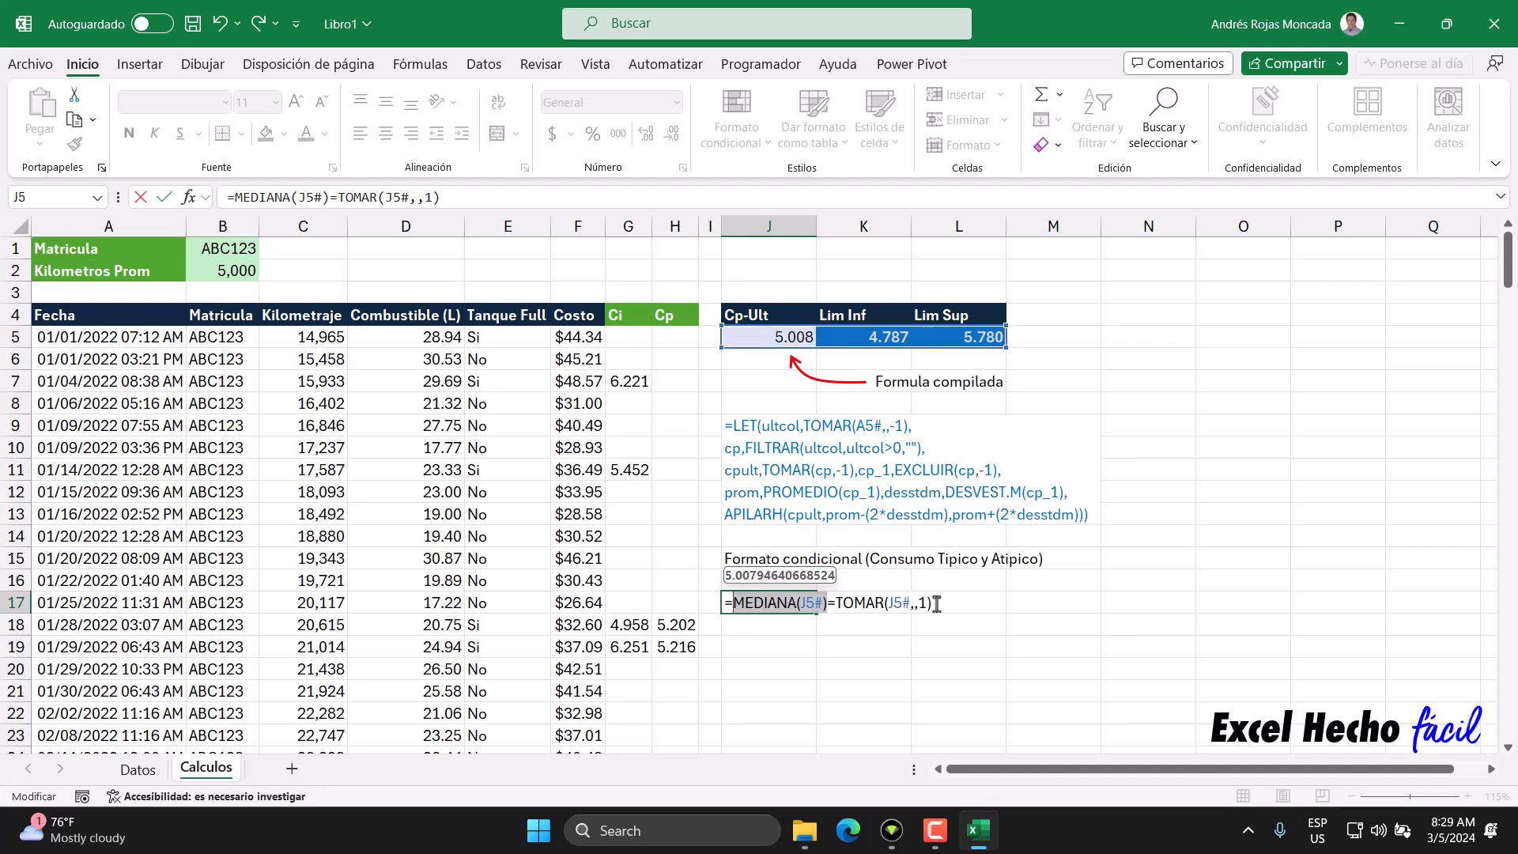
{"action": "key", "text": "End"}
{"action": "key", "text": "Return"}
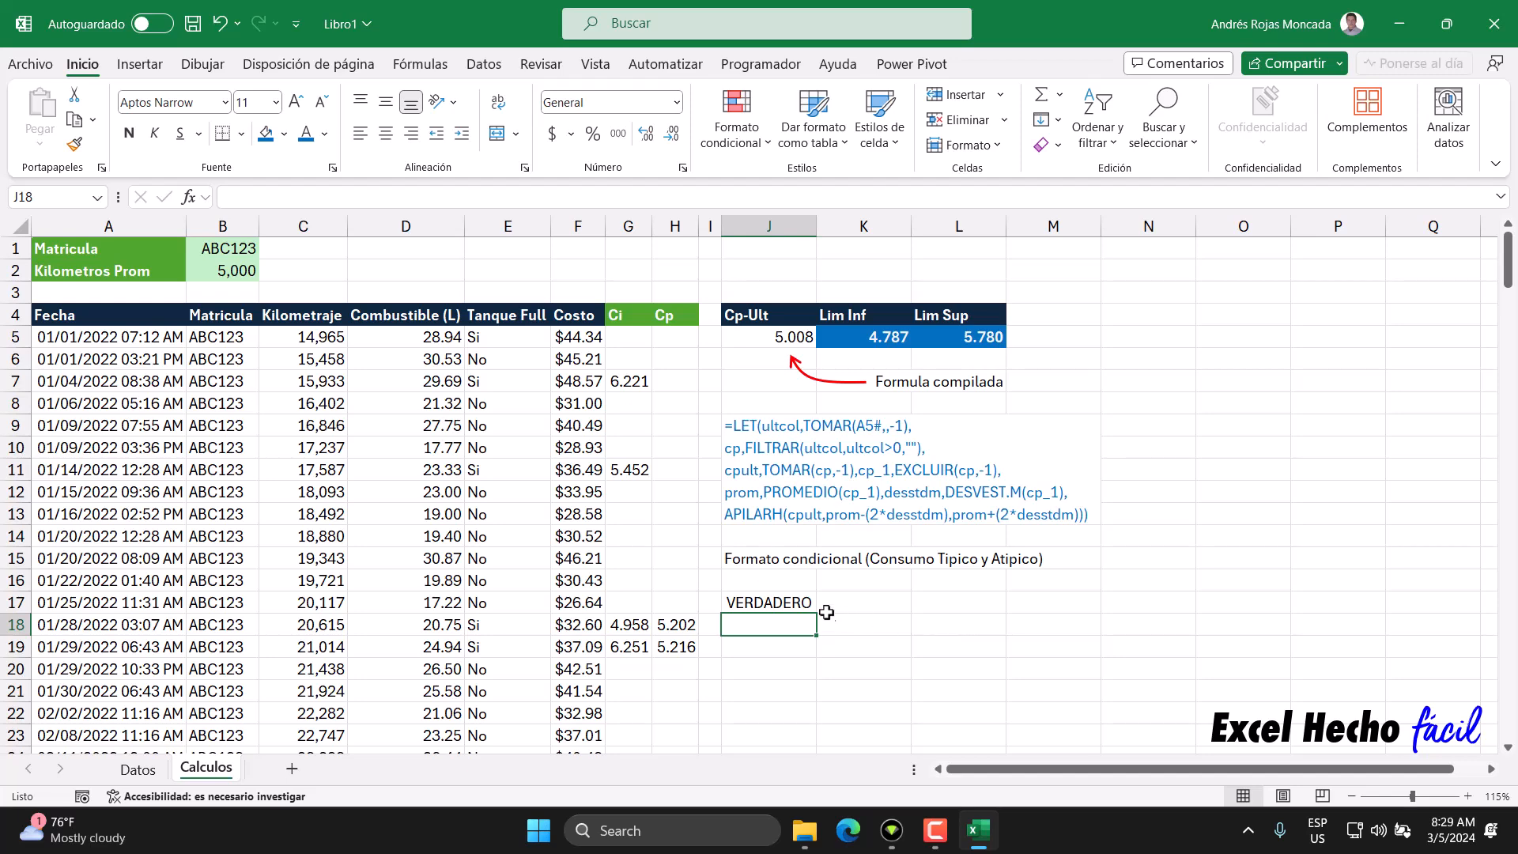
Show J17's formula as text in K17 with =FORMULATEXTO(J17) and give it a blue font.
{"action": "key", "text": "Up"}
{"action": "key", "text": "Right"}
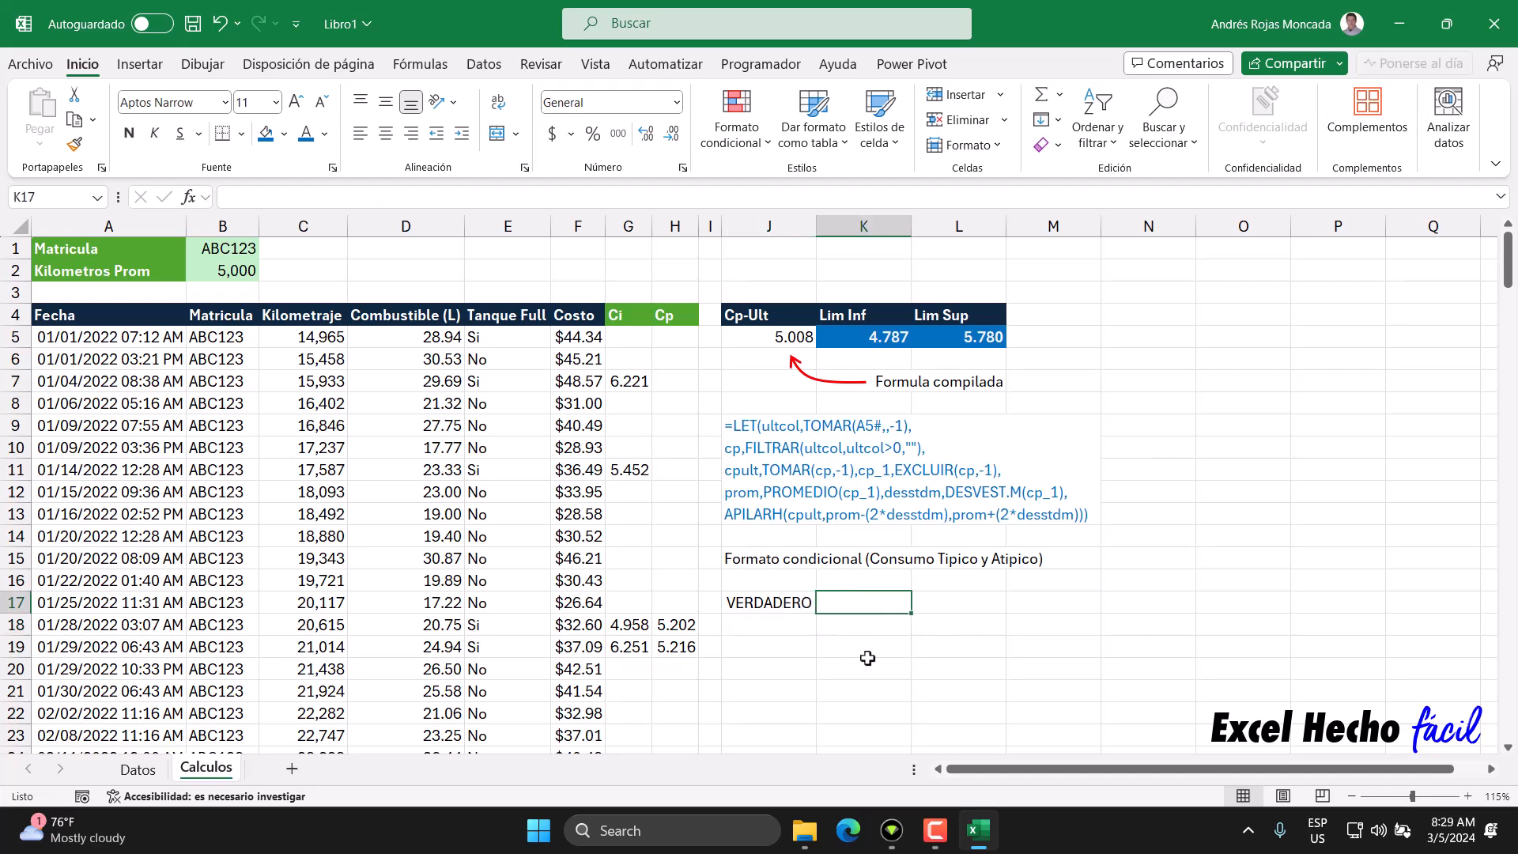
{"action": "type", "text": "=for"}
{"action": "key", "text": "Tab"}
{"action": "key", "text": "Left"}
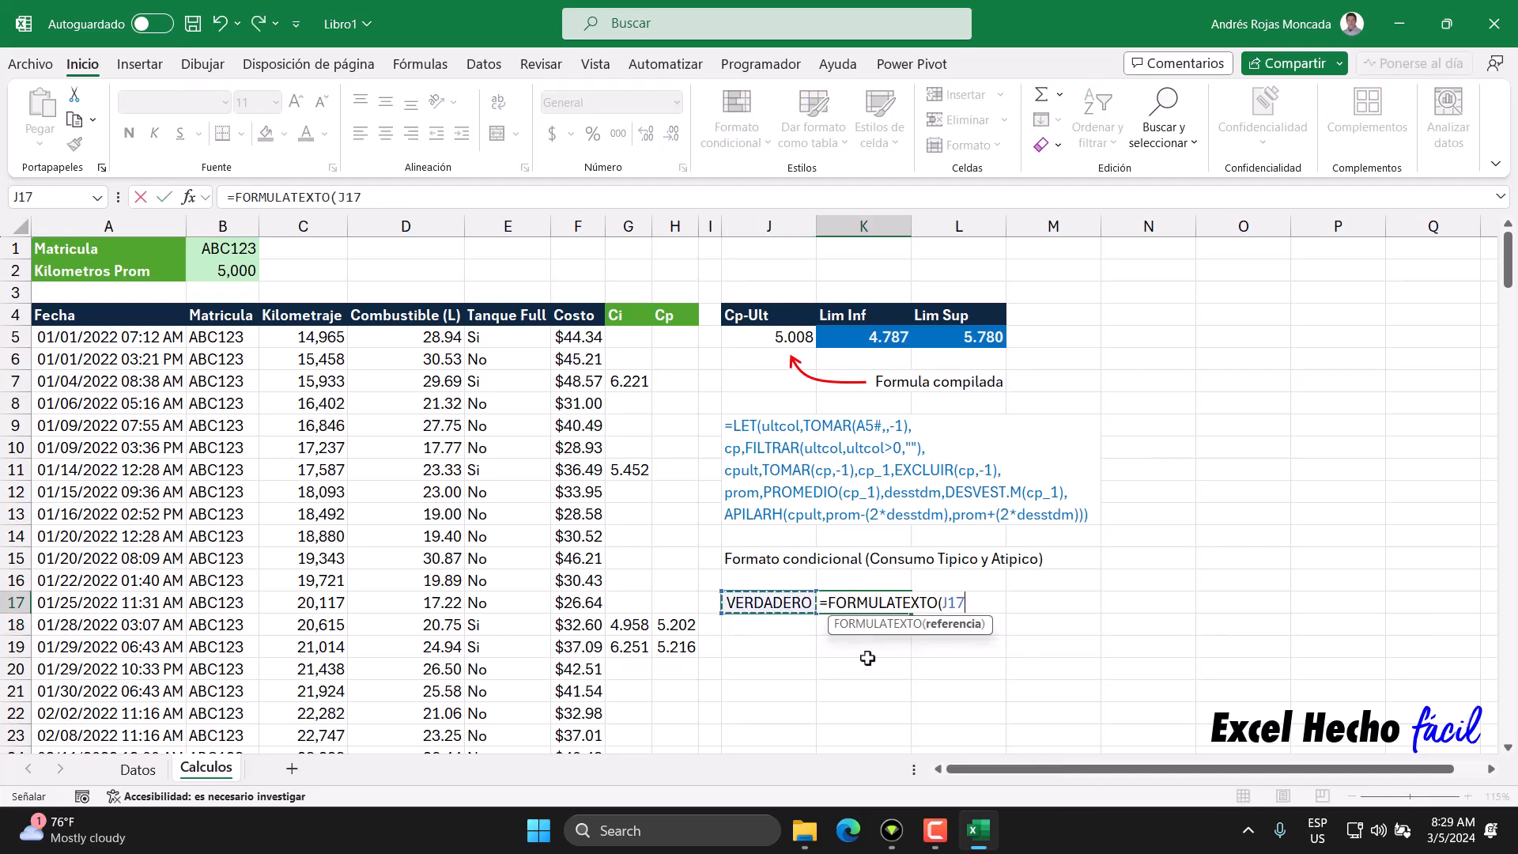
{"action": "key", "text": "Return"}
{"action": "left_click", "coordinate": [862, 604]}
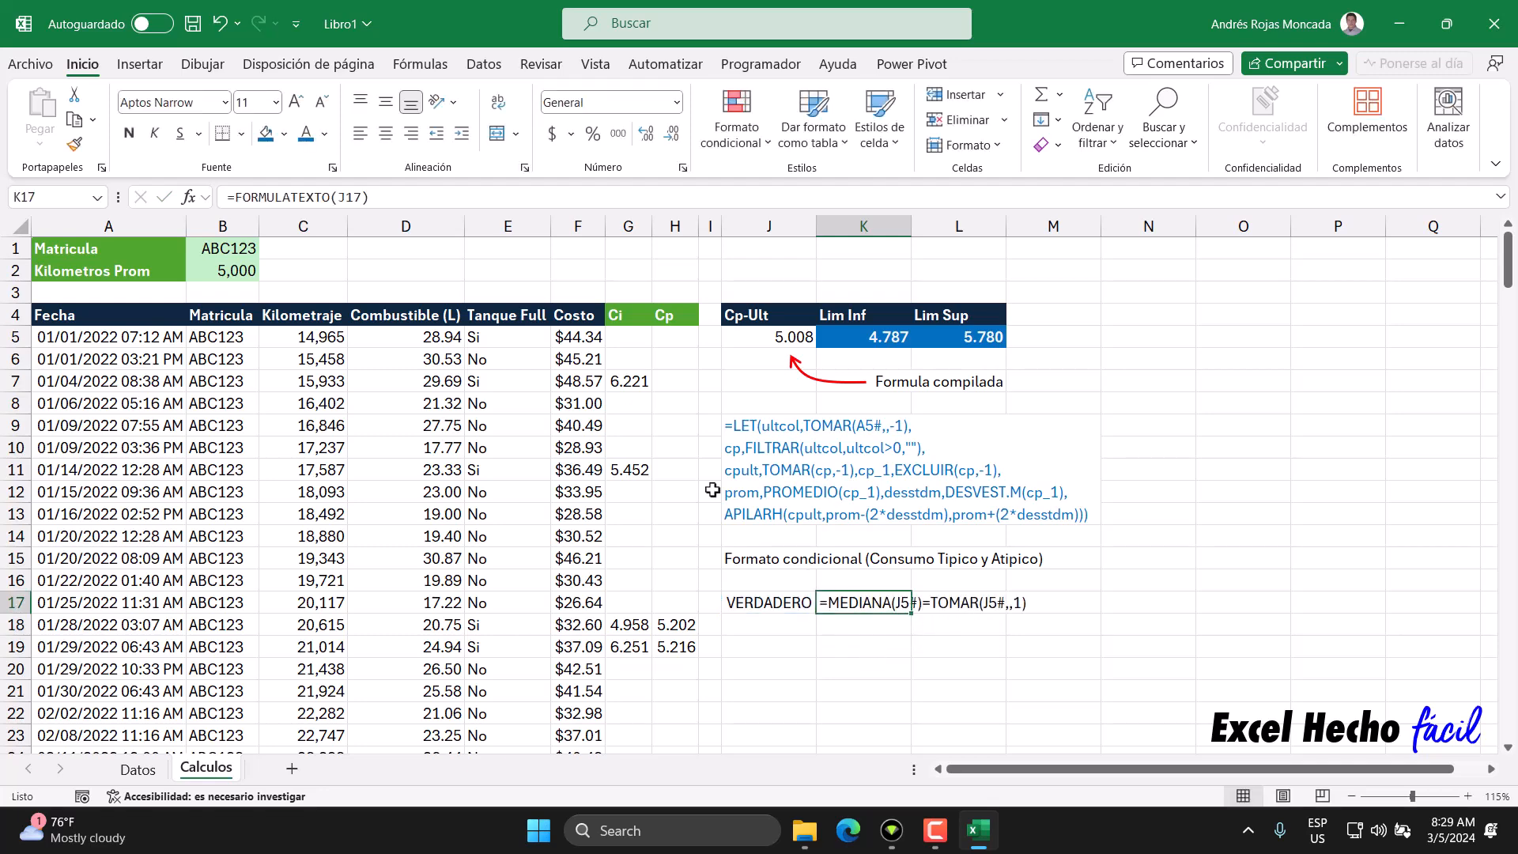
{"action": "left_click", "coordinate": [781, 620]}
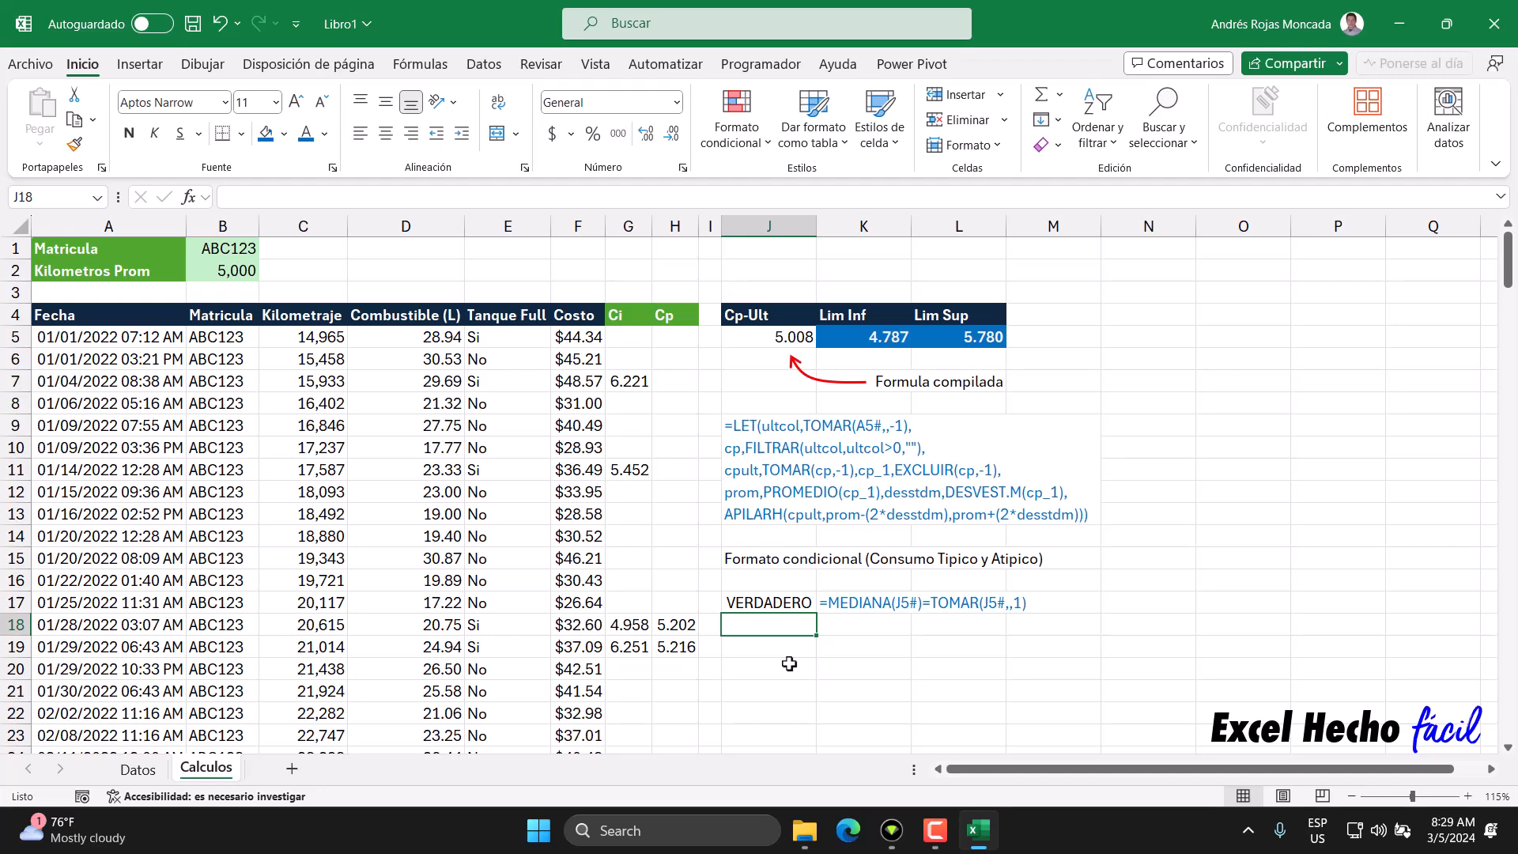
Copy the J17 formula's text and wrap it in NO in J18 as =NO(MEDIANA(J5#)=TOMAR(J5#,,1)).
{"action": "left_click", "coordinate": [786, 609]}
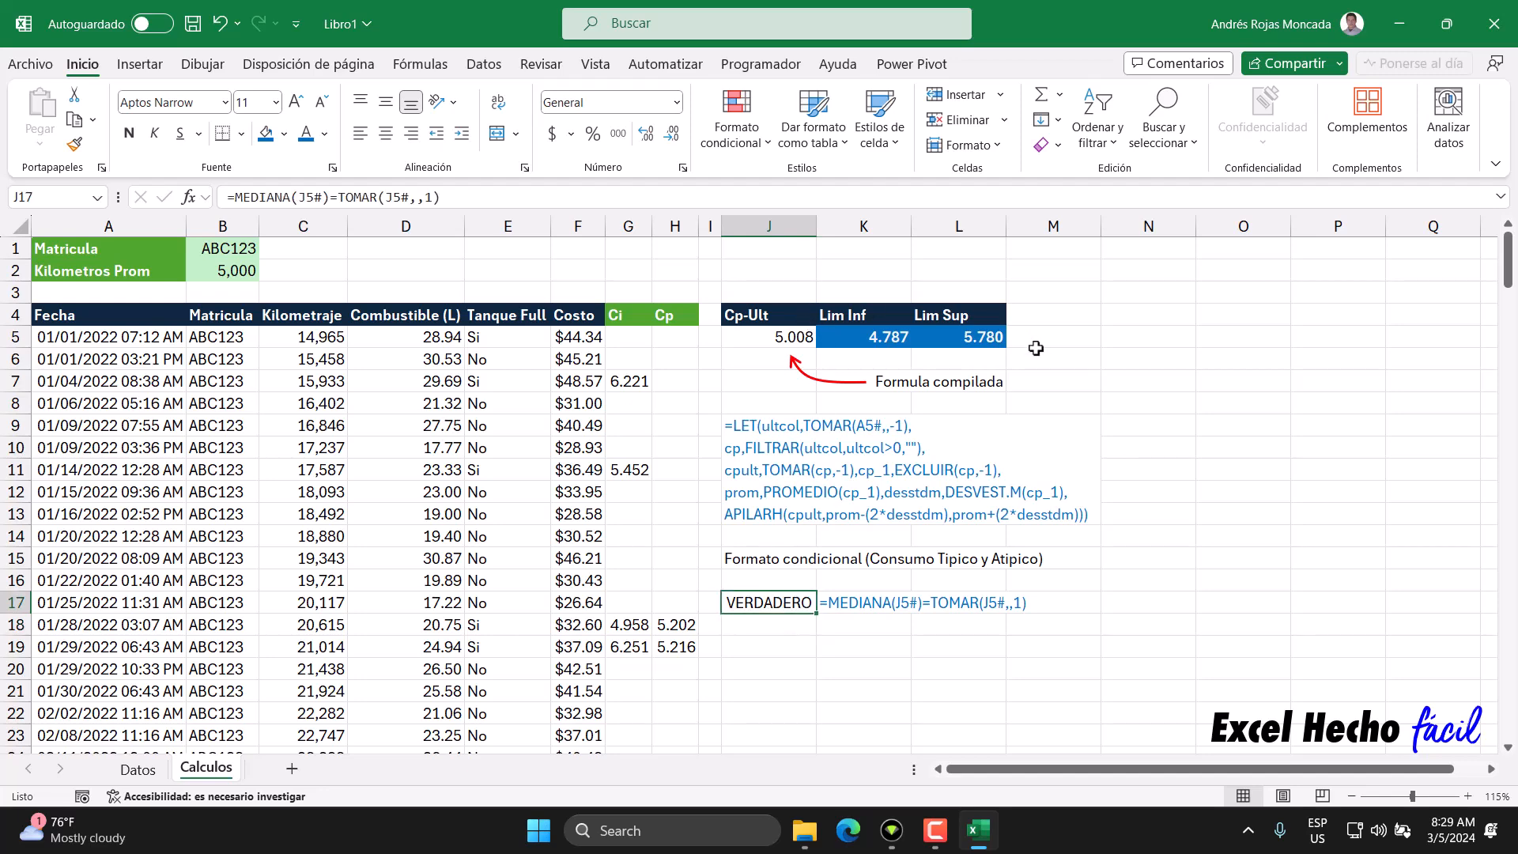
{"action": "key", "text": "F2"}
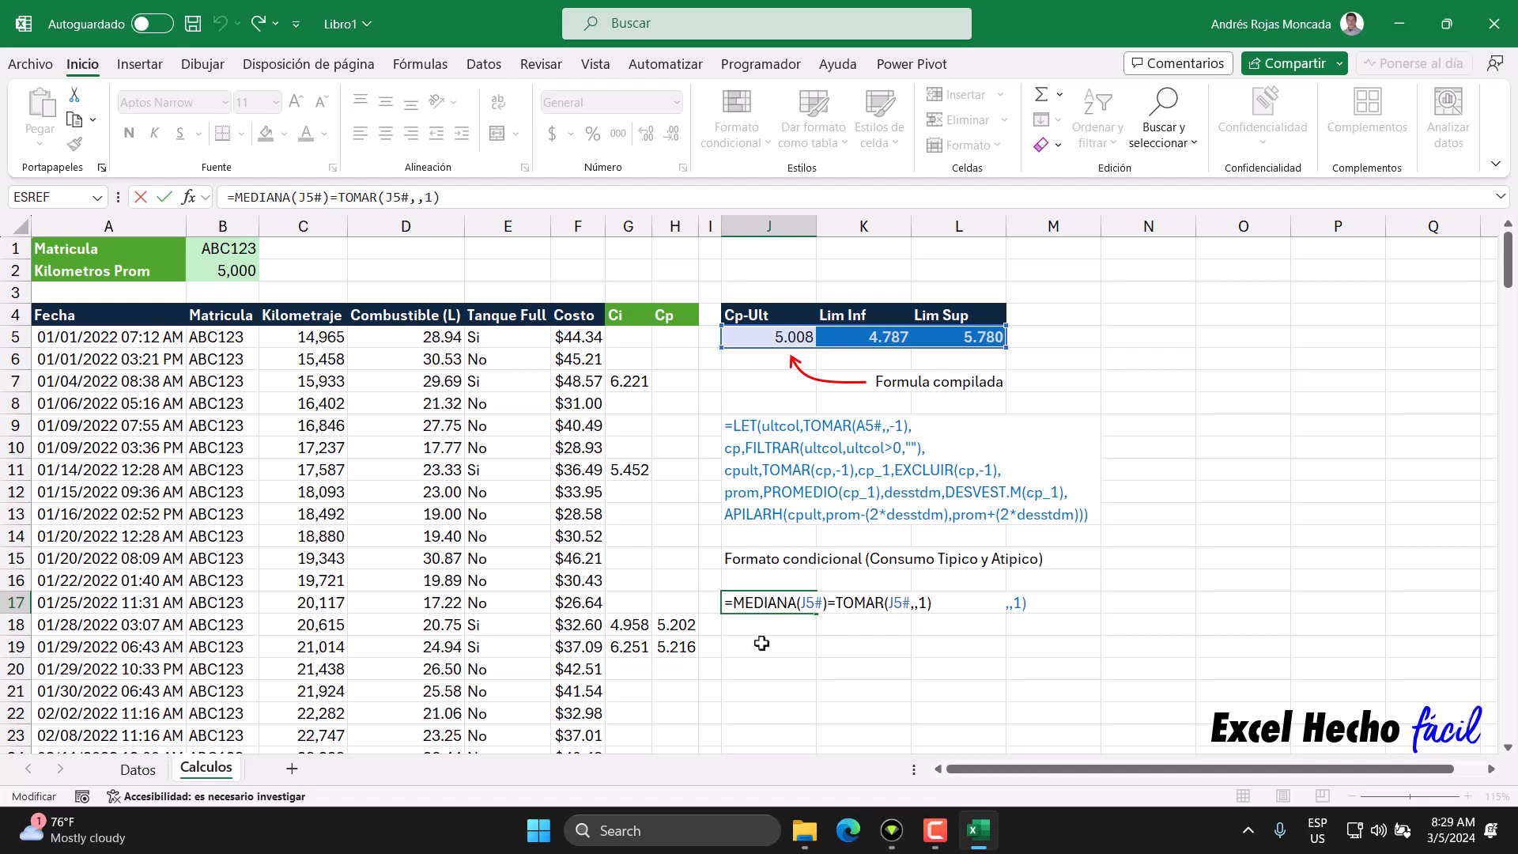
{"action": "key", "text": "Return"}
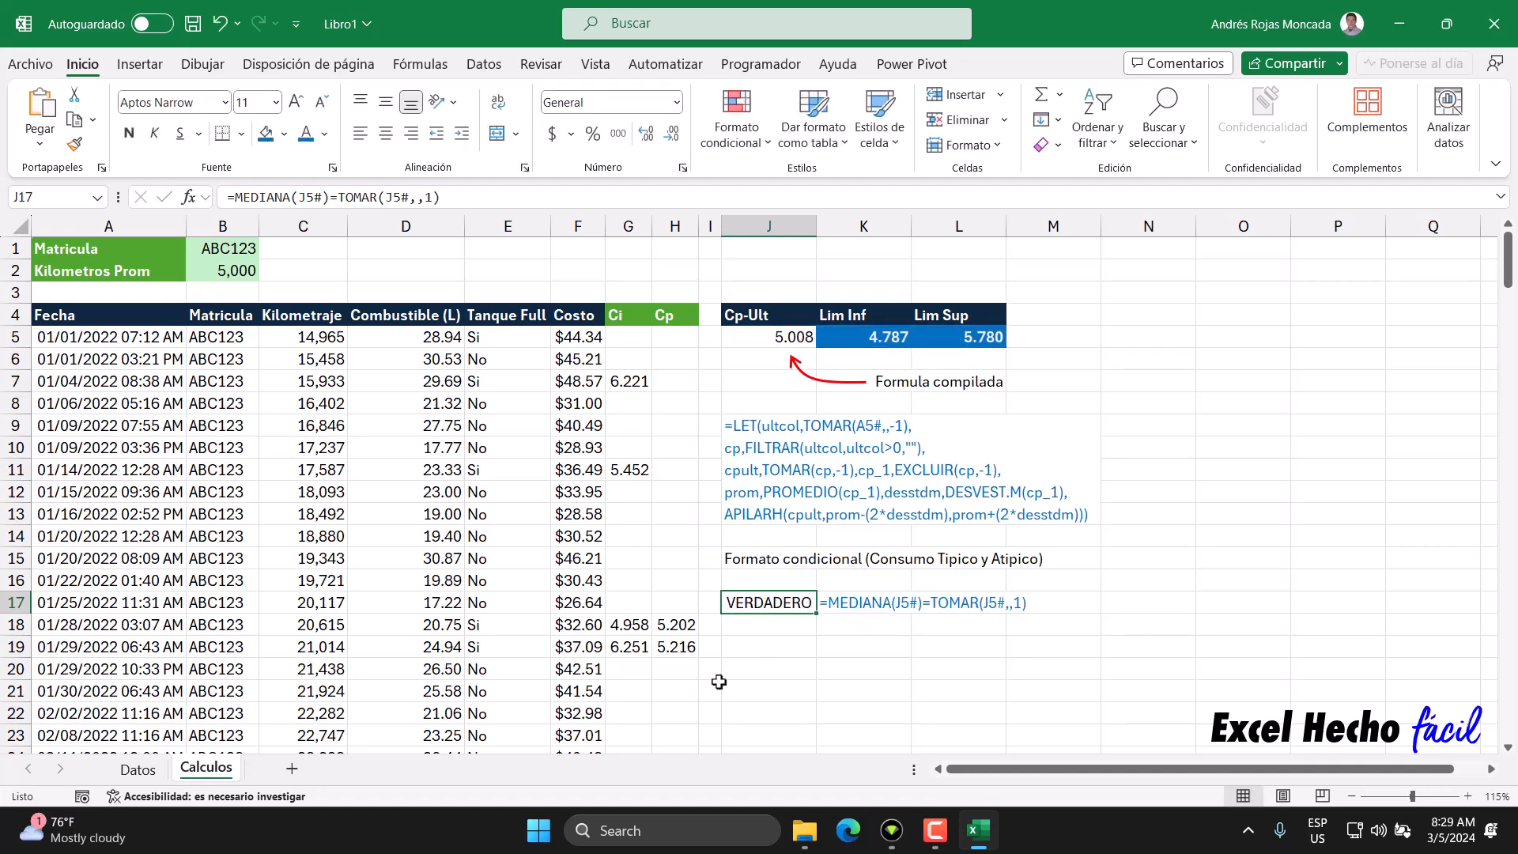
{"action": "type", "text": "=NO("}
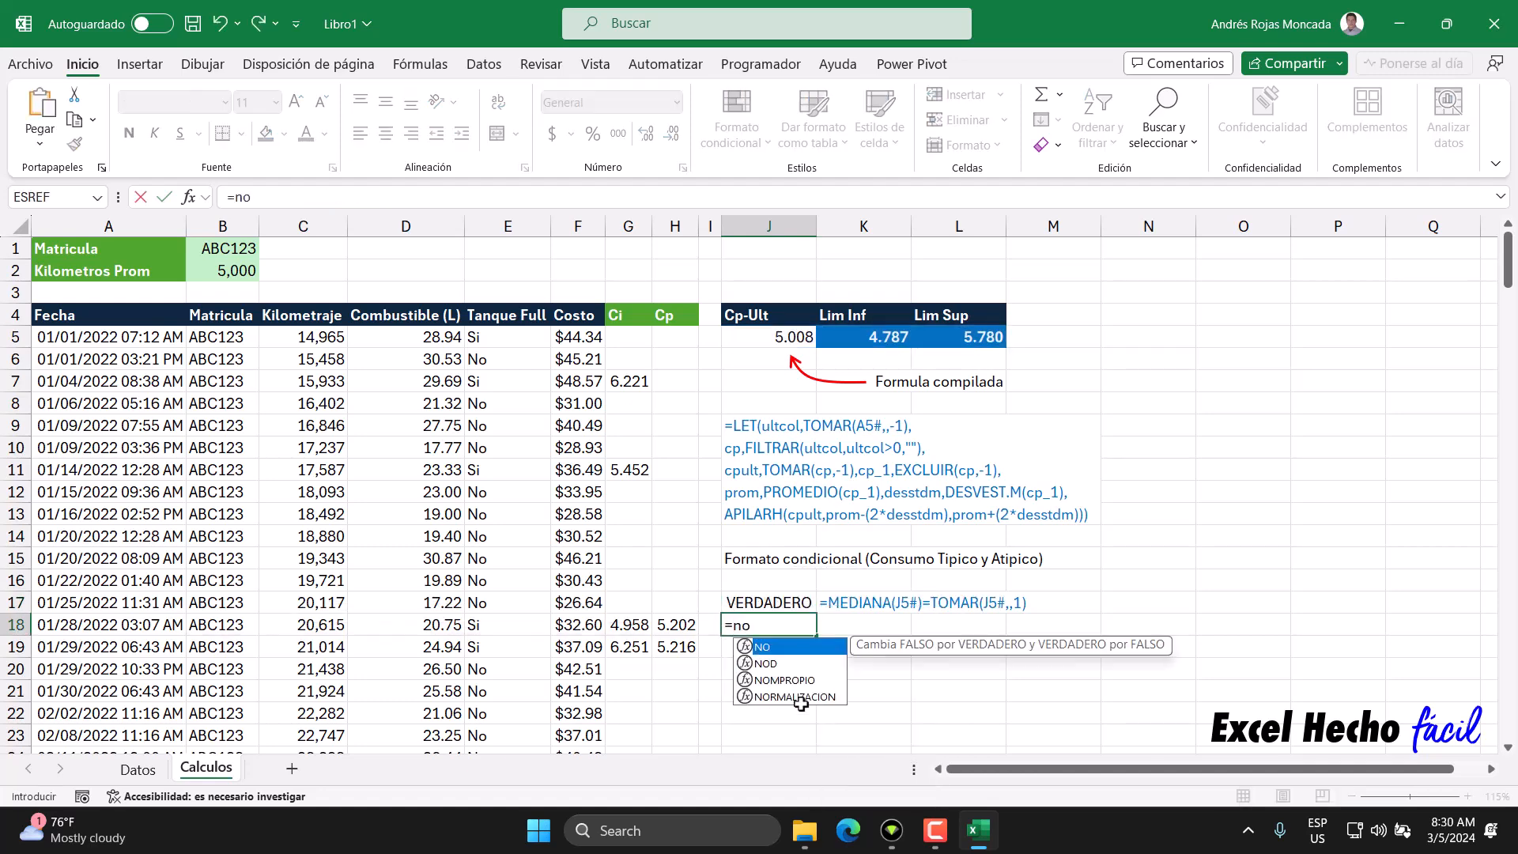
{"action": "type", "text": "=MEDIANA(J5#)=TOMAR(J5#,,1)"}
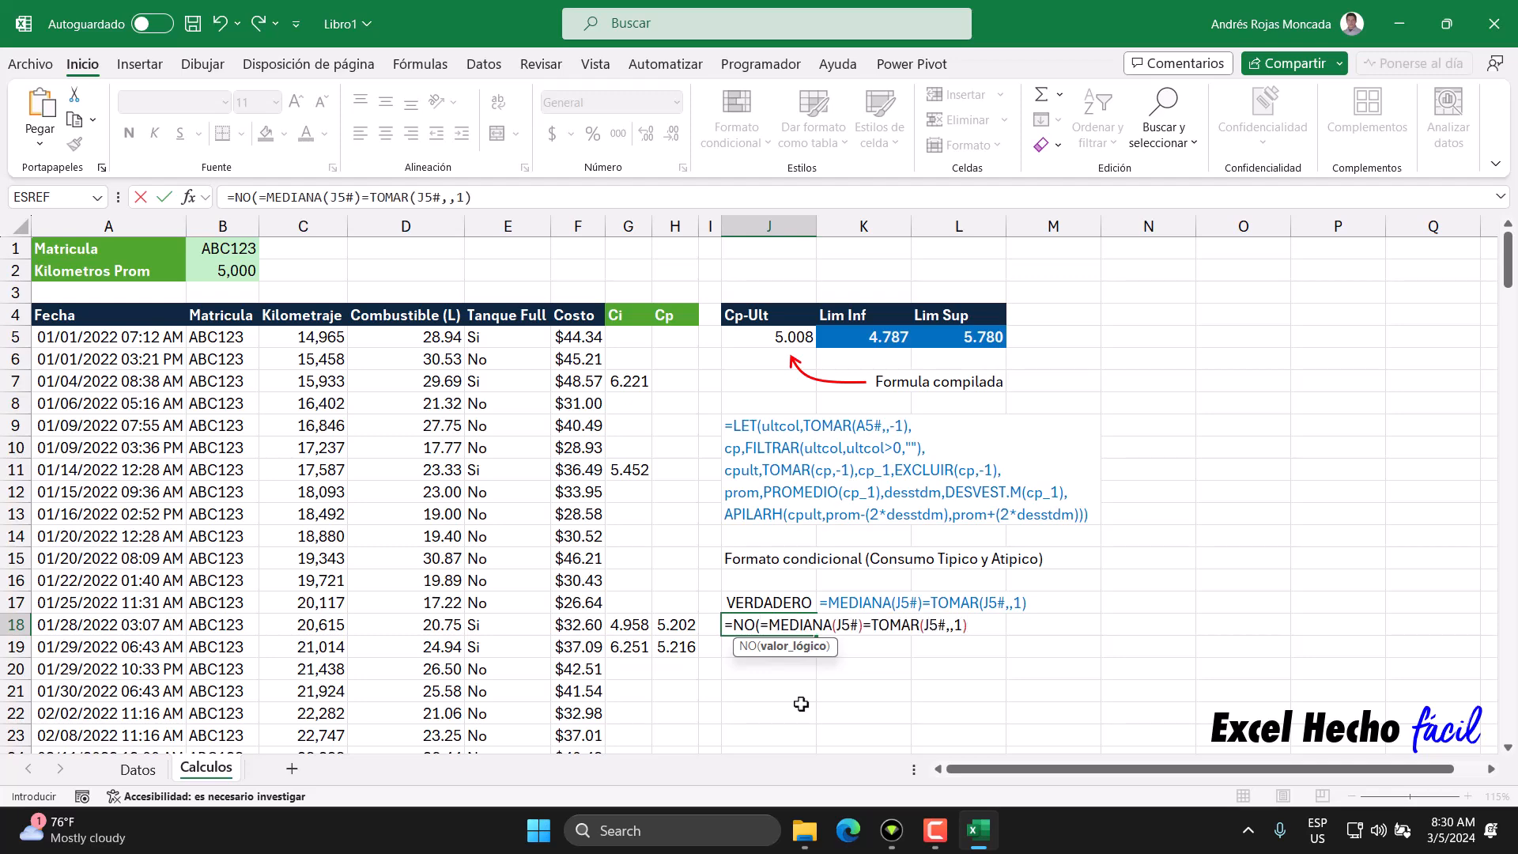
{"action": "left_click", "coordinate": [769, 624]}
{"action": "key", "text": "BackSpace"}
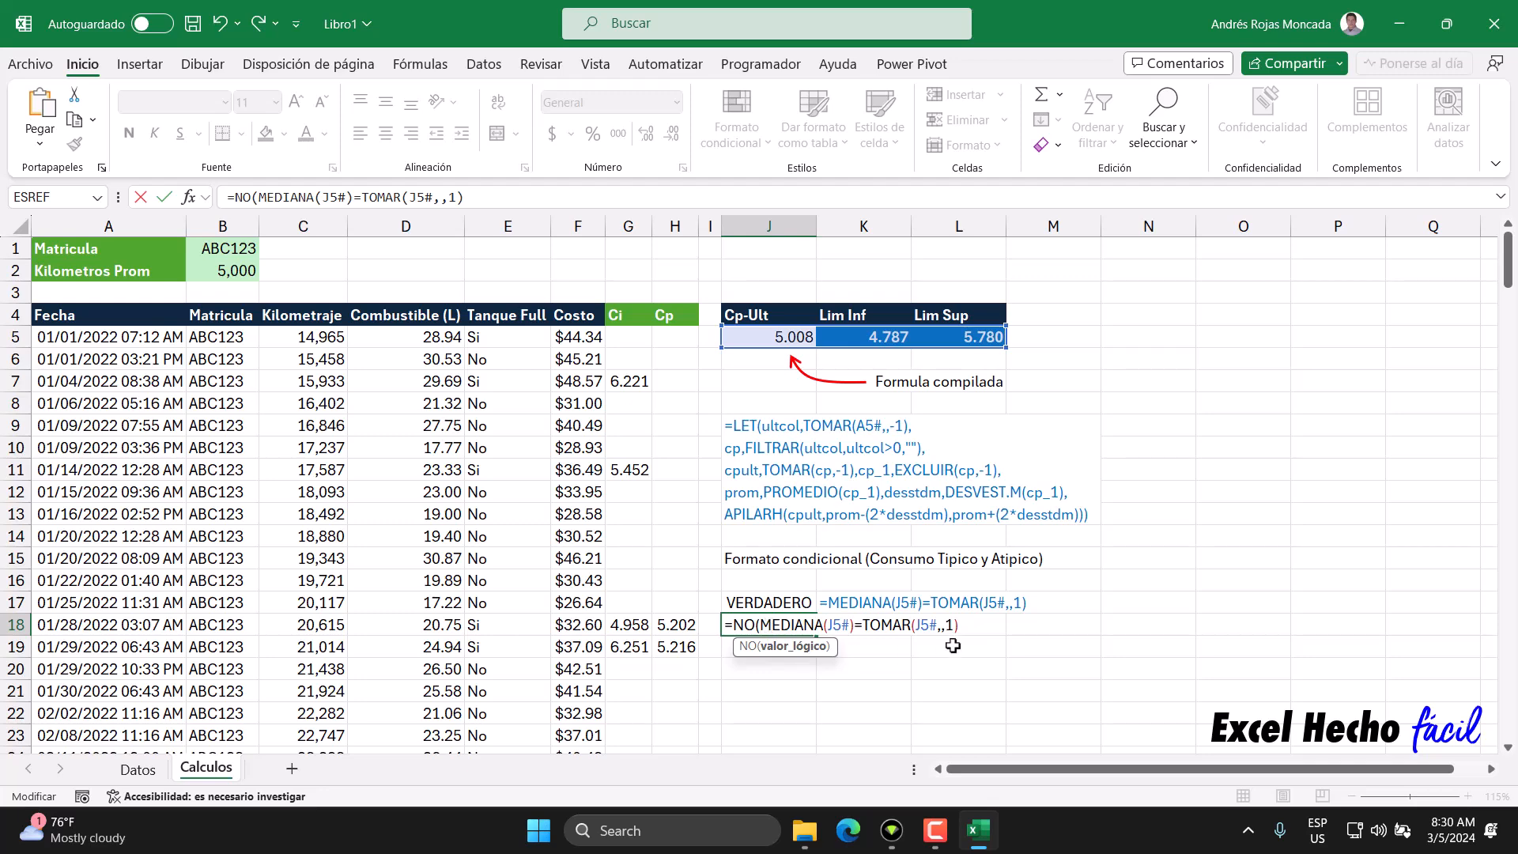
{"action": "type", "text": ")"}
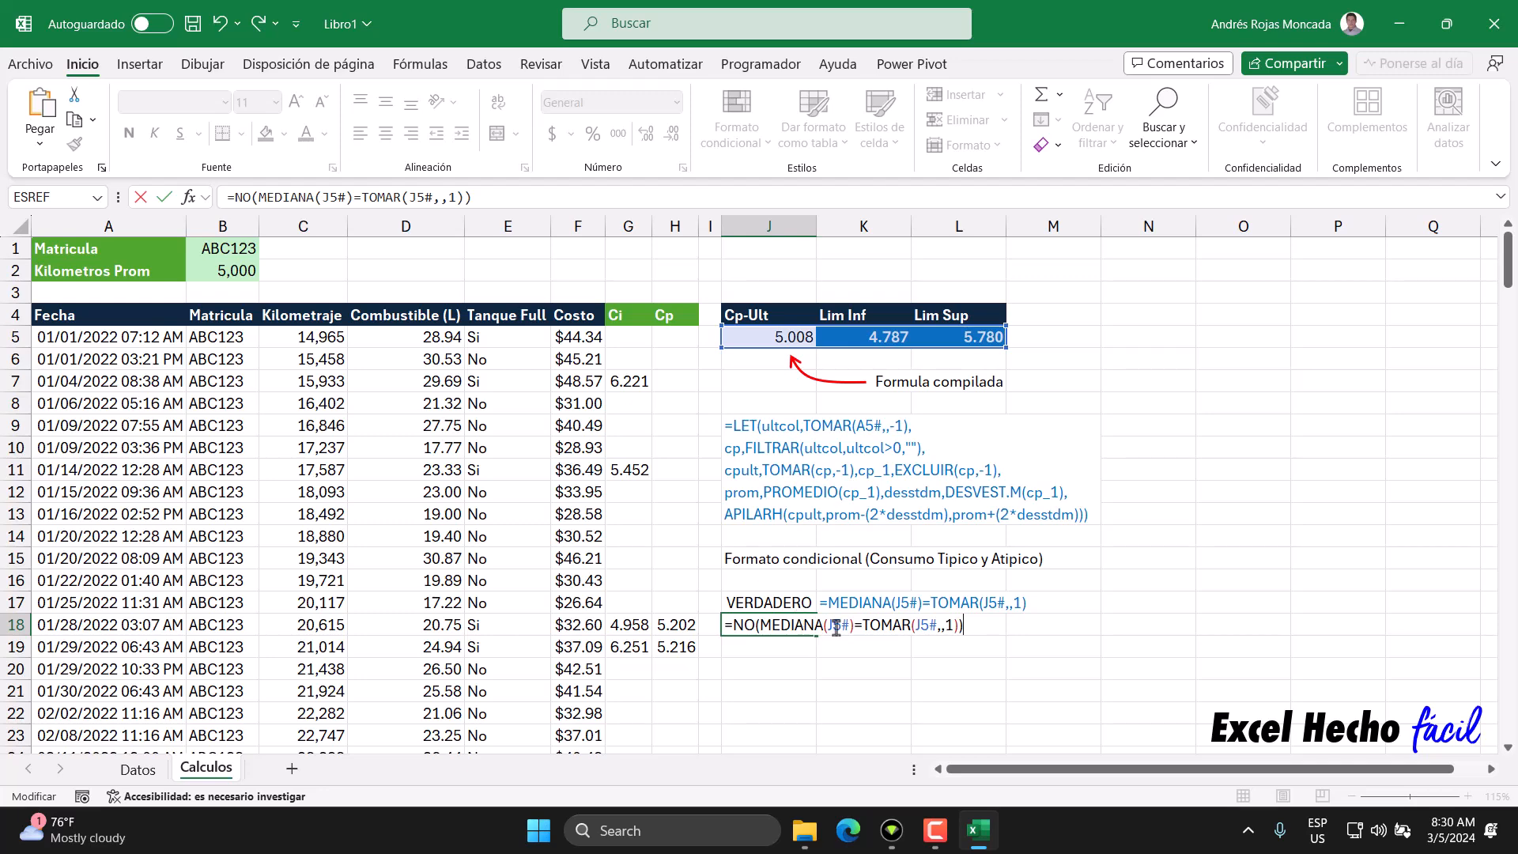
{"action": "key", "text": "Return"}
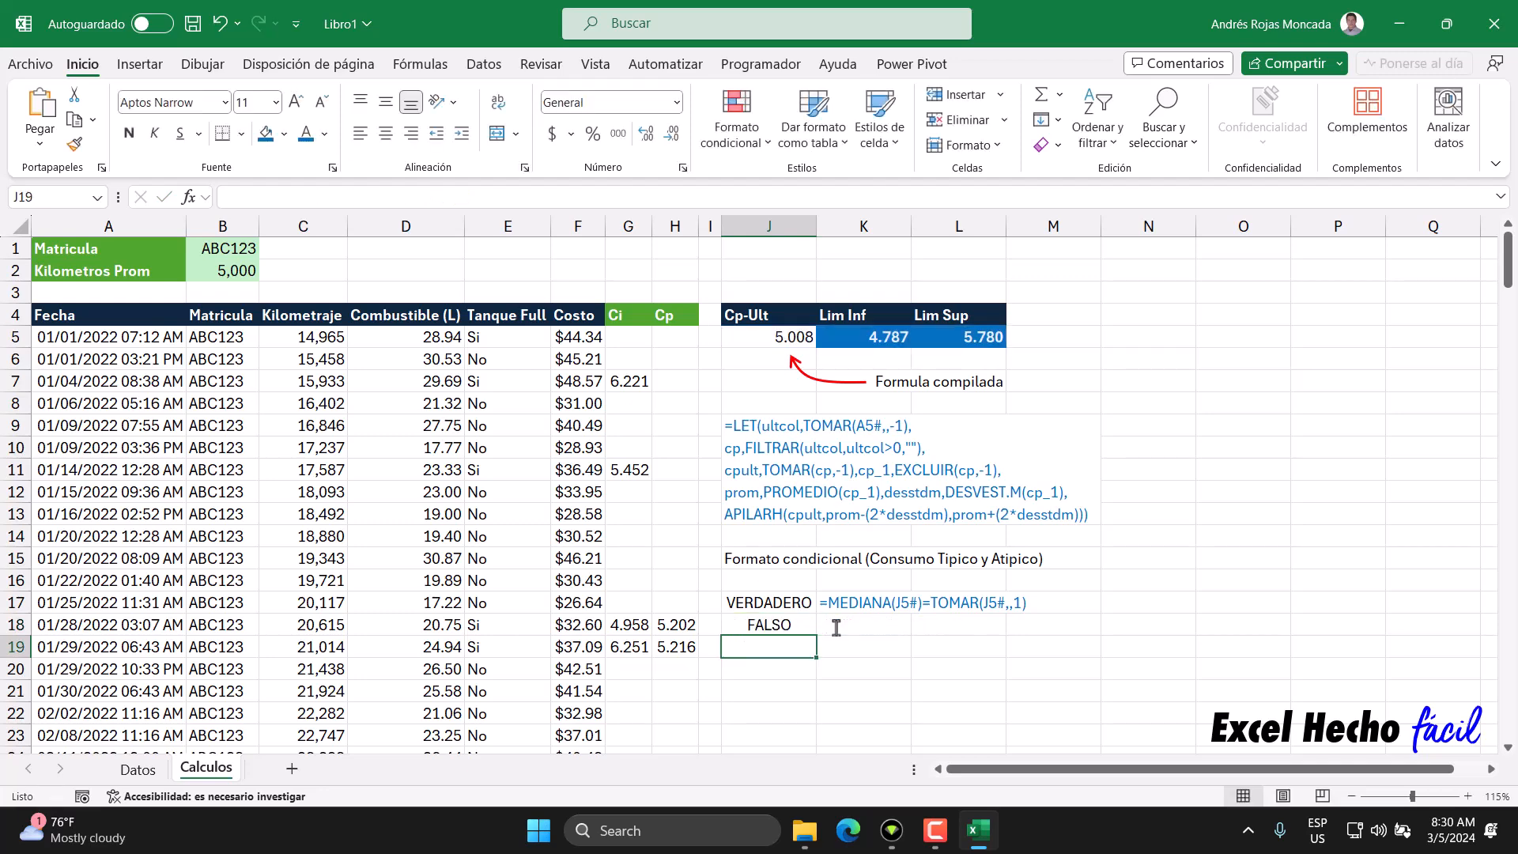
Fill the FORMULATEXTO formula from K17 down to K18 to document the J18 formula.
{"action": "left_click", "coordinate": [802, 601]}
{"action": "left_click", "coordinate": [800, 623]}
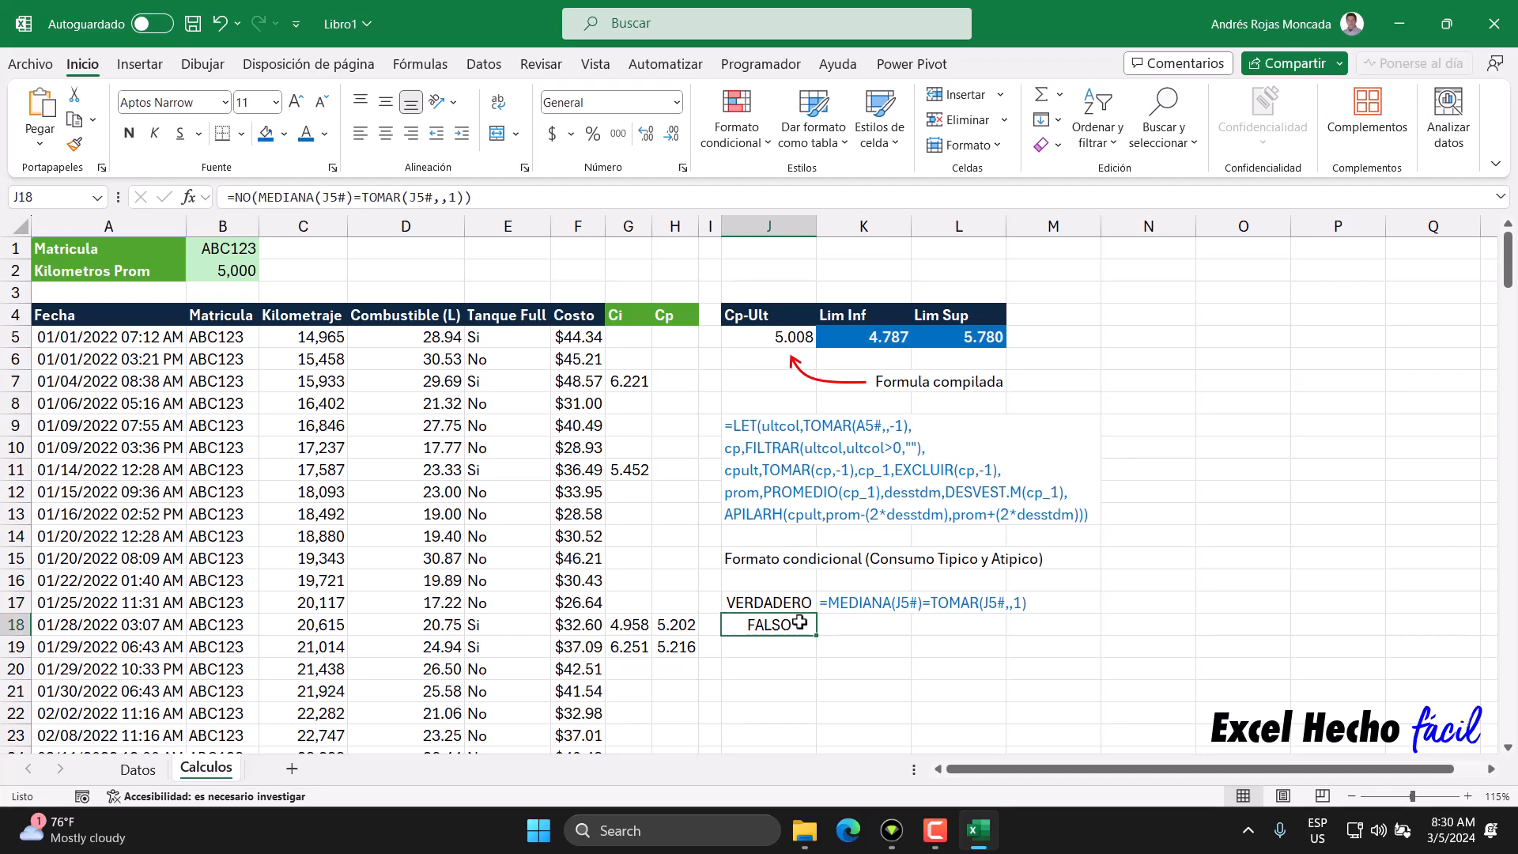
{"action": "left_click", "coordinate": [843, 624]}
{"action": "left_click", "coordinate": [852, 603]}
{"action": "left_click_drag", "start_coordinate": [910, 613], "coordinate": [909, 634]}
Format J17 with a green fill and bold white font.
{"action": "left_click", "coordinate": [765, 604]}
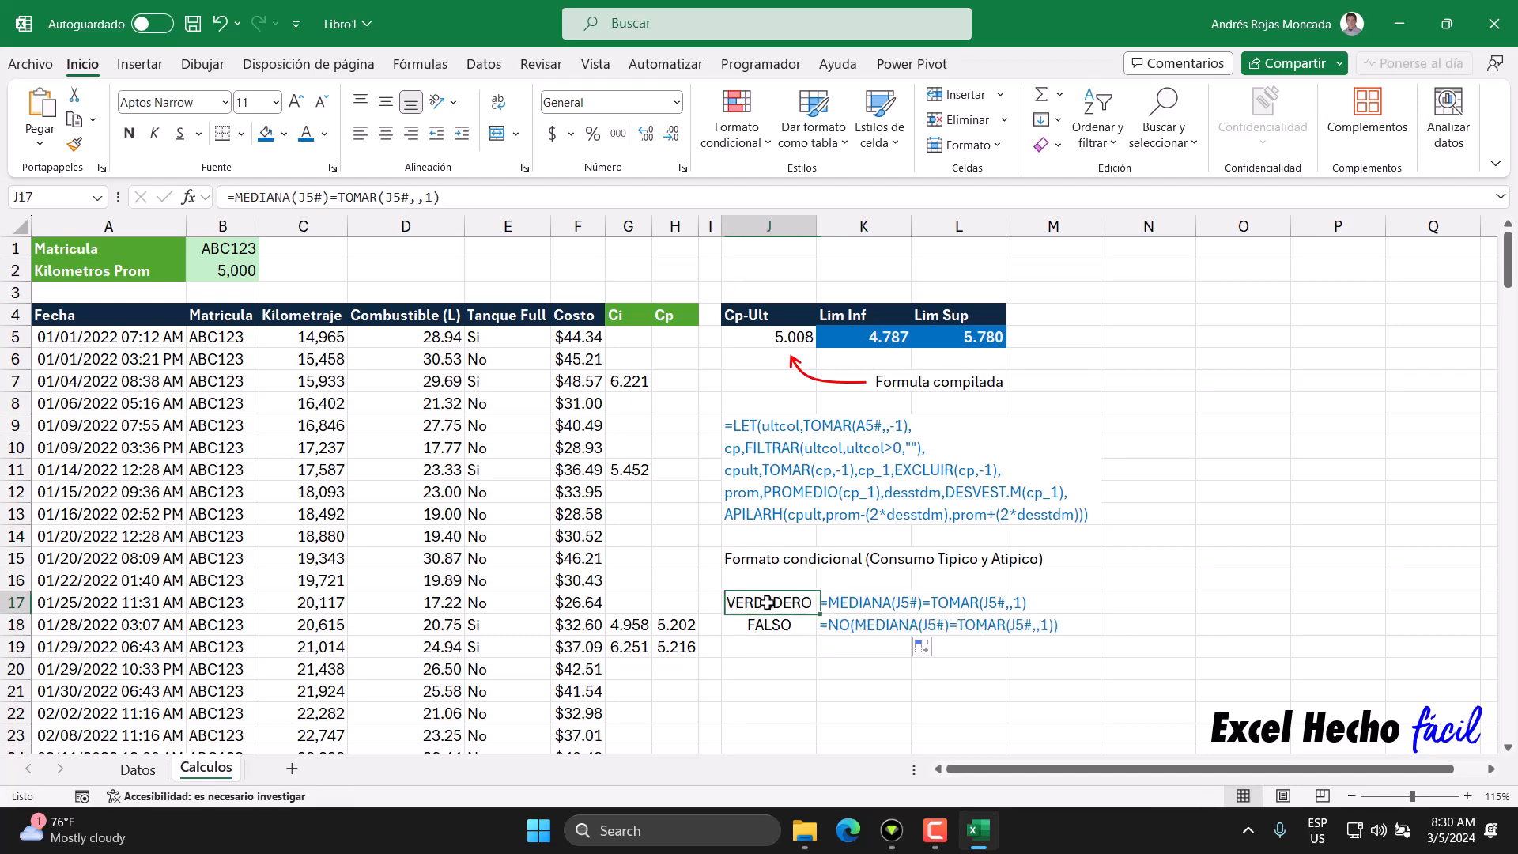
{"action": "left_click", "coordinate": [284, 134]}
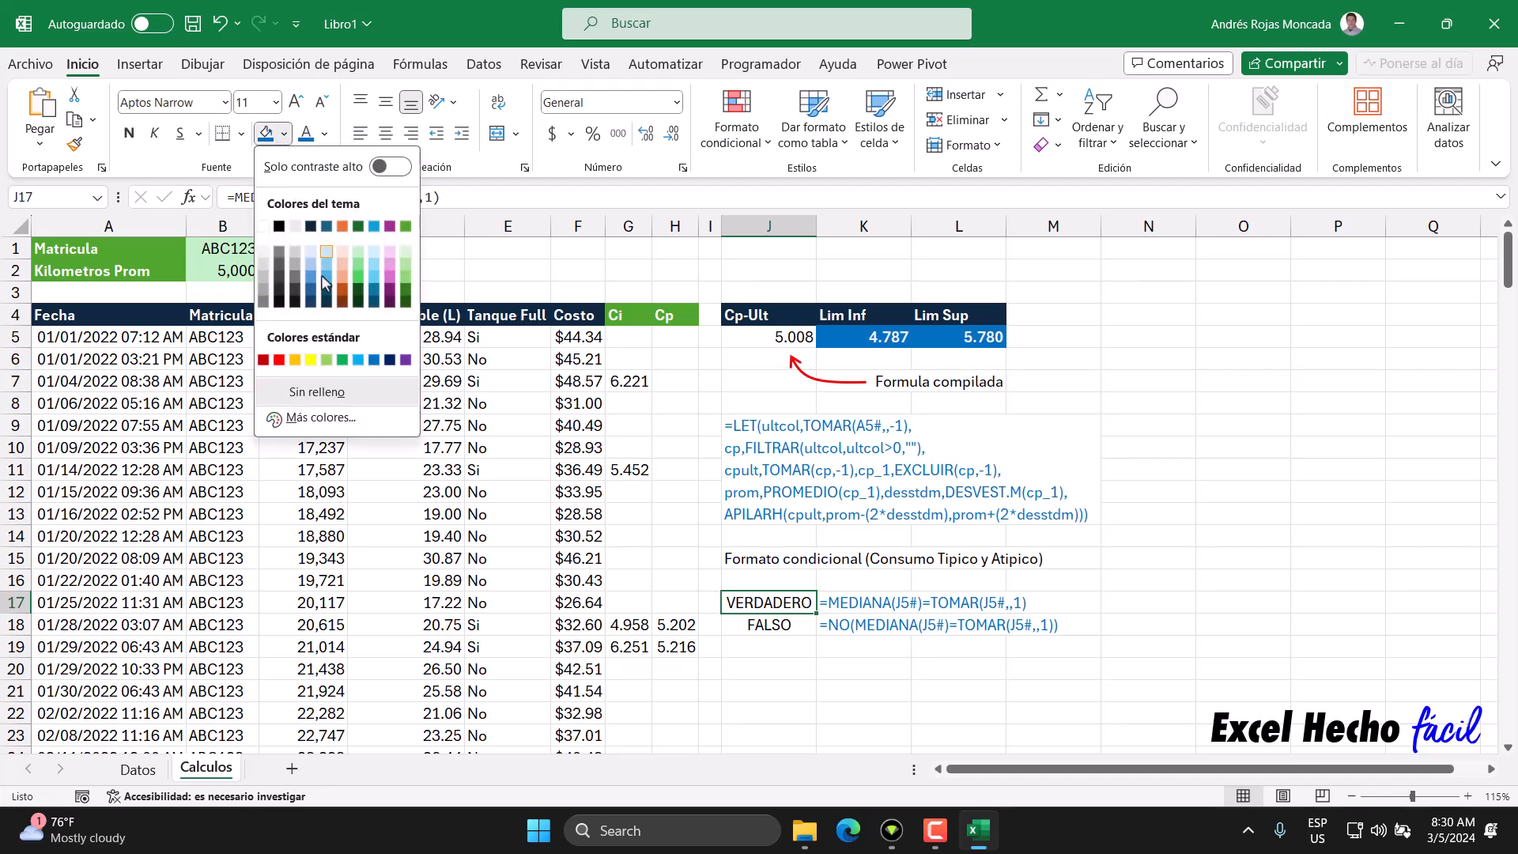
{"action": "left_click", "coordinate": [343, 359]}
{"action": "left_click", "coordinate": [324, 134]}
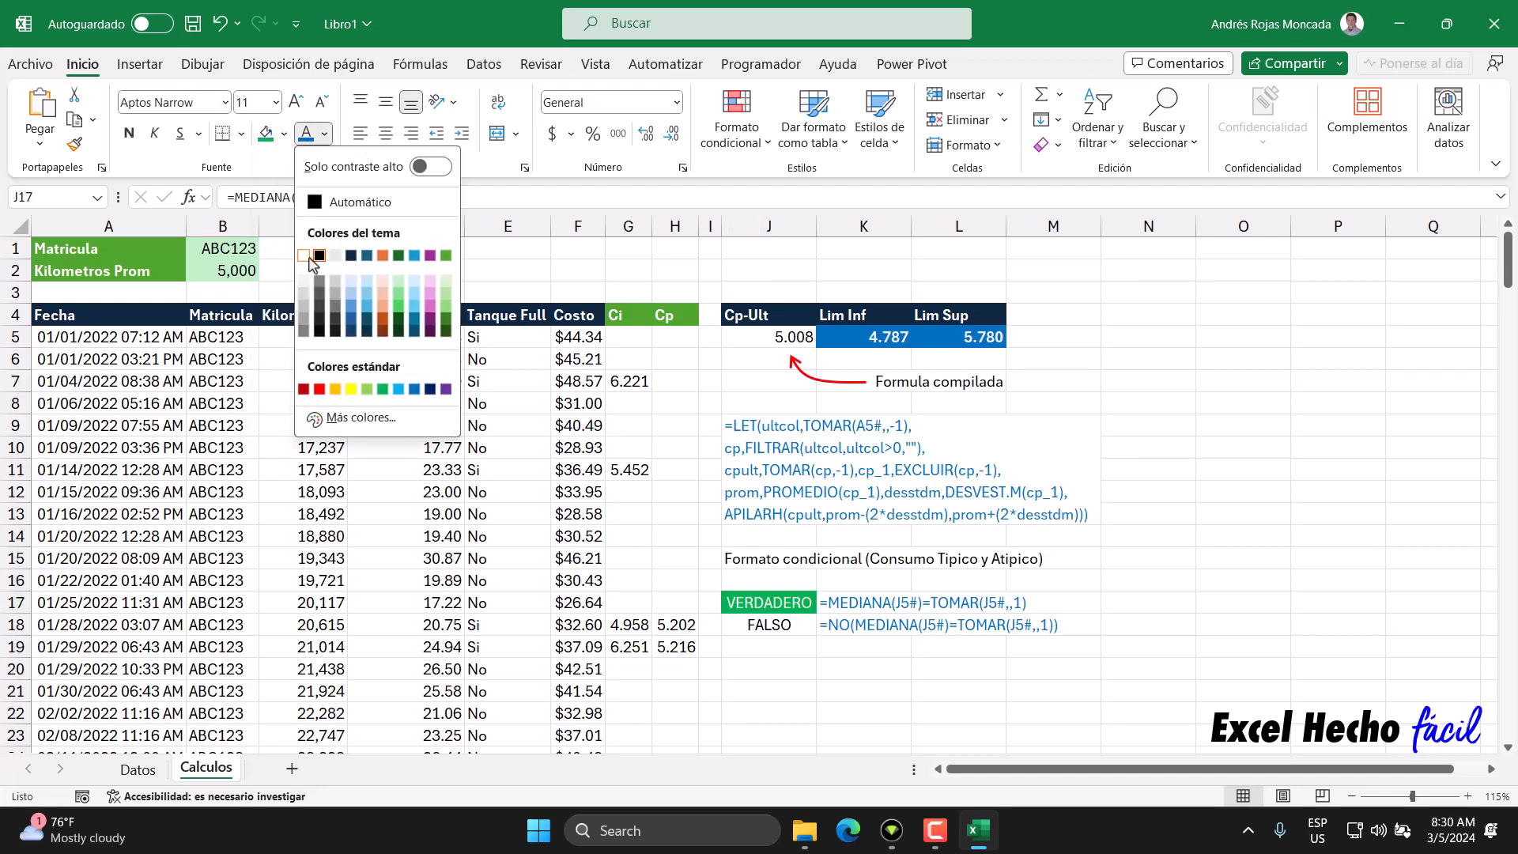
{"action": "left_click", "coordinate": [304, 255]}
{"action": "left_click", "coordinate": [129, 133]}
Format J18 with a red fill and bold white font.
{"action": "left_click", "coordinate": [775, 621]}
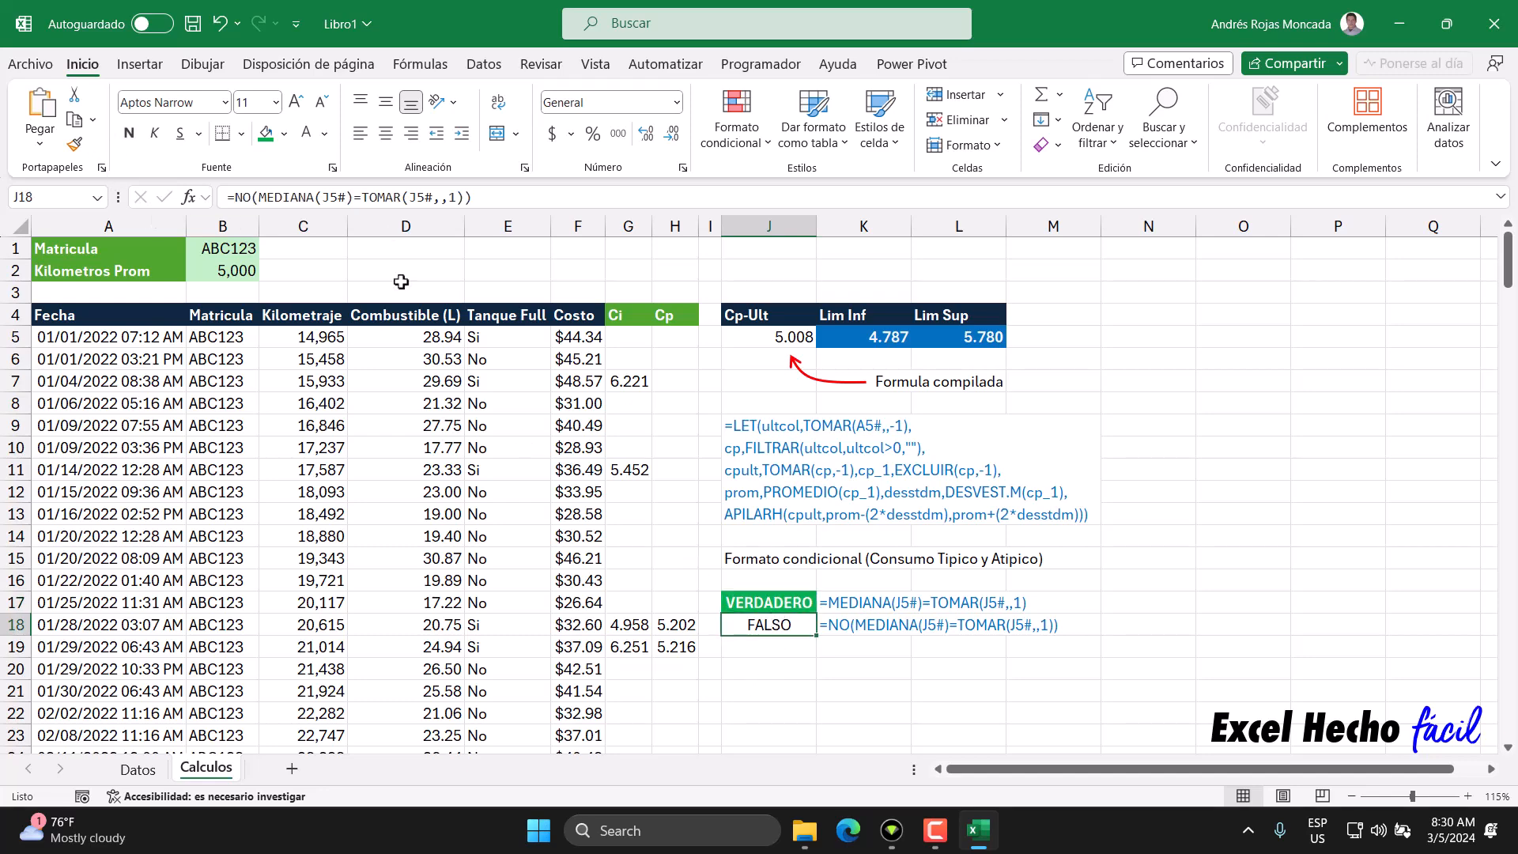
{"action": "left_click", "coordinate": [283, 133]}
{"action": "left_click", "coordinate": [279, 359]}
{"action": "left_click", "coordinate": [312, 147]}
{"action": "left_click", "coordinate": [129, 133]}
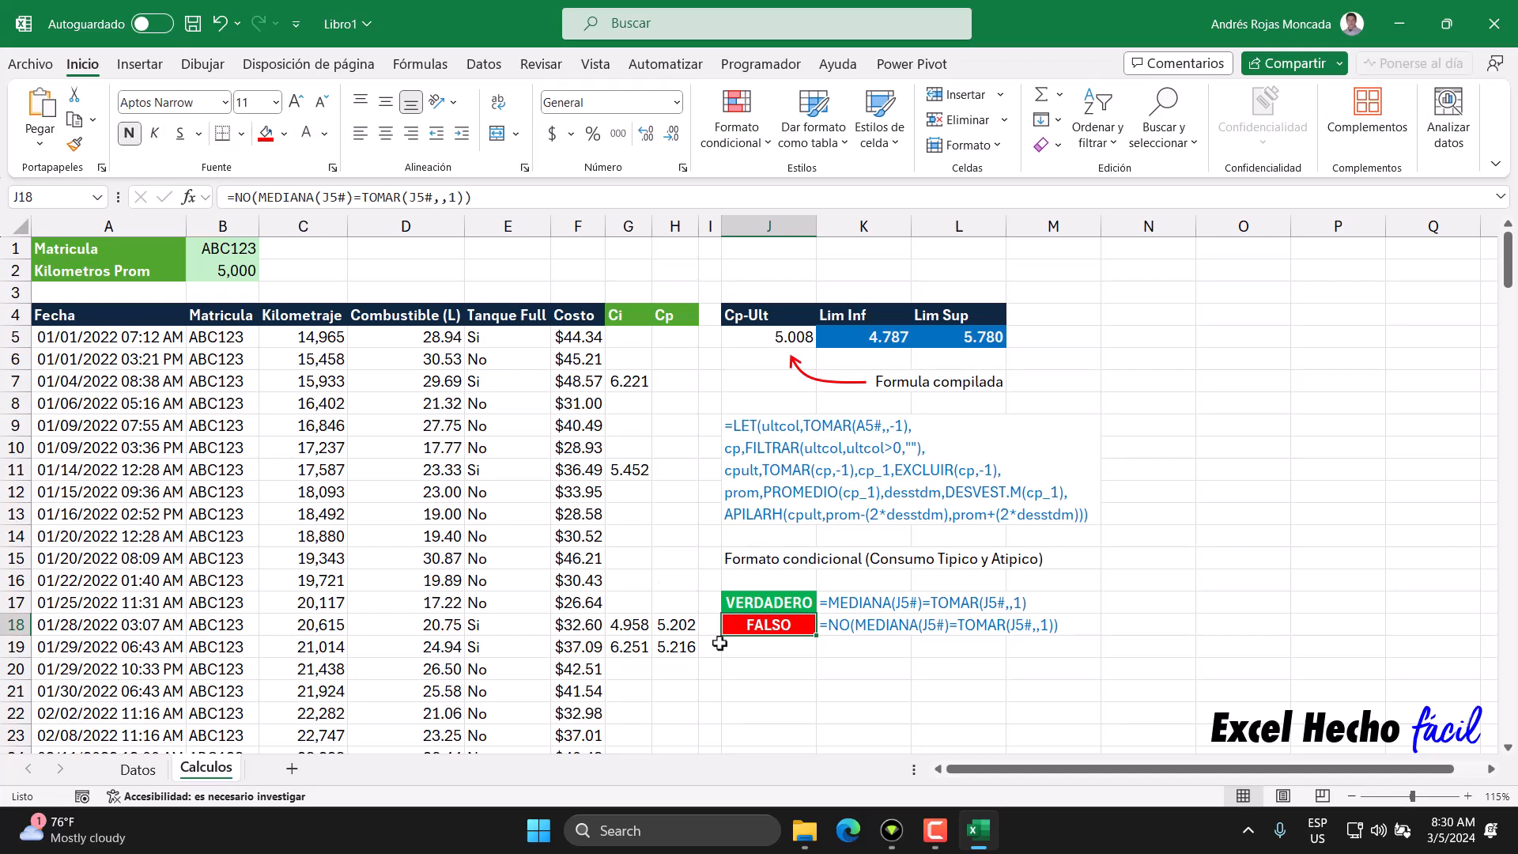
{"action": "left_click", "coordinate": [768, 605]}
{"action": "left_click", "coordinate": [775, 340]}
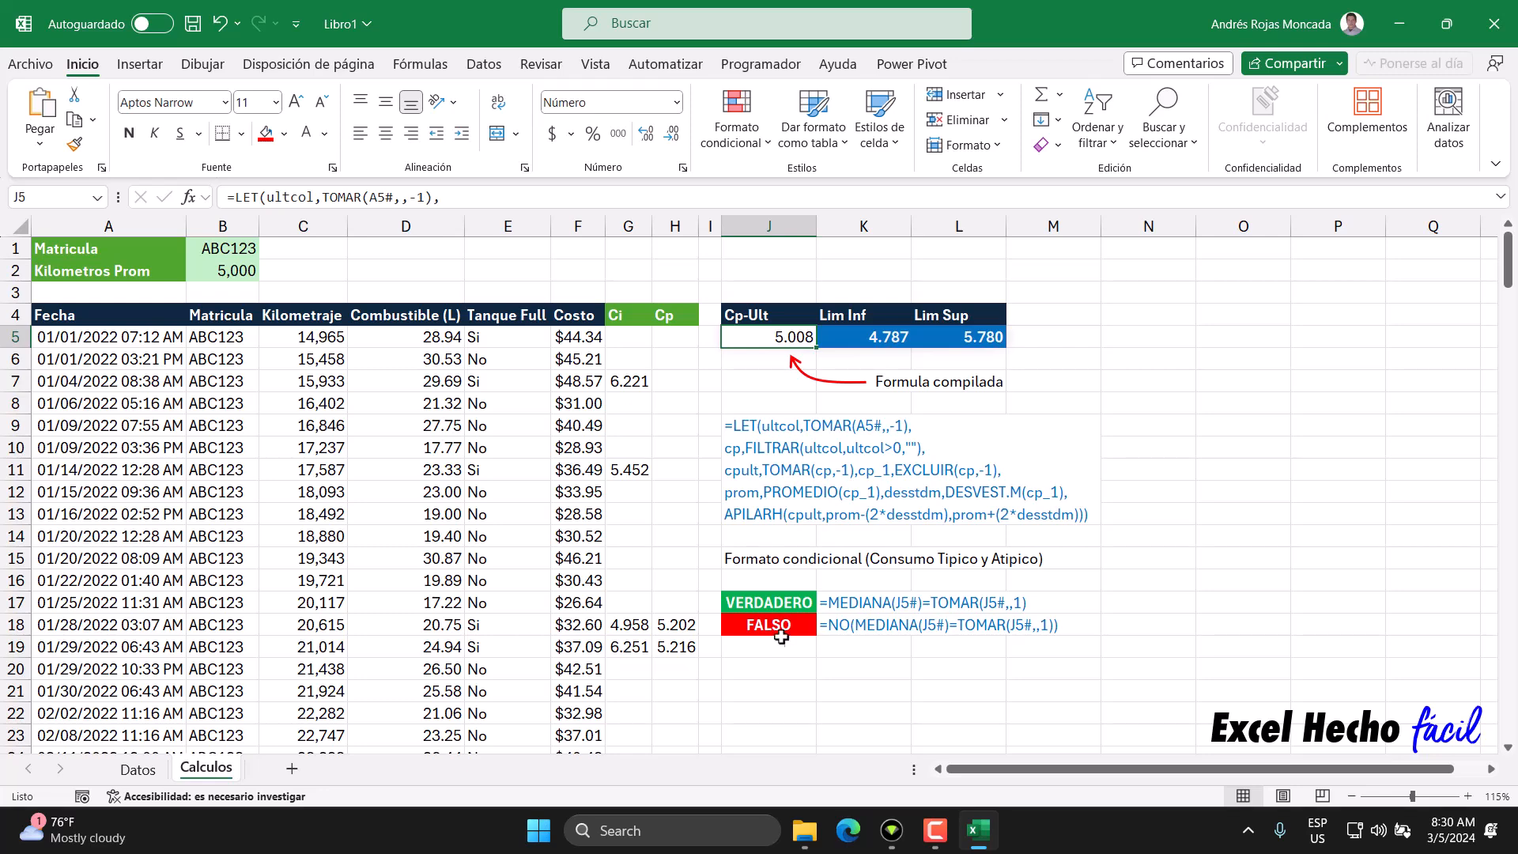
{"action": "left_click", "coordinate": [774, 606]}
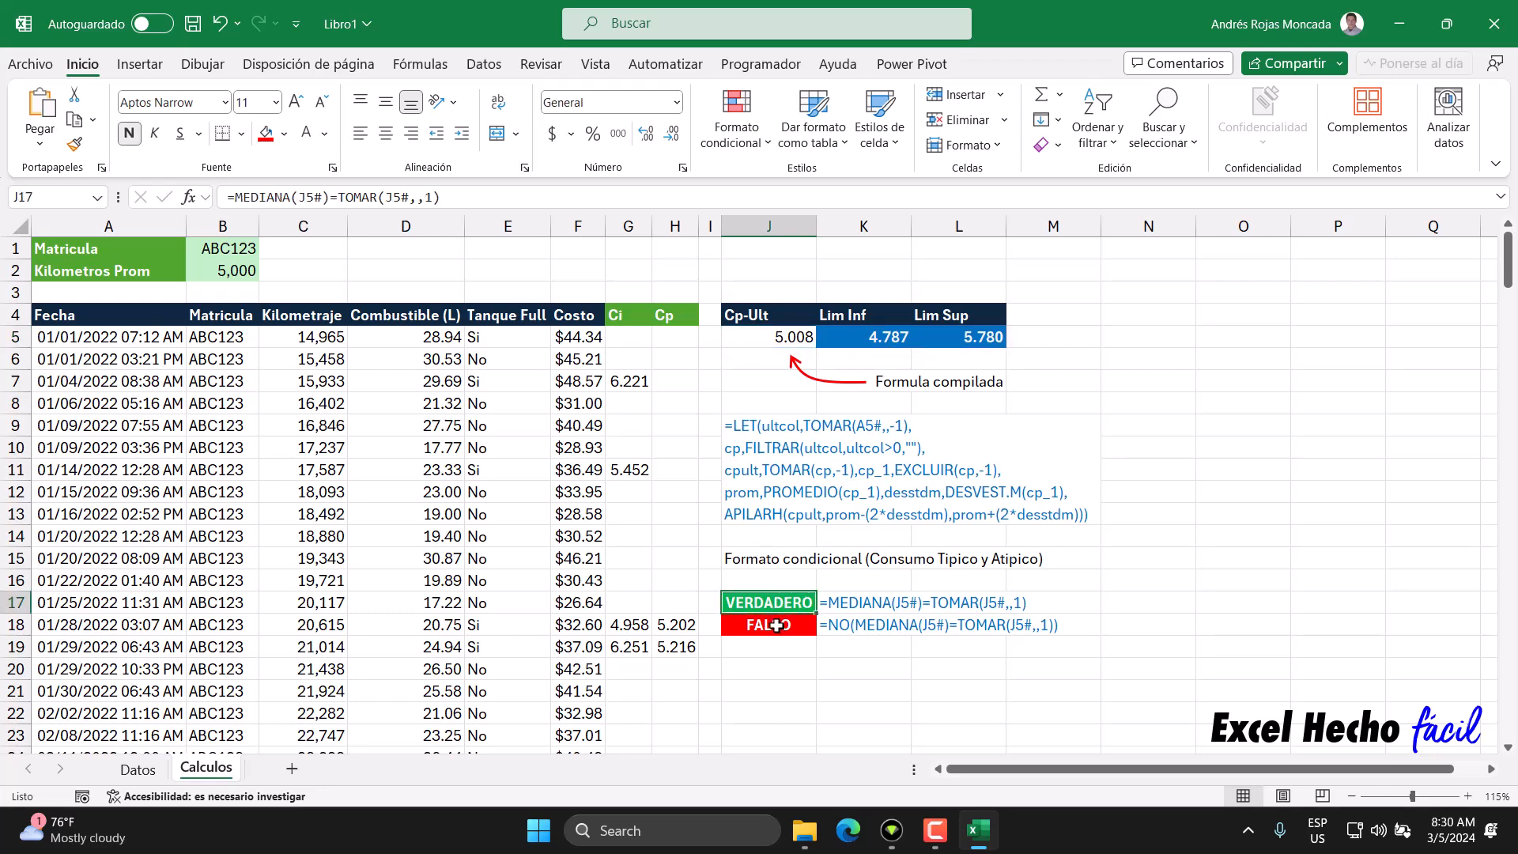
{"action": "left_click", "coordinate": [775, 626]}
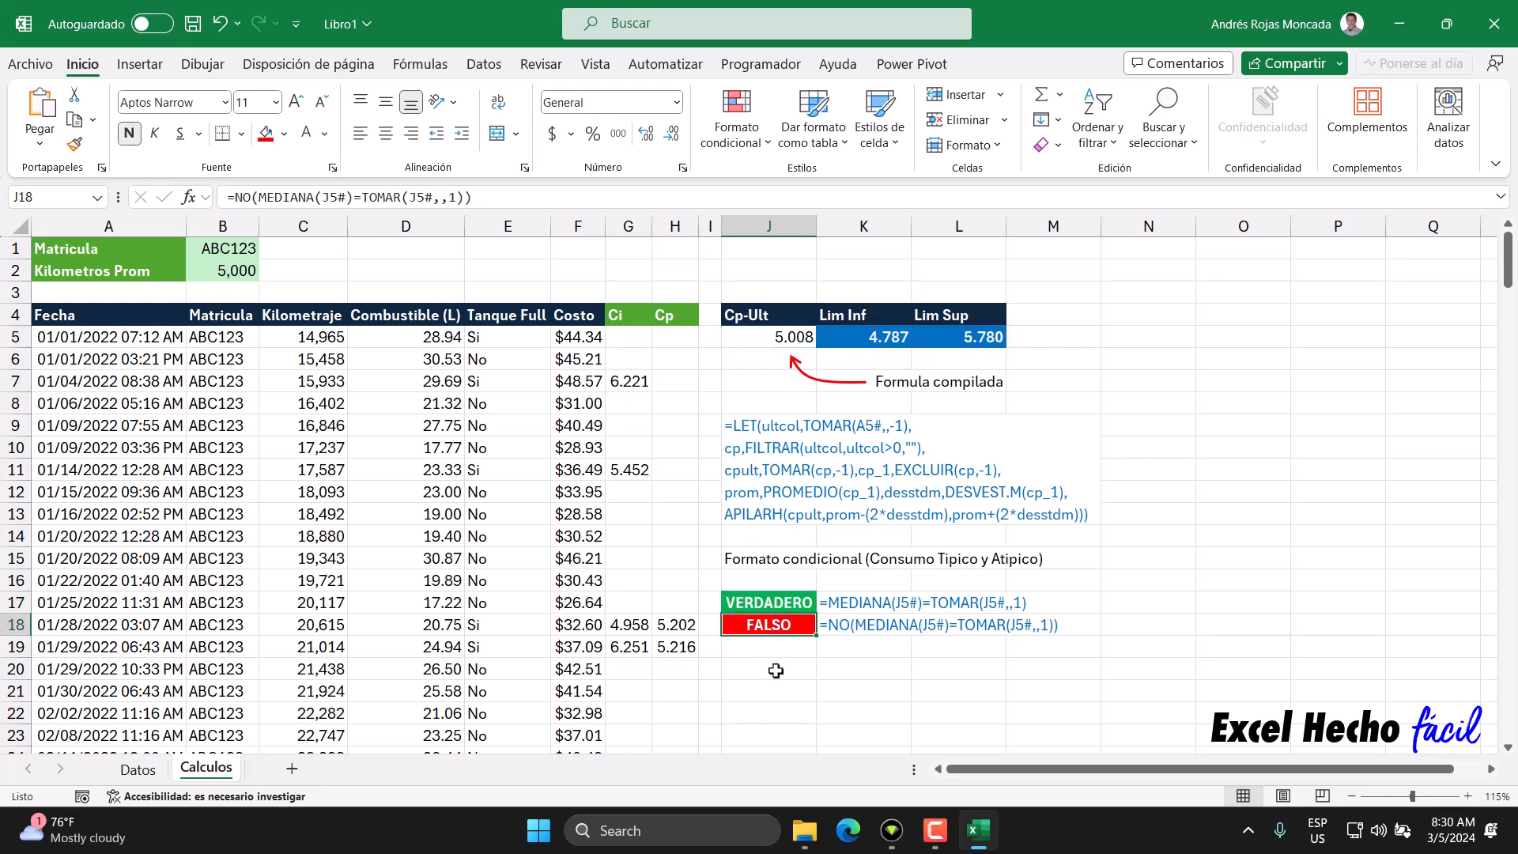
Copy the text of the J17 formula =MEDIANA(J5#)=TOMAR(J5#,,1) without altering the cell.
{"action": "double_click", "coordinate": [779, 602]}
{"action": "left_click_drag", "start_coordinate": [953, 602], "coordinate": [632, 593]}
{"action": "key", "text": "ctrl+c"}
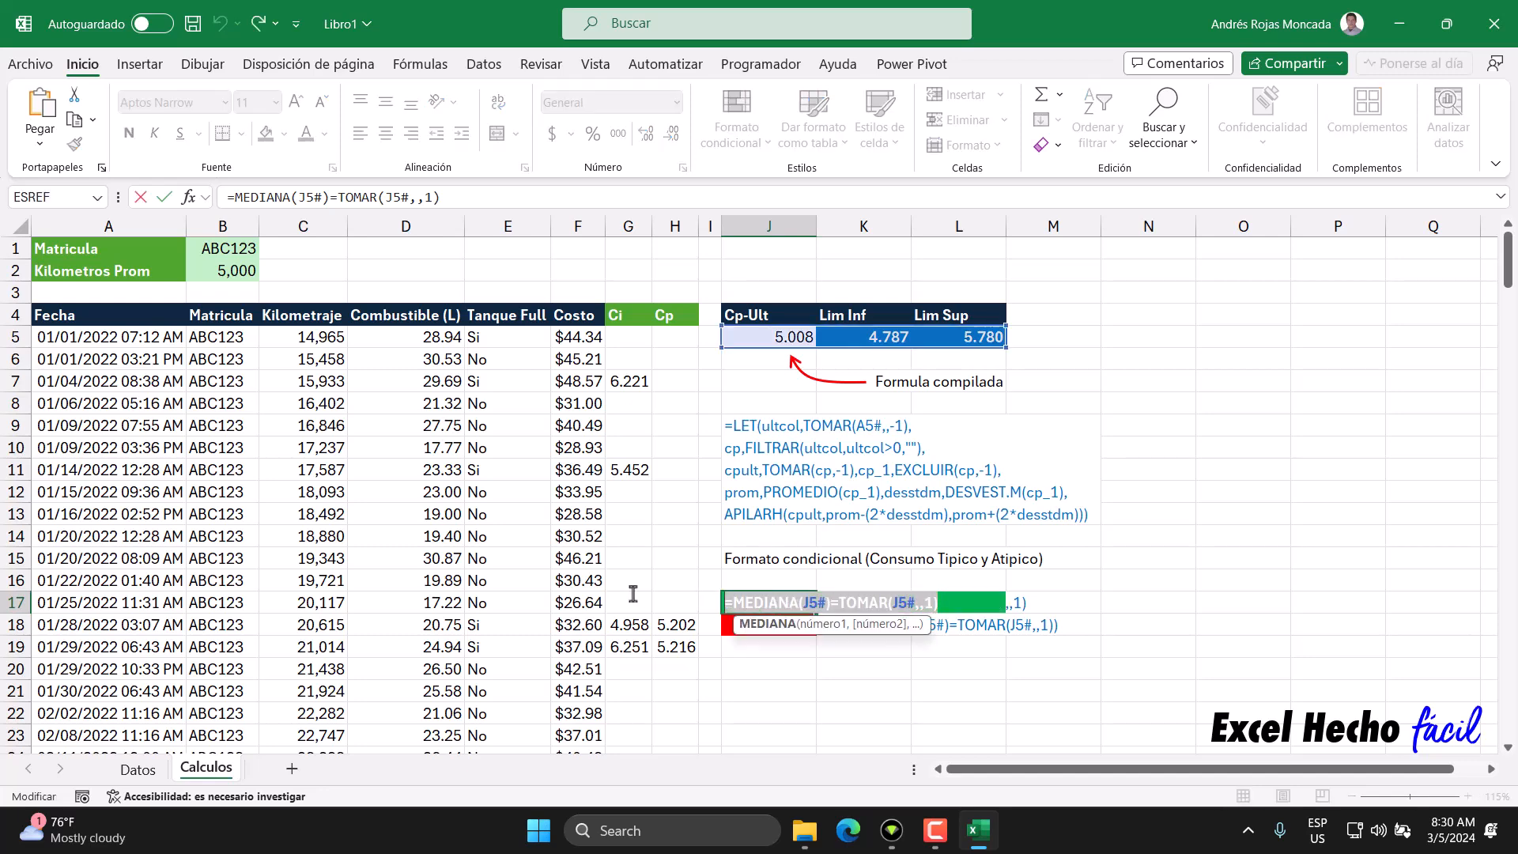
{"action": "key", "text": "Escape"}
Start a formula-based conditional formatting rule on J5 using the copied formula =MEDIANA(J5#)=TOMAR(J5#,,1).
{"action": "left_click", "coordinate": [791, 335]}
{"action": "left_click", "coordinate": [765, 386]}
{"action": "left_click", "coordinate": [769, 338]}
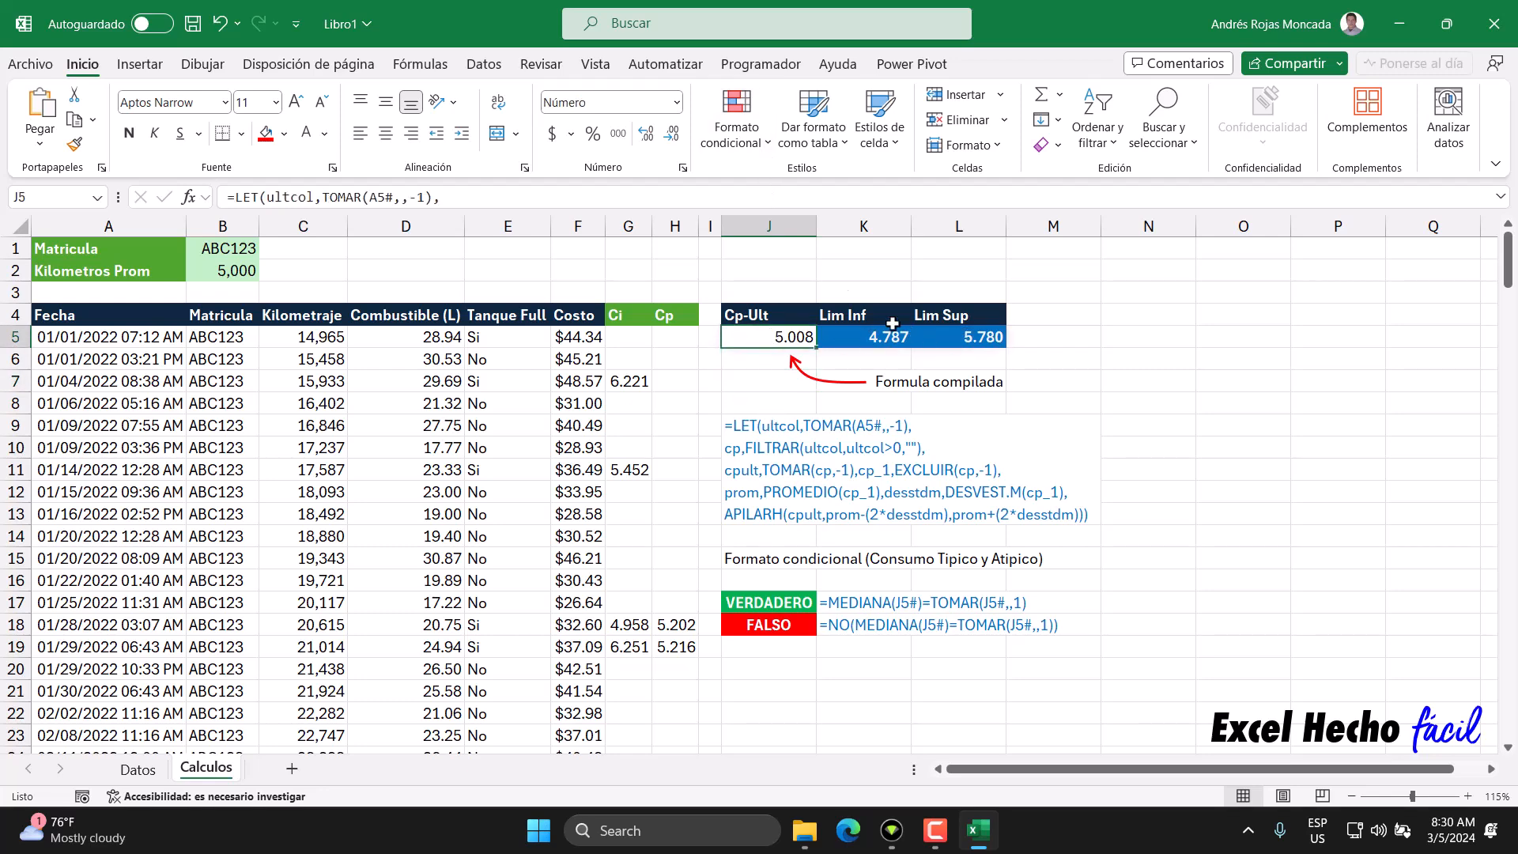
{"action": "left_click", "coordinate": [736, 118]}
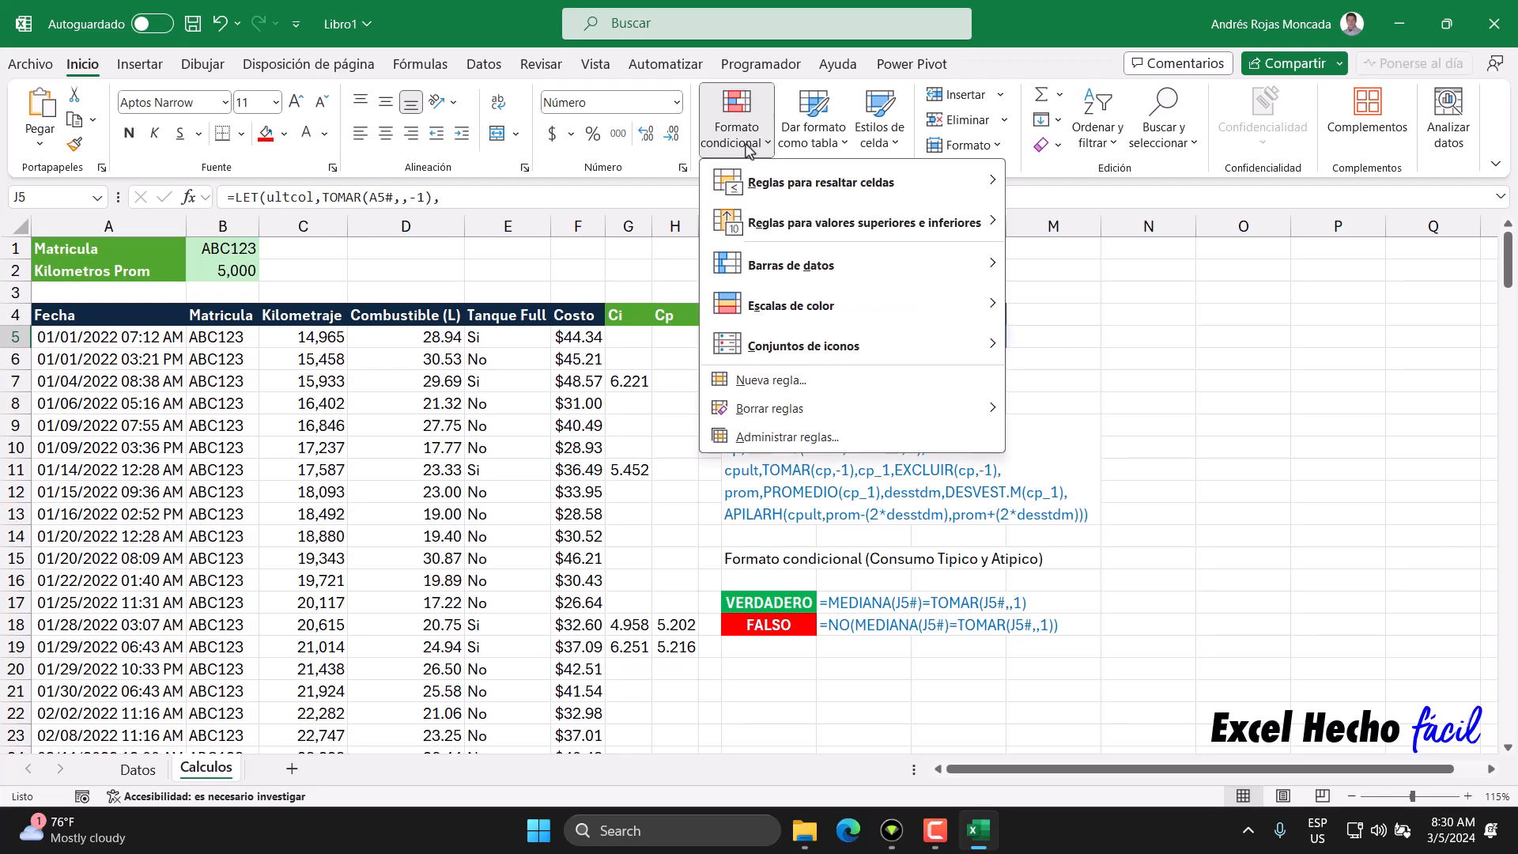
{"action": "left_click", "coordinate": [781, 381]}
{"action": "left_click", "coordinate": [776, 479]}
{"action": "left_click", "coordinate": [781, 558]}
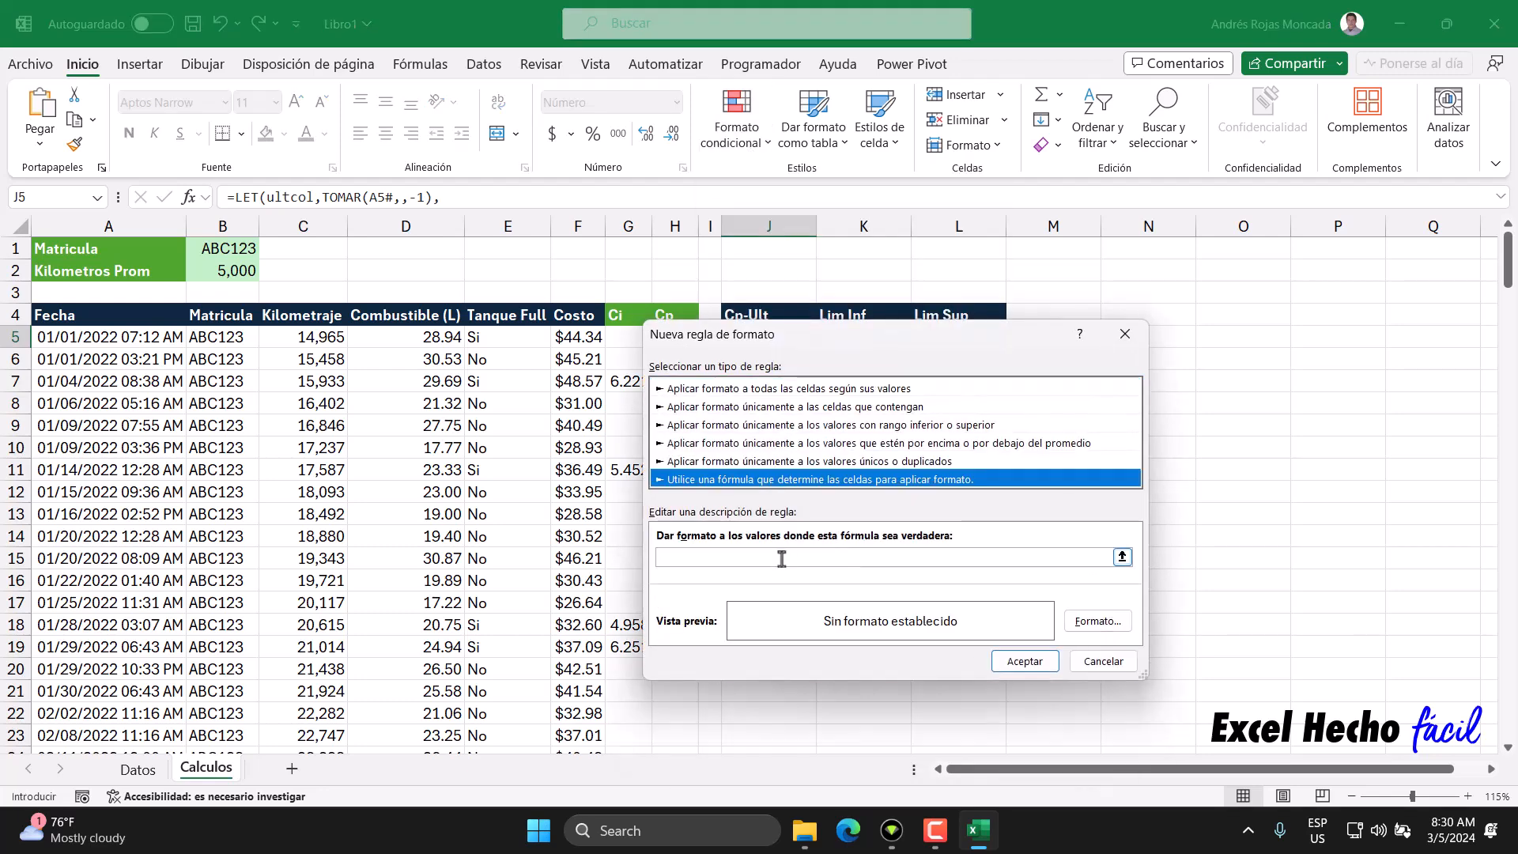
{"action": "key", "text": "ctrl+v"}
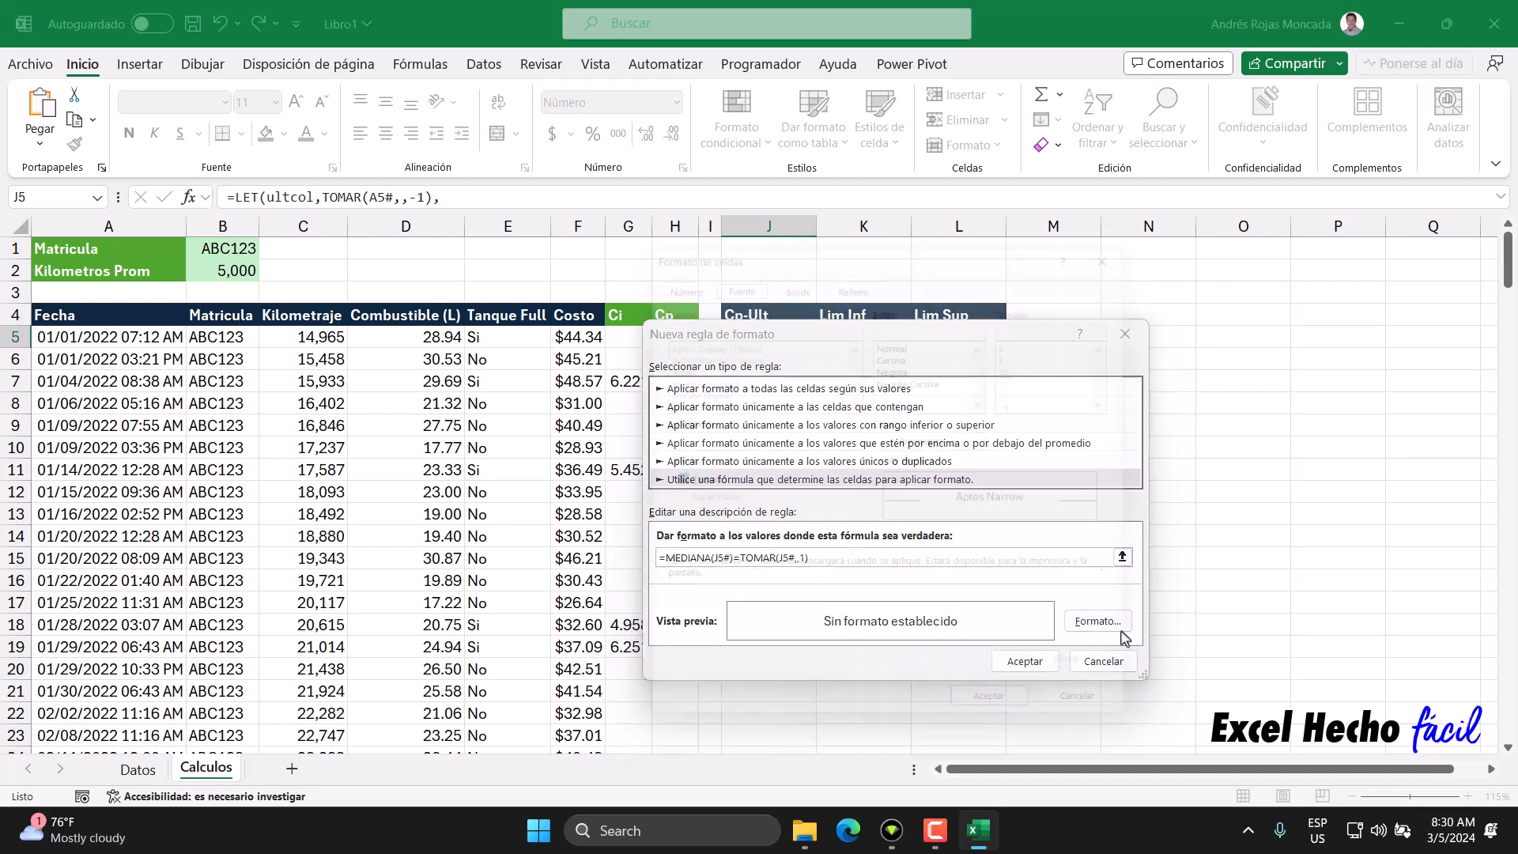
Give the J5 rule a green fill with bold white font and apply it.
{"action": "left_click", "coordinate": [1097, 620]}
{"action": "left_click", "coordinate": [847, 270]}
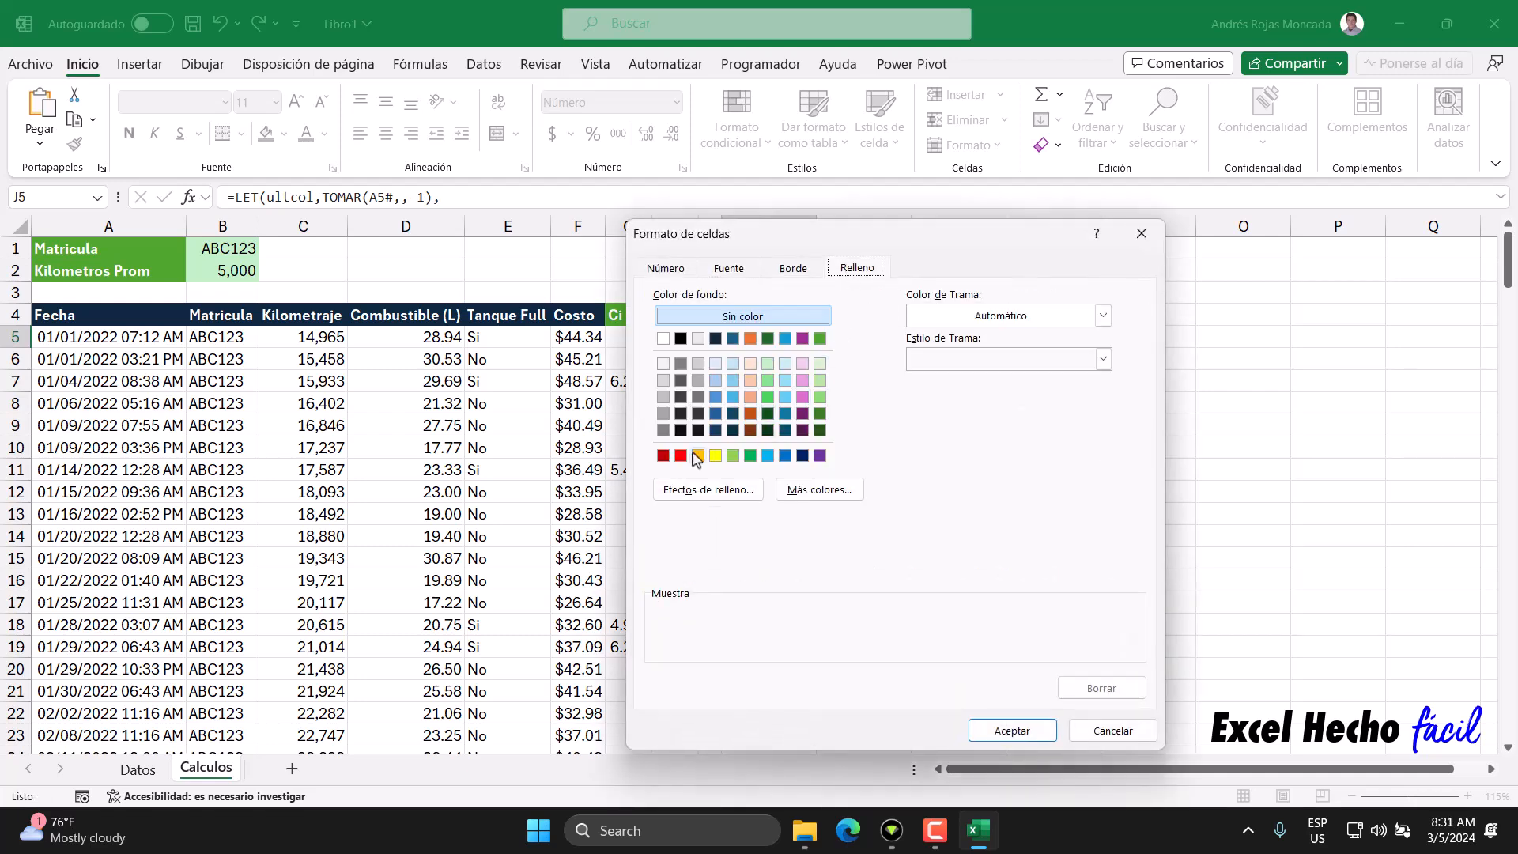
{"action": "left_click", "coordinate": [750, 455]}
{"action": "left_click", "coordinate": [739, 271]}
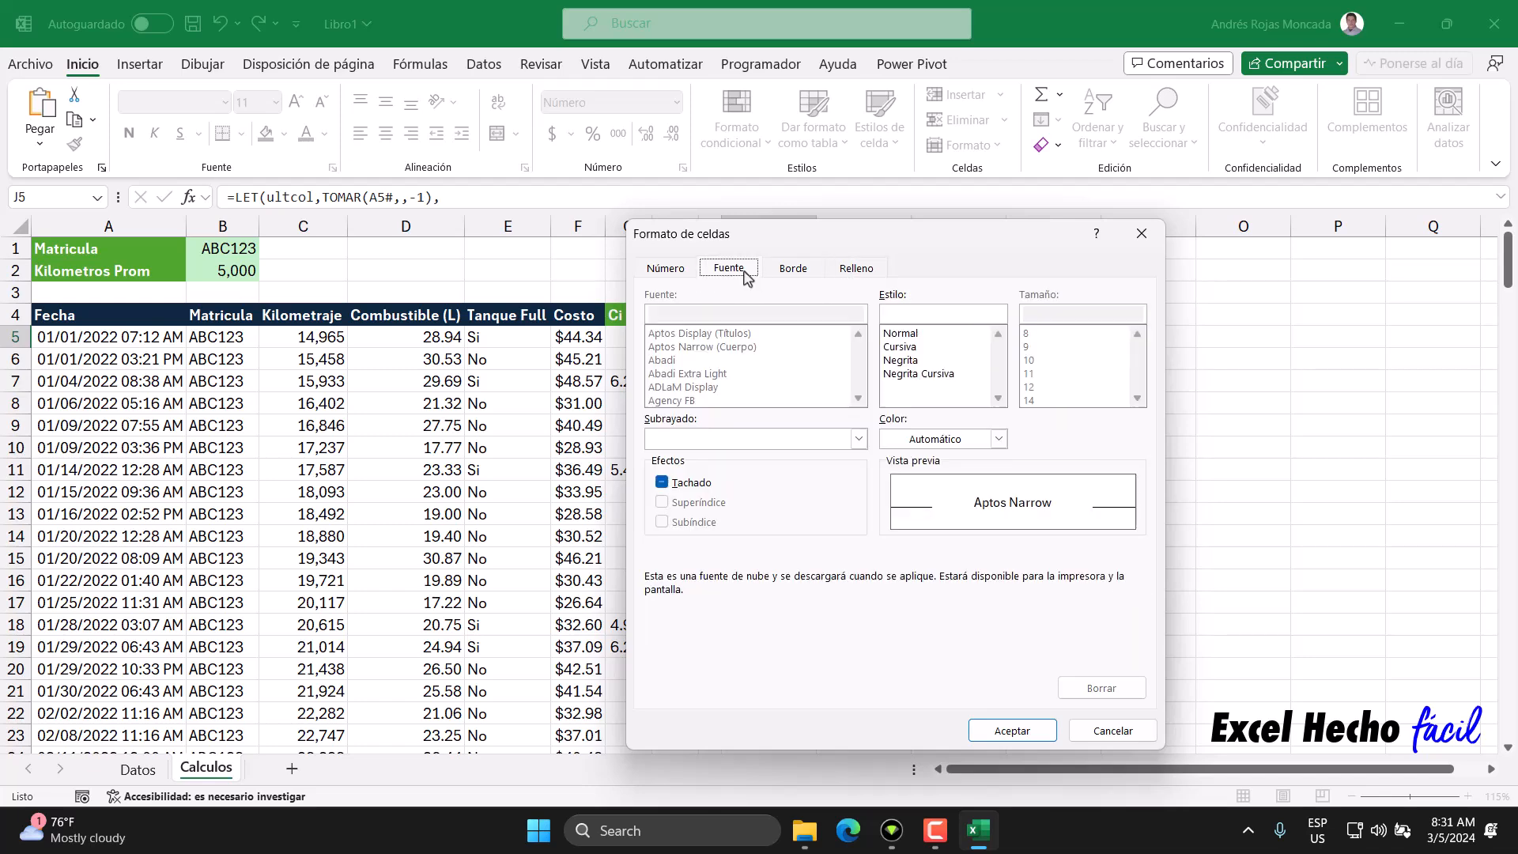
{"action": "left_click", "coordinate": [908, 361]}
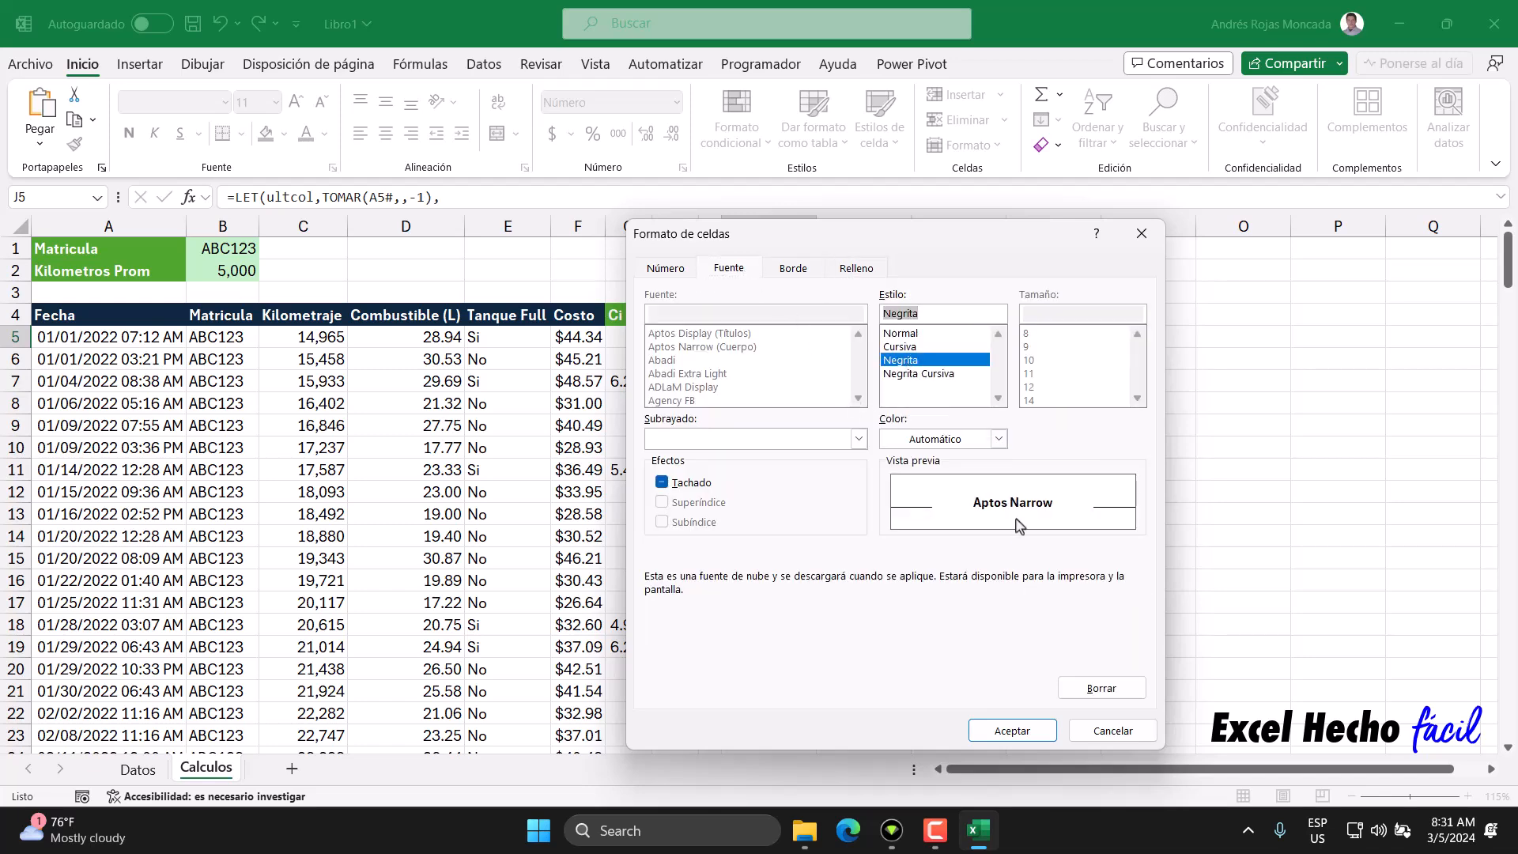
{"action": "left_click", "coordinate": [998, 439]}
{"action": "left_click", "coordinate": [889, 517]}
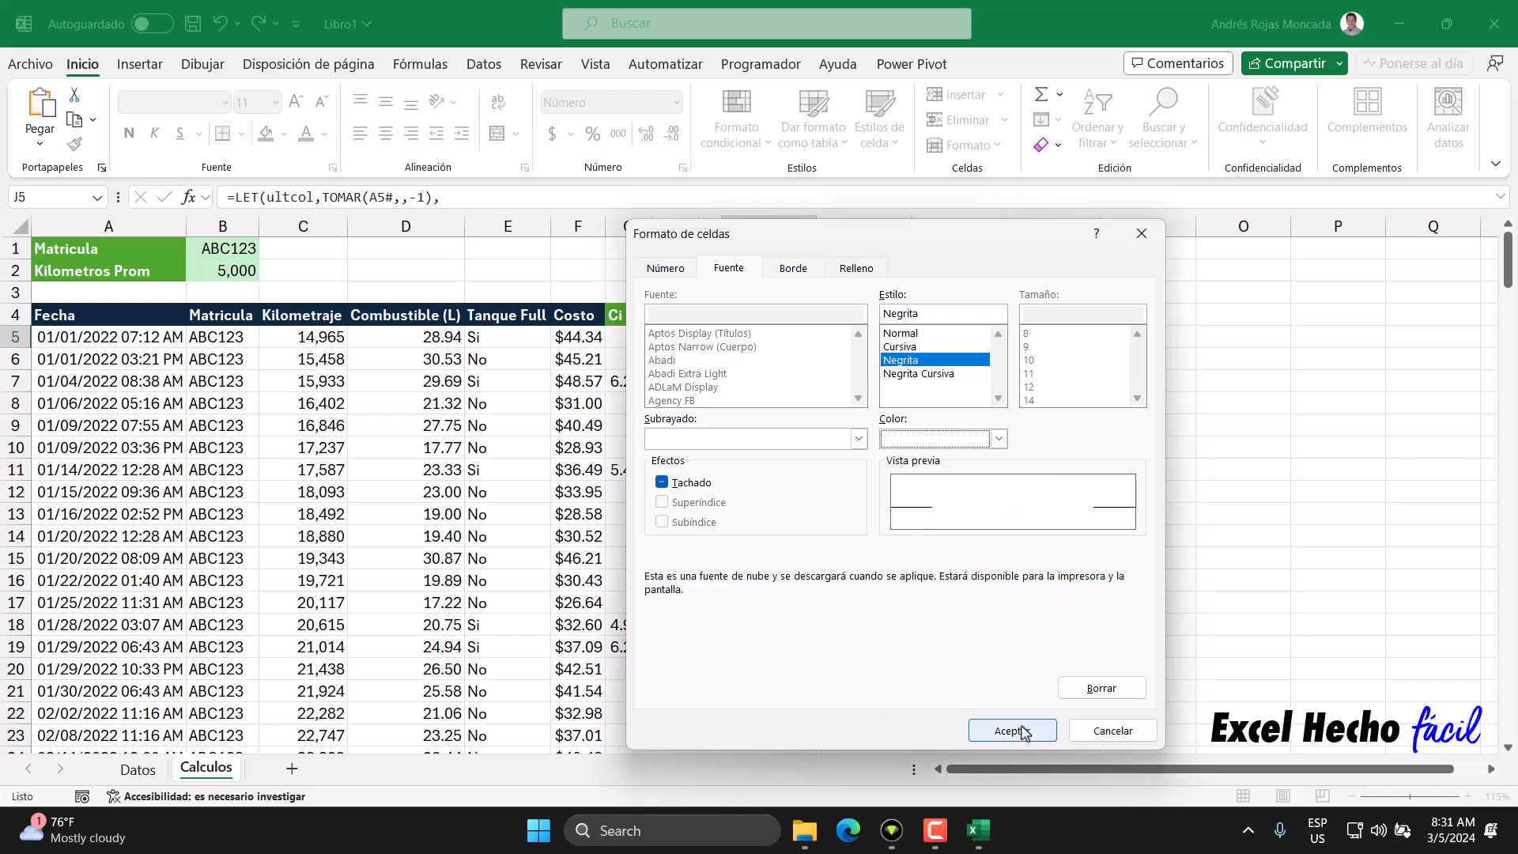
{"action": "left_click", "coordinate": [1010, 729]}
{"action": "left_click", "coordinate": [1019, 758]}
Copy the text of the J18 formula =NO(MEDIANA(J5#)=TOMAR(J5#,,1)) without altering the cell.
{"action": "double_click", "coordinate": [794, 624]}
{"action": "left_click_drag", "start_coordinate": [978, 629], "coordinate": [669, 626]}
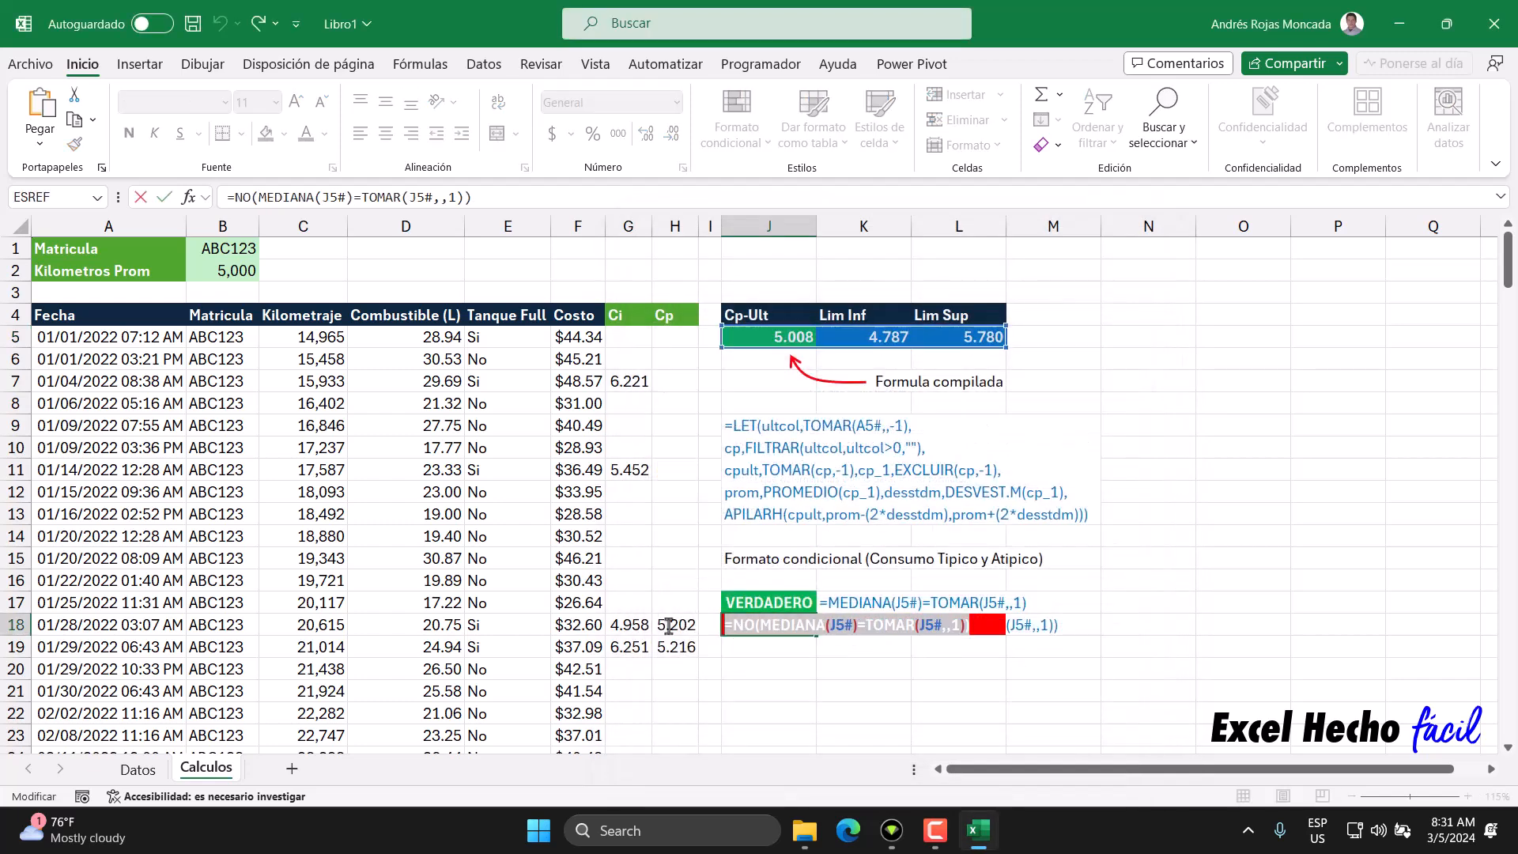
{"action": "key", "text": "Escape"}
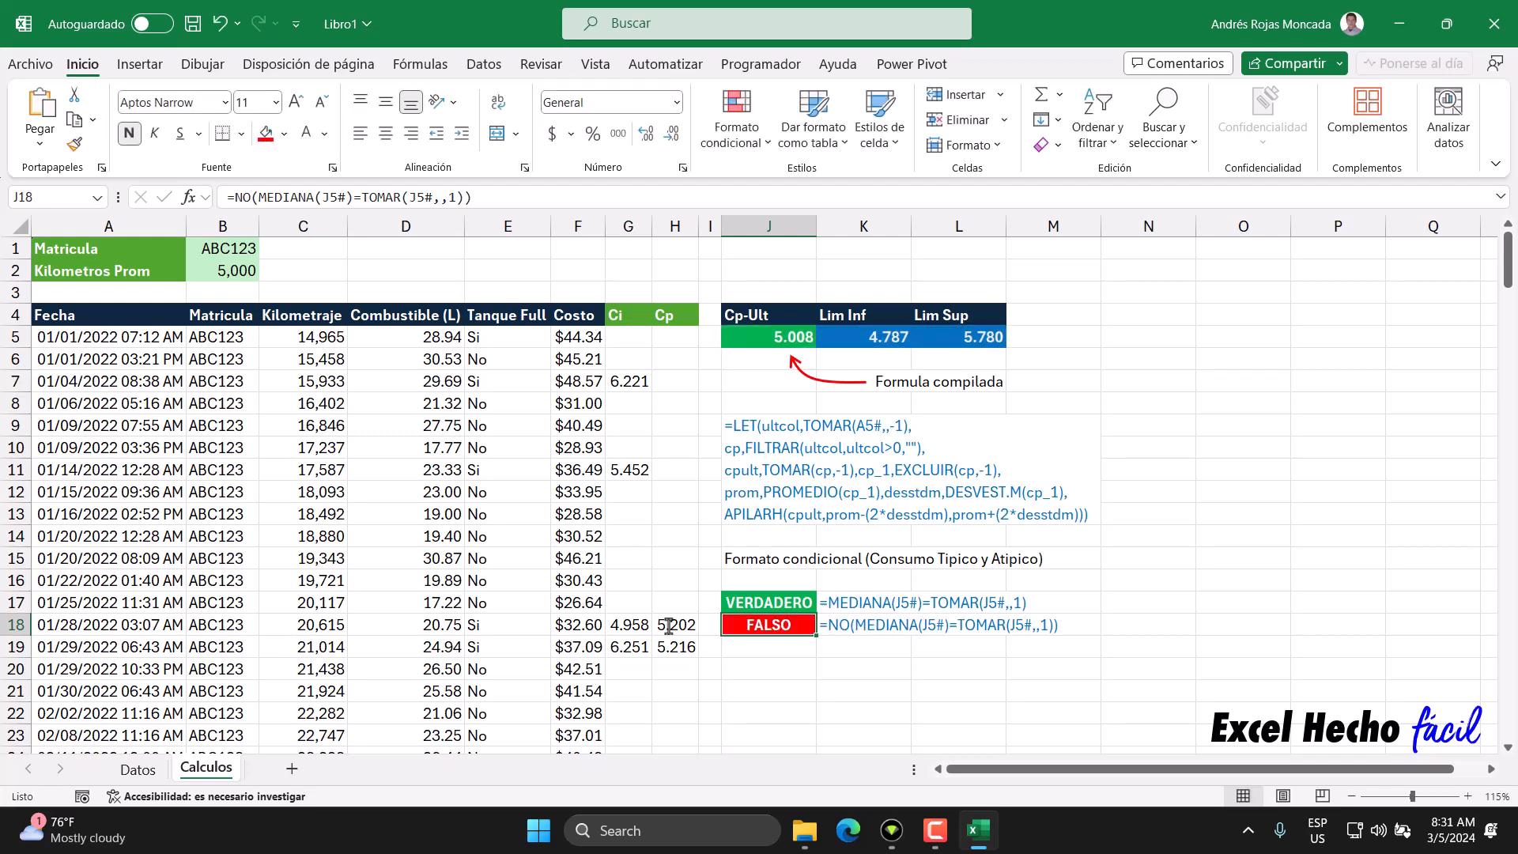
Start a second formula-based conditional formatting rule on J5 using the copied formula =NO(MEDIANA(J5#)=TOMAR(J5#,,1)).
{"action": "left_click", "coordinate": [757, 340]}
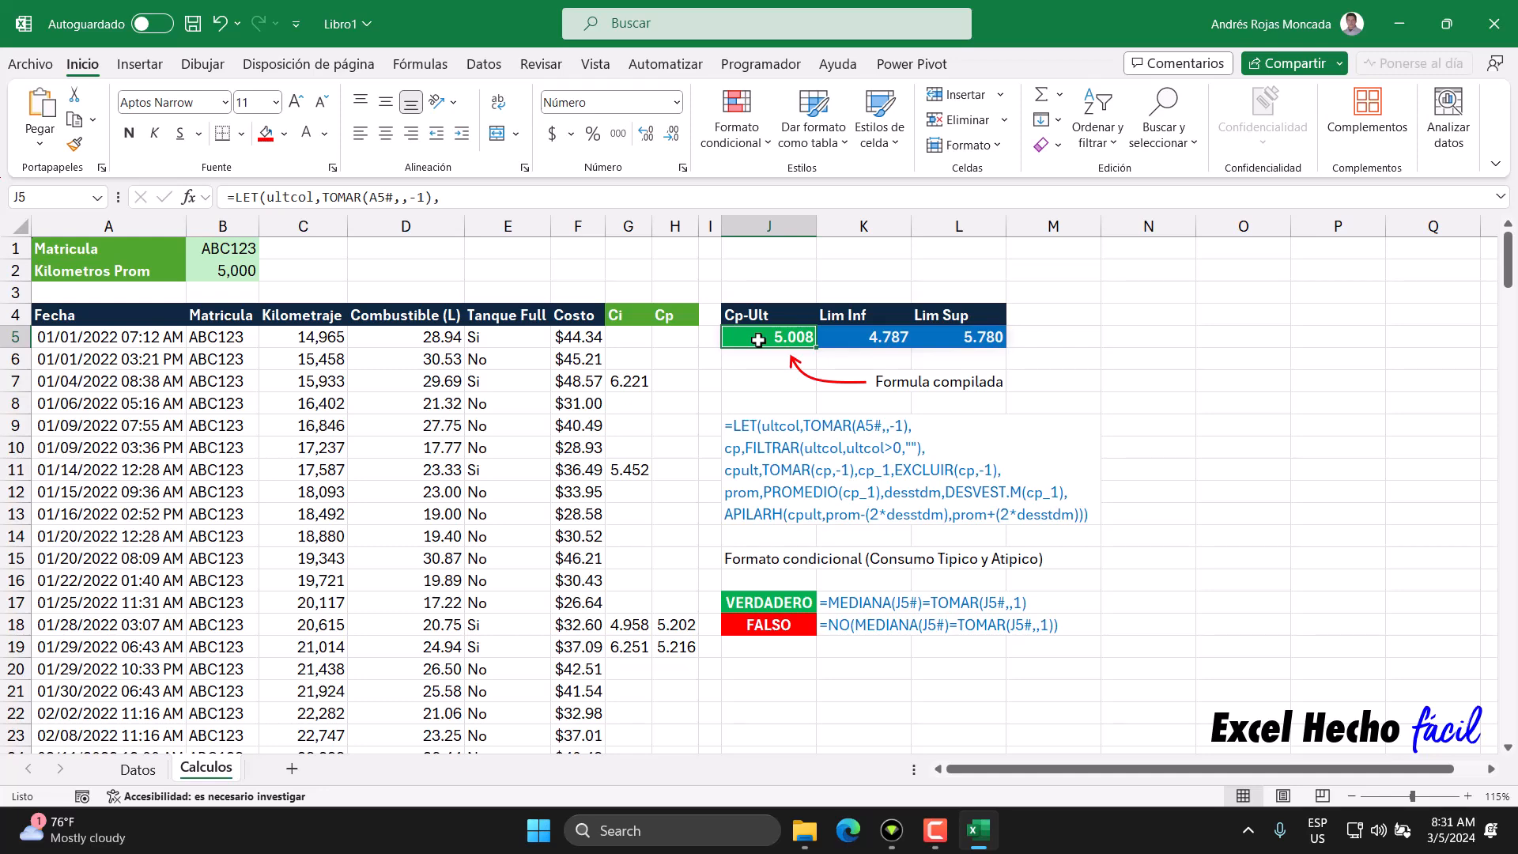
{"action": "left_click", "coordinate": [736, 126]}
{"action": "left_click", "coordinate": [771, 381]}
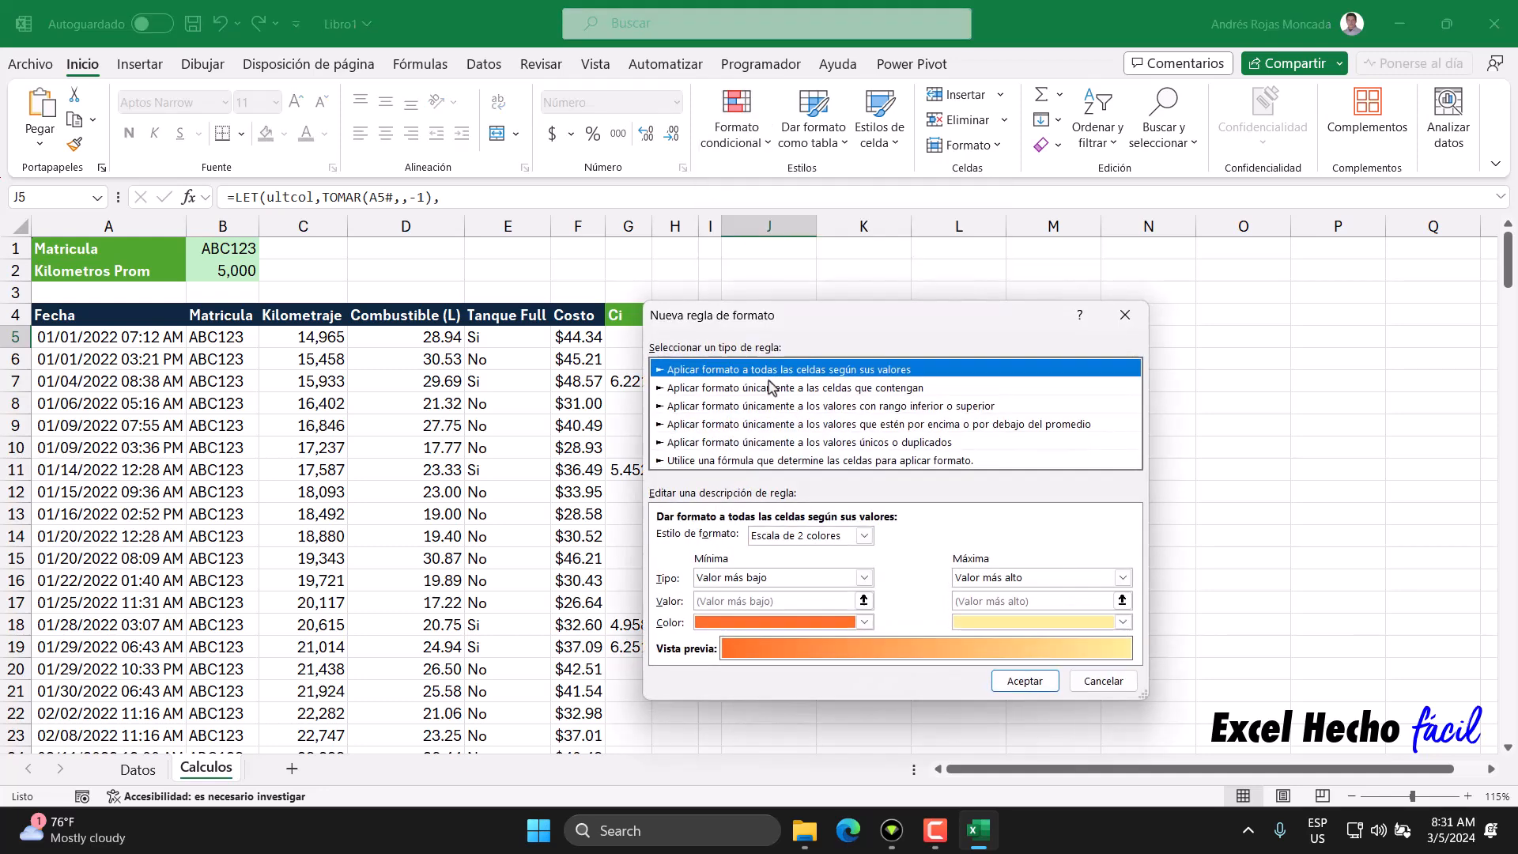
{"action": "left_click", "coordinate": [775, 461]}
{"action": "left_click", "coordinate": [788, 537]}
{"action": "key", "text": "ctrl+v"}
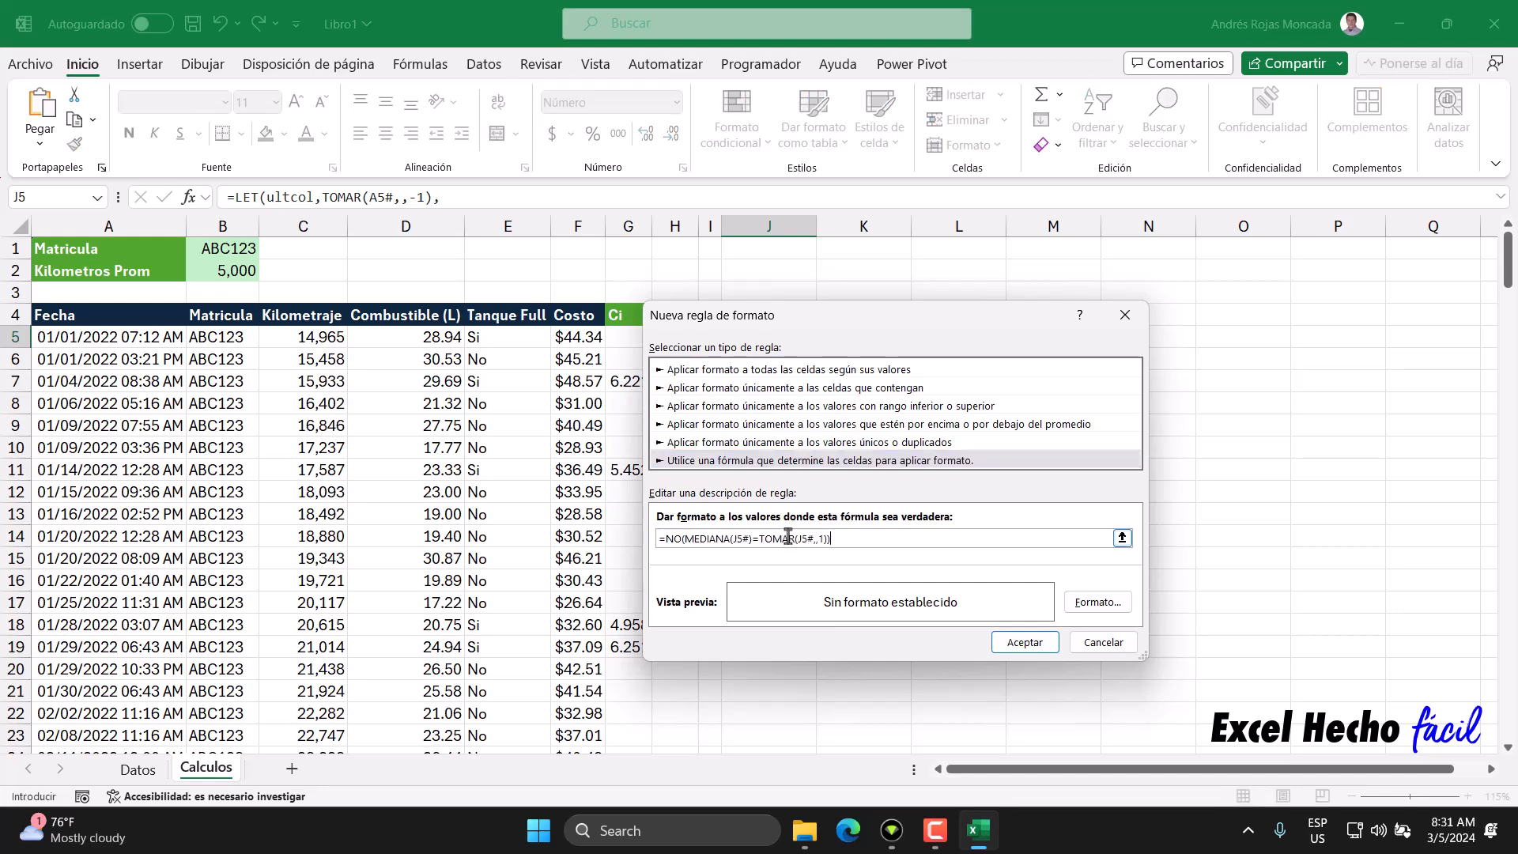
Give the second J5 rule a red fill with bold white font and apply it.
{"action": "left_click", "coordinate": [1095, 602]}
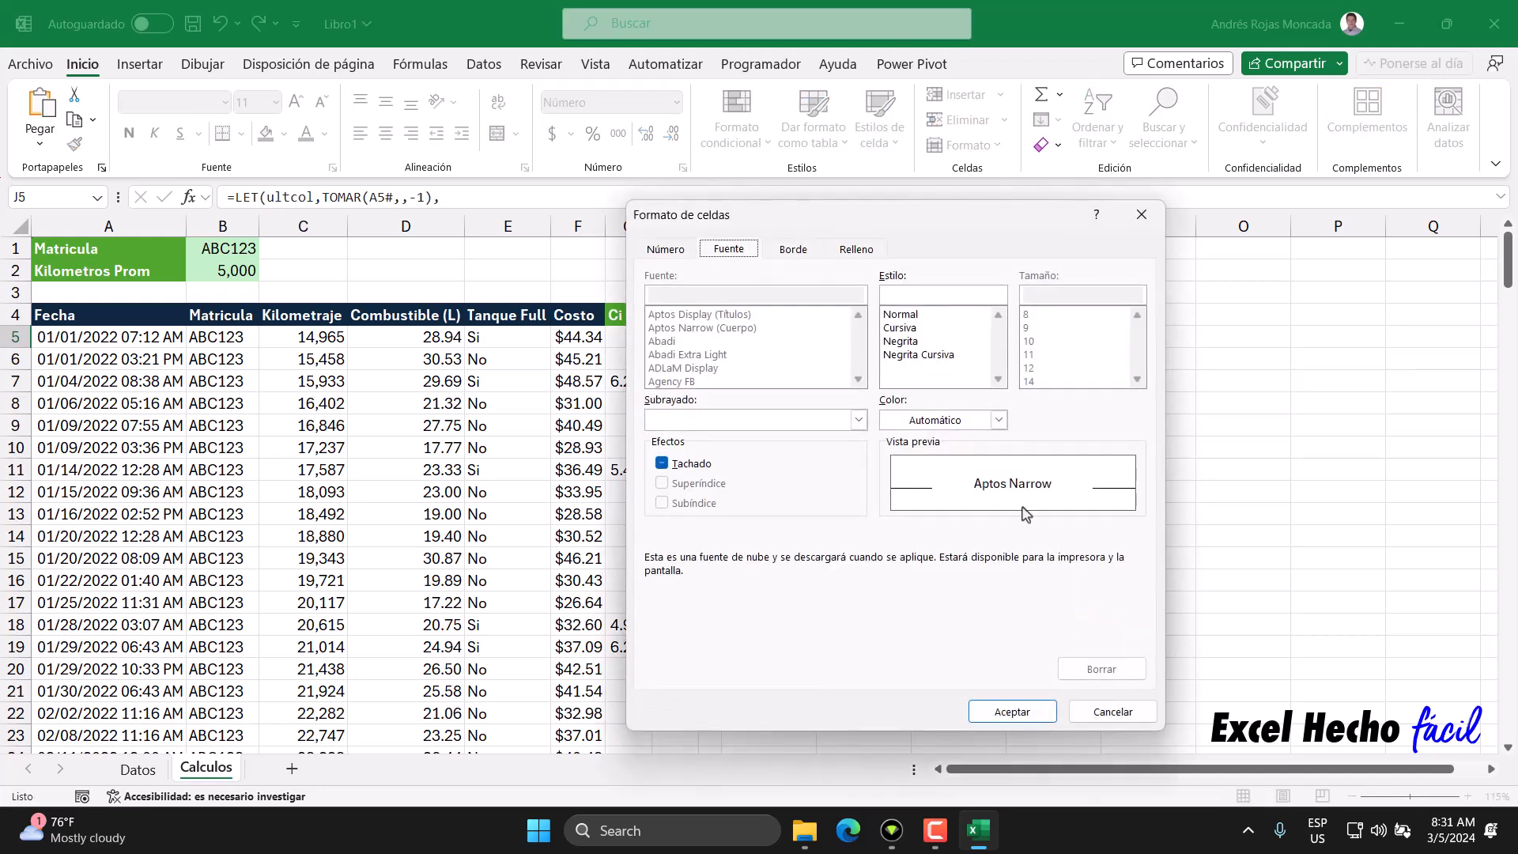
{"action": "left_click", "coordinate": [869, 250]}
{"action": "left_click", "coordinate": [690, 439]}
{"action": "left_click", "coordinate": [724, 250]}
{"action": "left_click", "coordinate": [901, 341]}
{"action": "left_click", "coordinate": [999, 421]}
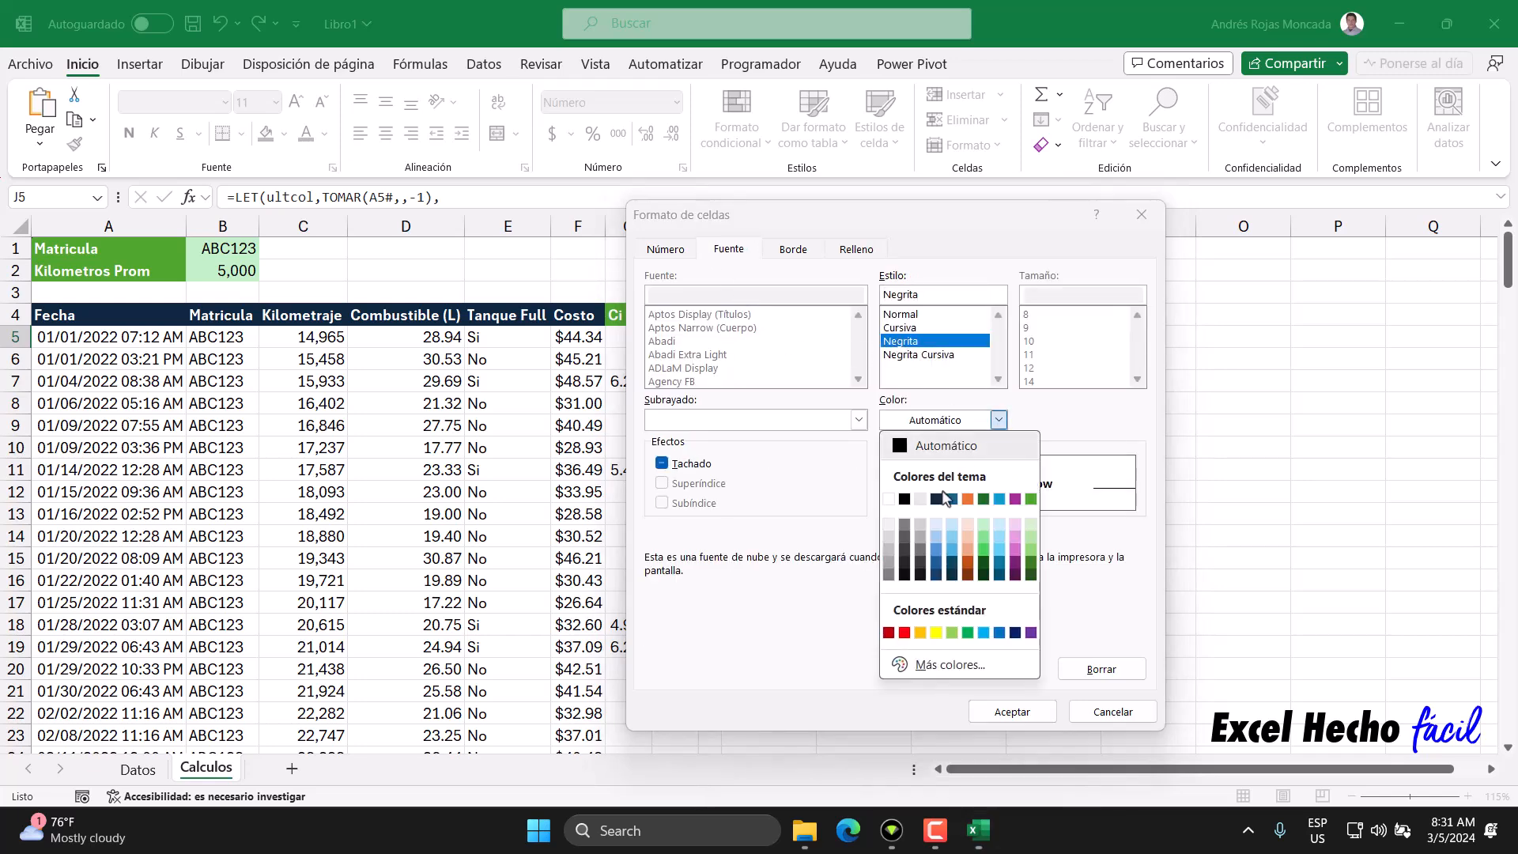
{"action": "left_click", "coordinate": [888, 499]}
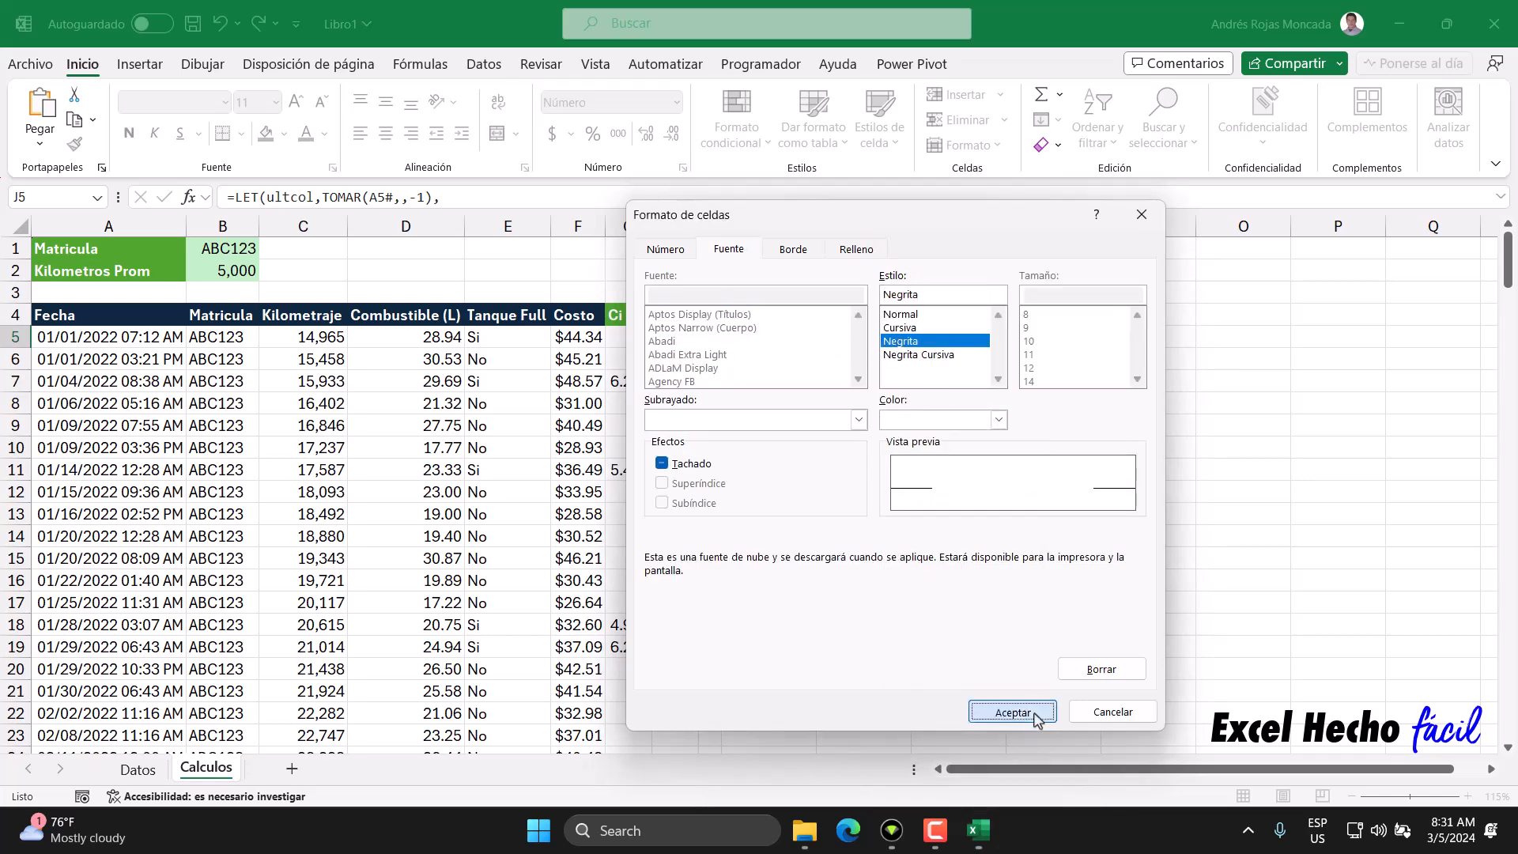
{"action": "left_click", "coordinate": [1012, 711]}
{"action": "left_click", "coordinate": [1098, 602]}
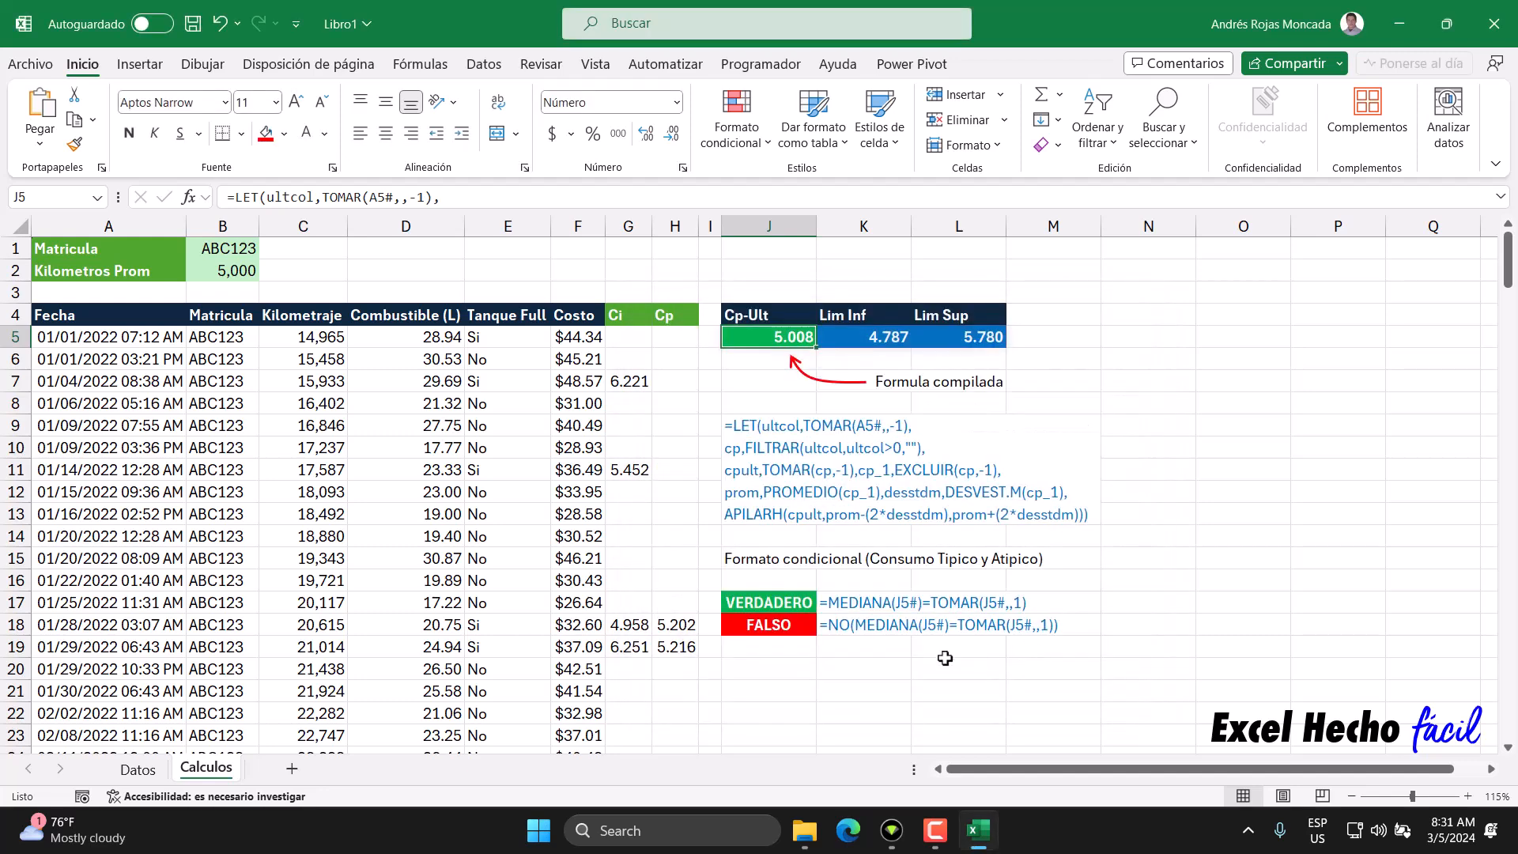
{"action": "left_click", "coordinate": [789, 667]}
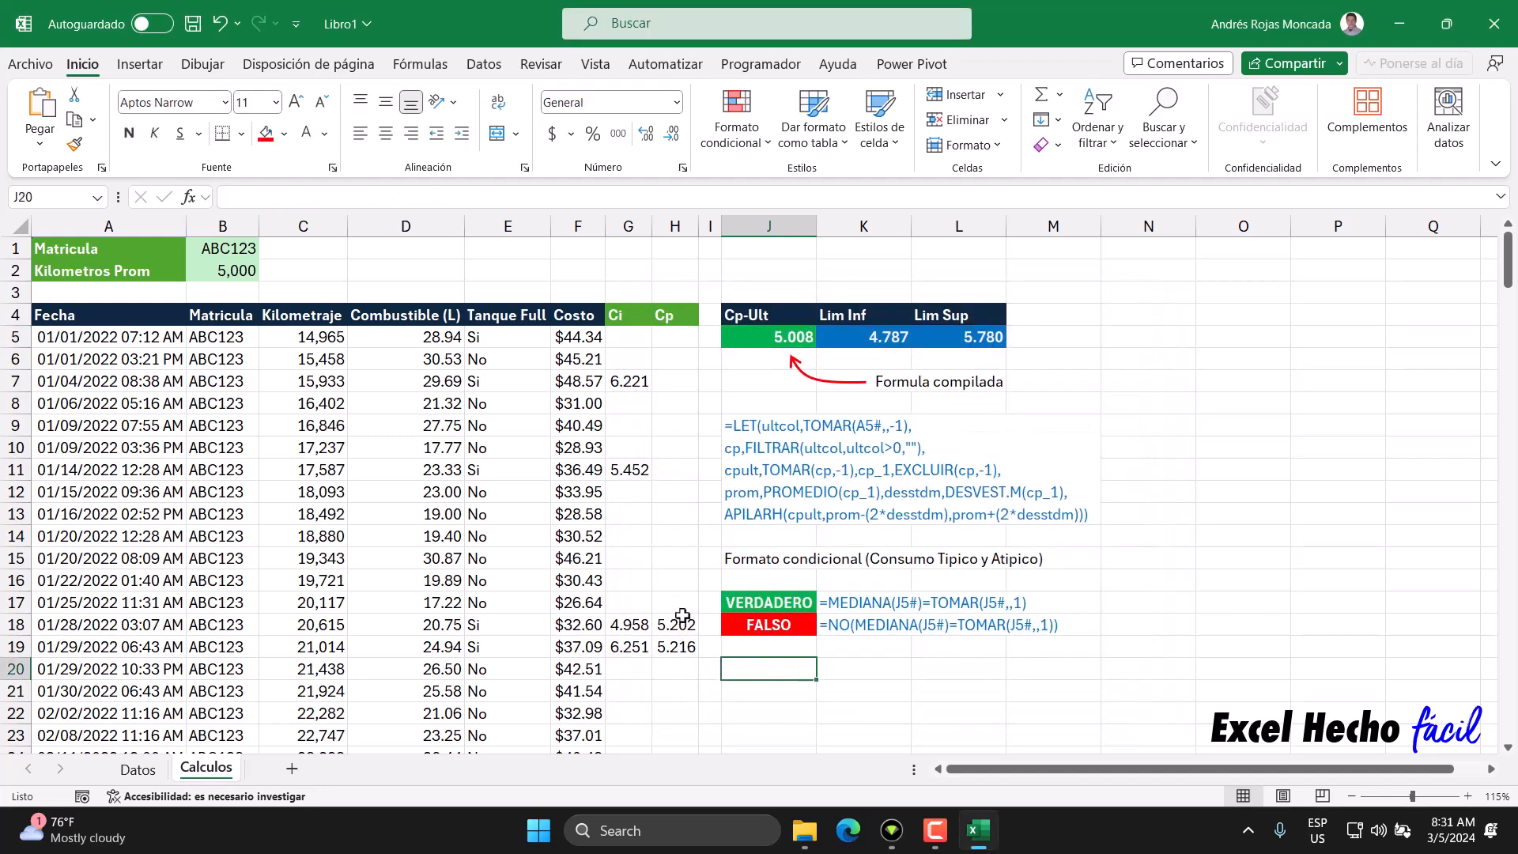
{"action": "left_click", "coordinate": [139, 771]}
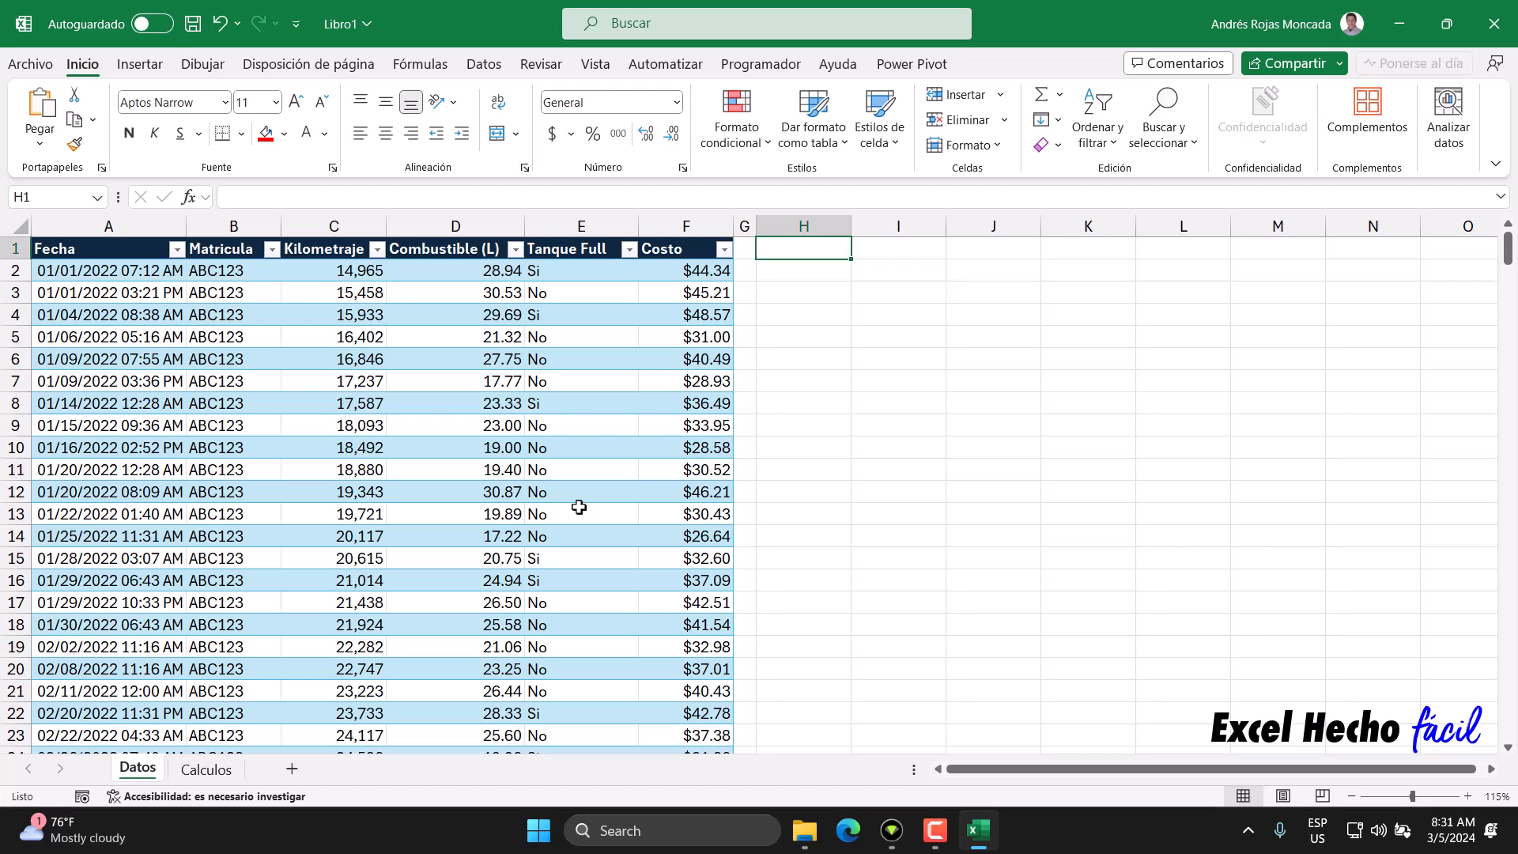
{"action": "left_click", "coordinate": [205, 769]}
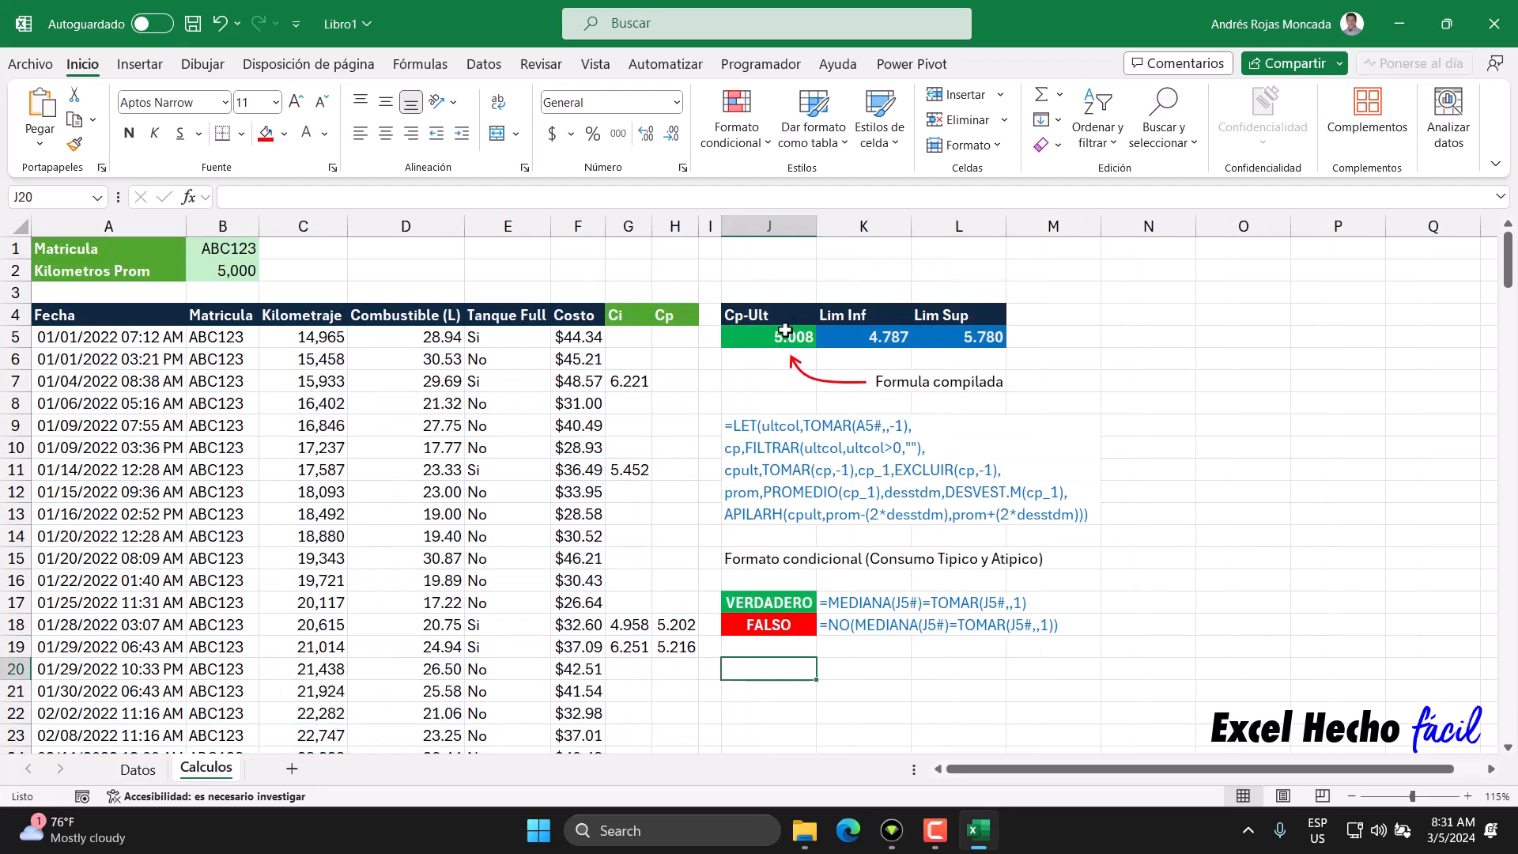
Add a new record below the last row of the Datos table with Fecha 03/05/2024 10:00 AM.
{"action": "left_click", "coordinate": [139, 769]}
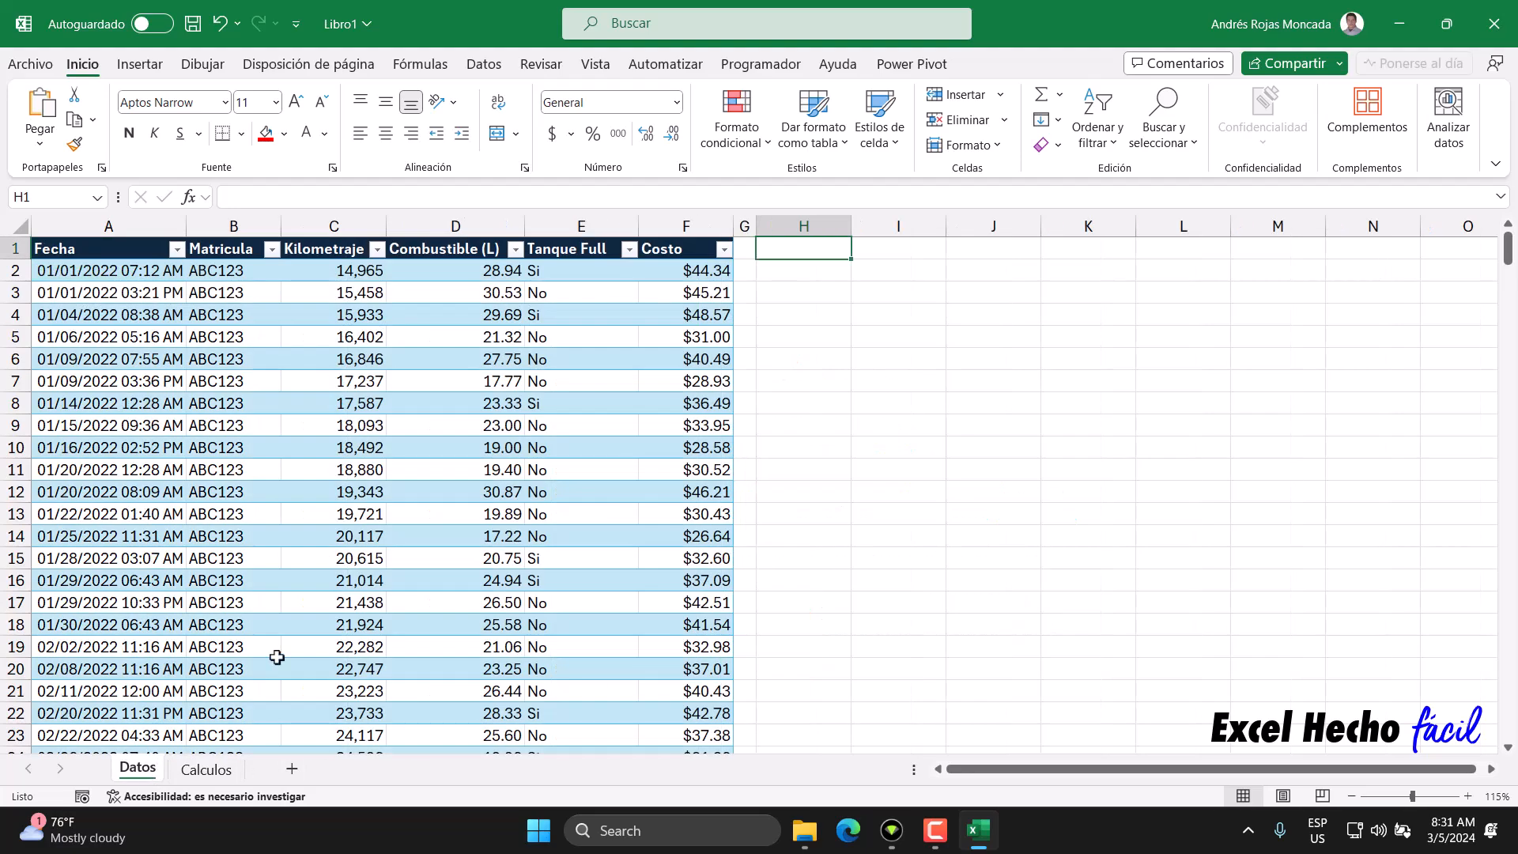
{"action": "left_click", "coordinate": [383, 469]}
{"action": "key", "text": "ctrl+Down"}
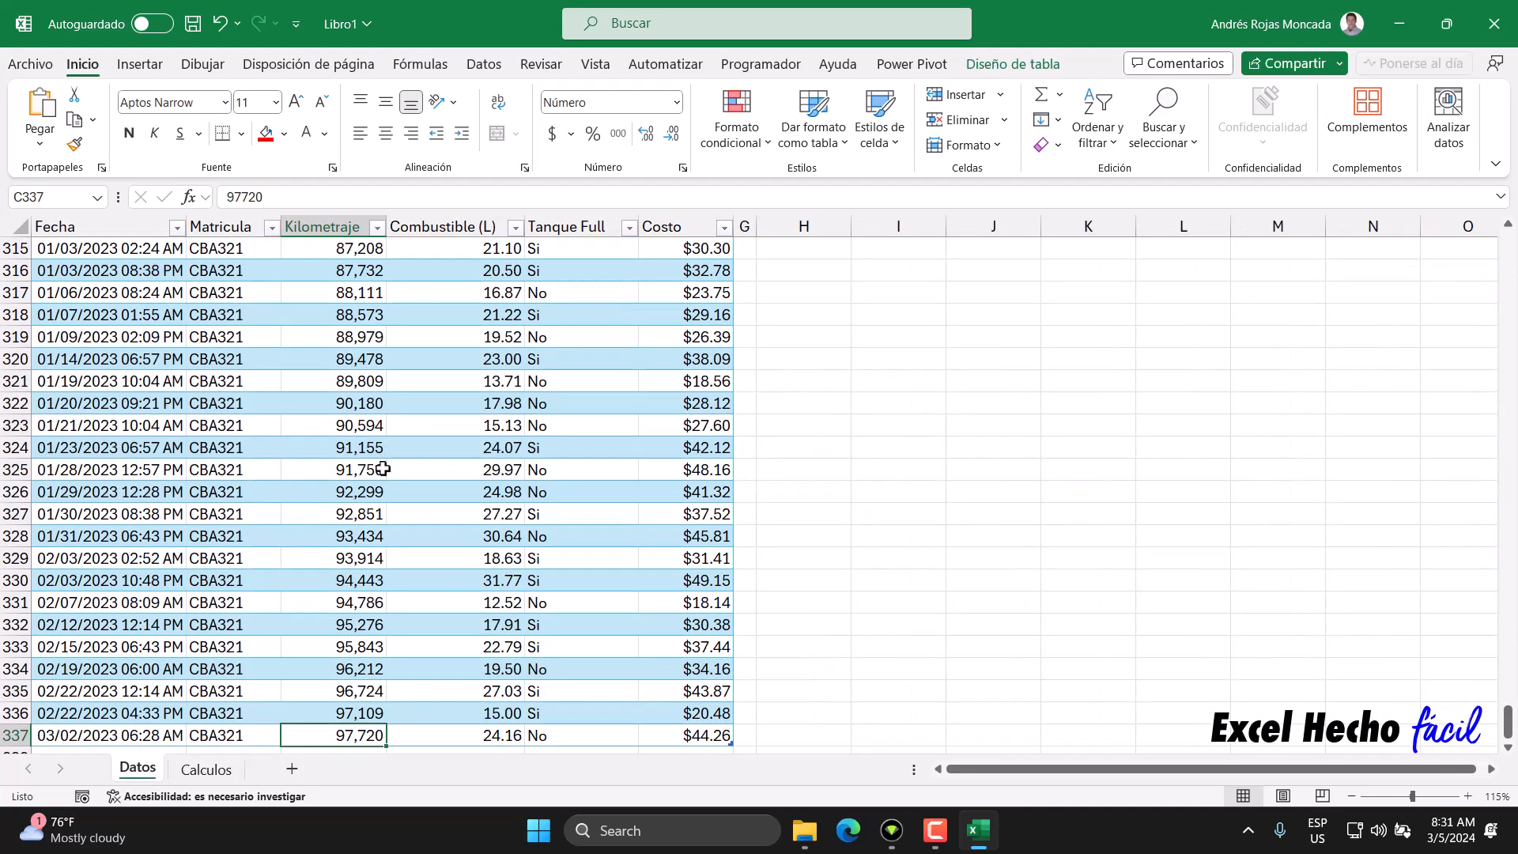
{"action": "key", "text": "Left"}
{"action": "scroll", "coordinate": [383, 469], "scroll_direction": "down", "scroll_amount": 3}
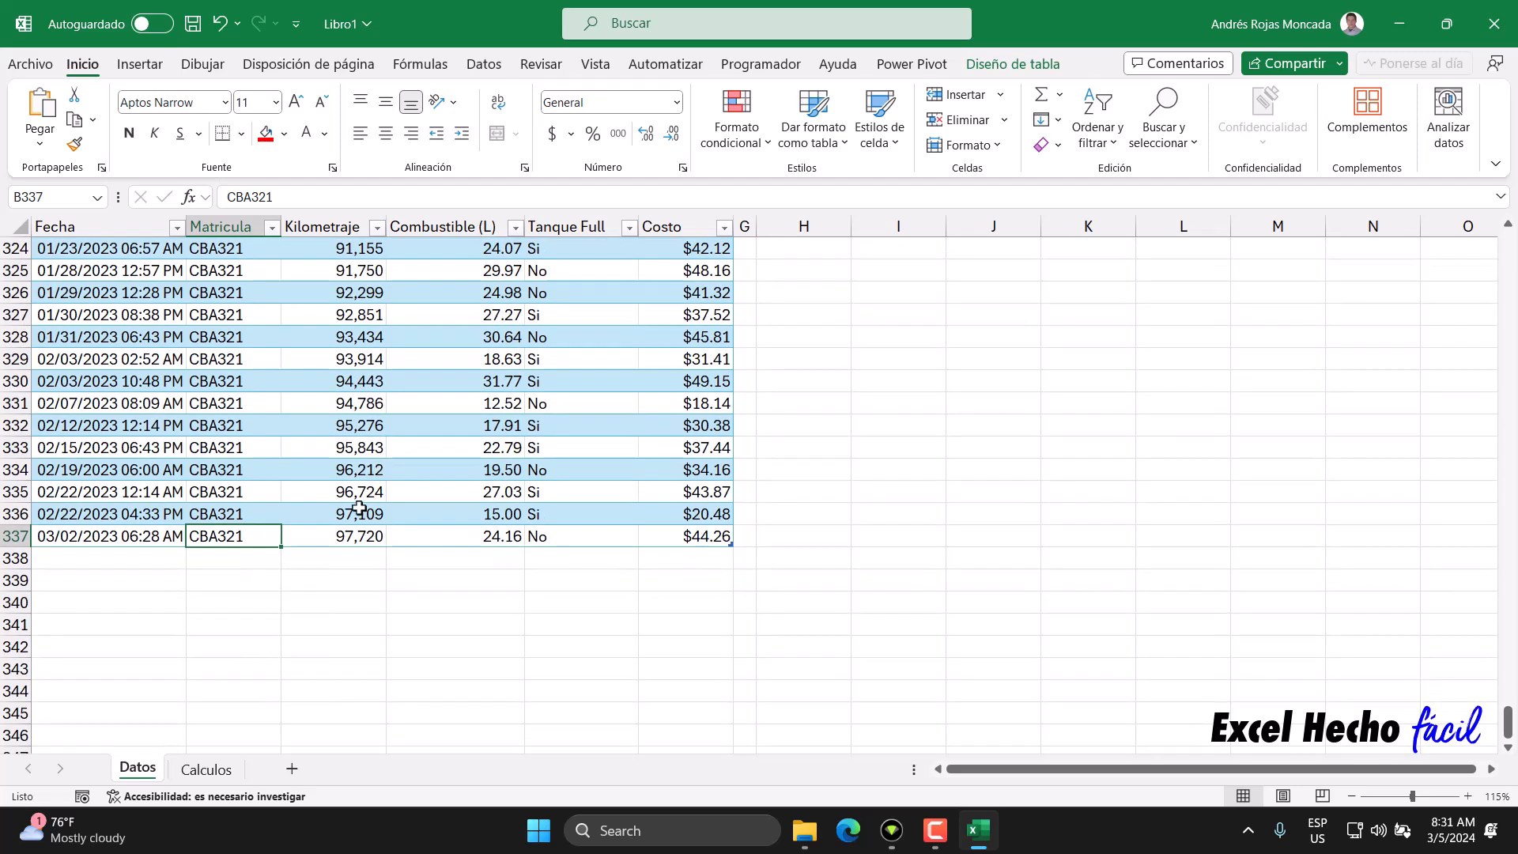
{"action": "left_click", "coordinate": [114, 554]}
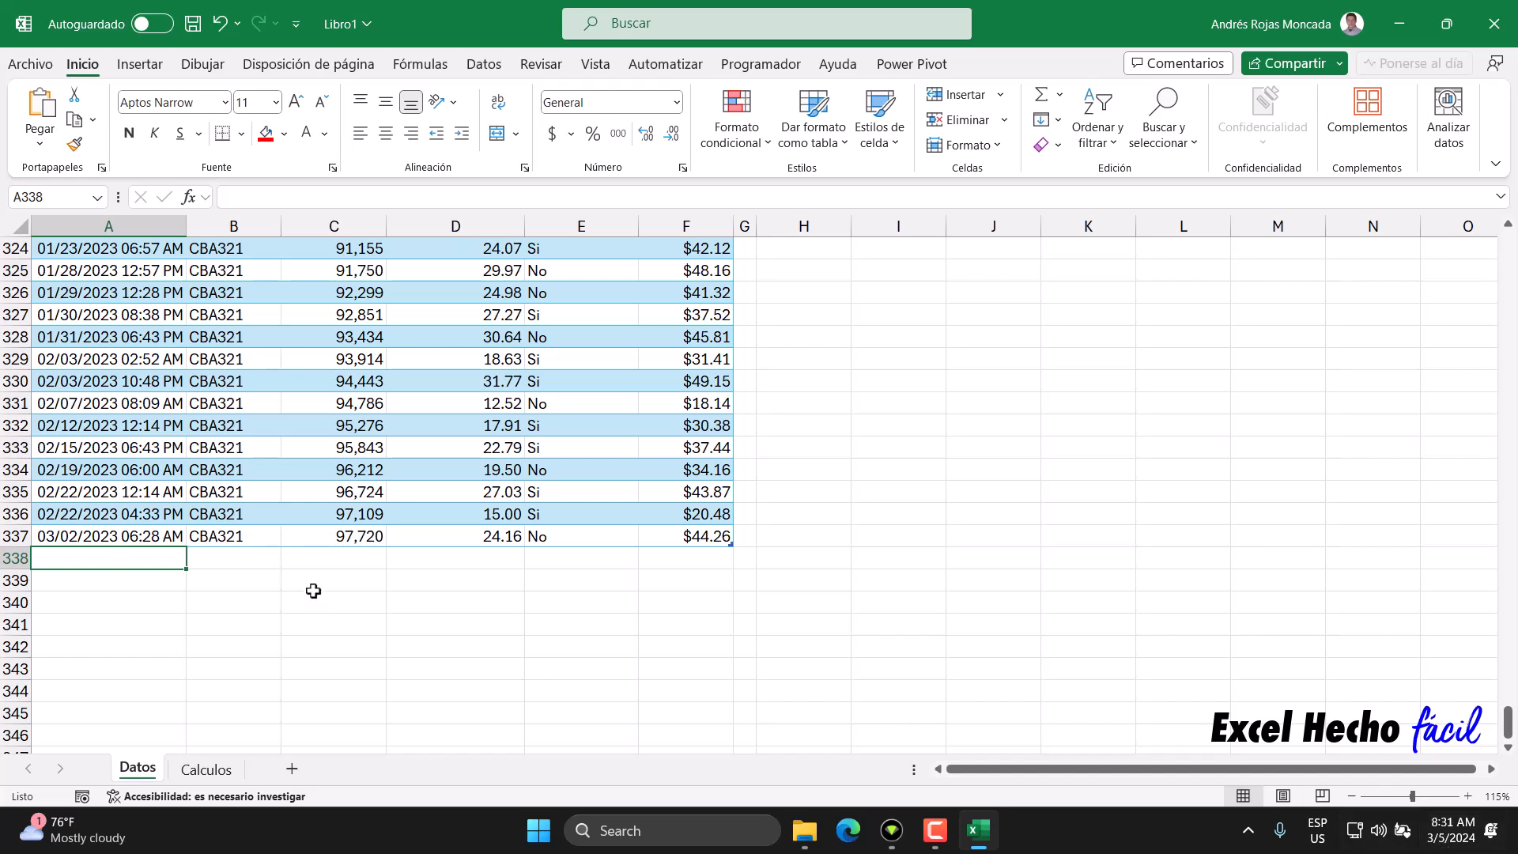
{"action": "type", "text": "3/5/24"}
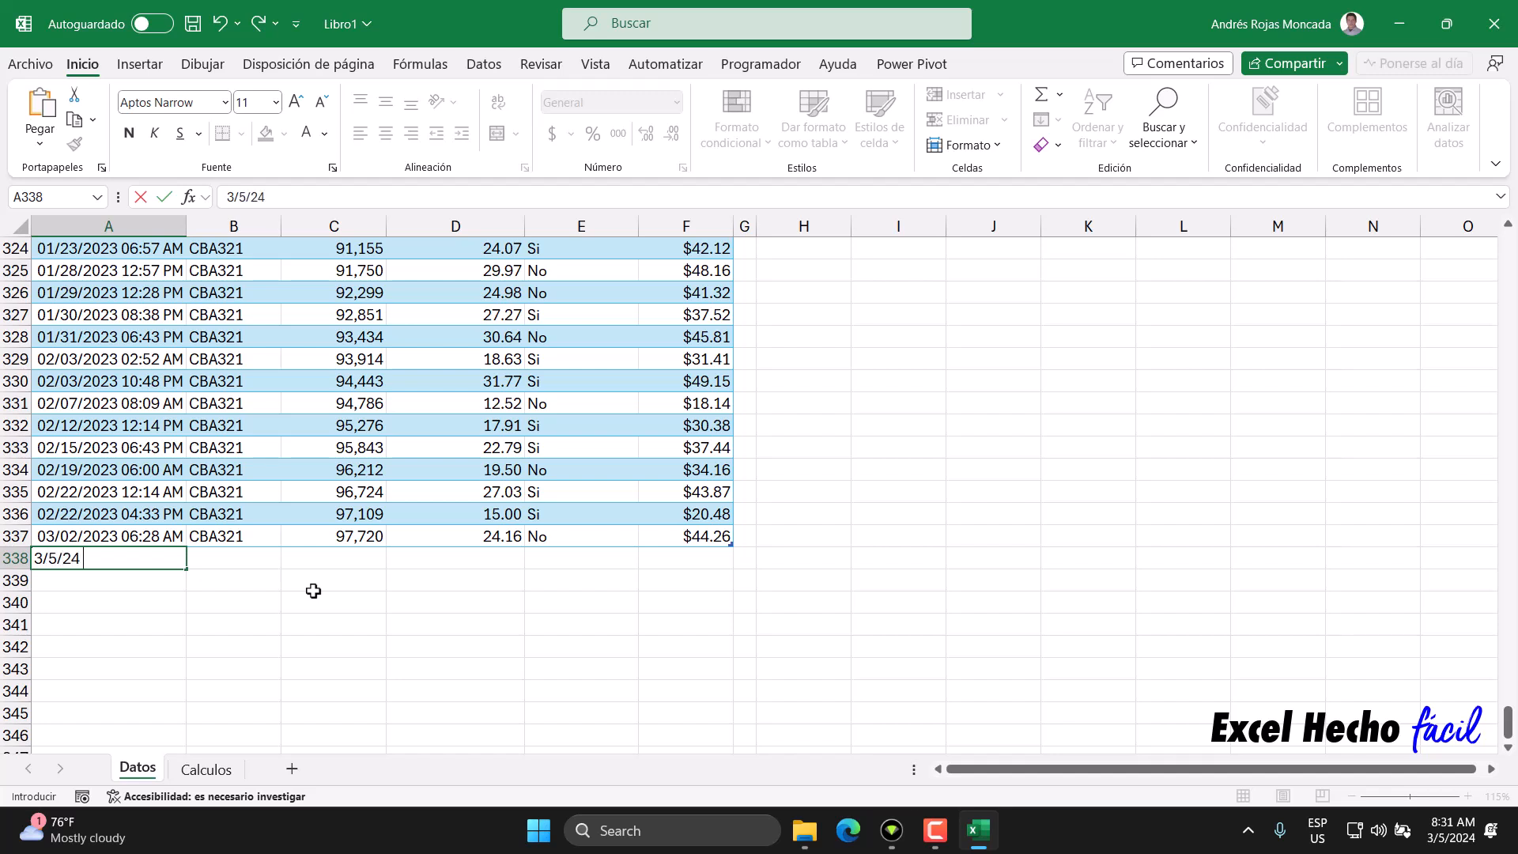
{"action": "type", "text": "/05/2024 10:00 AM"}
{"action": "key", "text": "Tab"}
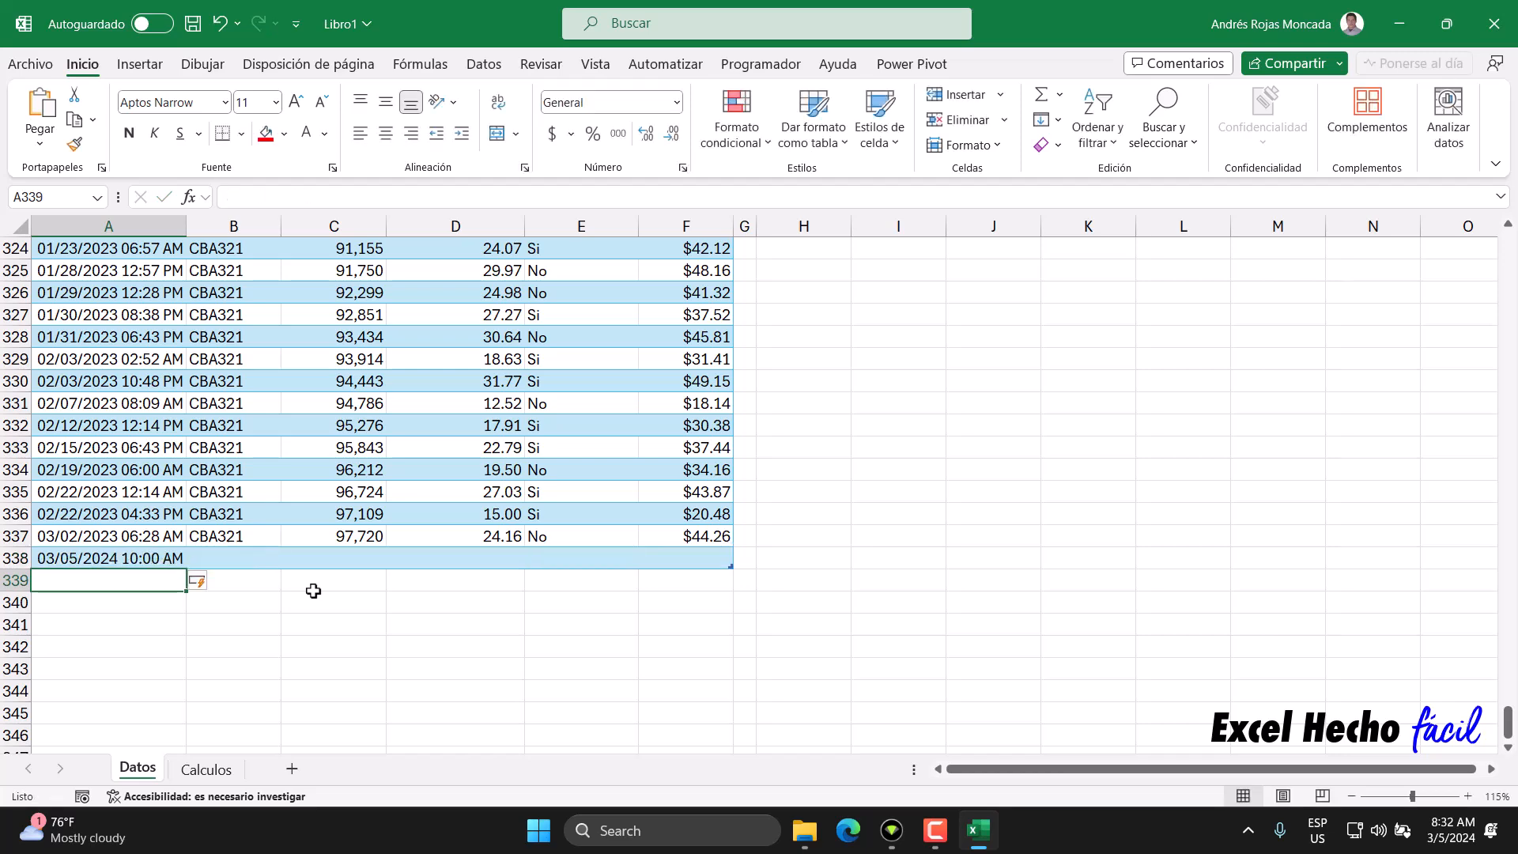
Enter ABC123 as the Matricula of the new record in row 338.
{"action": "key", "text": "Up"}
{"action": "key", "text": "ctrl+Up"}
{"action": "key", "text": "Down"}
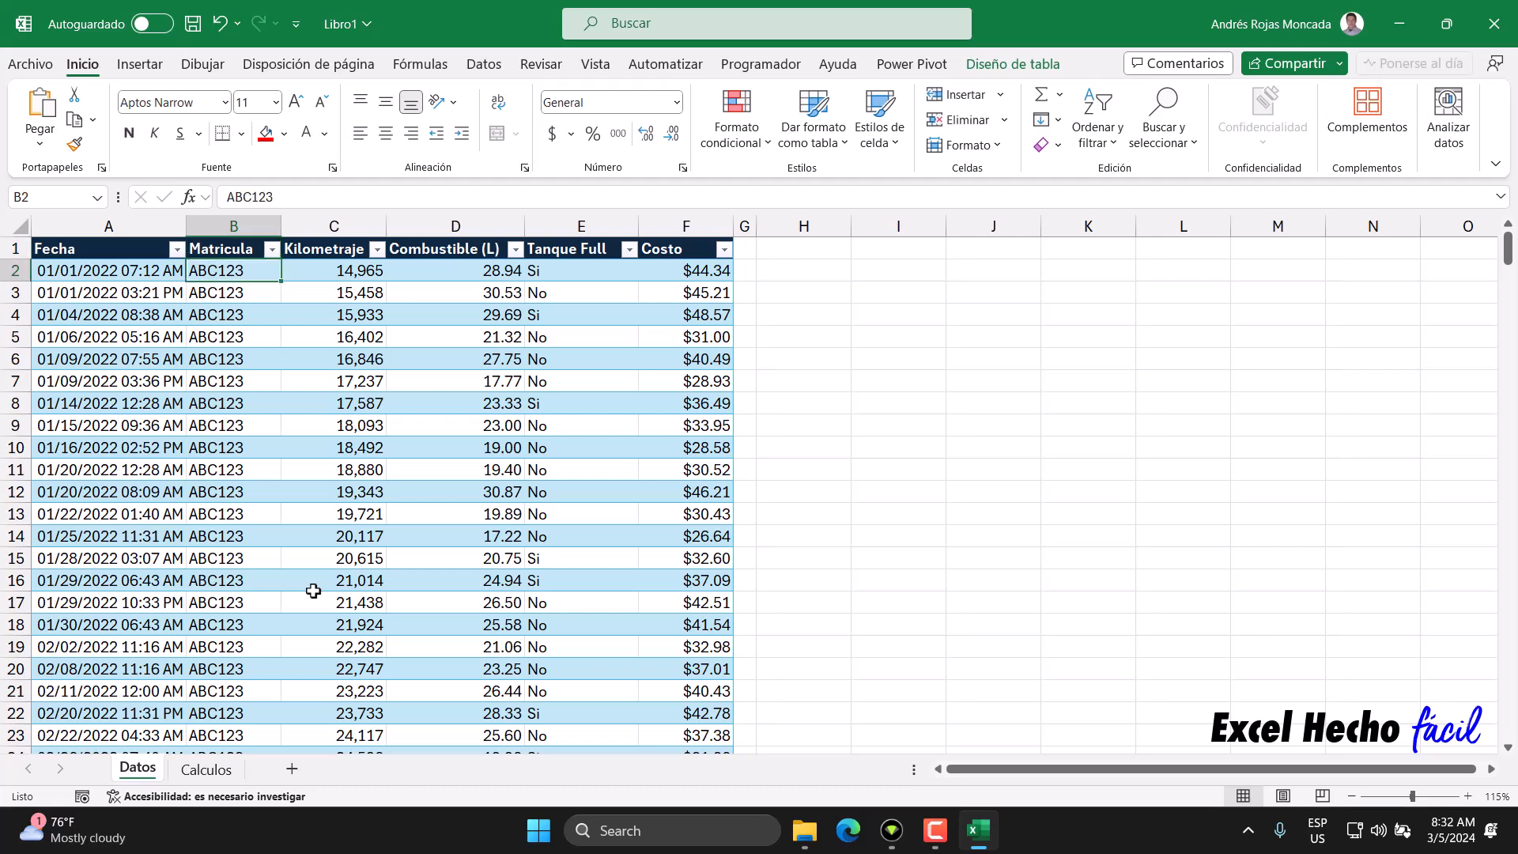
{"action": "key", "text": "ctrl+Down"}
{"action": "key", "text": "Down"}
{"action": "scroll", "coordinate": [311, 590], "scroll_direction": "down", "scroll_amount": 4}
{"action": "type", "text": "A"}
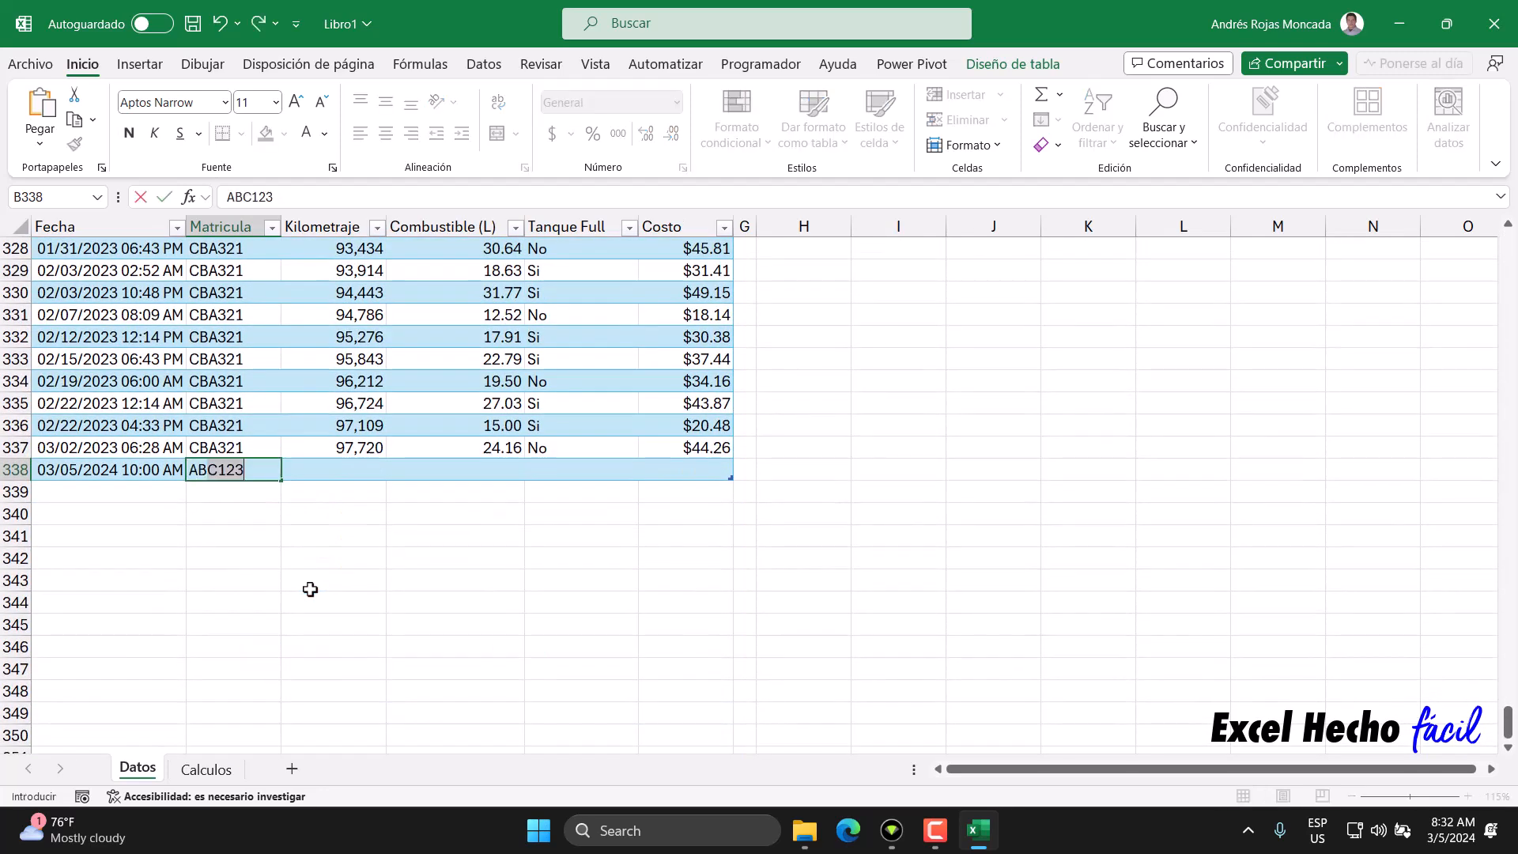
{"action": "type", "text": "BC123"}
{"action": "key", "text": "Tab"}
Find the latest ABC123 Kilometraje among the existing Datos records and enter 88000 as the Kilometraje in row 338.
{"action": "key", "text": "Up"}
{"action": "key", "text": "ctrl+Up"}
{"action": "scroll", "coordinate": [310, 589], "scroll_direction": "down", "scroll_amount": 20}
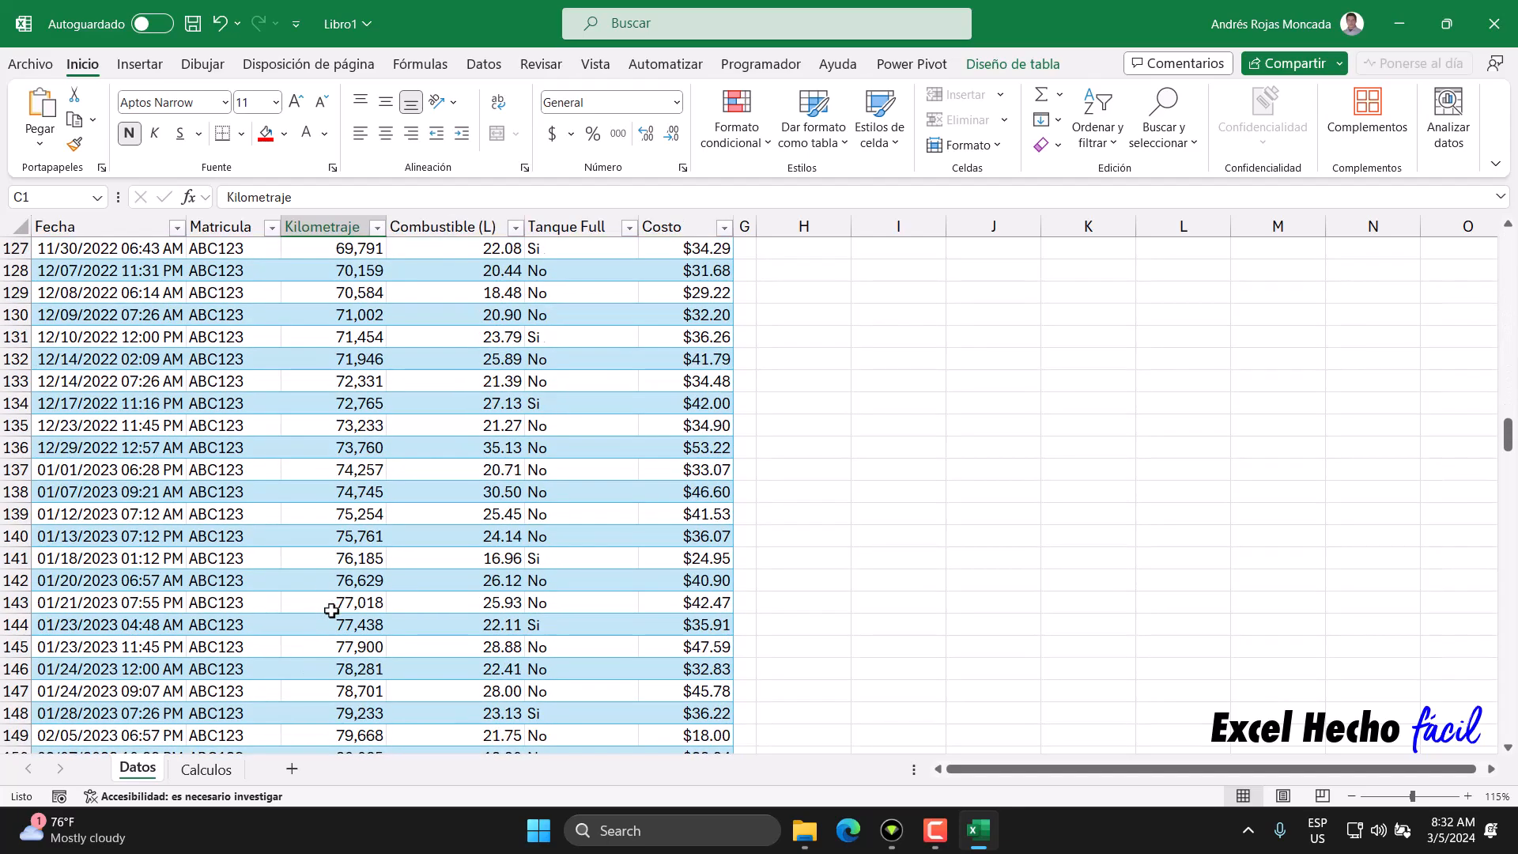
{"action": "scroll", "coordinate": [331, 610], "scroll_direction": "down", "scroll_amount": 12}
{"action": "scroll", "coordinate": [300, 613], "scroll_direction": "up", "scroll_amount": 4}
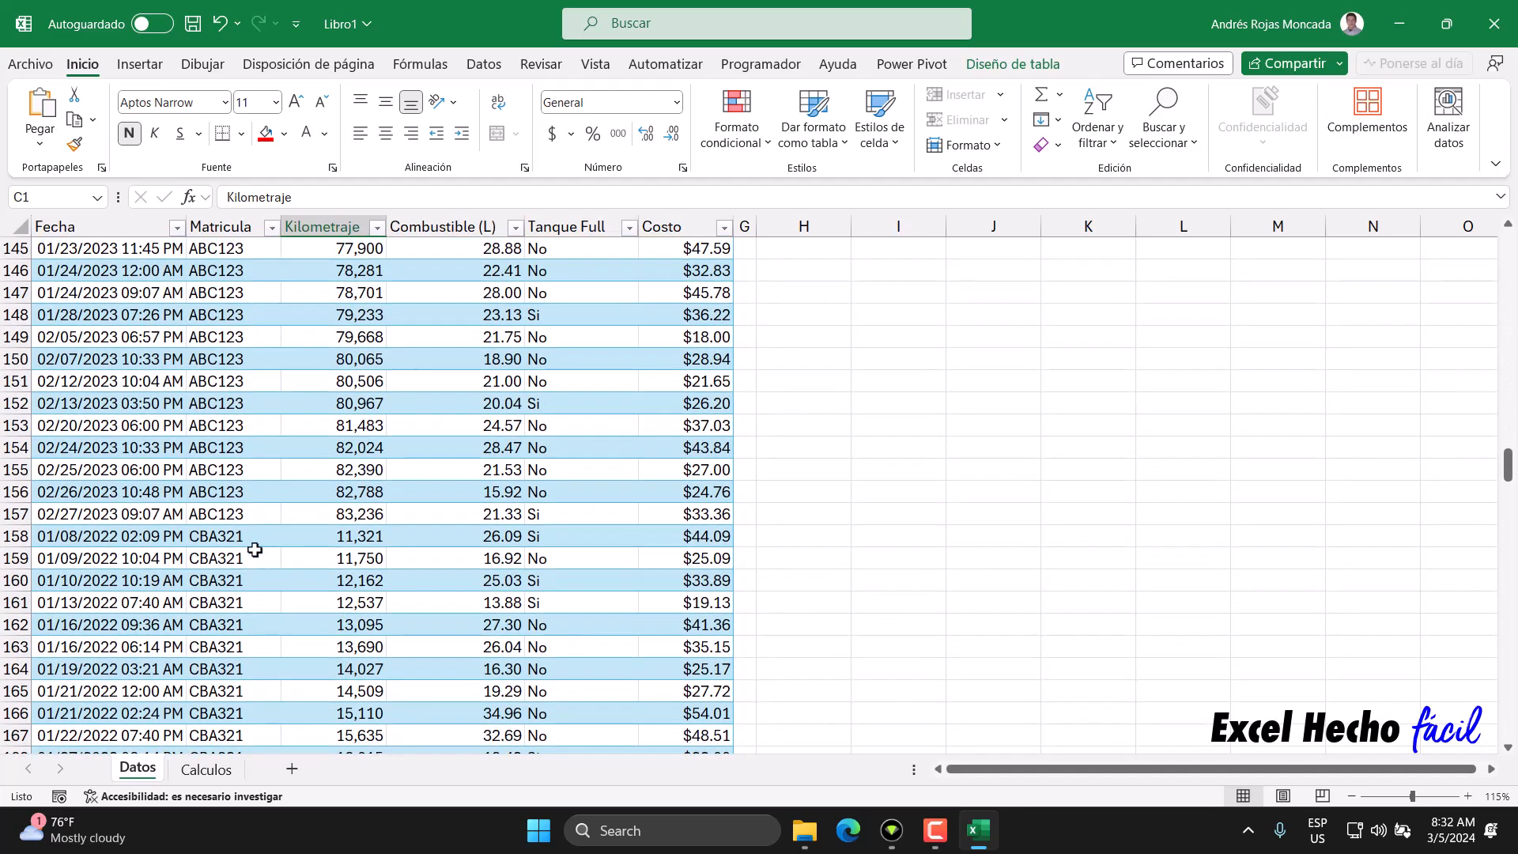
{"action": "left_click", "coordinate": [372, 515]}
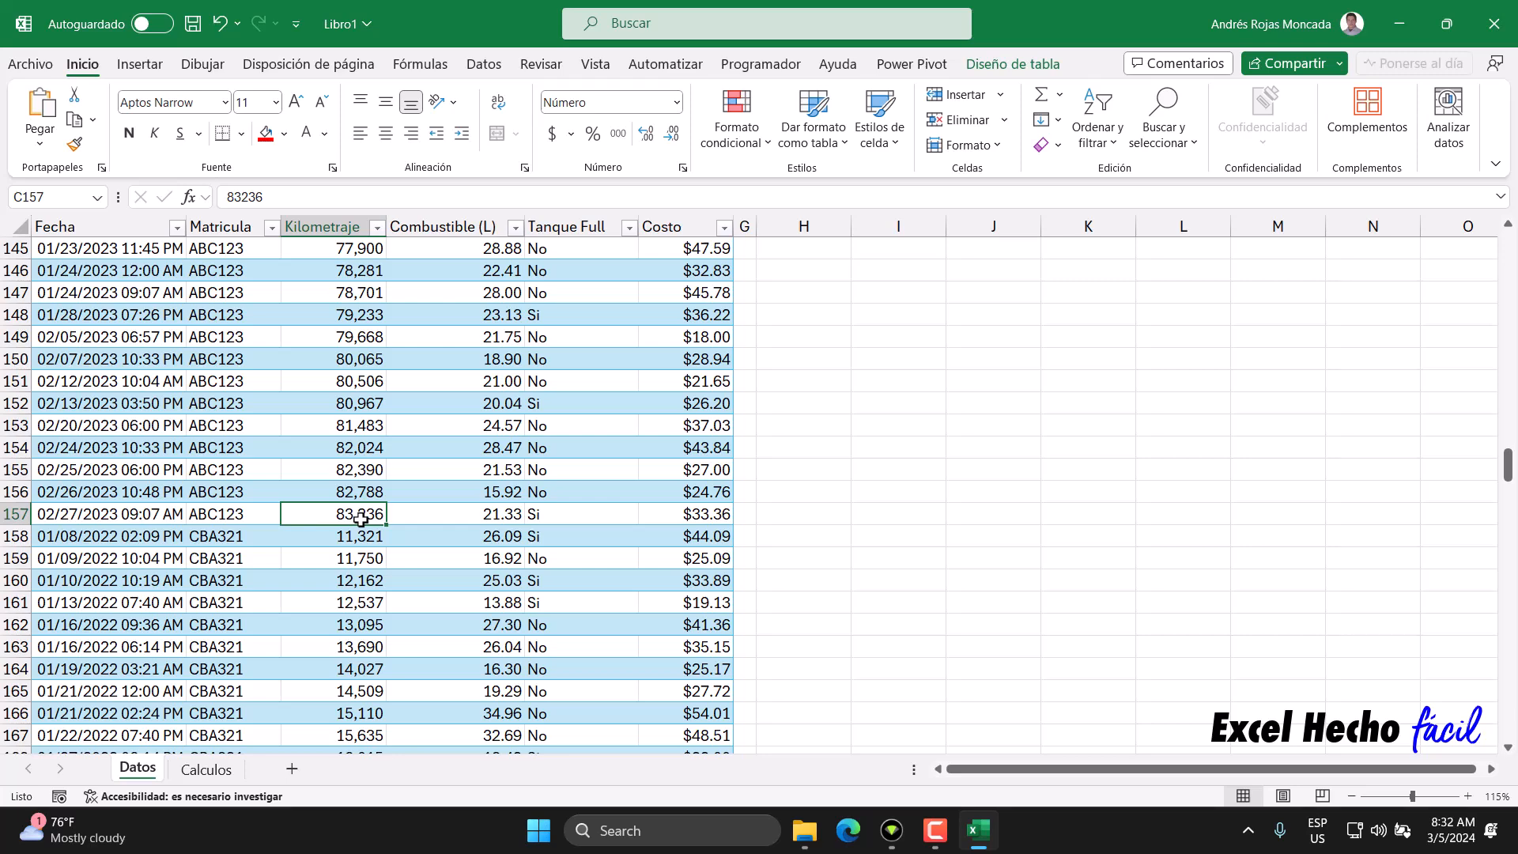
{"action": "key", "text": "ctrl+Down"}
{"action": "scroll", "coordinate": [361, 519], "scroll_direction": "down", "scroll_amount": 3}
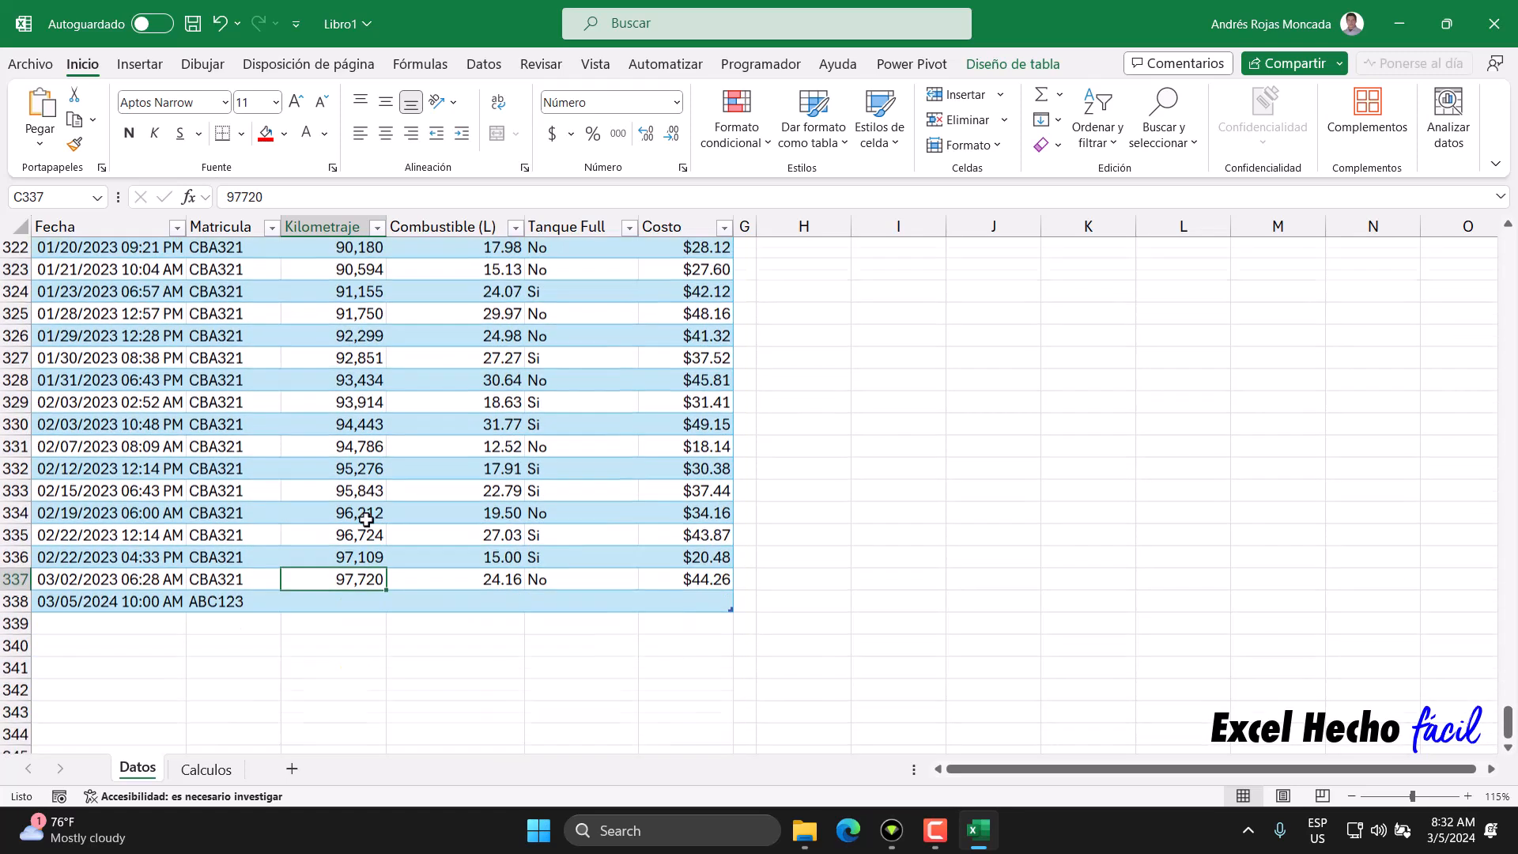
{"action": "left_click", "coordinate": [355, 560]}
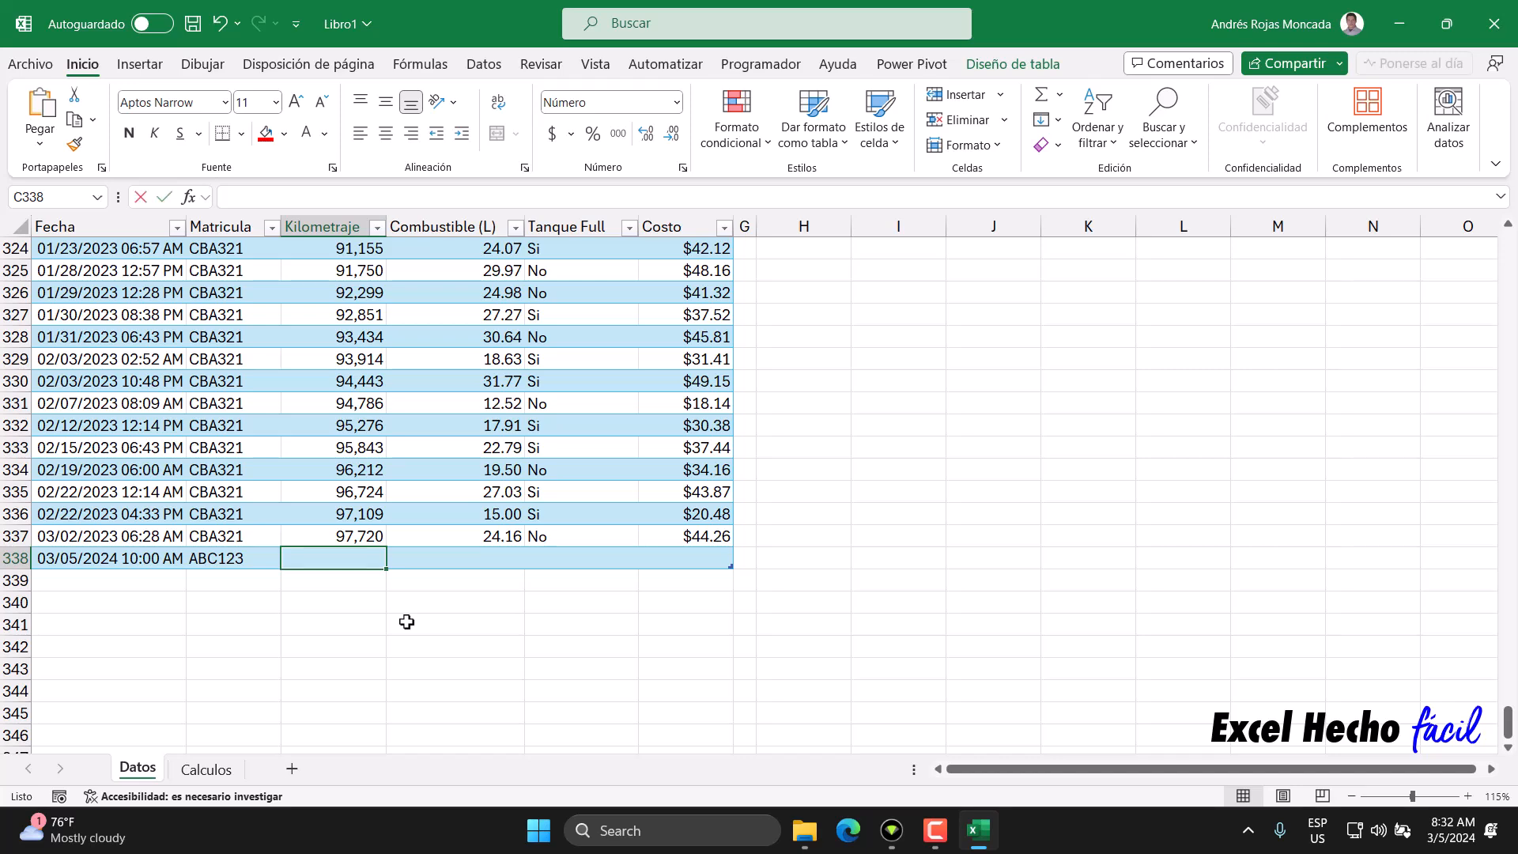
{"action": "type", "text": "88000"}
{"action": "key", "text": "Tab"}
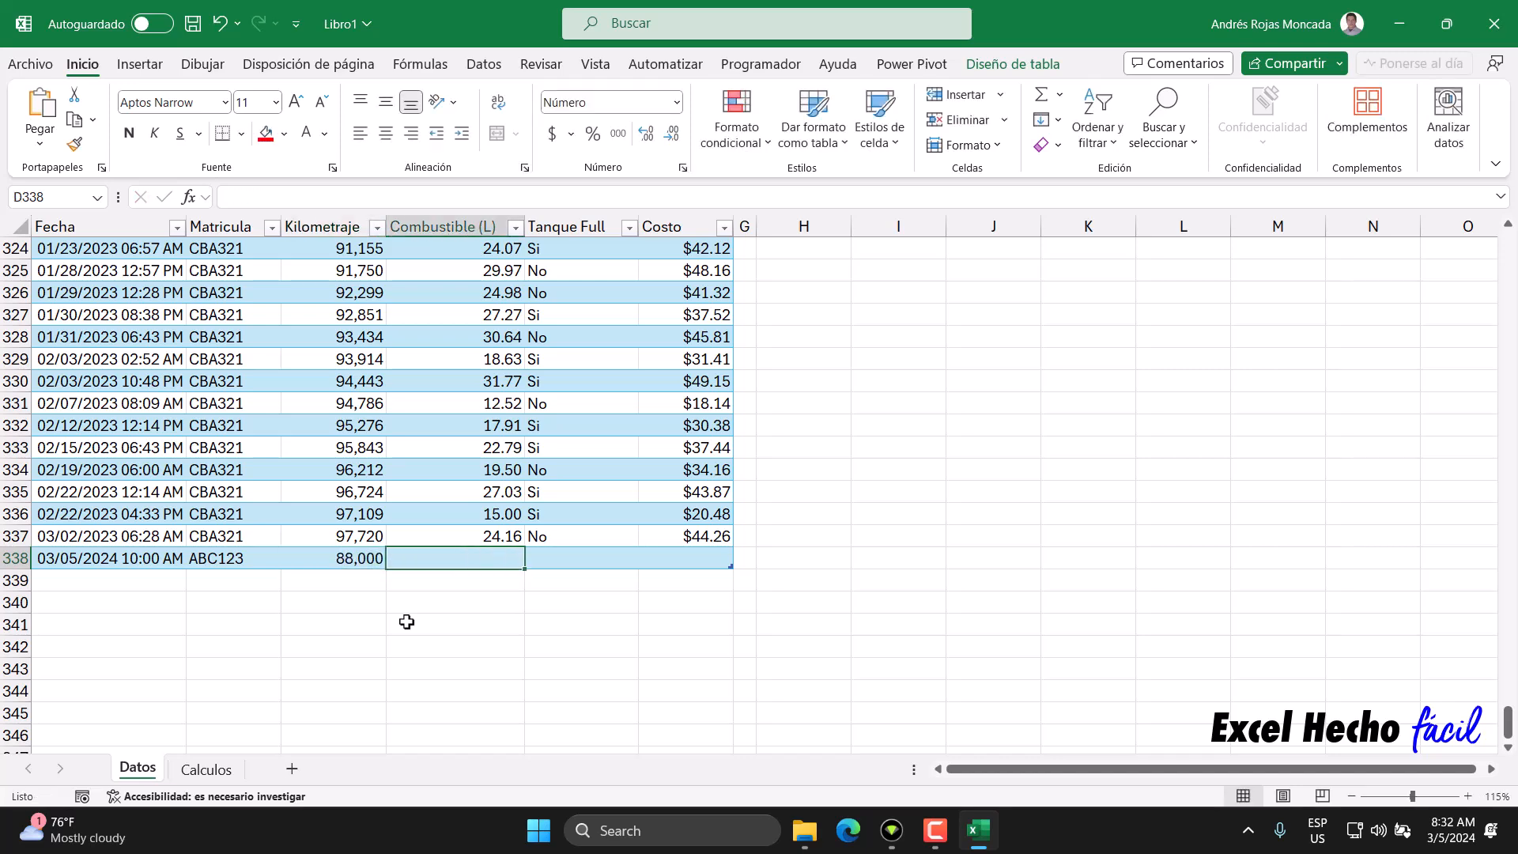
Enter 31 as the Combustible (L) and Si as the Tanque Full value of the record in row 338.
{"action": "type", "text": "31"}
{"action": "key", "text": "Tab"}
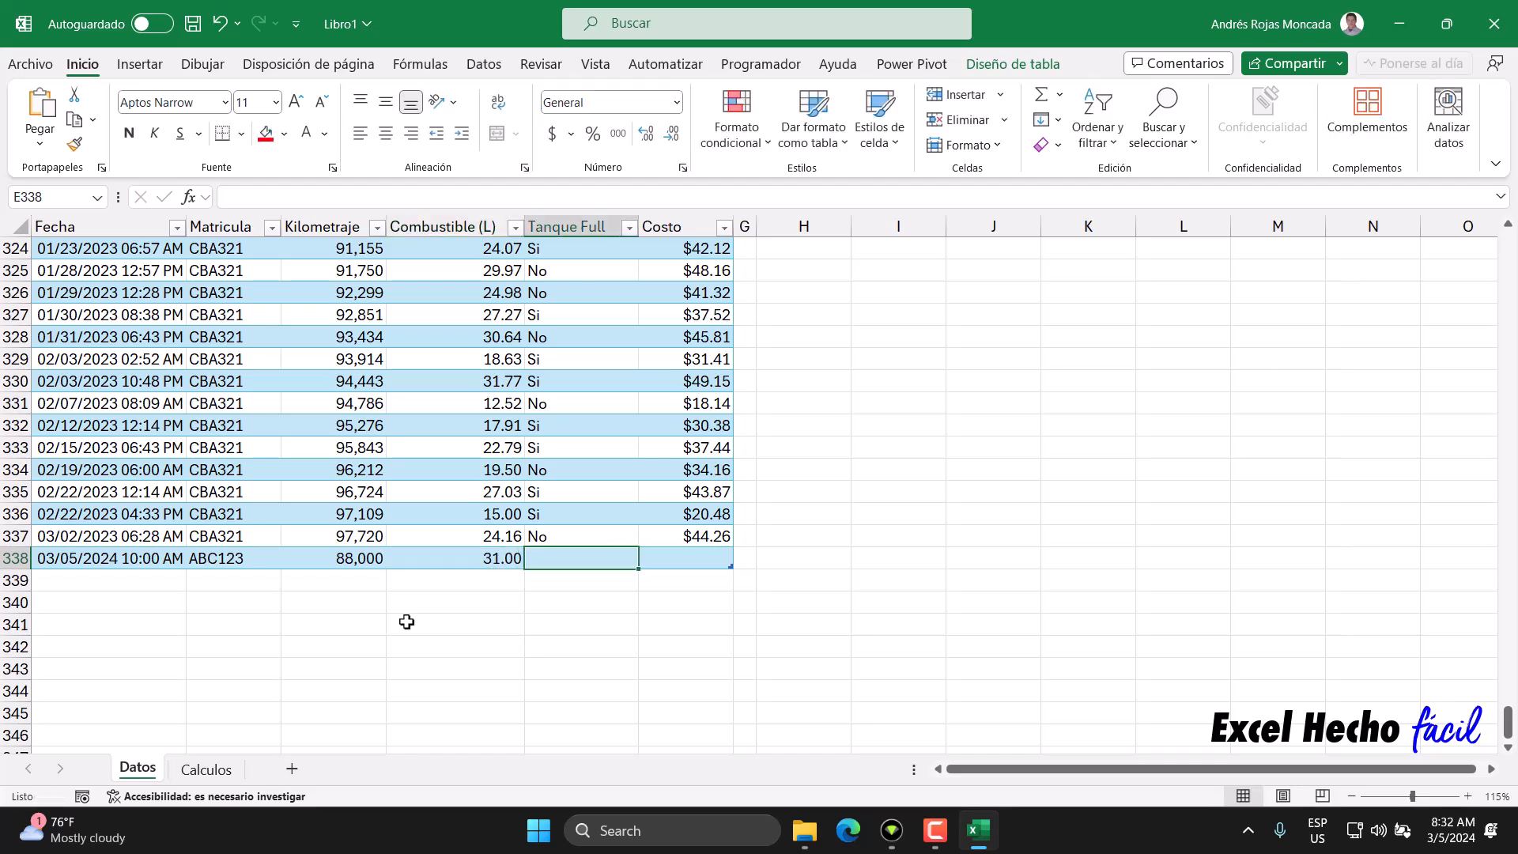
{"action": "type", "text": "Si"}
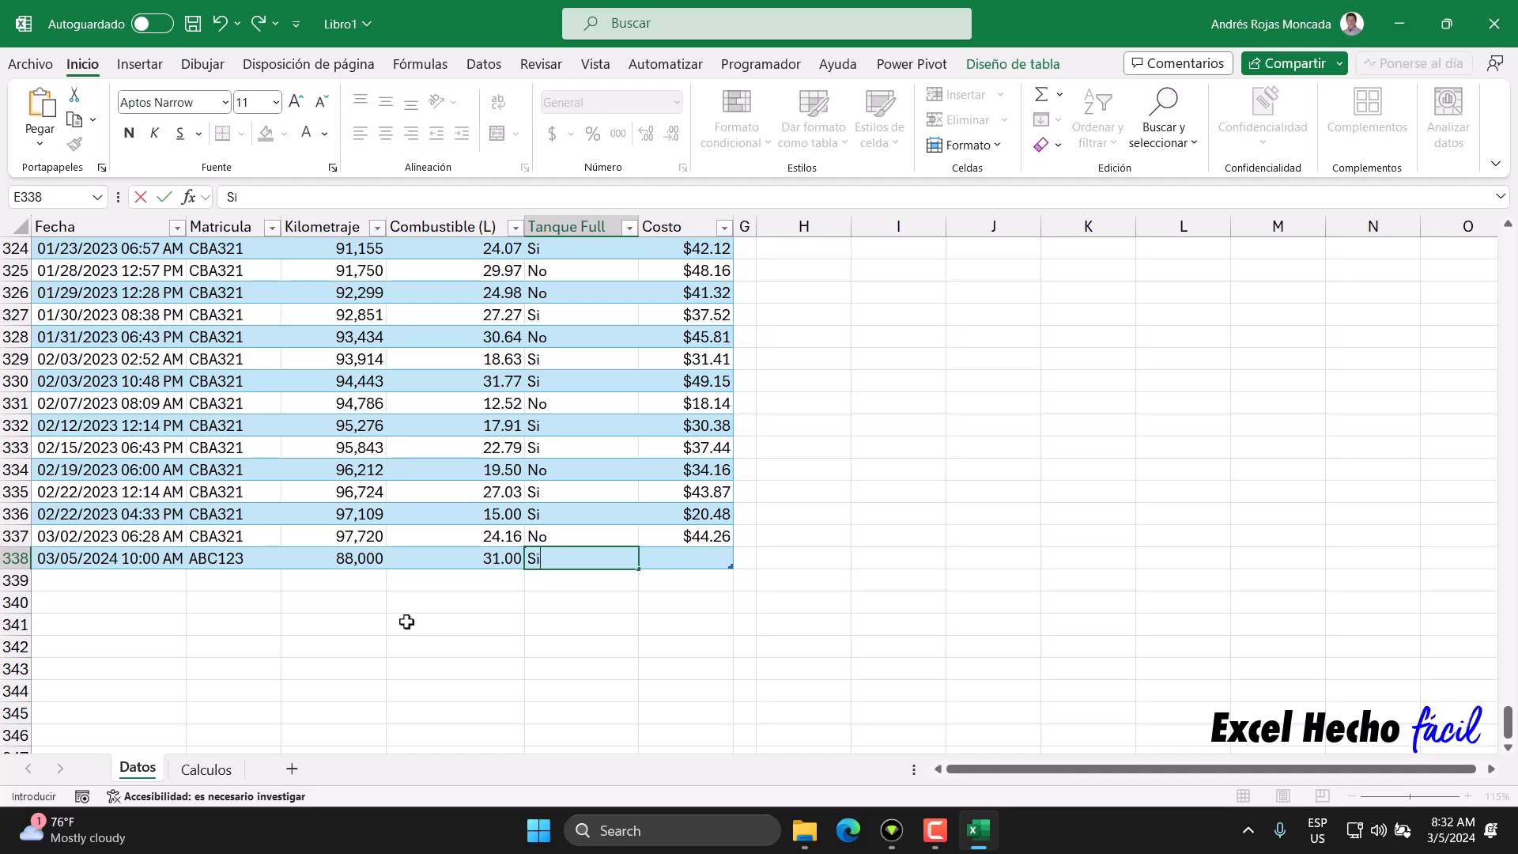
{"action": "key", "text": "Tab"}
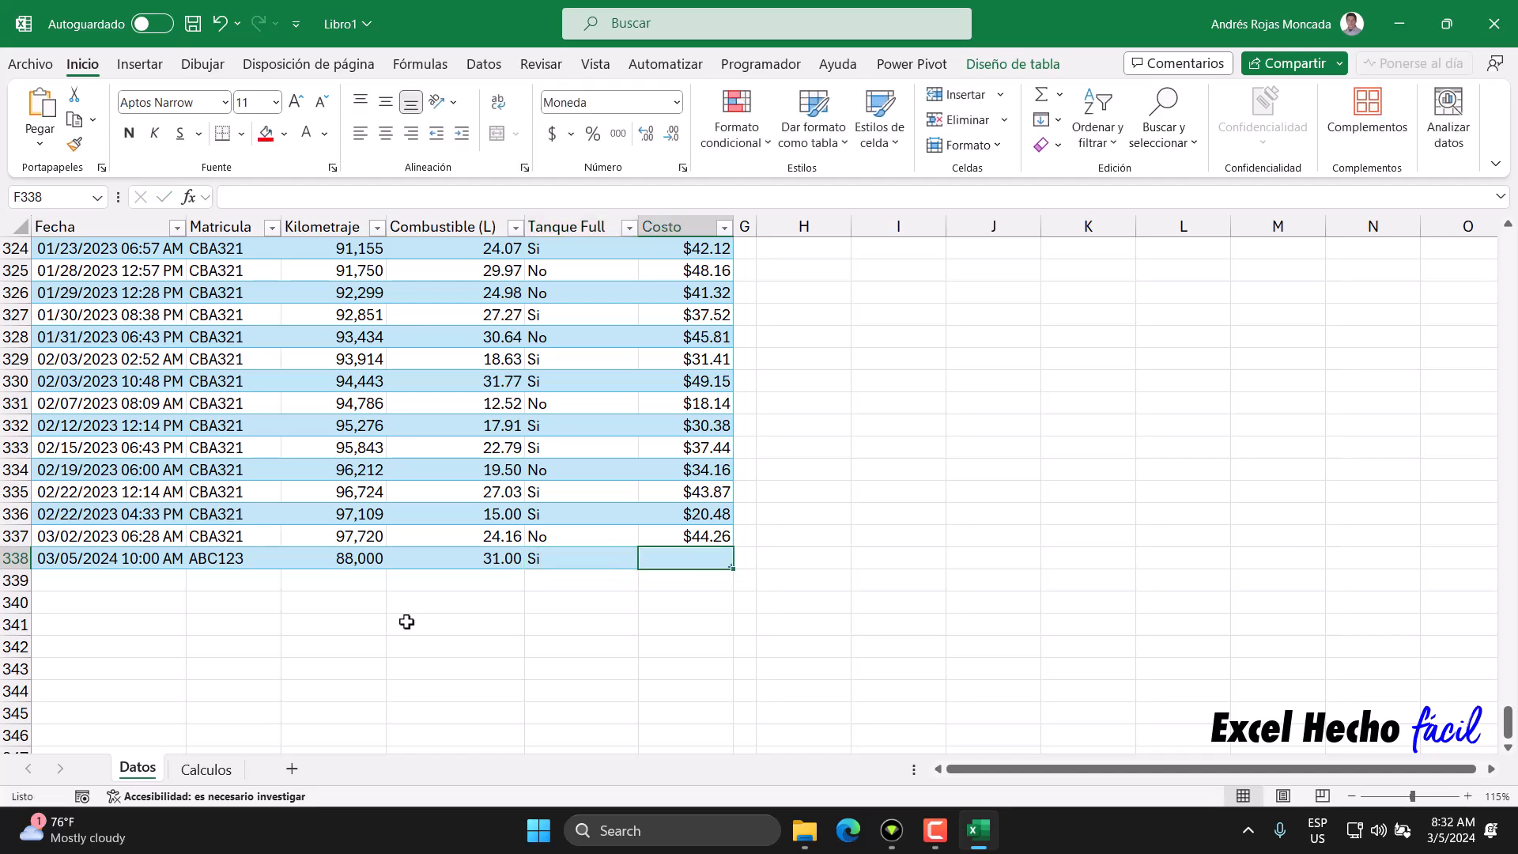
{"action": "type", "text": "2,5"}
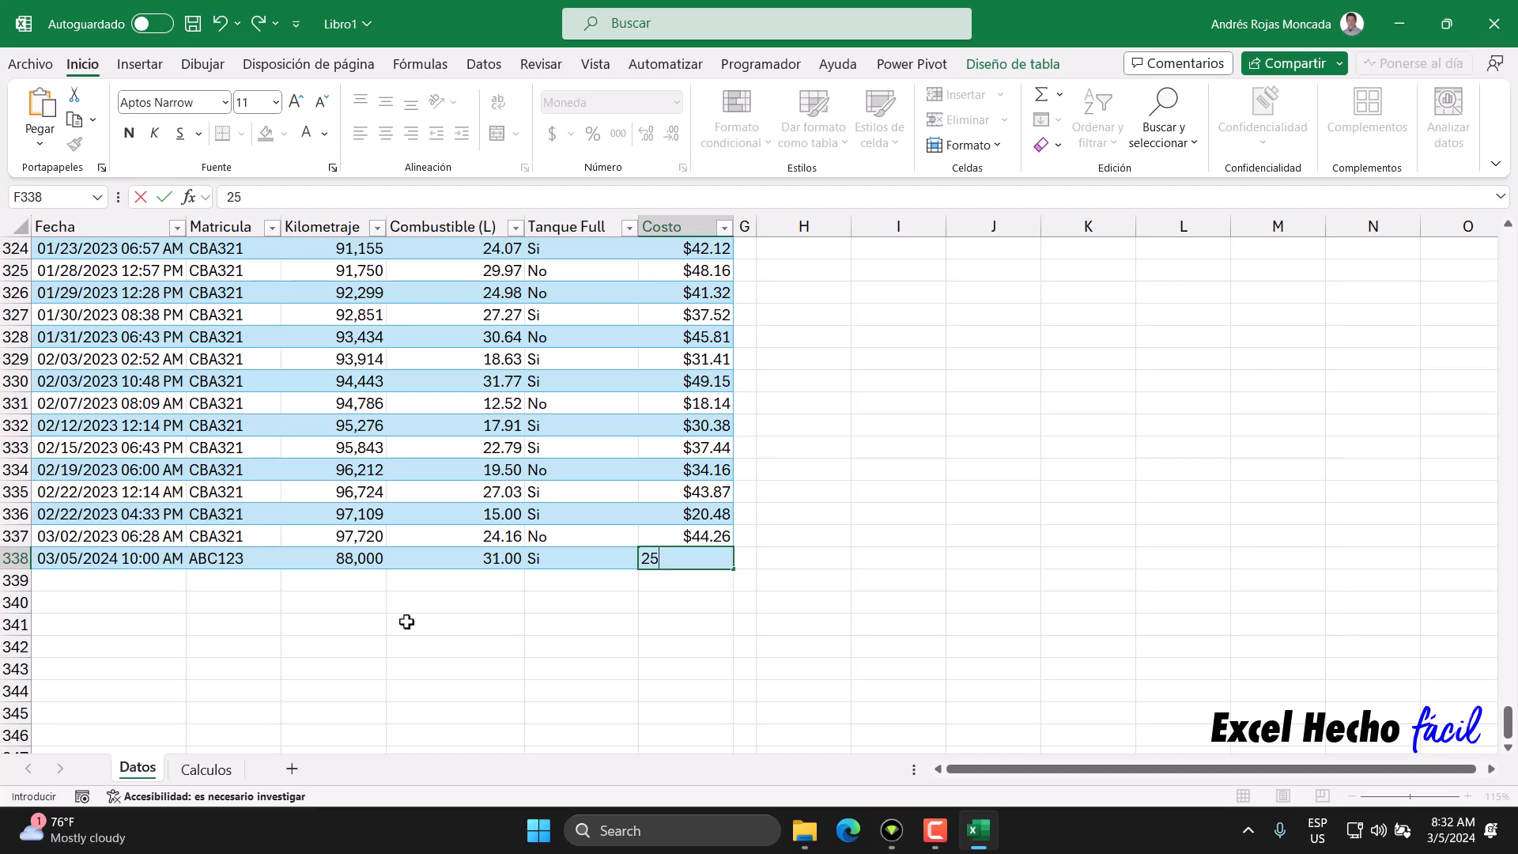
{"action": "type", "text": "65"}
{"action": "key", "text": "Return"}
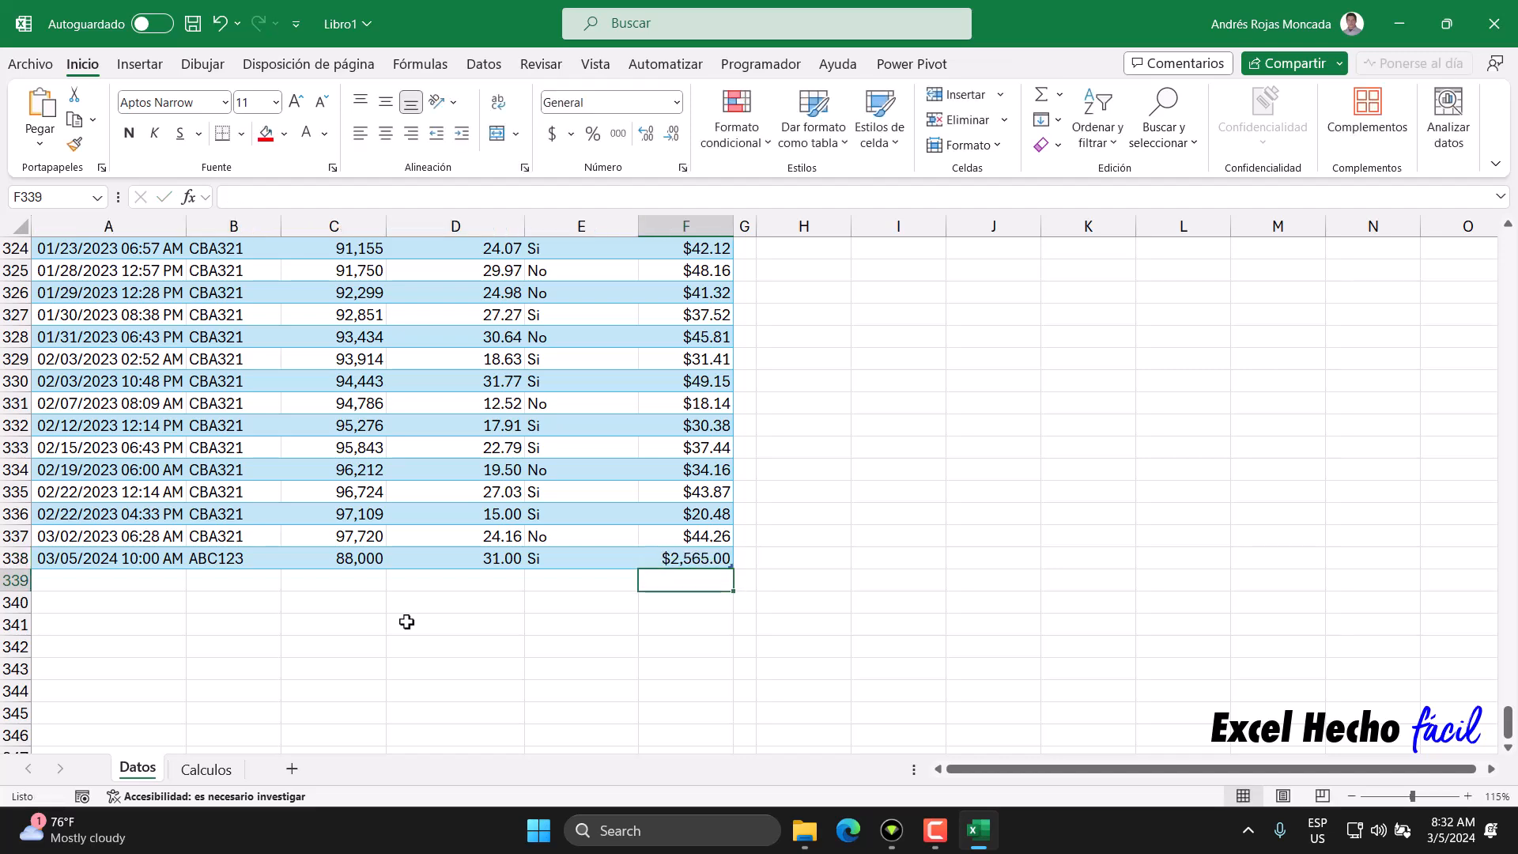
Set the Costo of the record in row 338 to 25.65.
{"action": "left_click", "coordinate": [674, 560]}
{"action": "type", "text": "25.6"}
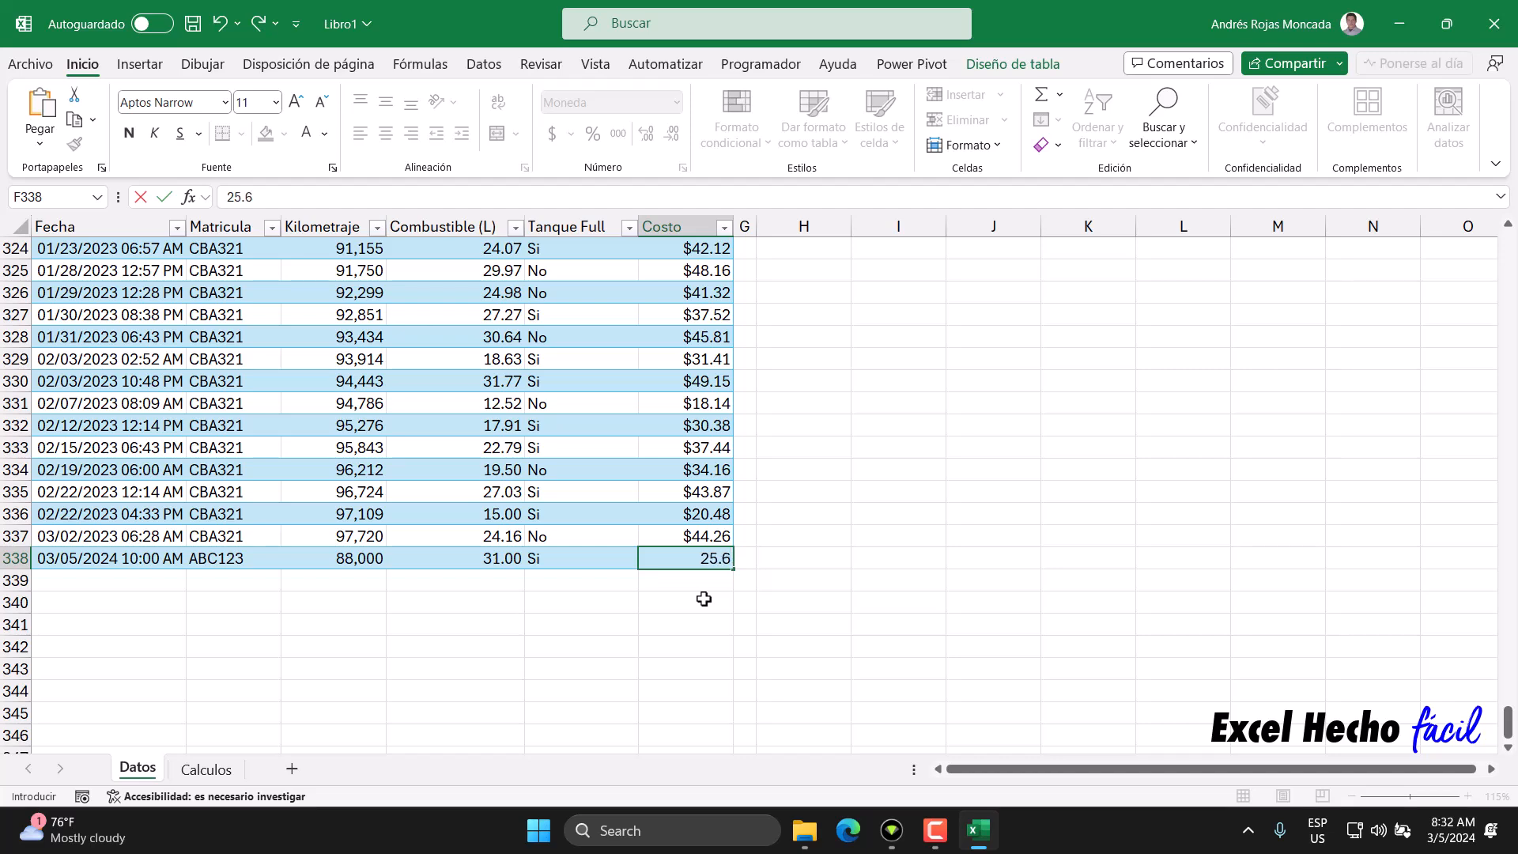
{"action": "type", "text": "6"}
{"action": "key", "text": "Return"}
{"action": "key", "text": "Up"}
{"action": "type", "text": "25.65"}
{"action": "key", "text": "Return"}
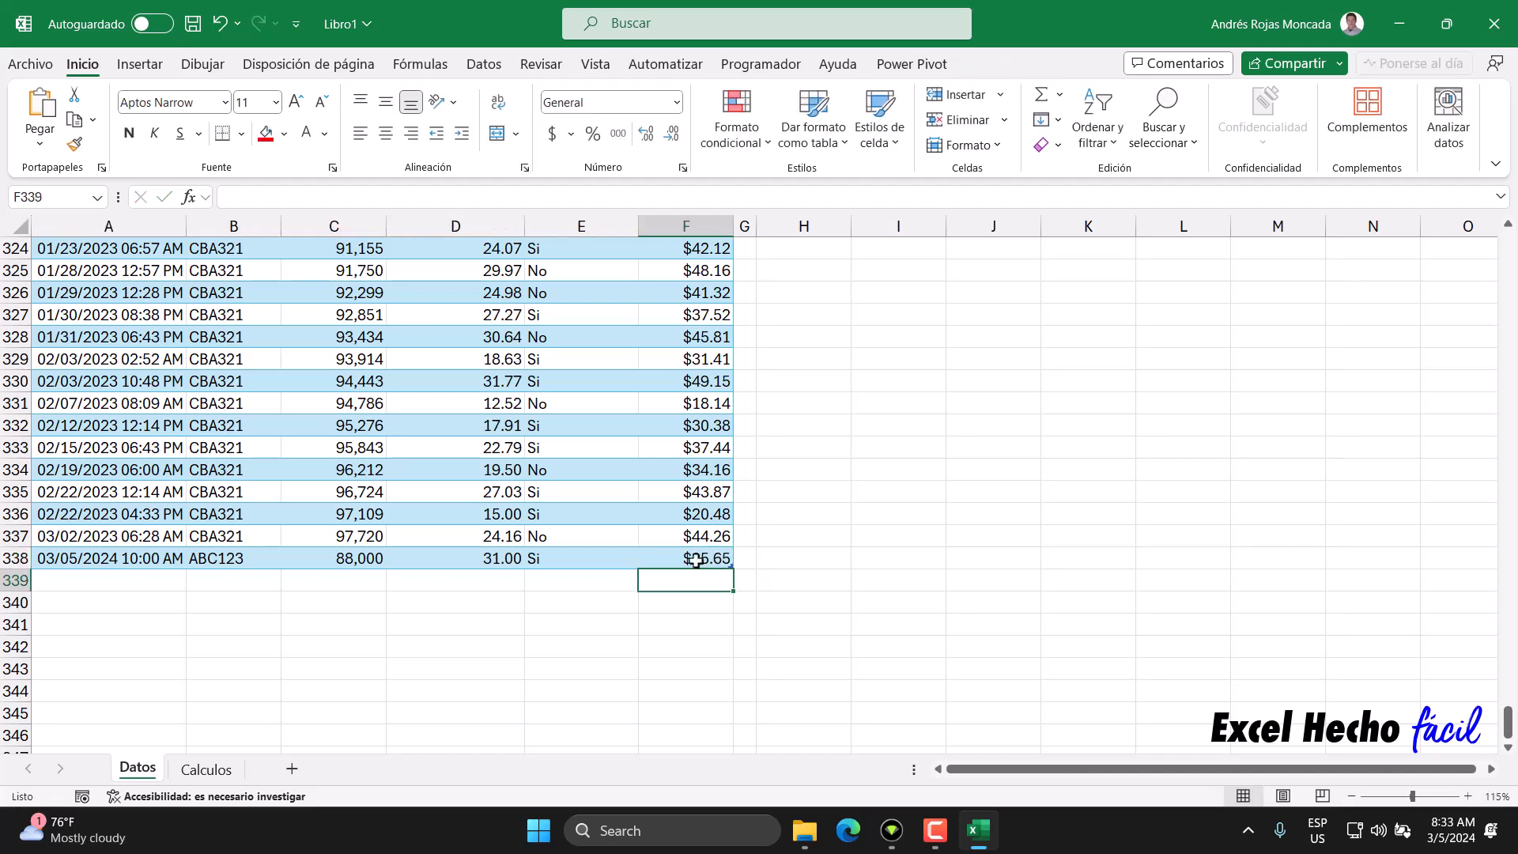
Check the recalculated Cp-Ult in the Calculos sheet and the last value of its Cp column.
{"action": "left_click", "coordinate": [352, 559]}
{"action": "left_click", "coordinate": [192, 778]}
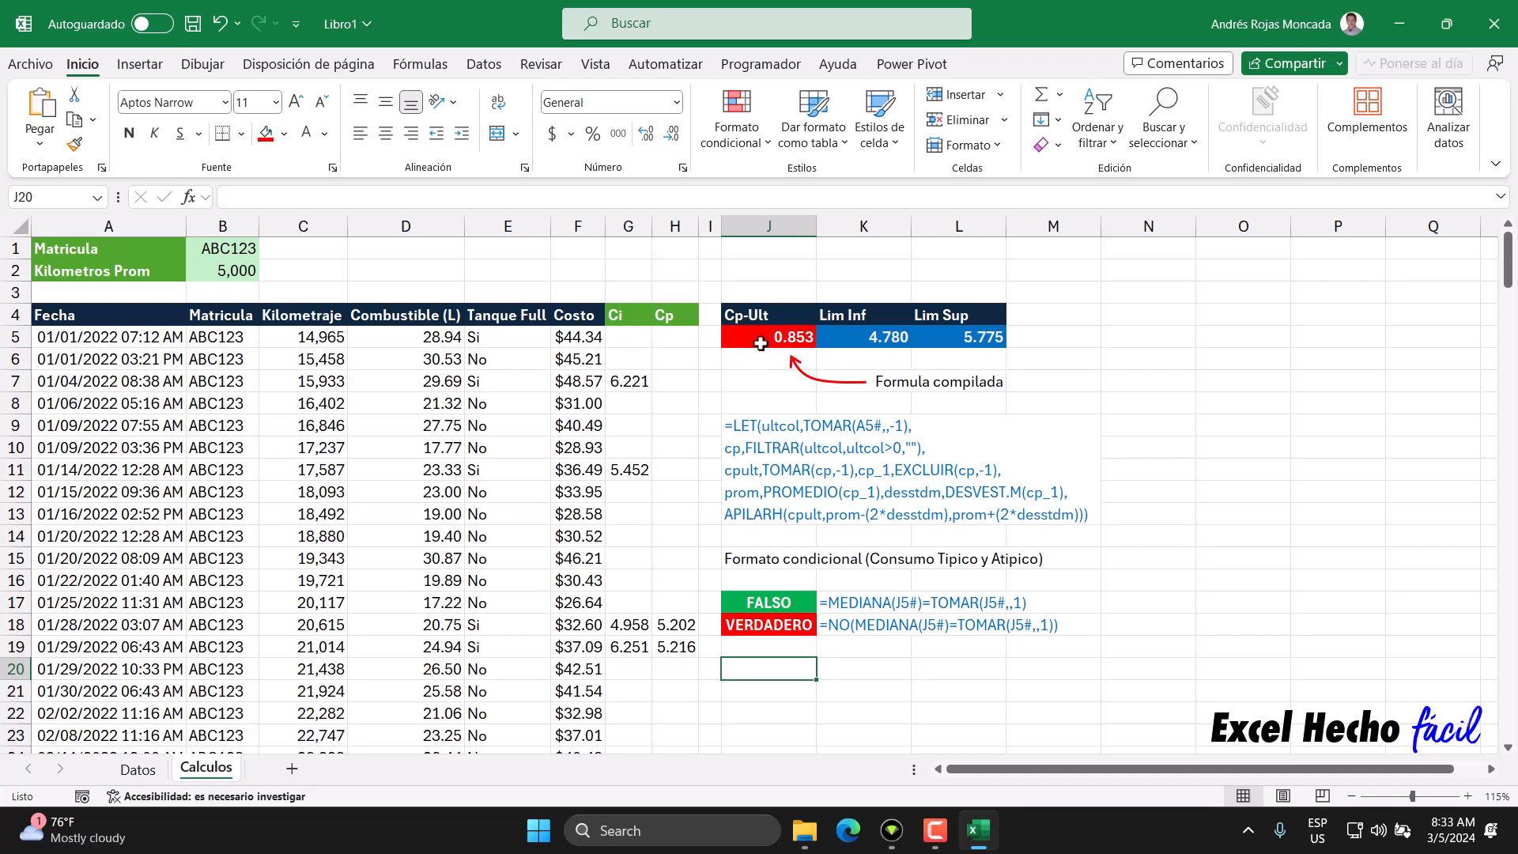
{"action": "left_click", "coordinate": [667, 336]}
{"action": "key", "text": "ctrl+Down"}
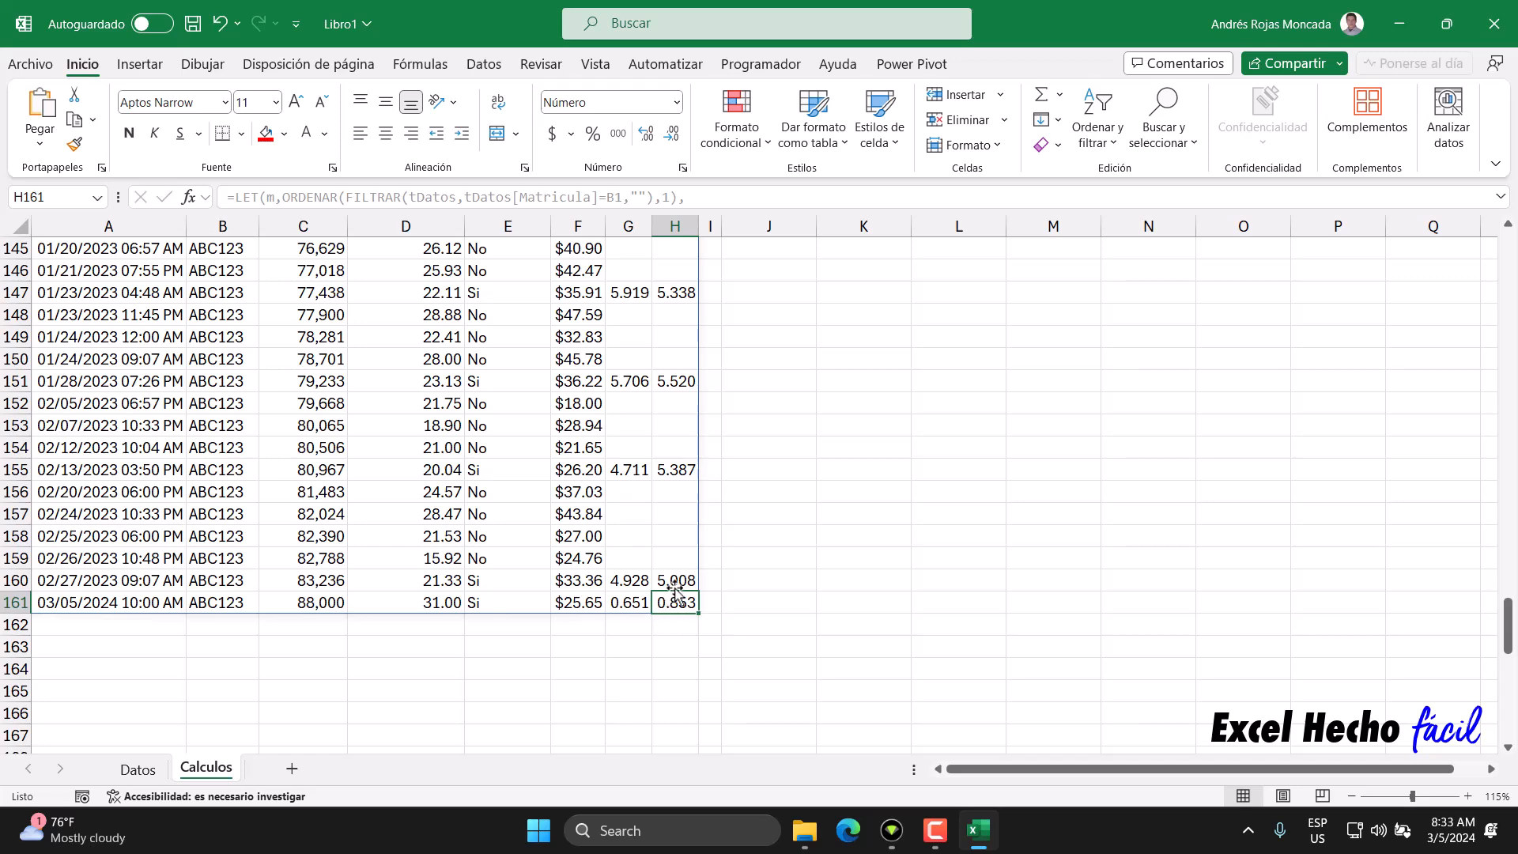
Set the Combustible (L) in row 338 of Datos to 10 and check the last Cp in Calculos.
{"action": "left_click", "coordinate": [138, 770]}
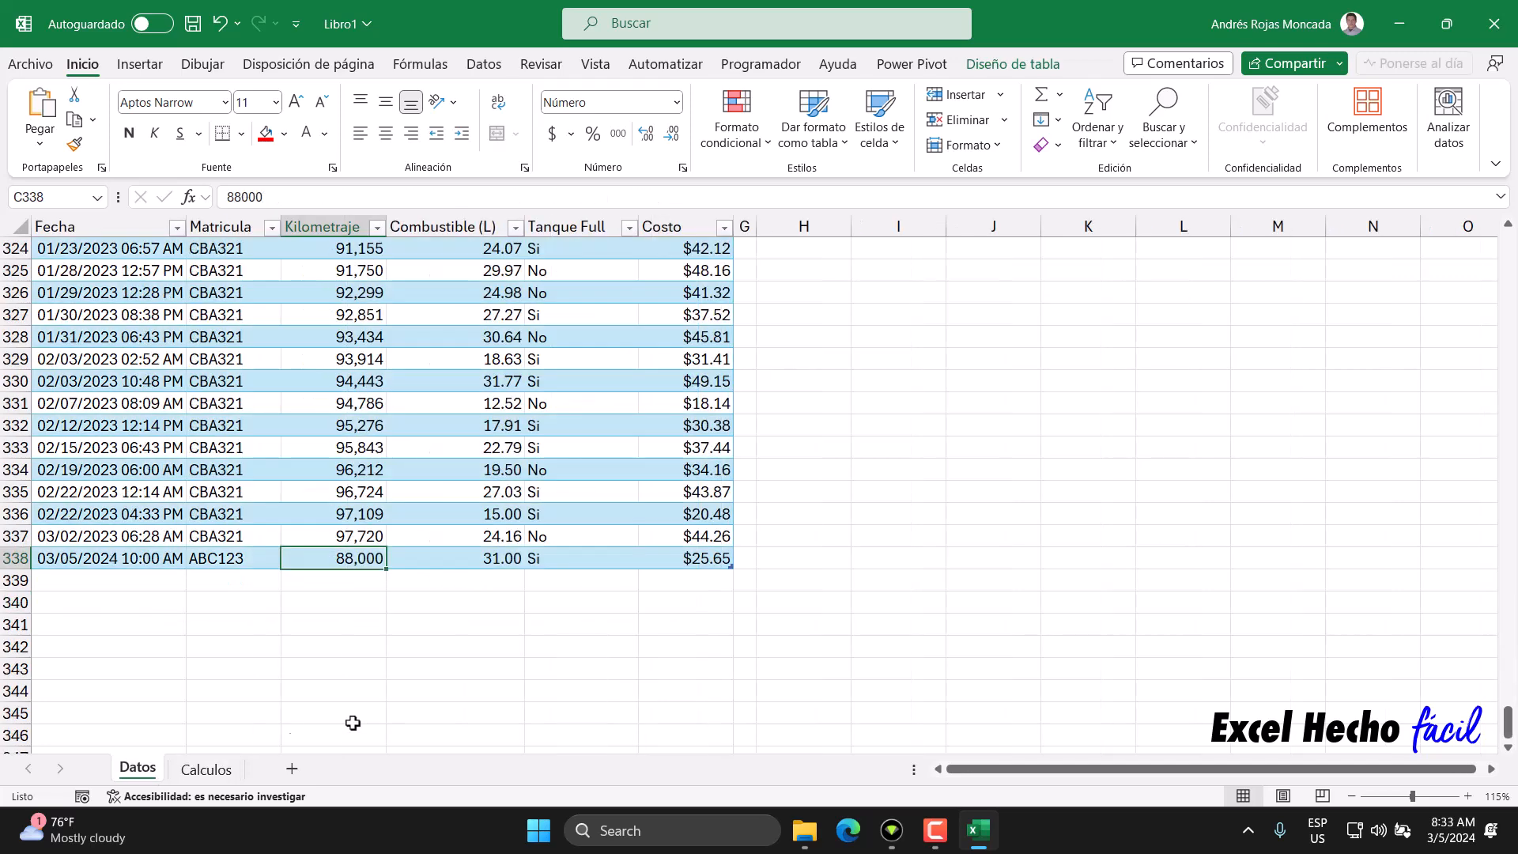
{"action": "left_click", "coordinate": [458, 563]}
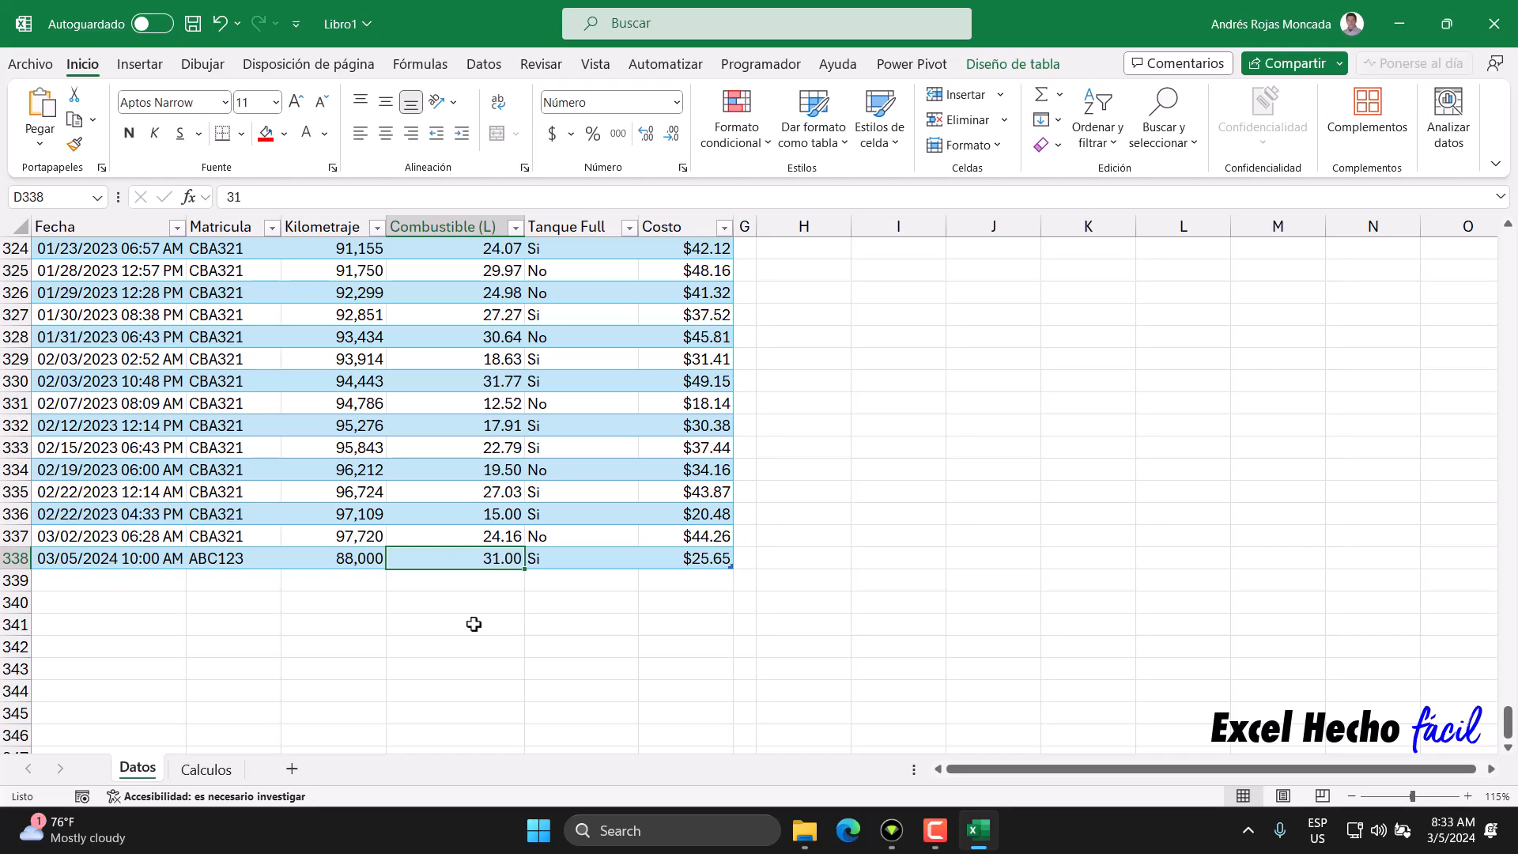
{"action": "type", "text": "10"}
{"action": "key", "text": "Return"}
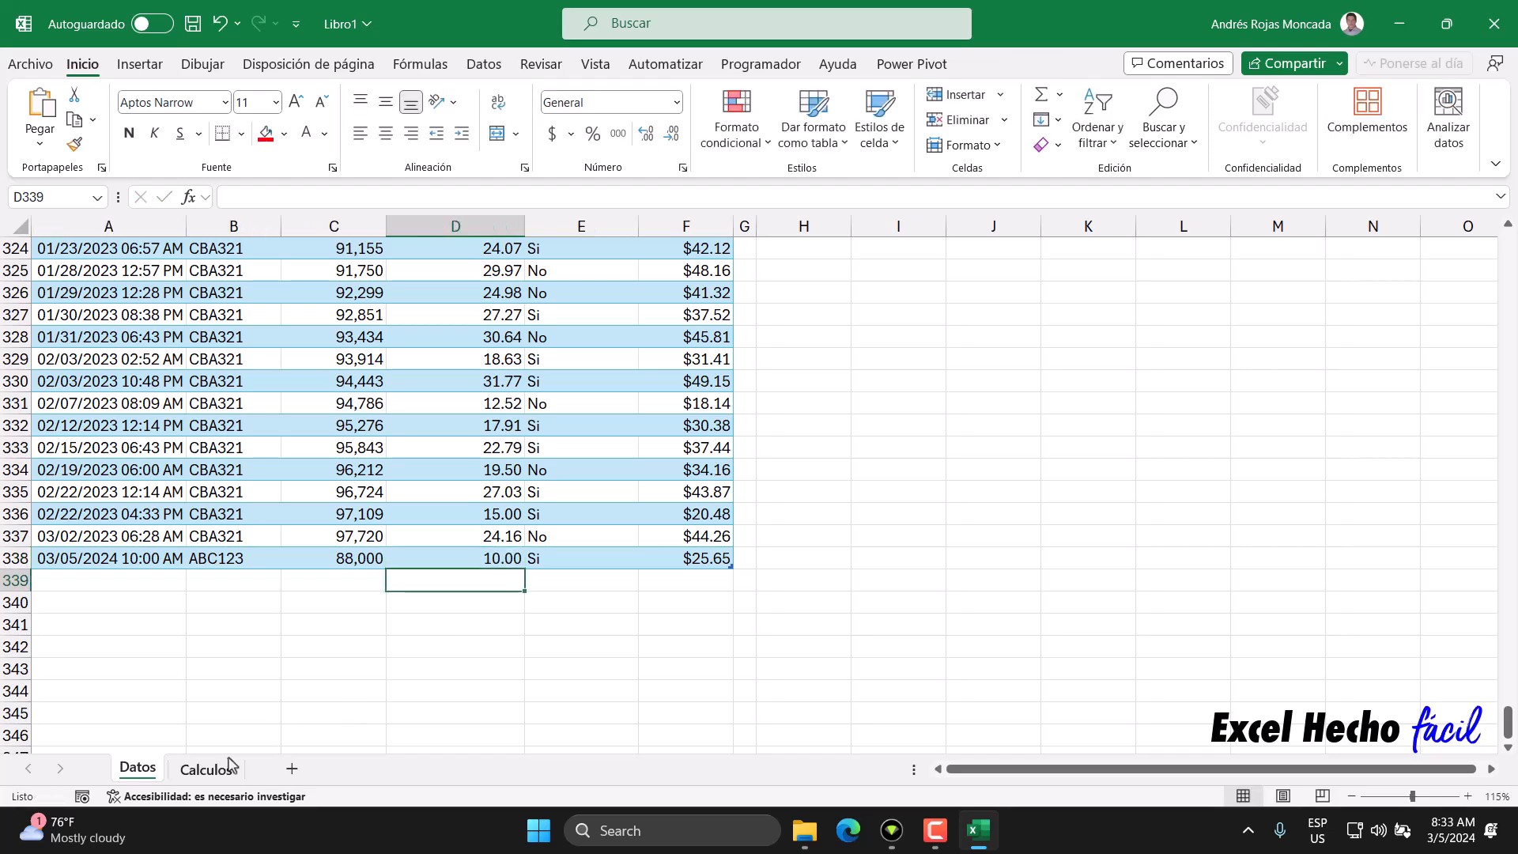
{"action": "left_click", "coordinate": [208, 769]}
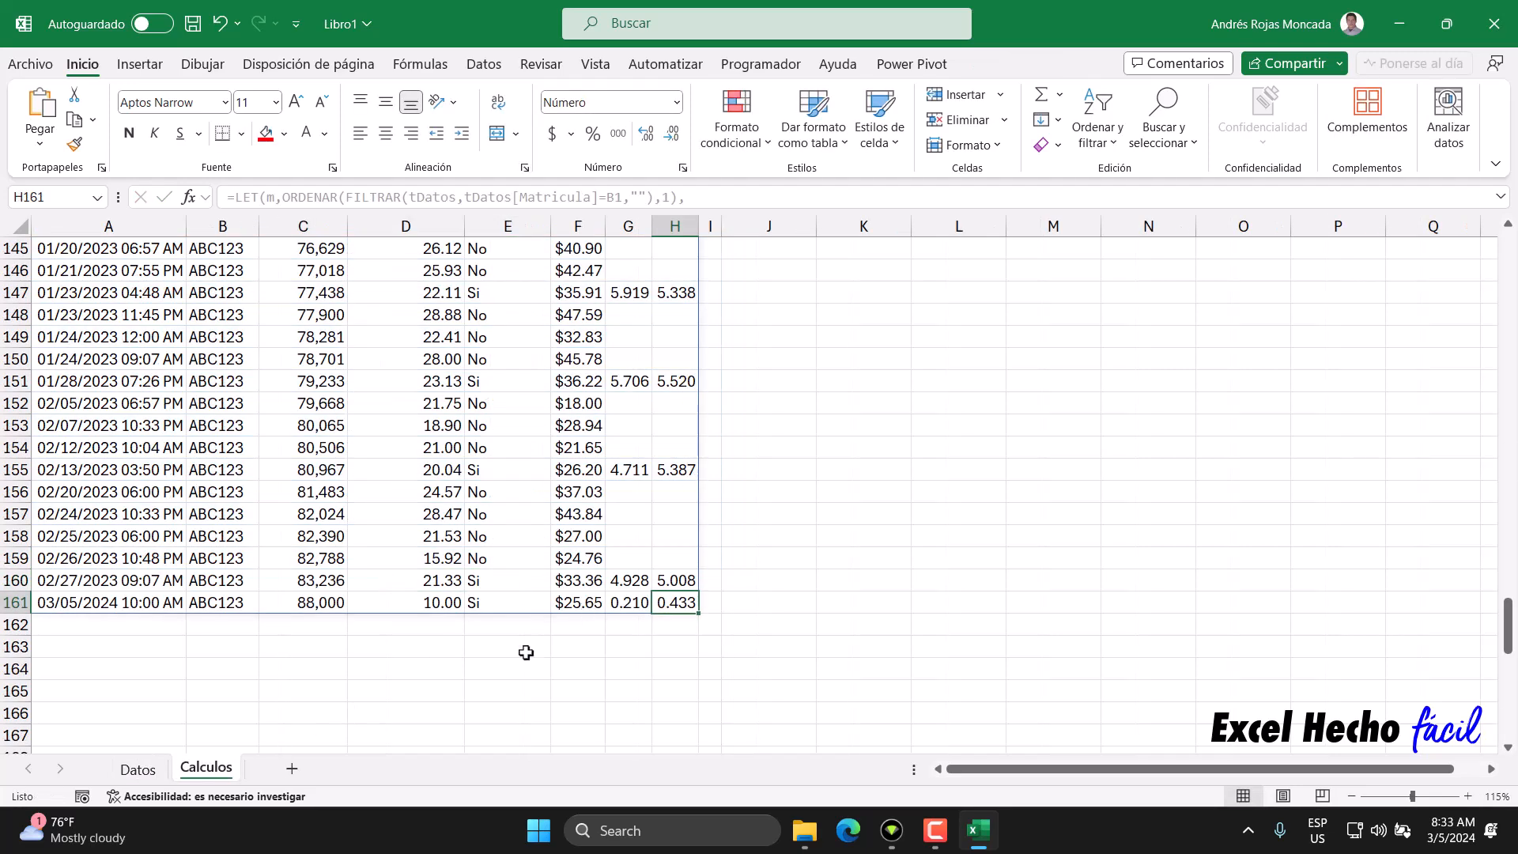
Set the Combustible (L) in row 338 of Datos to 130 and check the last Cp in Calculos.
{"action": "left_click", "coordinate": [137, 769]}
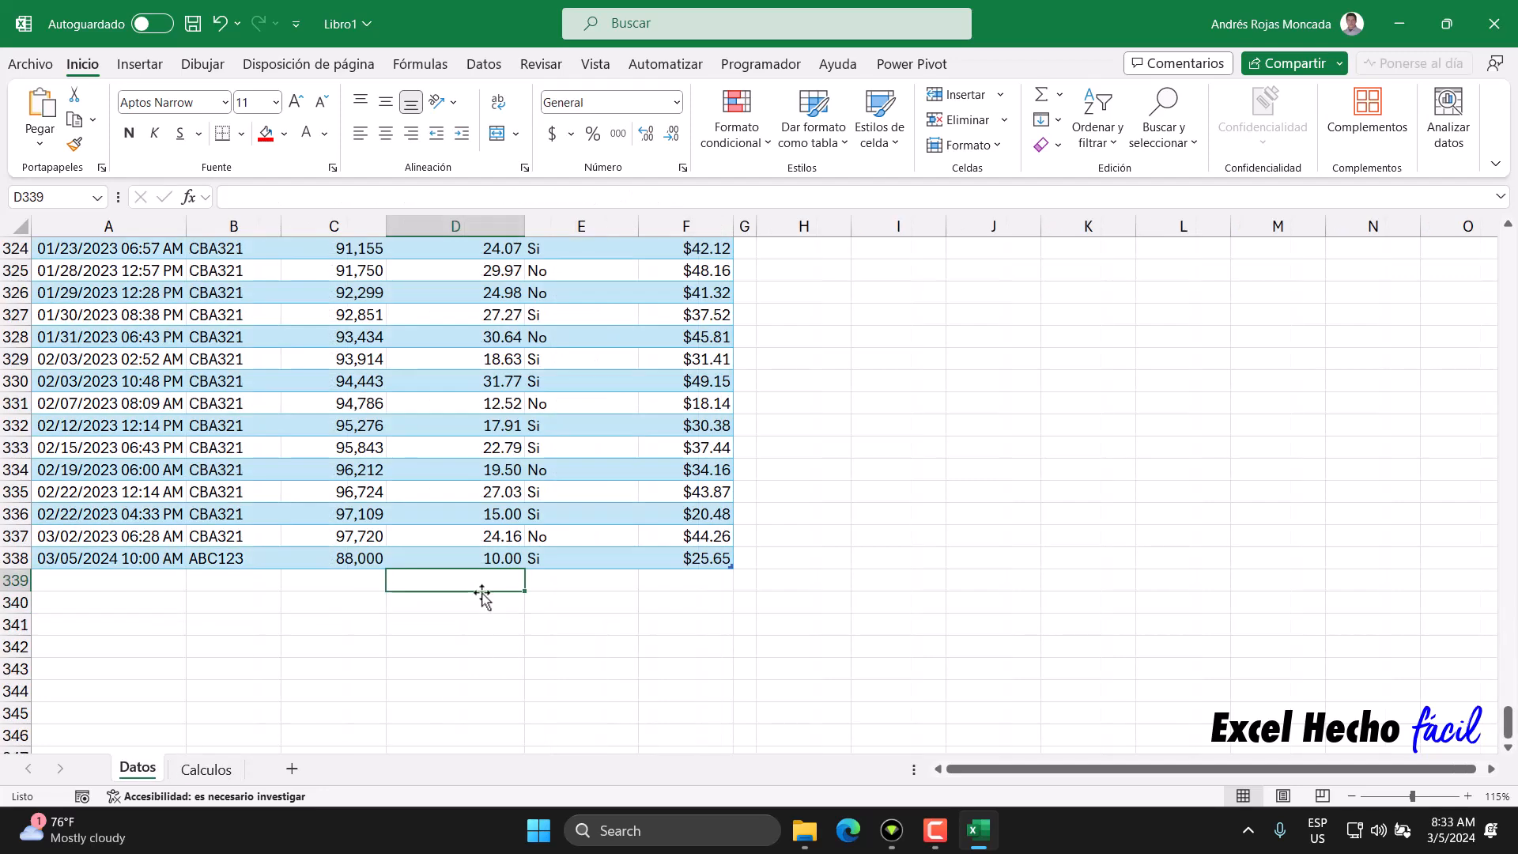
{"action": "left_click", "coordinate": [472, 563]}
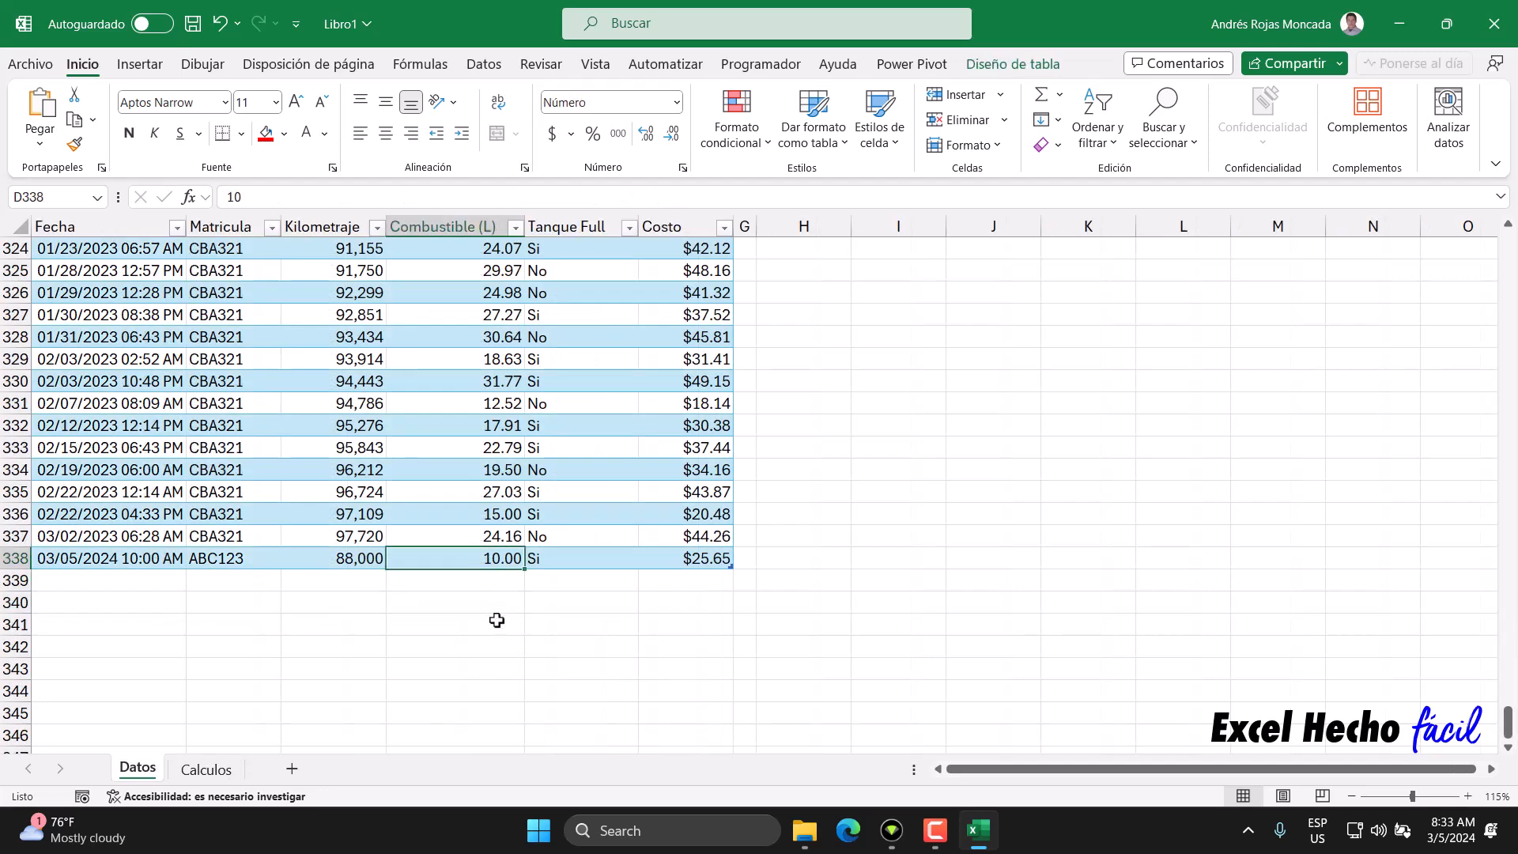
{"action": "type", "text": "130"}
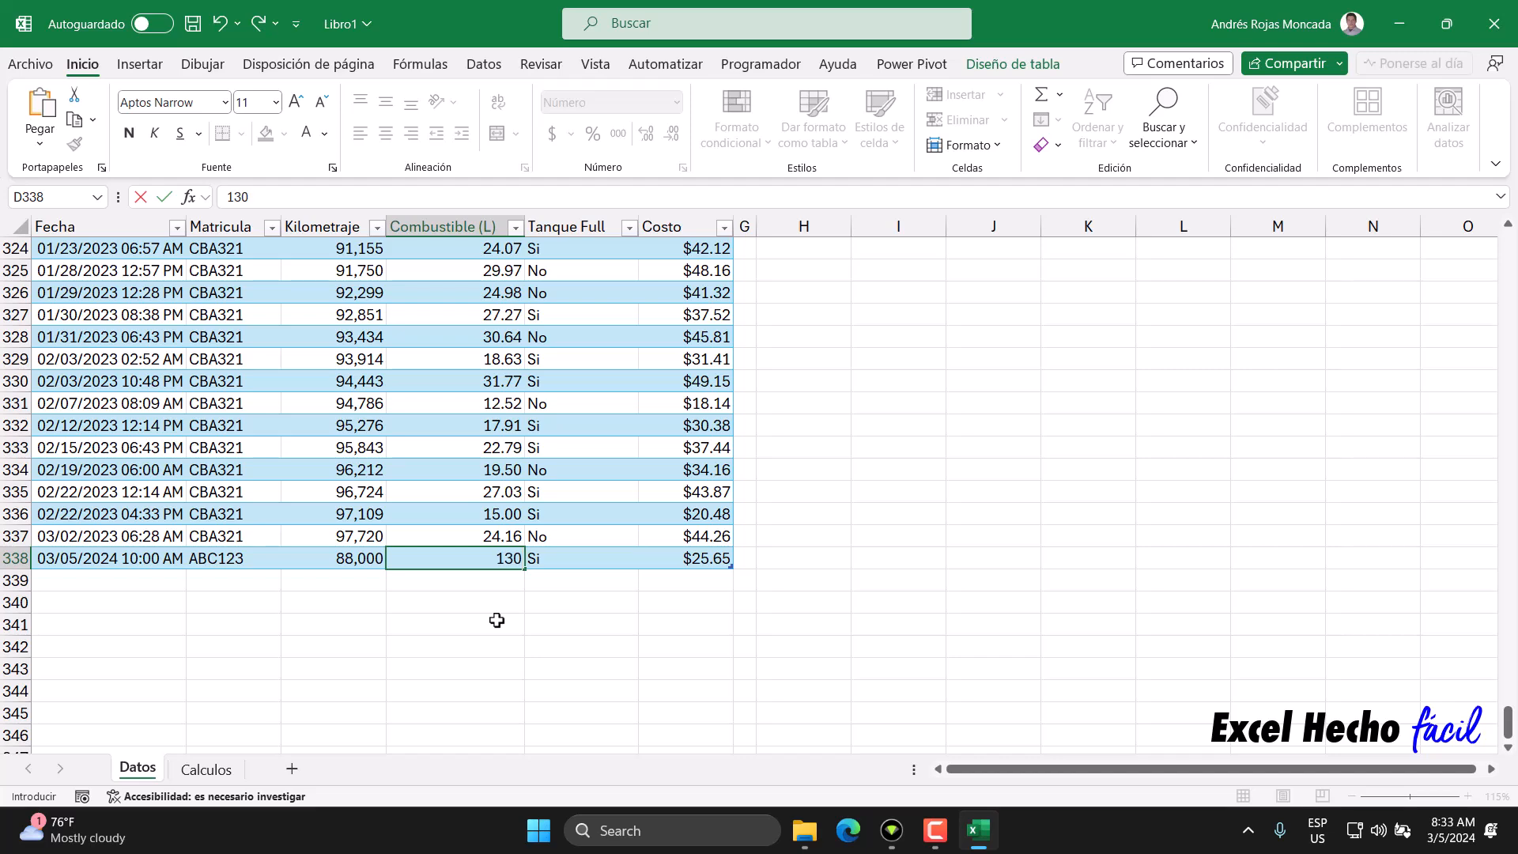
{"action": "key", "text": "Return"}
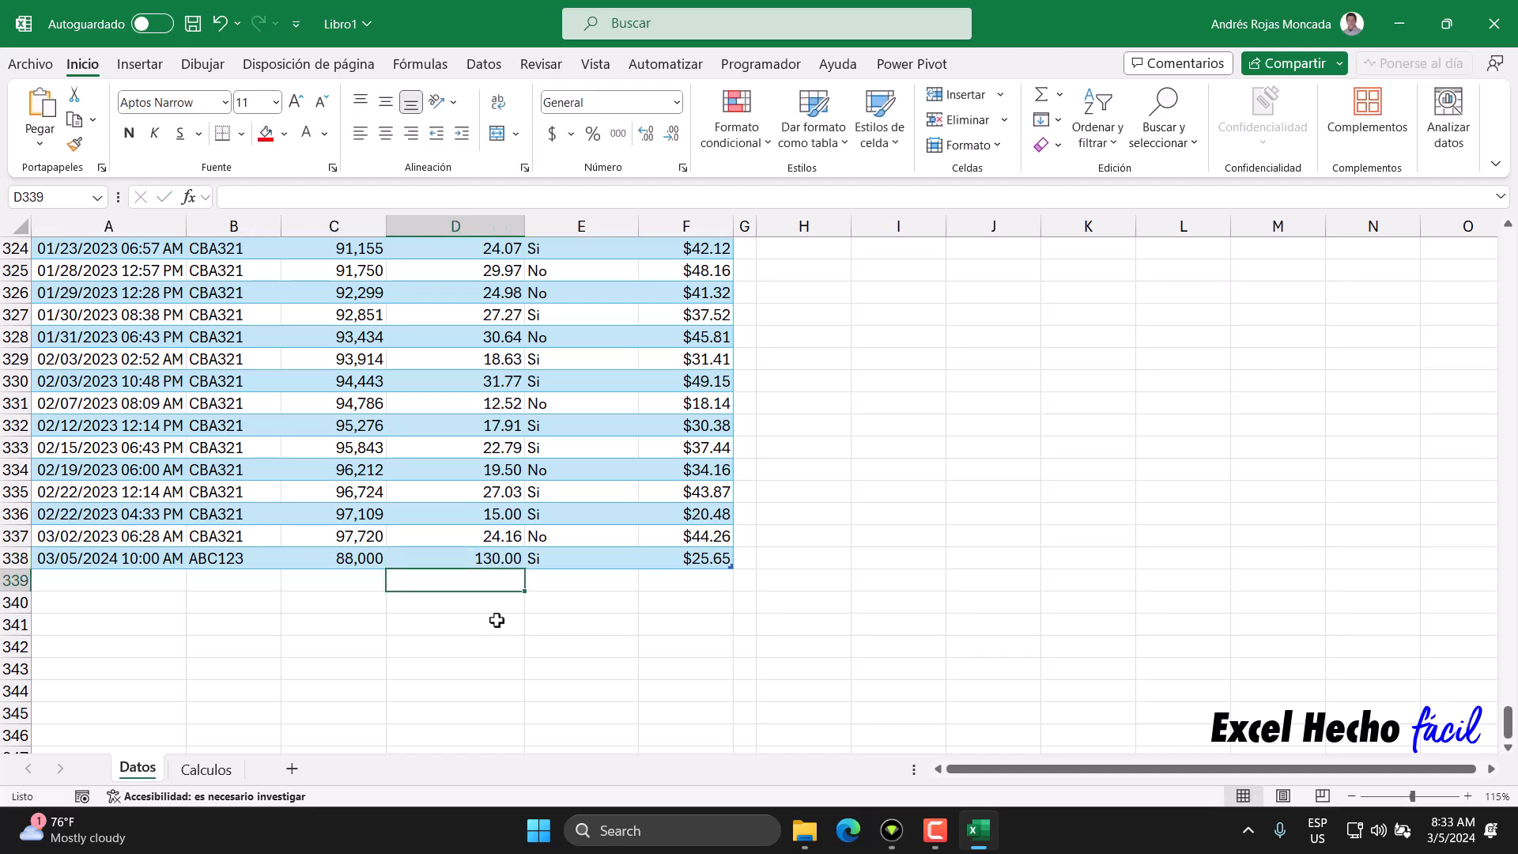
{"action": "left_click", "coordinate": [205, 770]}
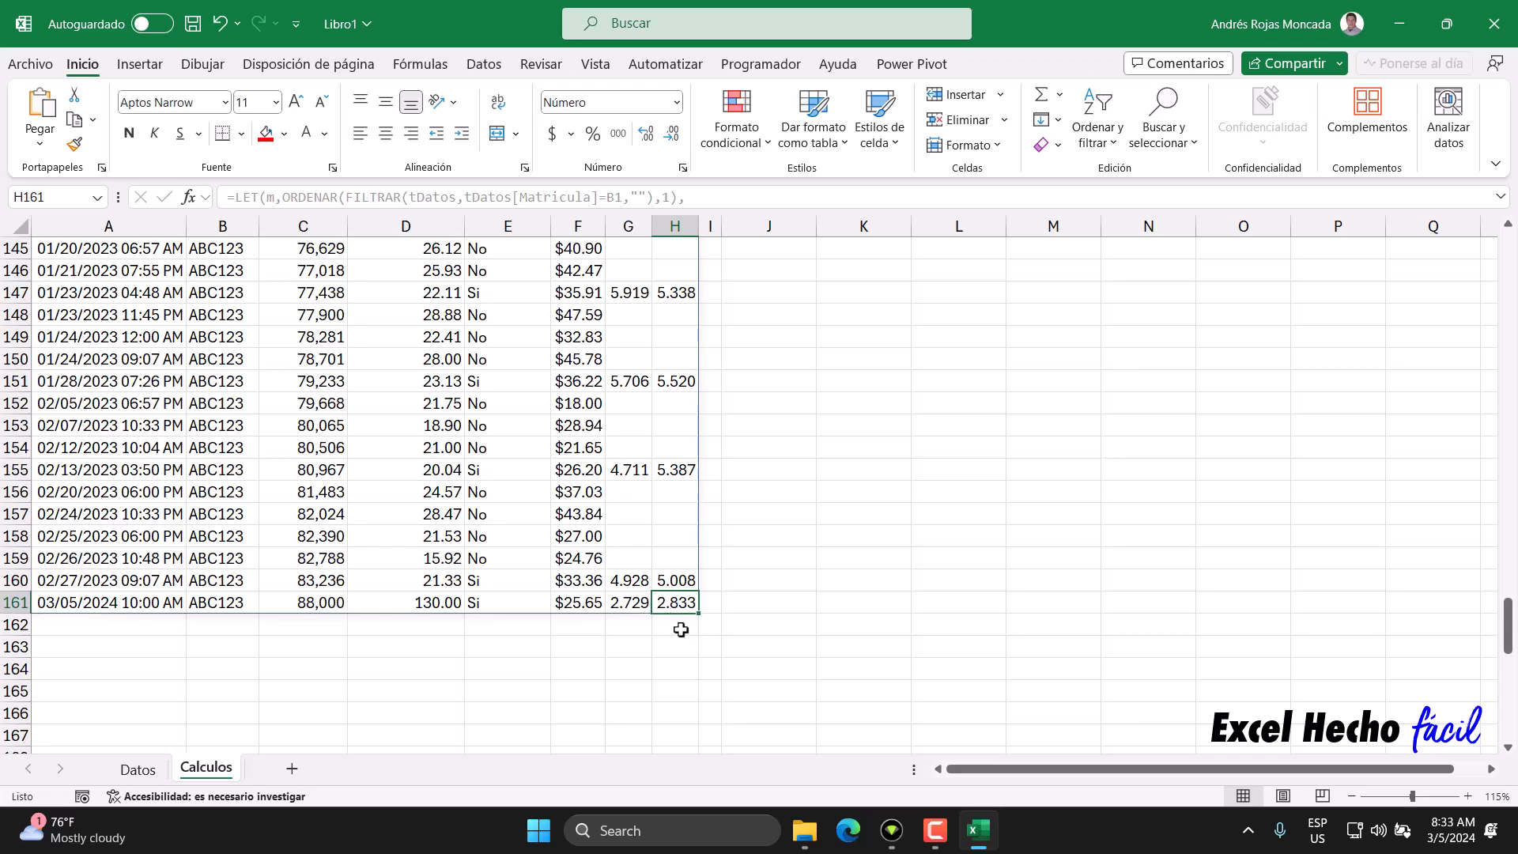
{"action": "key", "text": "Left"}
{"action": "key", "text": "Left"}
{"action": "key", "text": "Left"}
{"action": "key", "text": "Left"}
{"action": "key", "text": "Left"}
{"action": "key", "text": "Right"}
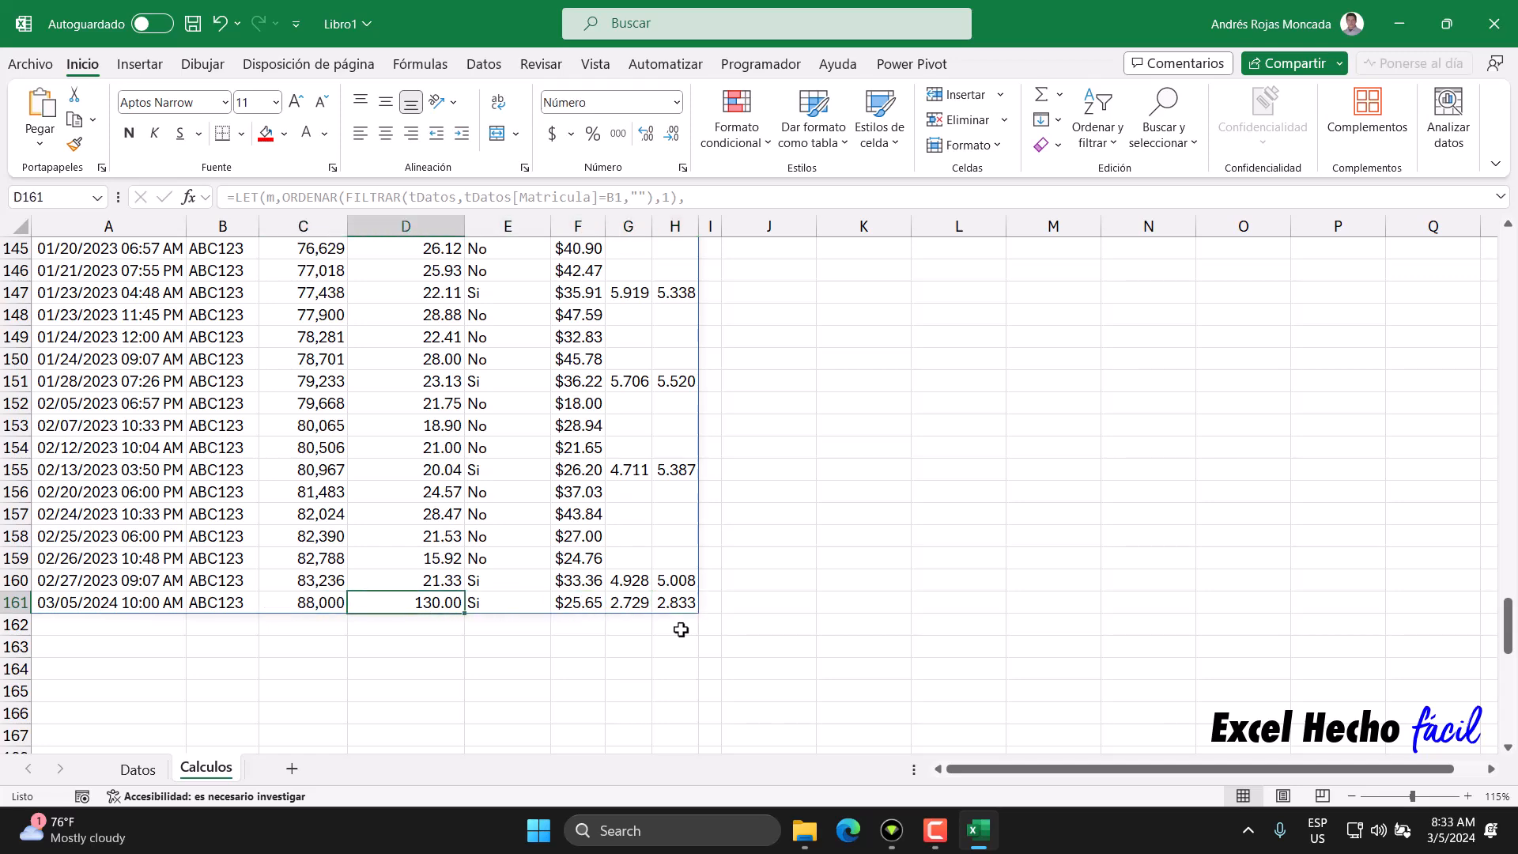
{"action": "type", "text": "350"}
{"action": "key", "text": "Return"}
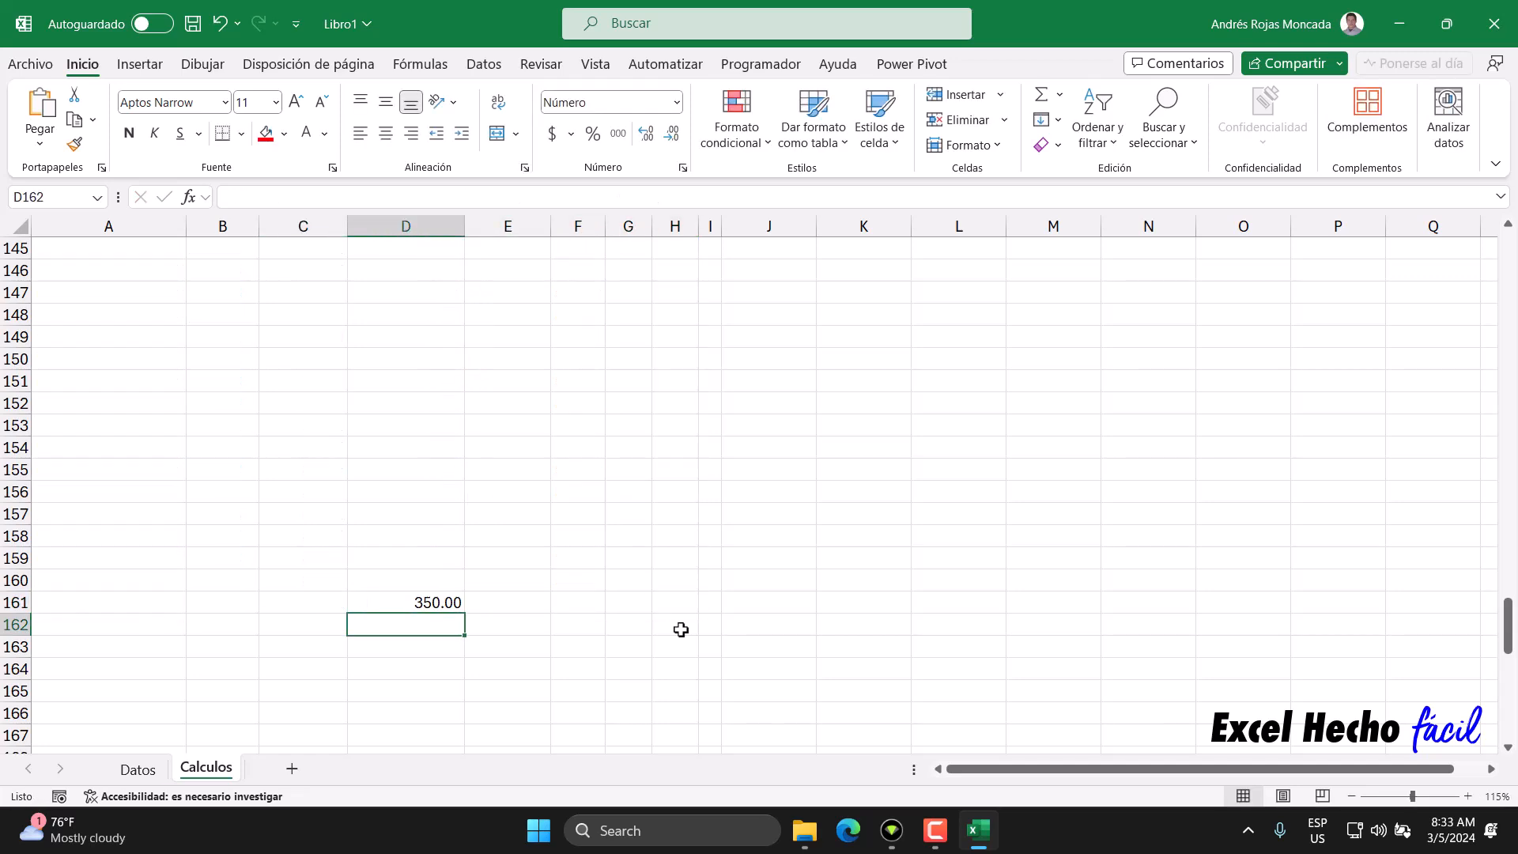
{"action": "key", "text": "ctrl+z"}
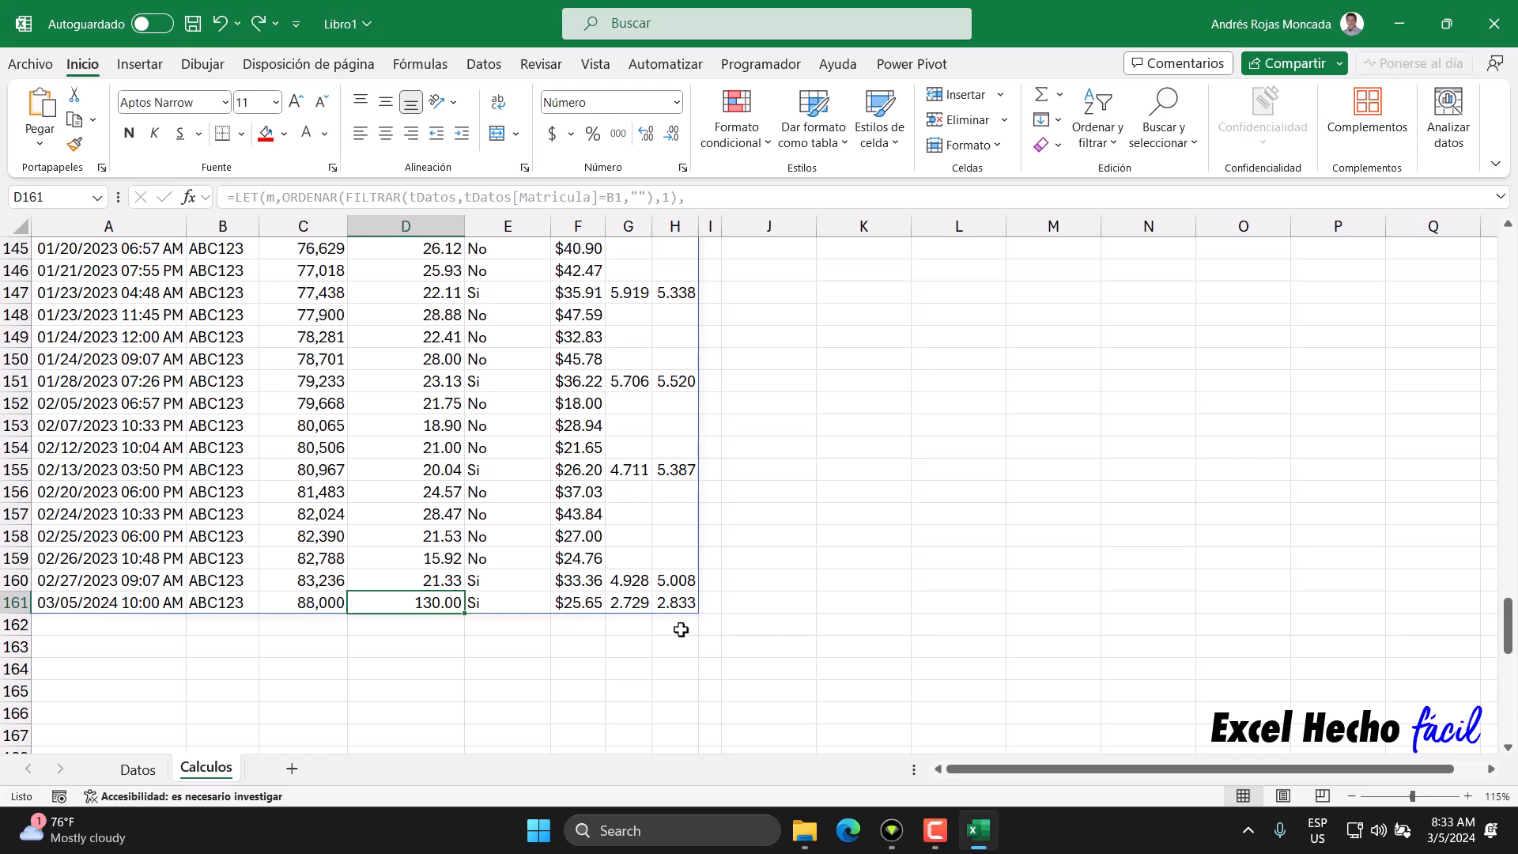
Set the Combustible (L) of the ABC123 record in row 338 of the Datos sheet to 350.
{"action": "left_click", "coordinate": [141, 769]}
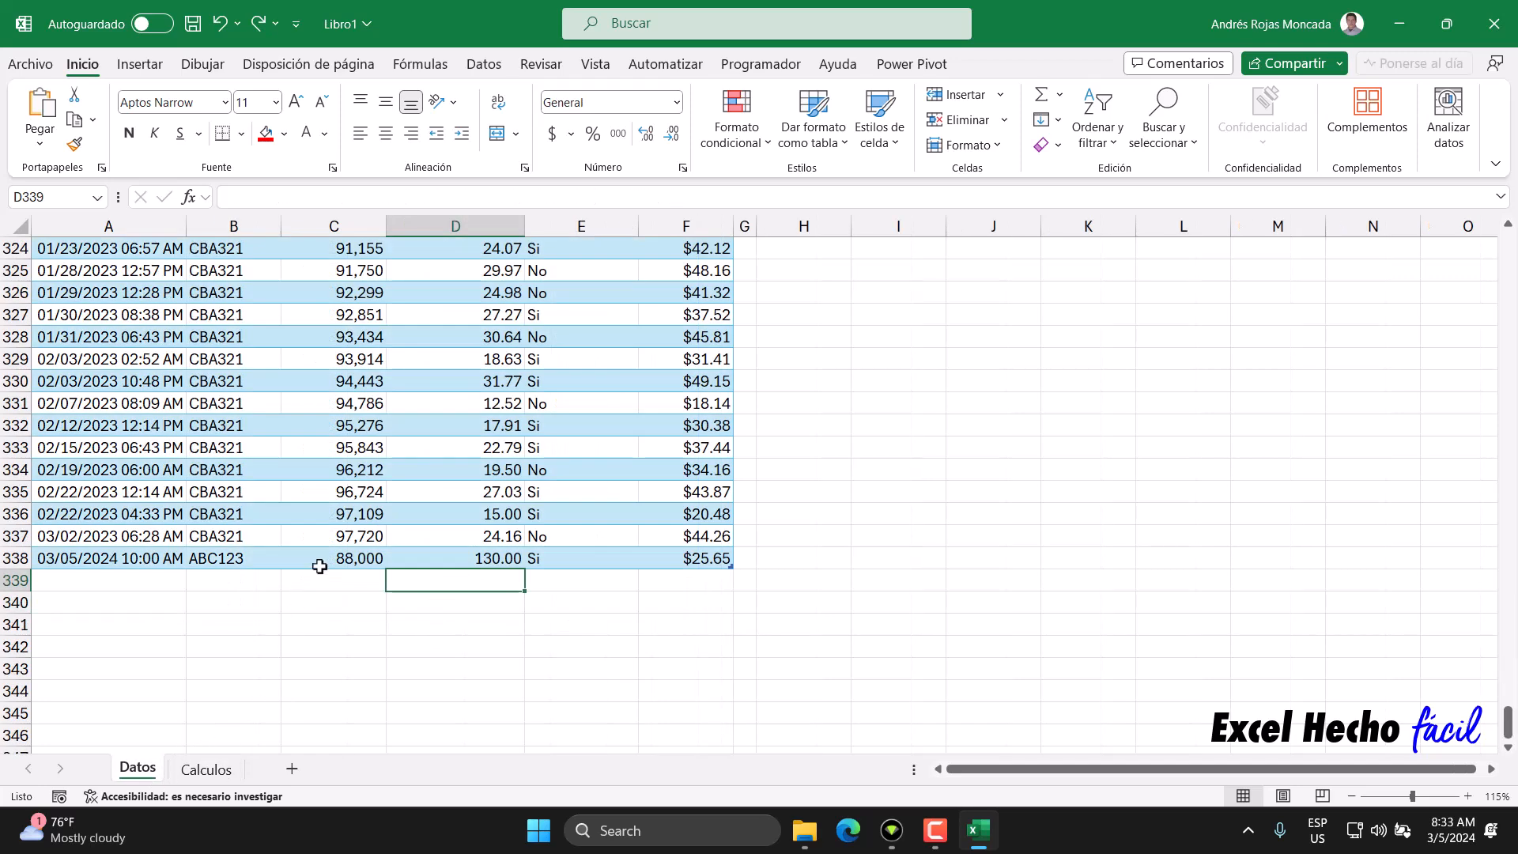
{"action": "left_click", "coordinate": [344, 560]}
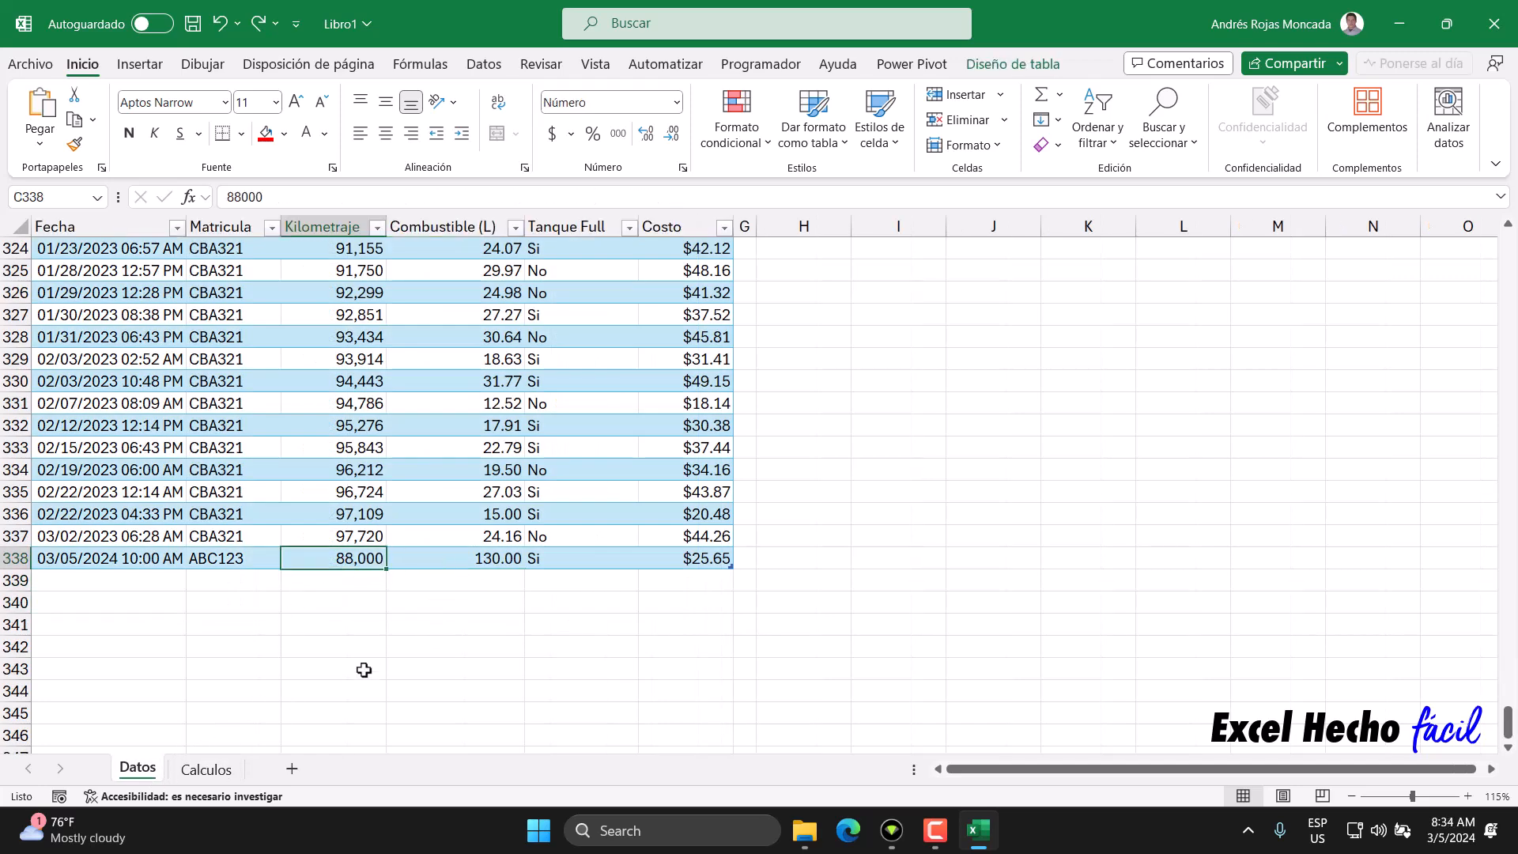
{"action": "key", "text": "Right"}
{"action": "type", "text": "350"}
{"action": "key", "text": "Return"}
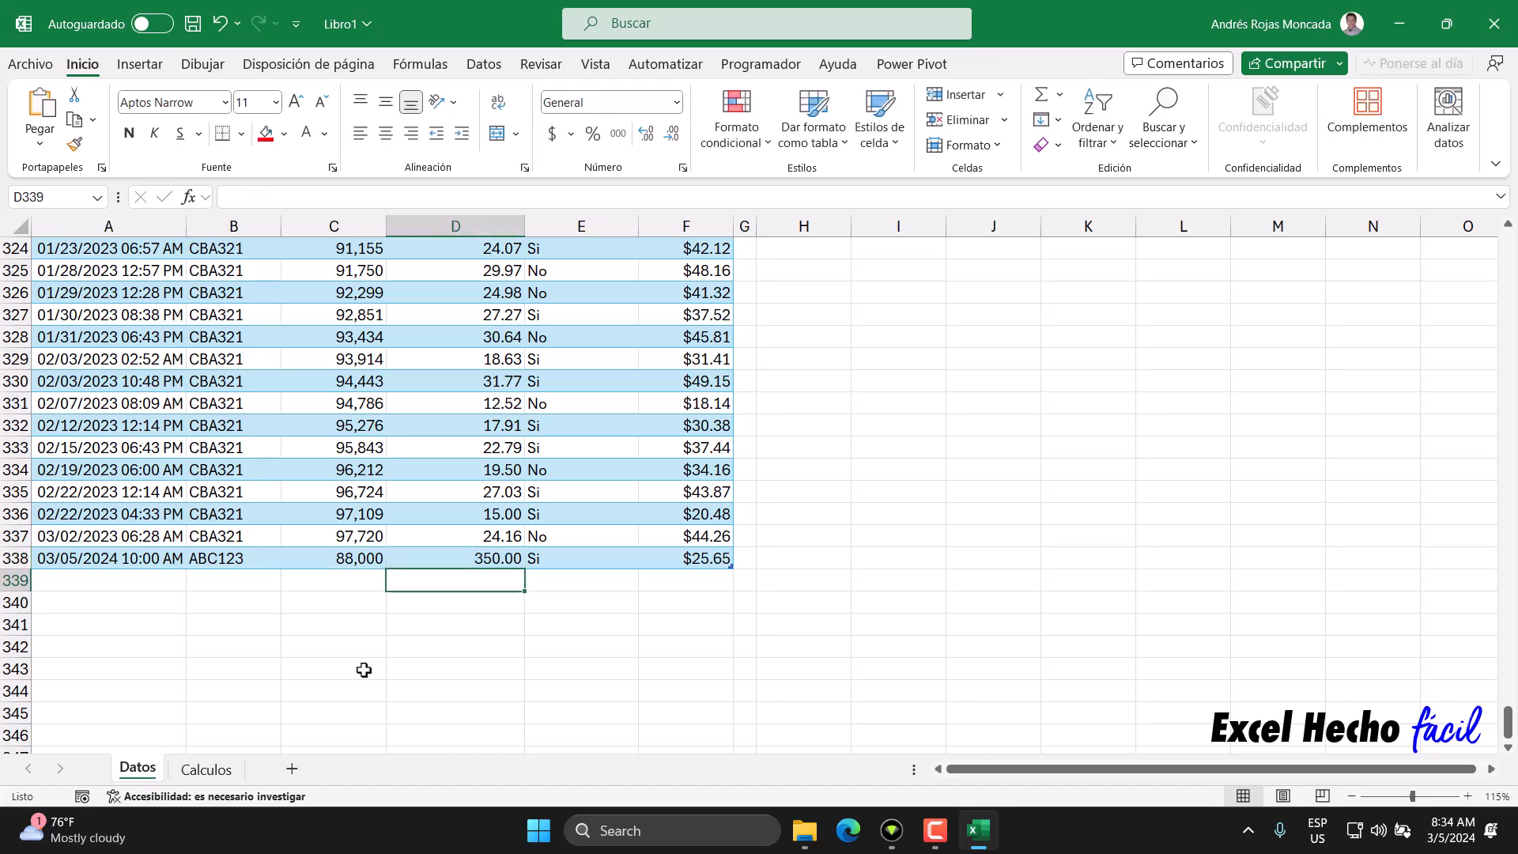
Check the last Cp in the Calculos sheet and the conditional format of the Cp-Ult value in J5.
{"action": "left_click", "coordinate": [206, 769]}
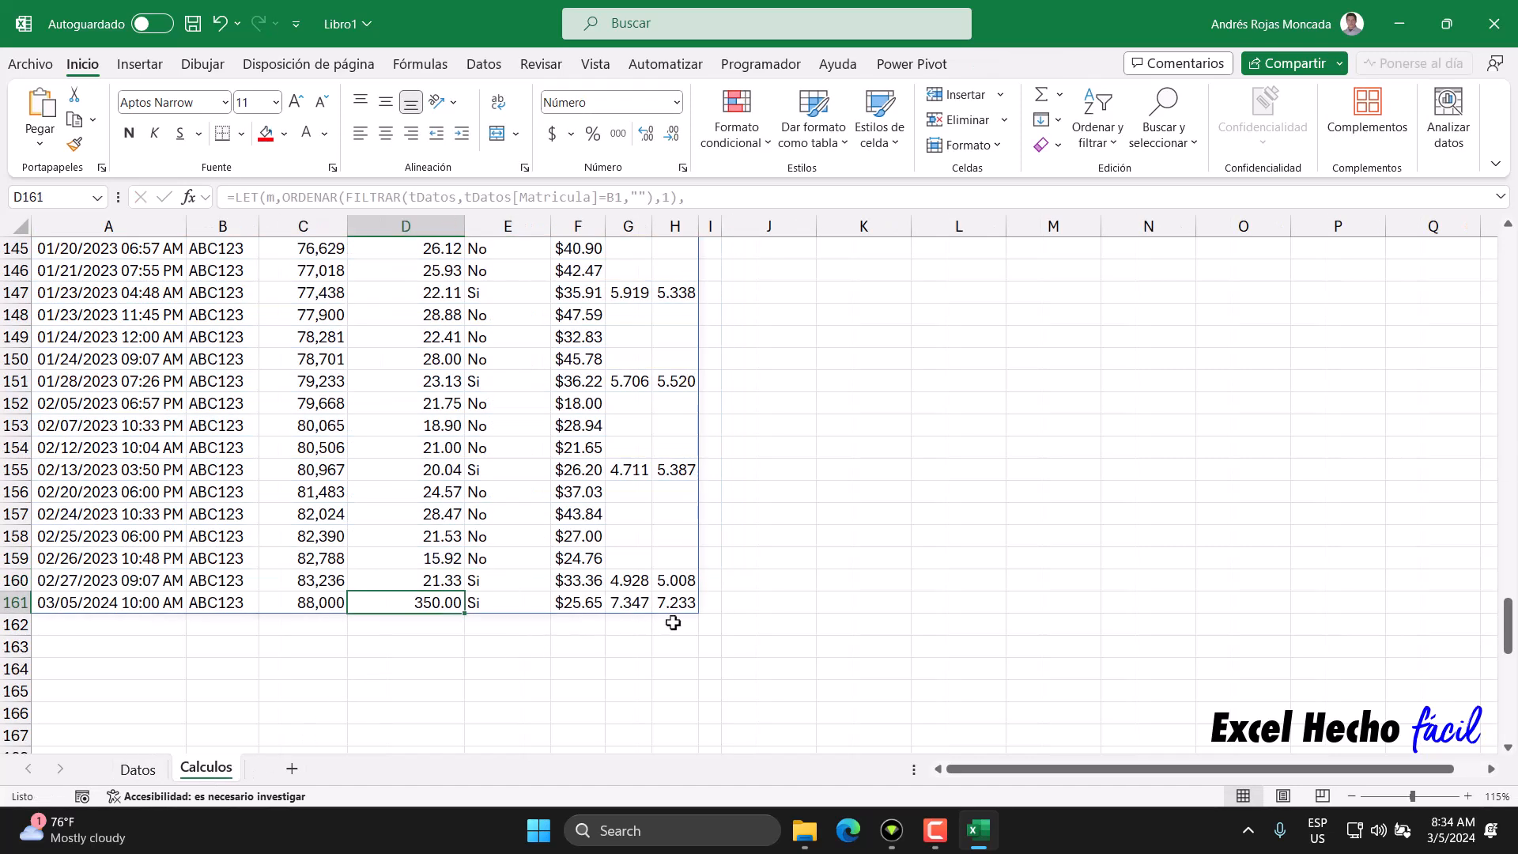
{"action": "left_click", "coordinate": [677, 604]}
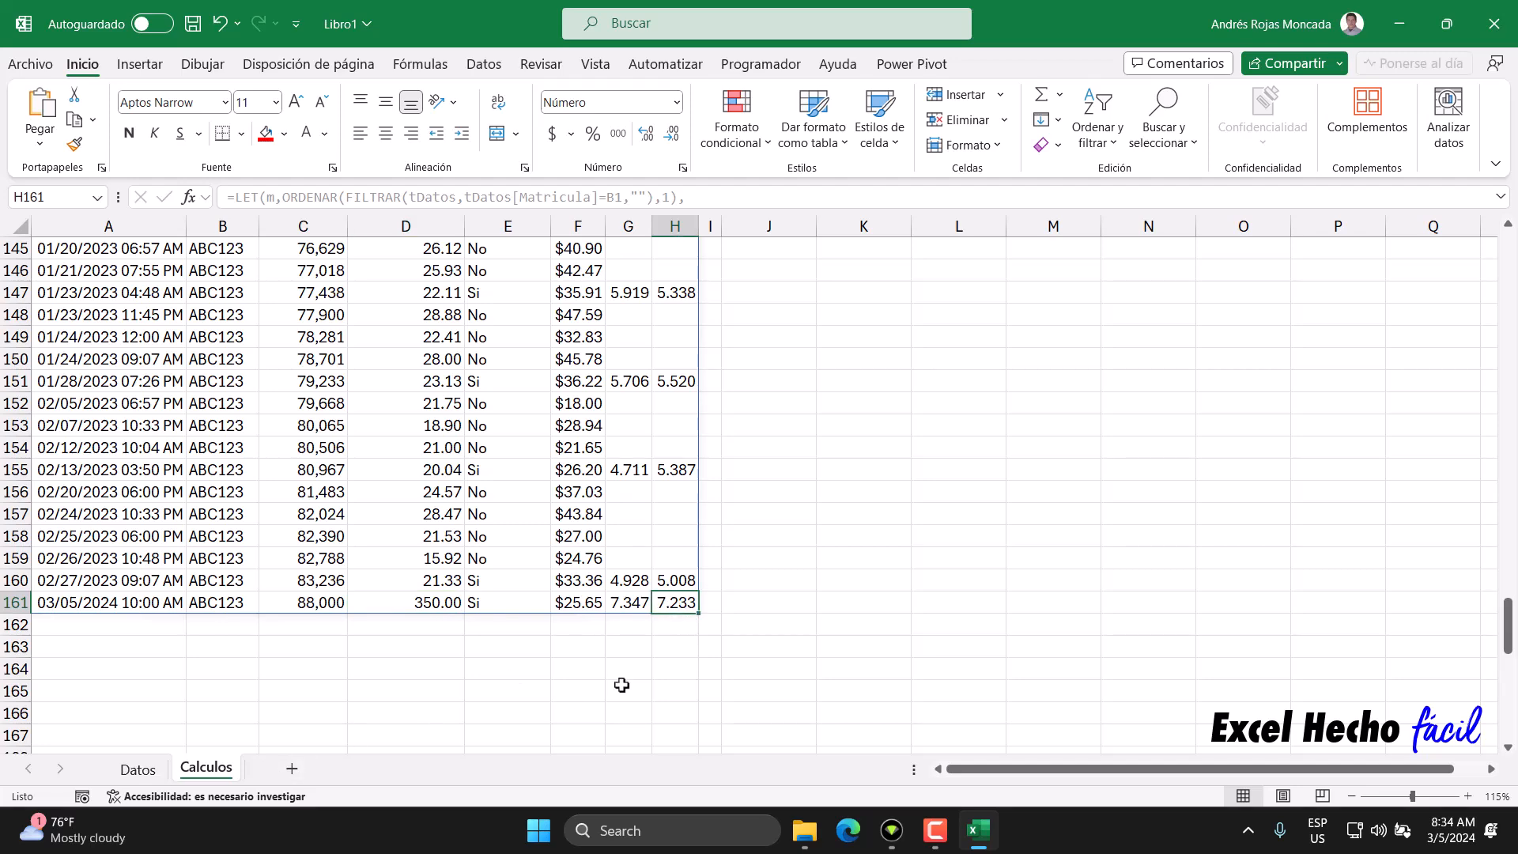
{"action": "key", "text": "Right"}
{"action": "key", "text": "ctrl+Up"}
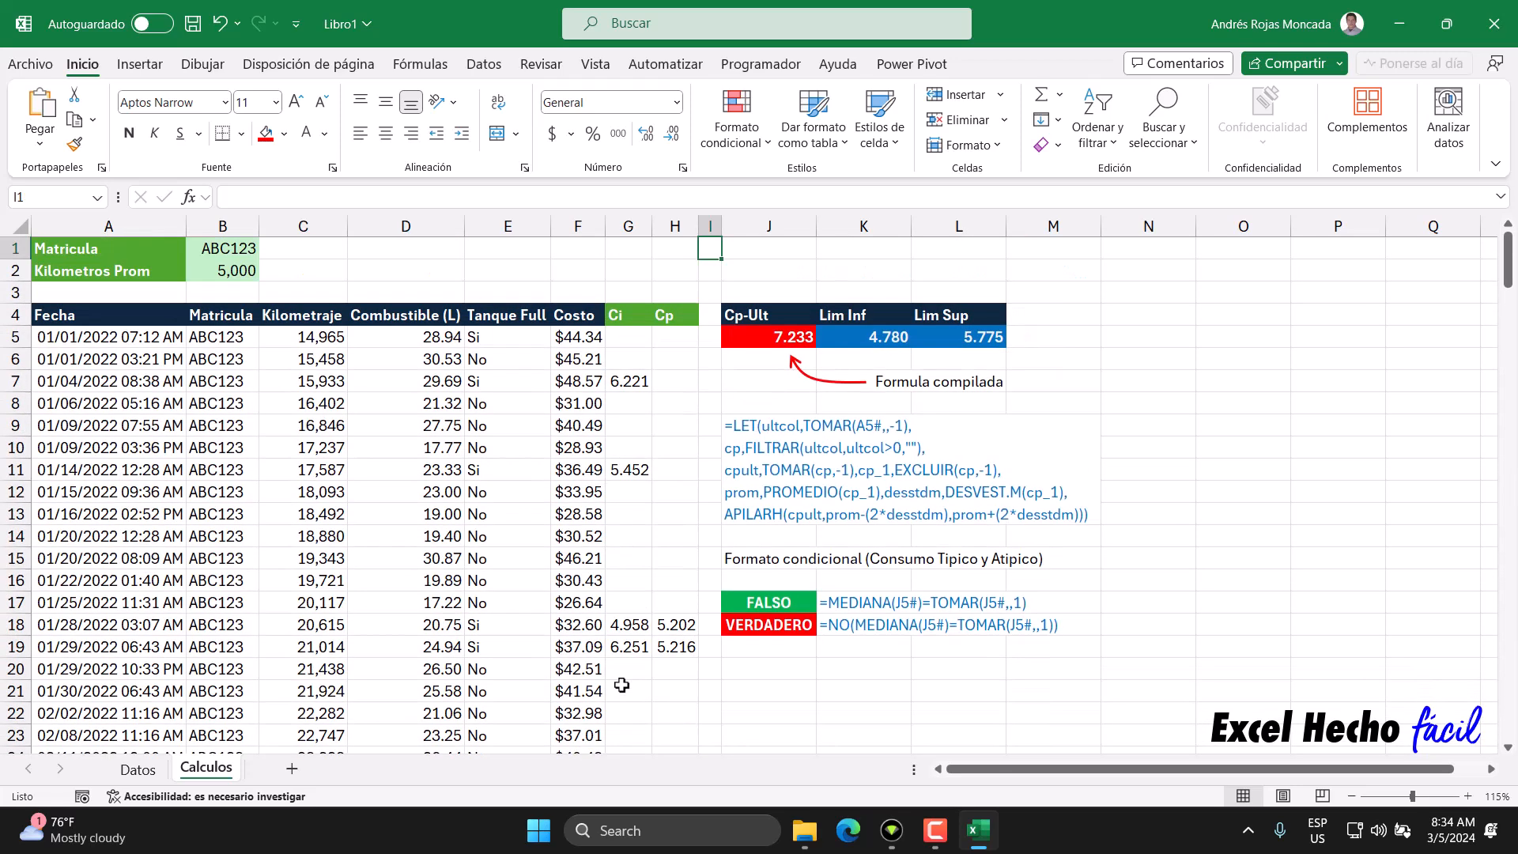
{"action": "left_click", "coordinate": [778, 336]}
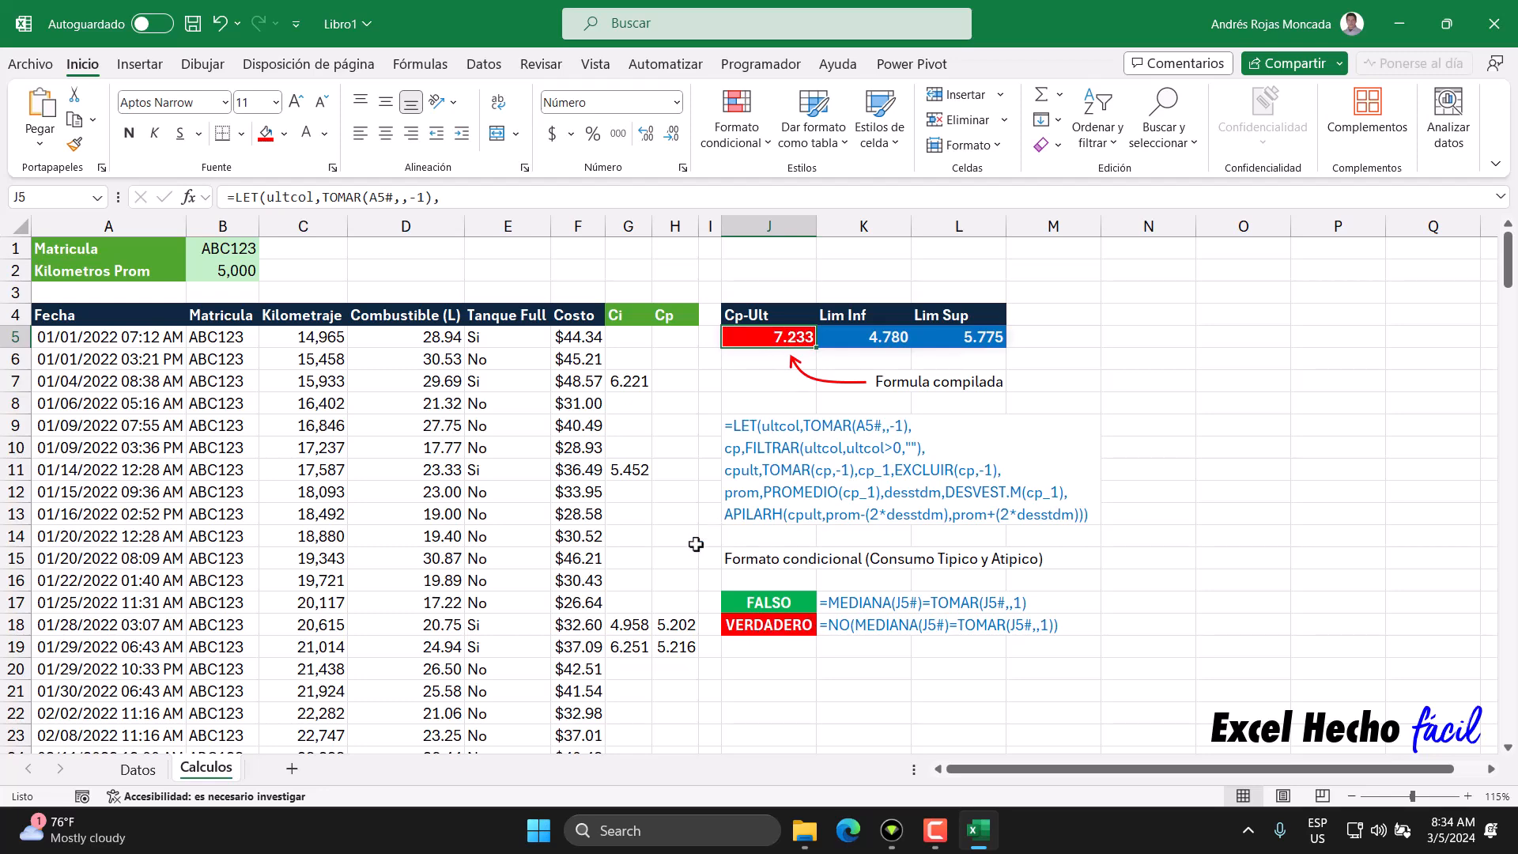
Set the Combustible (L) of the ABC123 record in row 338 of the Datos sheet to 250.
{"action": "left_click", "coordinate": [132, 779]}
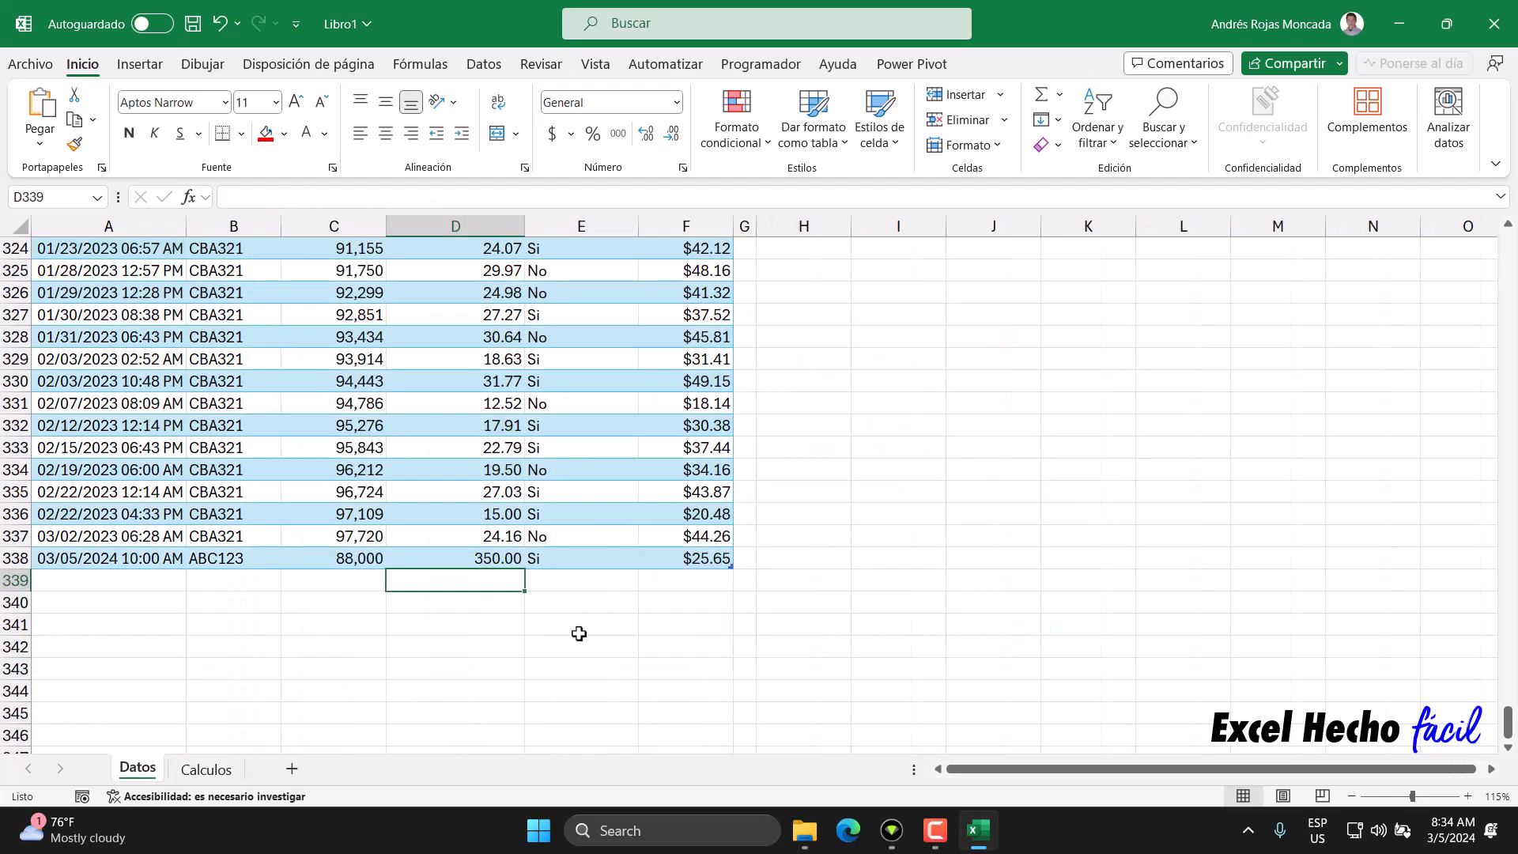
{"action": "left_click", "coordinate": [464, 558]}
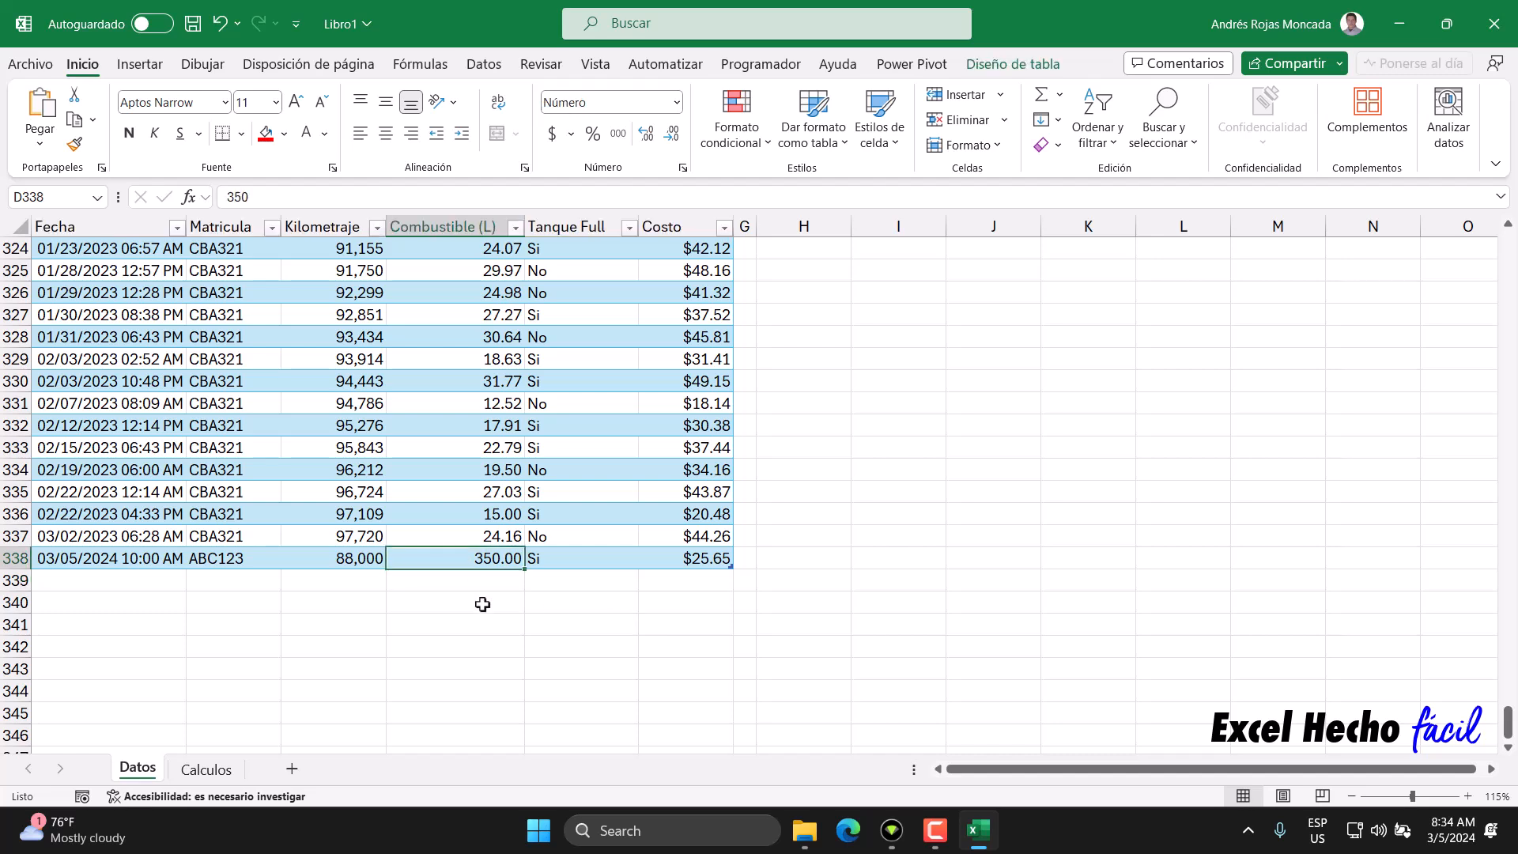
{"action": "type", "text": "250"}
{"action": "key", "text": "Return"}
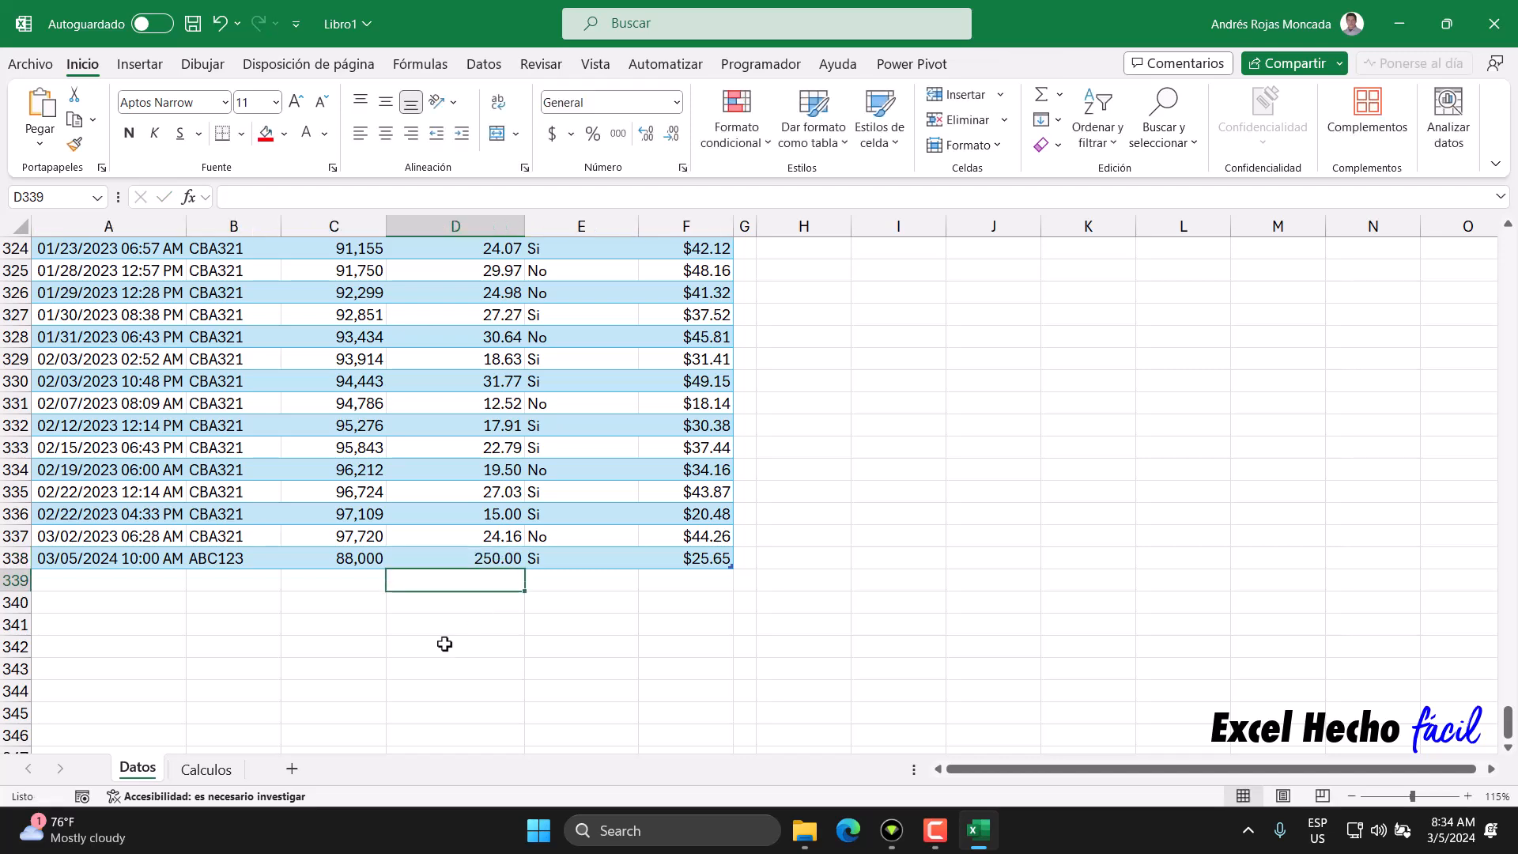
Review the Cp-Ult result in the Calculos sheet, its compiled LET formula in J9 and the Lim Inf and Lim Sup limits.
{"action": "left_click", "coordinate": [206, 770]}
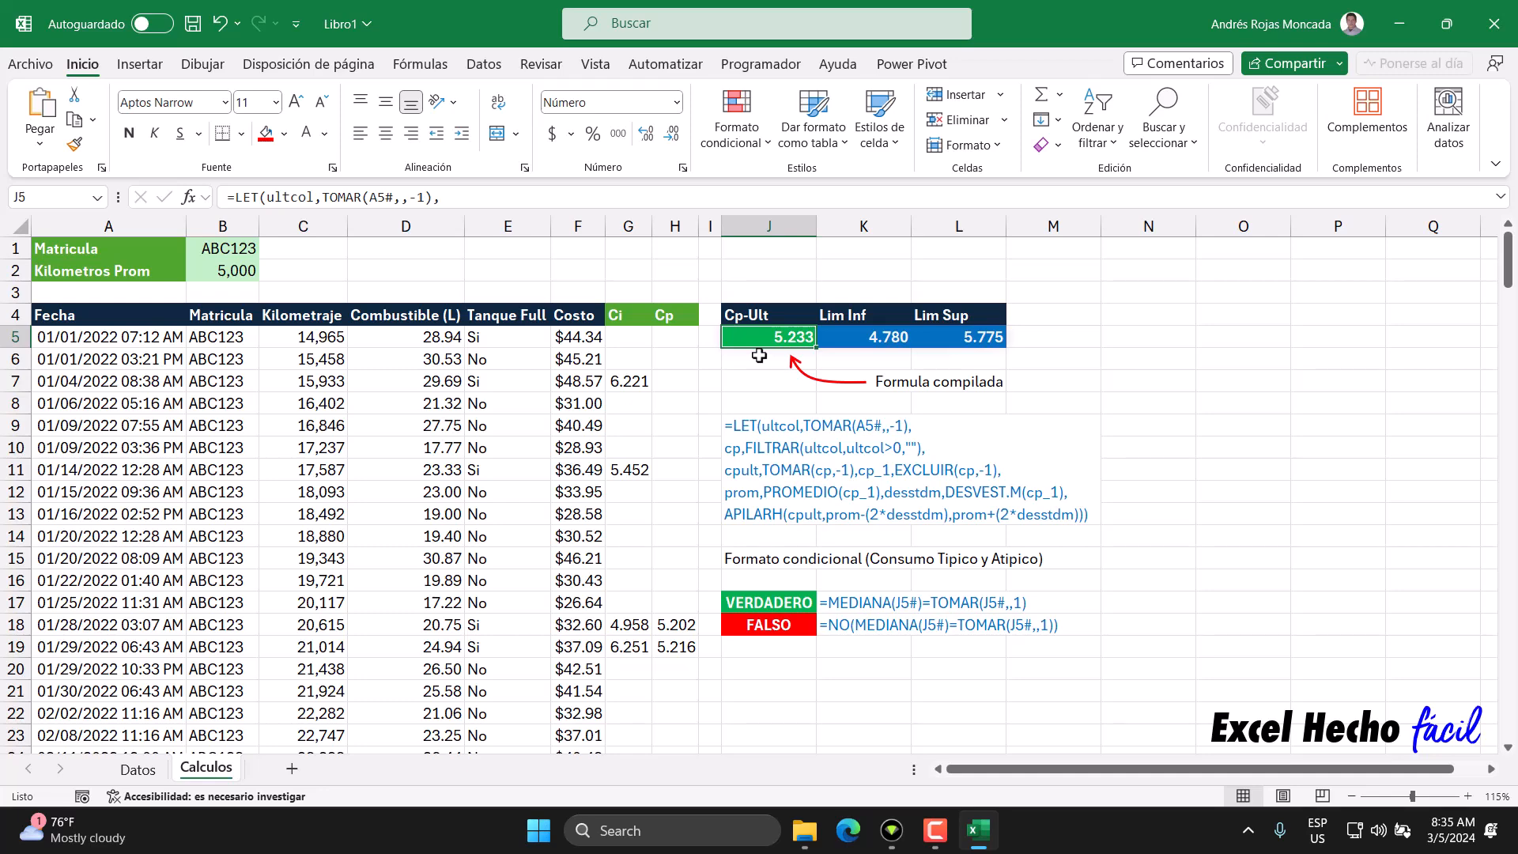
{"action": "left_click", "coordinate": [767, 446]}
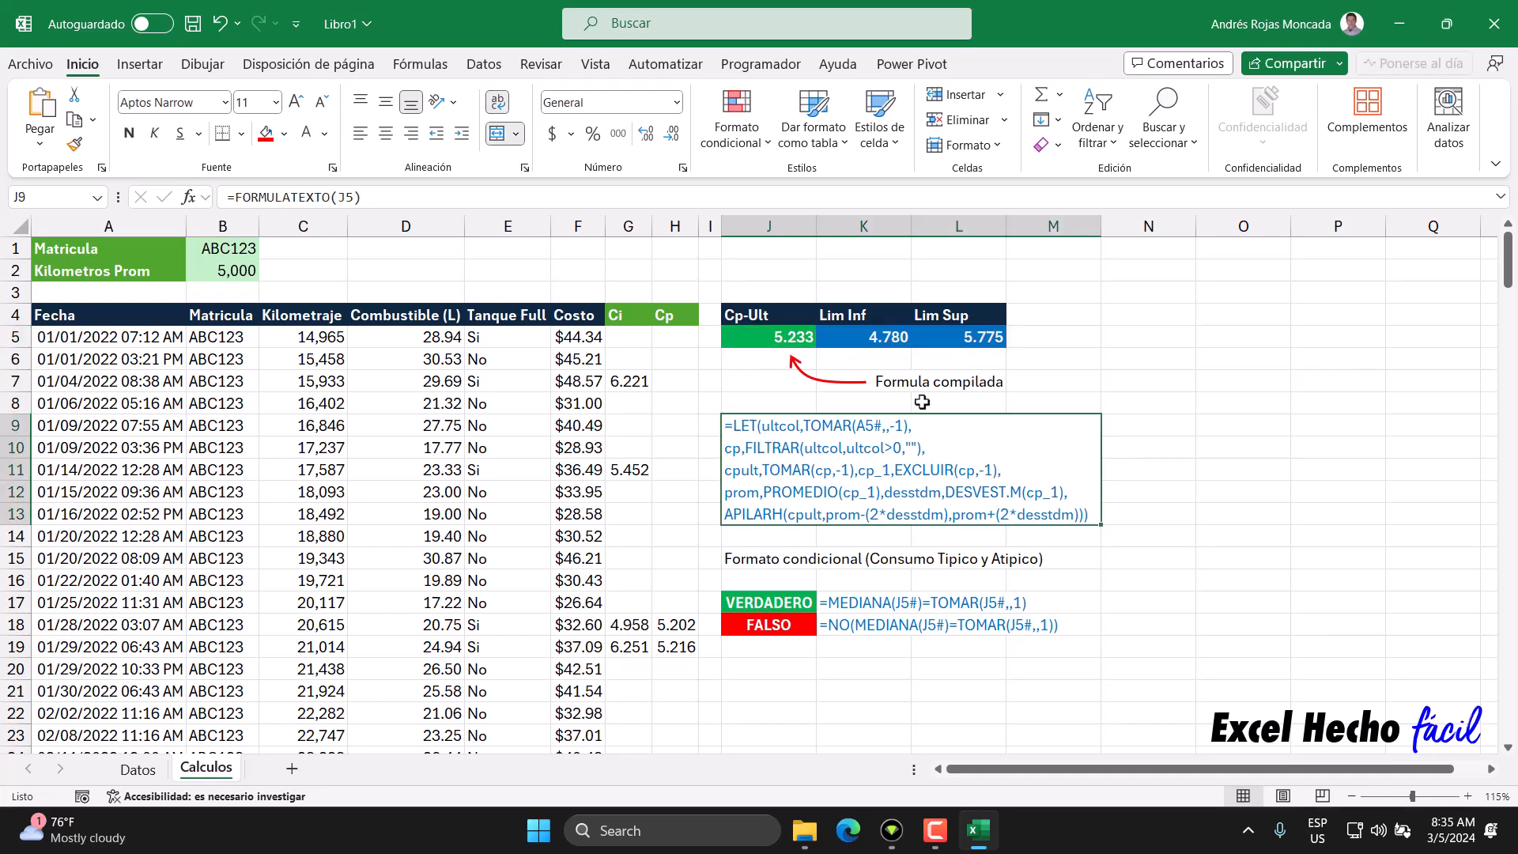
{"action": "left_click", "coordinate": [737, 342]}
{"action": "key", "text": "Right"}
{"action": "key", "text": "Right"}
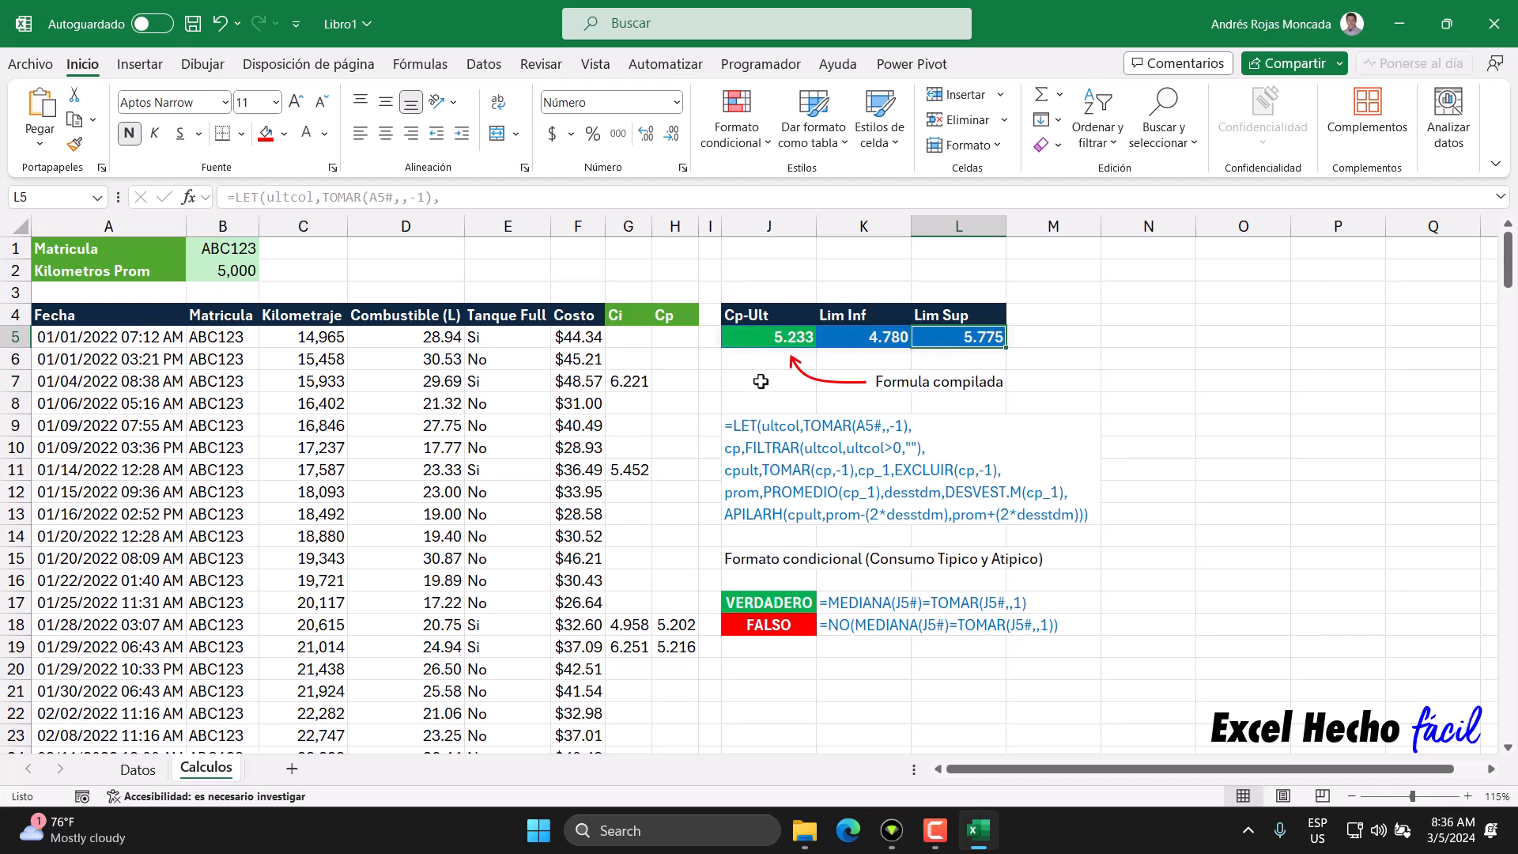
{"action": "left_click", "coordinate": [678, 250]}
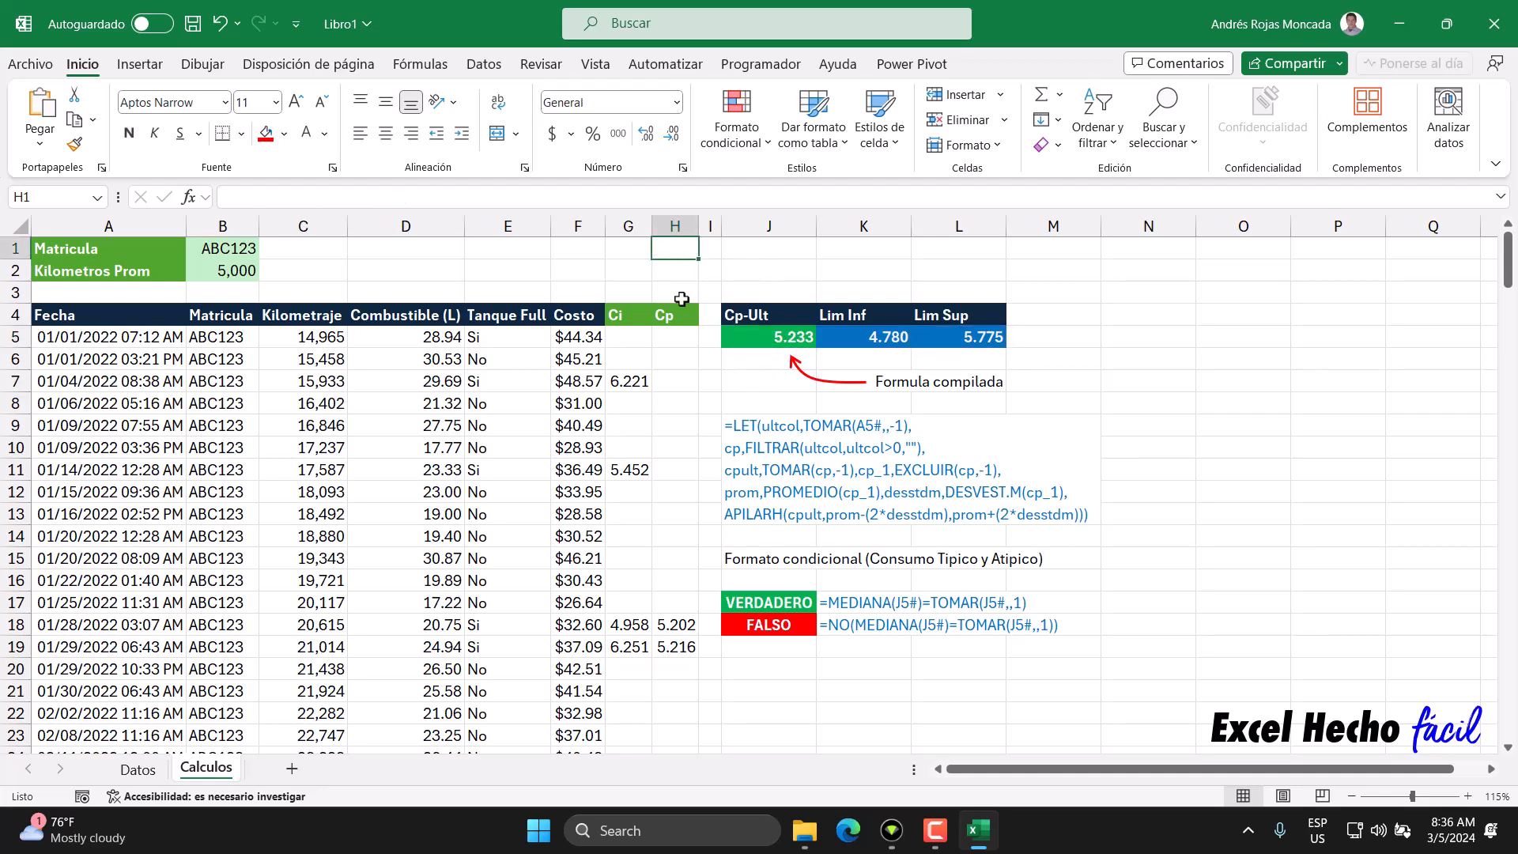